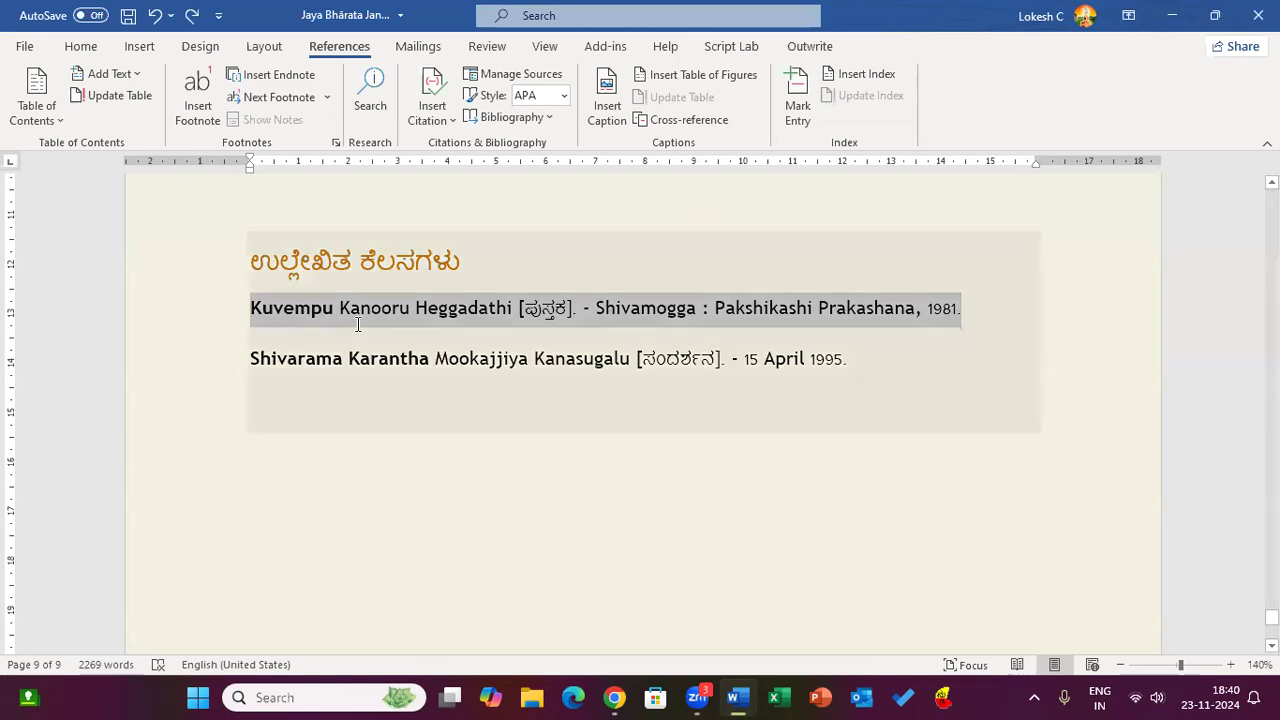
left_click(306, 308)
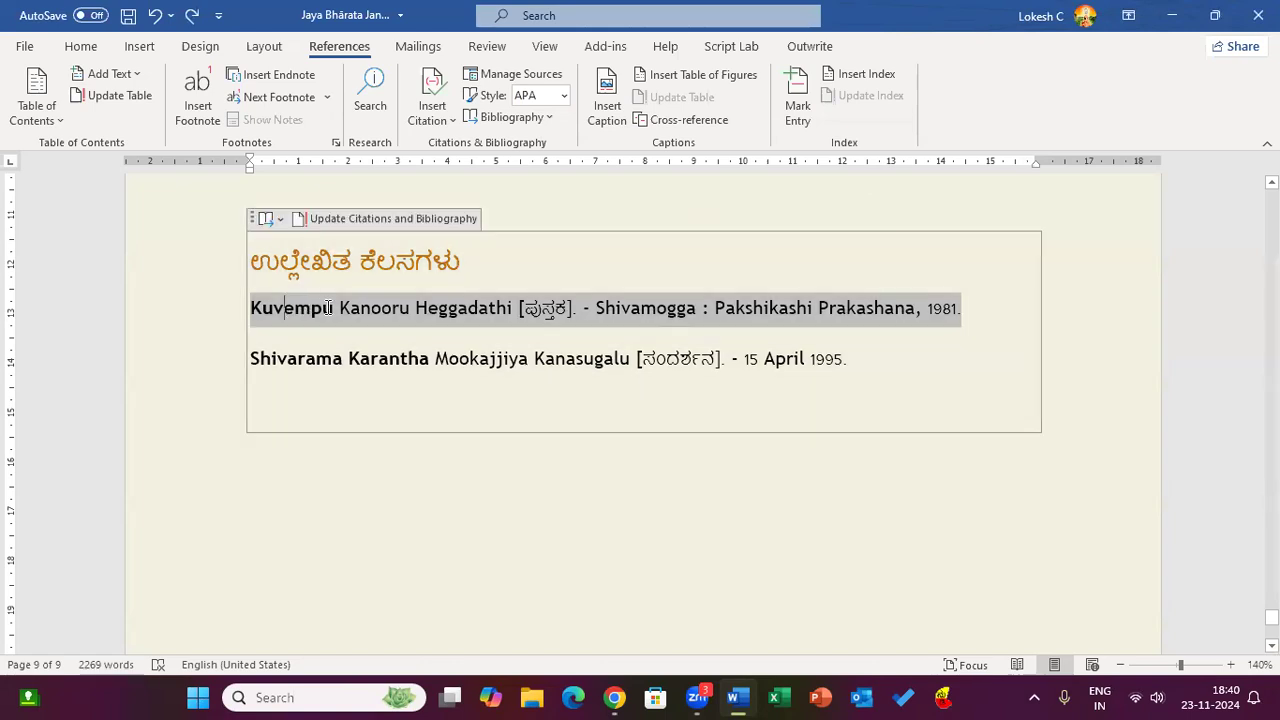
left_click_drag(309, 310, 230, 302)
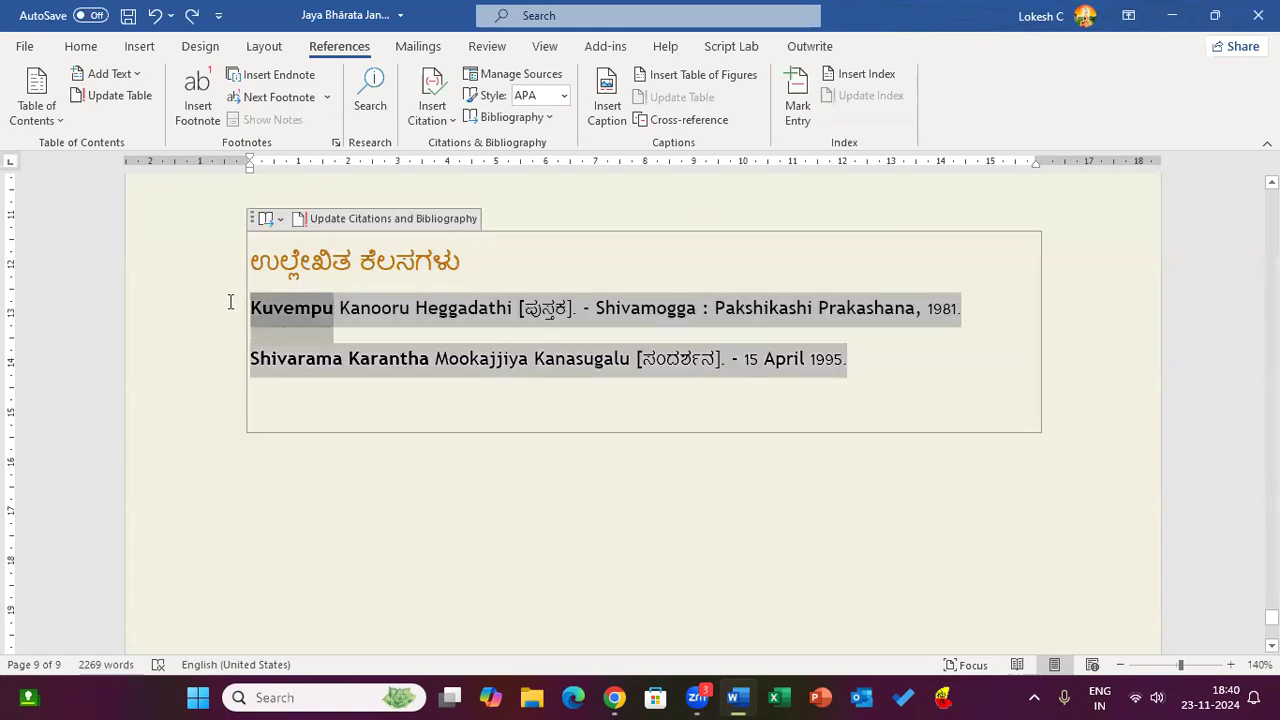
left_click(452, 310)
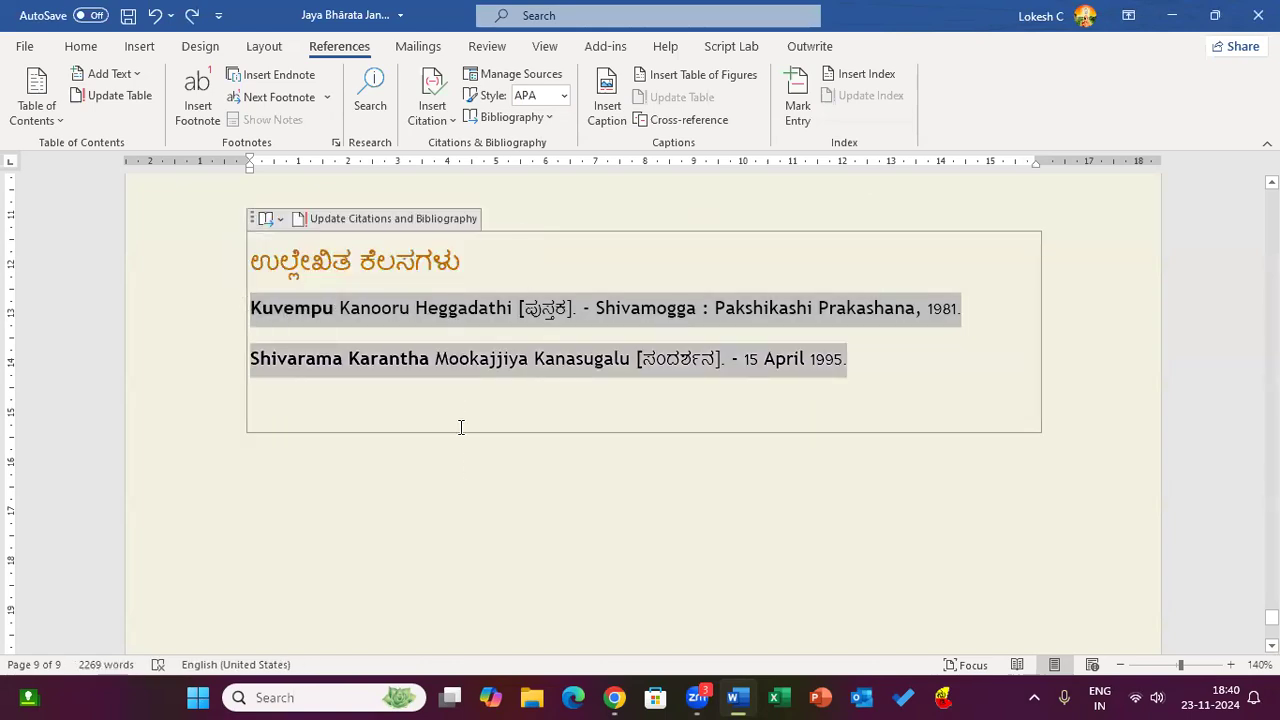
Open the Source Manager and preview the citation and bibliography entry of the sources in the master list.
left_click(518, 76)
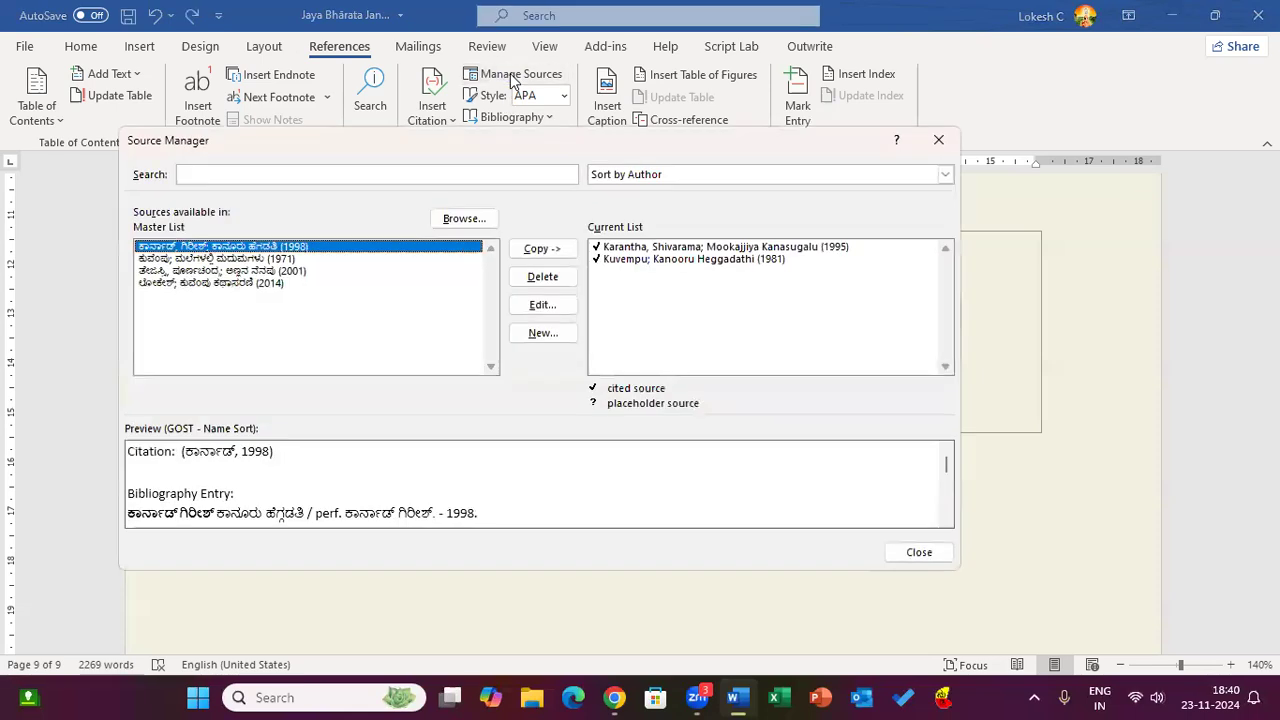
left_click_drag(485, 150, 595, 297)
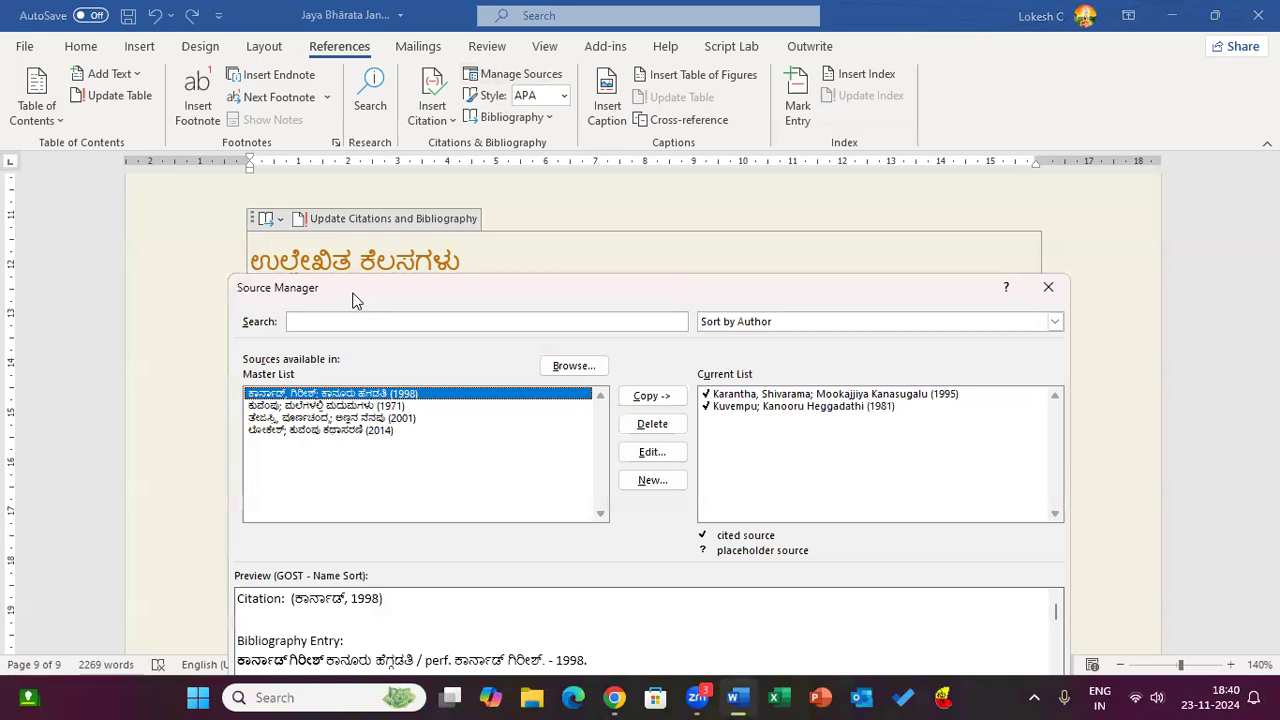
left_click_drag(355, 300, 422, 216)
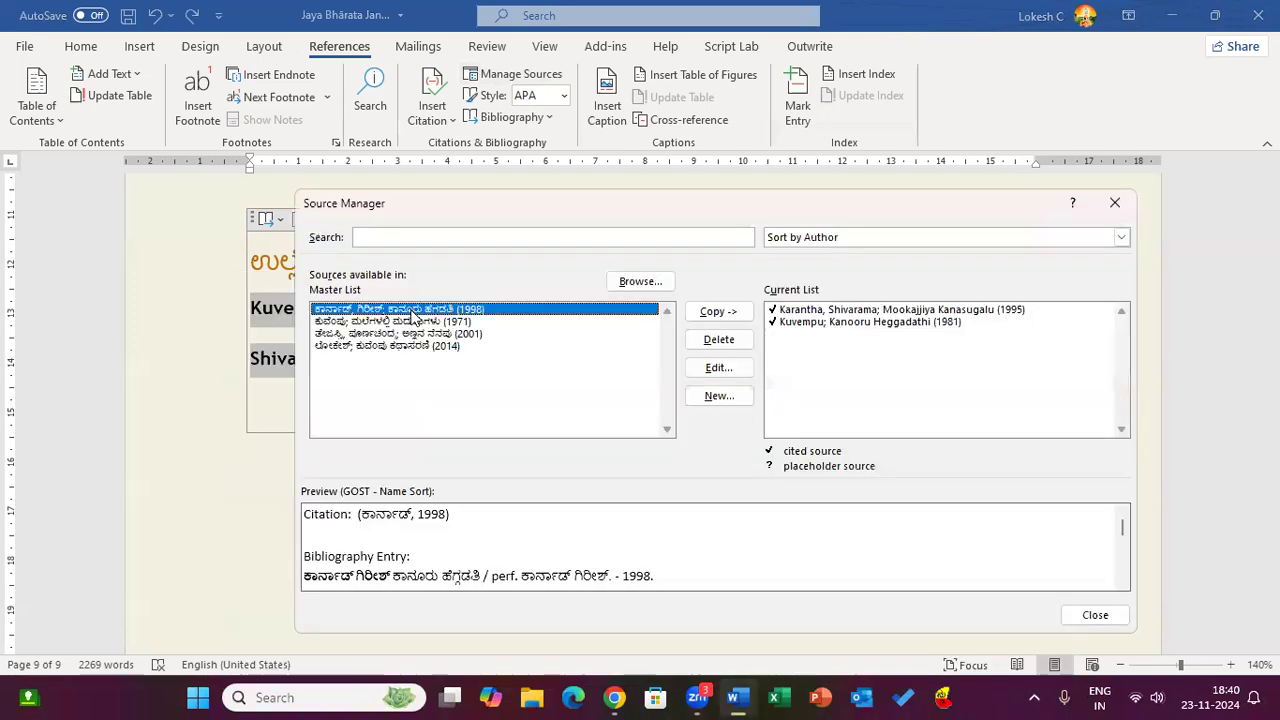
left_click(412, 322)
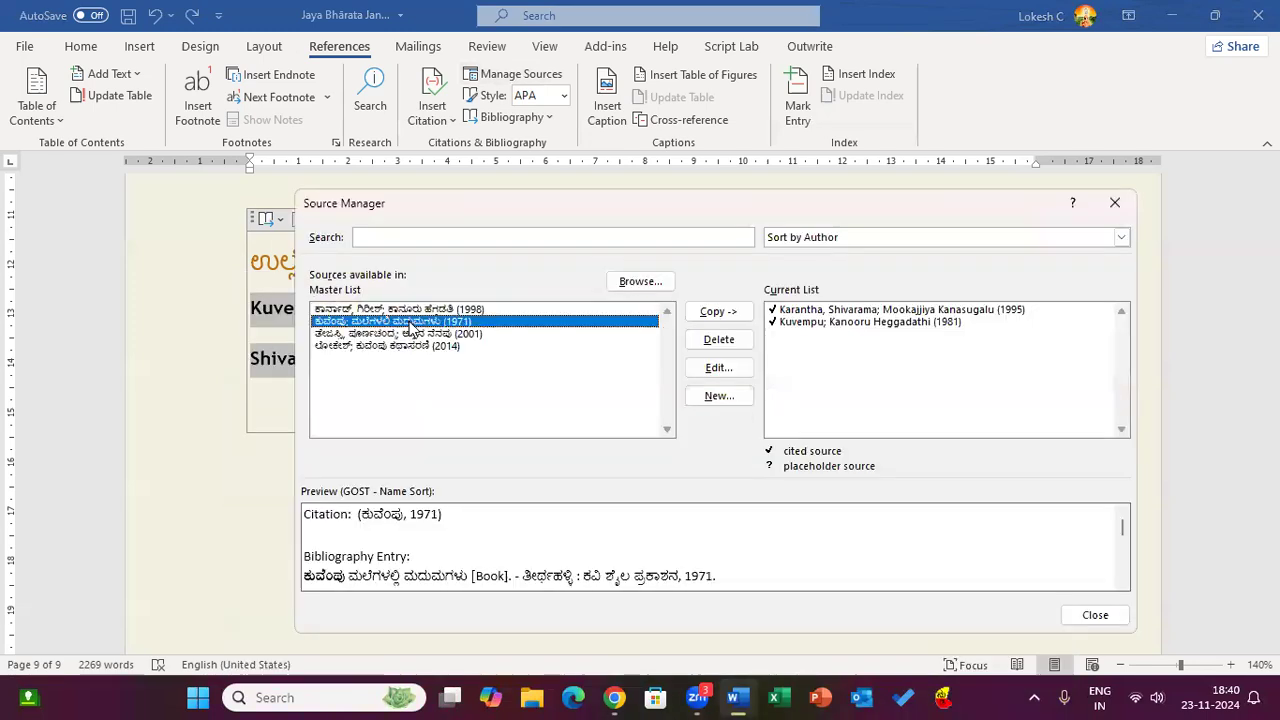
left_click(412, 335)
left_click(418, 346)
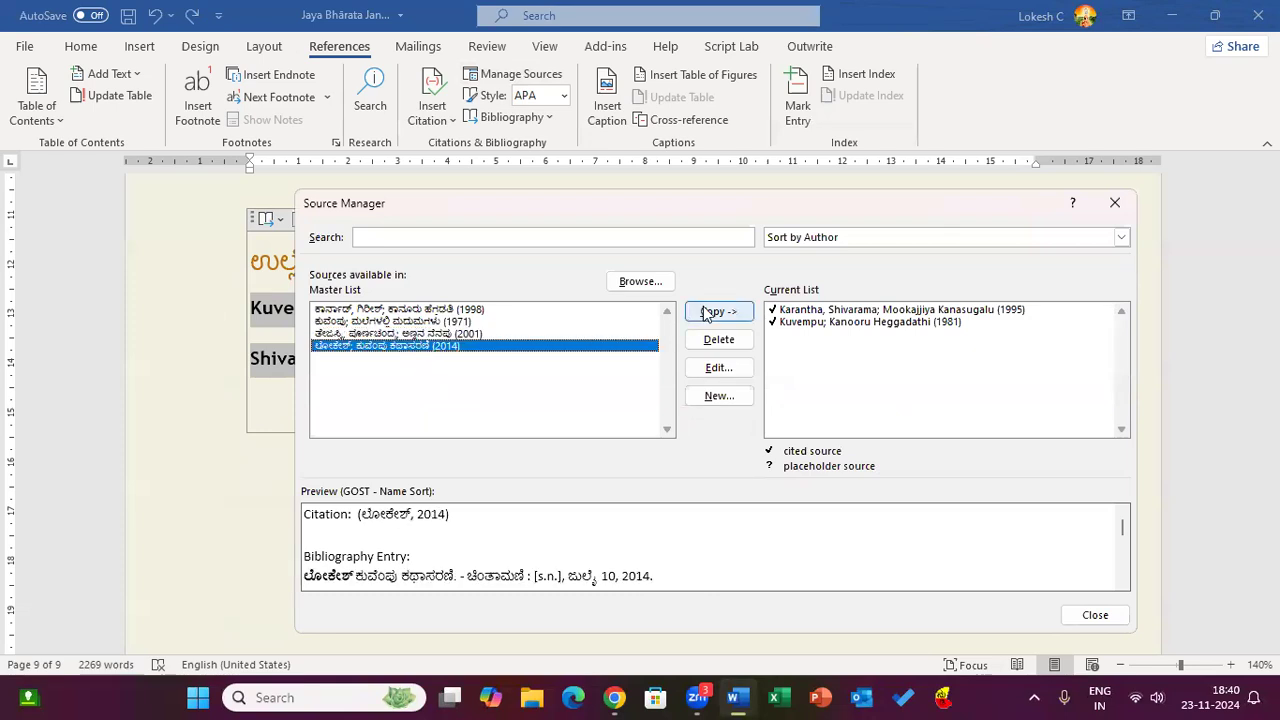
View the source details of the cited Mookajjiya Kanasugalu interview and close them without changes.
left_click(800, 309)
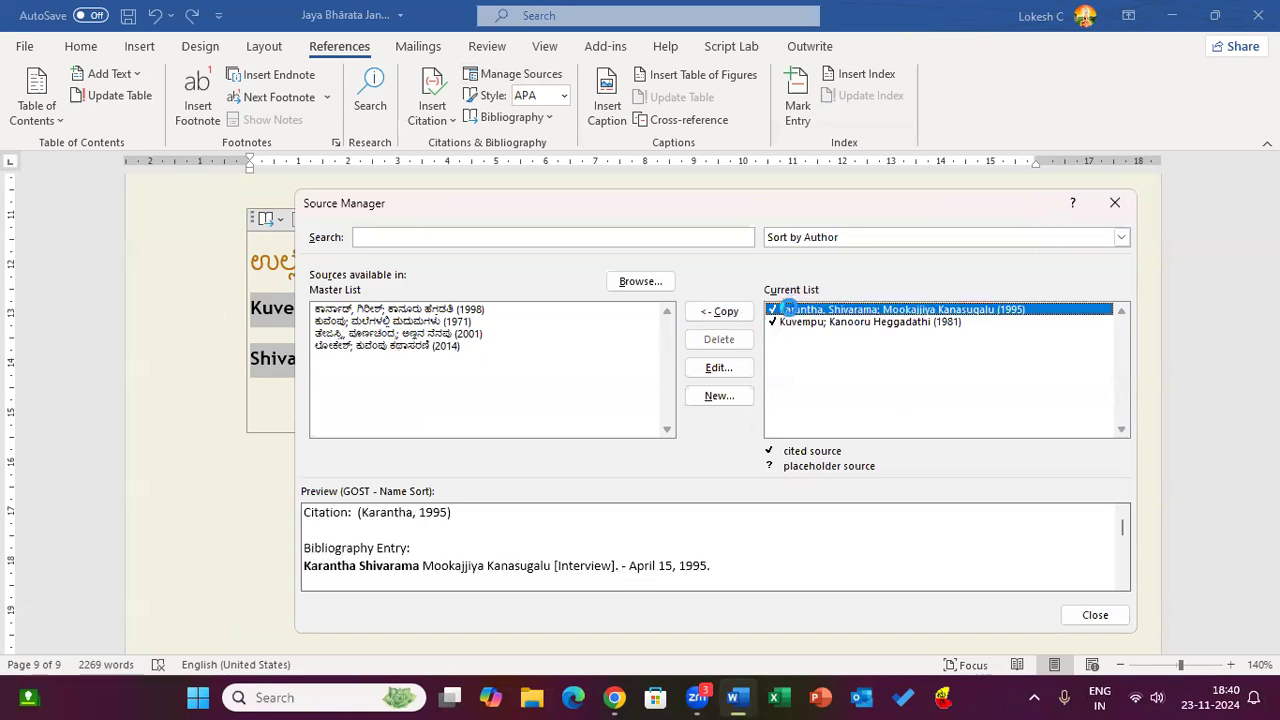
left_click(722, 368)
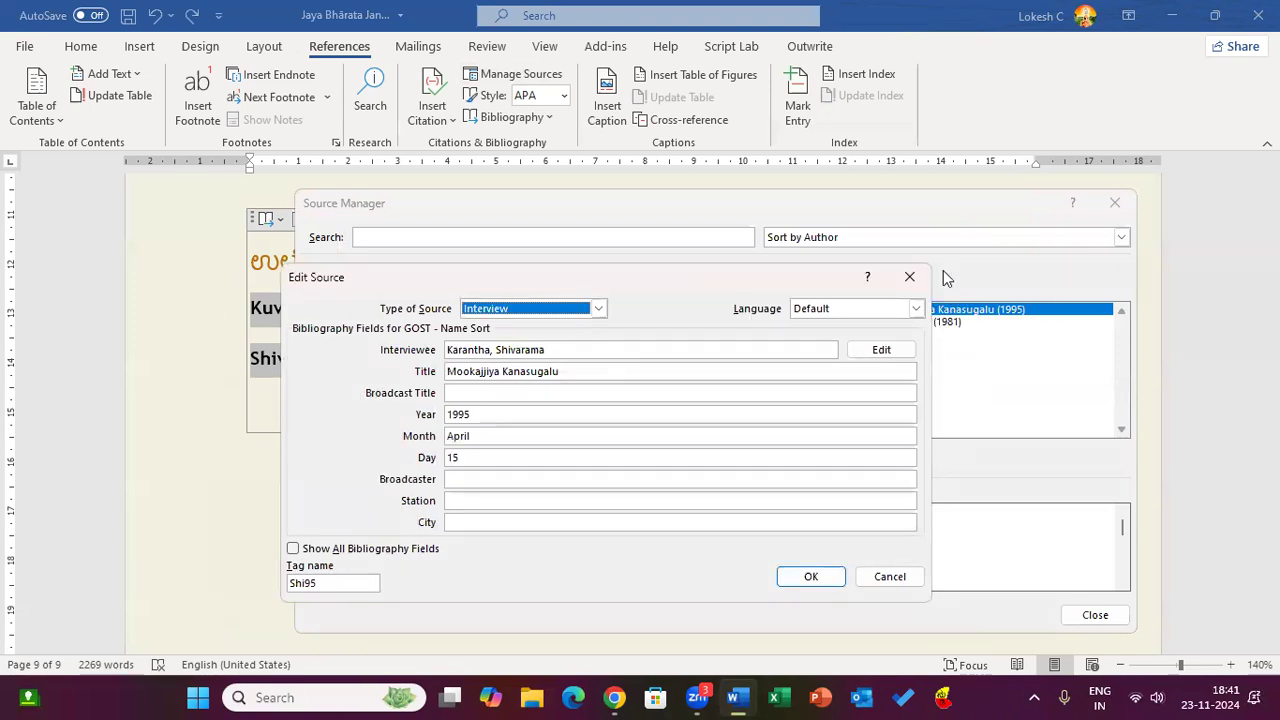
left_click(909, 277)
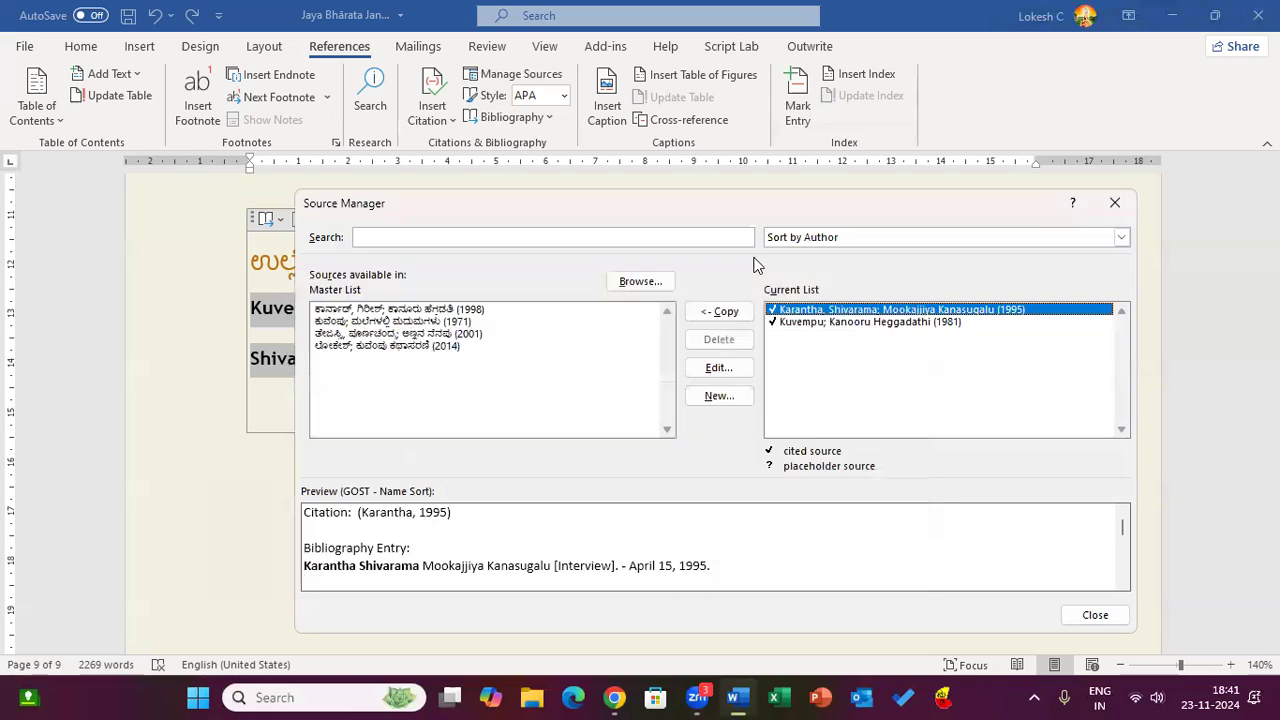
Copy all four master list sources into the document's current source list, and close the Source Manager.
left_click(450, 339)
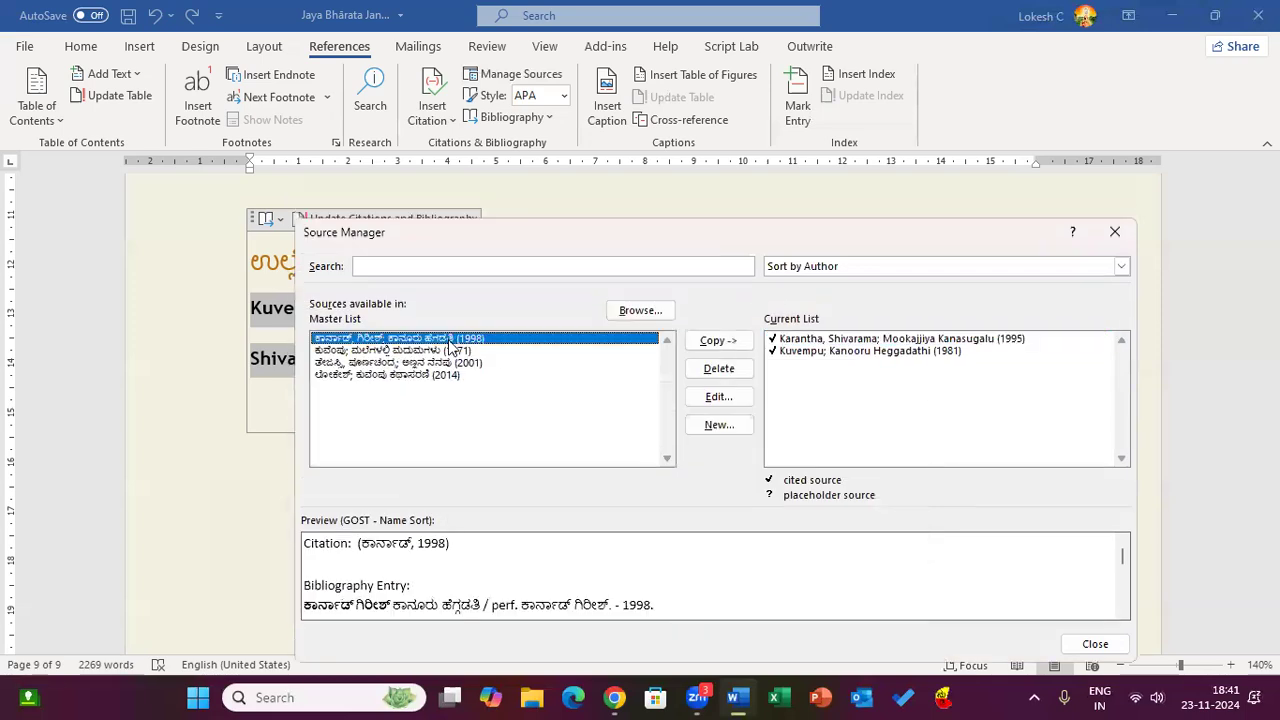
left_click(702, 342)
left_click(431, 351)
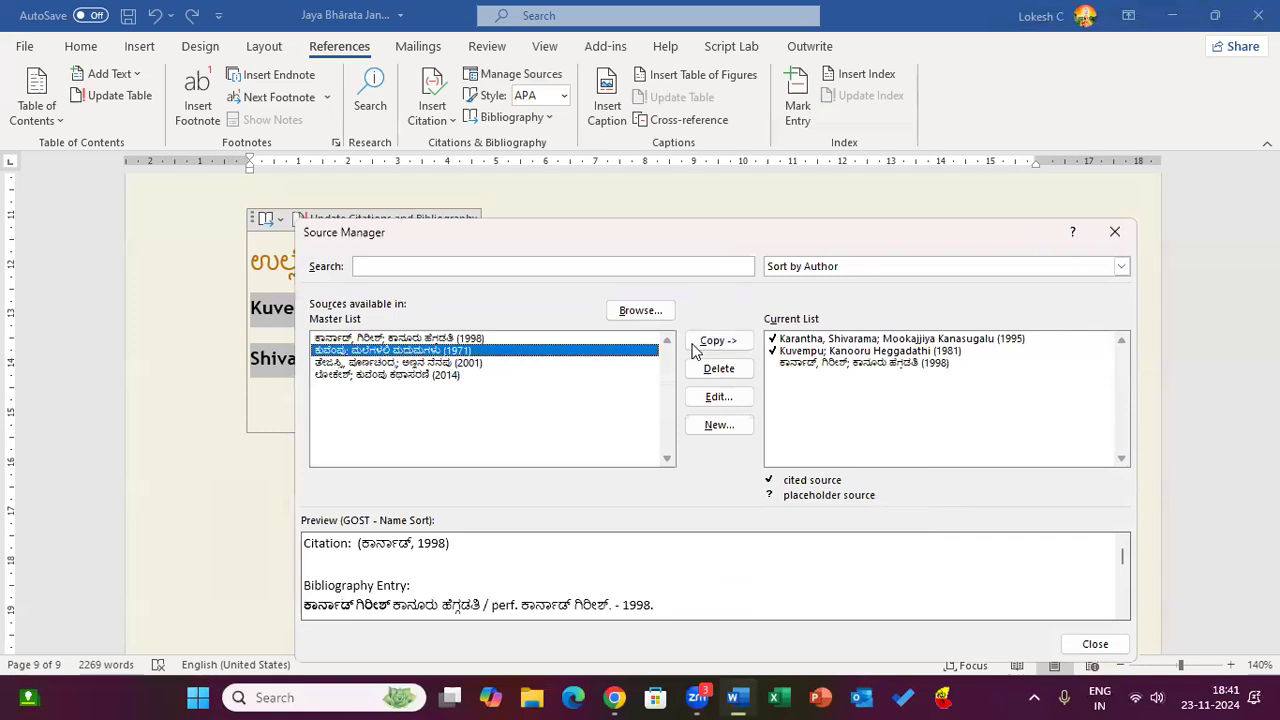
left_click(705, 342)
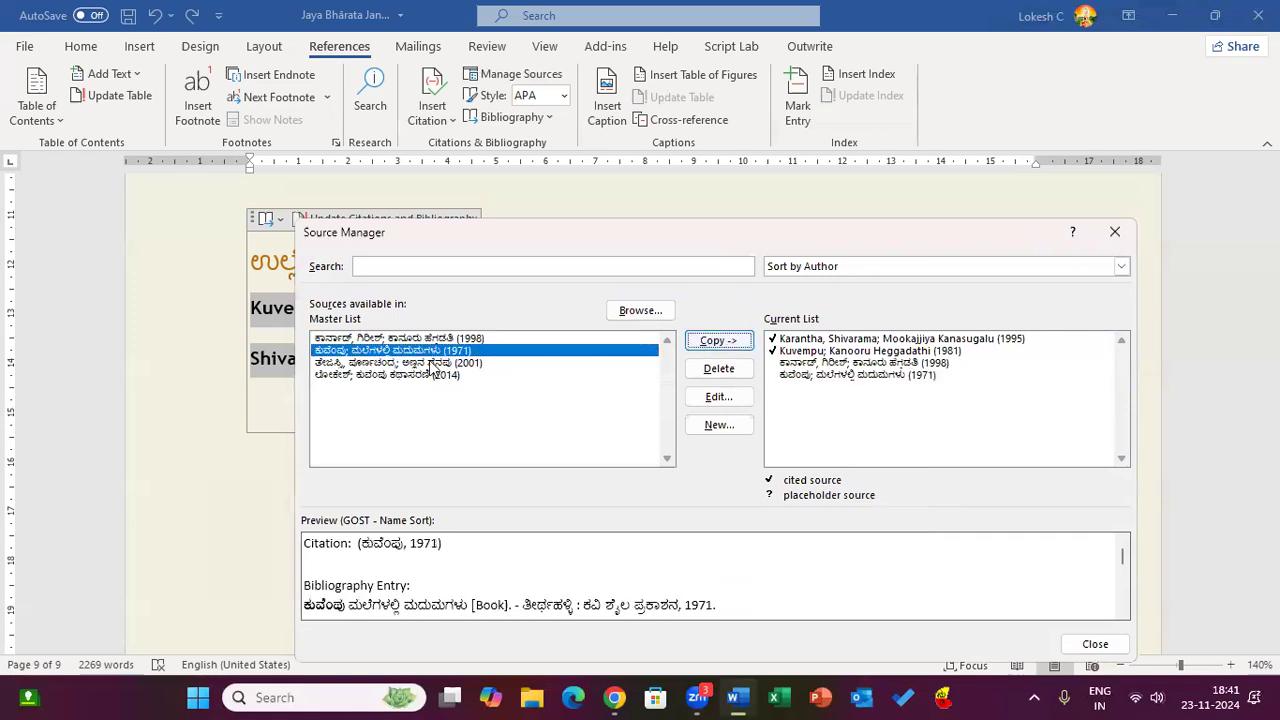
left_click(430, 362)
left_click(718, 341)
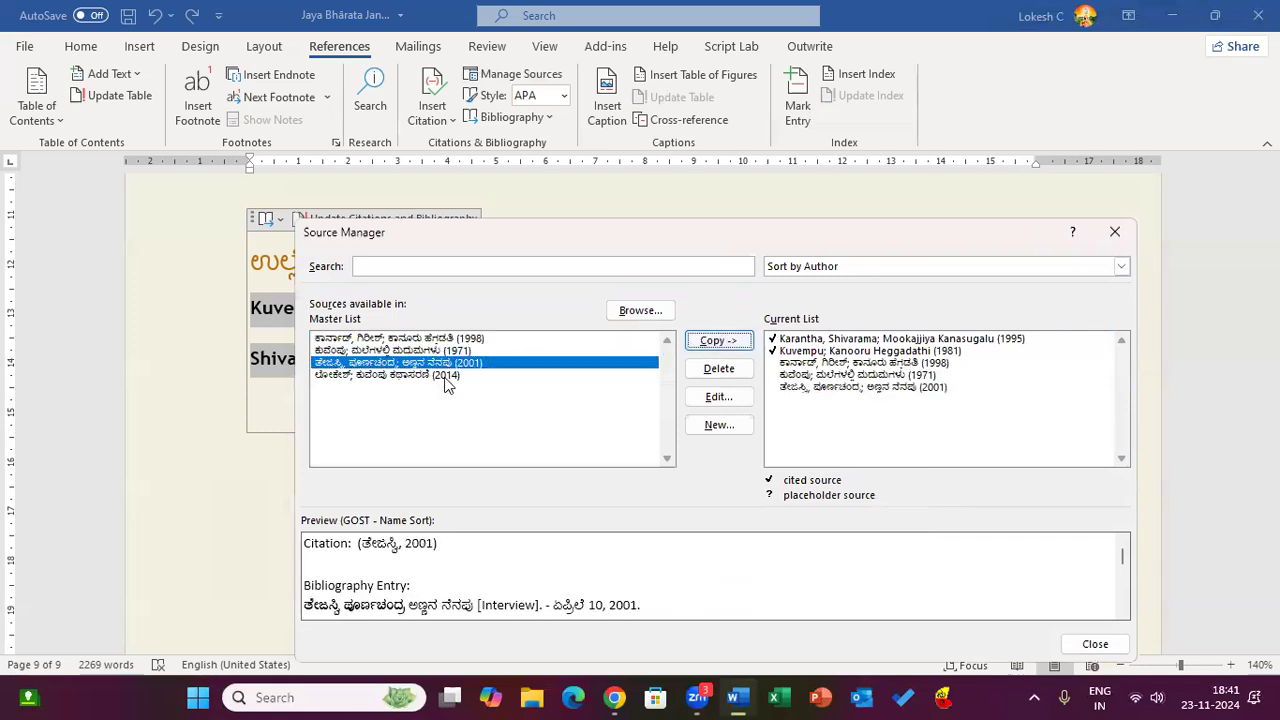
left_click(436, 376)
left_click(718, 341)
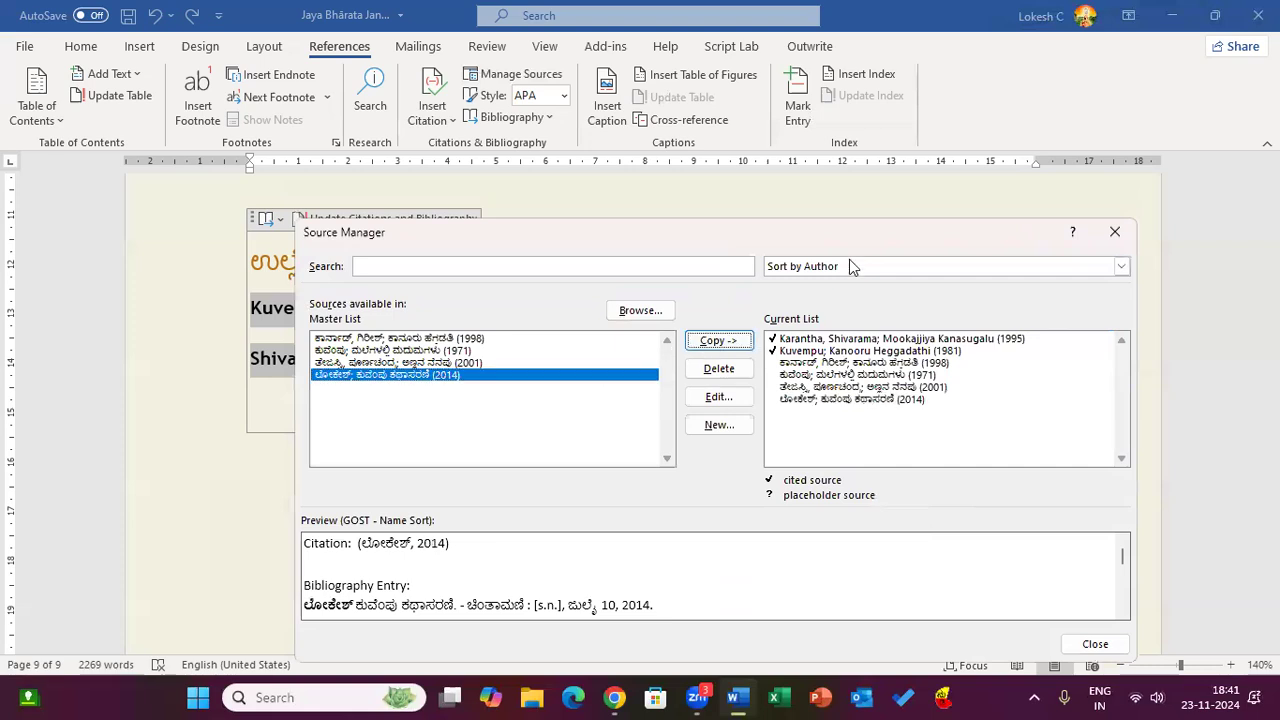
left_click_drag(525, 279, 515, 279)
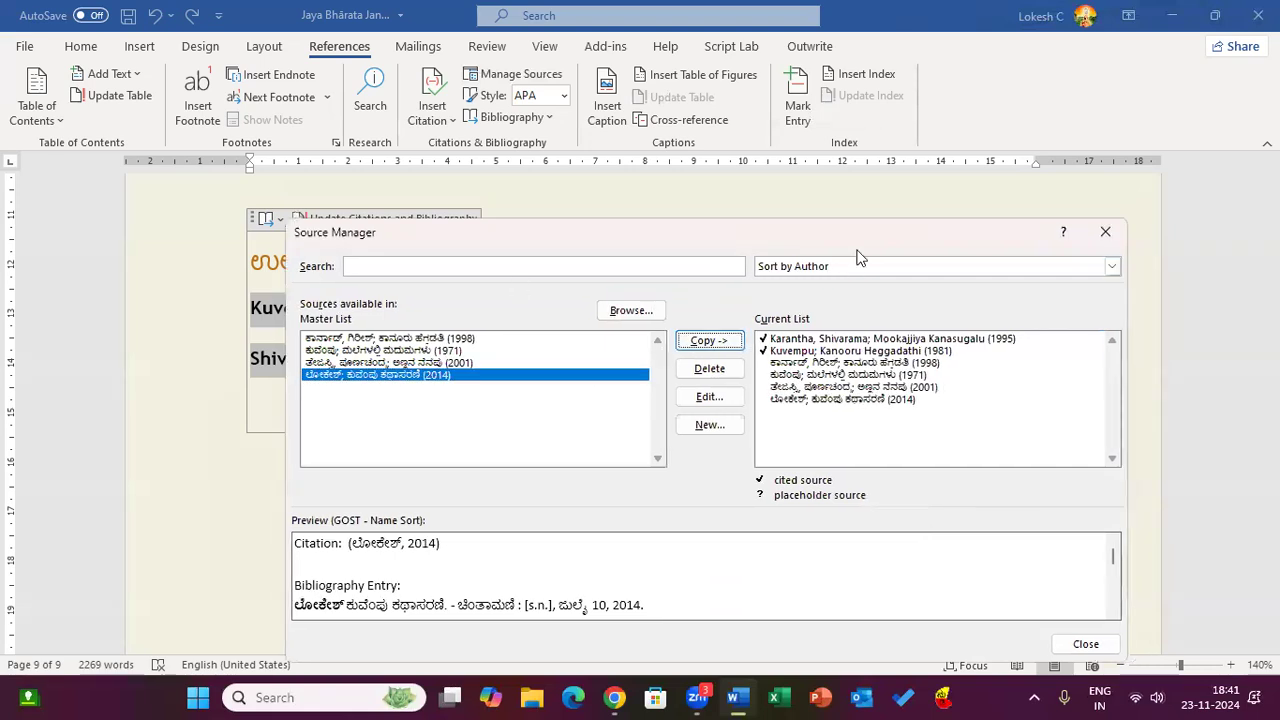
left_click_drag(857, 251, 780, 258)
left_click(1036, 273)
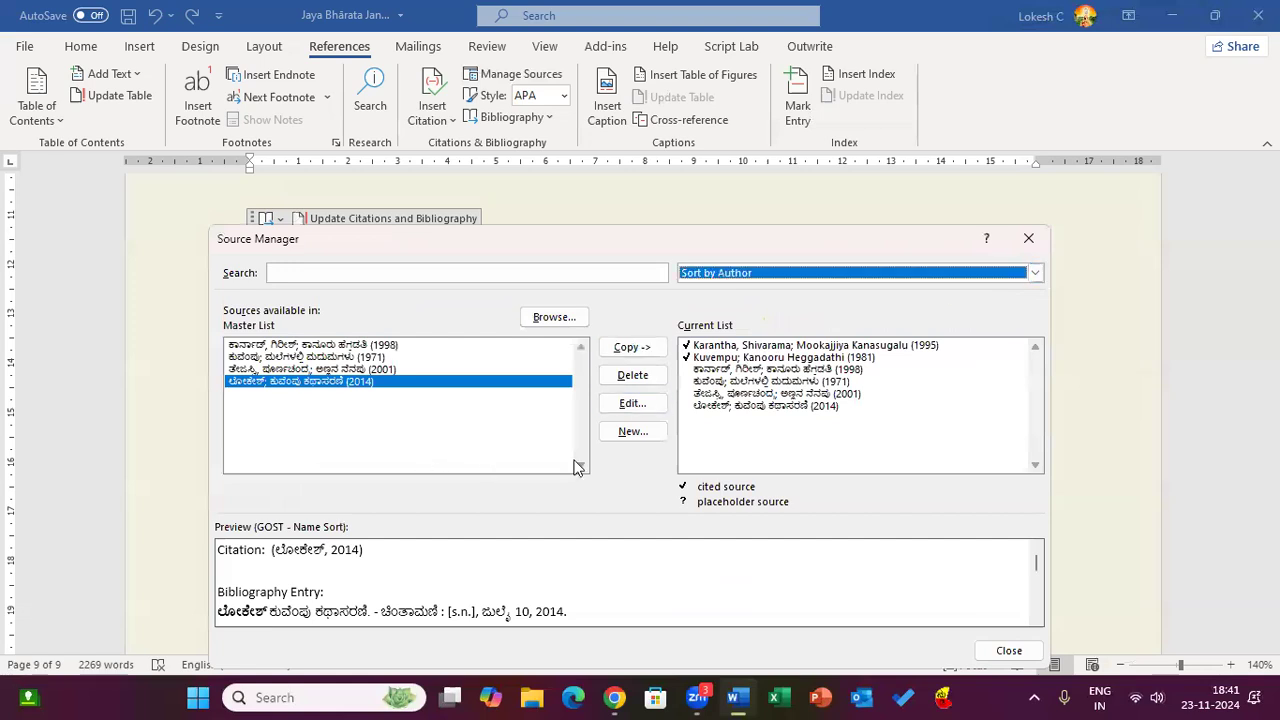
left_click_drag(860, 239, 832, 127)
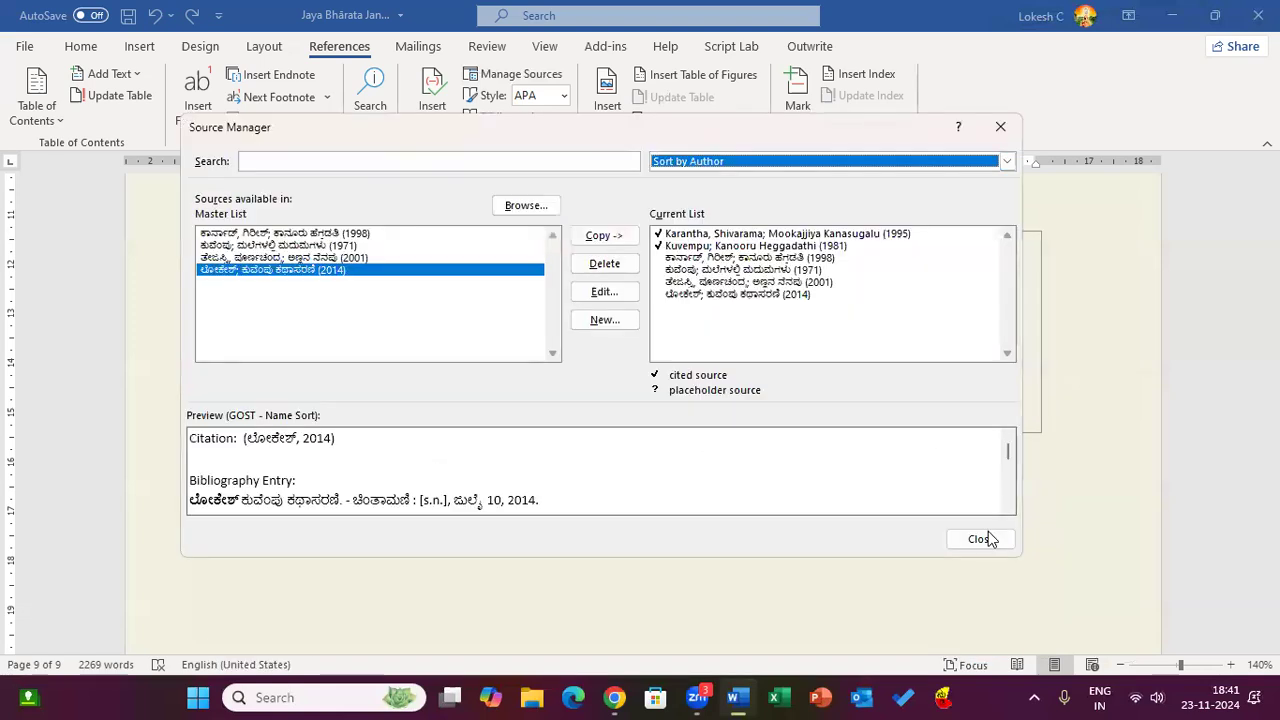
left_click(982, 540)
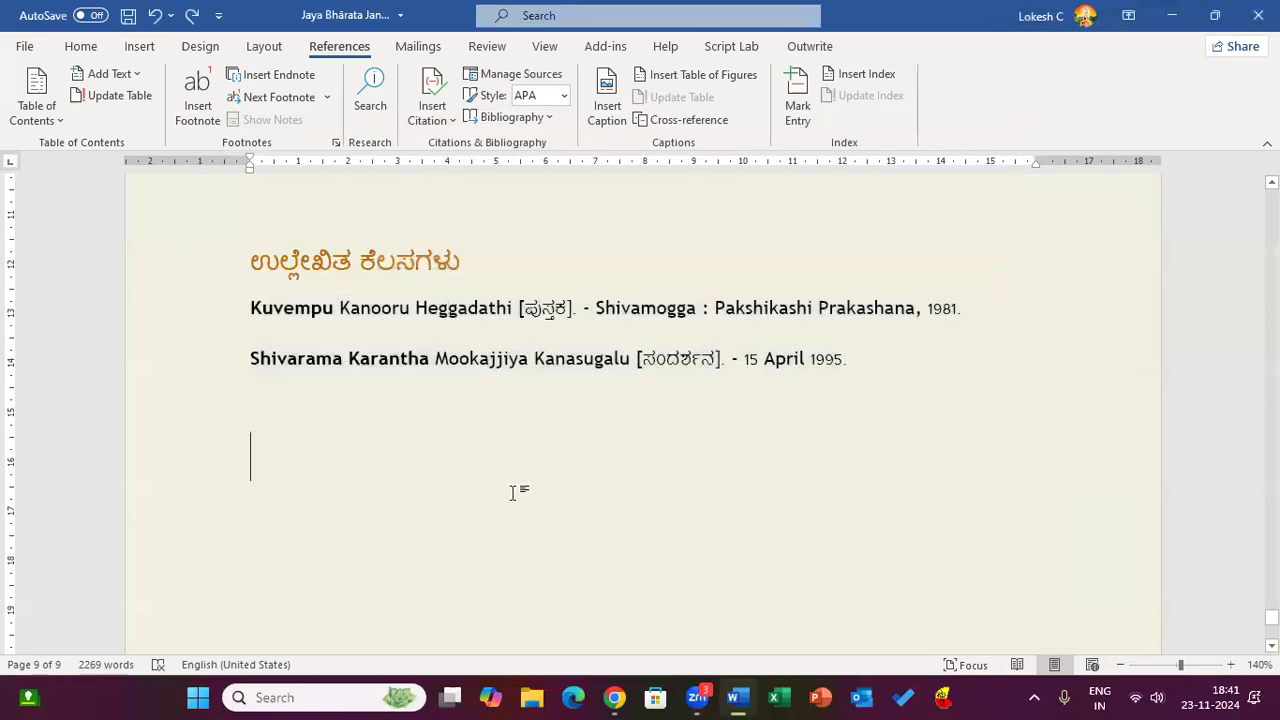
Insert the built-in Bibliography below the existing works cited list and view its entries.
left_click(534, 117)
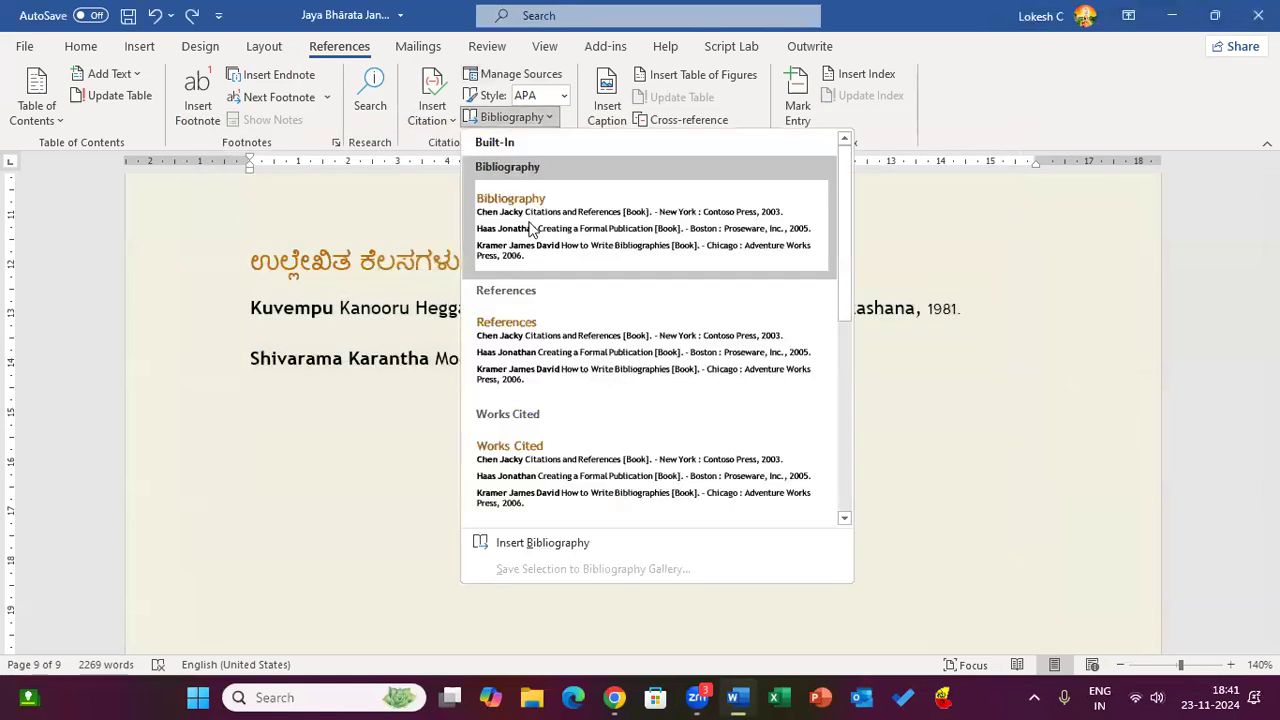
left_click(530, 250)
scroll(443, 448, "up", 4)
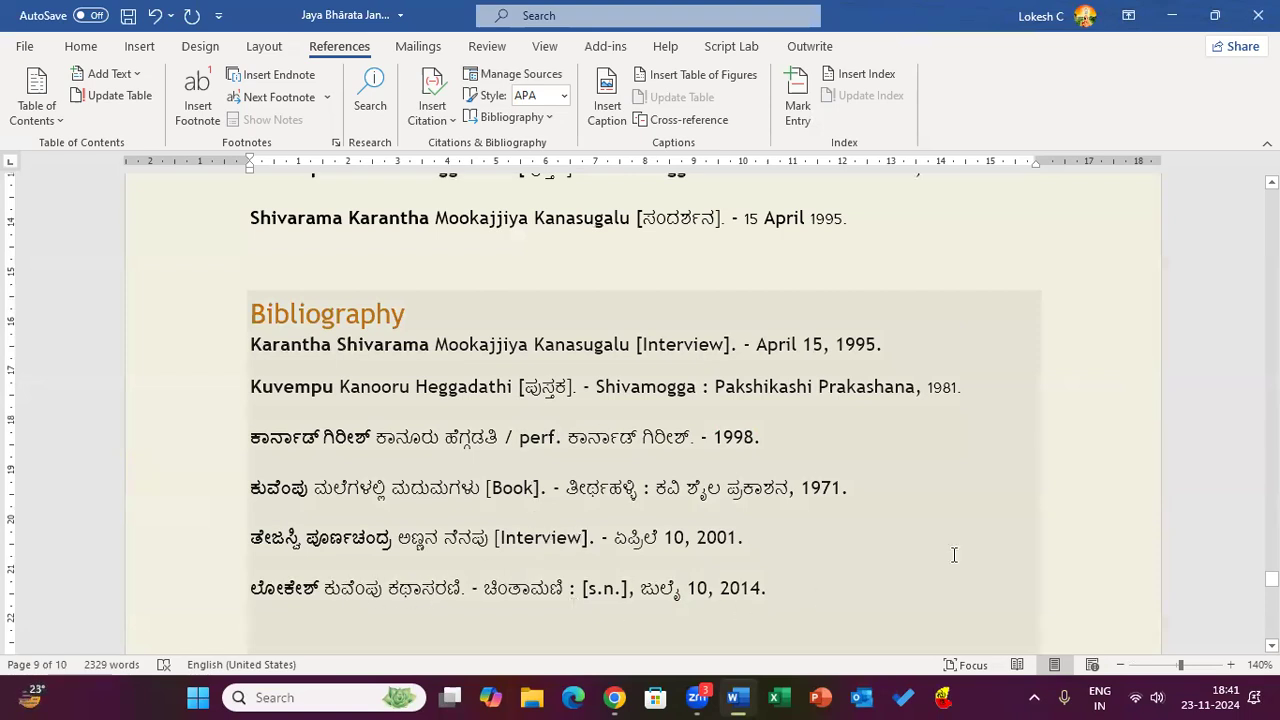
scroll(933, 489, "down", 1)
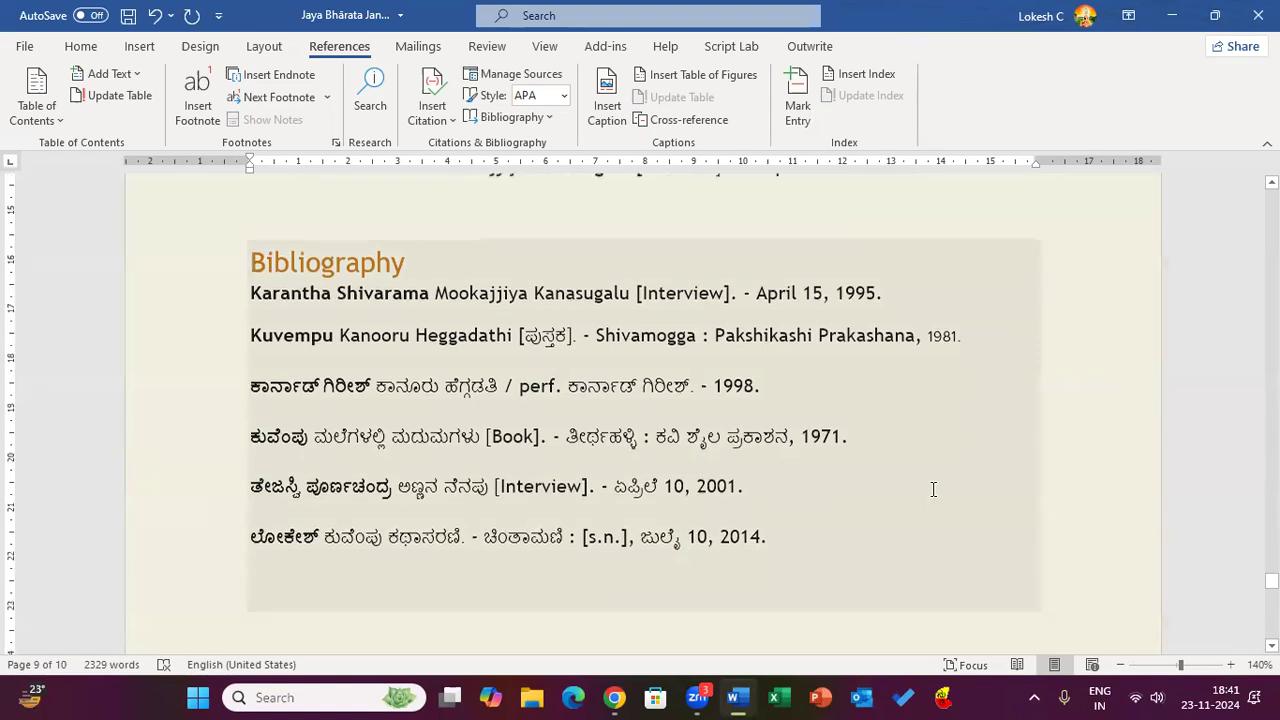
Reopen the Source Manager and delete all four Kannada sources from the master list.
left_click(531, 77)
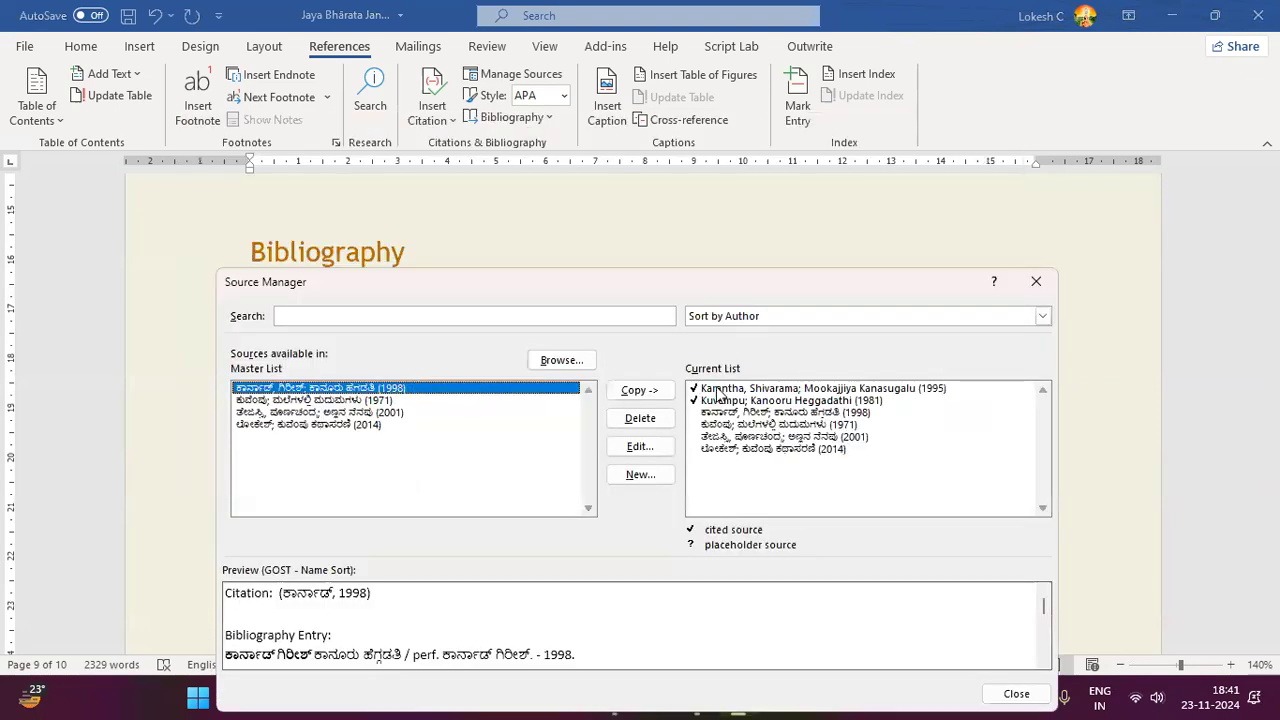
left_click(718, 390)
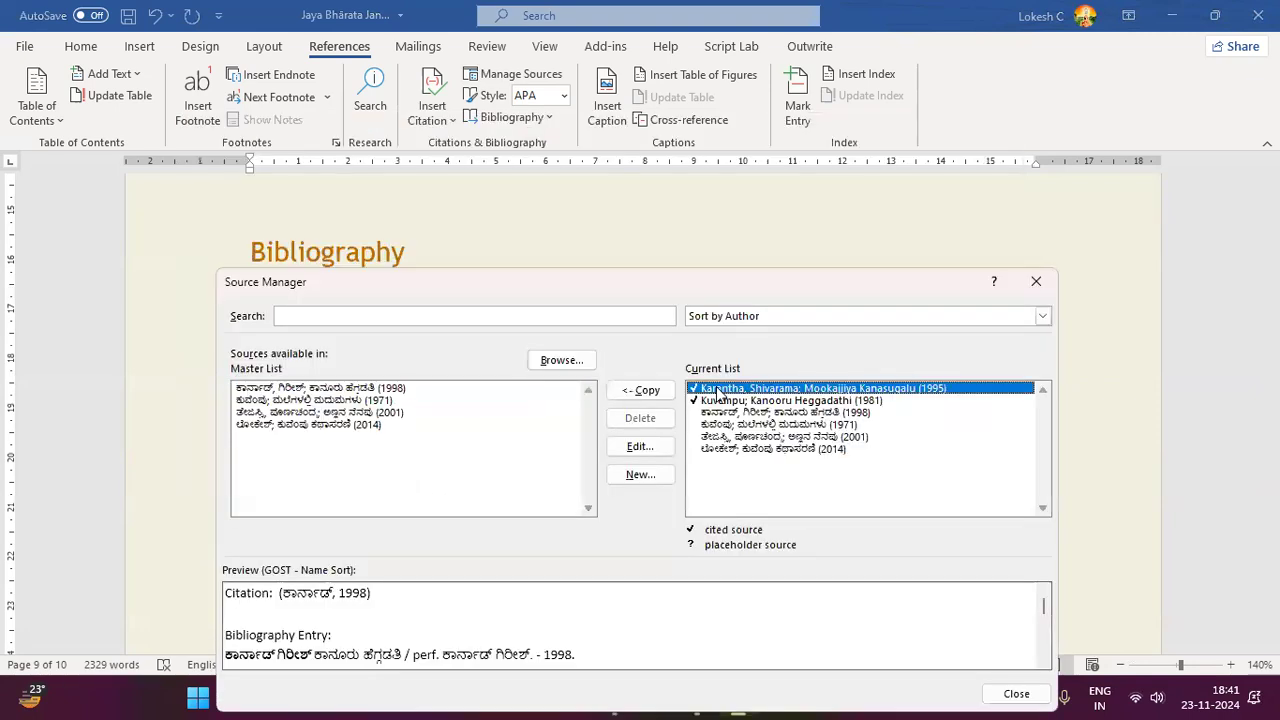
left_click(480, 388)
left_click(638, 418)
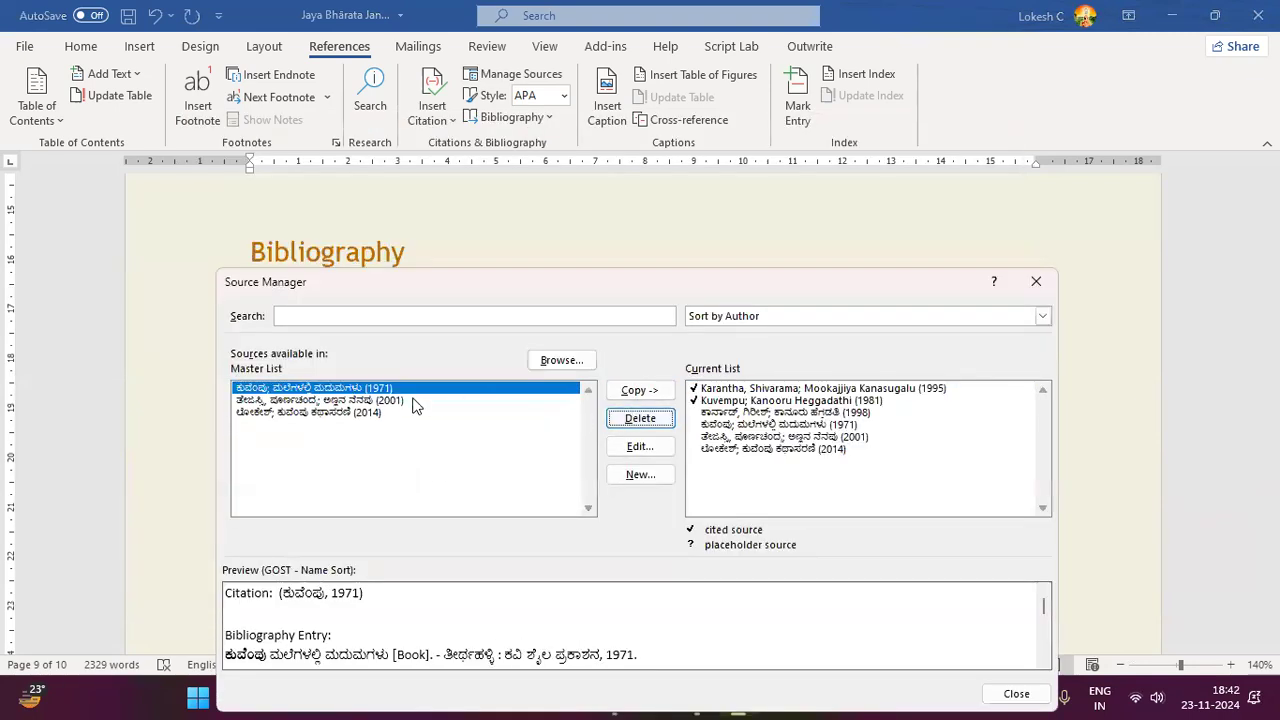
key("Delete")
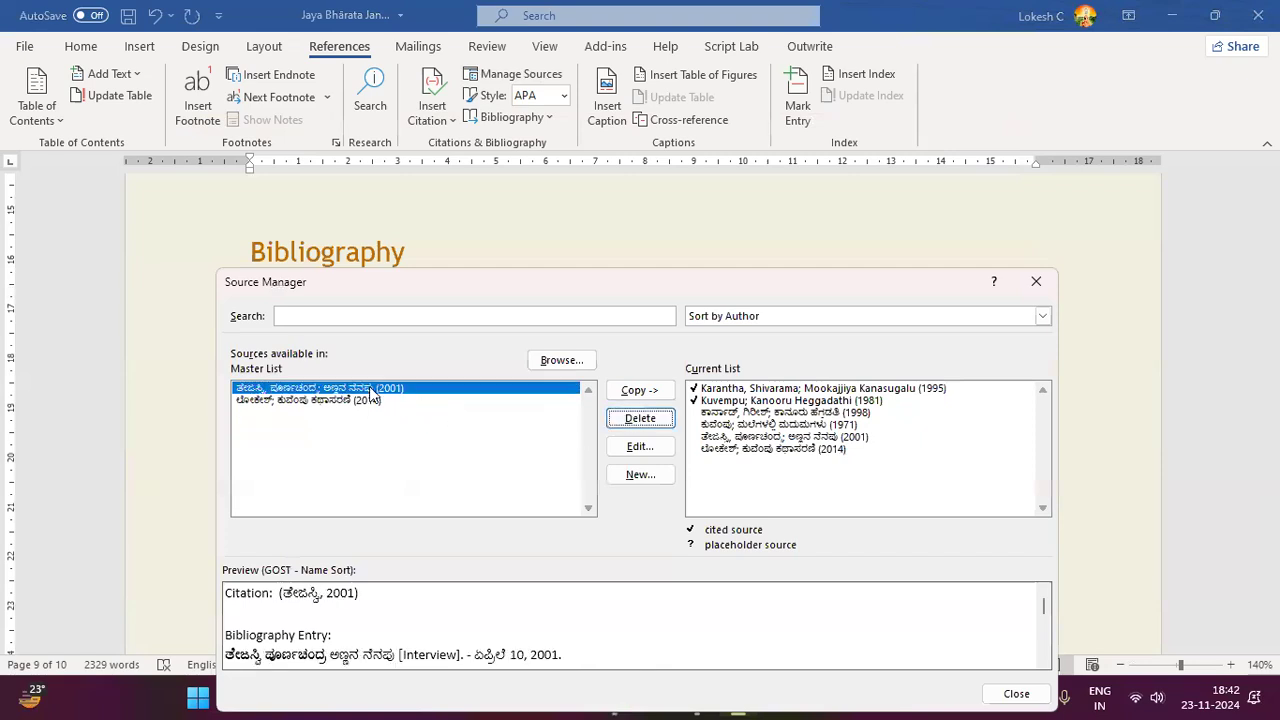
left_click(640, 418)
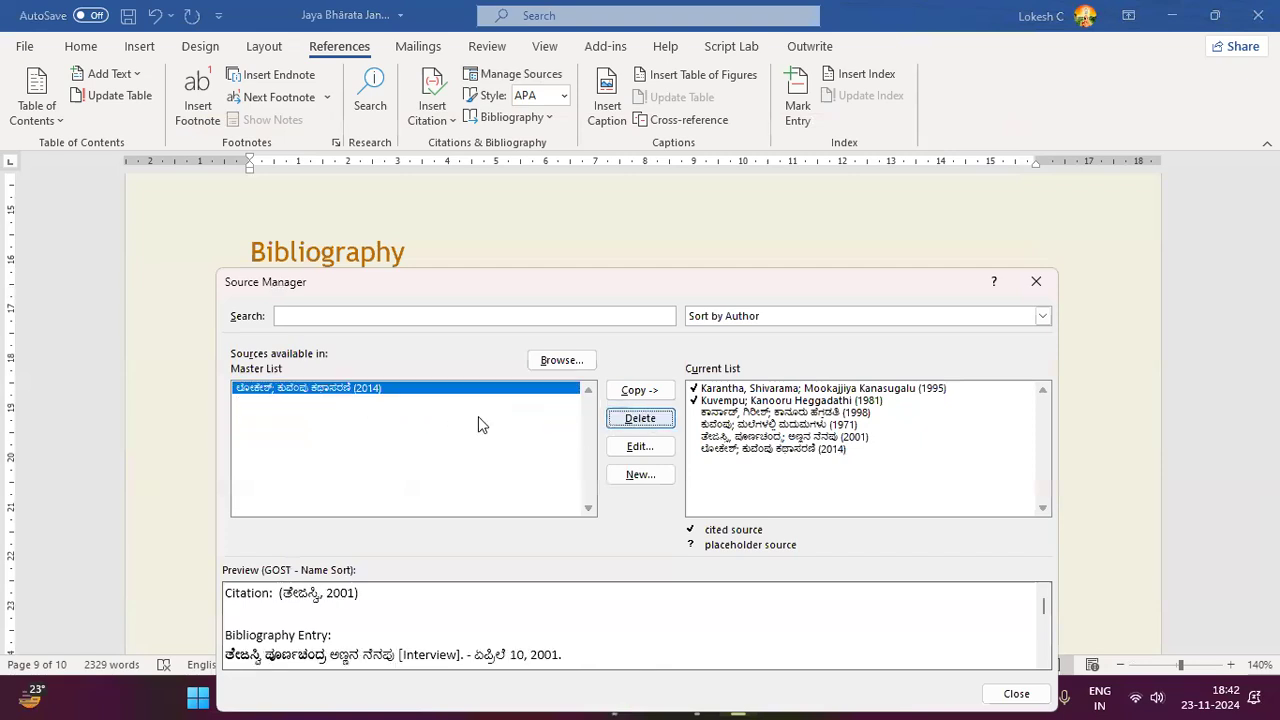
left_click(645, 418)
Delete the four uncited Kannada sources from the document's current source list.
left_click(733, 450)
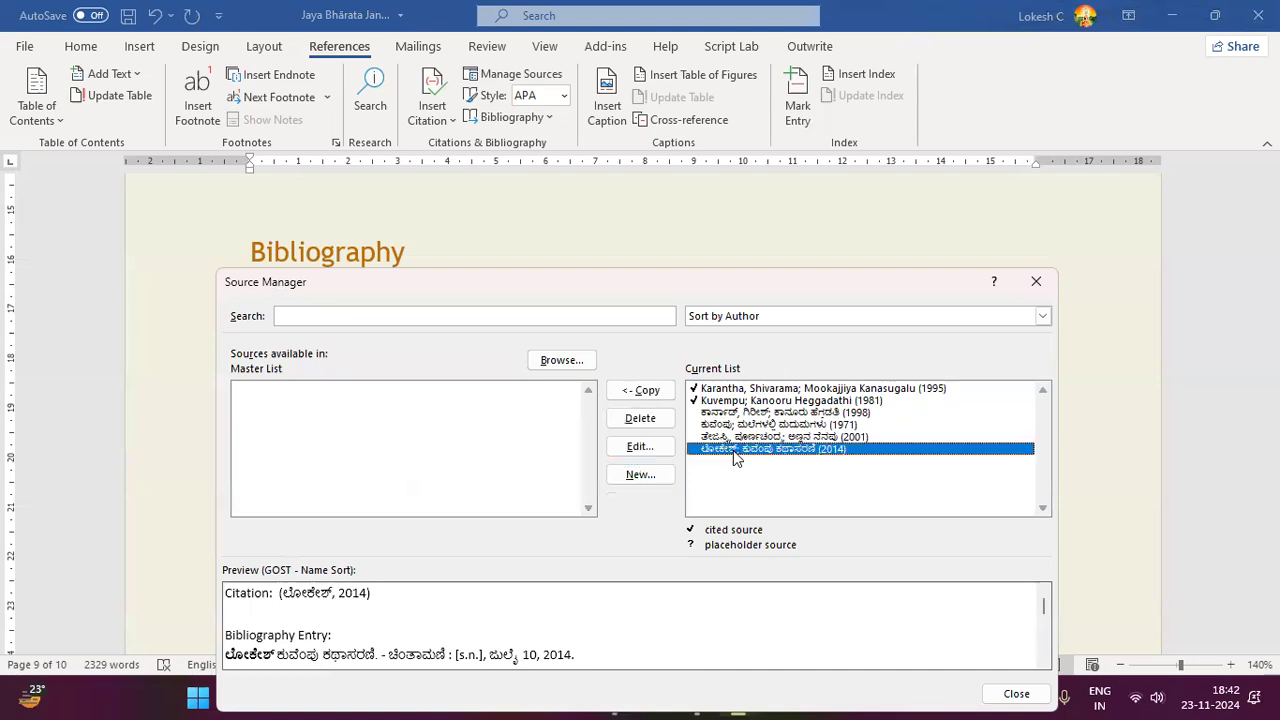
left_click(650, 420)
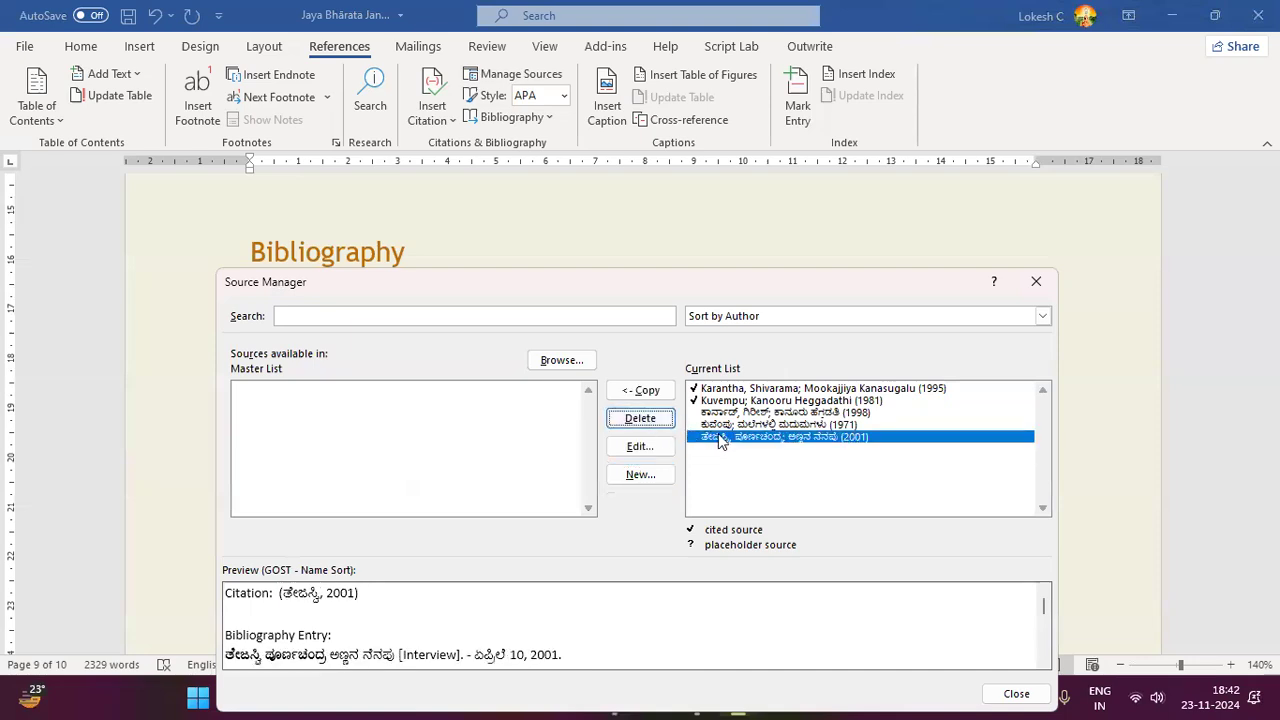
left_click(648, 420)
left_click(650, 422)
left_click(650, 420)
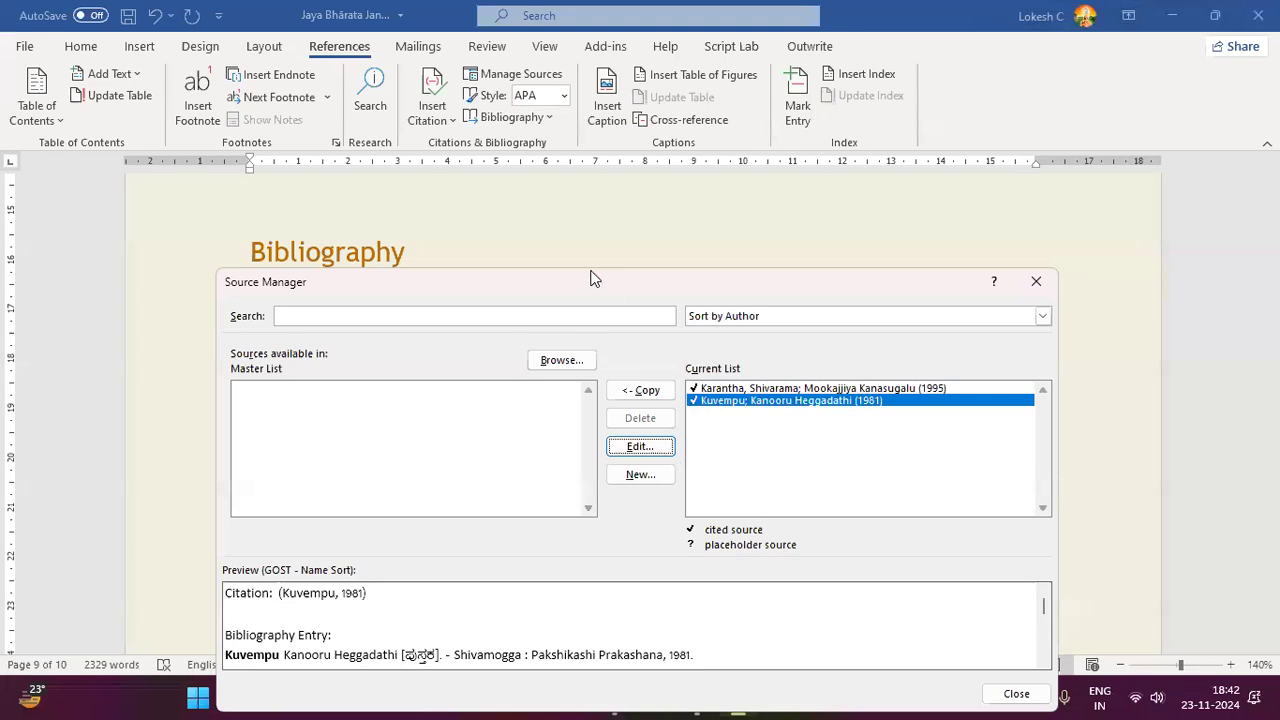
Preview the cited Mookajjiya Kanasugalu and Kanooru Heggadathi sources in the current list, and close the Source Manager.
left_click_drag(591, 275, 524, 227)
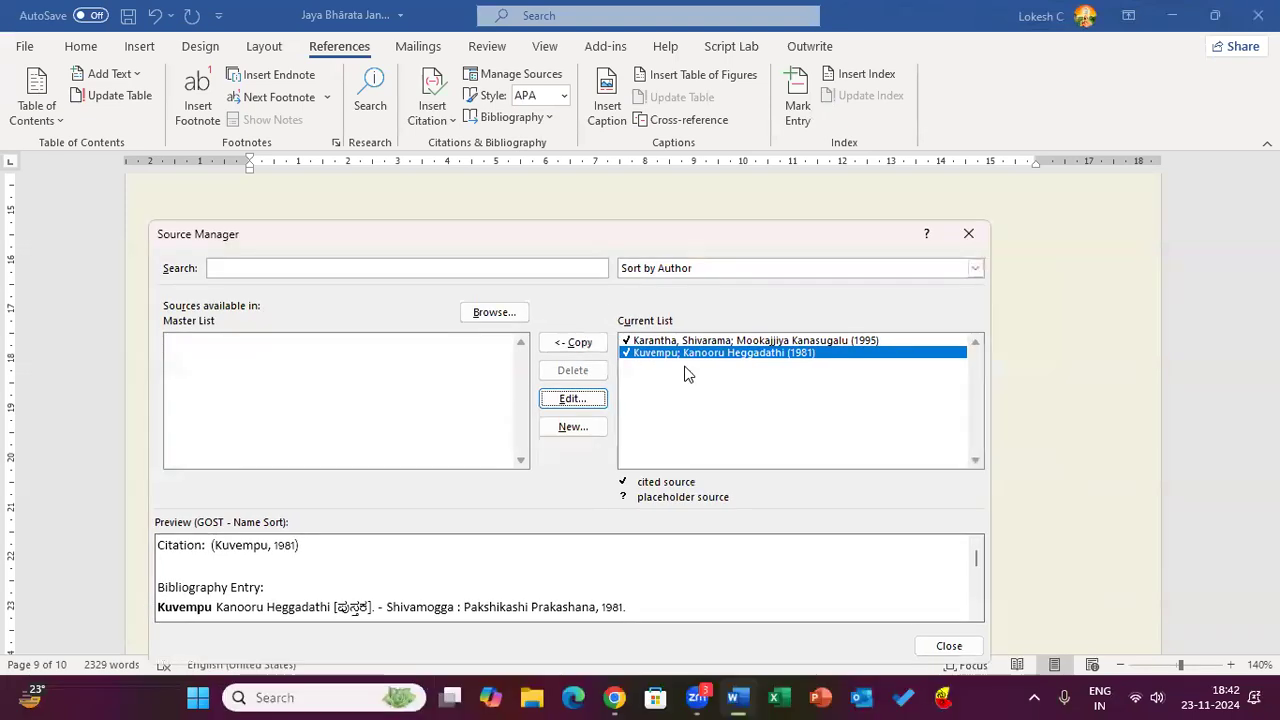
left_click(687, 340)
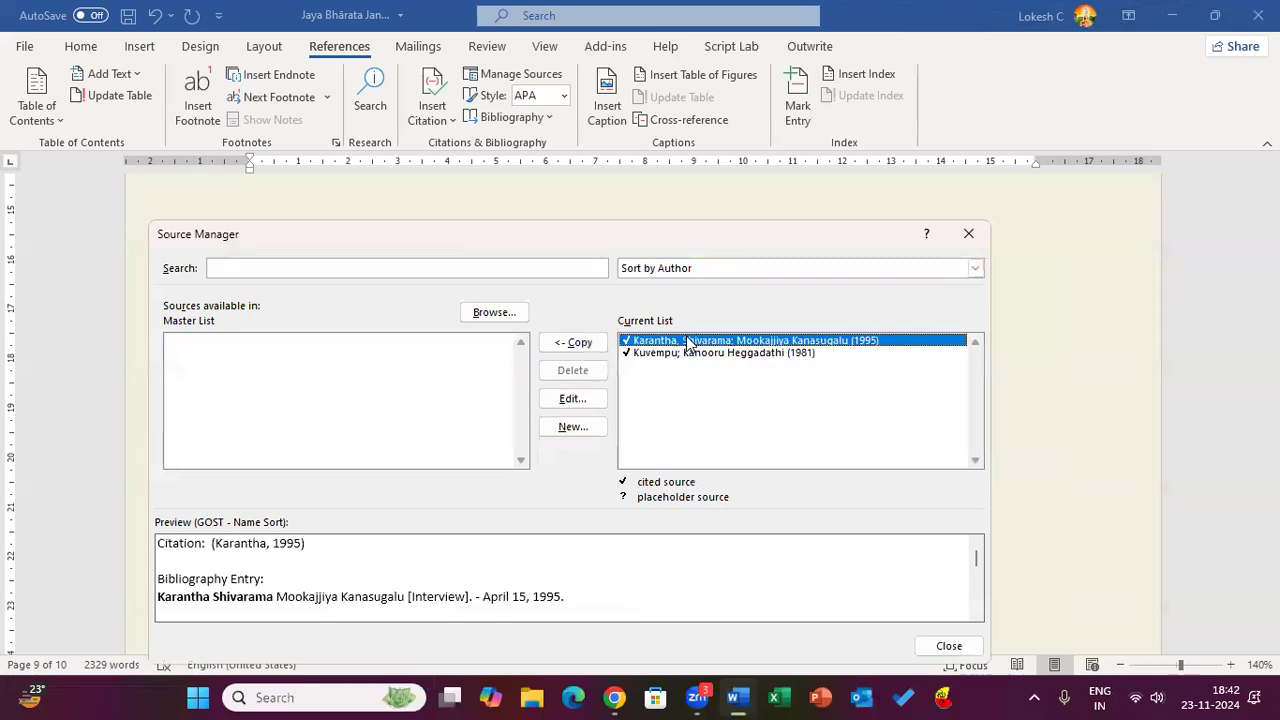
left_click(684, 354)
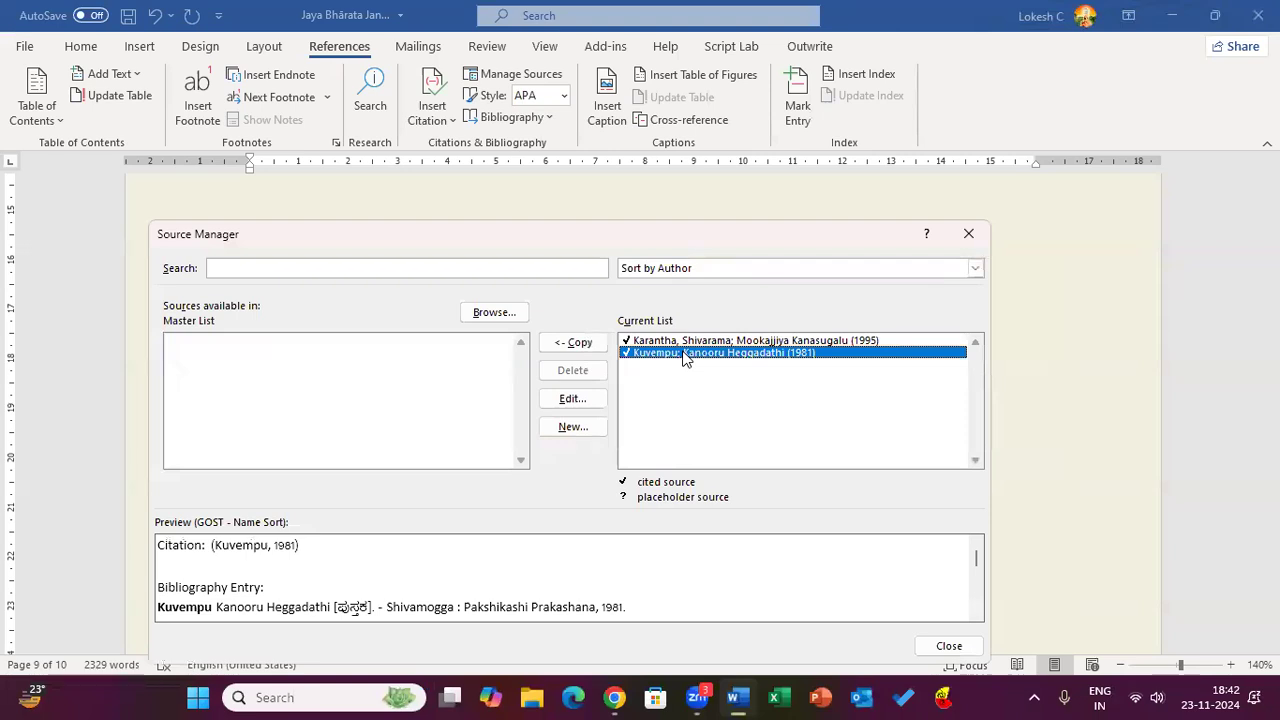
left_click(969, 646)
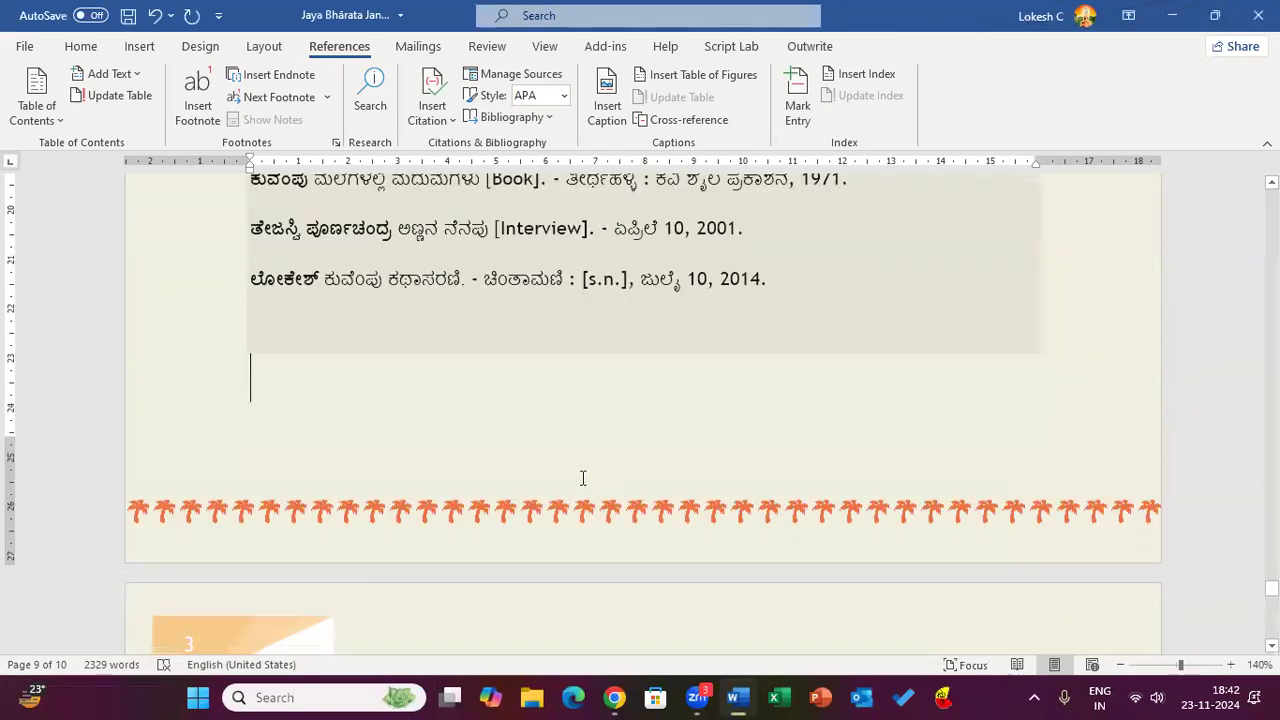
Insert another built-in Bibliography below the existing one at the end of the document.
key("Down")
scroll(583, 478, "down", 3)
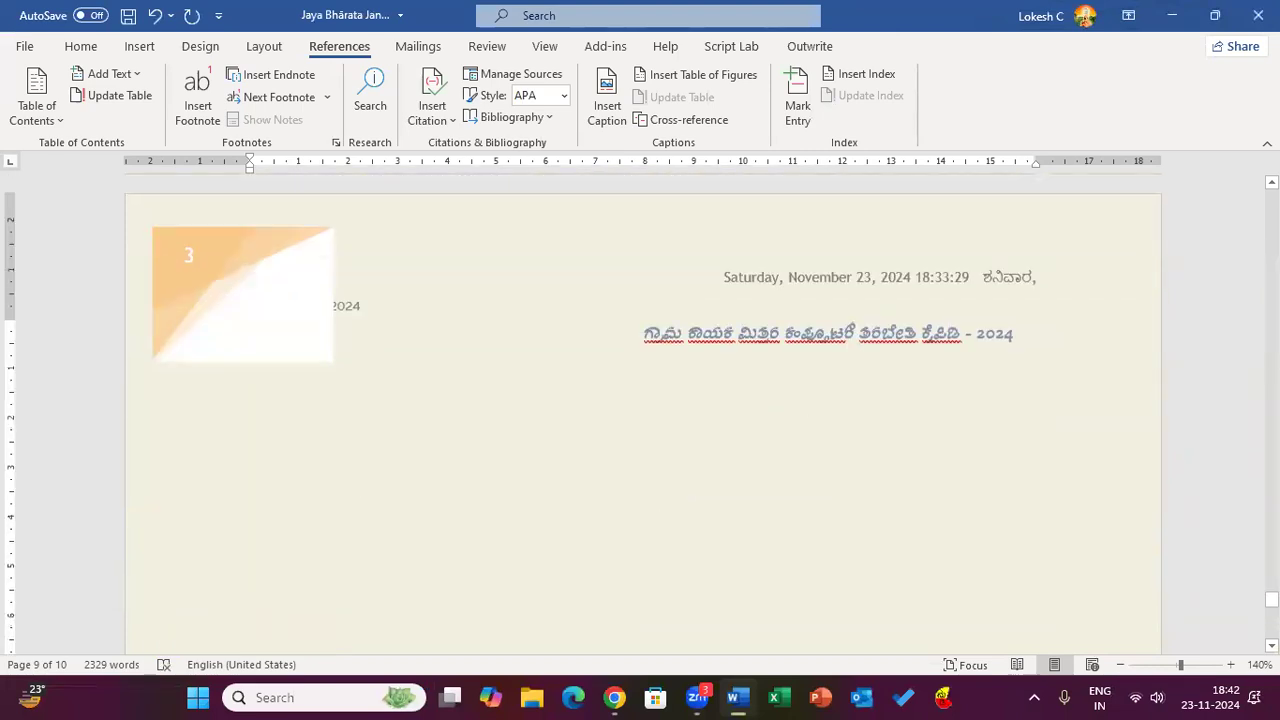
left_click(549, 117)
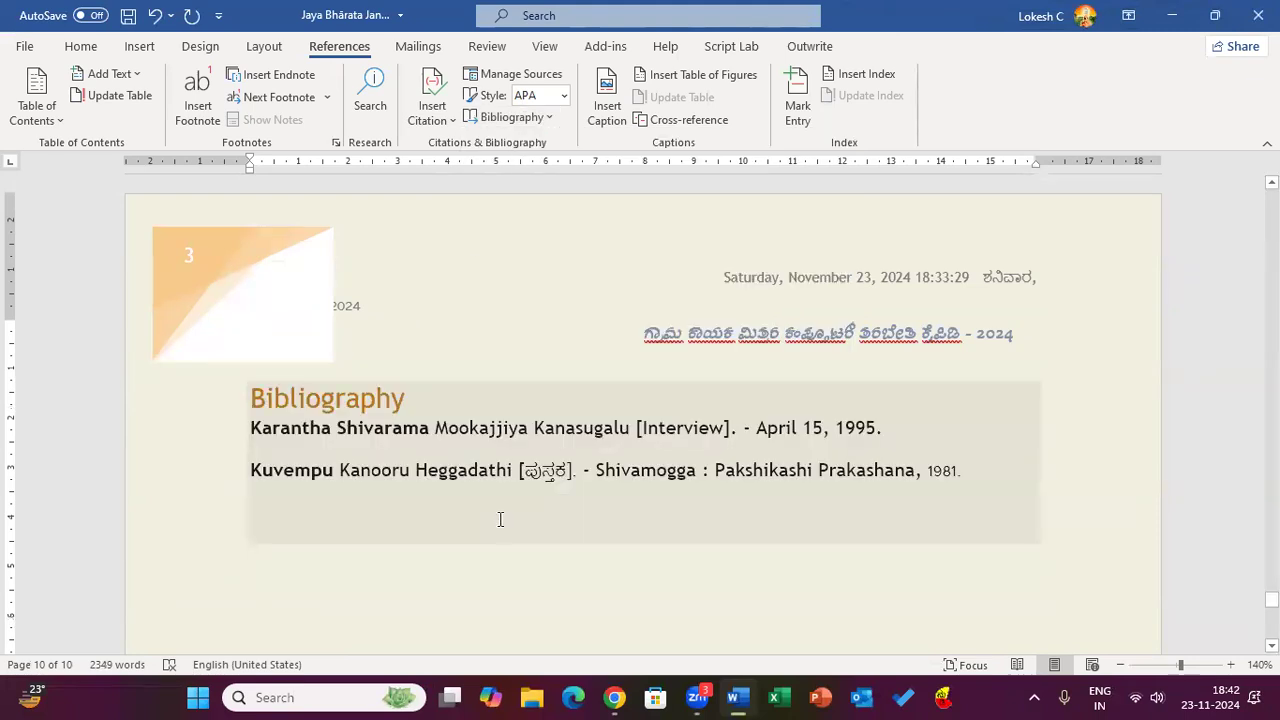
Review the current source list in the Source Manager sorted by tag, title and year, and close the manager.
left_click(508, 75)
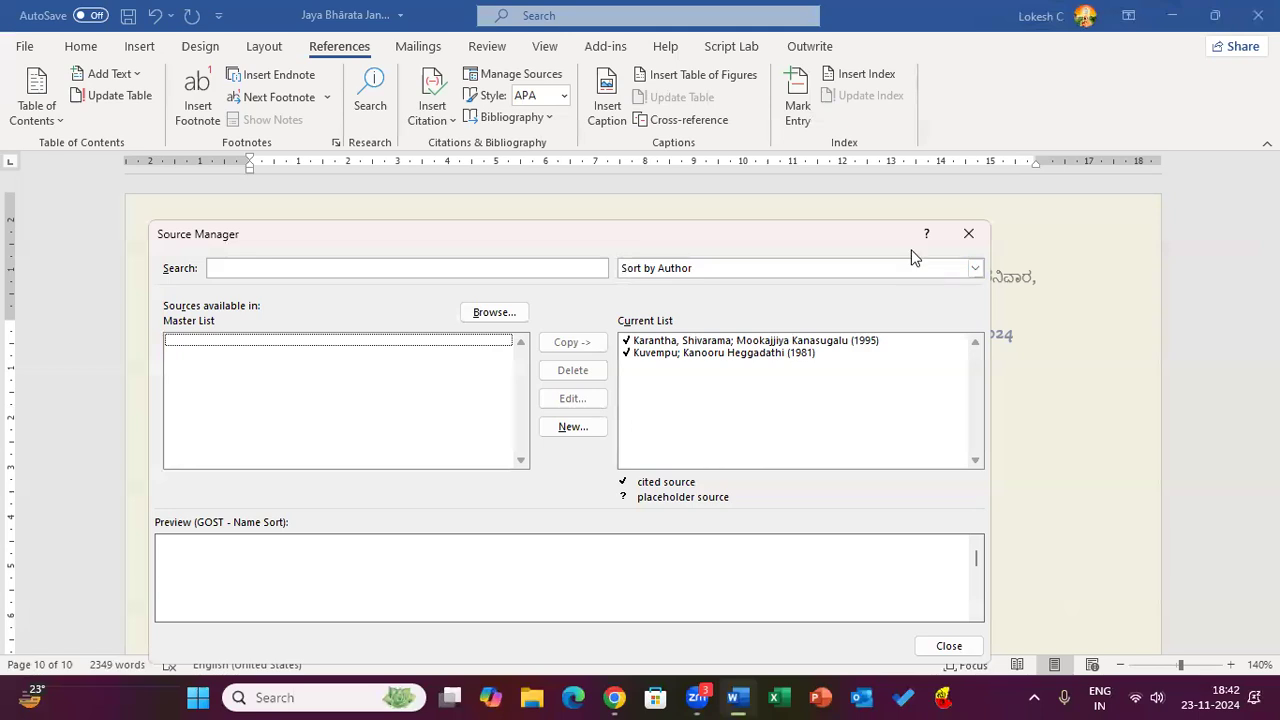
left_click(975, 268)
left_click(903, 299)
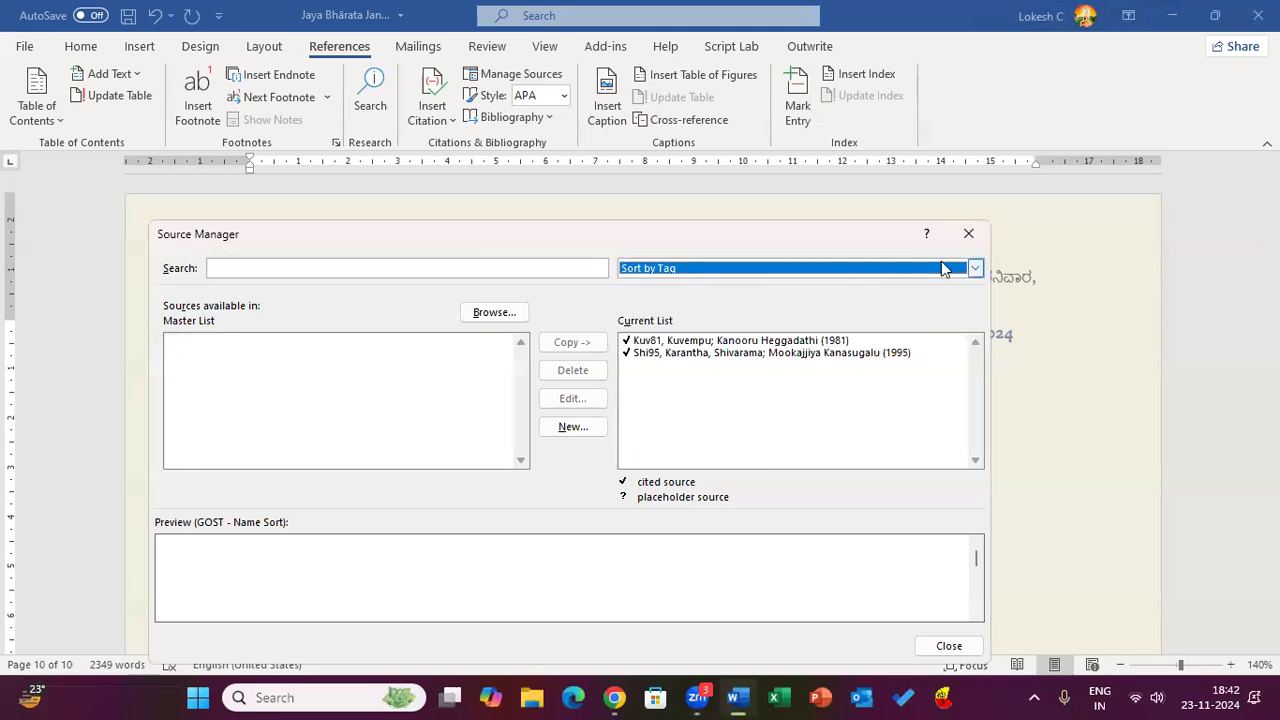
left_click(974, 270)
left_click(929, 309)
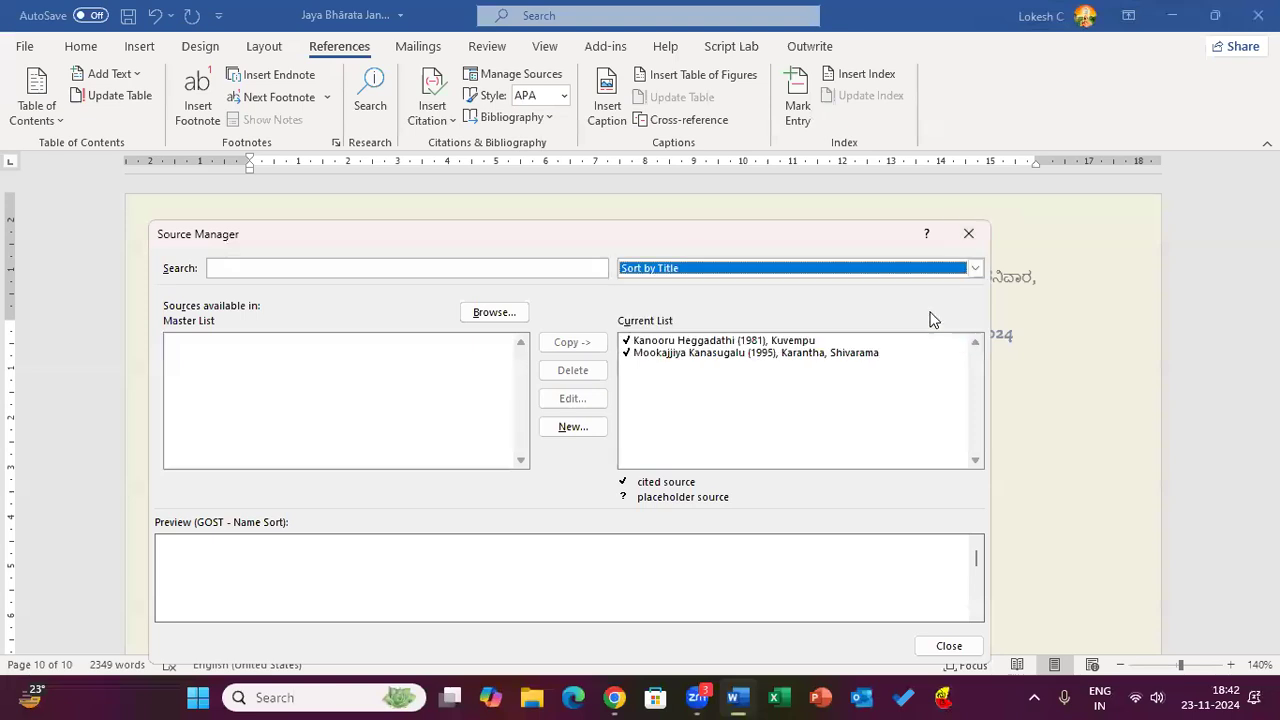
left_click(975, 269)
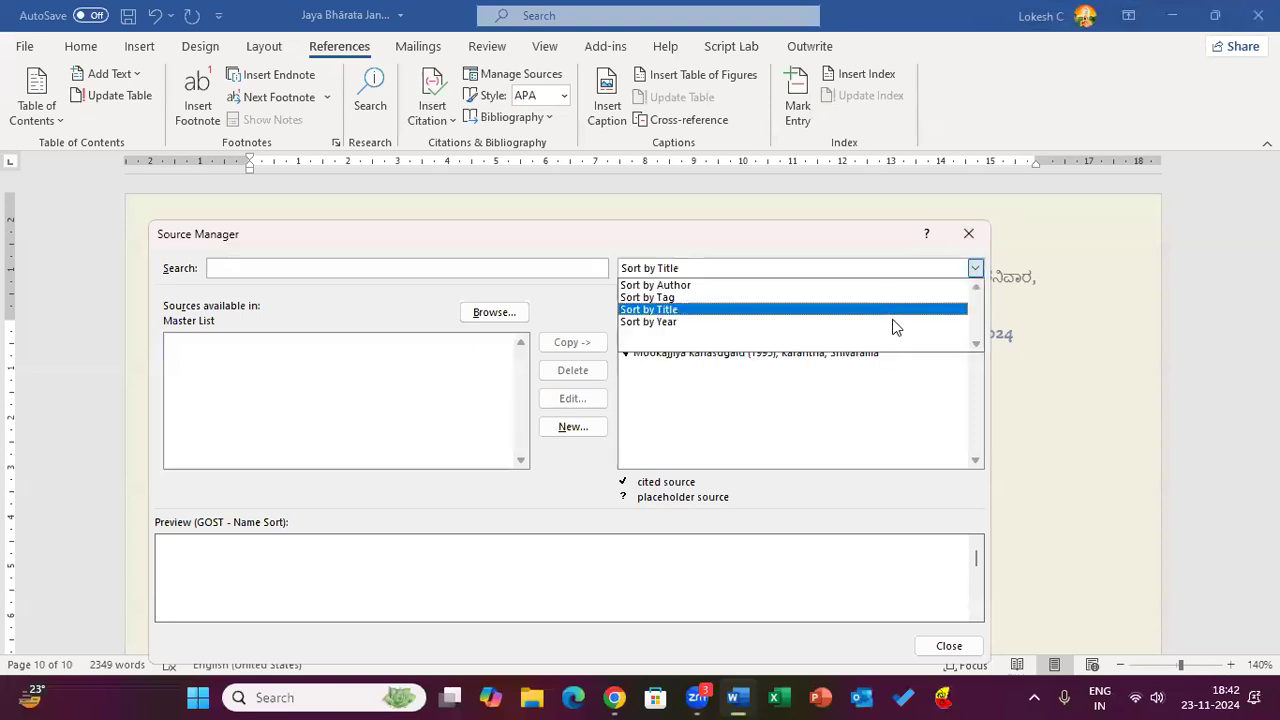
left_click(895, 325)
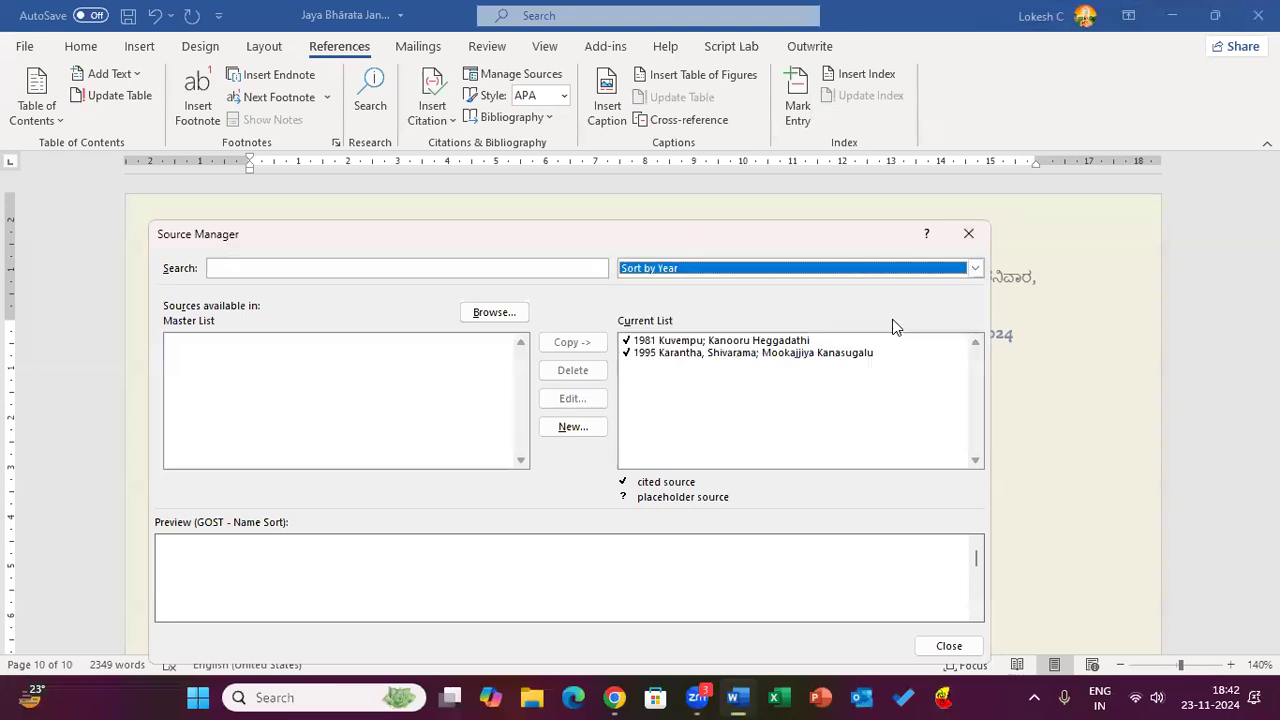
left_click(960, 240)
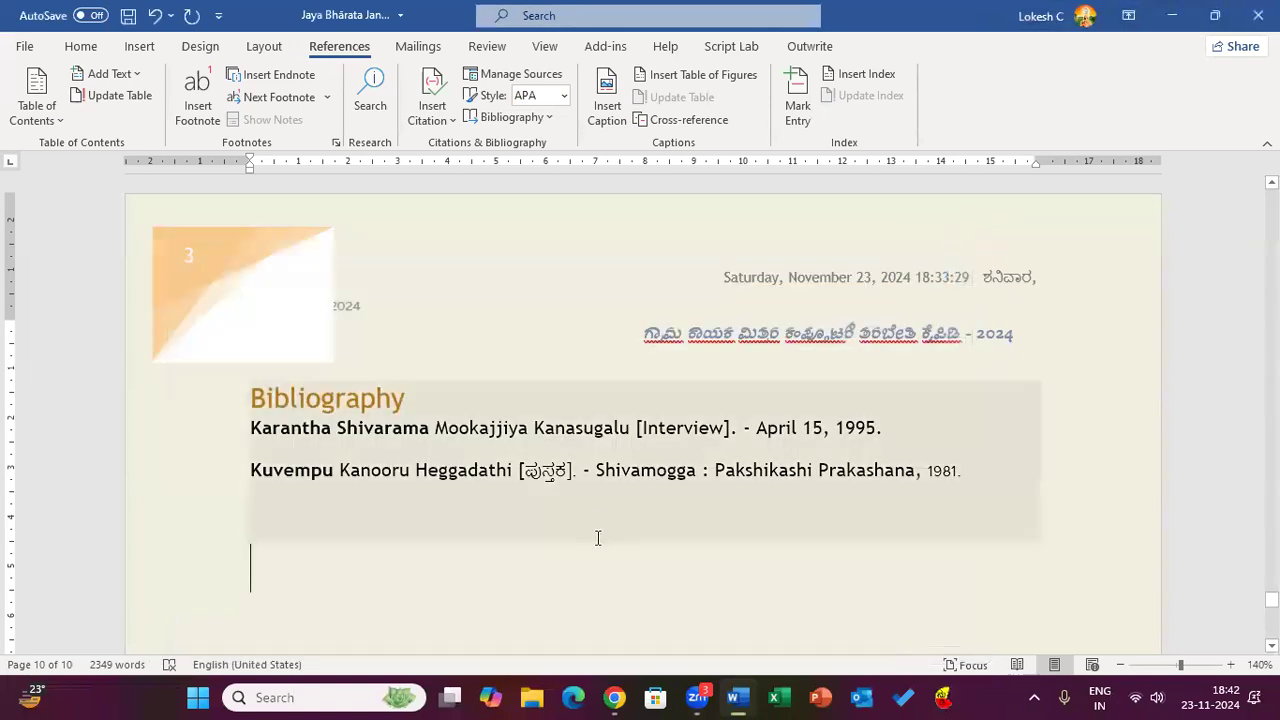
Update the citations and bibliography from the last Bibliography block, and repeat the update on page 9.
left_click(600, 514)
left_click(444, 369)
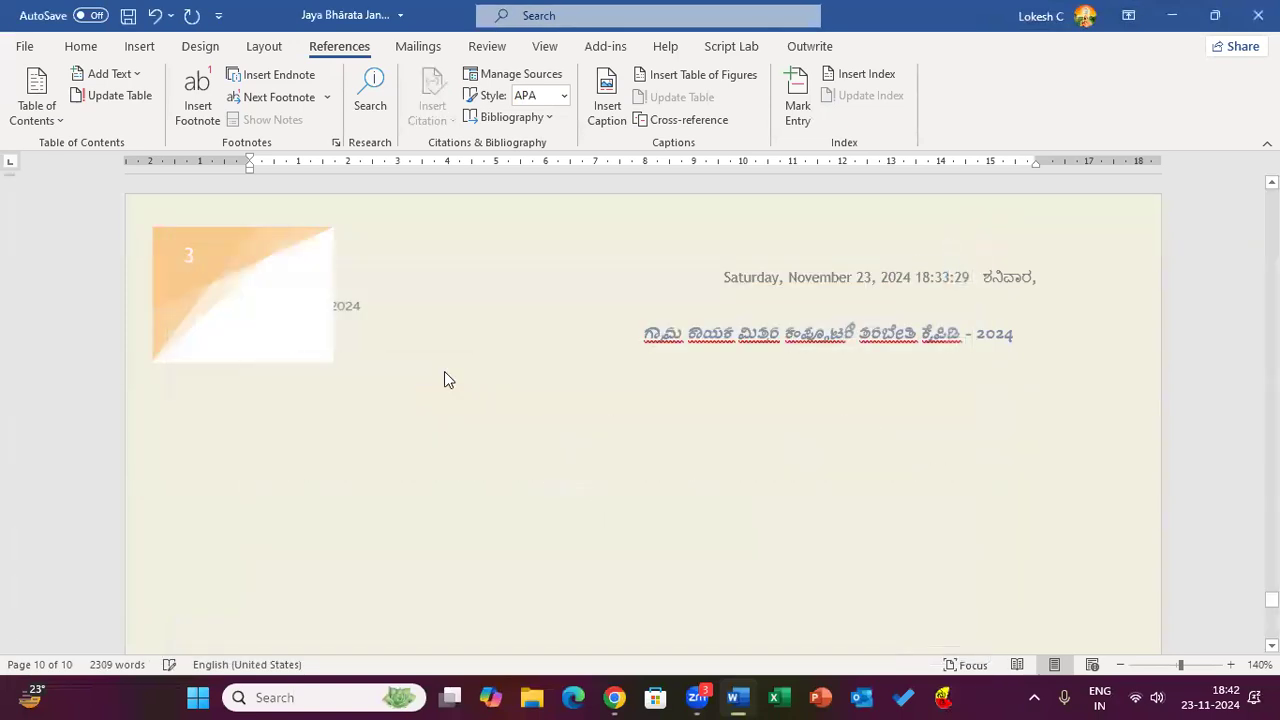
scroll(480, 446, "up", 3)
scroll(480, 446, "up", 3)
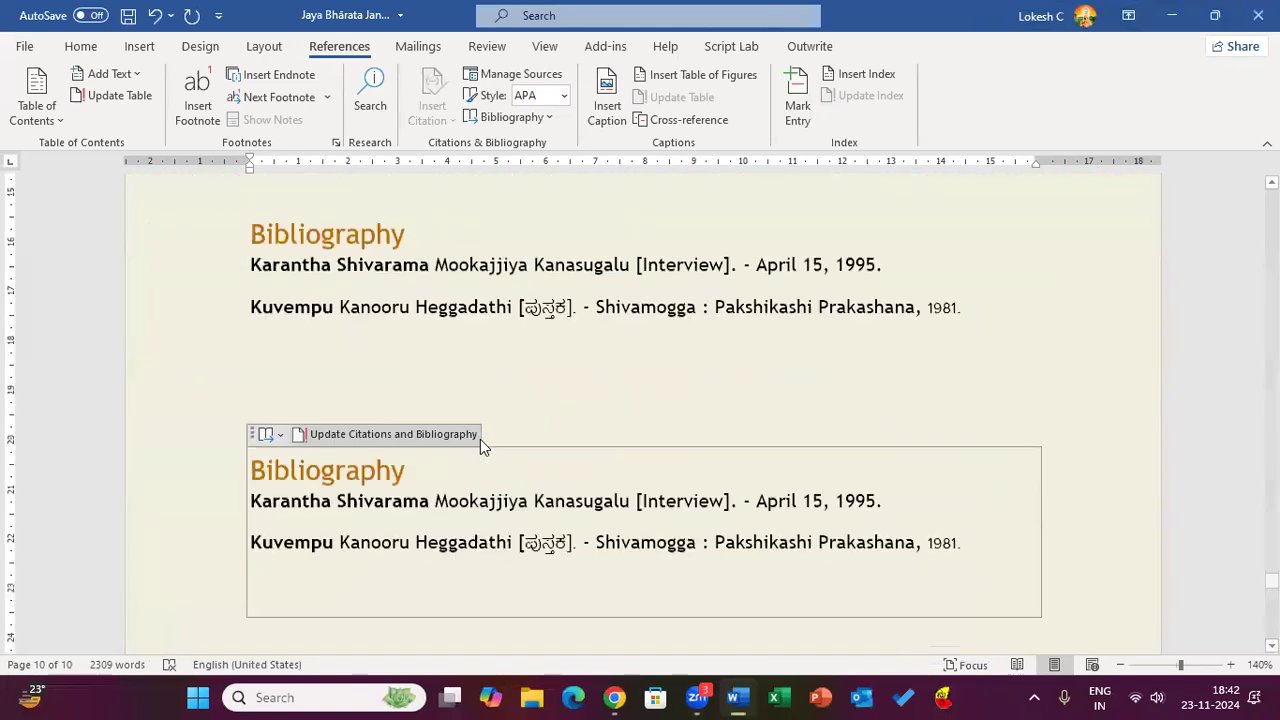
left_click(471, 435)
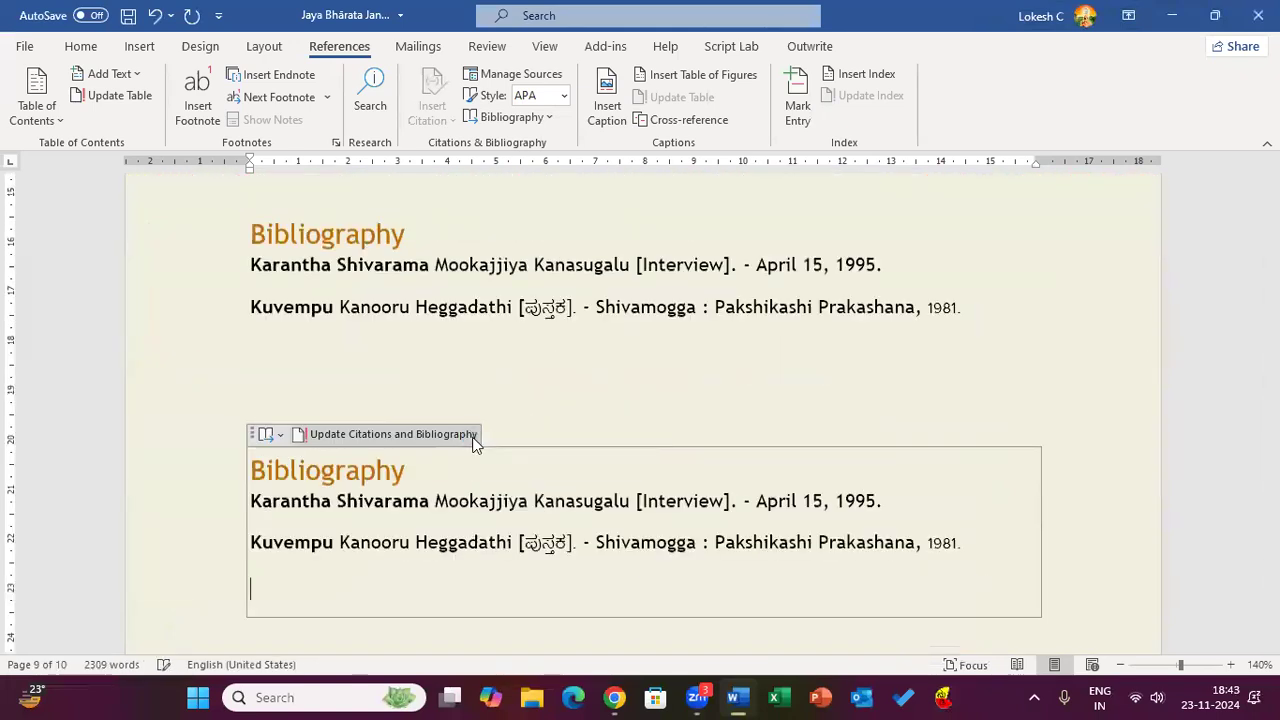
left_click(474, 437)
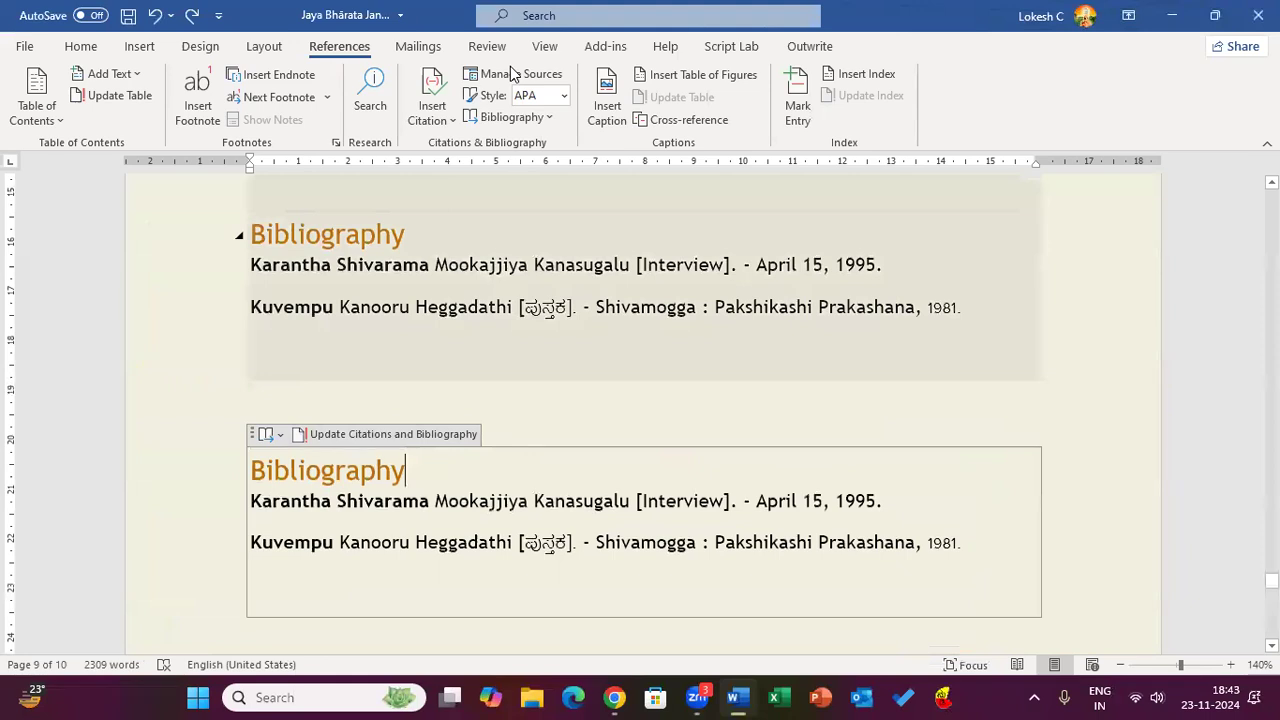
Look through the document's body pages and pictures for a suitable place to insert a caption.
scroll(533, 323, "down", 1)
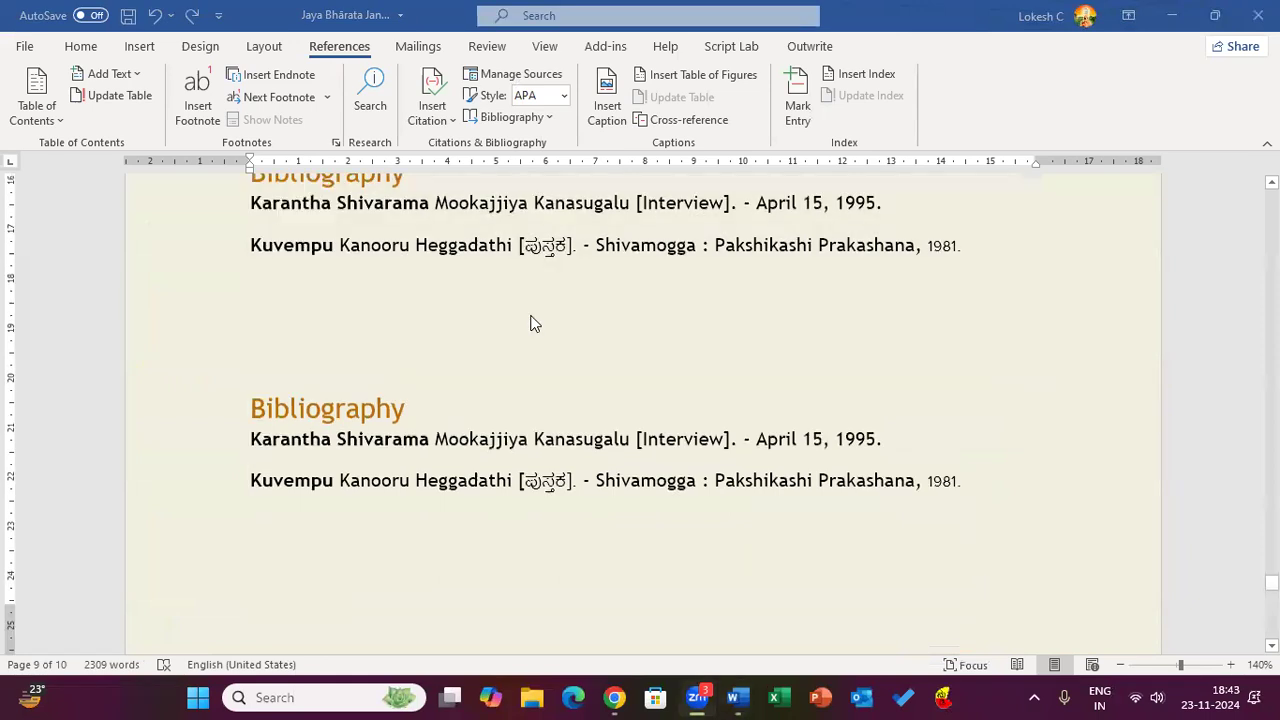
scroll(389, 580, "down", 3)
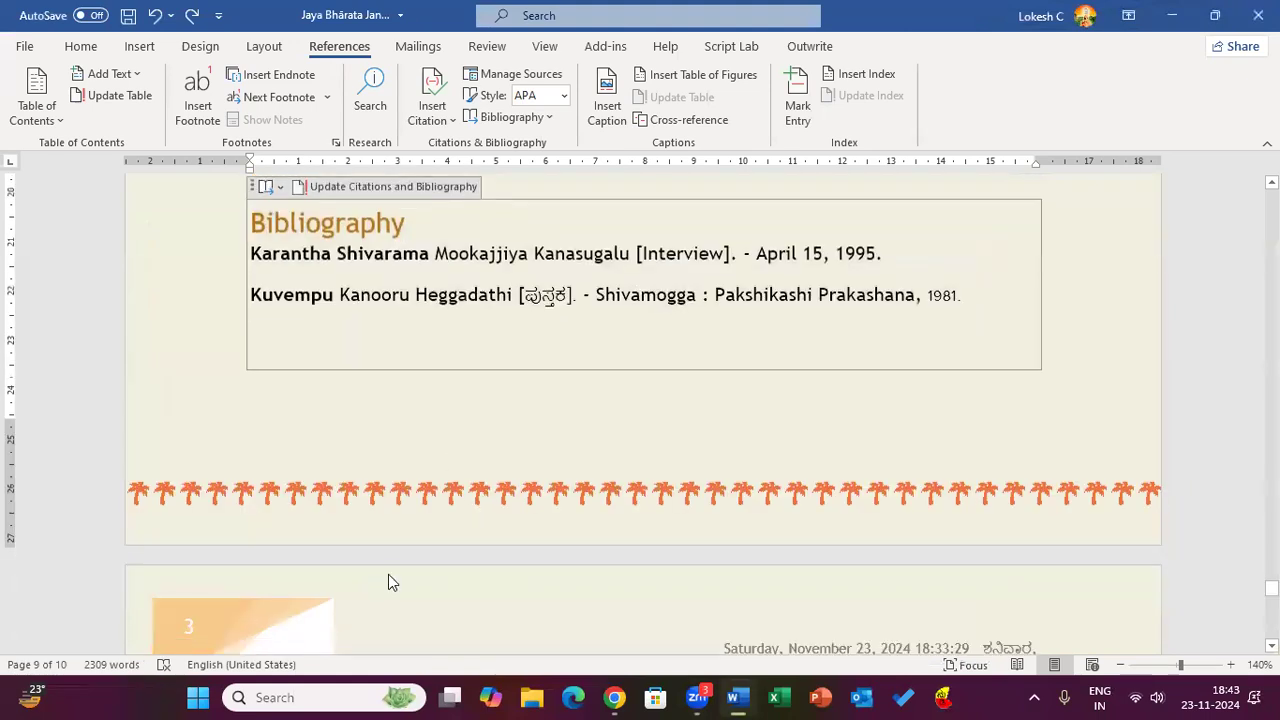
scroll(352, 618, "down", 5)
left_click(349, 524)
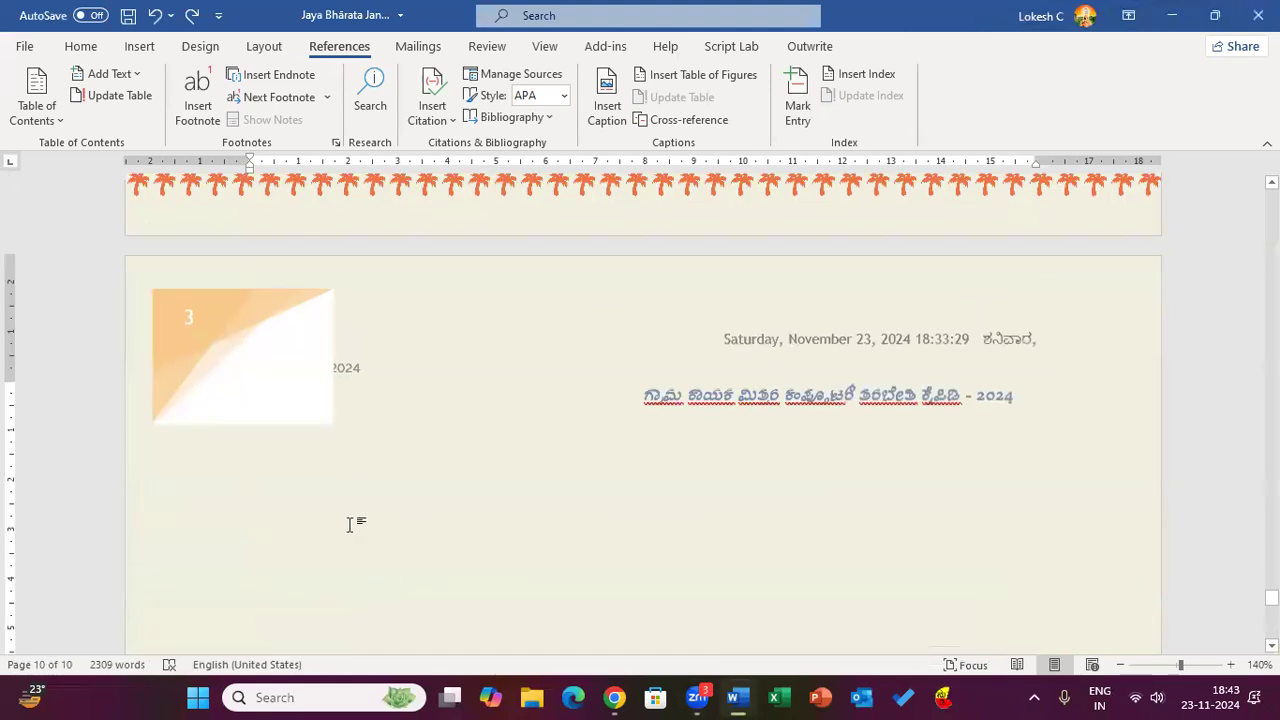
scroll(349, 524, "up", 1, "ctrl")
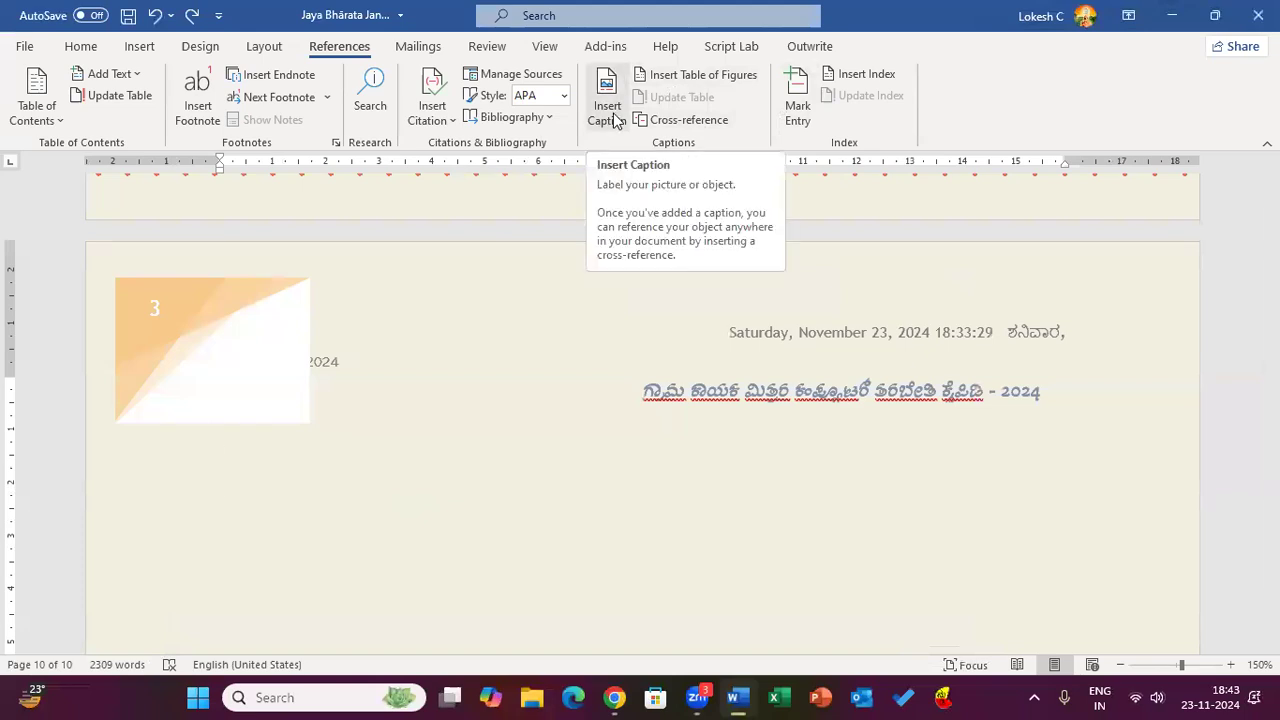
scroll(560, 332, "down", 2)
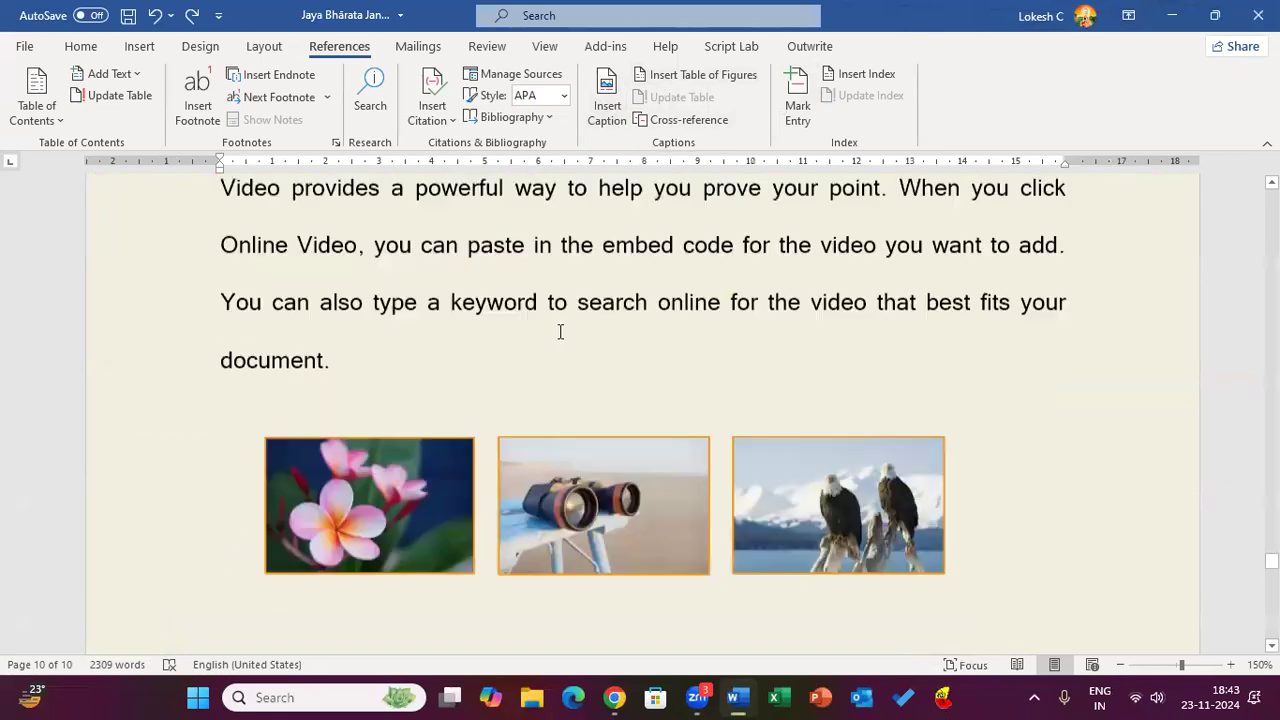
scroll(560, 332, "up", 15)
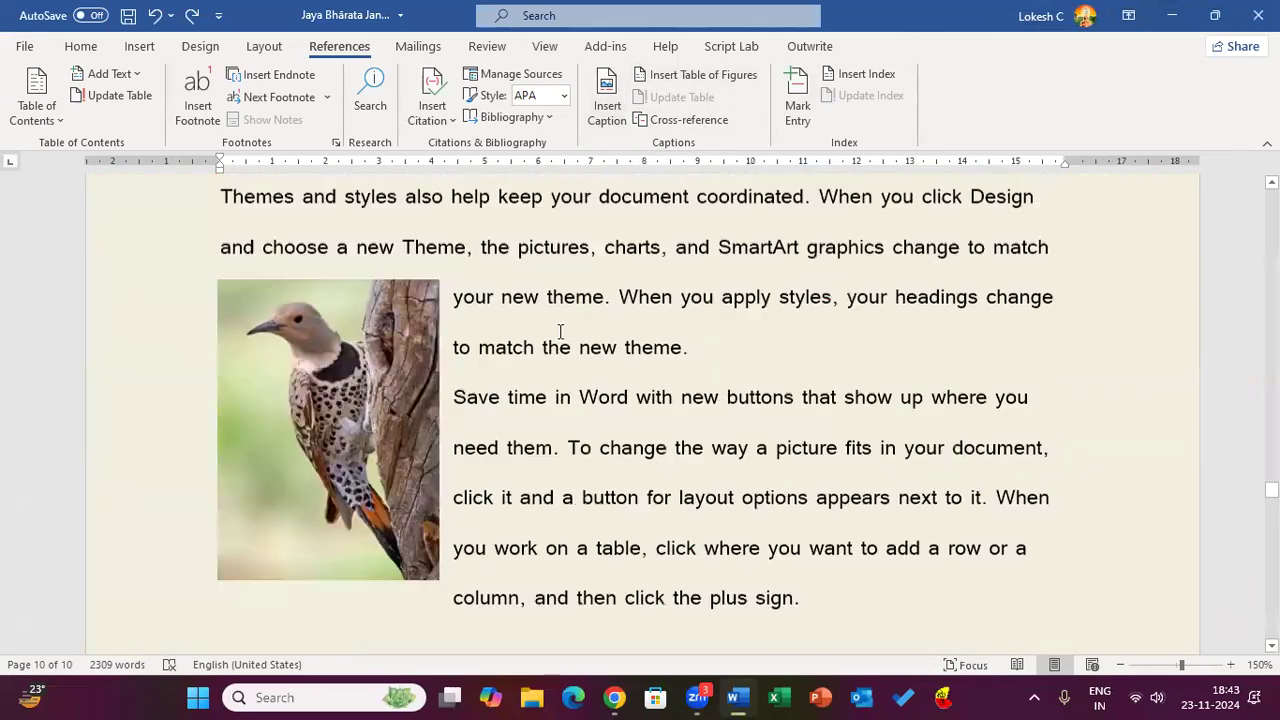
scroll(560, 332, "up", 10)
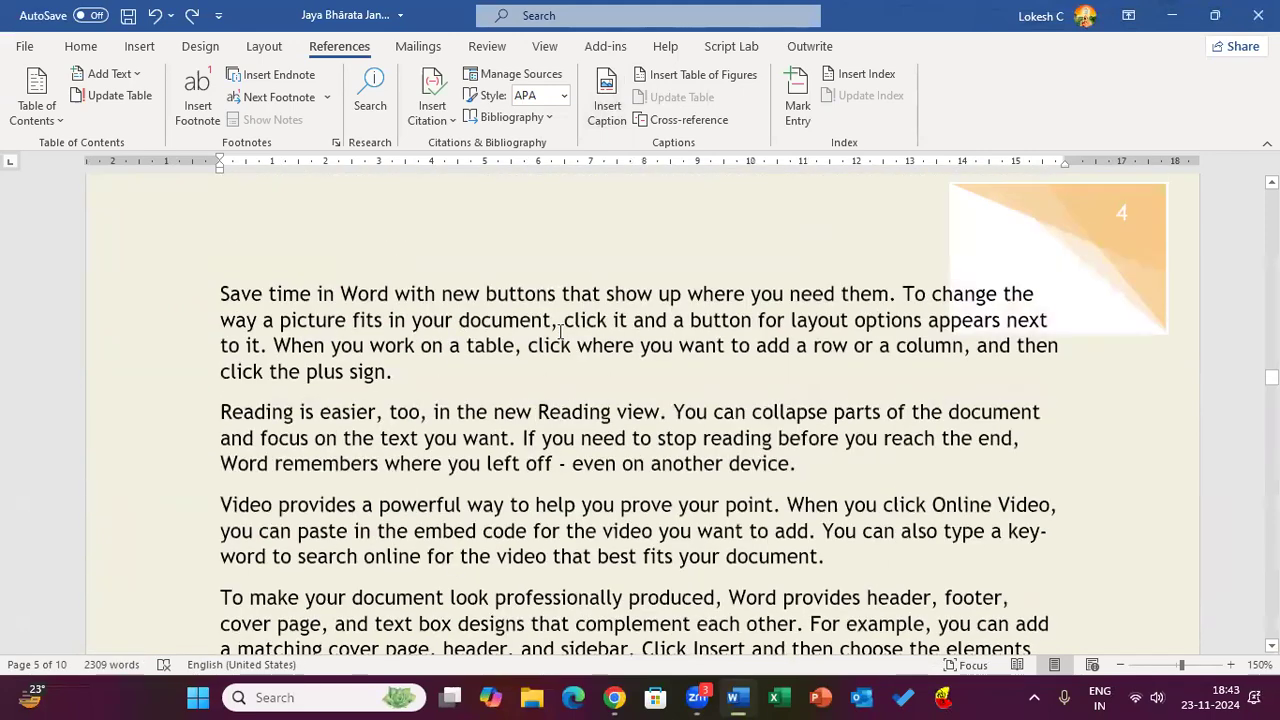
scroll(561, 330, "down", 2, "ctrl")
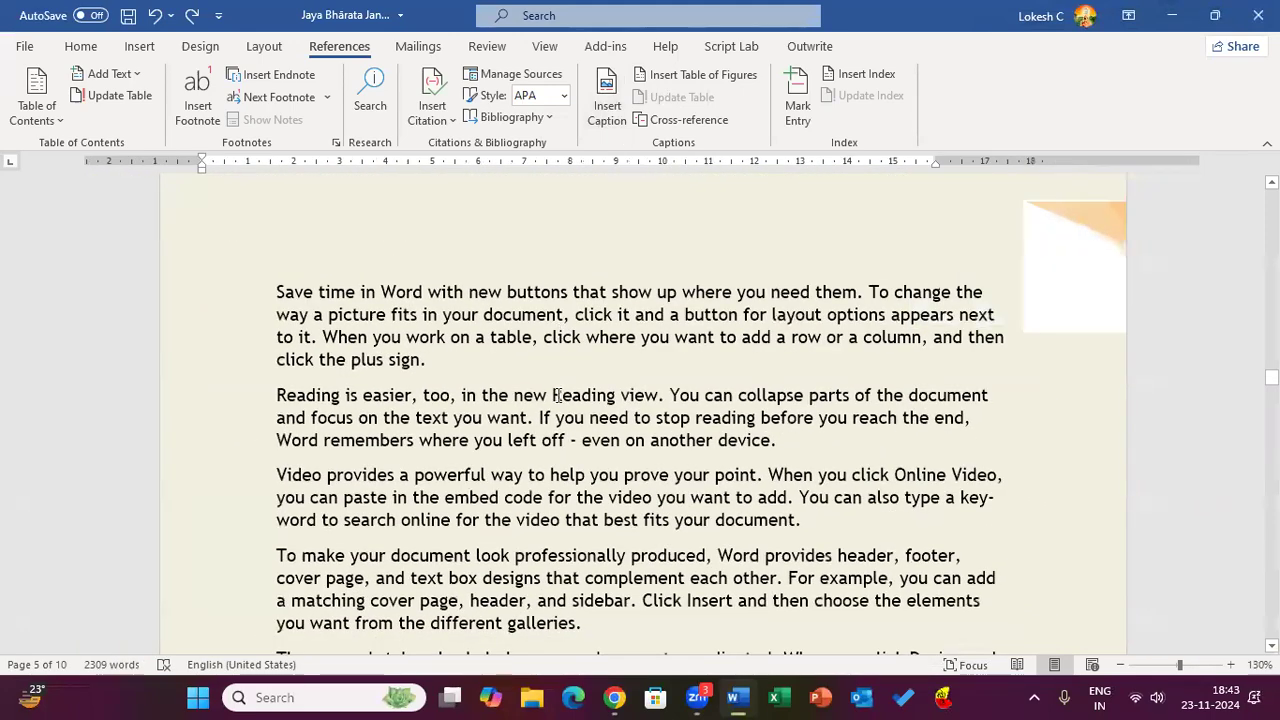
scroll(559, 422, "down", 5)
scroll(557, 422, "down", 20)
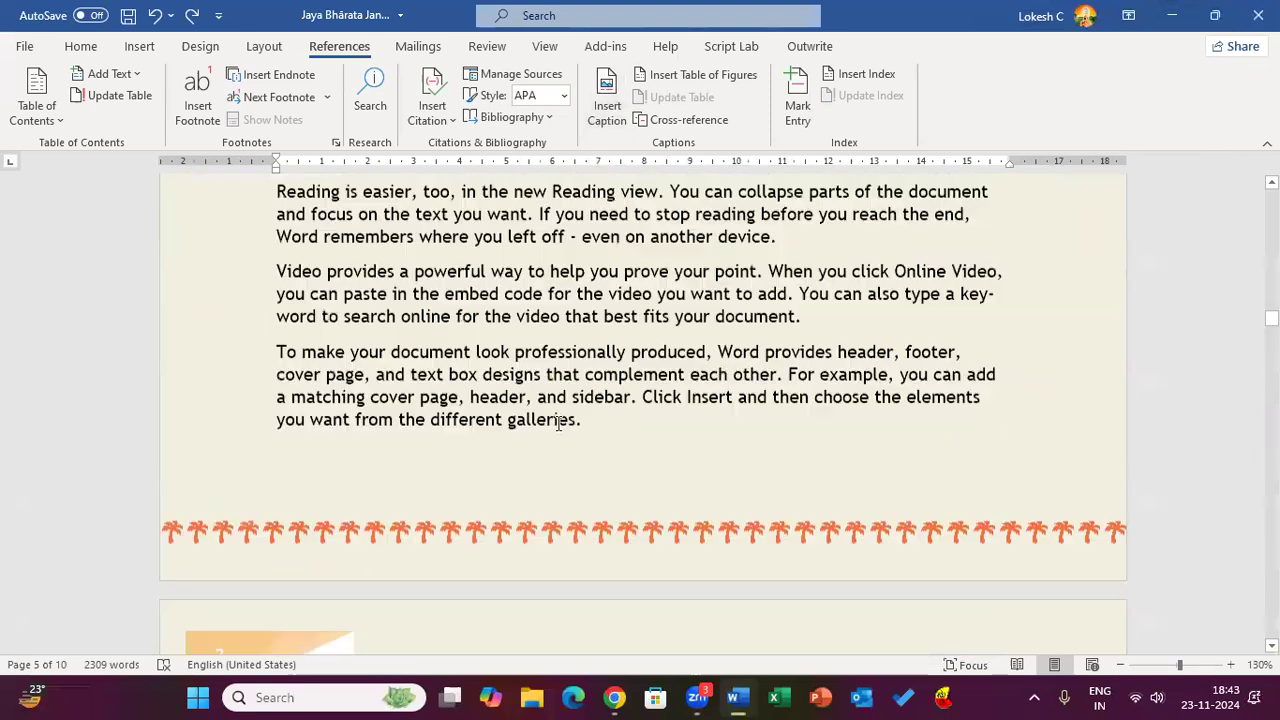
scroll(557, 422, "up", 16)
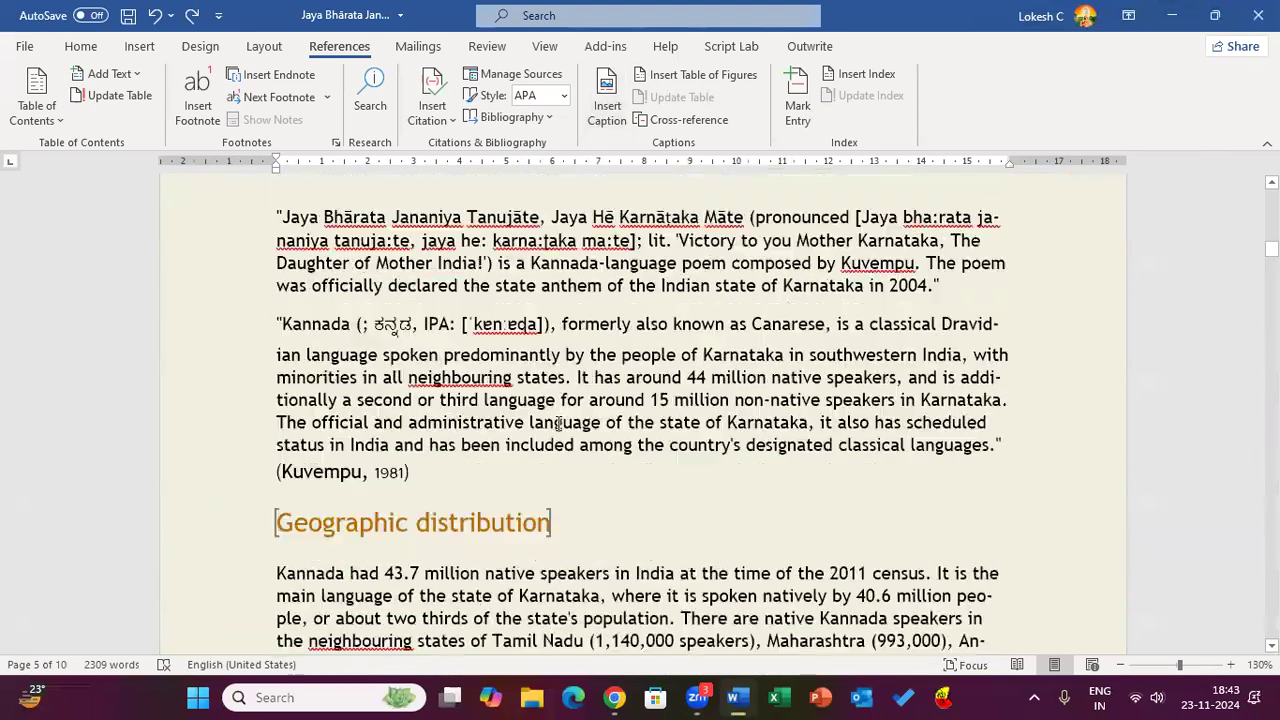
scroll(557, 422, "down", 4)
scroll(558, 422, "down", 20)
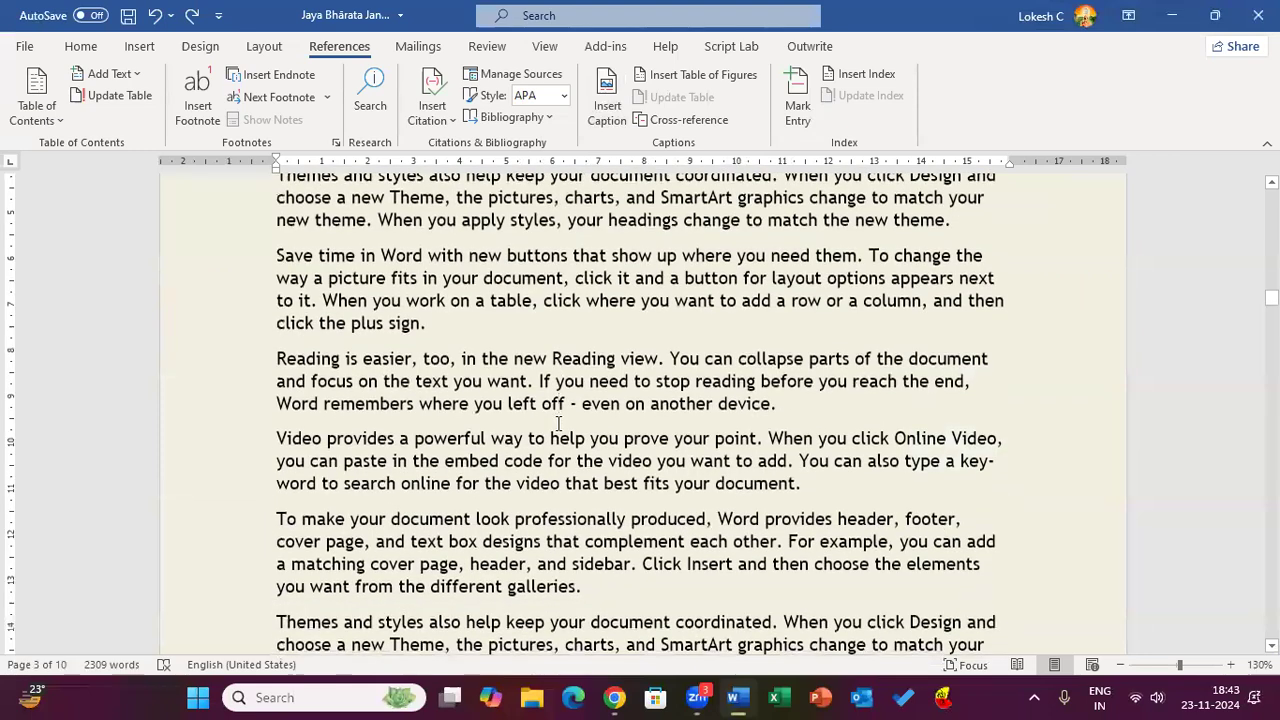
scroll(558, 422, "up", 1)
Place the insertion point after "click the plus sign." on page 3, examine the Caption settings, and close them.
left_click(440, 382)
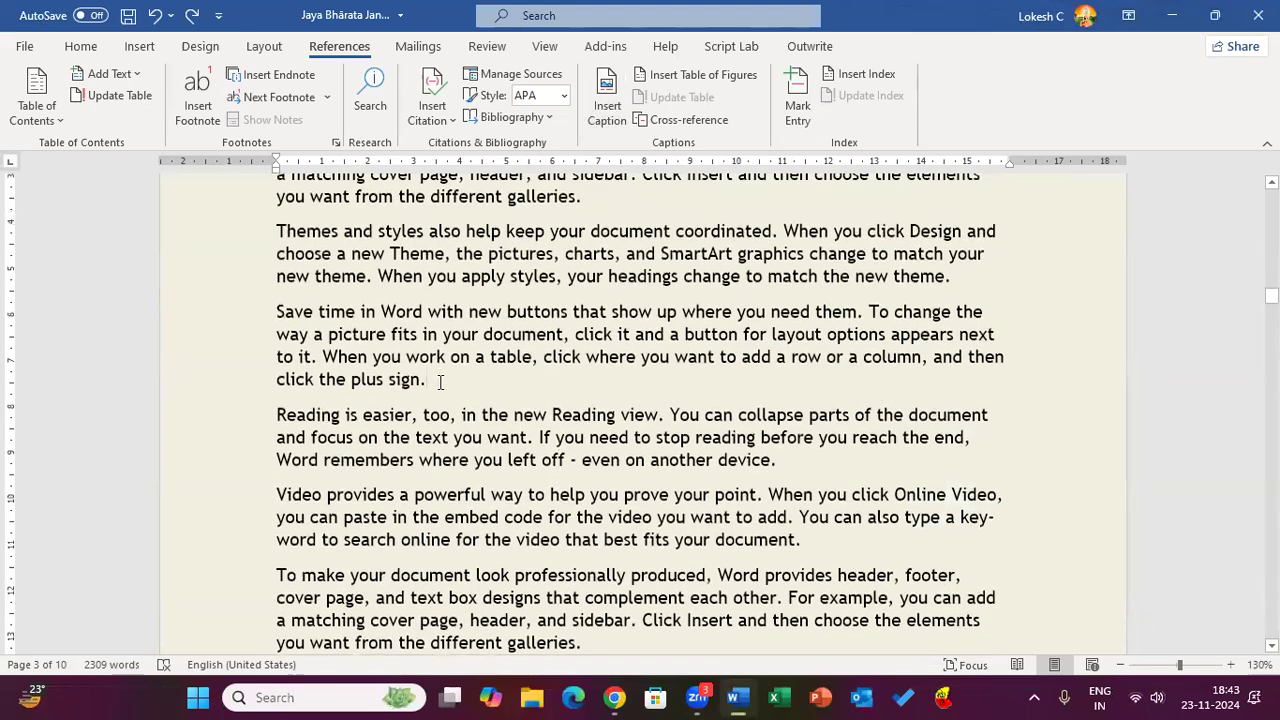
left_click(611, 127)
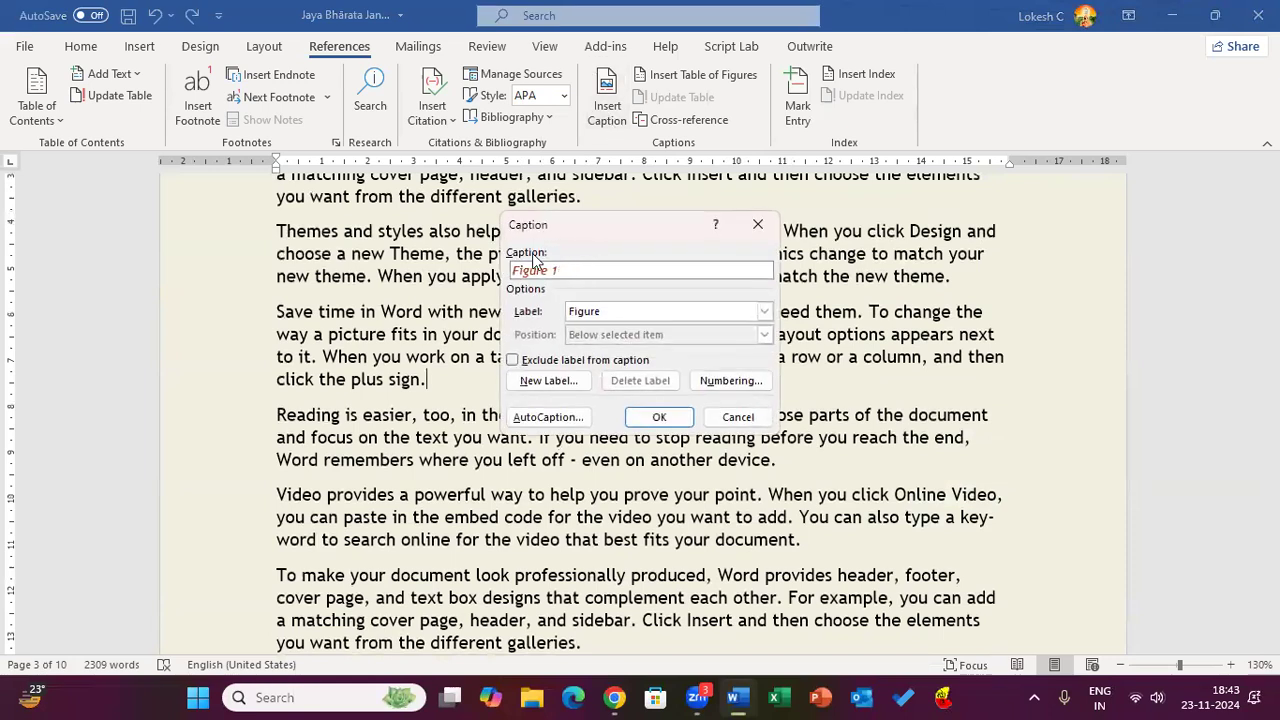
left_click_drag(529, 238, 541, 312)
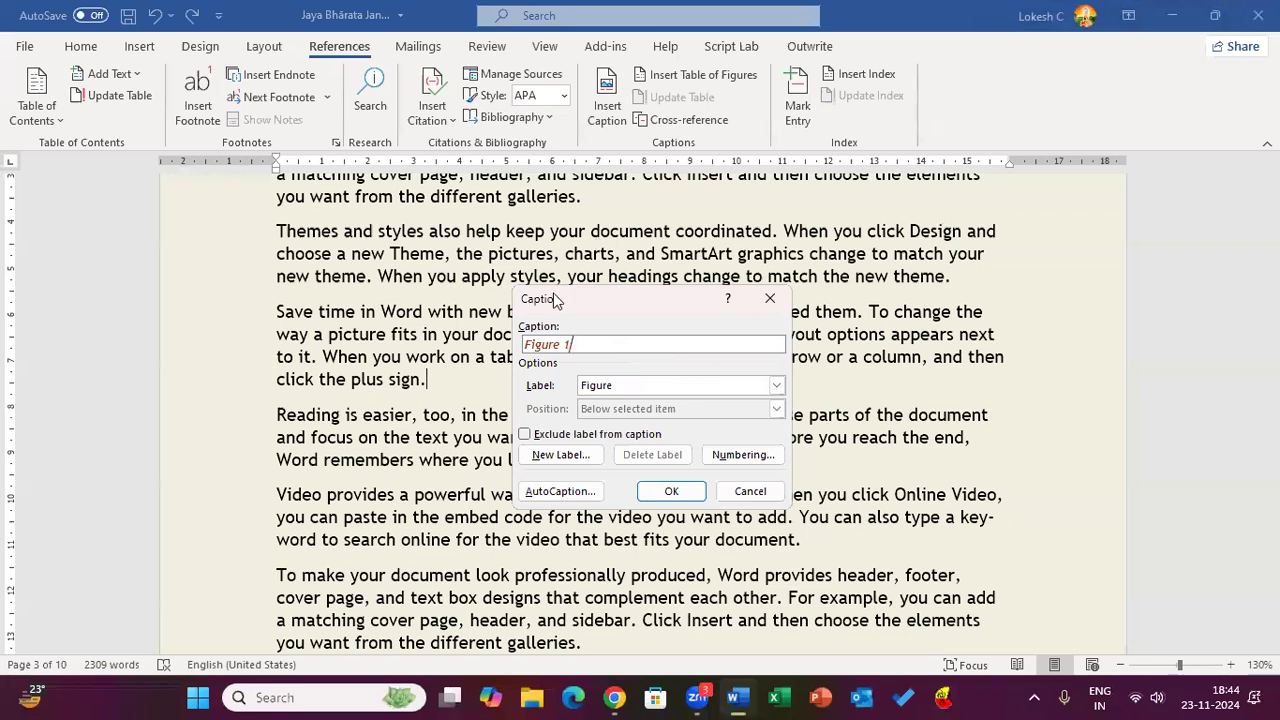
left_click(767, 297)
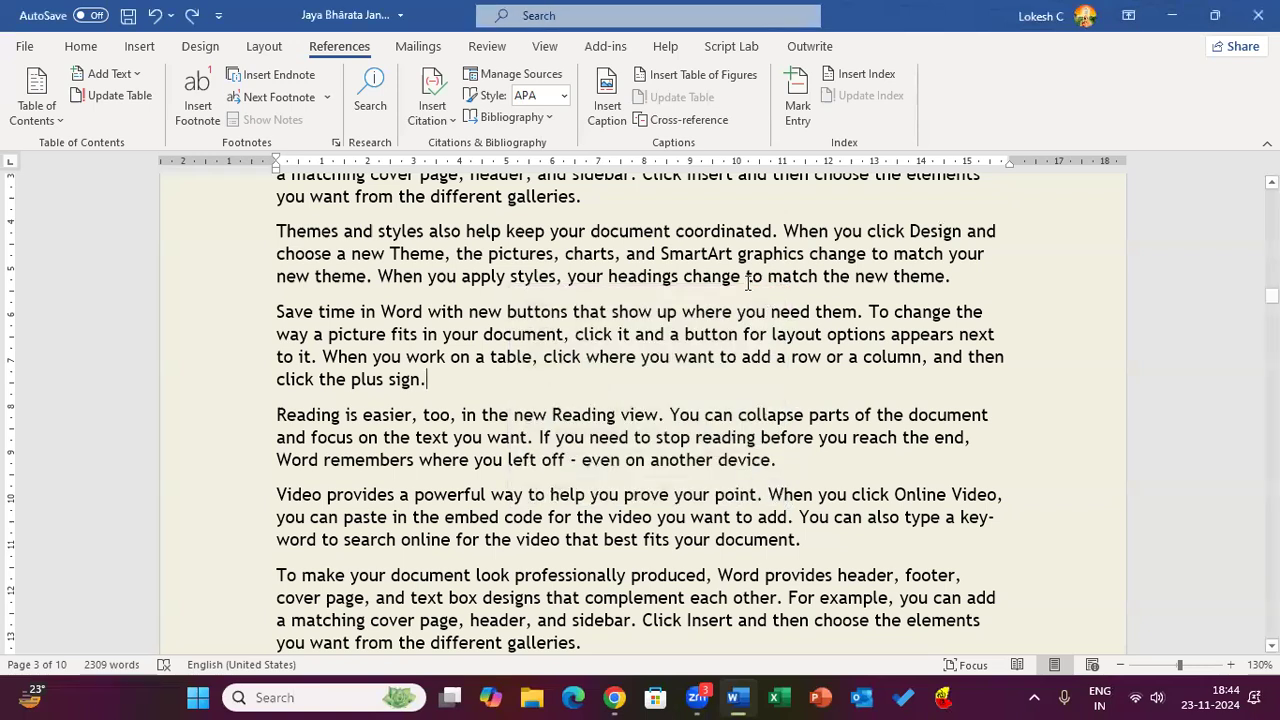
Reopen the Caption settings and examine the label choices, New Label and AutoCaption options without applying any.
left_click(604, 104)
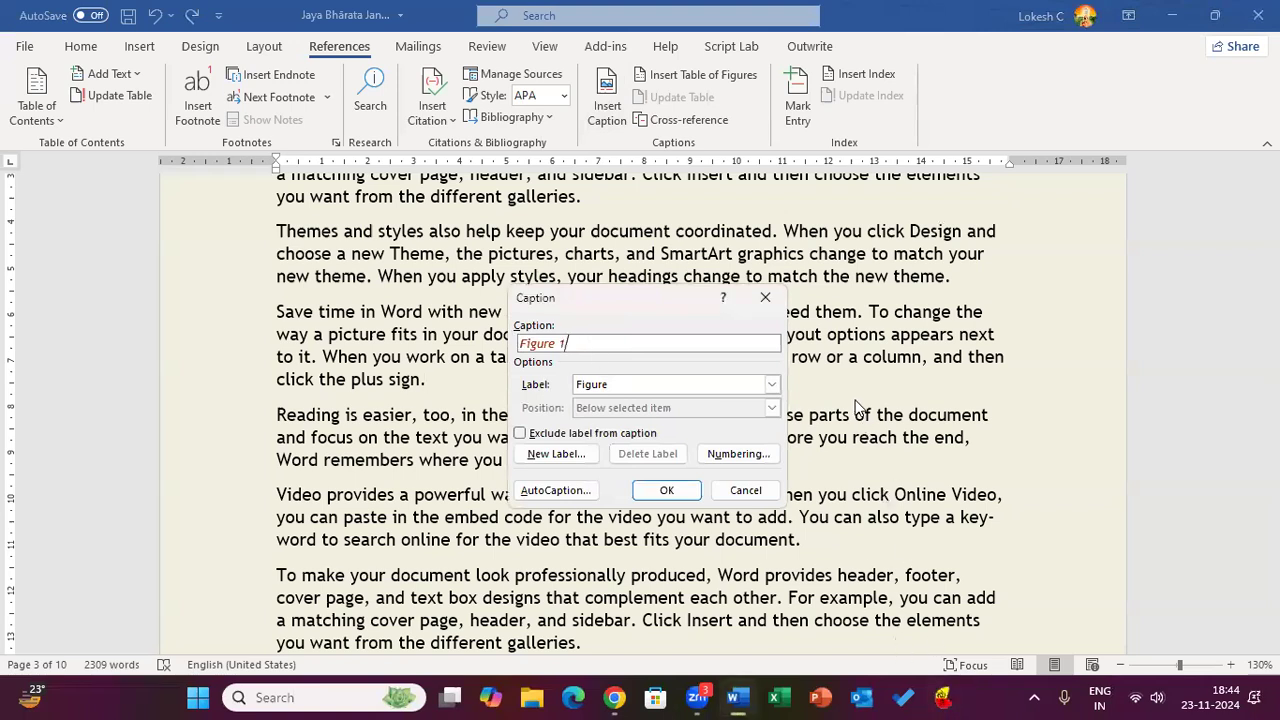
left_click(922, 185)
left_click(772, 384)
left_click(772, 384)
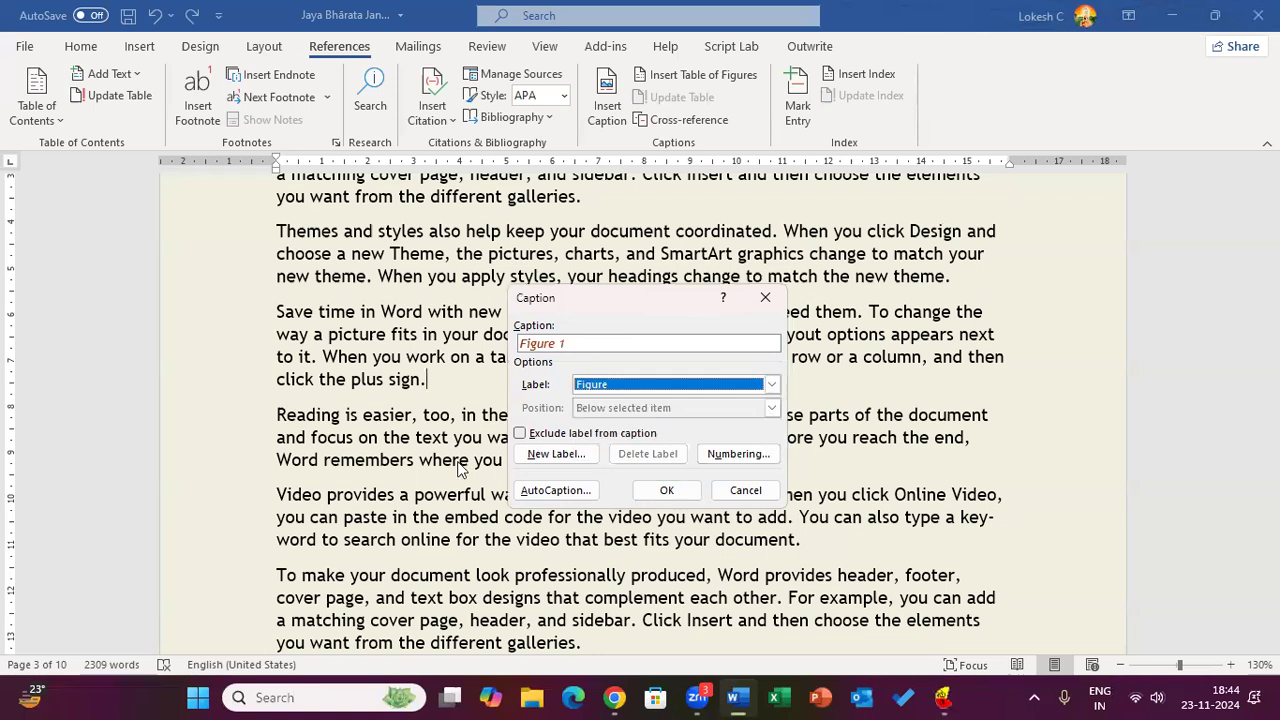
left_click(553, 454)
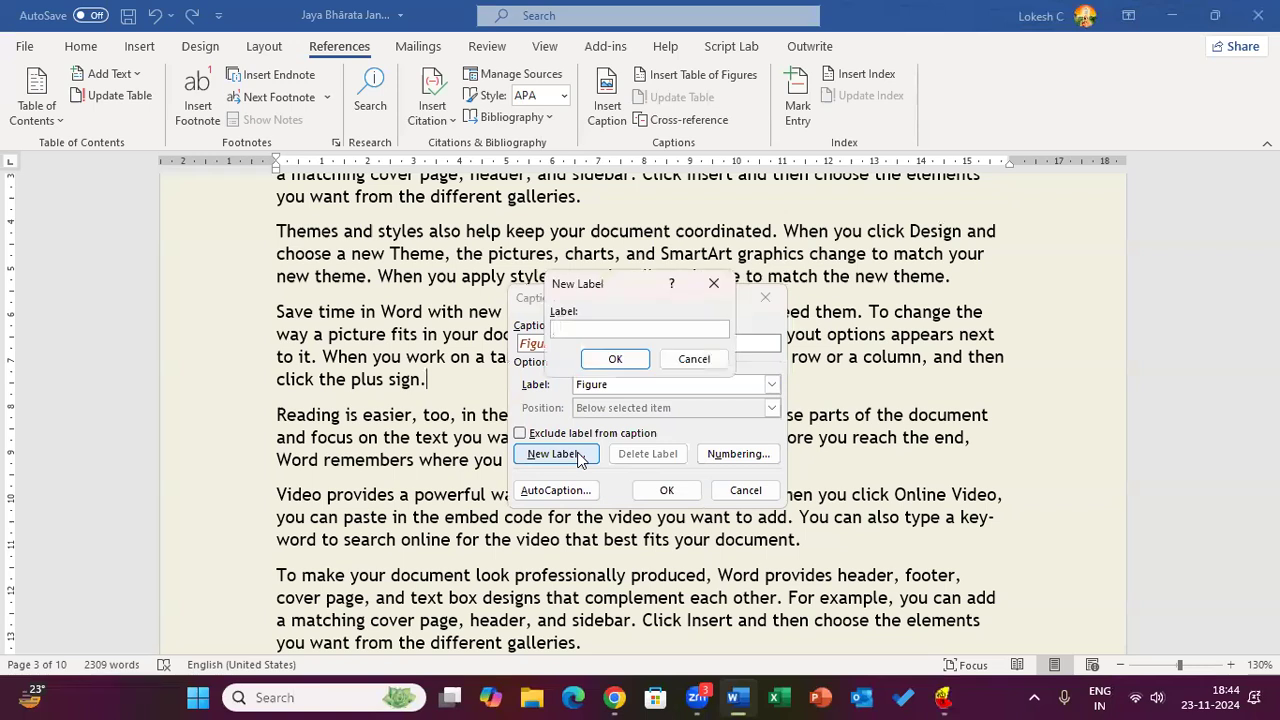
left_click(700, 362)
left_click(568, 491)
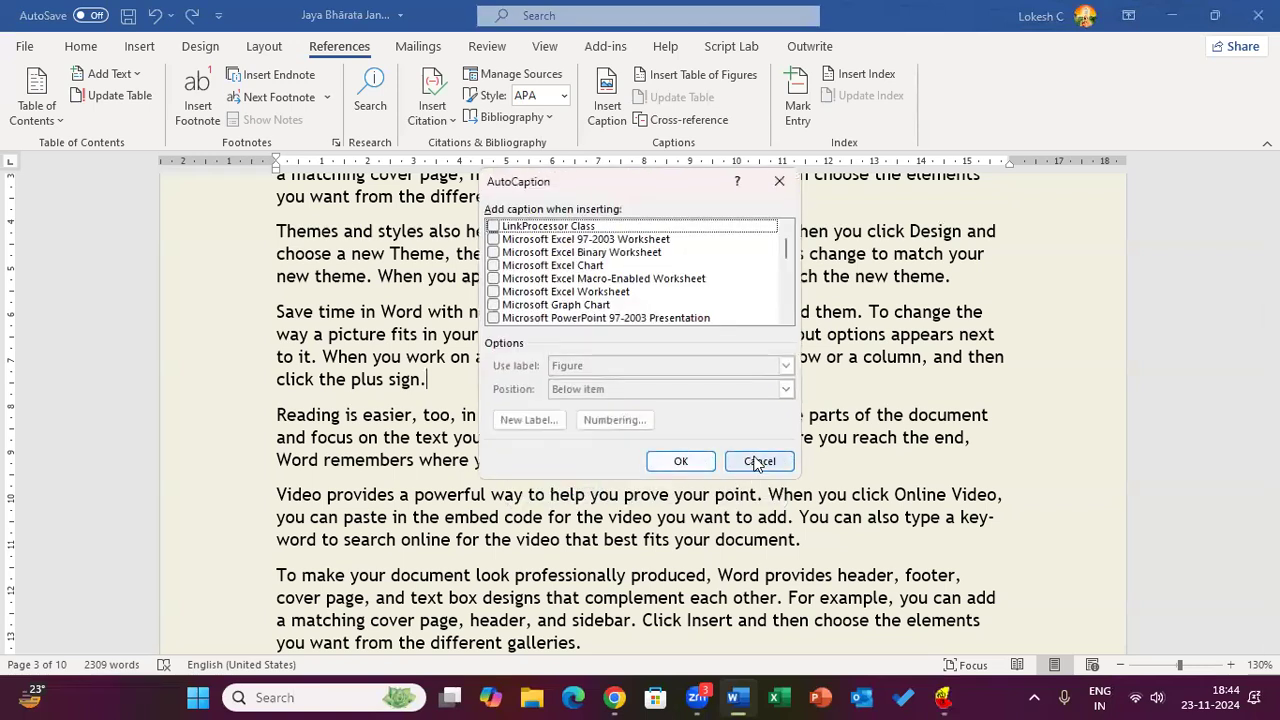
left_click(758, 461)
Insert the stock image of a toucan after "click the plus sign." on page 3.
left_click(150, 52)
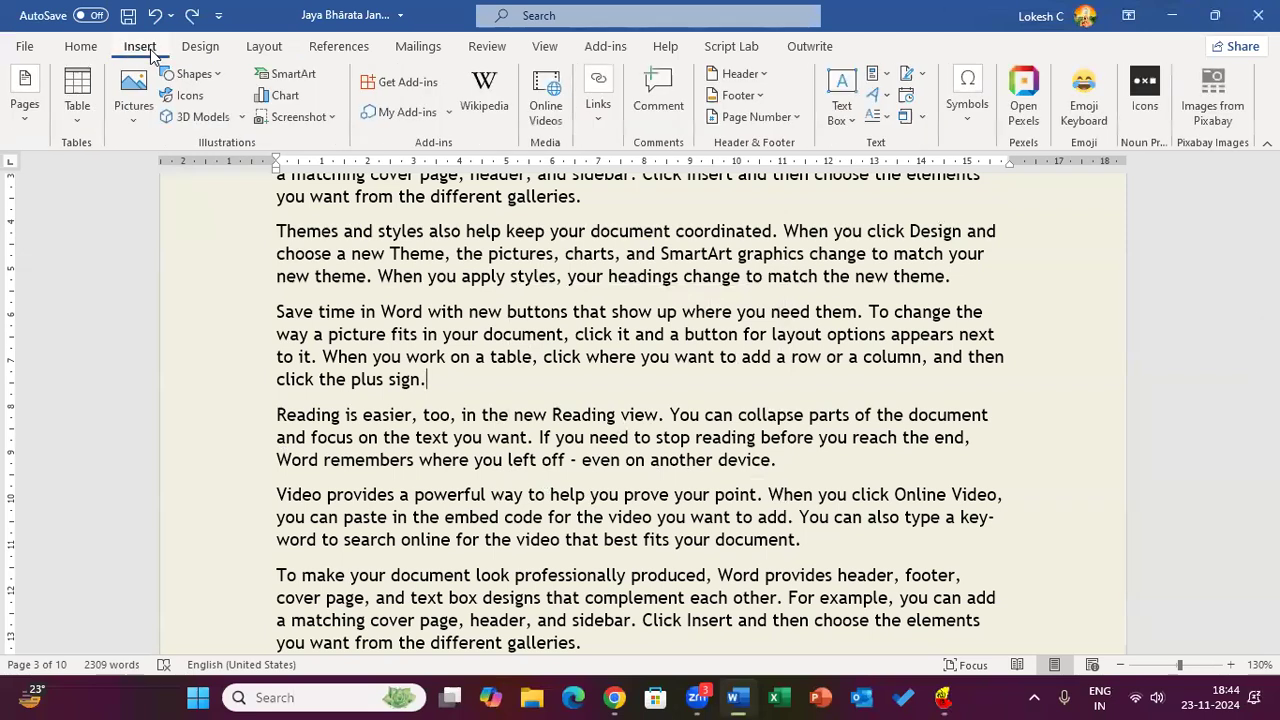
left_click(145, 120)
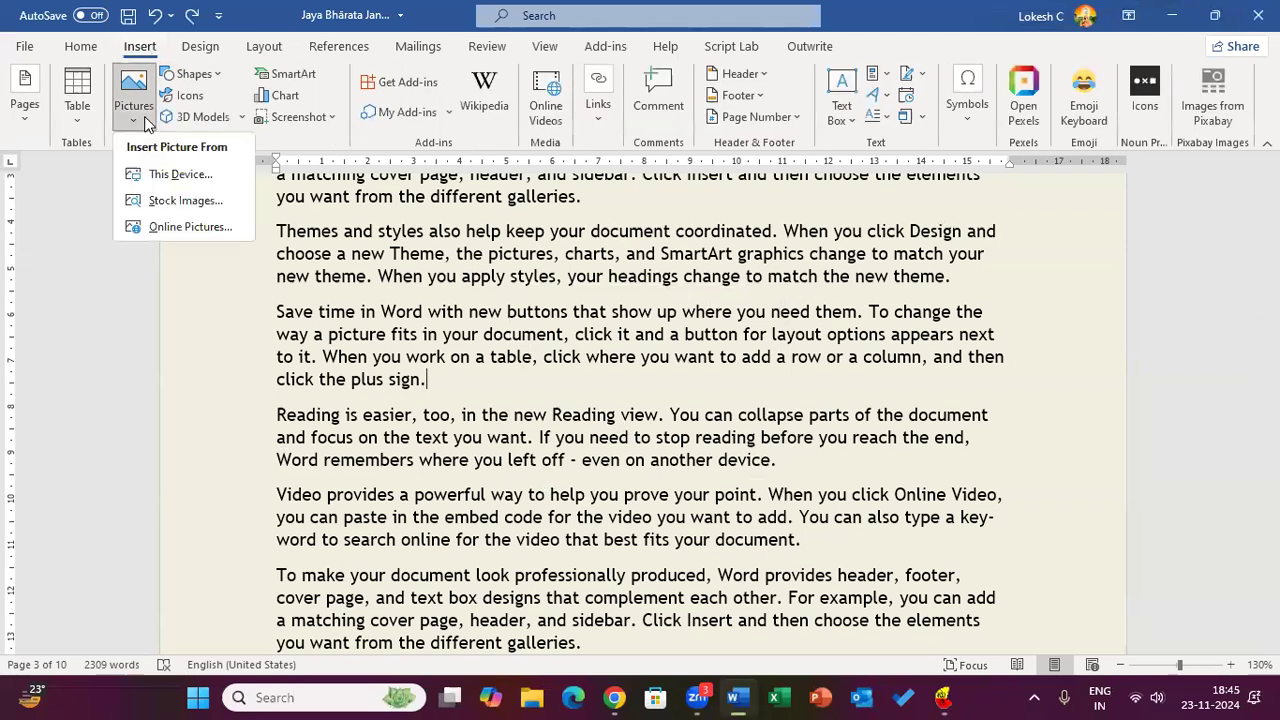
left_click(152, 199)
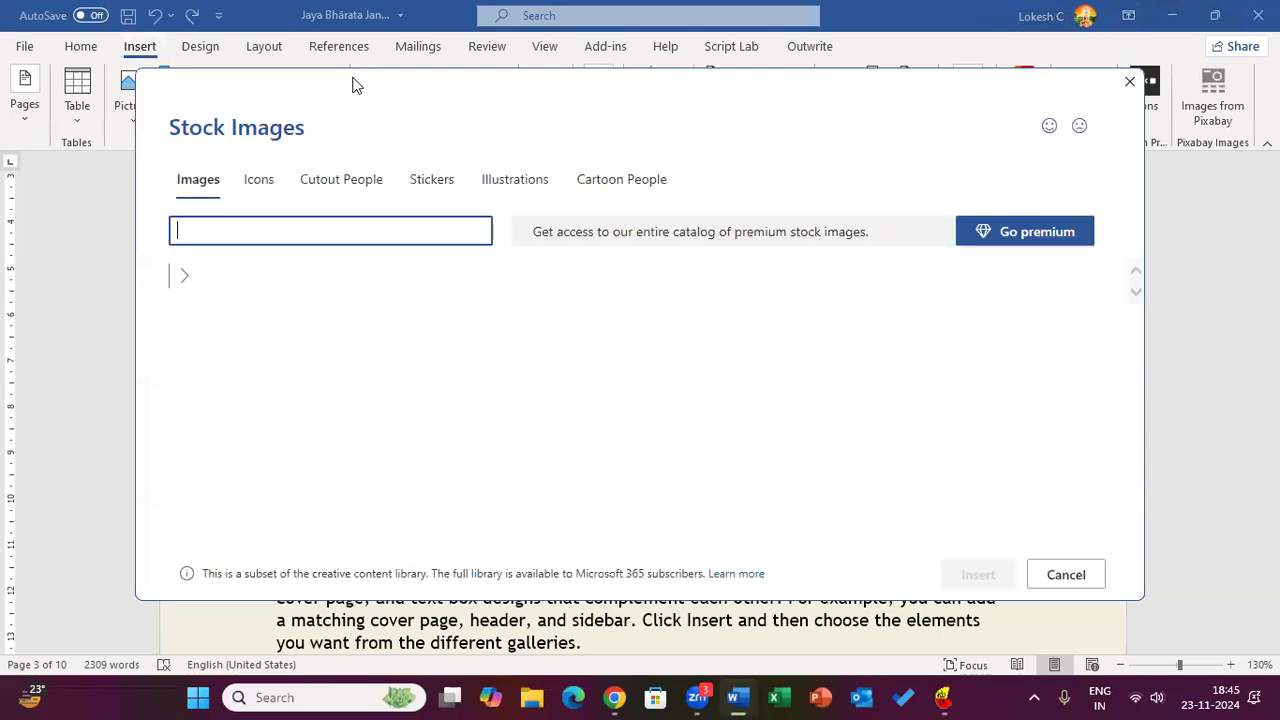
left_click_drag(352, 78, 352, 126)
scroll(516, 455, "down", 1)
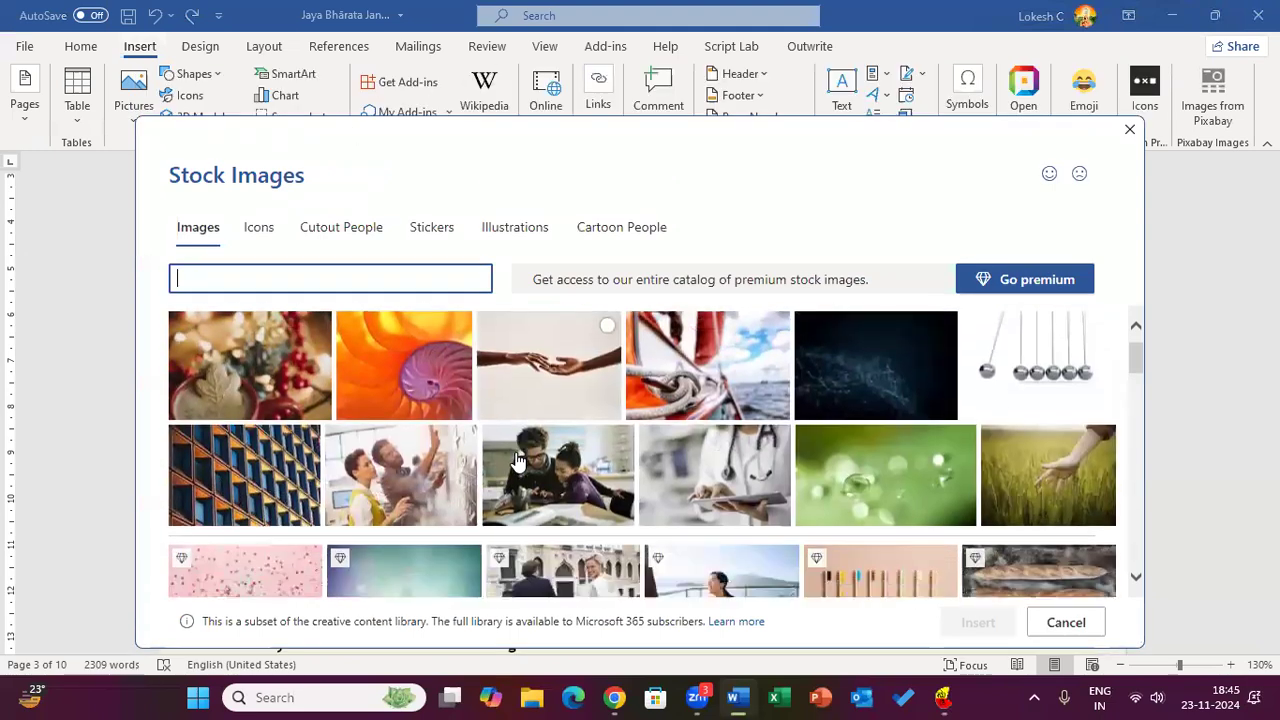
scroll(516, 458, "down", 2)
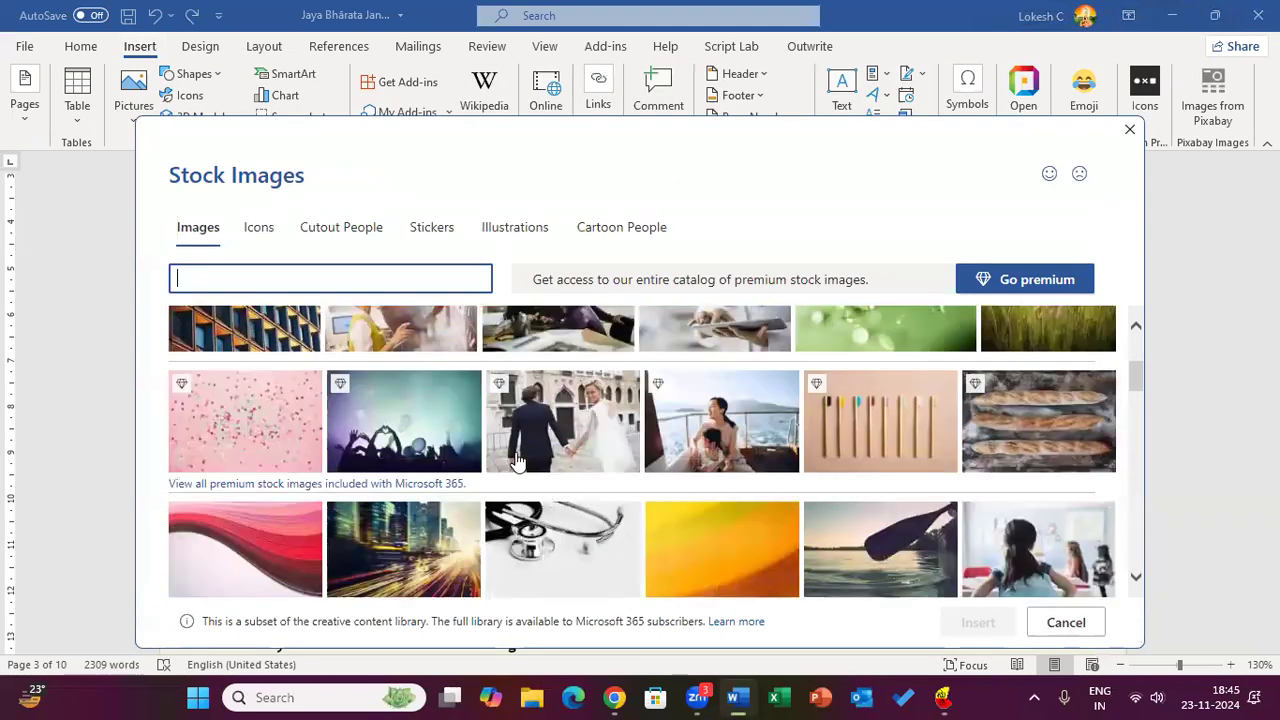
scroll(516, 458, "down", 5)
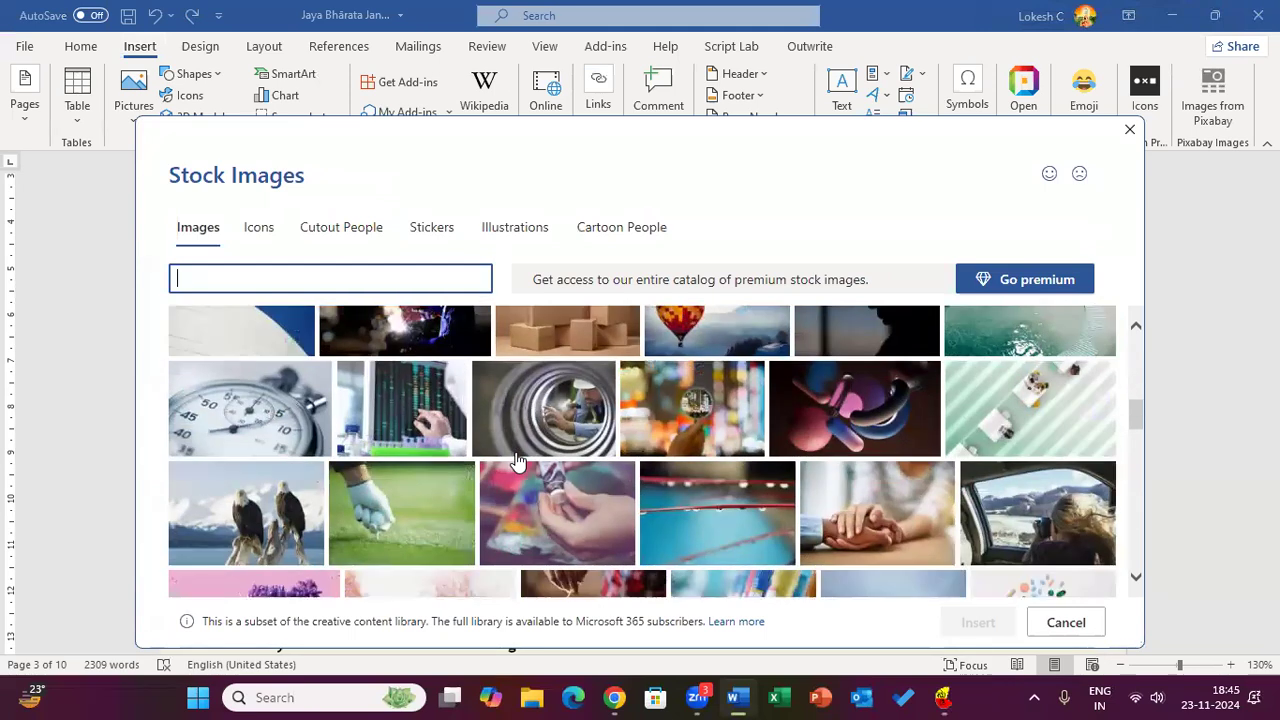
scroll(516, 460, "down", 6)
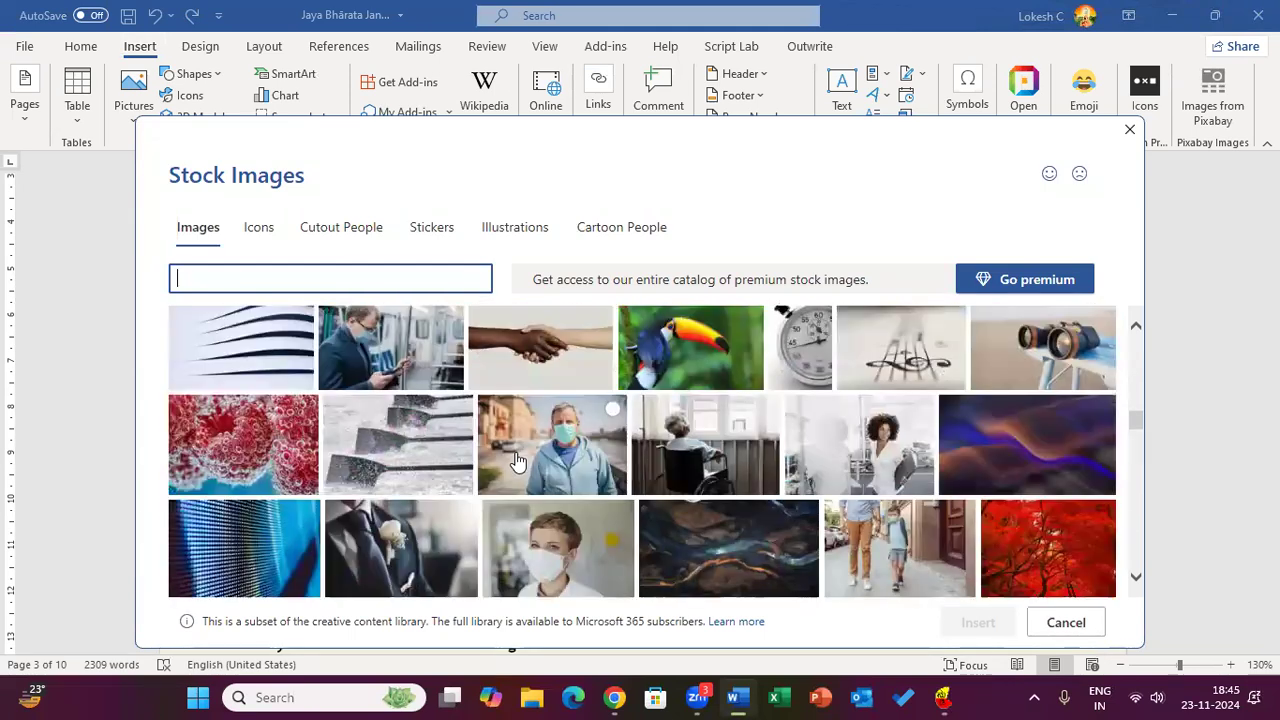
left_click(706, 342)
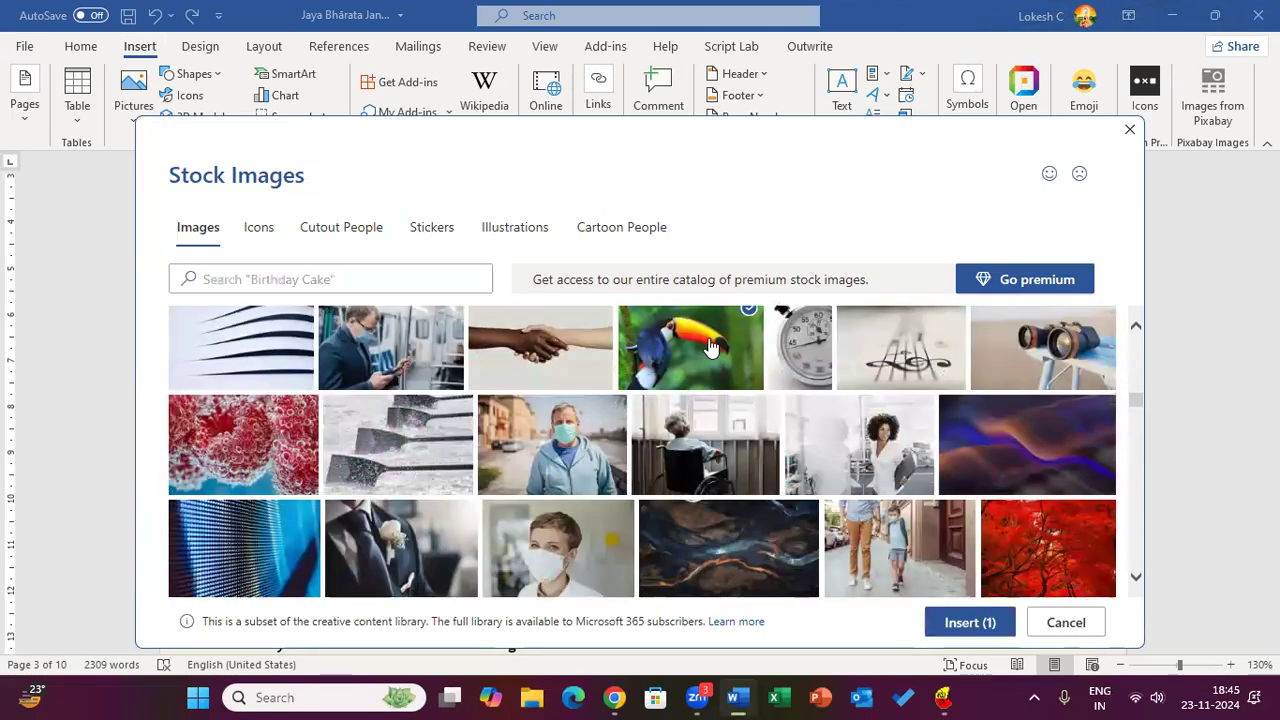
left_click(966, 625)
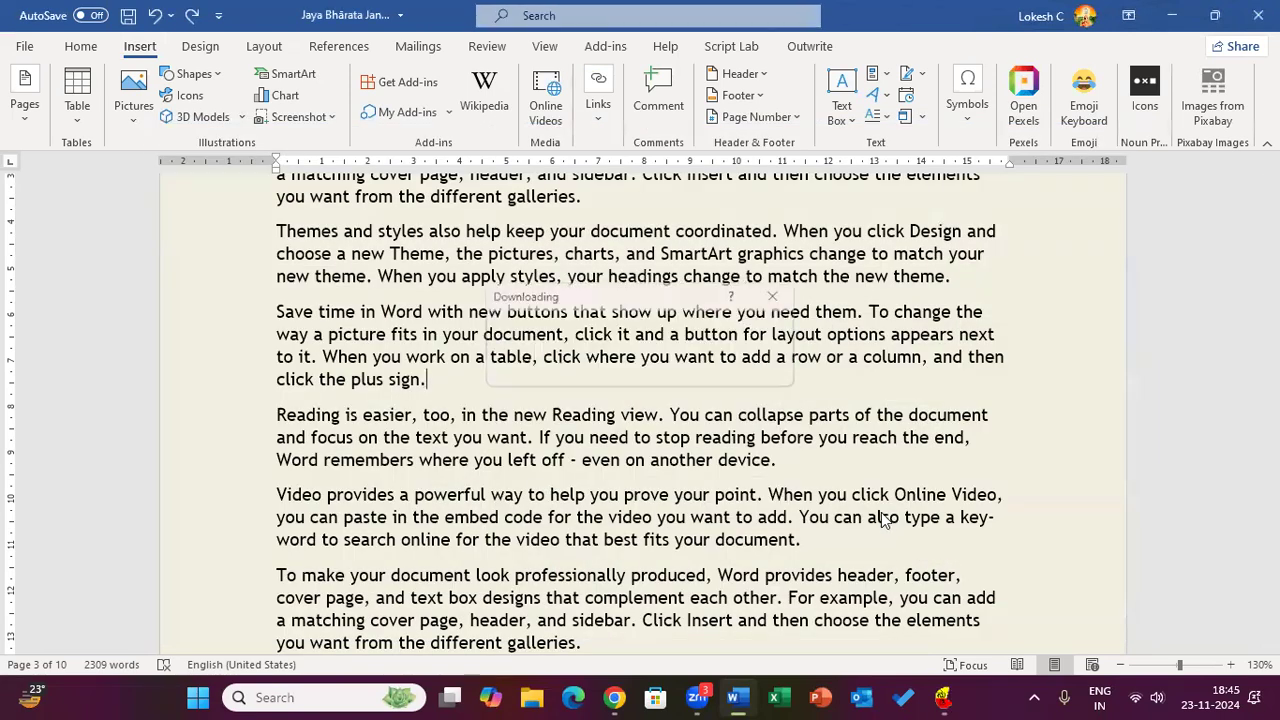
Shrink the toucan picture to about 4.9 × 7.35 cm and set its text wrapping to Tight.
left_click_drag(1011, 297, 720, 480)
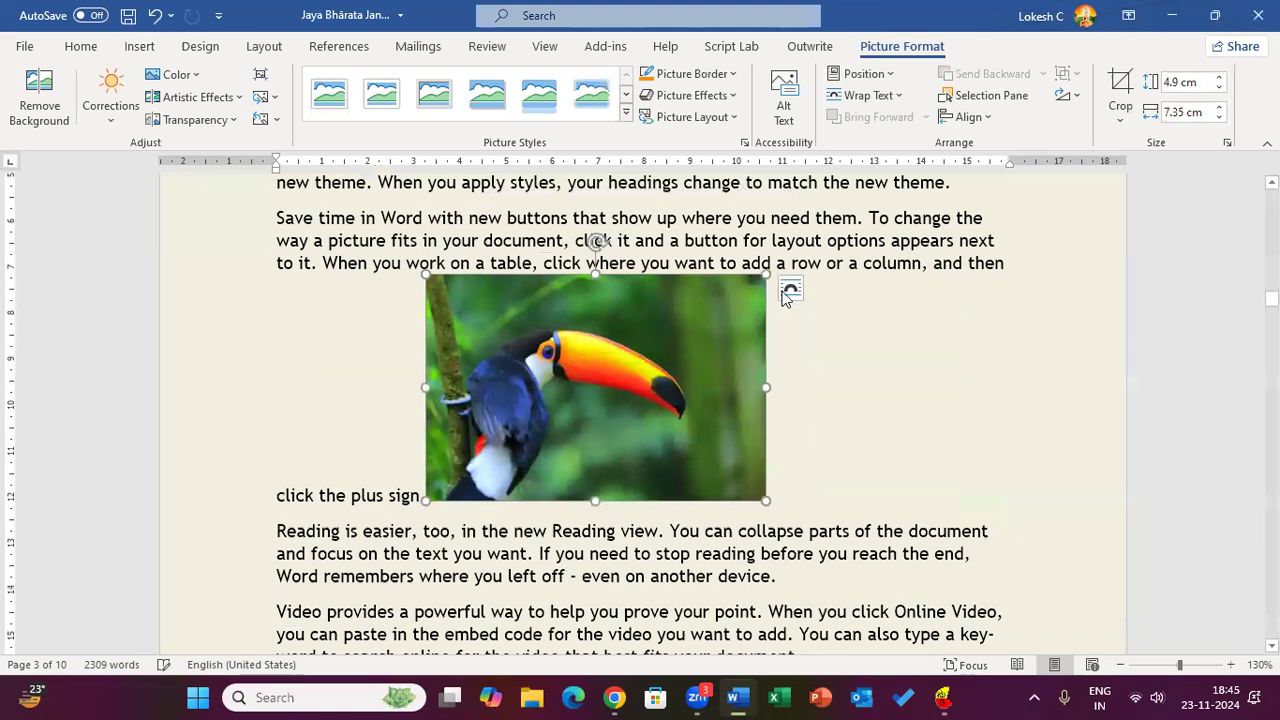
left_click(789, 291)
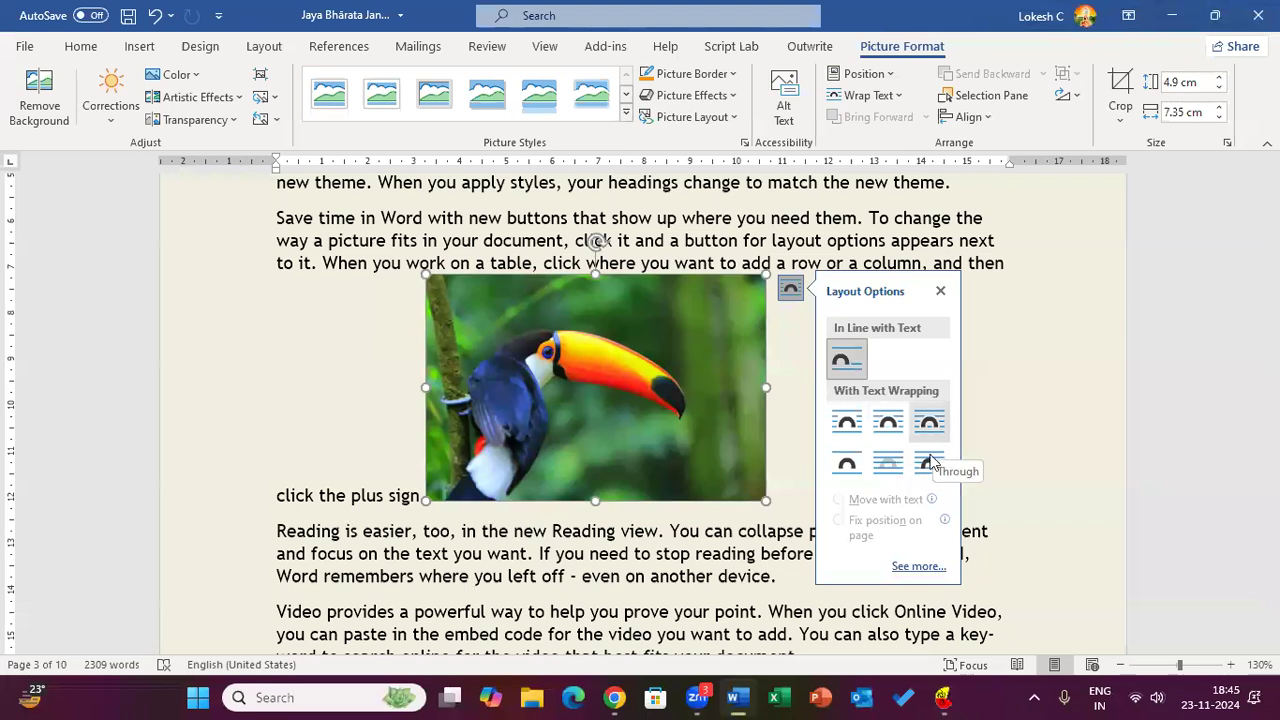
left_click(888, 424)
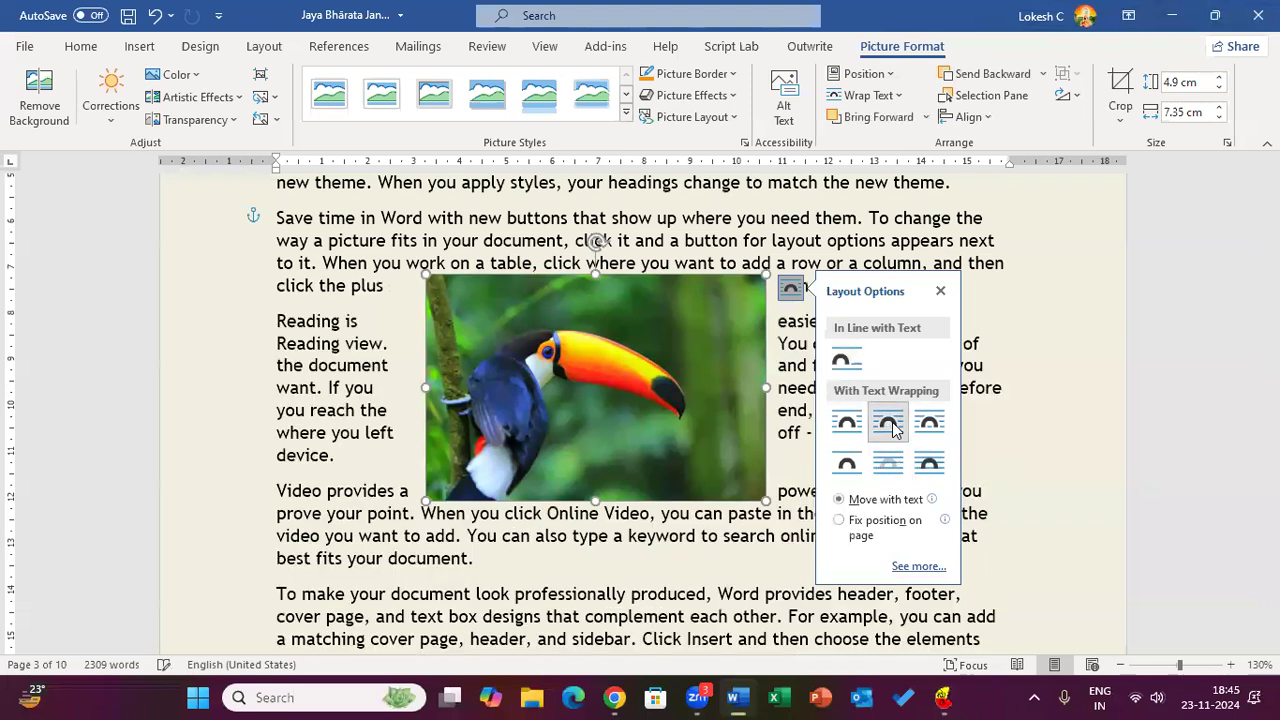
Shrink the toucan picture further to about 3.83 × 5.75 cm and position it in the middle of the text lines.
left_click_drag(623, 343, 698, 337)
left_click_drag(813, 497, 736, 414)
left_click_drag(670, 386, 707, 372)
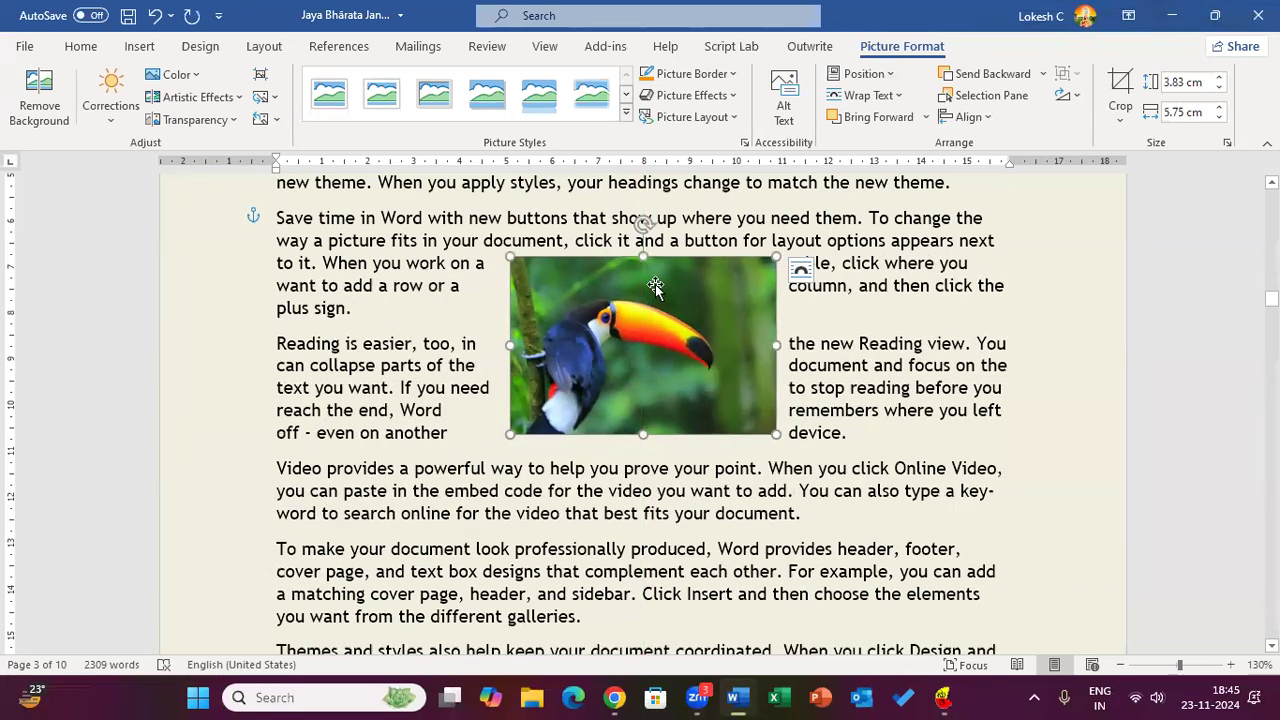
Insert a numbered caption below the toucan picture with the label excluded from the caption.
left_click(345, 48)
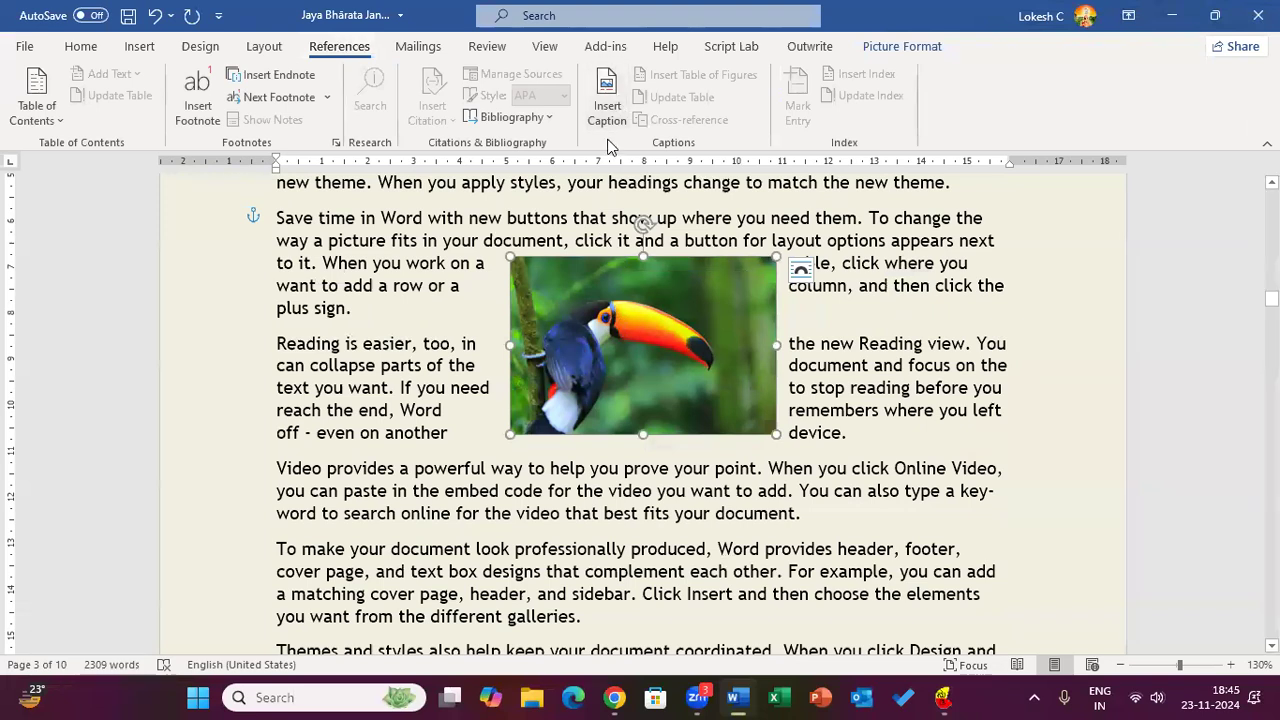
left_click(603, 98)
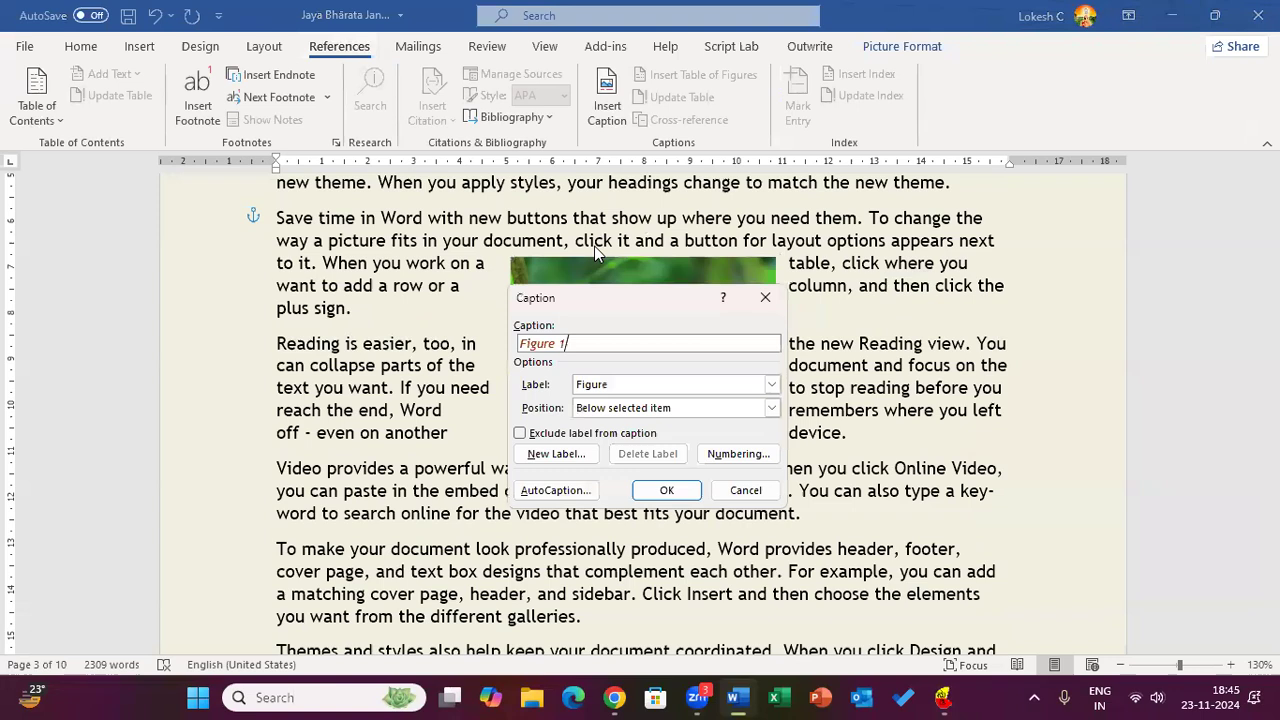
left_click_drag(545, 298, 862, 346)
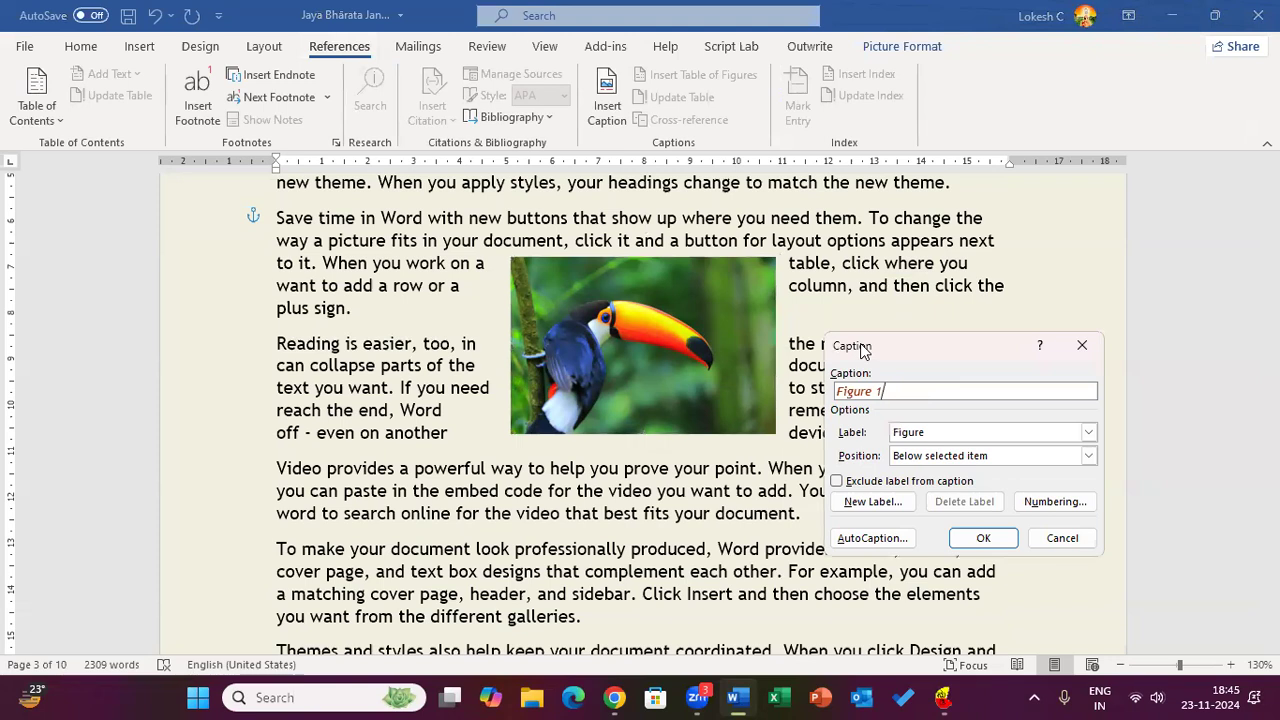
left_click(837, 482)
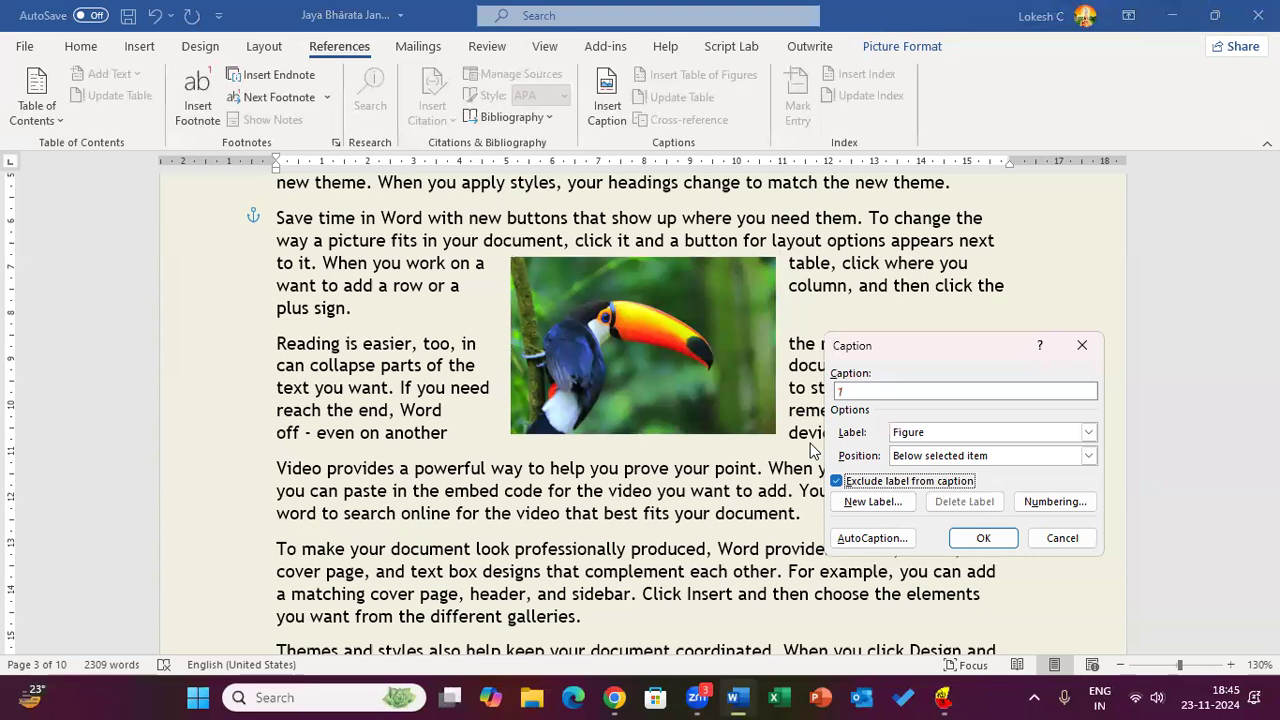
left_click(1088, 432)
left_click(1091, 432)
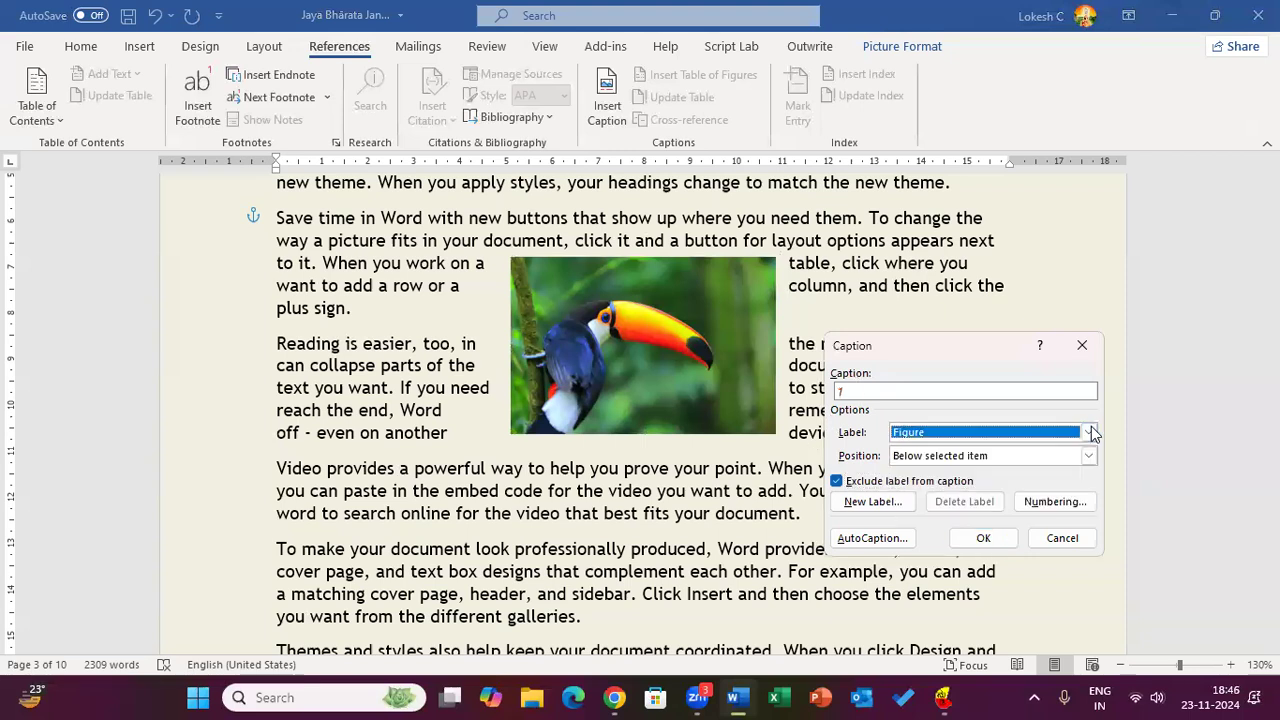
left_click(1005, 539)
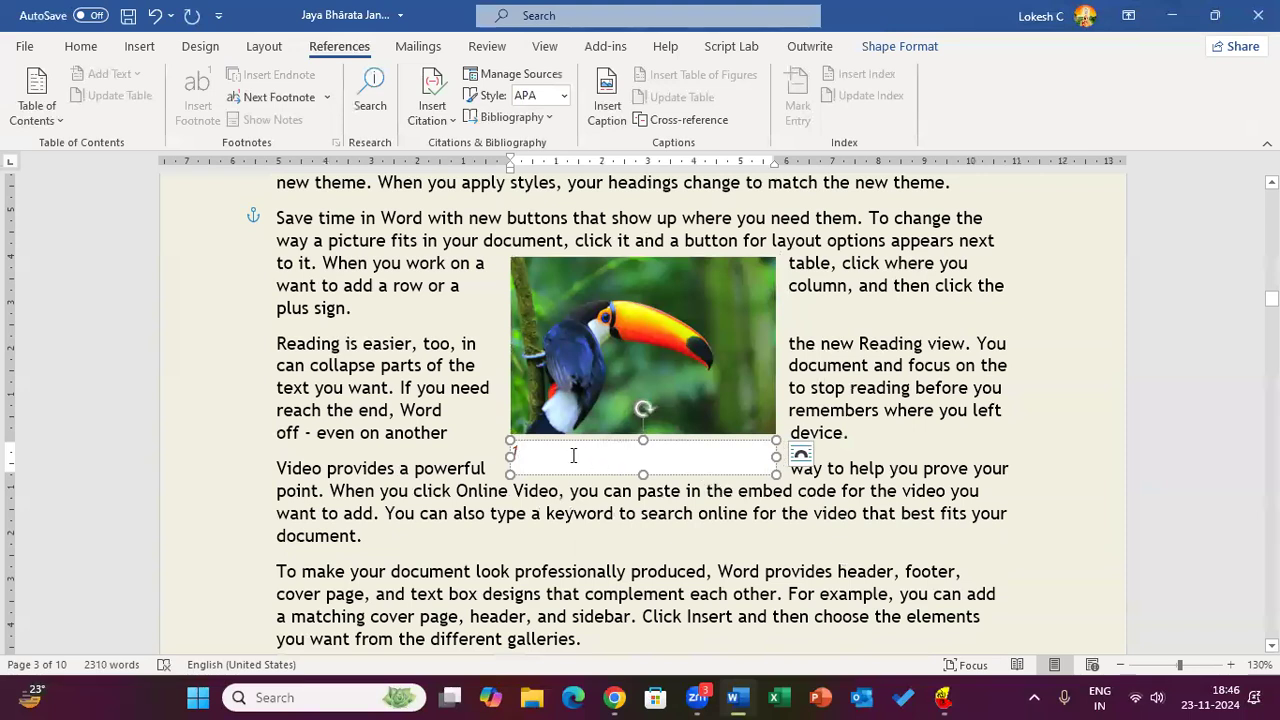
Replace the caption text with "ಚಿತ್ರ 1 - ಕೋಕೂನ್ ಪಕ್ಷಿ - ಮೇಘಾಲಯ" and shrink its box to the height of one line.
key("ctrl+a")
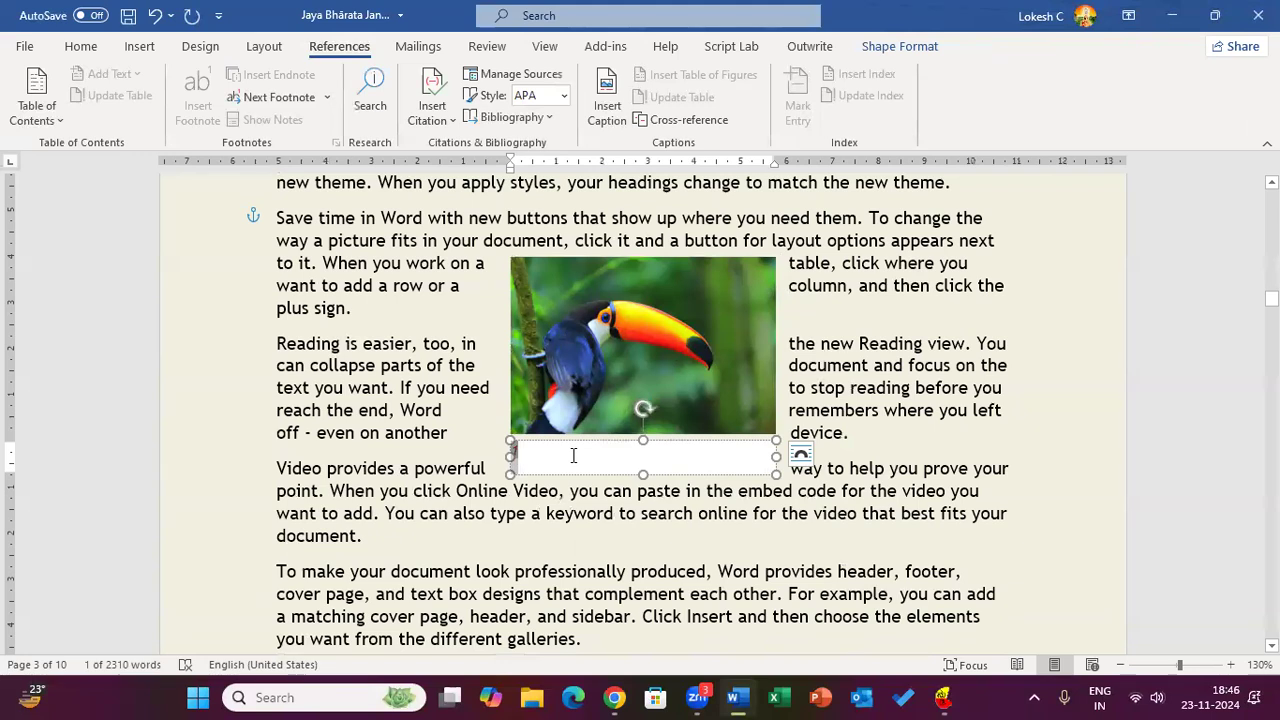
type("444")
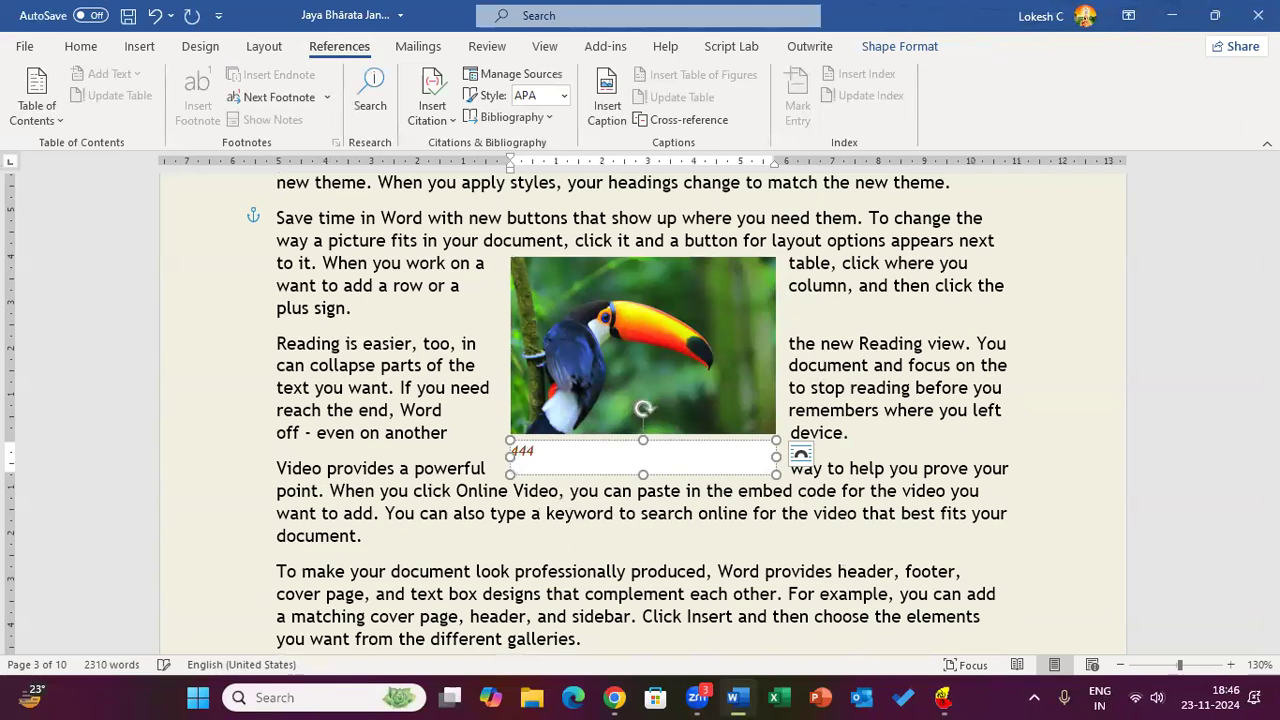
key("BackSpace")
key("BackSpace")
key("BackSpace")
key("BackSpace")
key("BackSpace")
key("BackSpace")
key("BackSpace")
type("ಚಿತ್ರ")
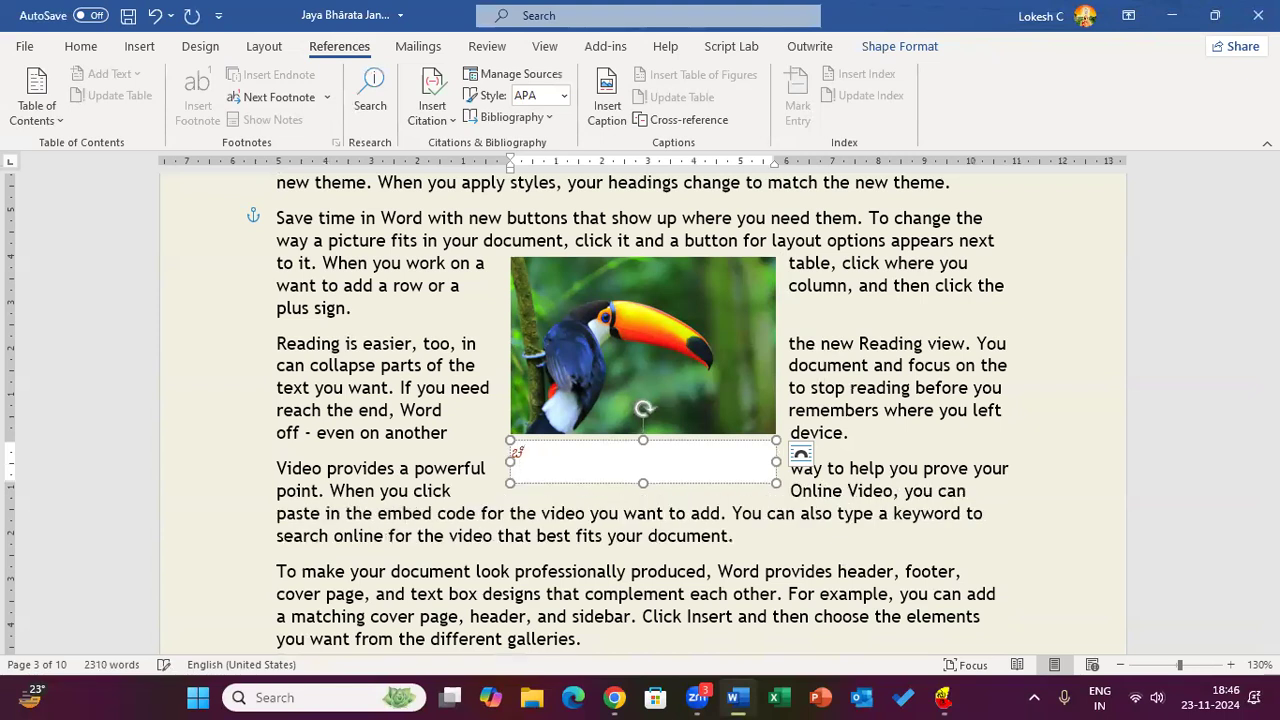
type(" 1 - ಟೂಕಾನ್ ಪಕ್ಷಿ - ಮೇಘಾಲಯ")
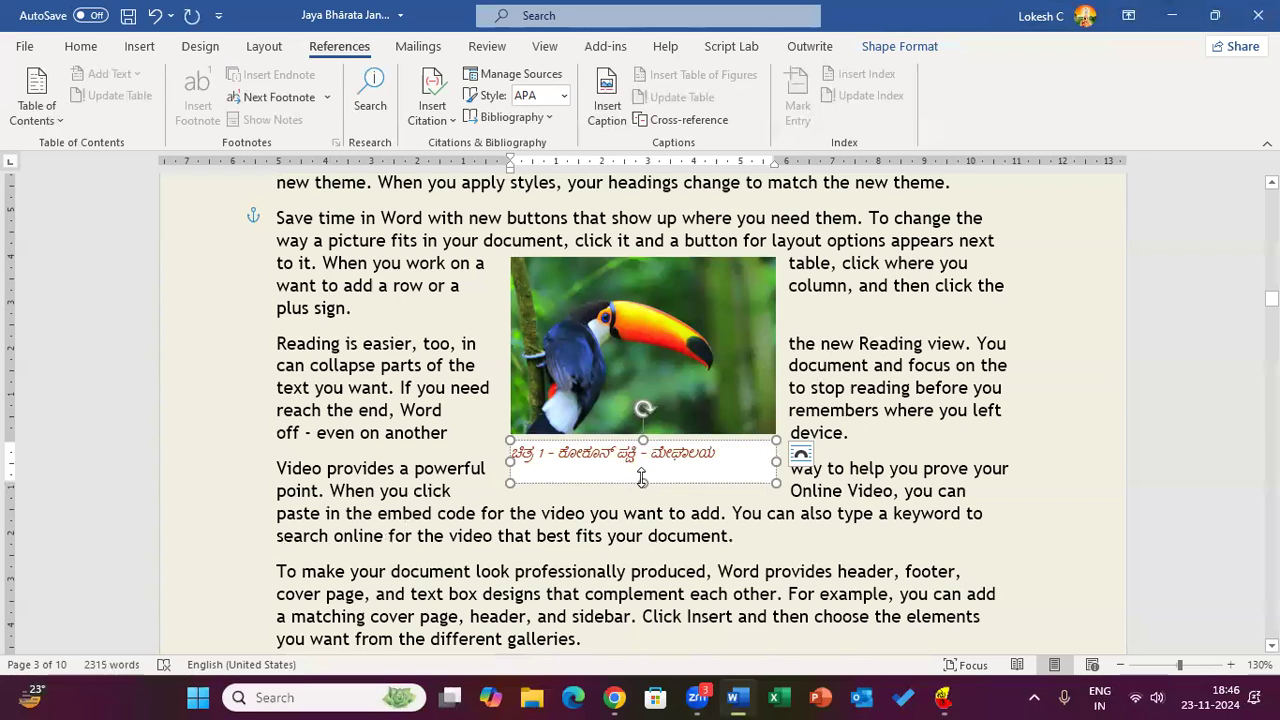
left_click_drag(642, 483, 635, 460)
left_click(1197, 462)
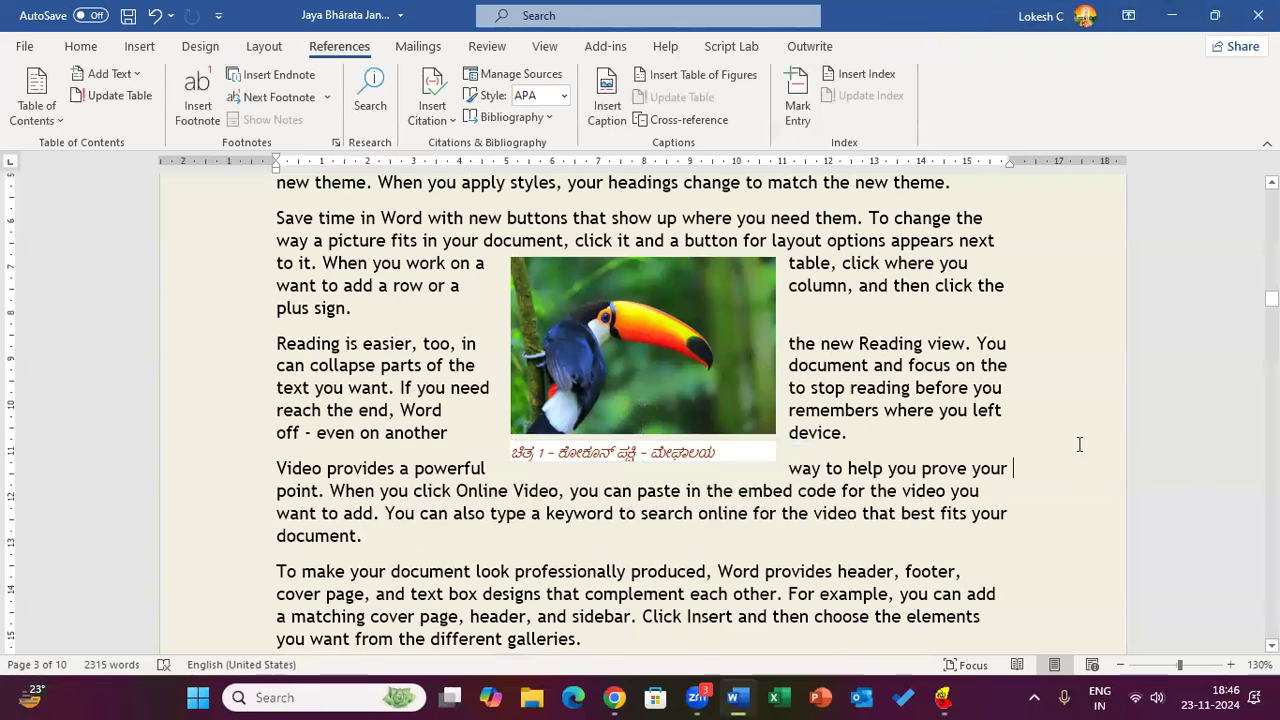
Center the caption text and align its box directly against the lower edge of the toucan picture.
left_click(684, 455)
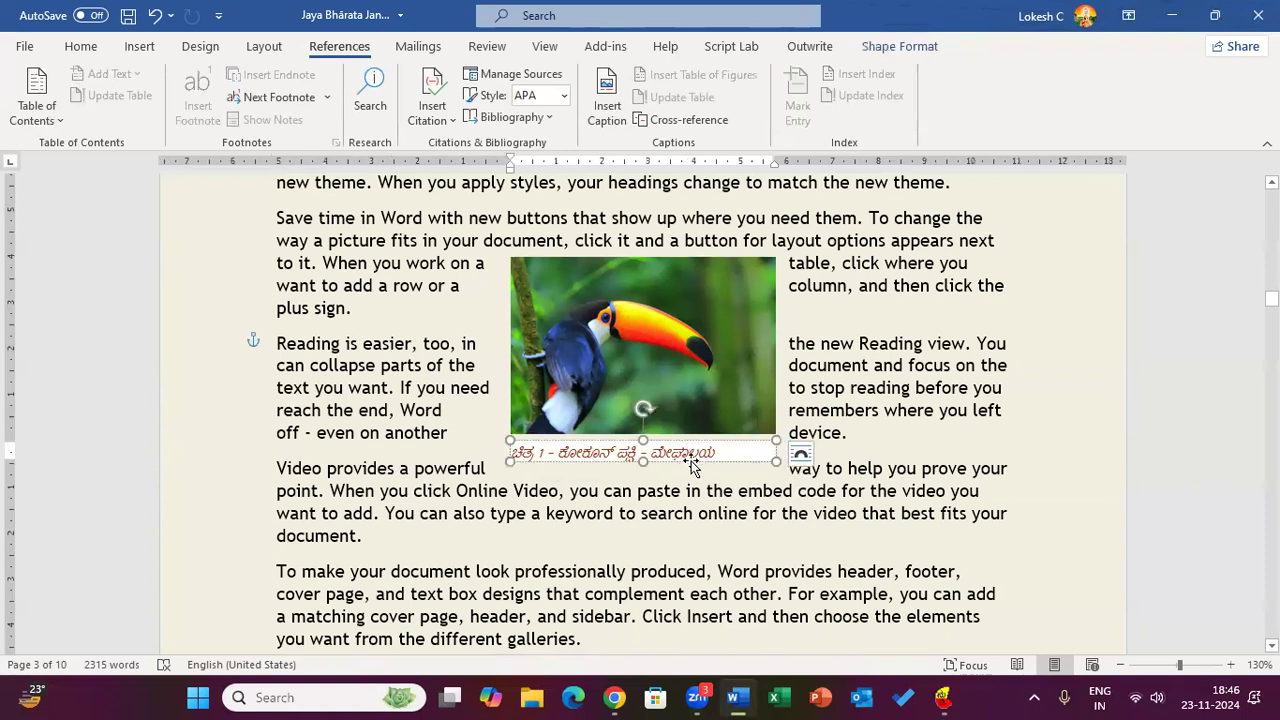
left_click_drag(710, 462, 732, 458)
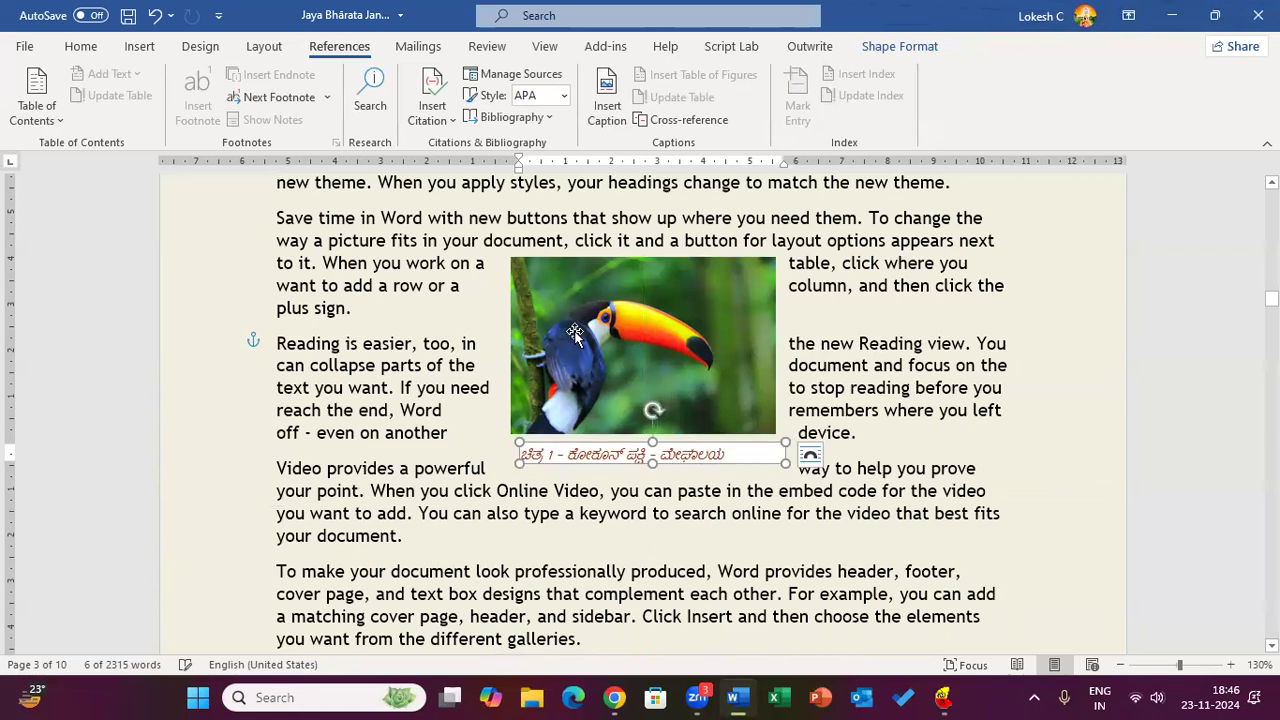
left_click(82, 47)
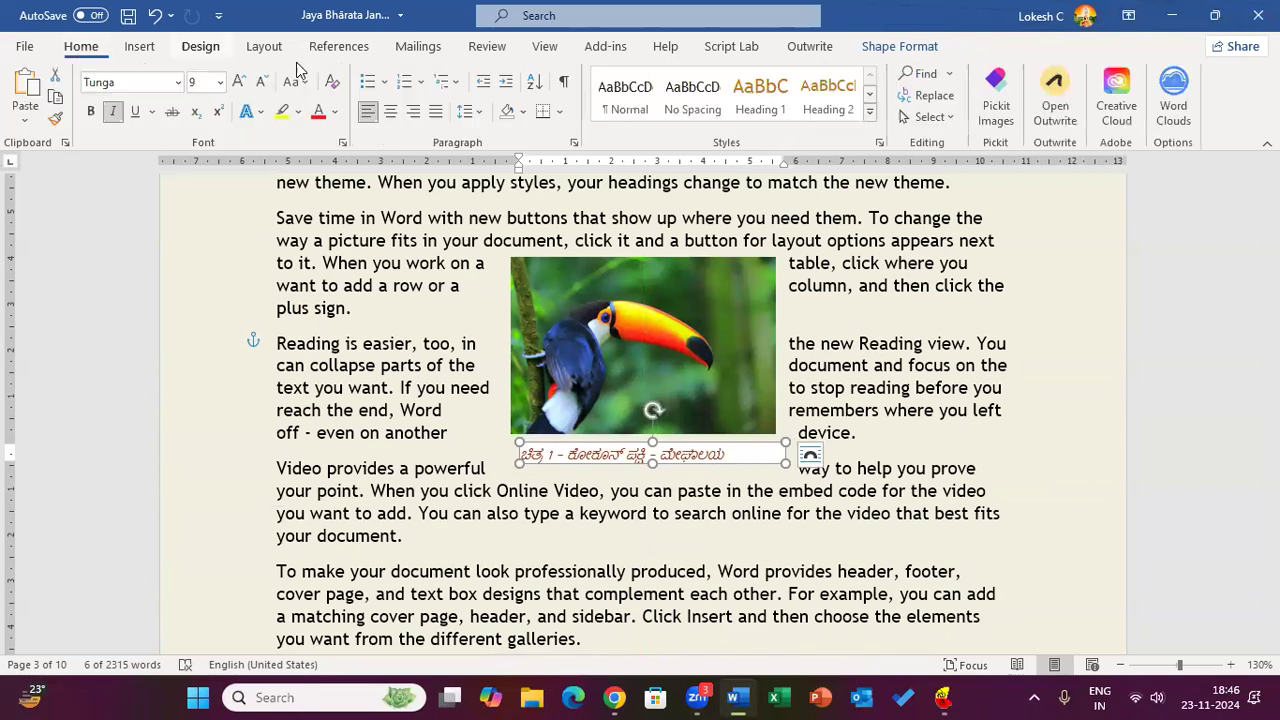
left_click(392, 111)
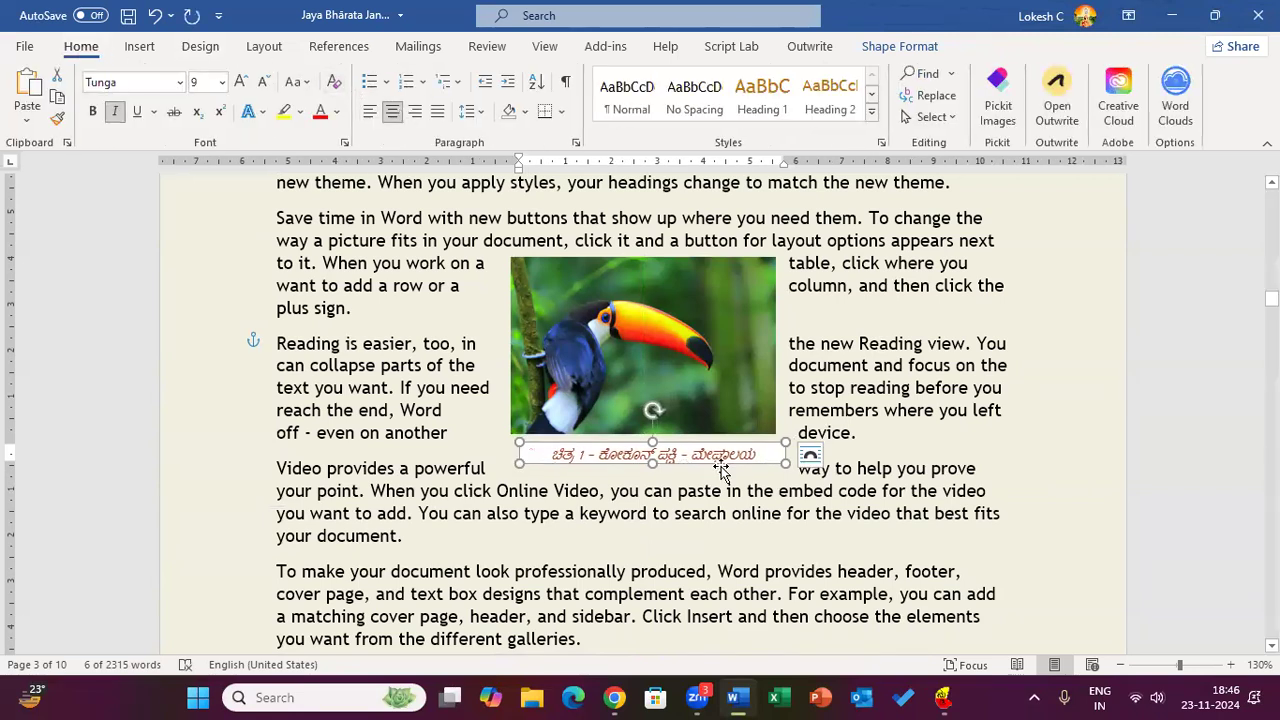
left_click_drag(717, 465, 708, 455)
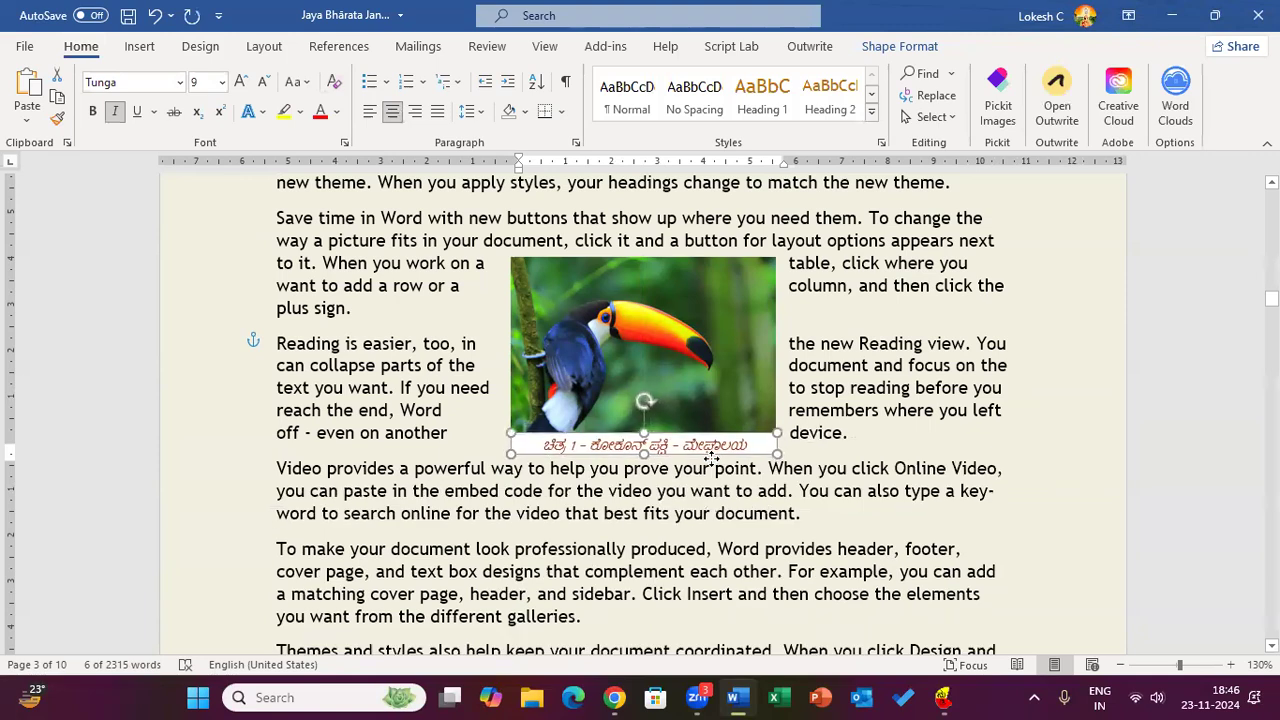
left_click(1122, 434)
Open the stock image library with the insertion point after the paragraph ending "different galleries." on page 4.
scroll(1076, 389, "down", 20)
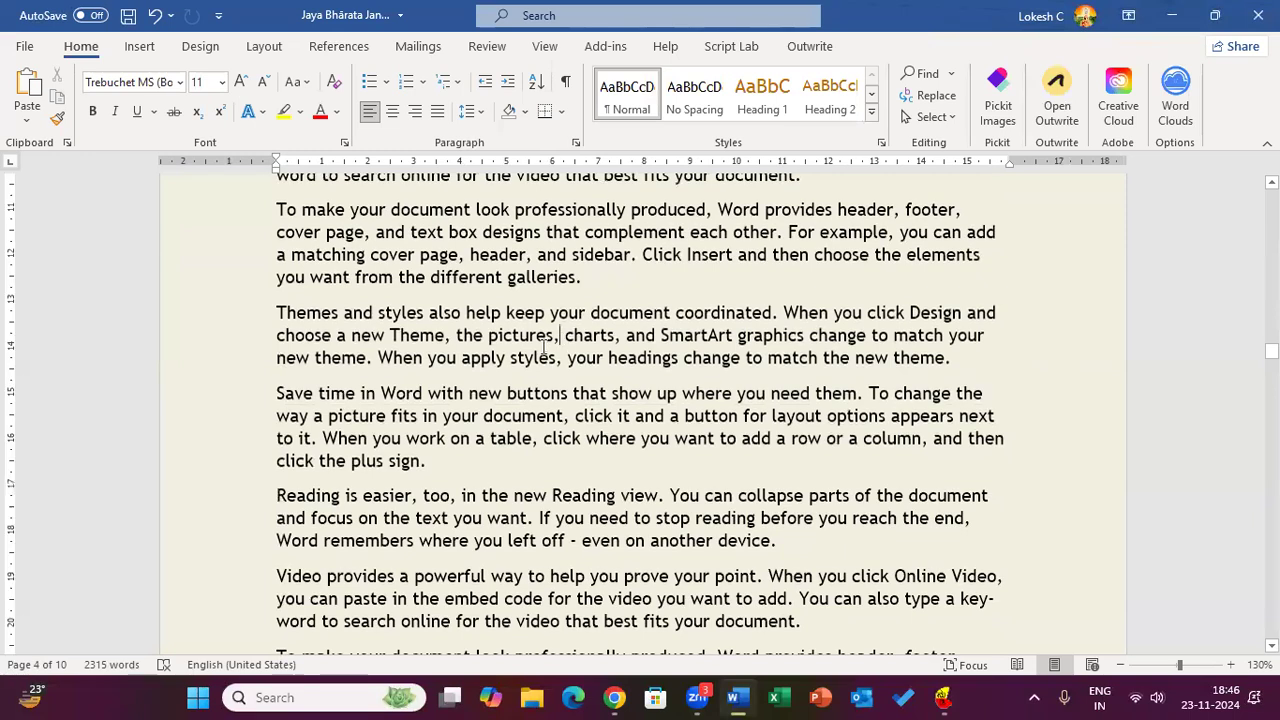
left_click(574, 262)
left_click(146, 46)
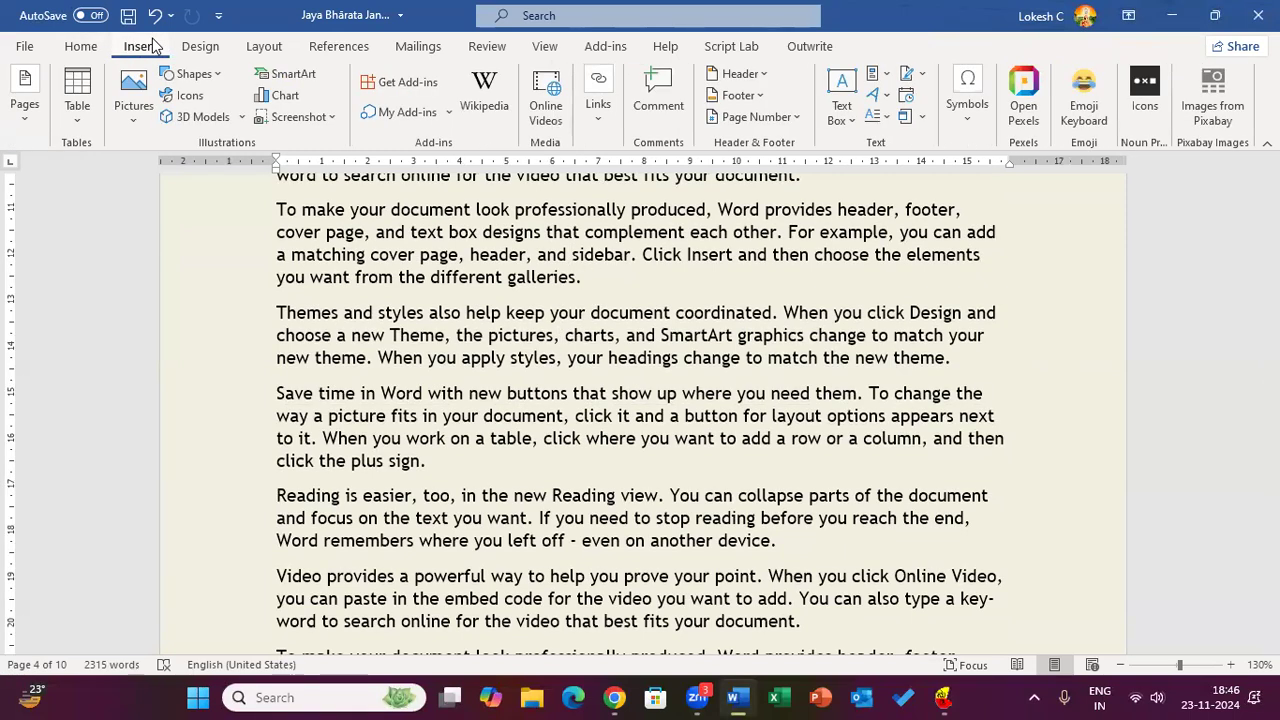
left_click(81, 50)
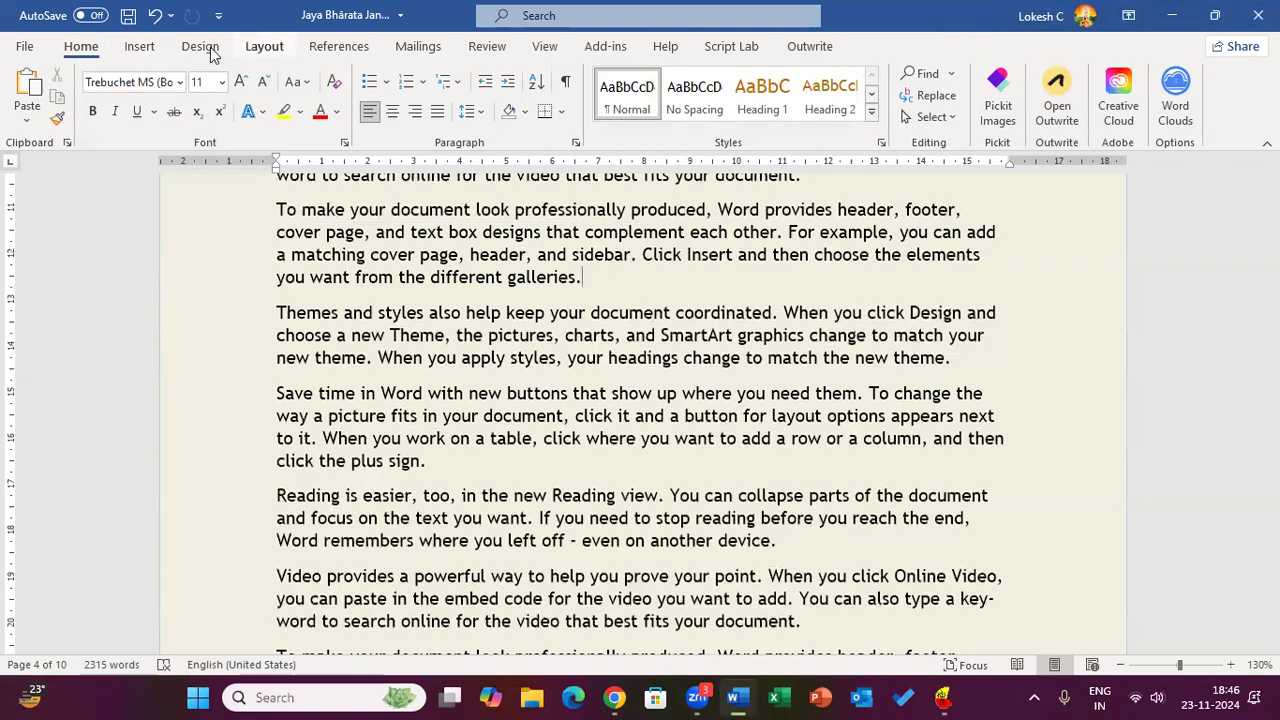
left_click(139, 47)
left_click(133, 100)
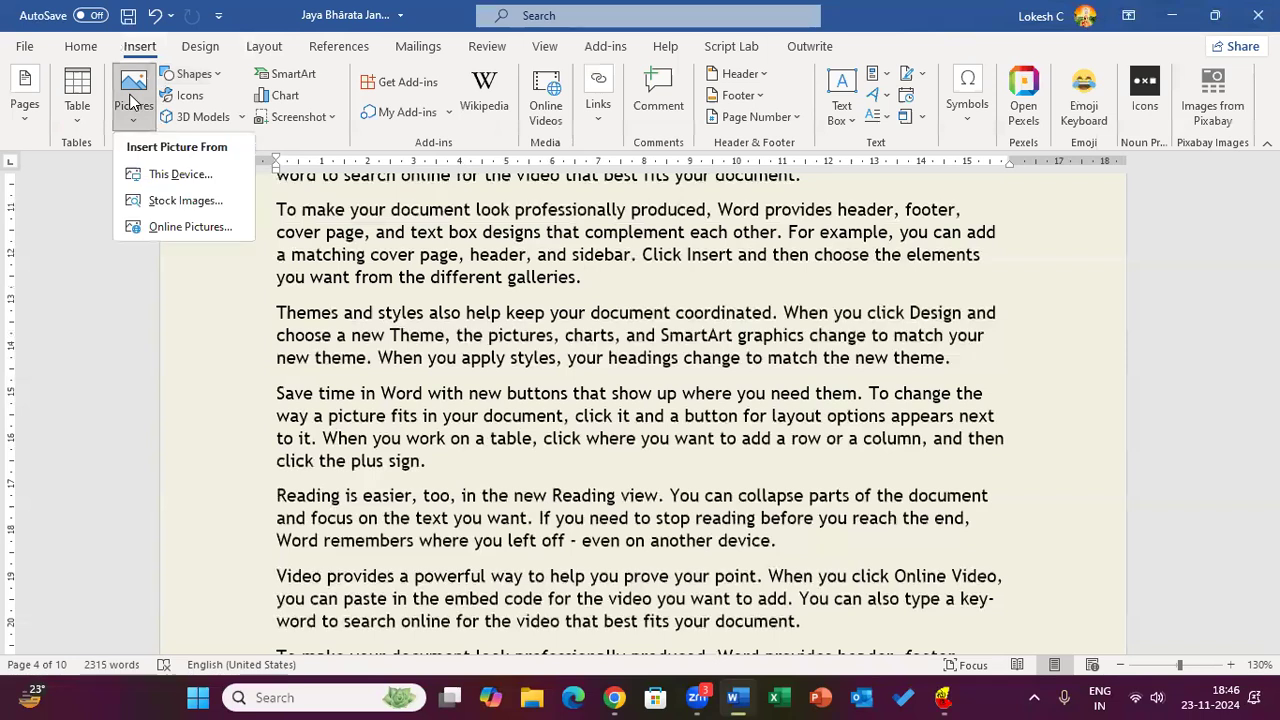
left_click(157, 205)
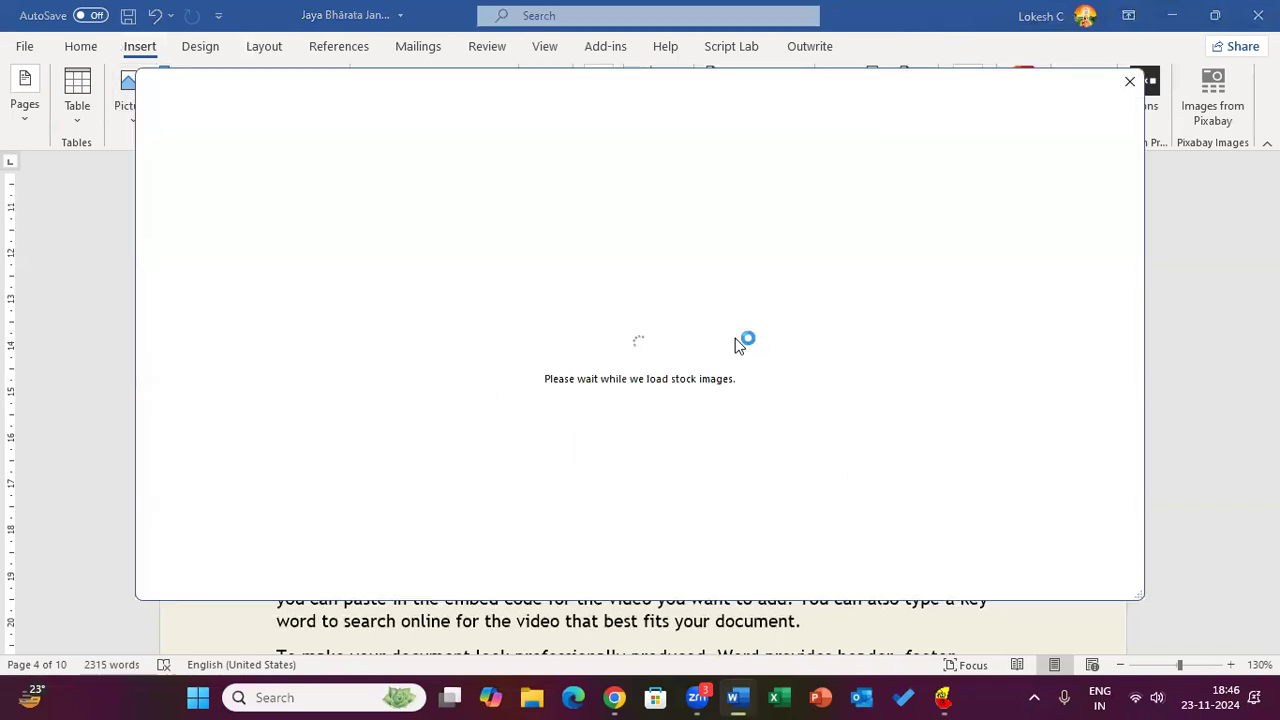
Choose the stock photo of four hands gripping each other's wrists and insert it into the document.
scroll(779, 401, "down", 15)
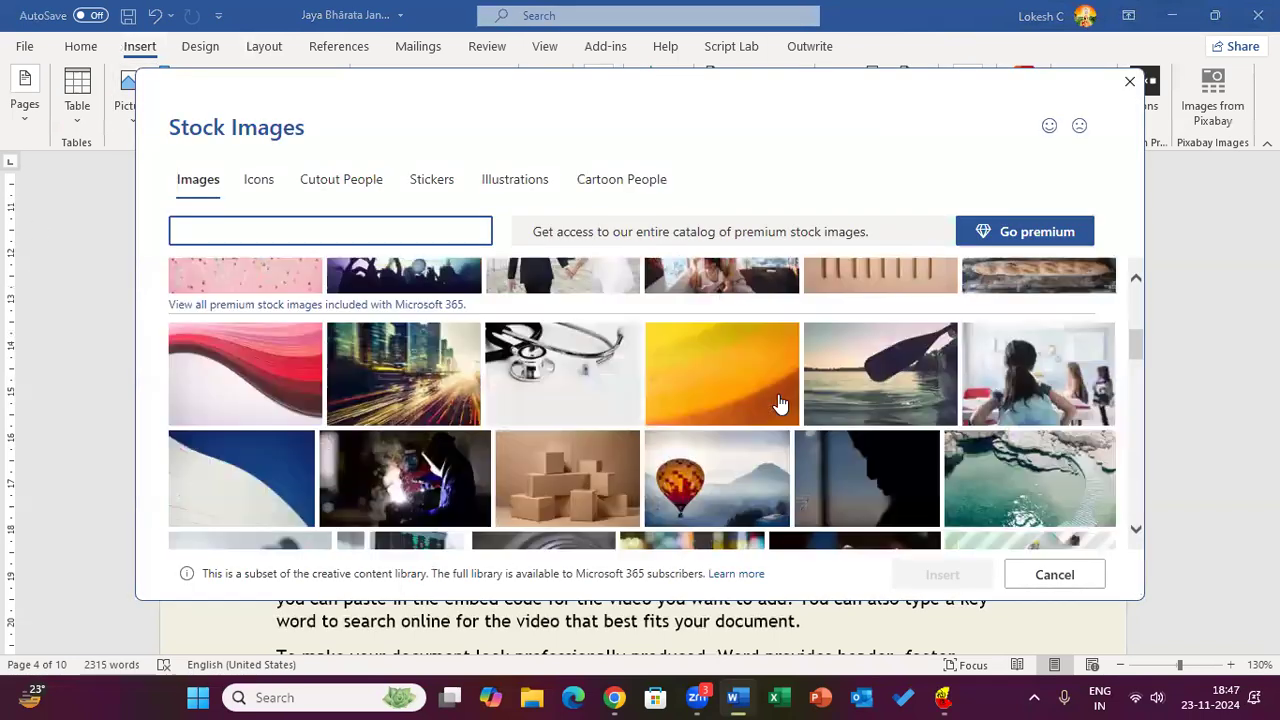
scroll(779, 401, "down", 15)
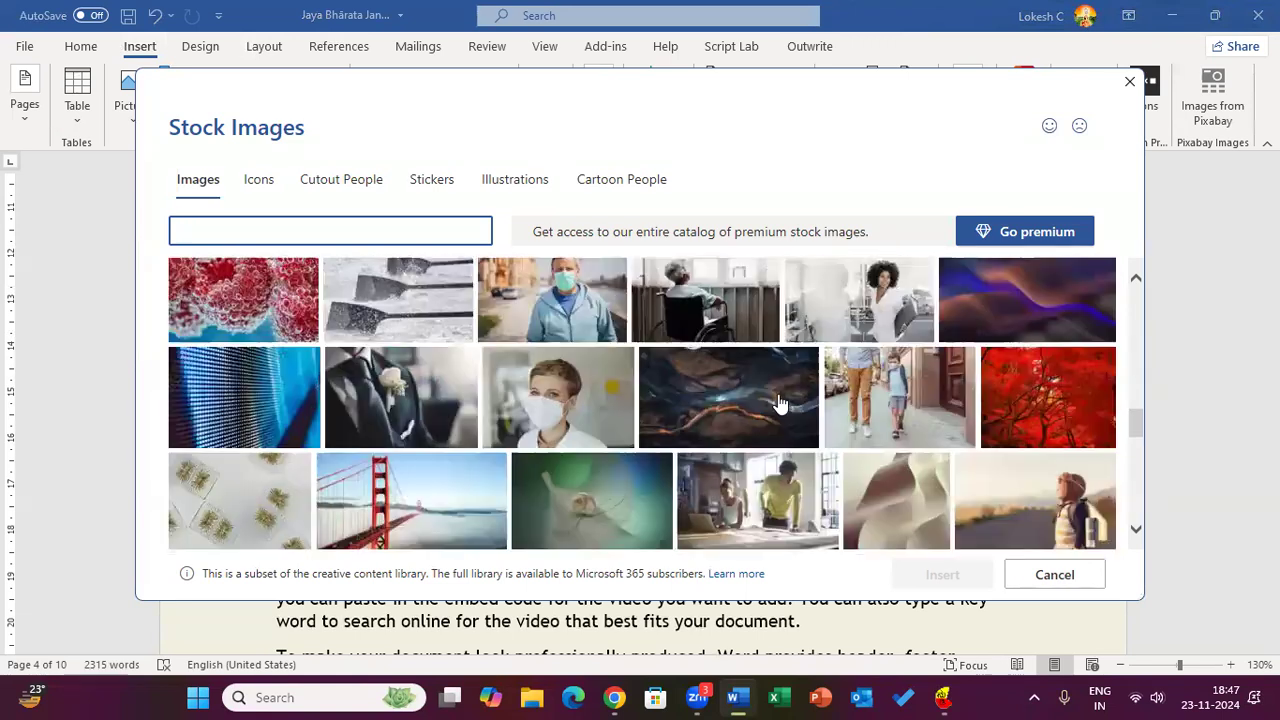
scroll(779, 401, "down", 2)
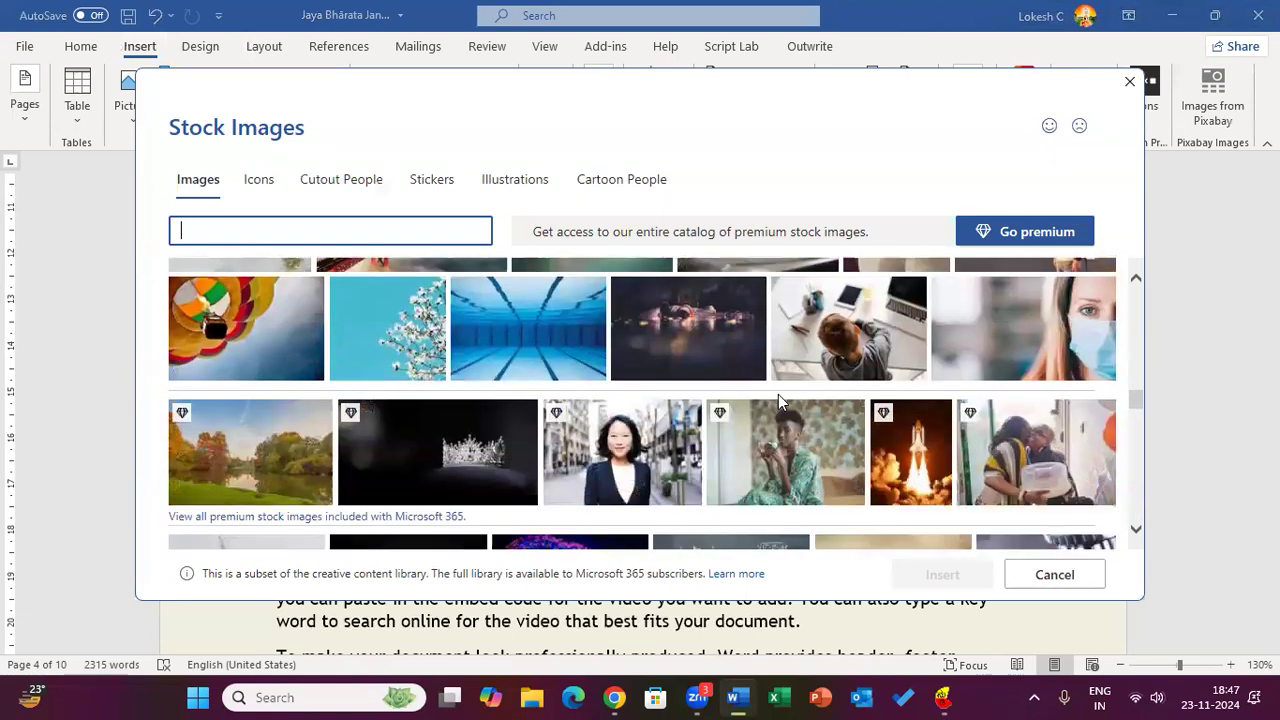
scroll(779, 401, "down", 3)
scroll(779, 401, "down", 2)
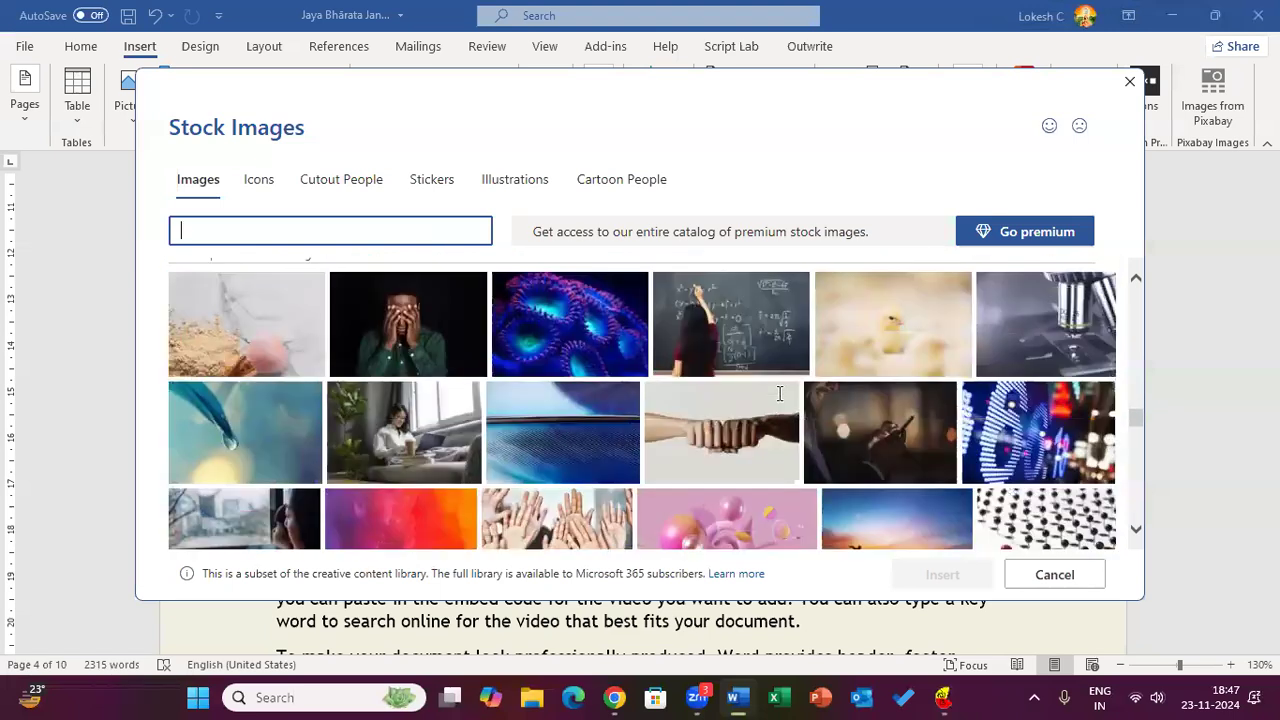
scroll(779, 401, "down", 3)
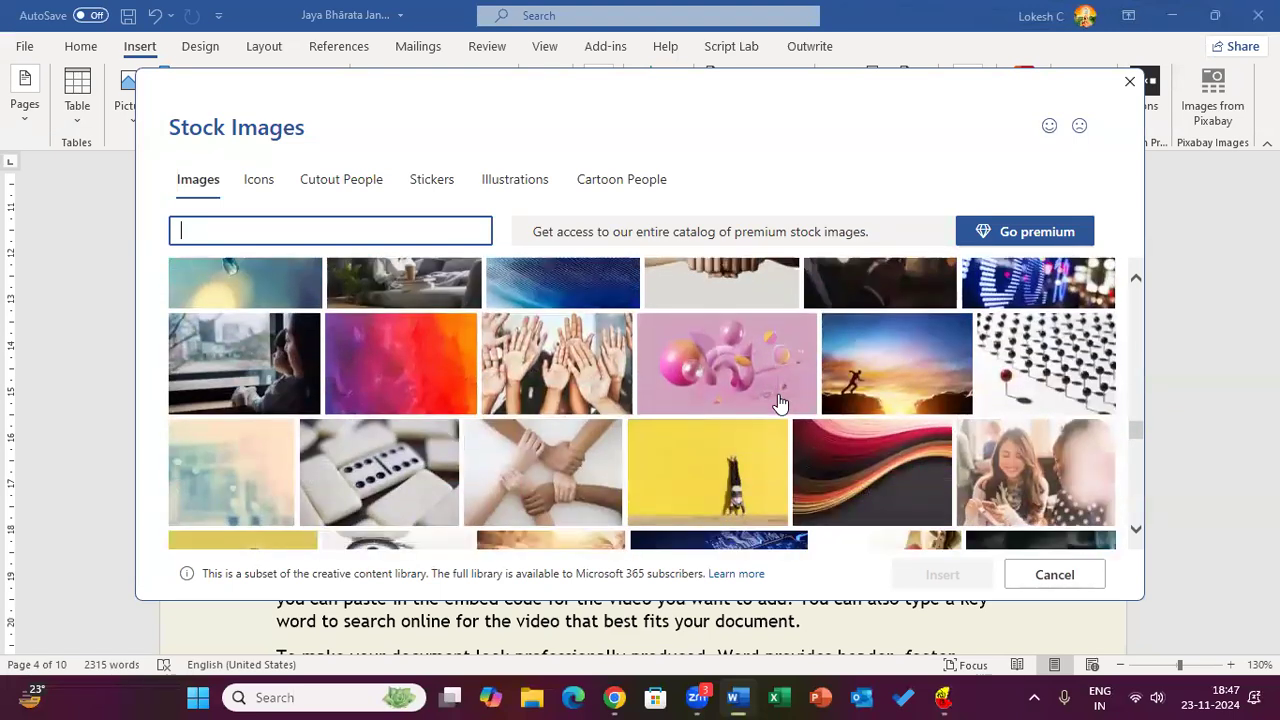
scroll(779, 401, "down", 1)
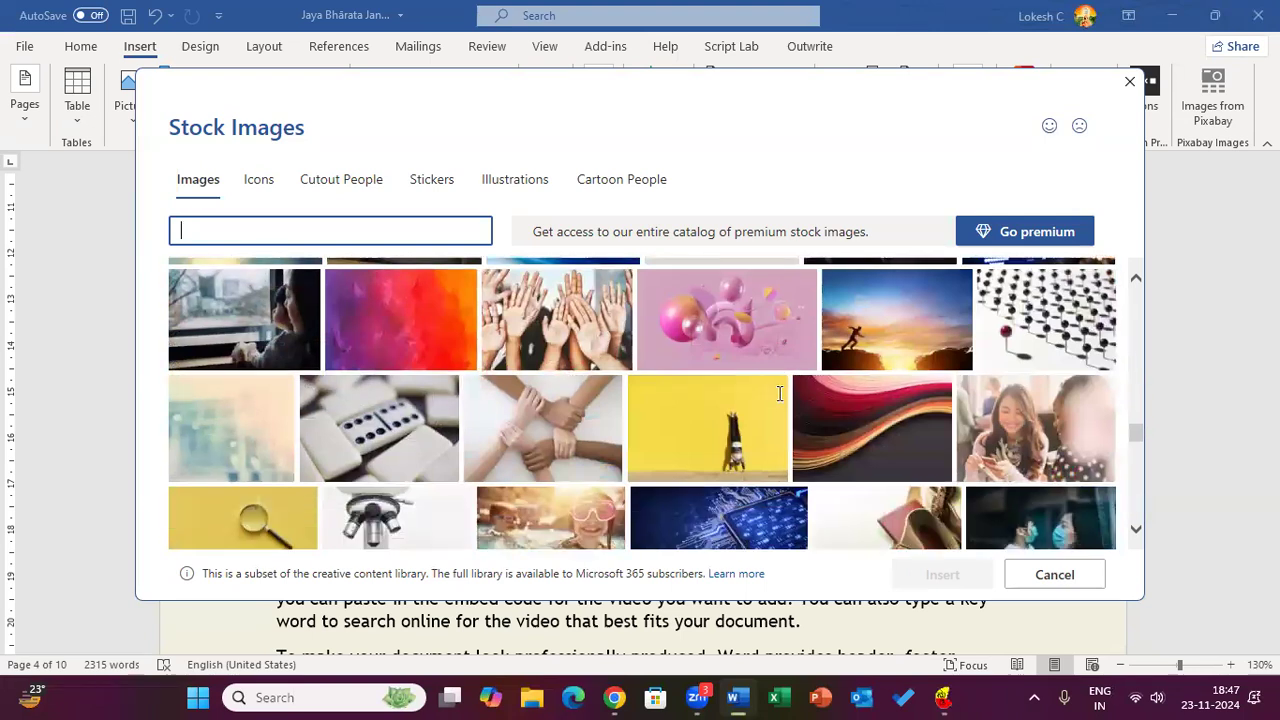
scroll(778, 400, "down", 3)
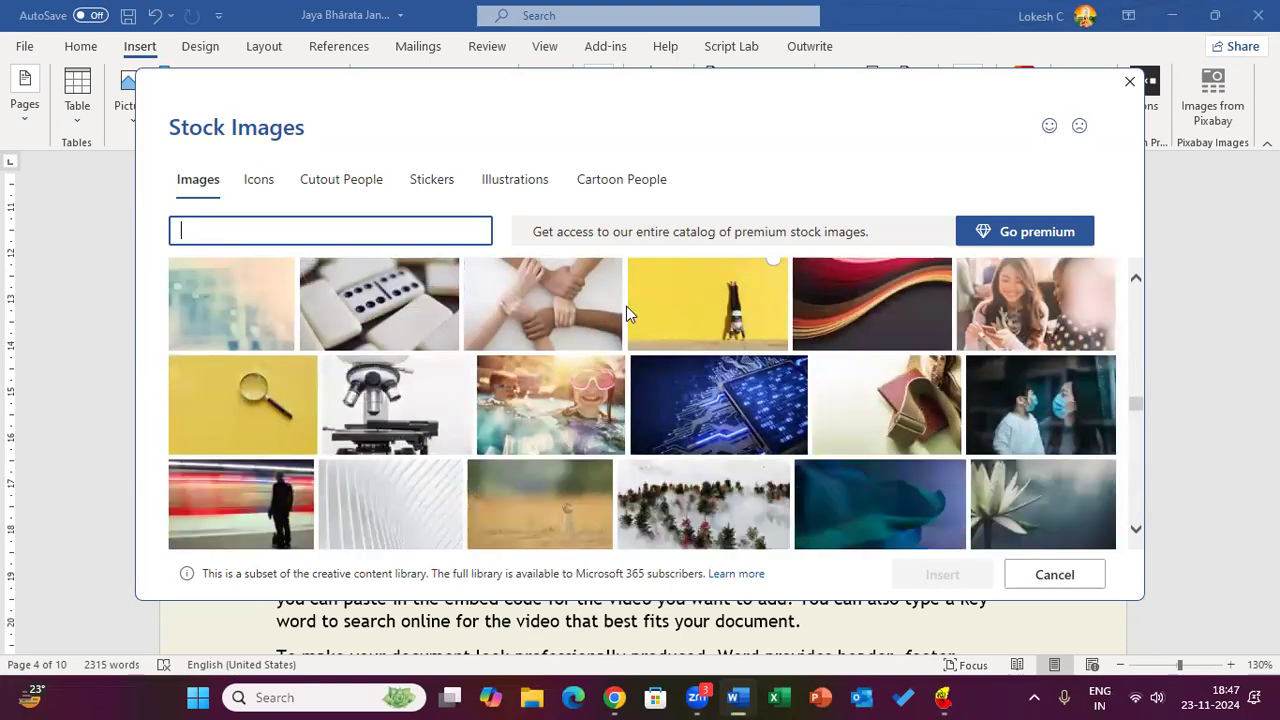
scroll(592, 357, "up", 3)
left_click(603, 378)
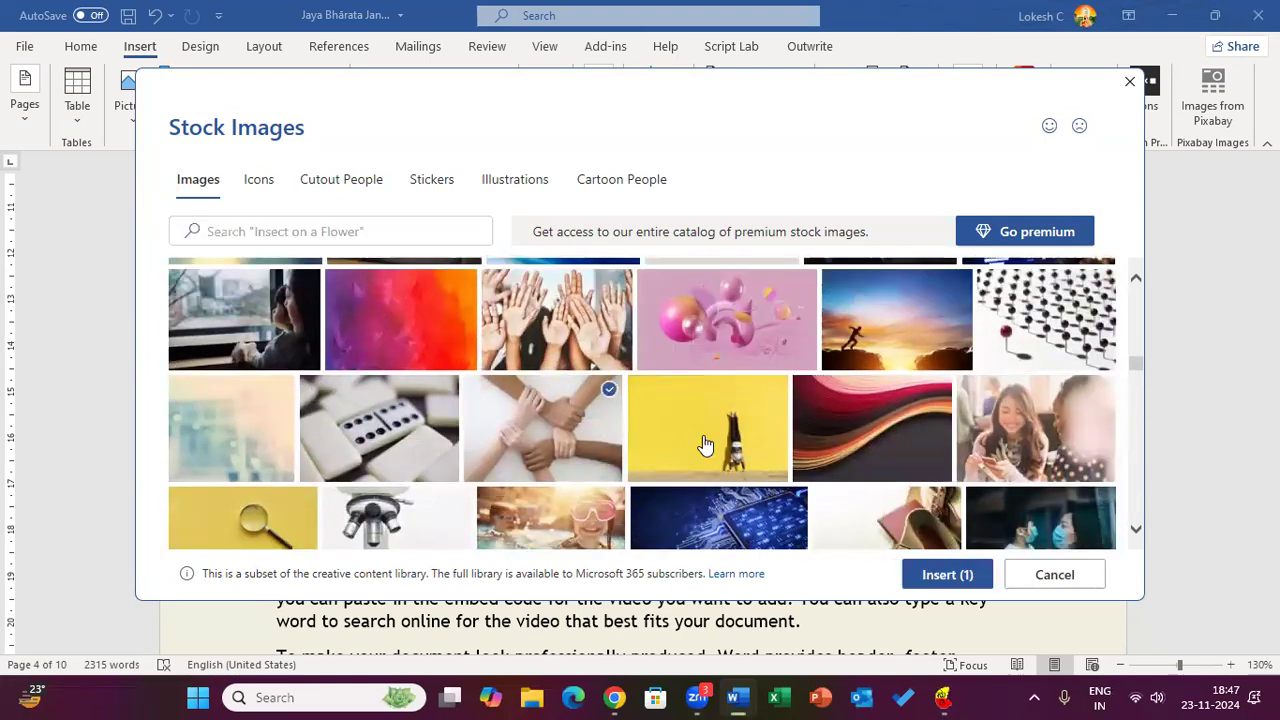
left_click(950, 576)
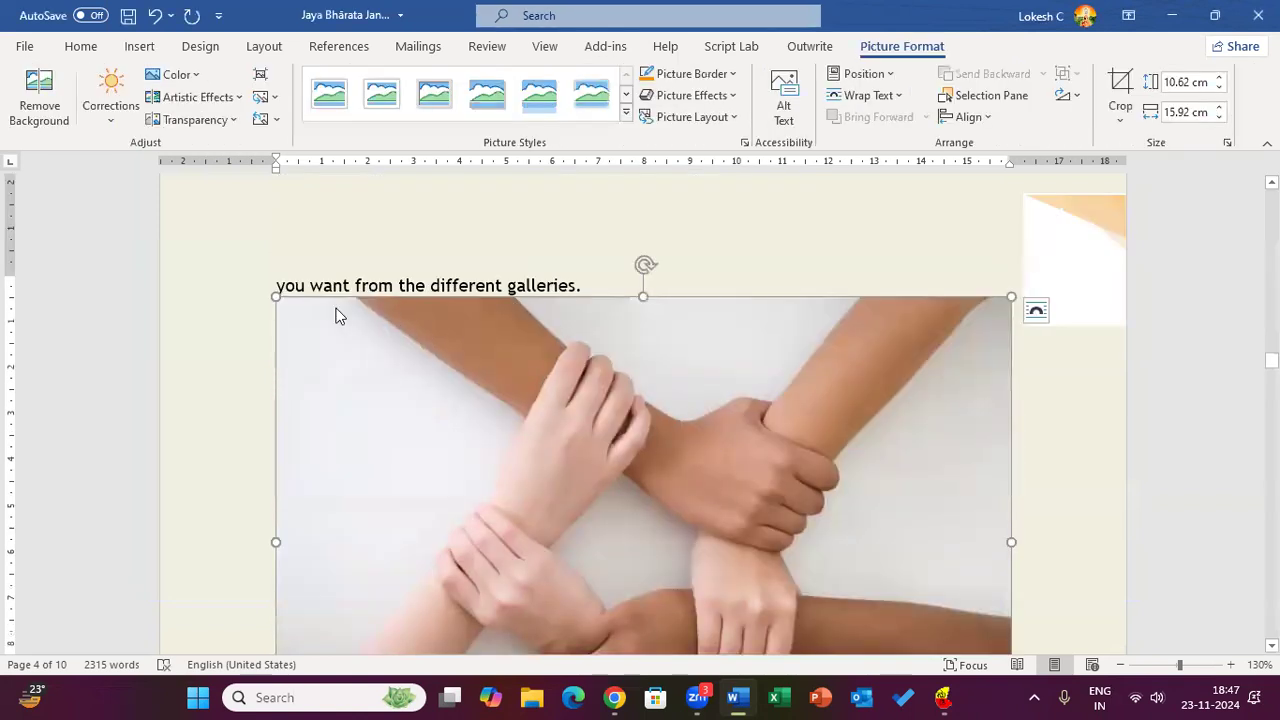
Shrink the hands picture to about 4.01 × 6.01 cm, wrap text around it and place it at the left margin below "Save time in Word".
left_click_drag(276, 297, 764, 566)
left_click_drag(764, 378, 342, 470)
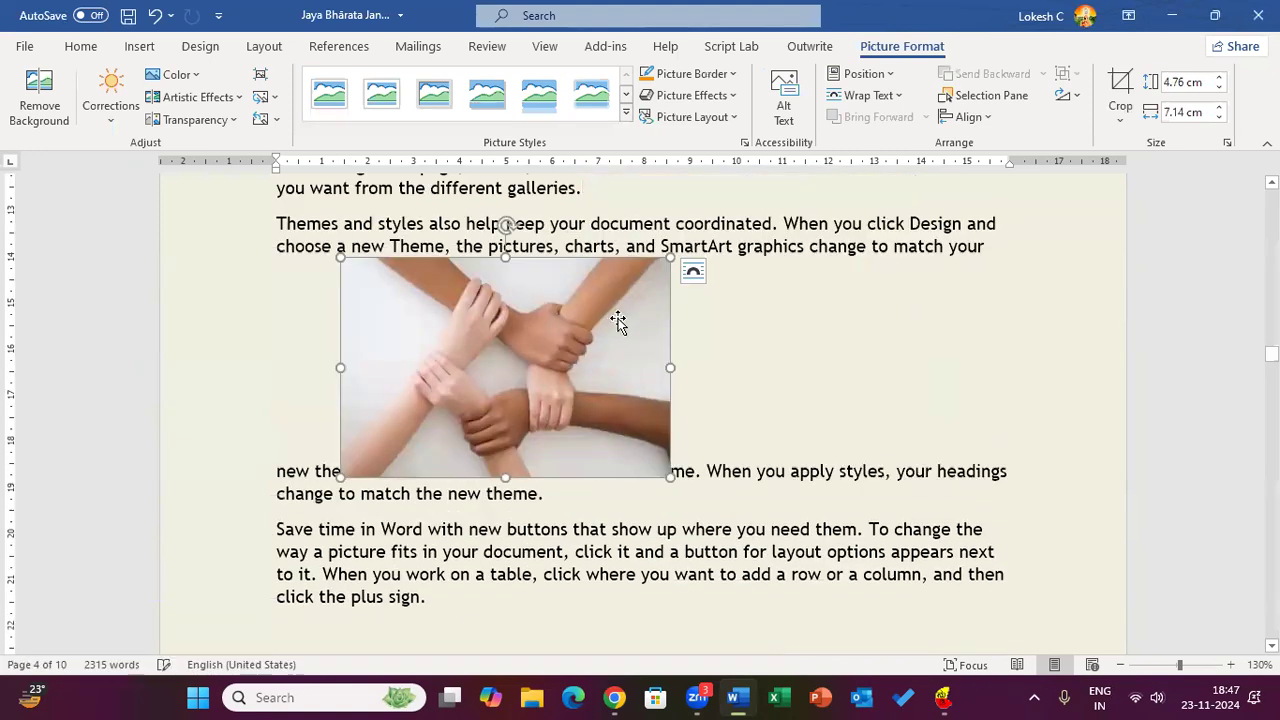
left_click(695, 272)
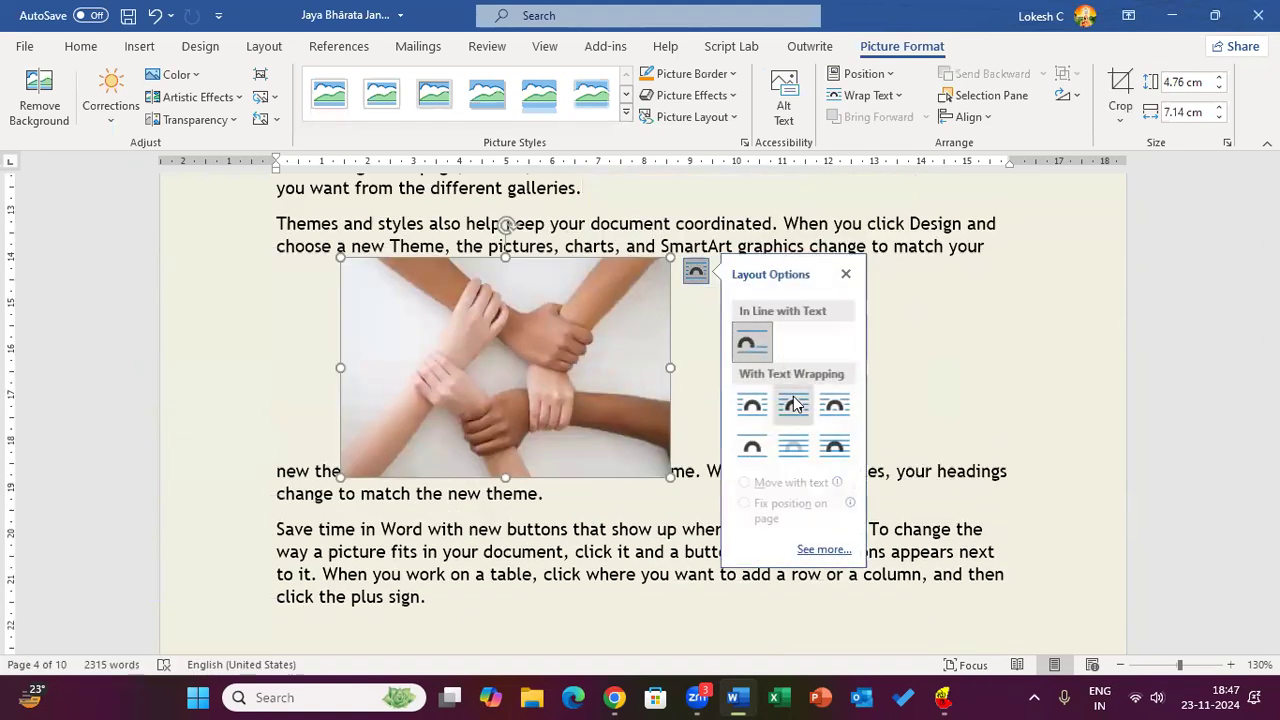
left_click_drag(580, 319, 468, 356)
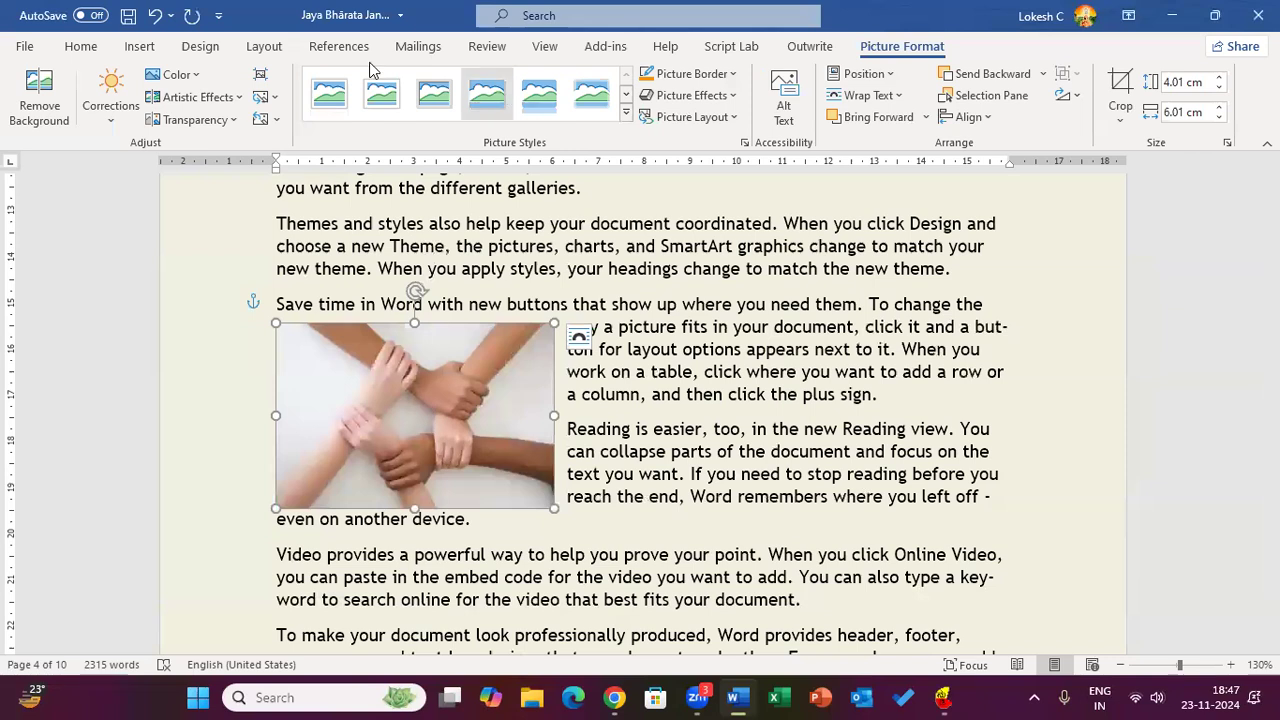
Insert a numbered Figure caption below the hands picture with the label included in the caption.
left_click(339, 48)
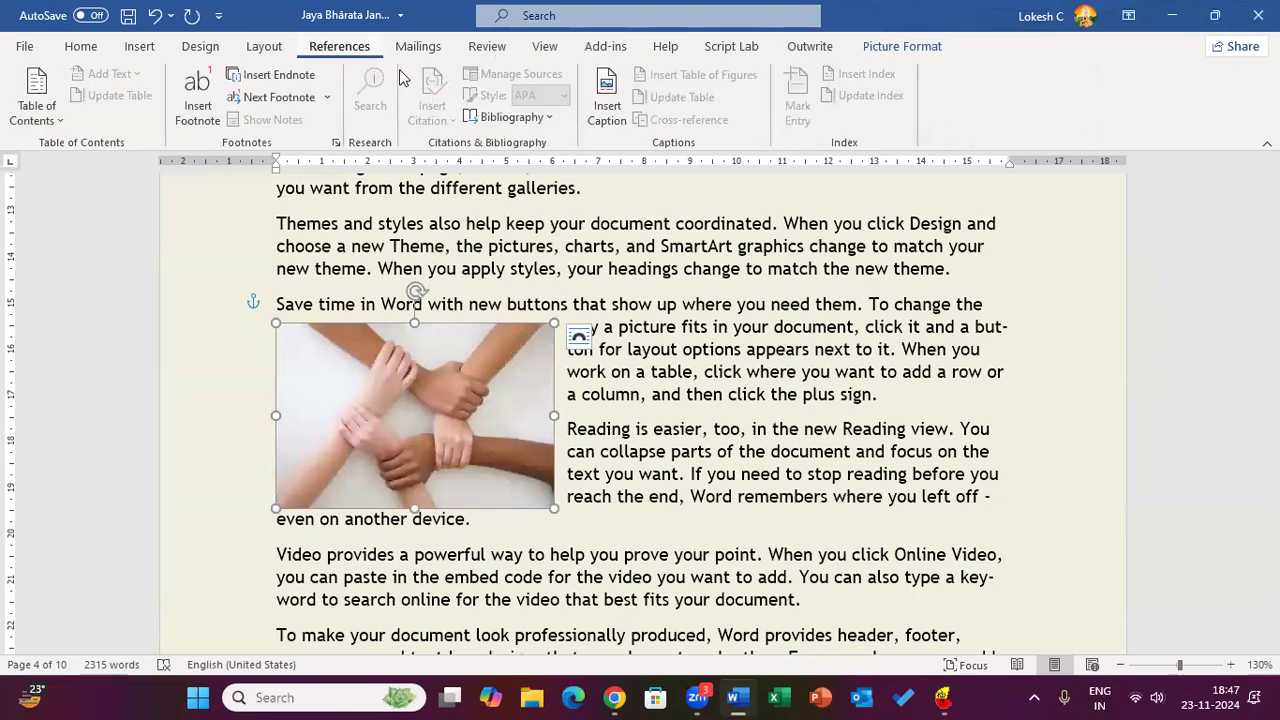
left_click(607, 110)
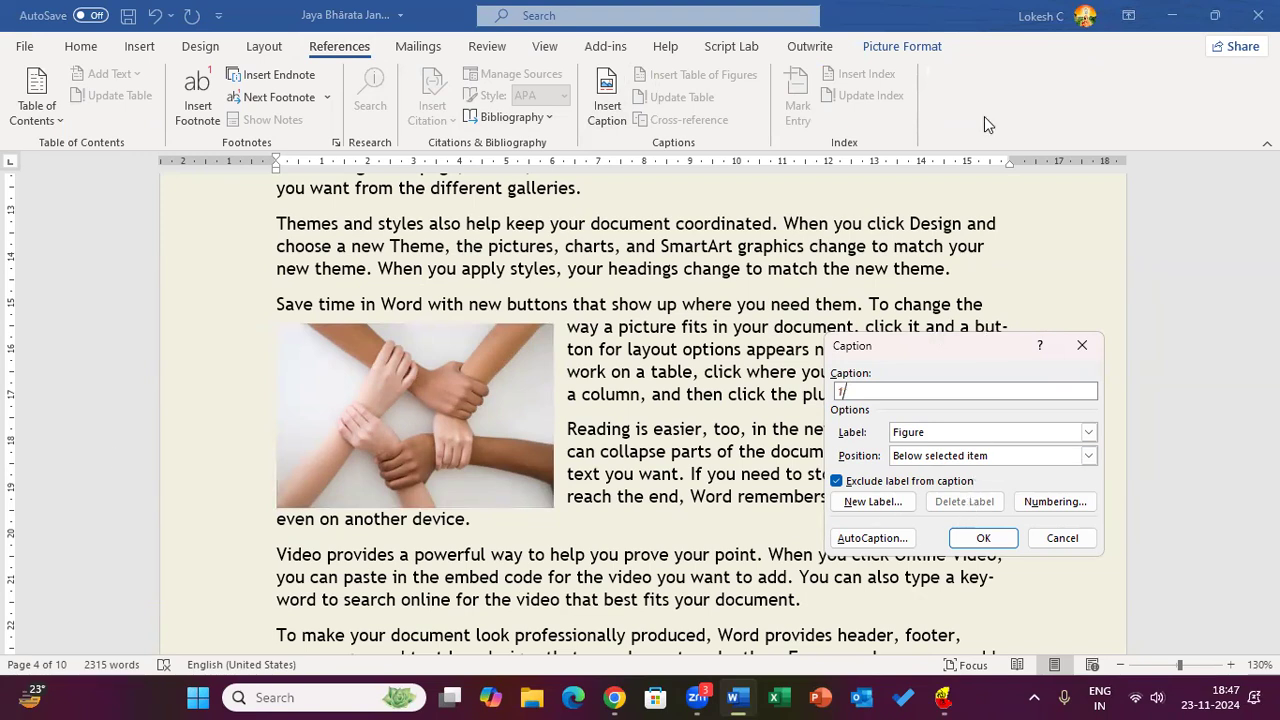
left_click(1089, 432)
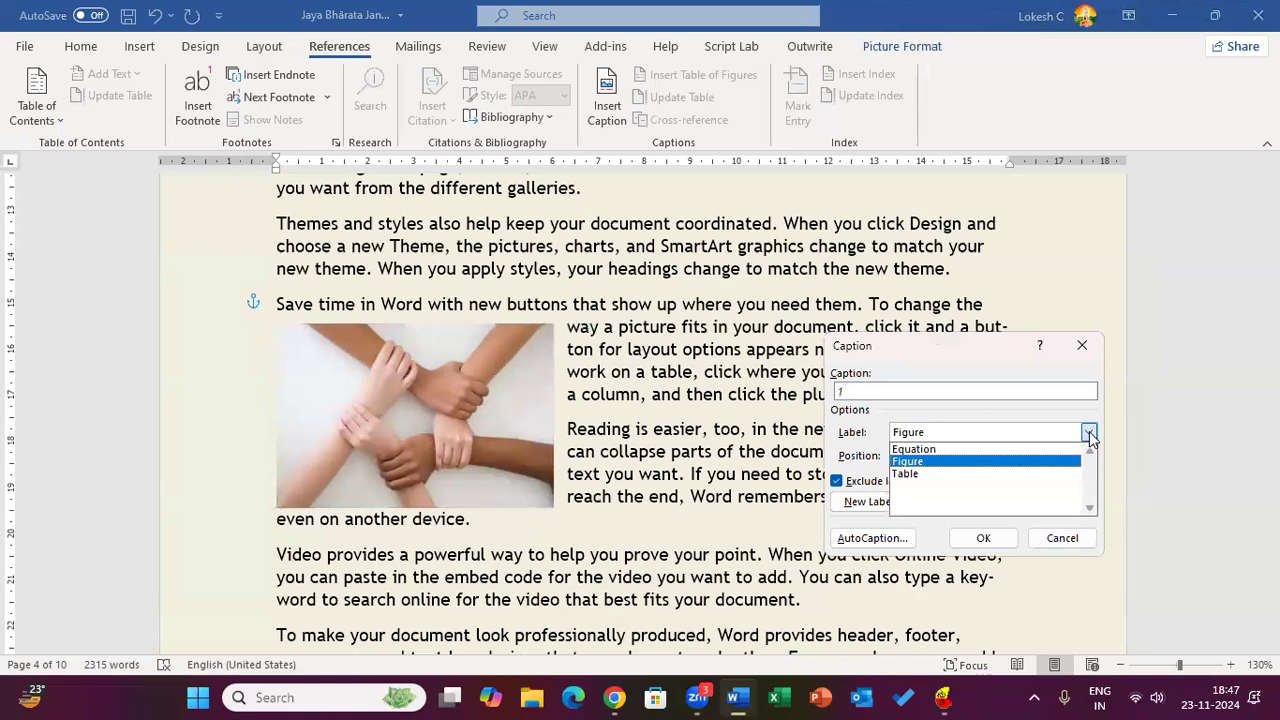
left_click(1089, 432)
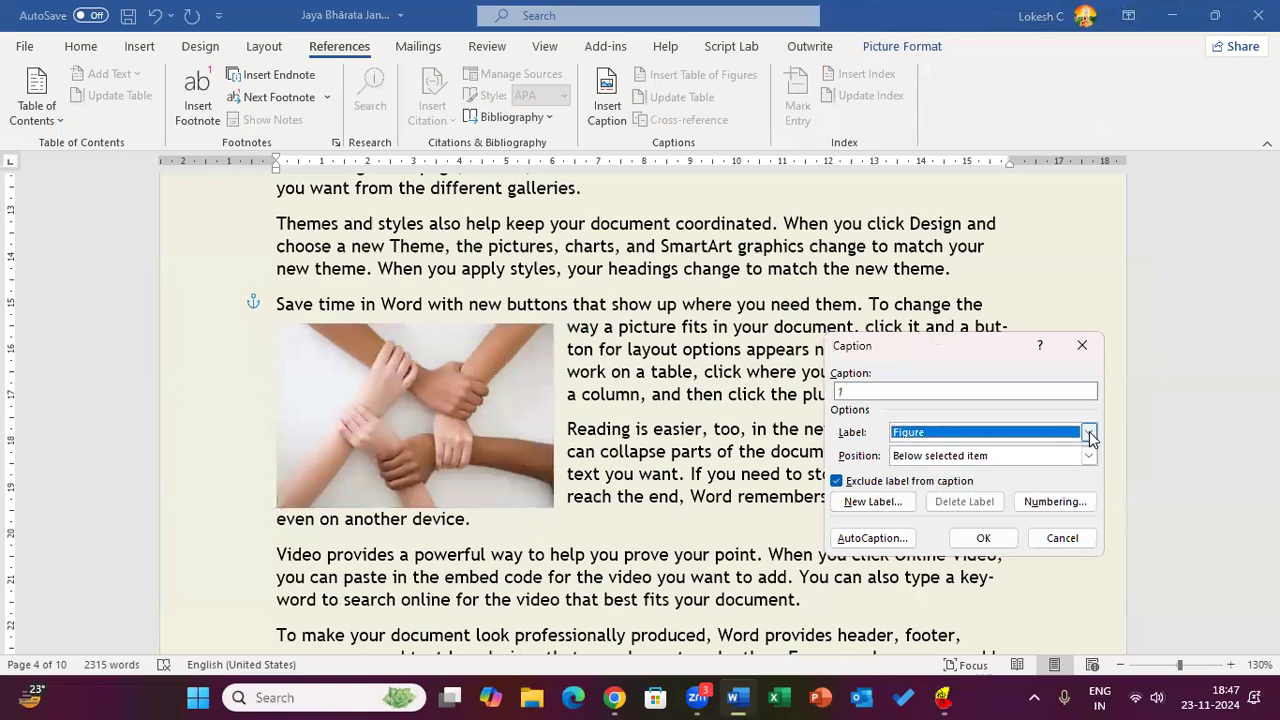
left_click(1089, 455)
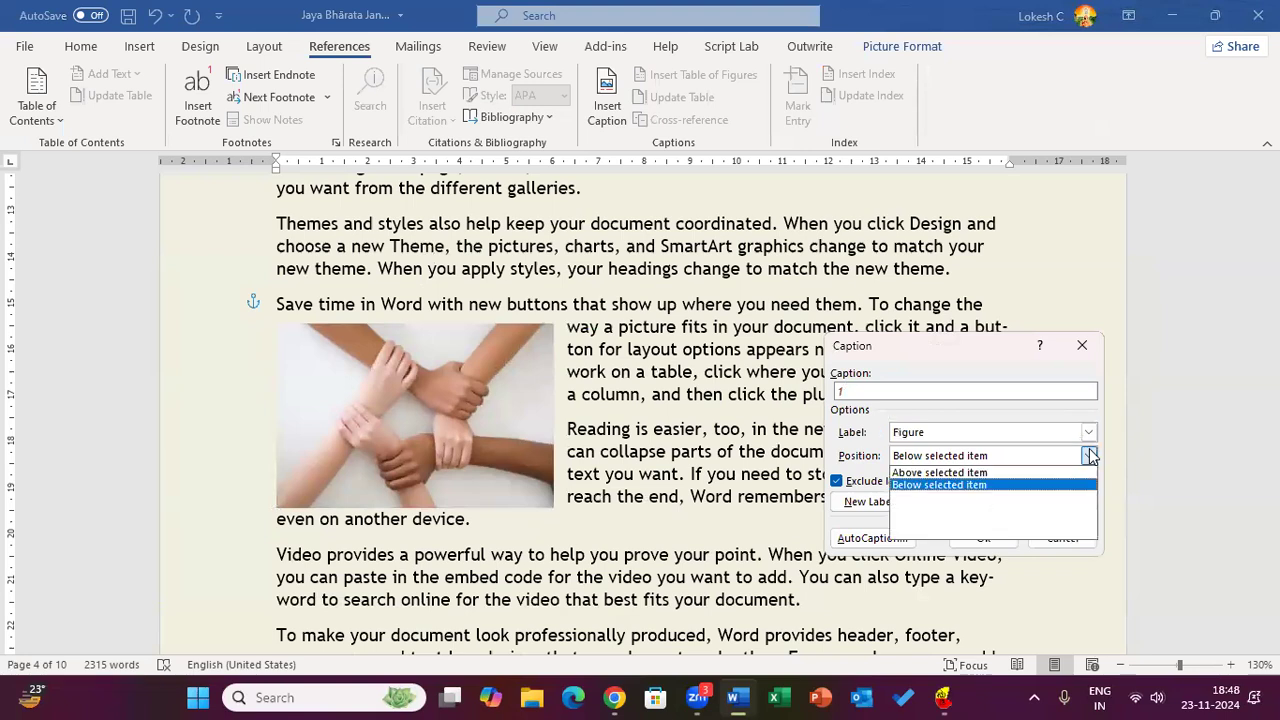
left_click(1007, 486)
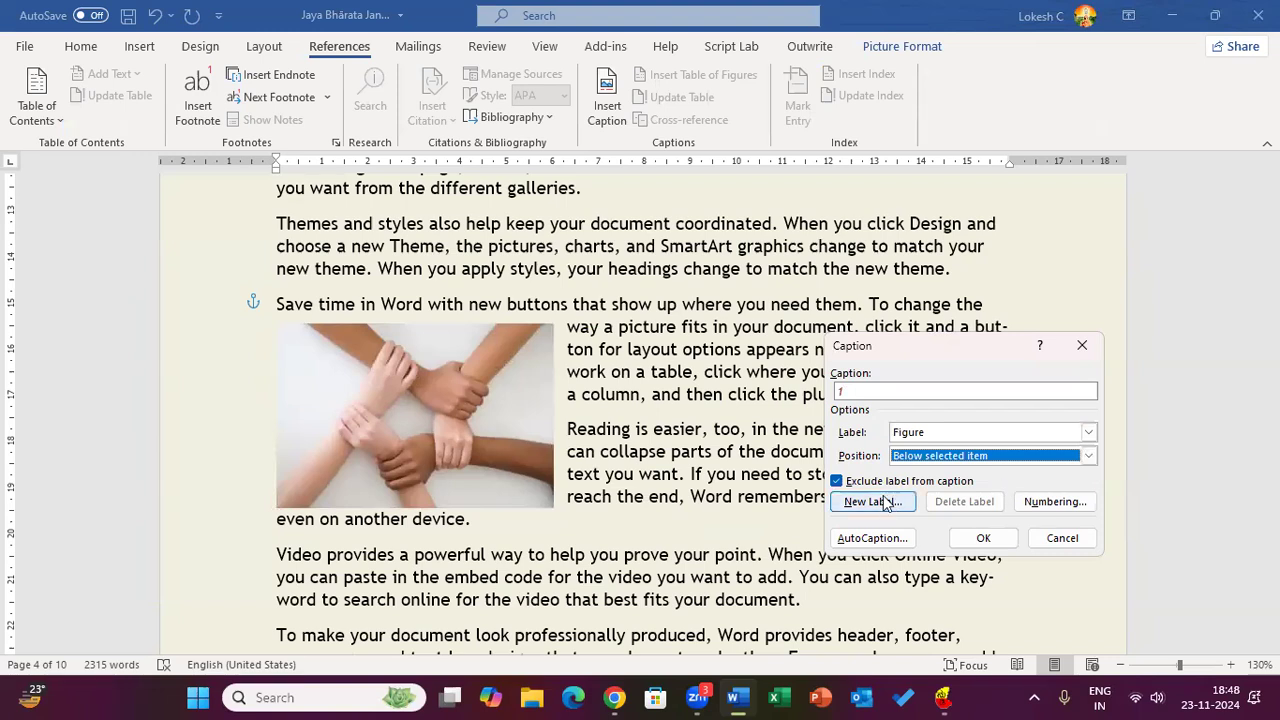
left_click(837, 482)
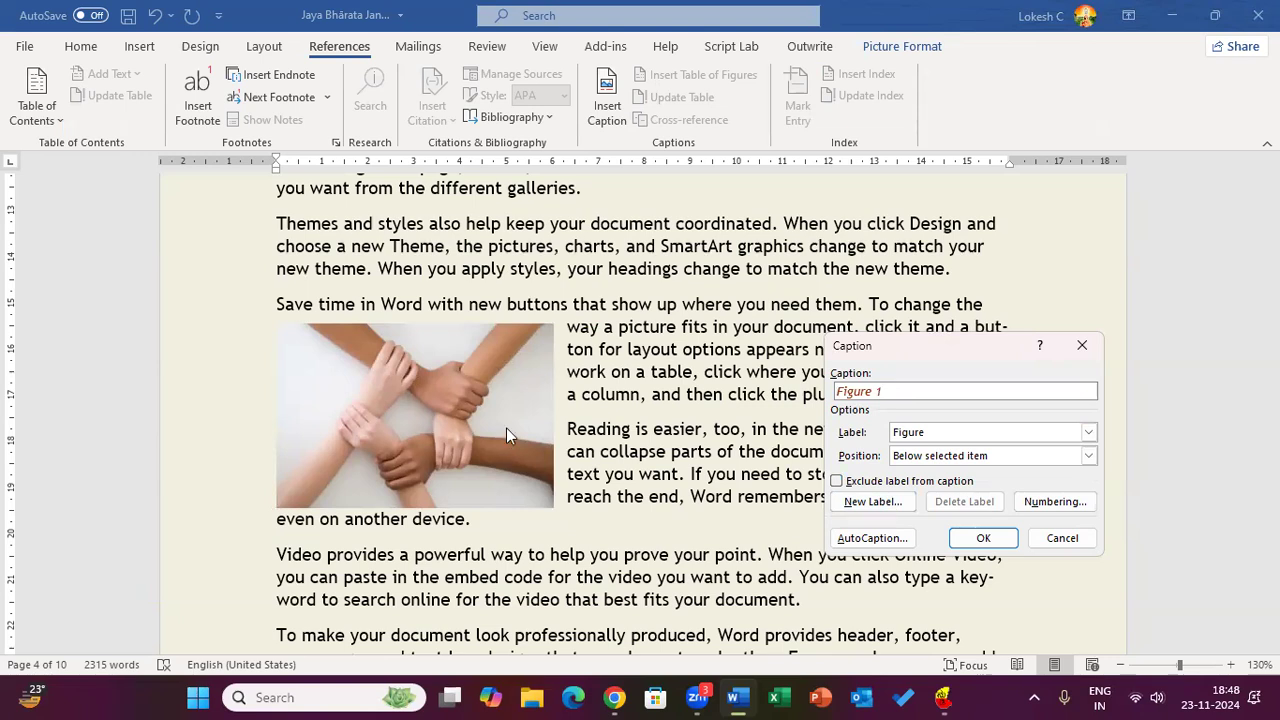
left_click(982, 538)
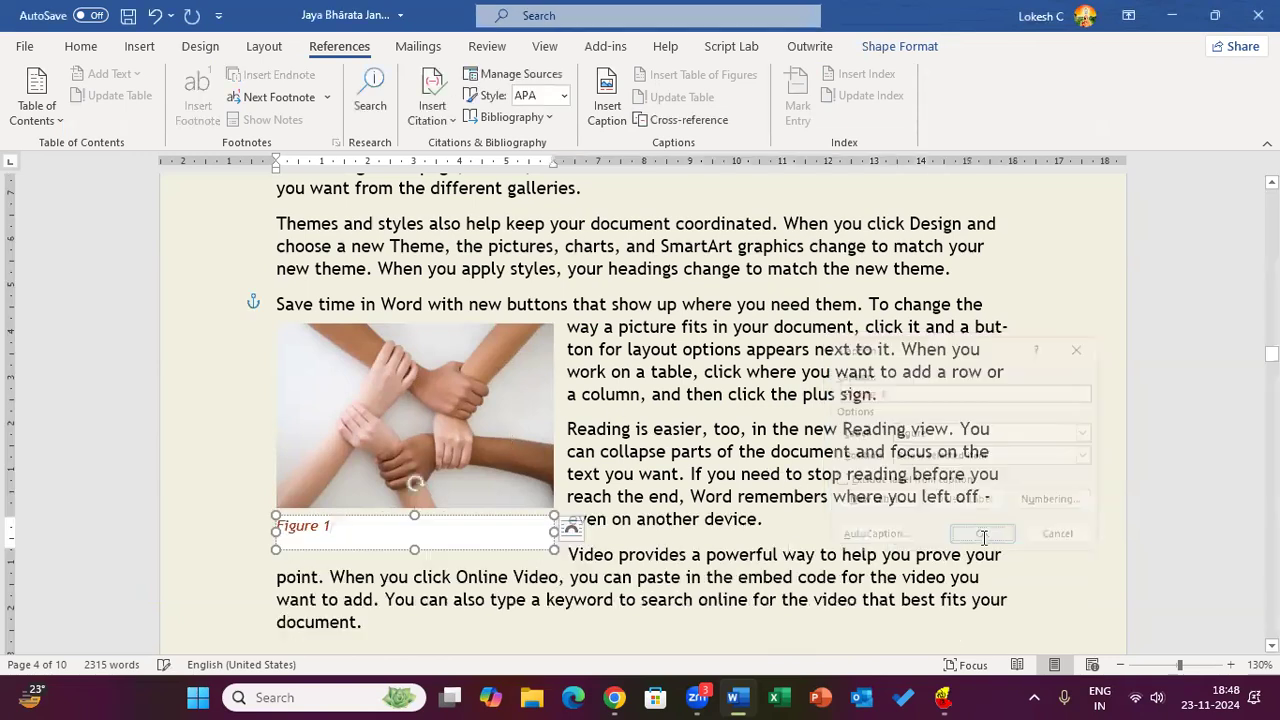
Delete the default text from the hands picture's caption box.
key("BackSpace")
key("BackSpace")
key("BackSpace")
key("BackSpace")
key("BackSpace")
key("BackSpace")
key("BackSpace")
key("BackSpace")
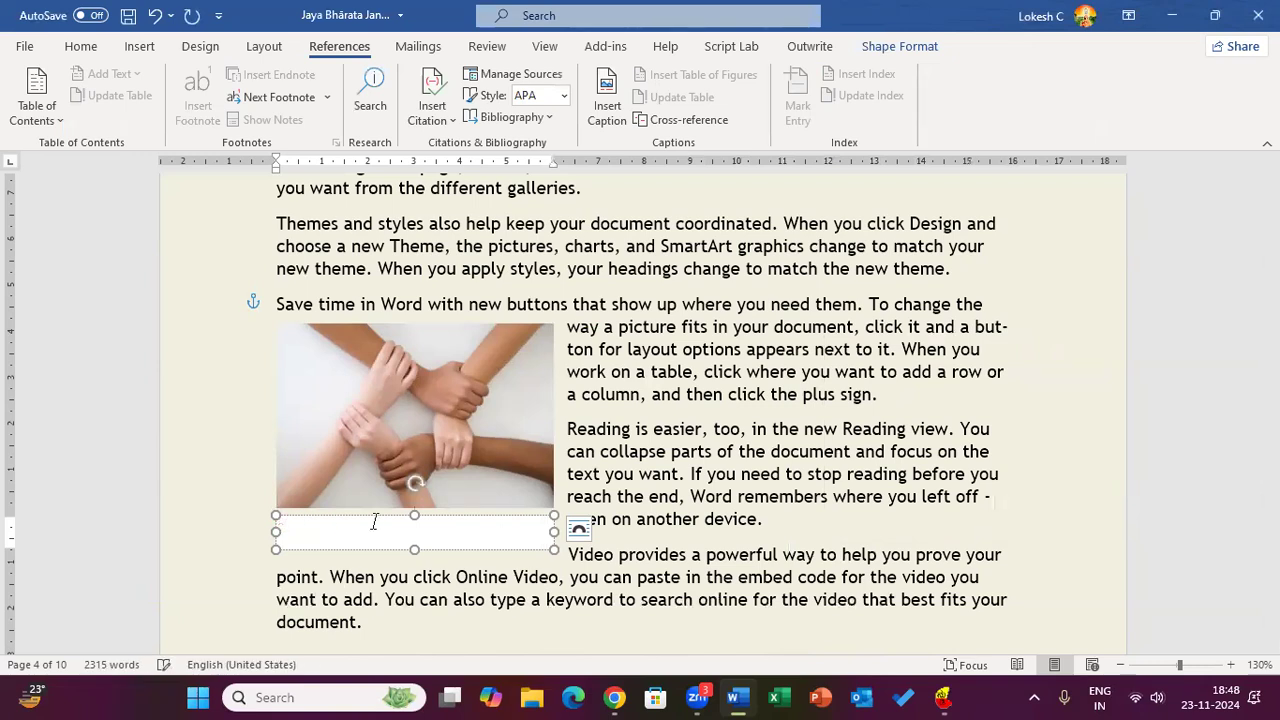
key("ctrl")
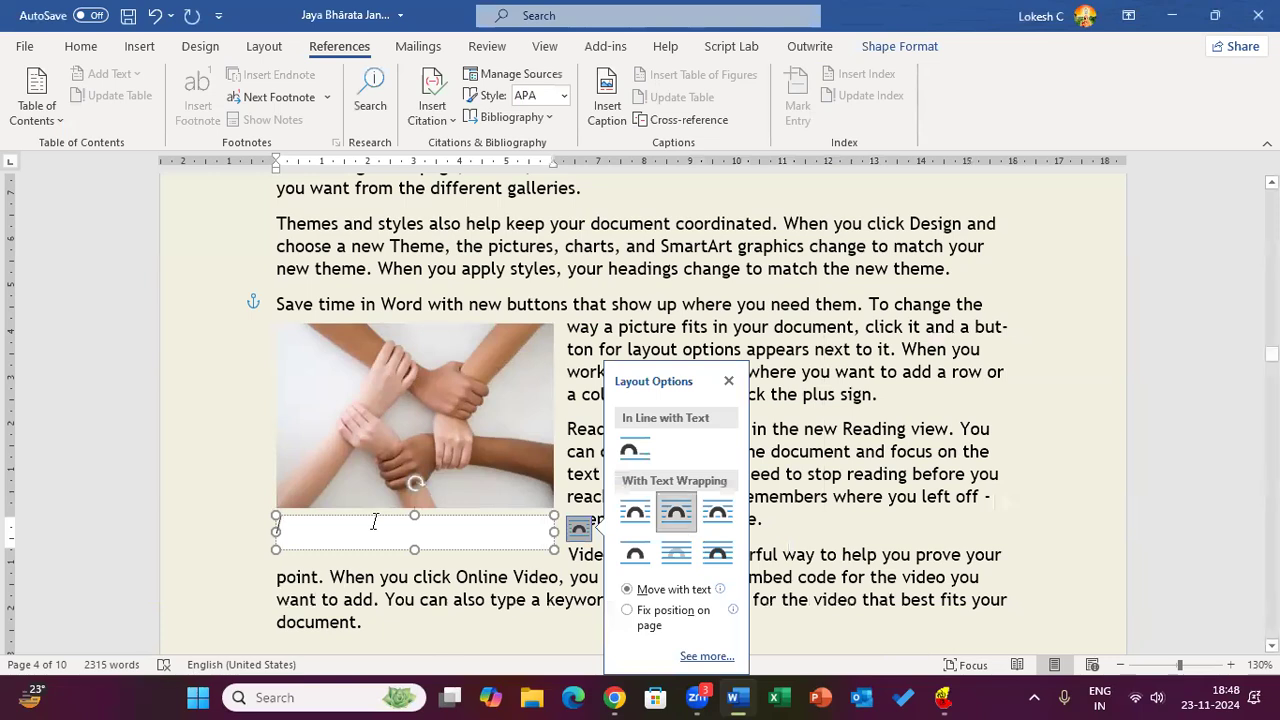
left_click(374, 522)
type("ci")
key("BackSpace")
key("BackSpace")
key("ctrl")
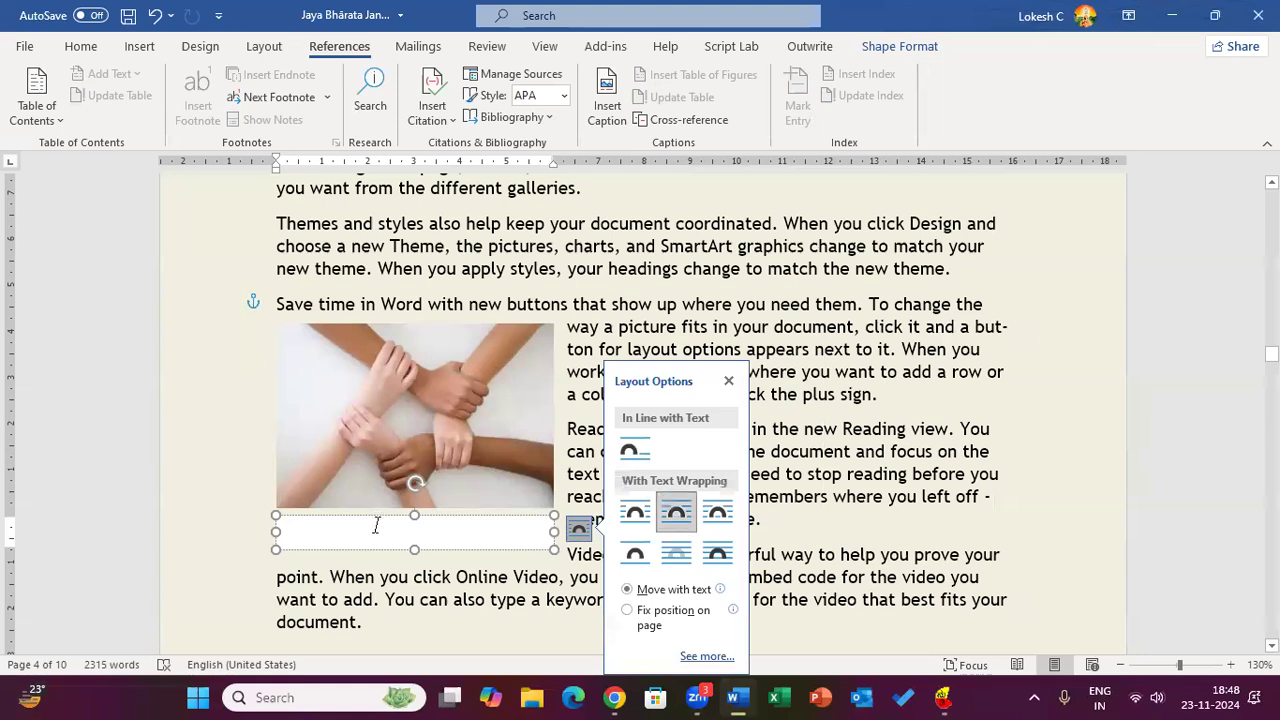
left_click(728, 380)
Enter "ಚಿತ್ರ 2 - ಸಮುದಾಯ ಬಲವರ್ಧನೆ" as the caption of the hands picture.
type("ಚಿತ್ರ")
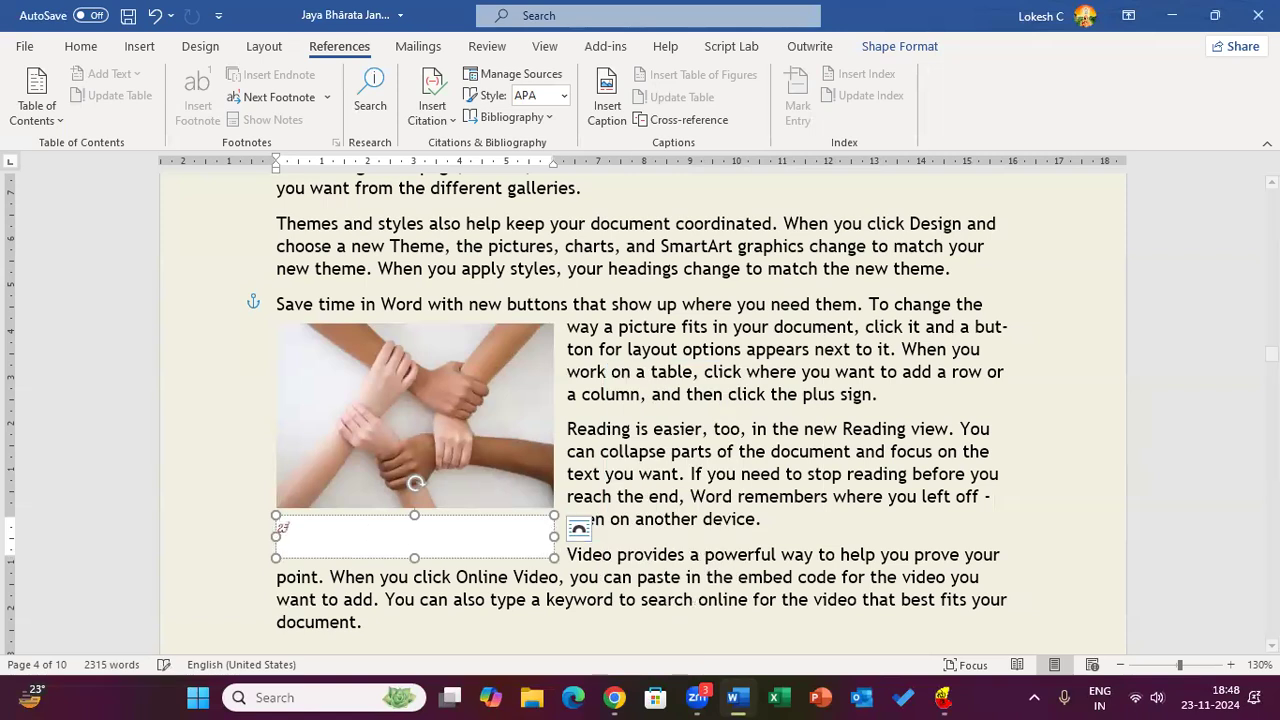
key("BackSpace")
key("BackSpace")
key("BackSpace")
key("BackSpace")
key("BackSpace")
type("ಗುಂ")
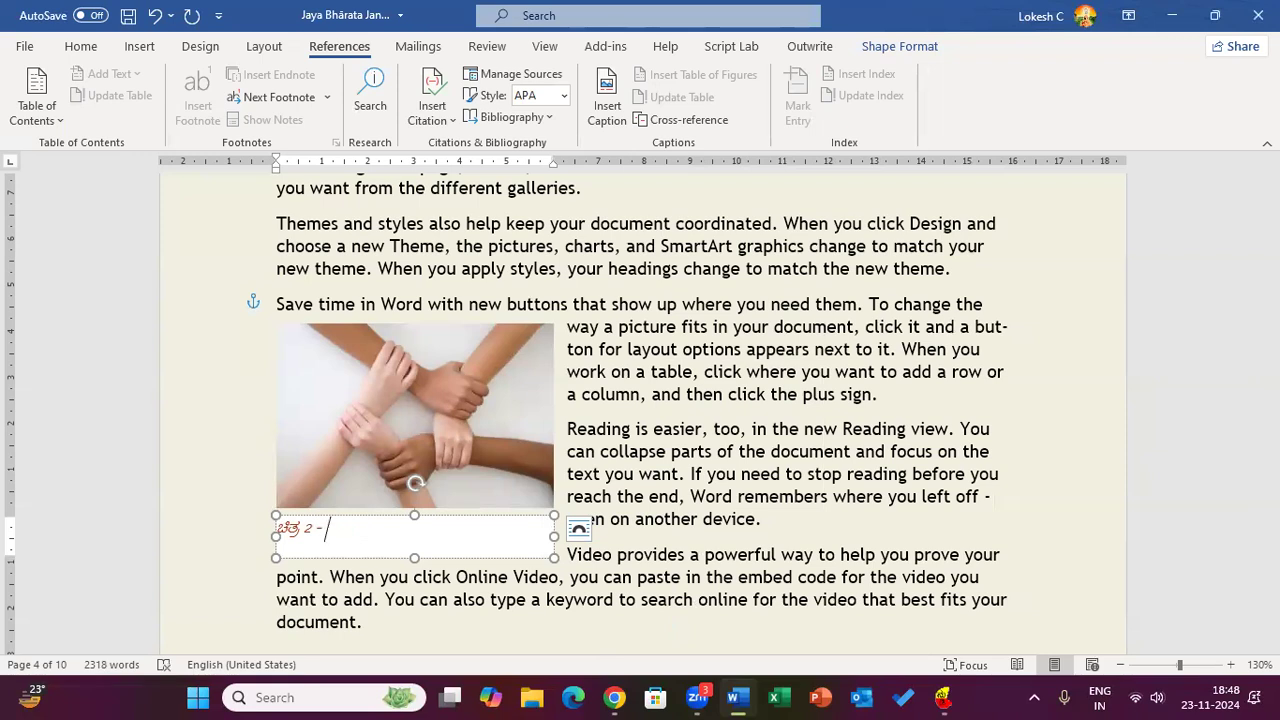
type("ನಮು")
type("ದಾಯ ಬಲ")
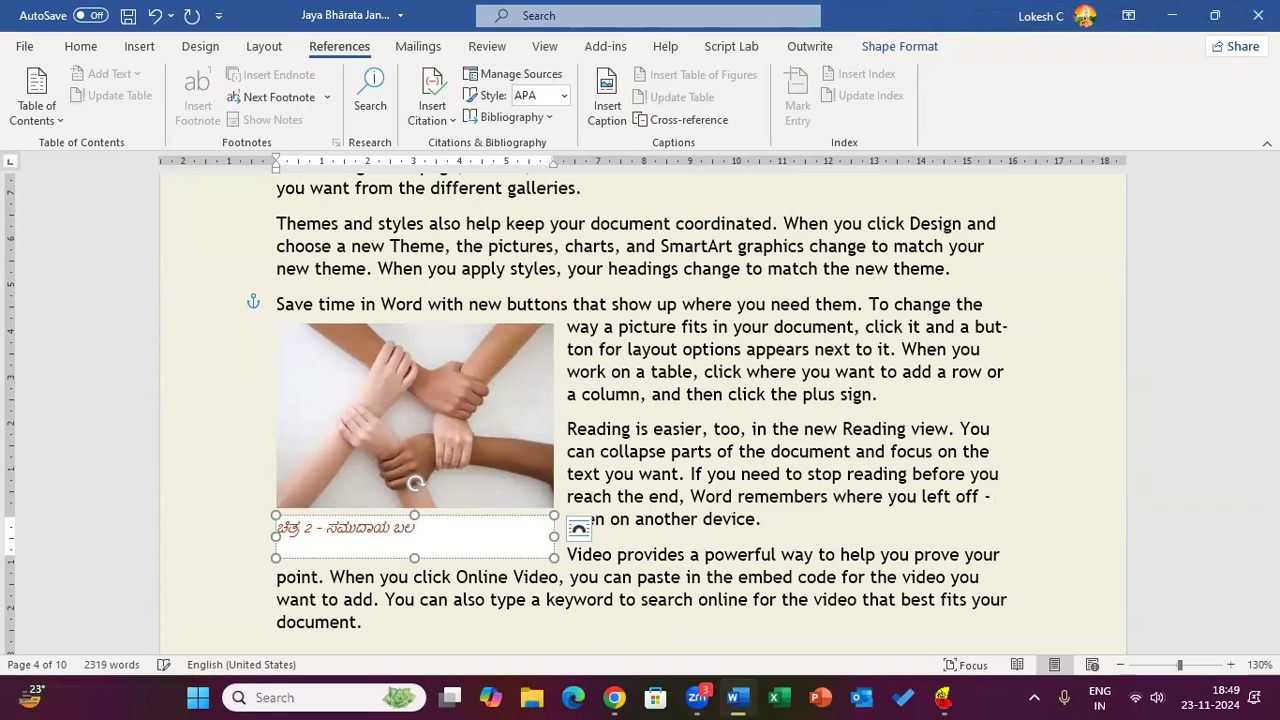
type("ವರ್ಧನೆ")
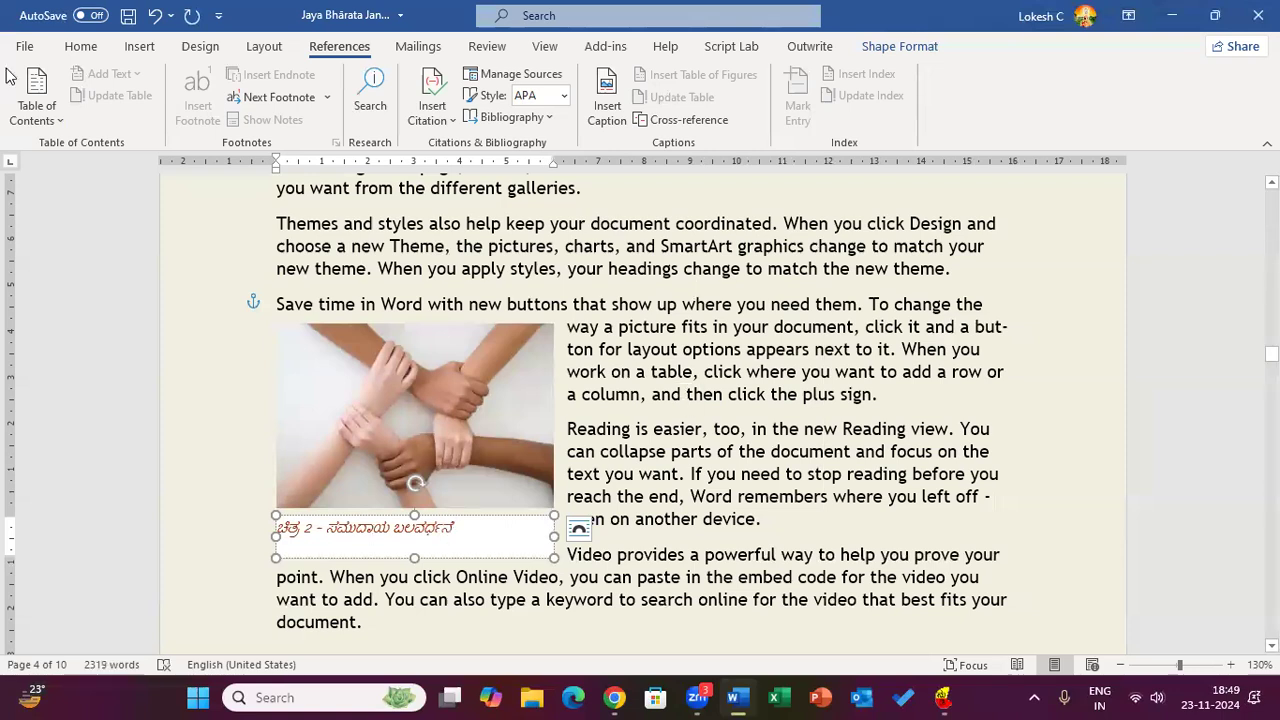
Center the hands picture's caption text in its box and deselect the box.
left_click(81, 46)
left_click(392, 111)
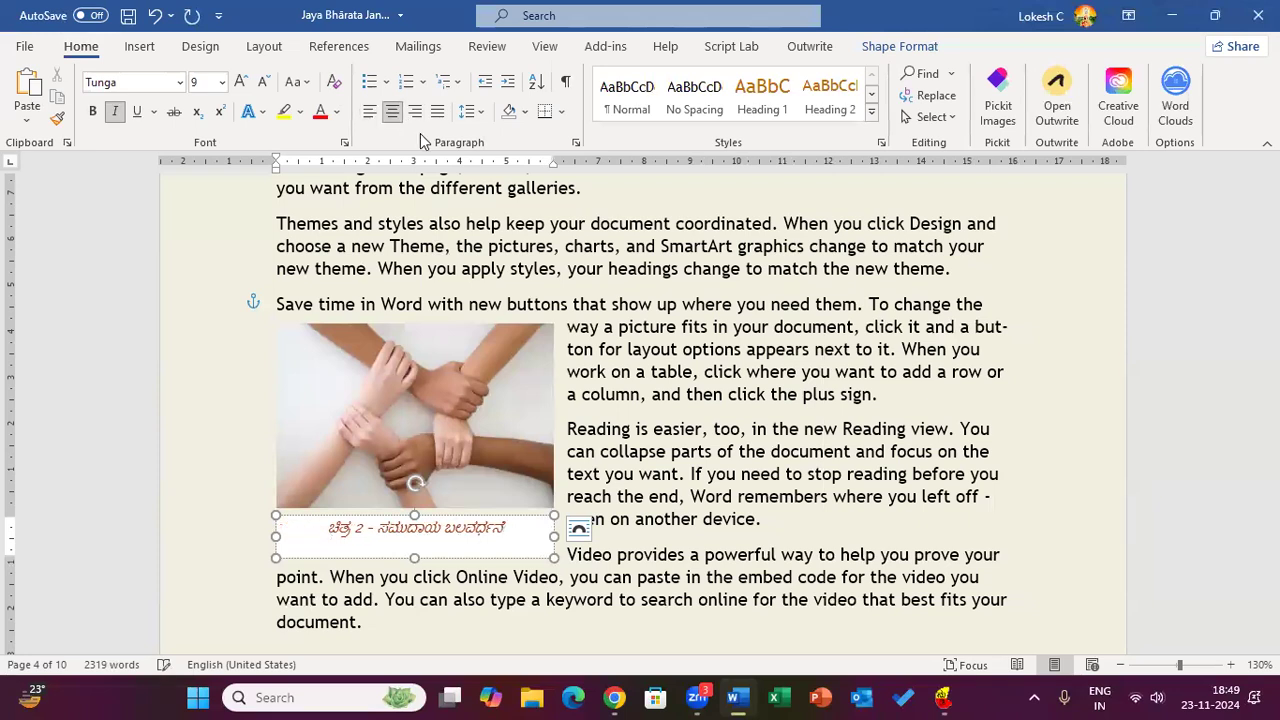
left_click(1077, 480)
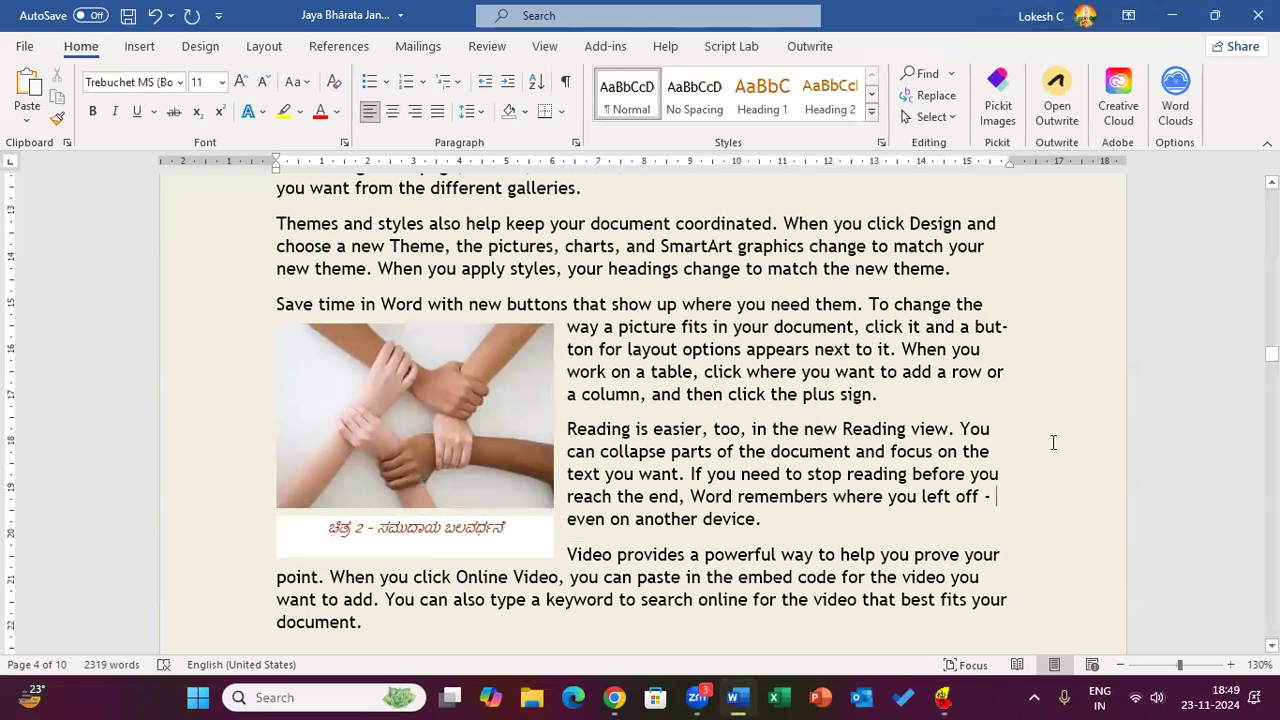
Place the insertion point at the end of the "Standard" heading on page 3.
scroll(1053, 442, "down", 1)
scroll(1050, 437, "up", 10)
scroll(1049, 435, "up", 15)
left_click(884, 386)
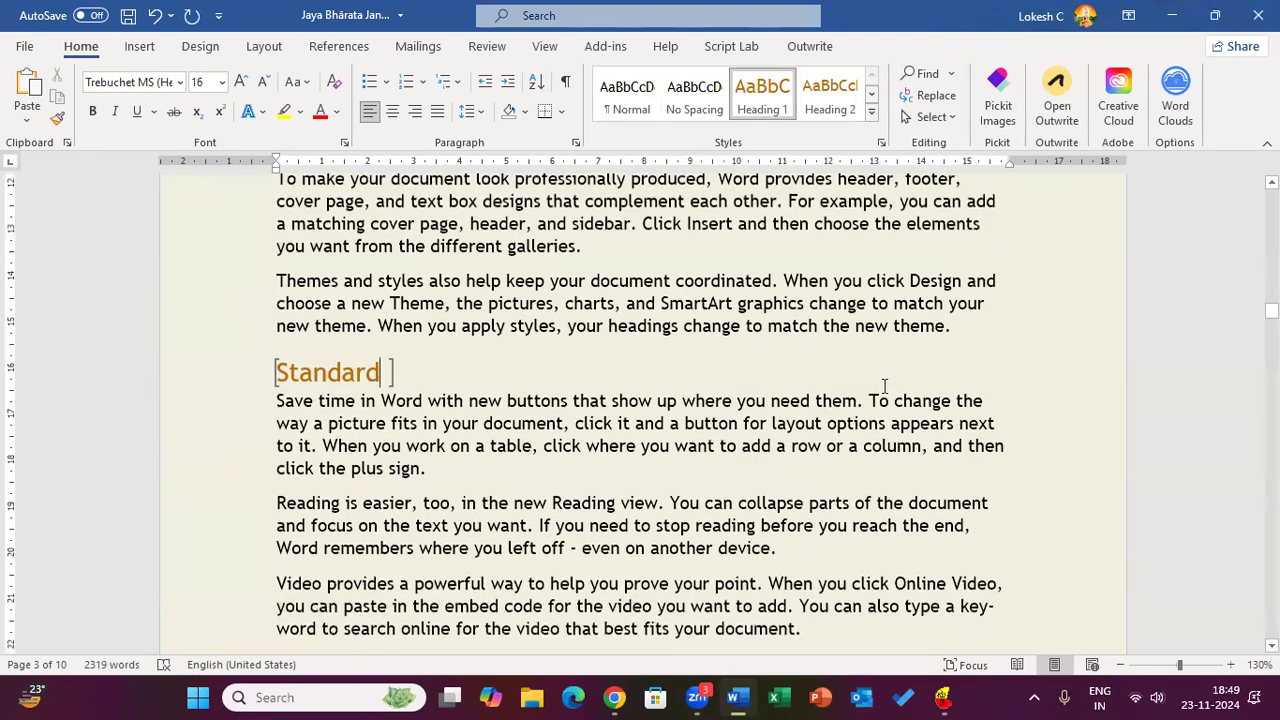
Place the insertion point at the end of the "Video provides a powerful way" paragraph in the upper part of page 5.
scroll(884, 386, "up", 5)
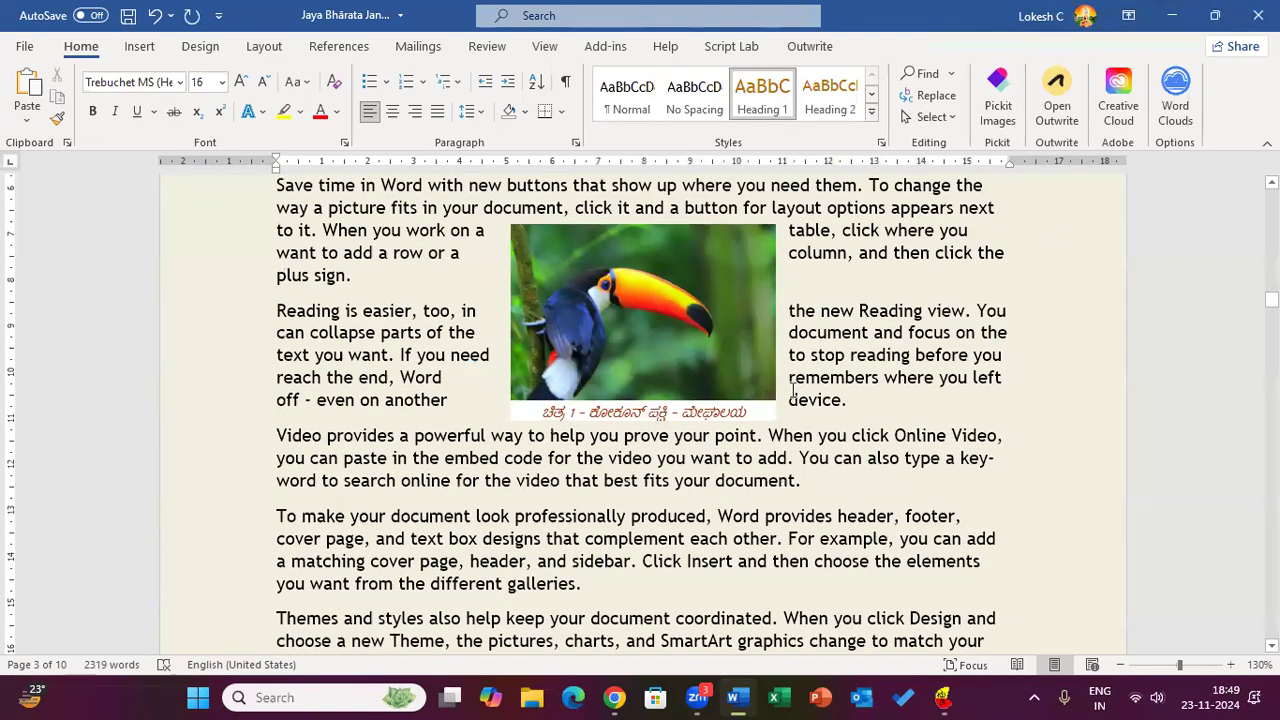
scroll(793, 388, "down", 3)
left_click(748, 393)
scroll(748, 393, "down", 10)
scroll(746, 393, "down", 10)
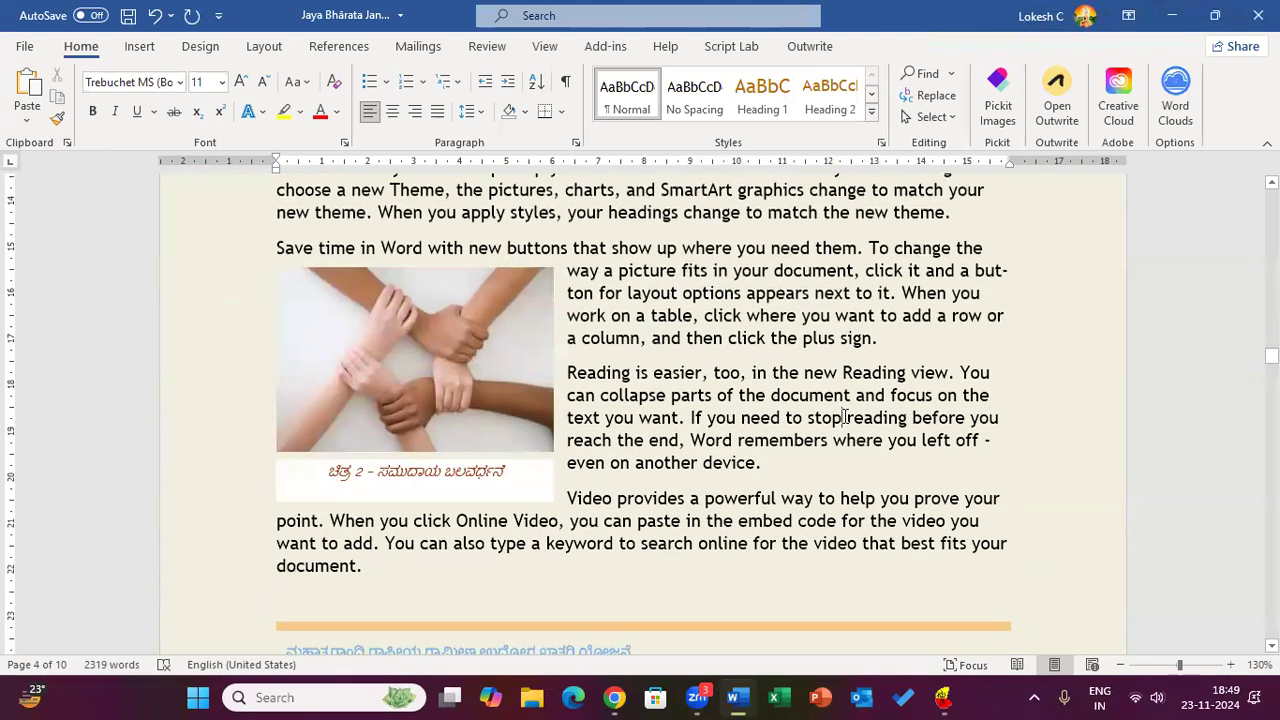
scroll(843, 417, "down", 15)
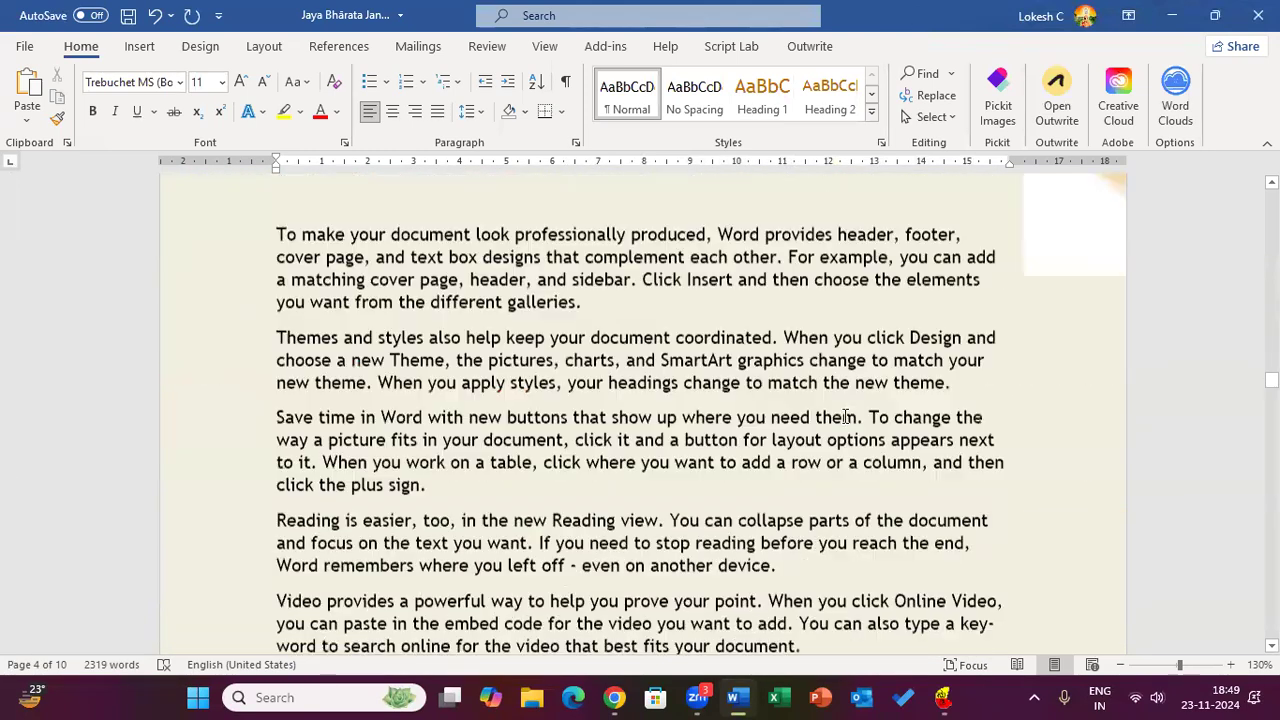
scroll(826, 403, "up", 4)
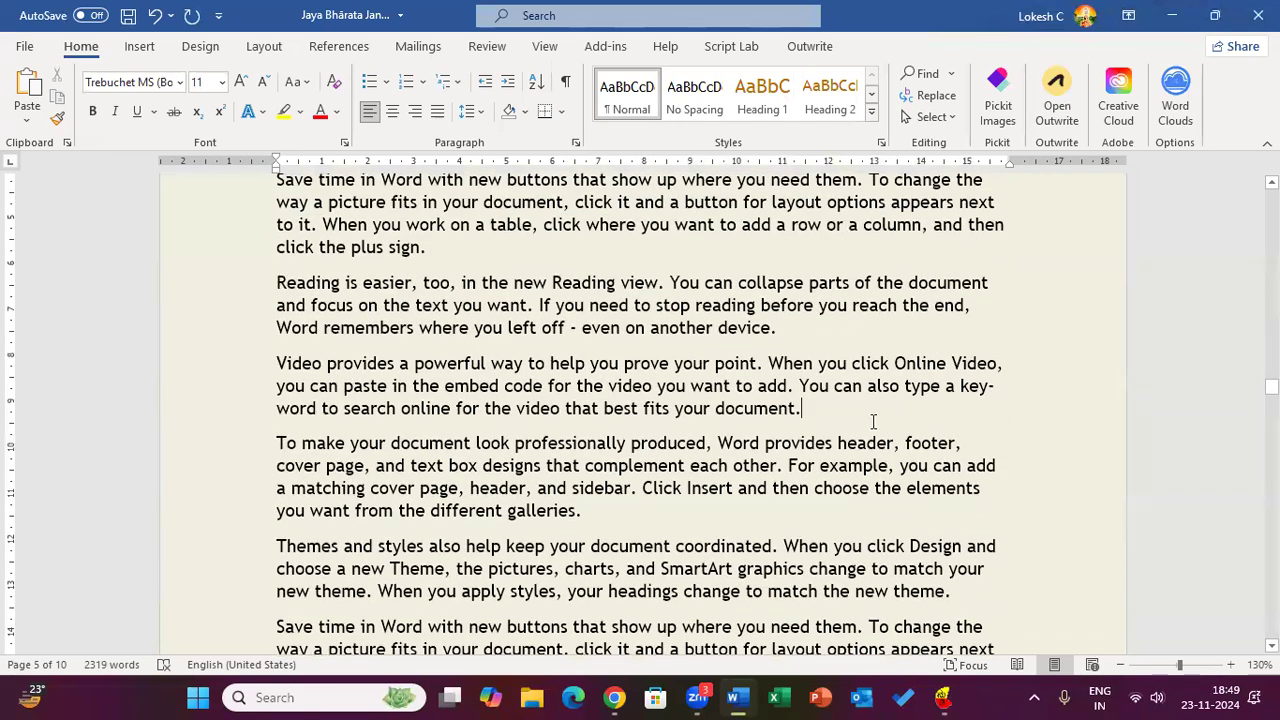
Insert the stock image of stacked cardboard boxes at the insertion point on page 5.
left_click(137, 46)
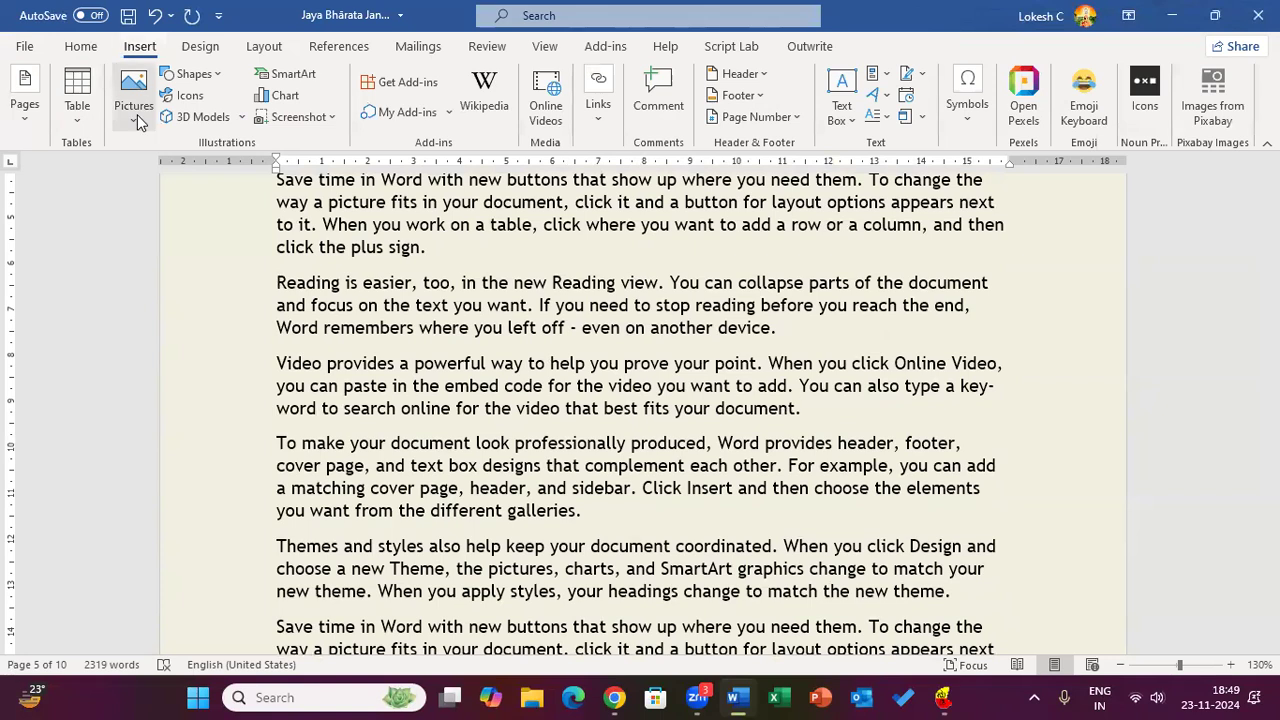
left_click(137, 119)
left_click(153, 210)
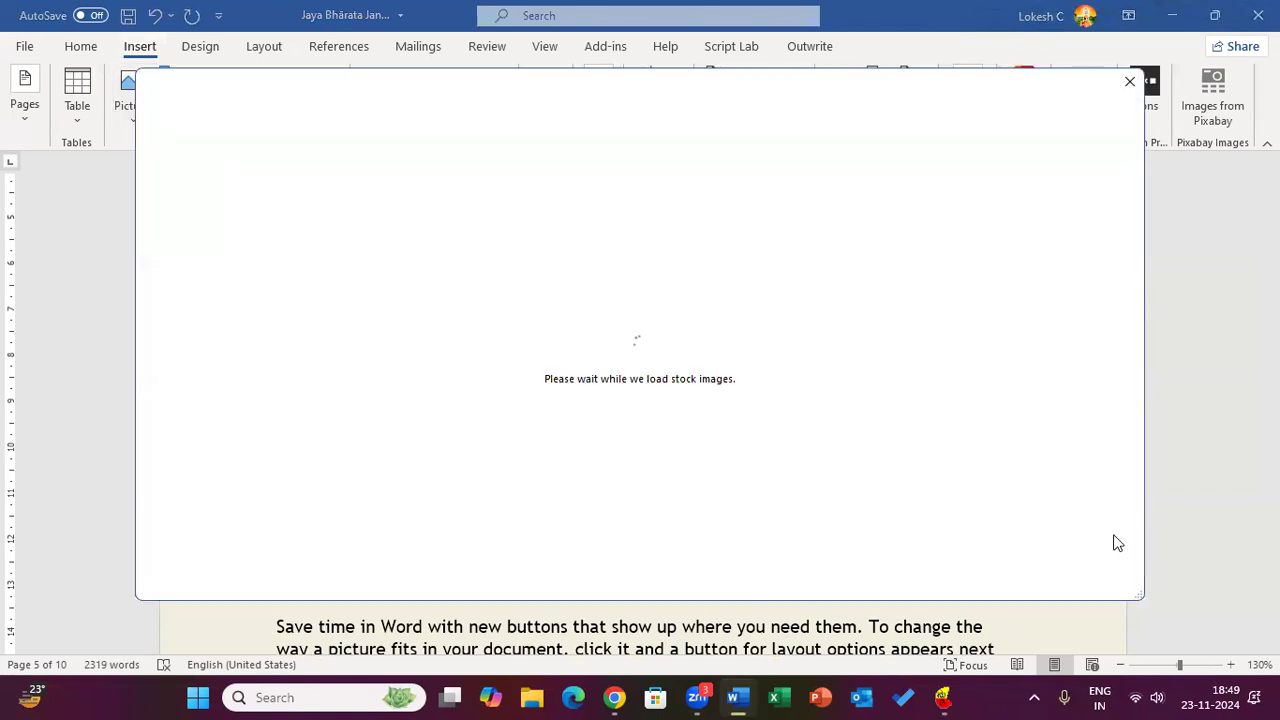
scroll(911, 385, "down", 5)
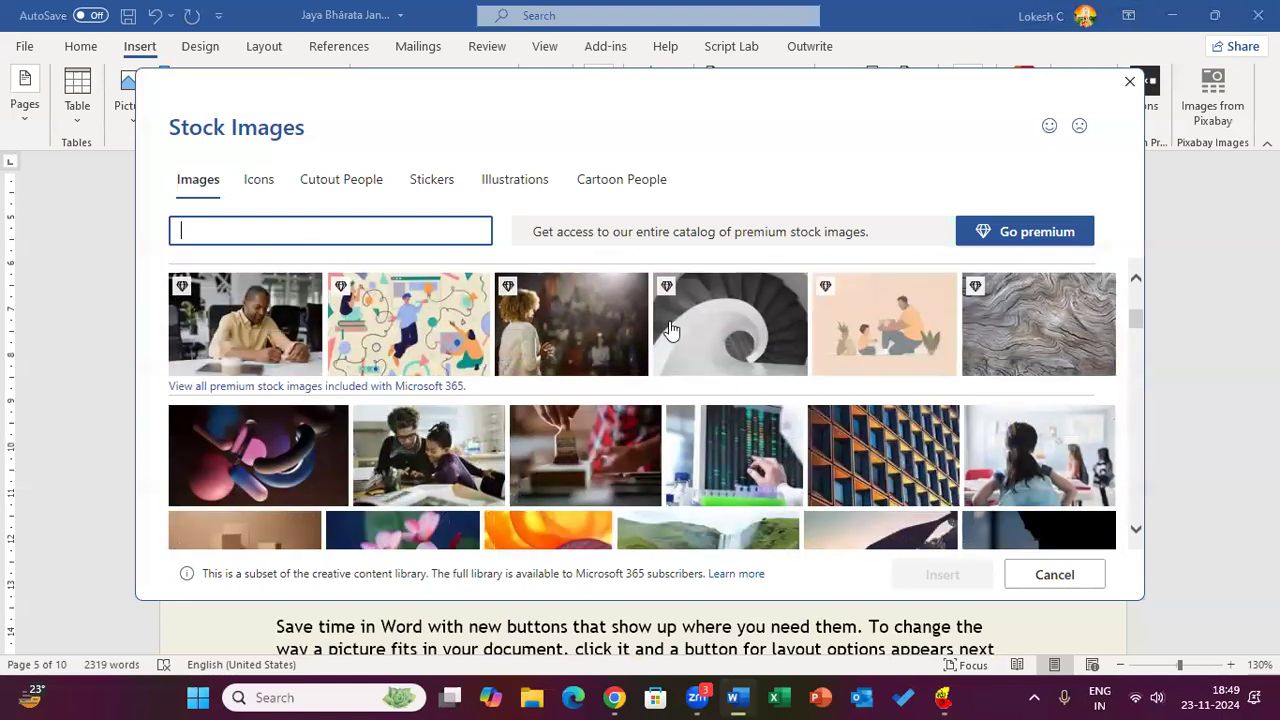
scroll(391, 315, "down", 1)
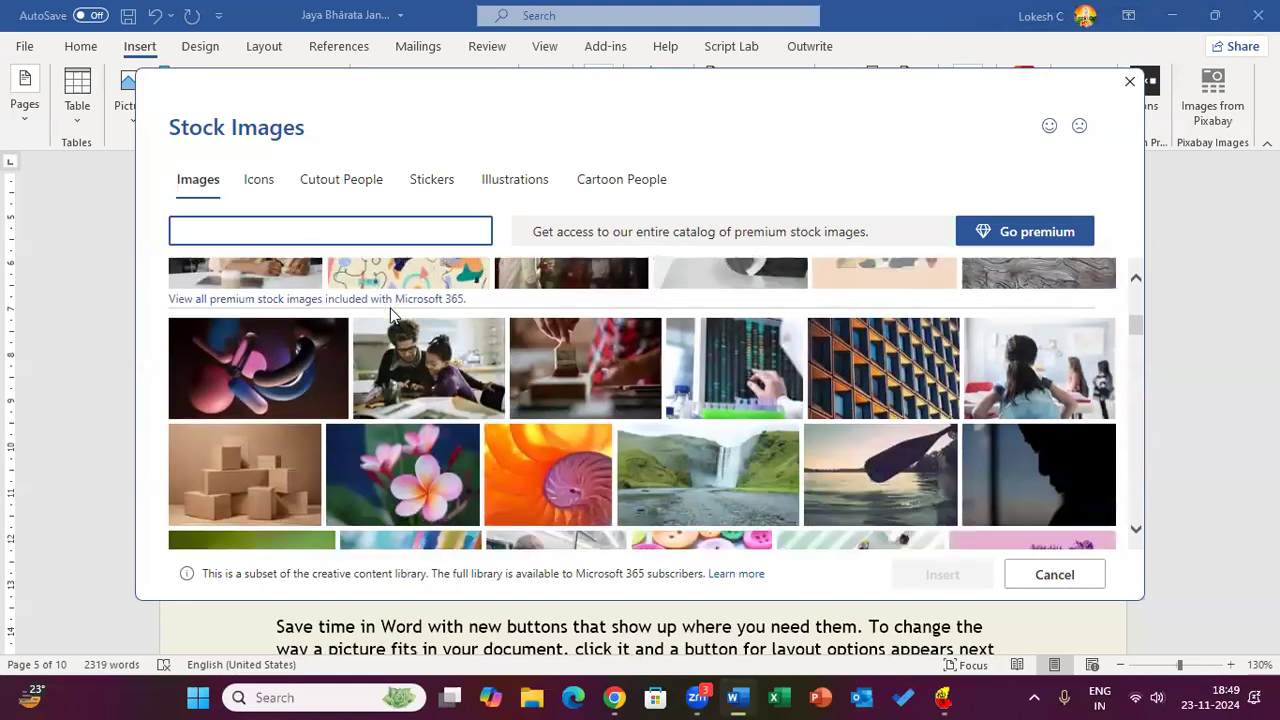
scroll(391, 315, "down", 1)
left_click(294, 343)
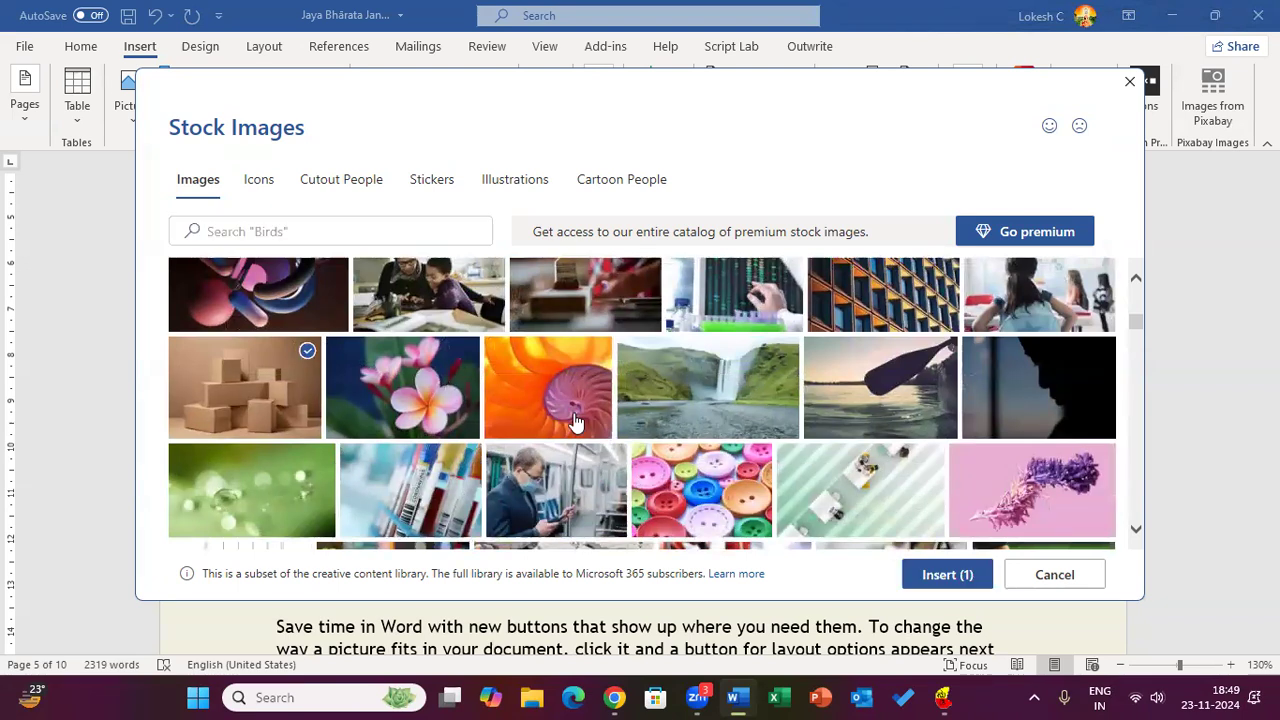
left_click(945, 575)
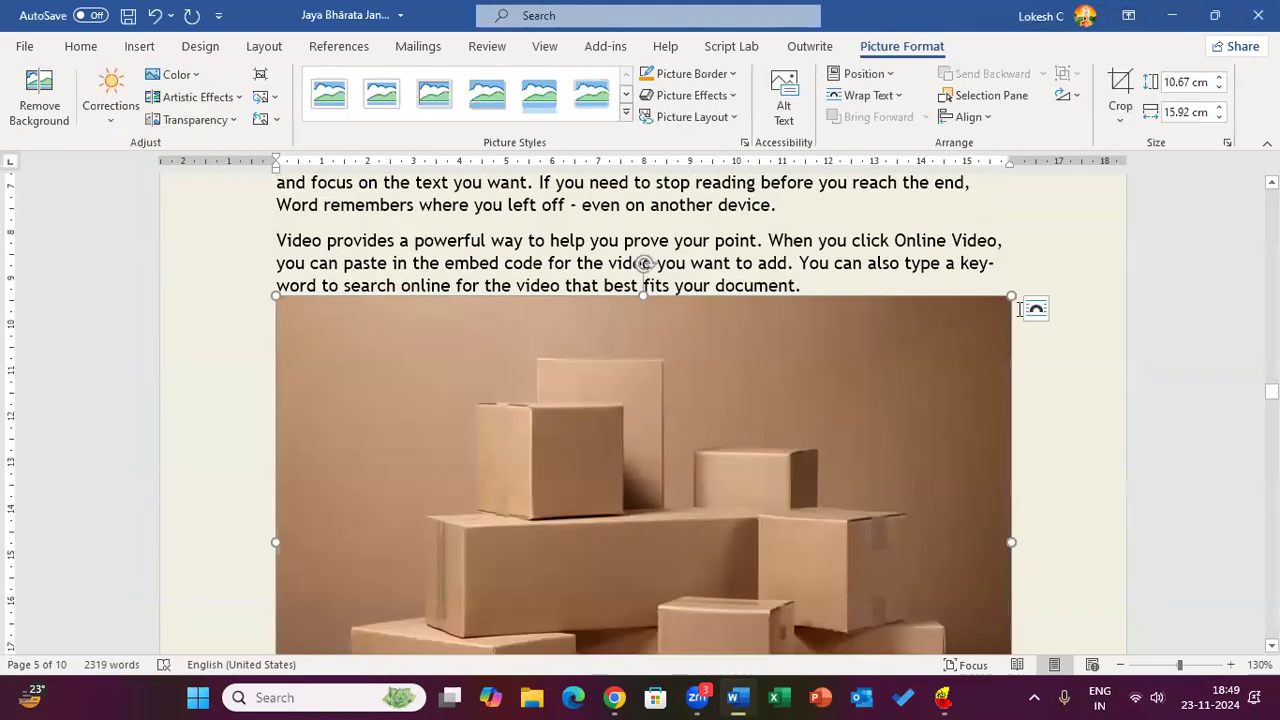
Shrink the cardboard boxes picture to about 4.33 cm high by 6.46 cm wide and keep it selected.
left_click_drag(997, 300, 430, 492)
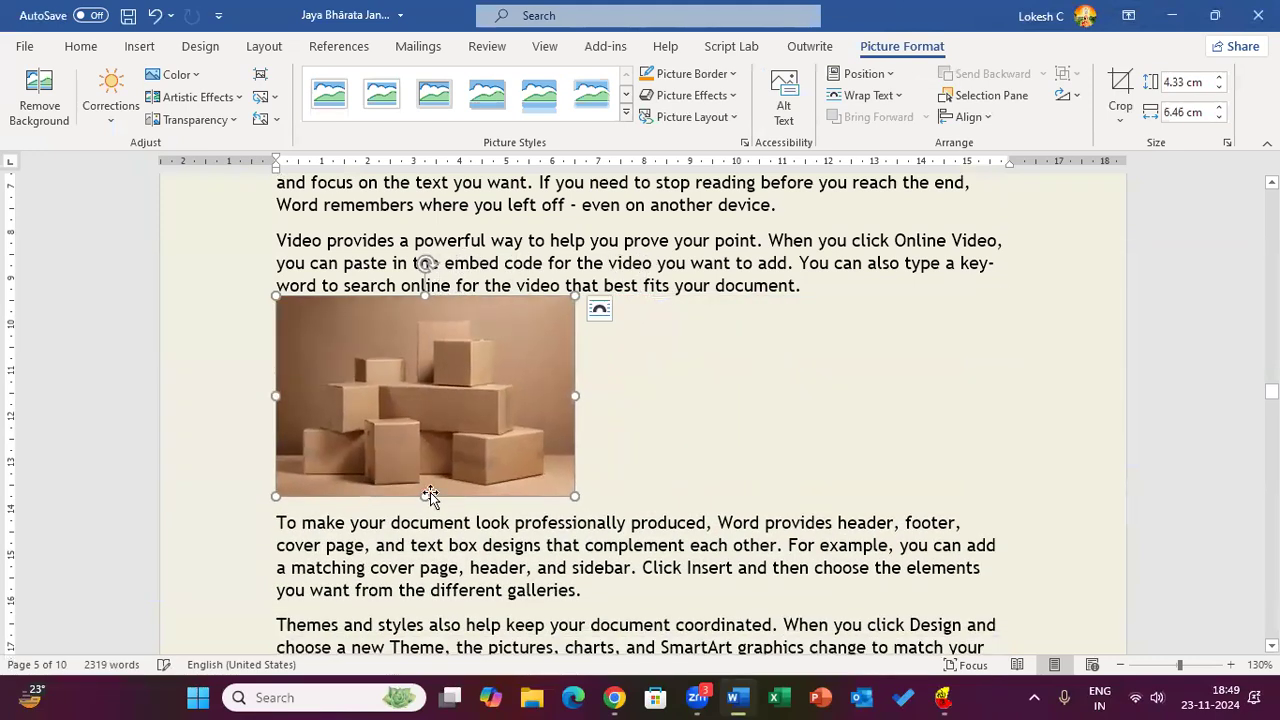
left_click(84, 46)
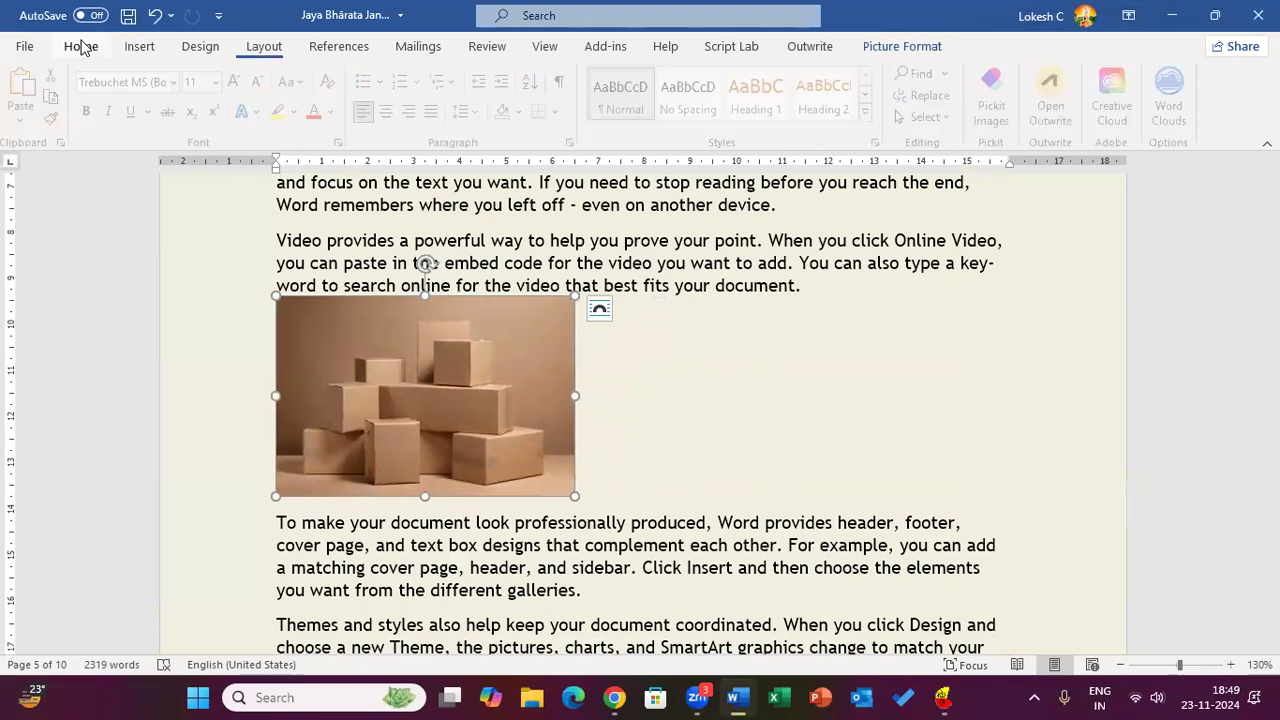
left_click(494, 440)
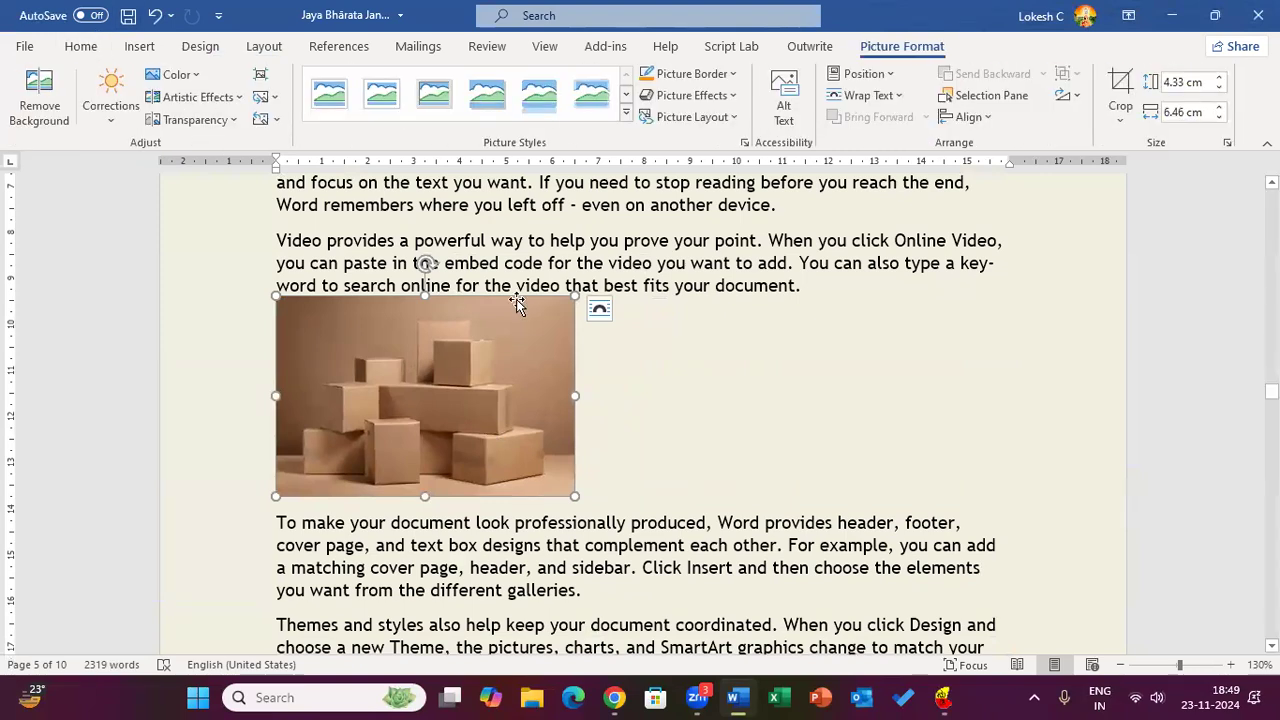
Set tight text wrapping for the boxes picture and move it to the right margin beside the "To make your document" paragraph.
left_click(599, 309)
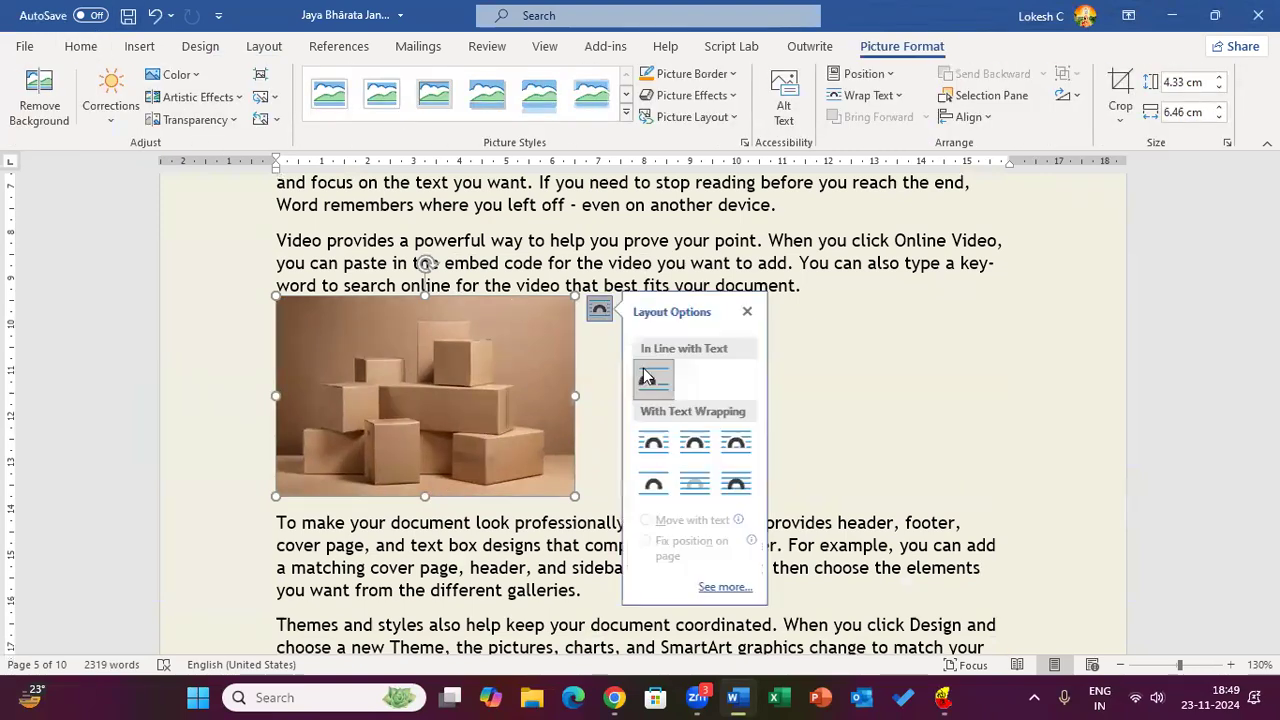
left_click(699, 443)
left_click_drag(406, 418, 889, 430)
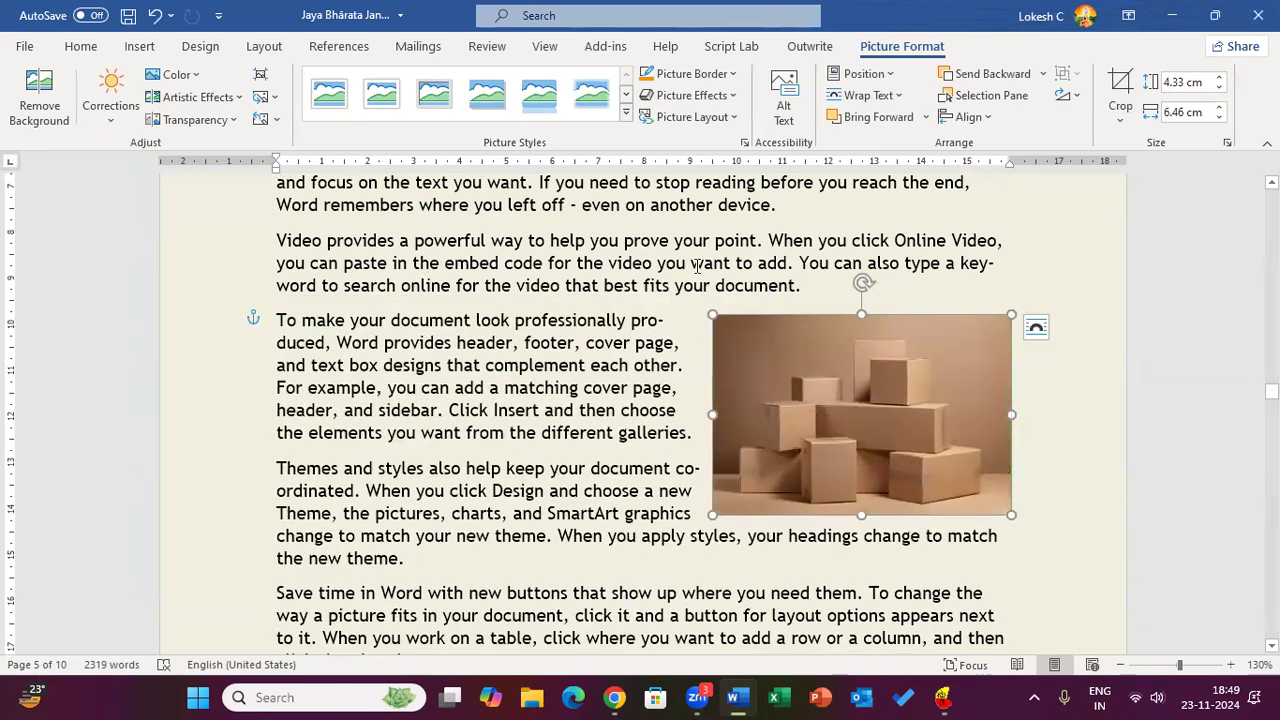
Insert a caption below the boxes picture with the default Figure label and number.
left_click(80, 46)
left_click(418, 46)
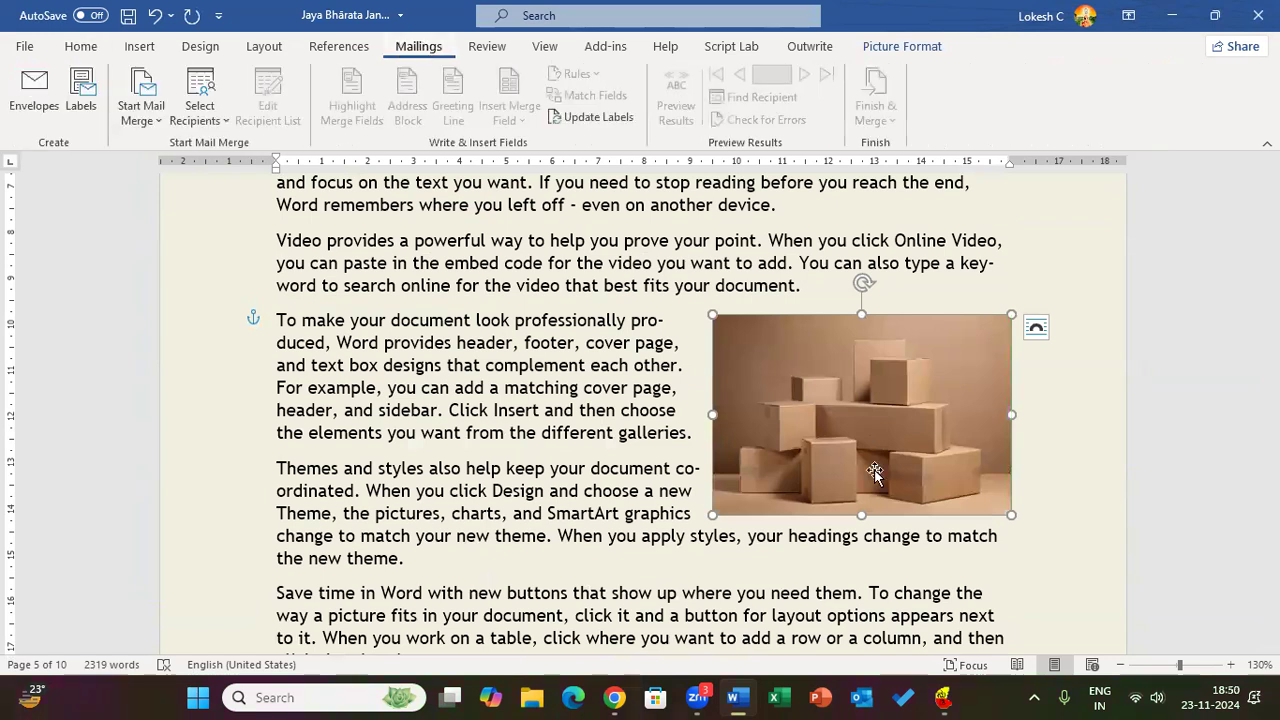
left_click(988, 528)
left_click(925, 434)
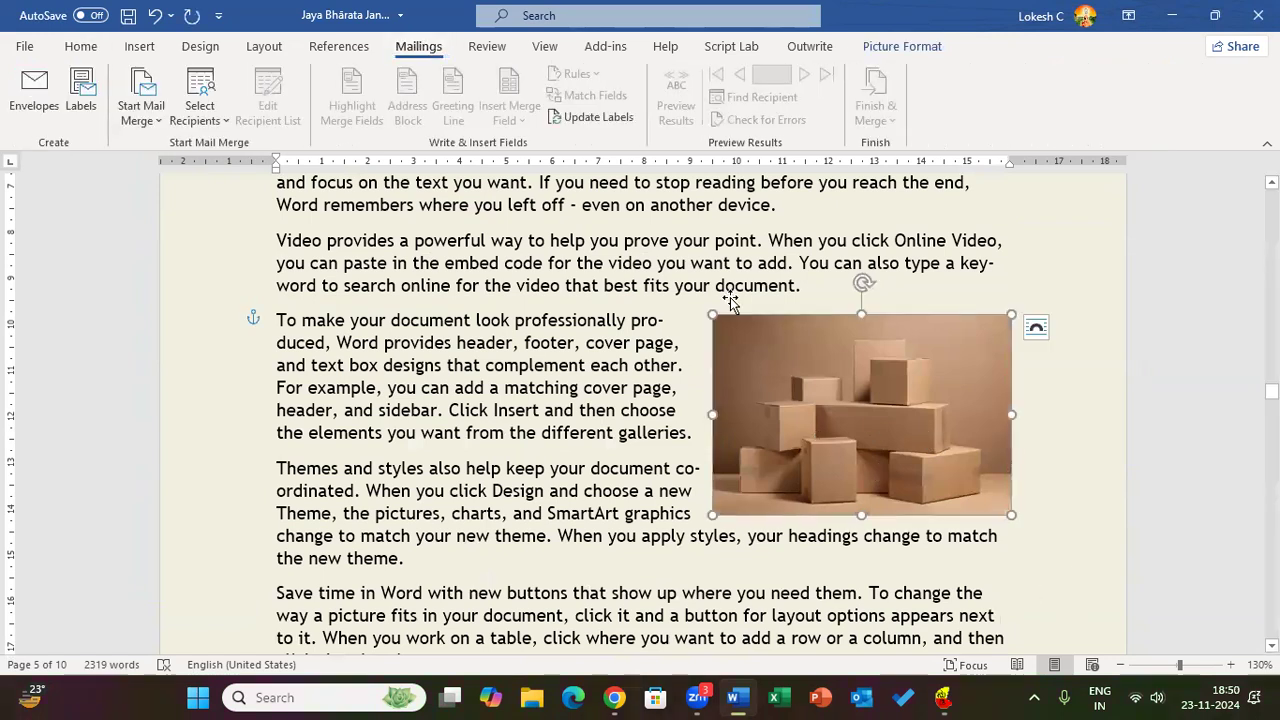
left_click(350, 46)
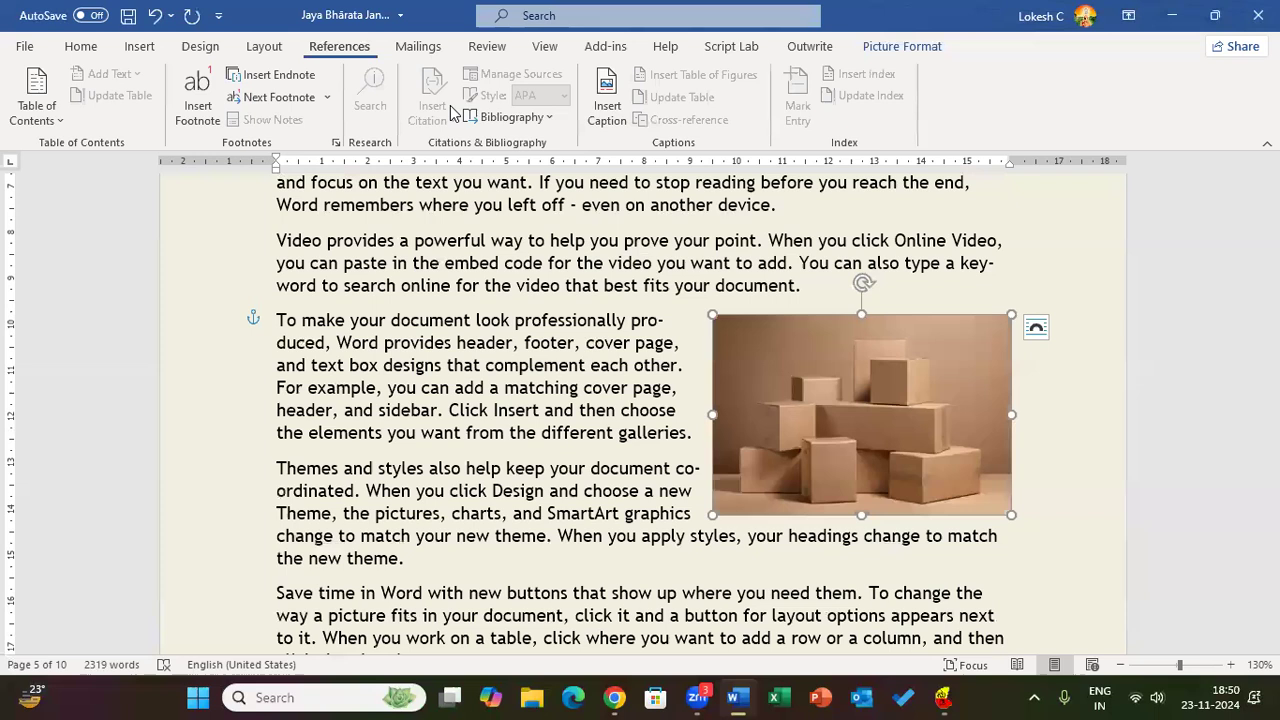
left_click(612, 128)
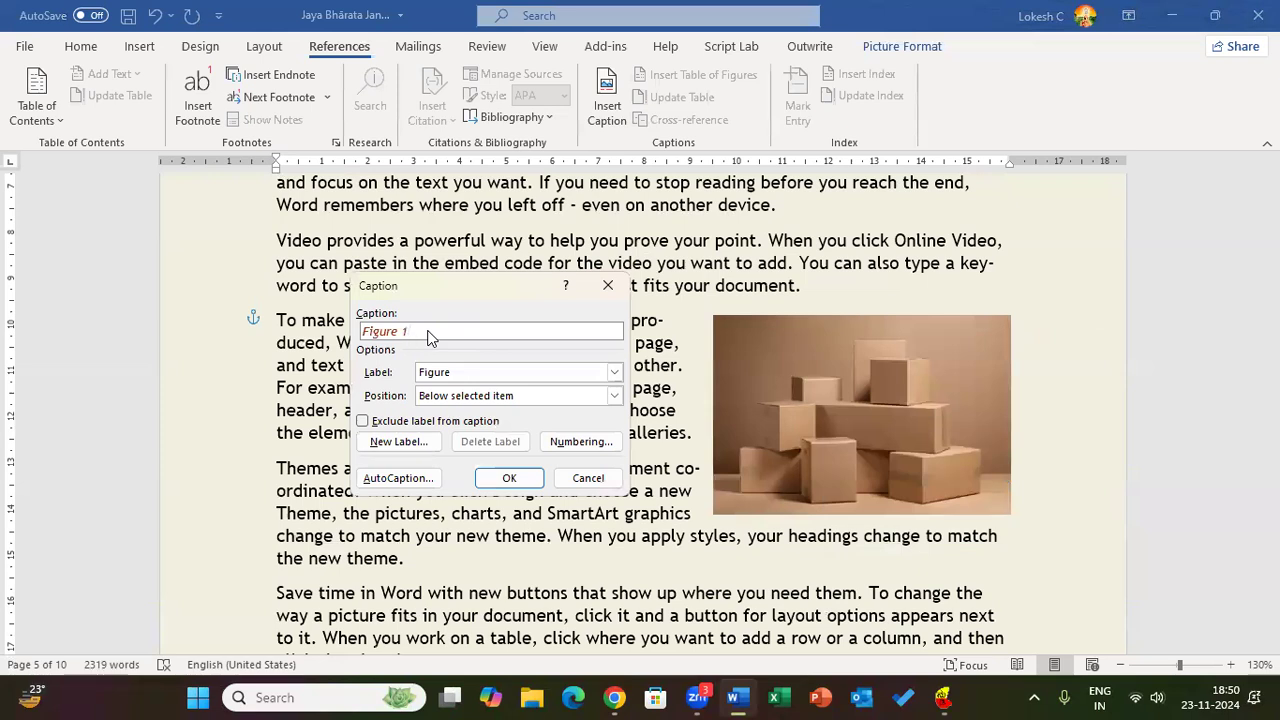
left_click(503, 478)
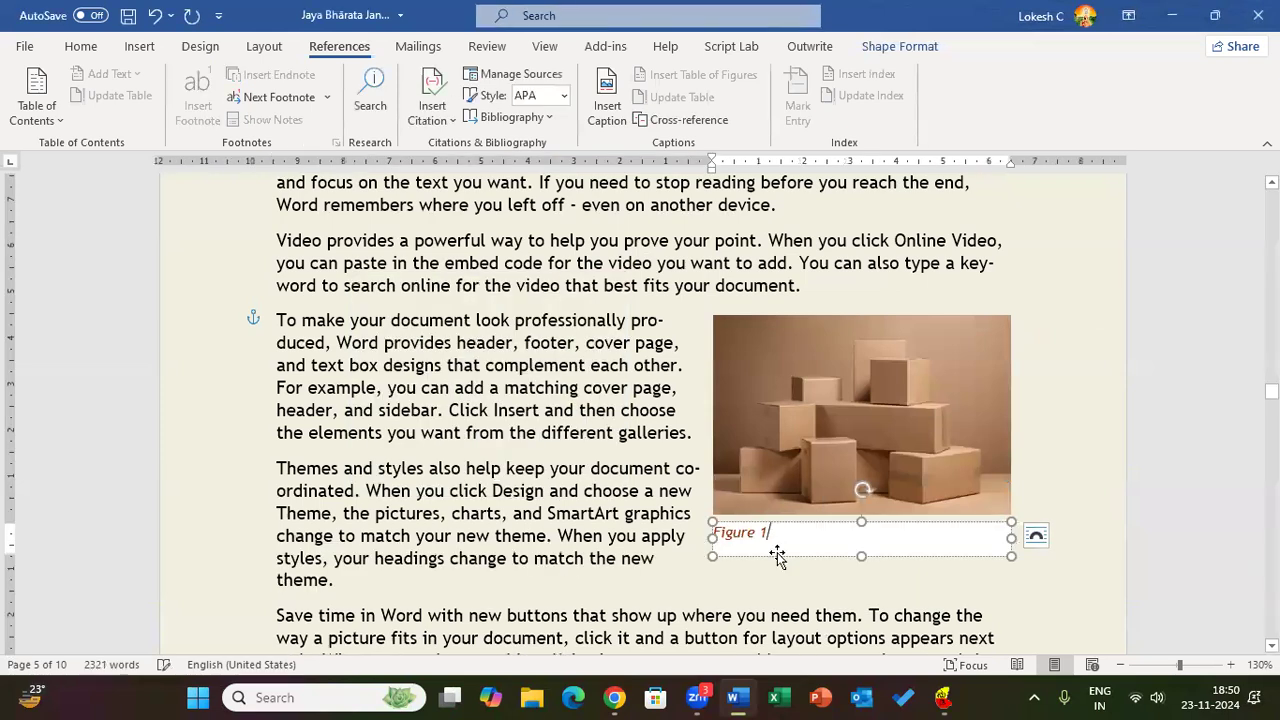
Replace the default text in the boxes picture's caption box with "ಚಿತ್ರ 3 - ಪಿರಮಿಡ್".
key("BackSpace")
key("BackSpace")
key("BackSpace")
key("BackSpace")
key("BackSpace")
key("BackSpace")
key("BackSpace")
key("BackSpace")
key("BackSpace")
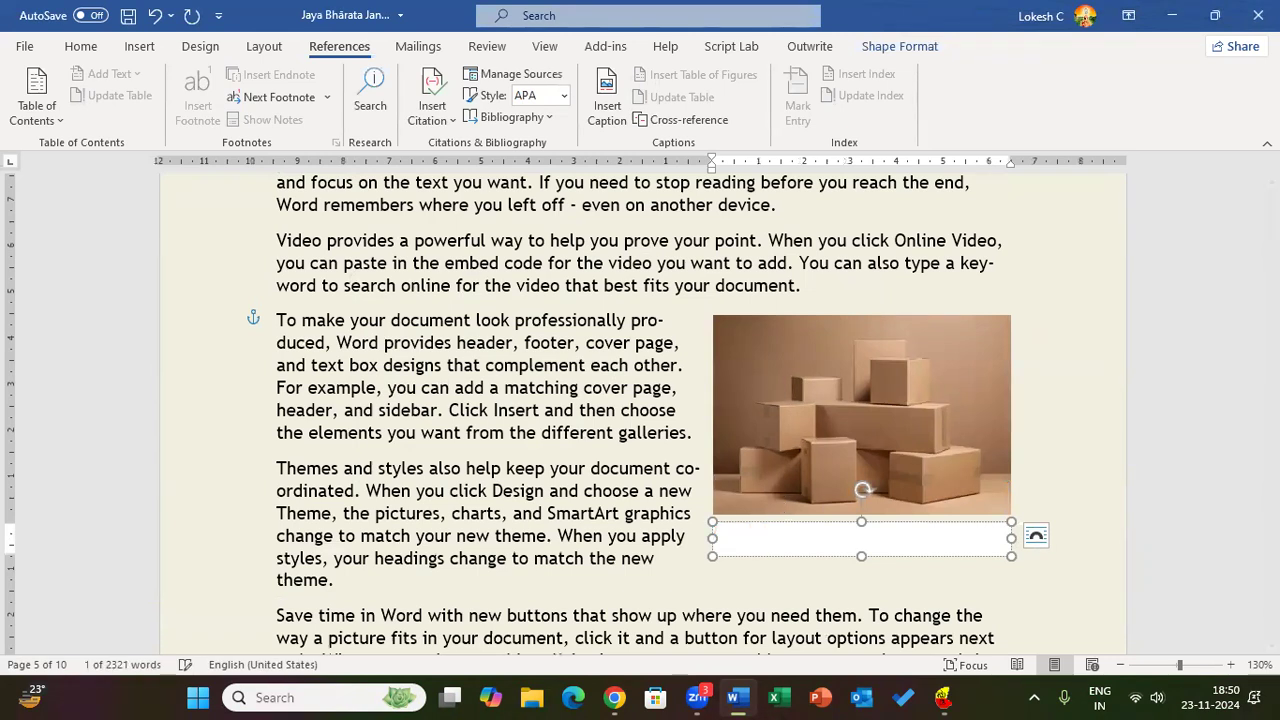
type("23")
type("ತ")
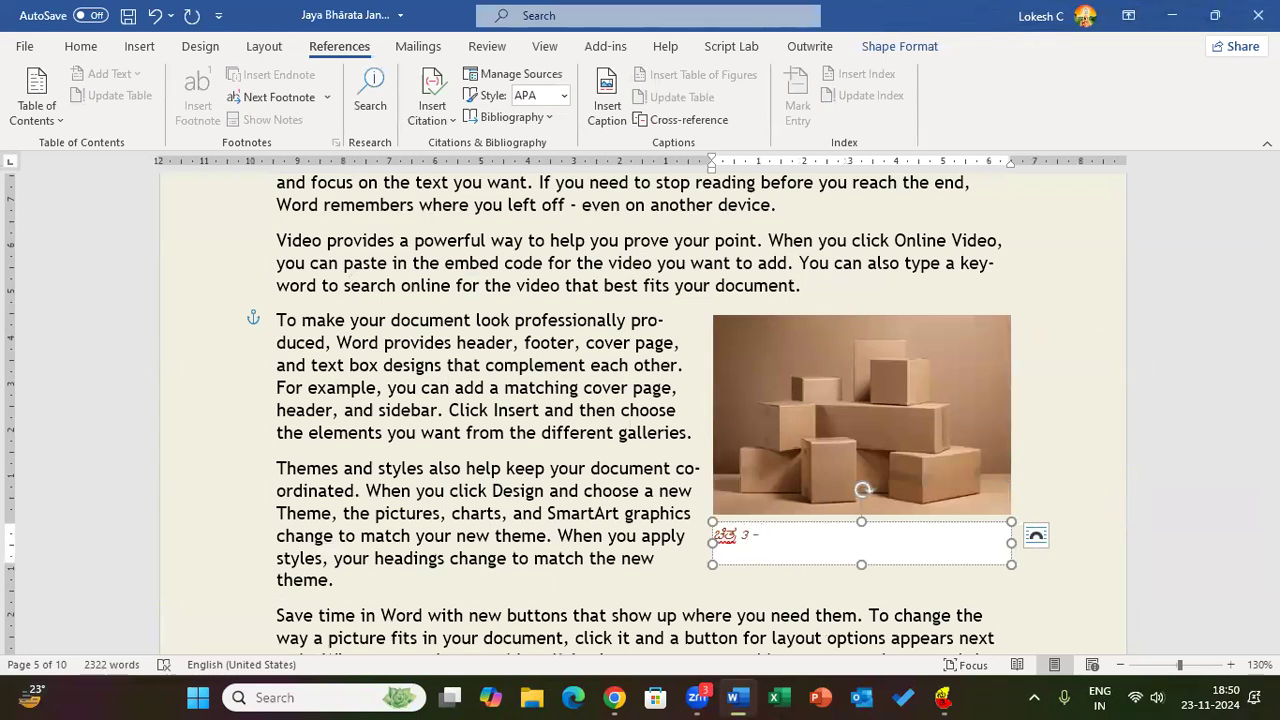
type("ಪಿರಮಿಡ್")
Center the boxes picture's caption text in its box and return to the body text.
left_click(80, 46)
left_click(392, 111)
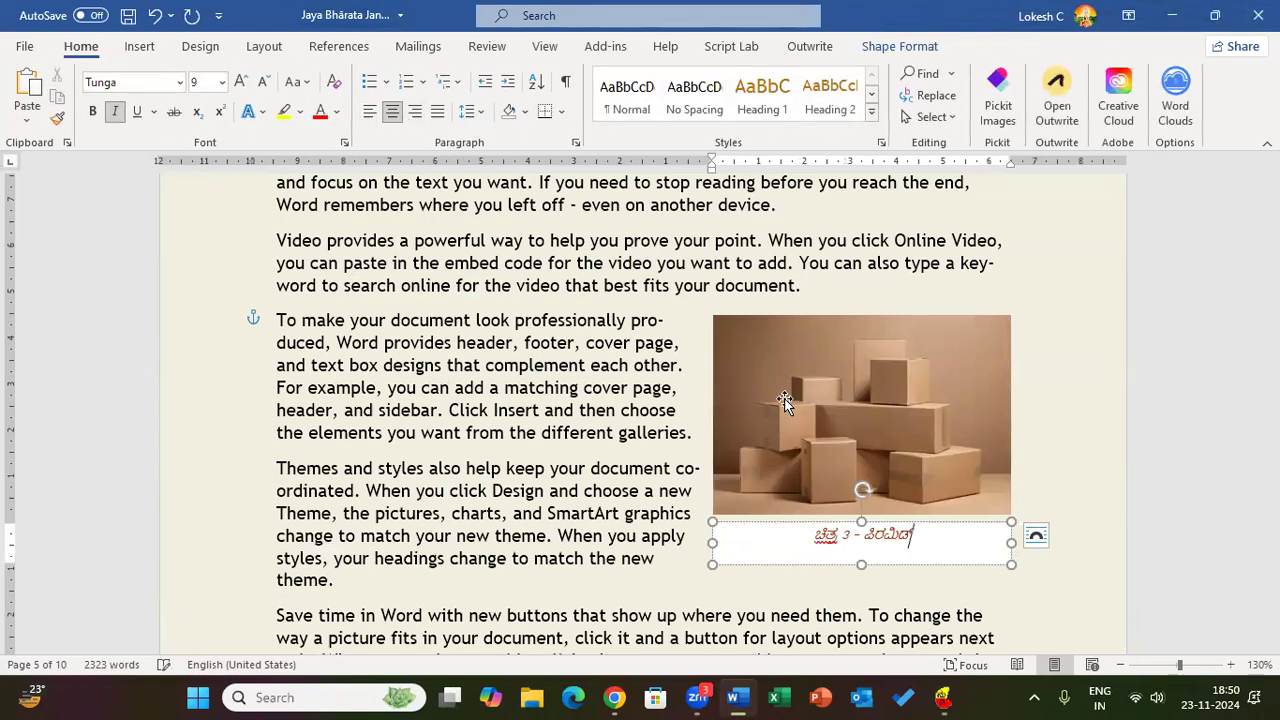
left_click(940, 615)
left_click(560, 452)
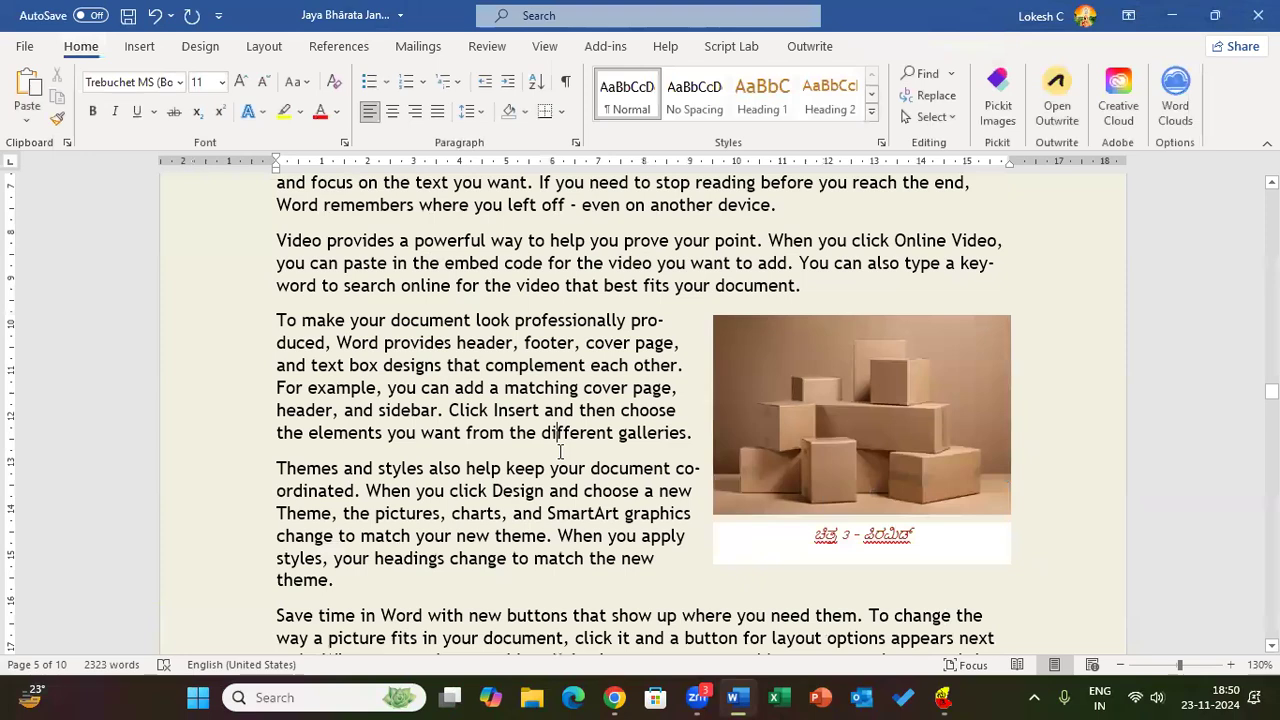
Review the captioned pictures on the earlier pages and place the insertion point at the document's end, below the last bibliography.
scroll(560, 452, "up", 20)
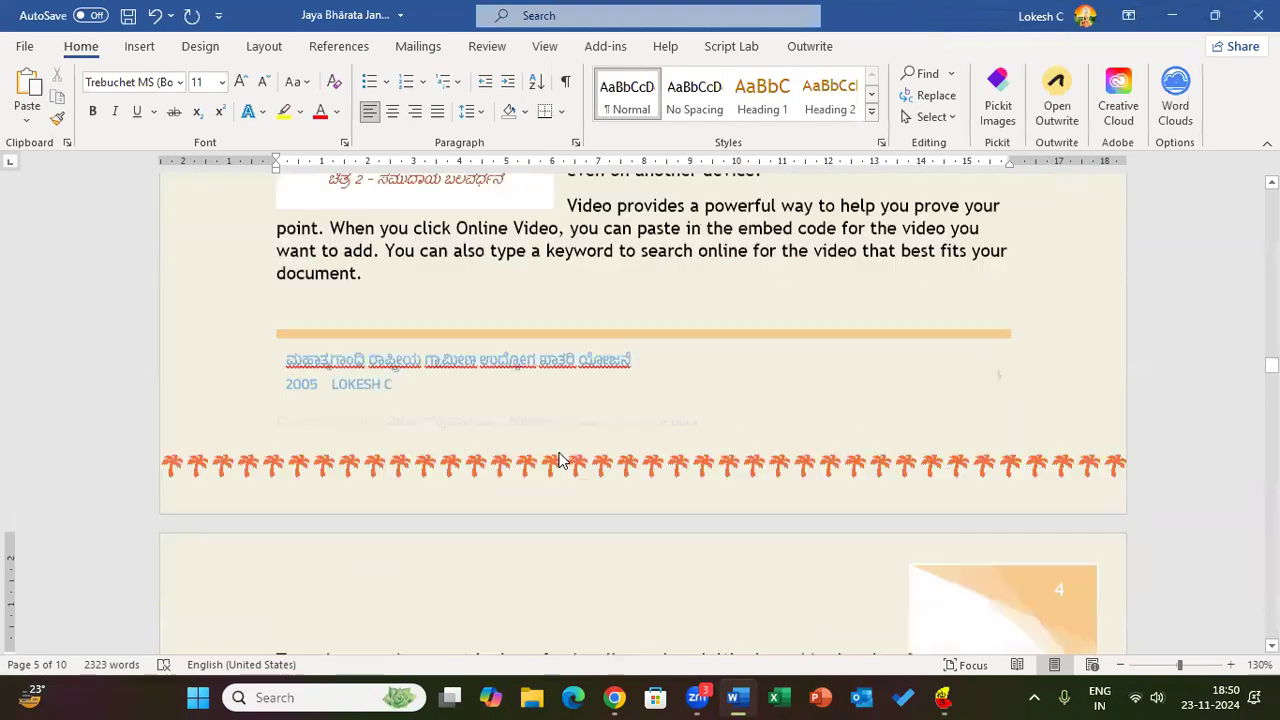
scroll(560, 452, "down", 3)
scroll(560, 452, "up", 10)
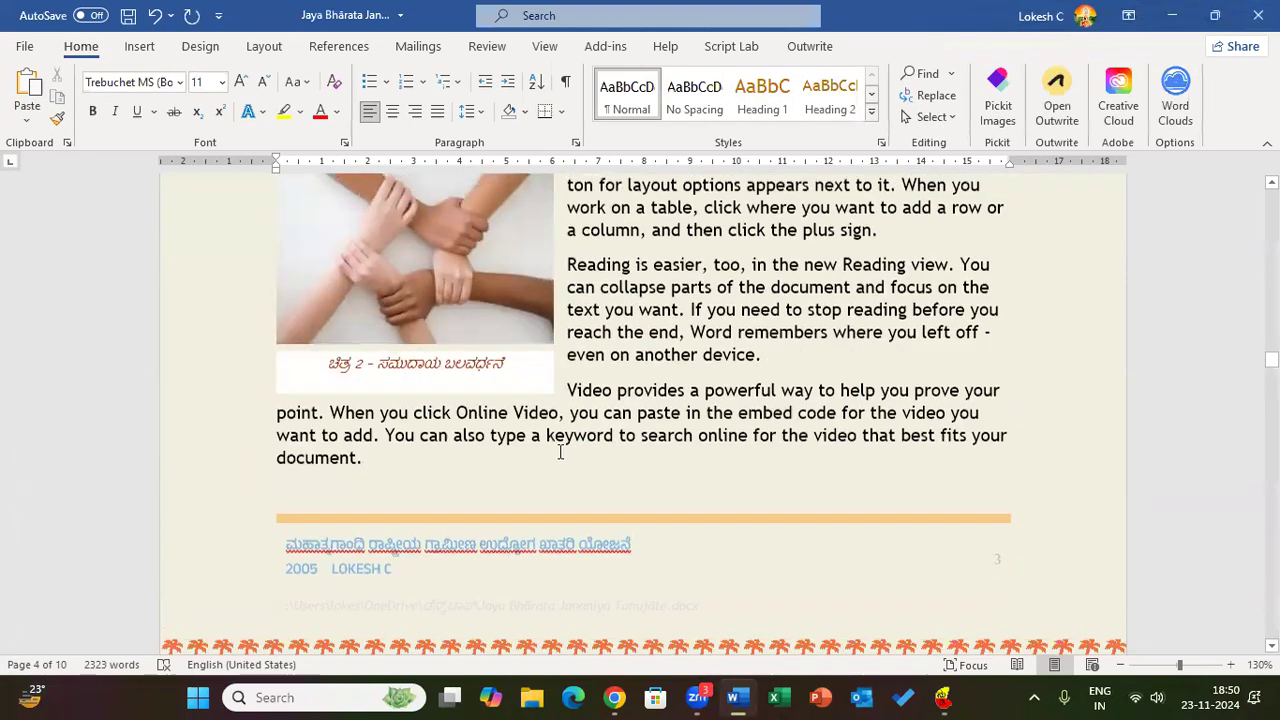
scroll(560, 452, "up", 5)
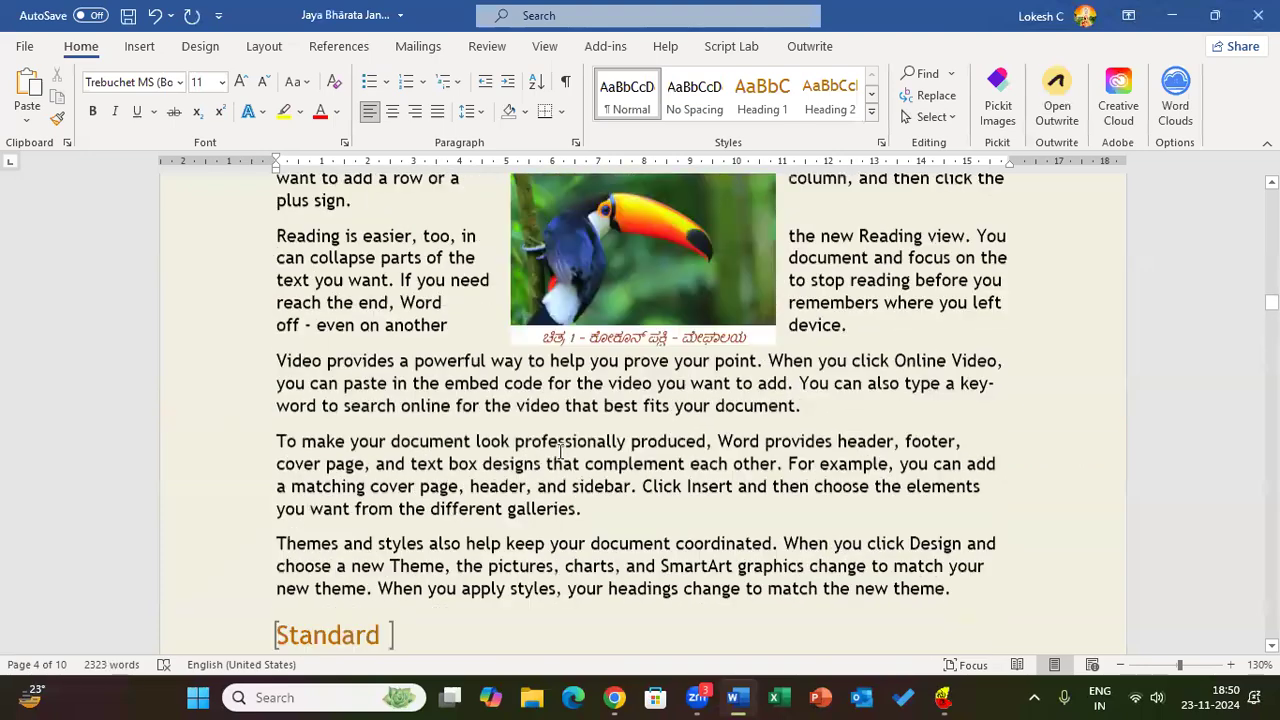
scroll(560, 452, "down", 8)
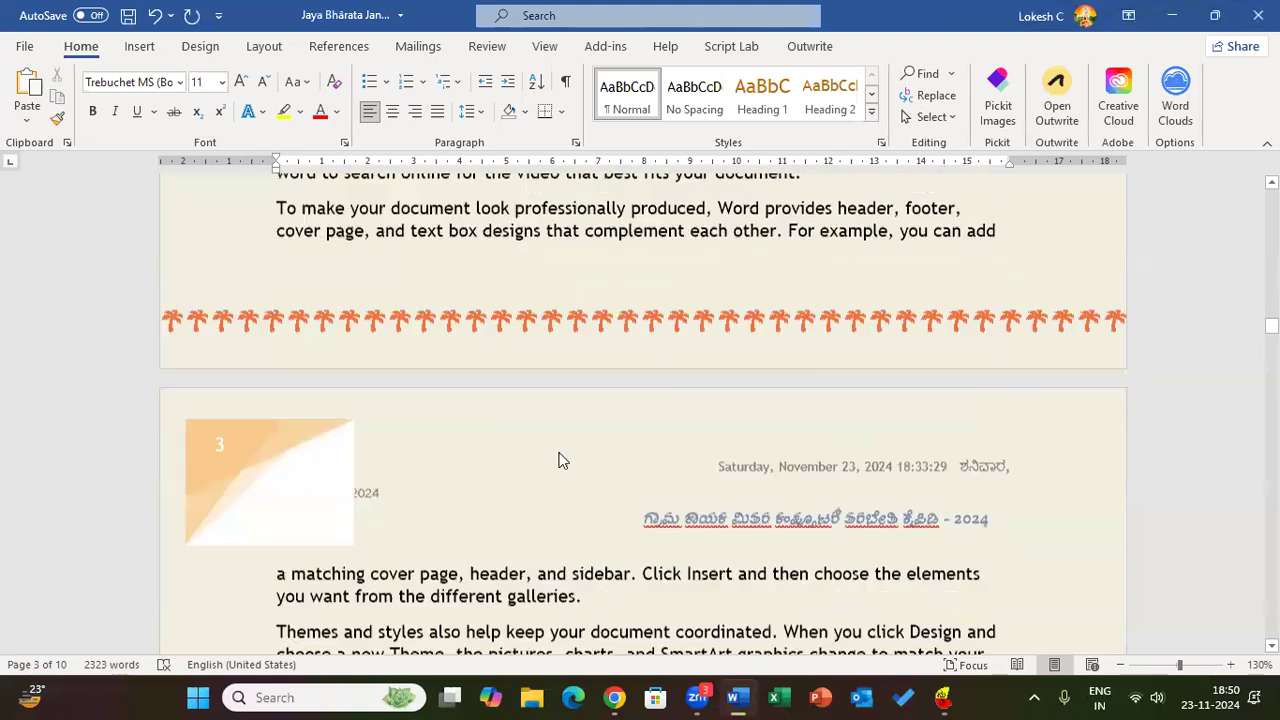
left_click(568, 434)
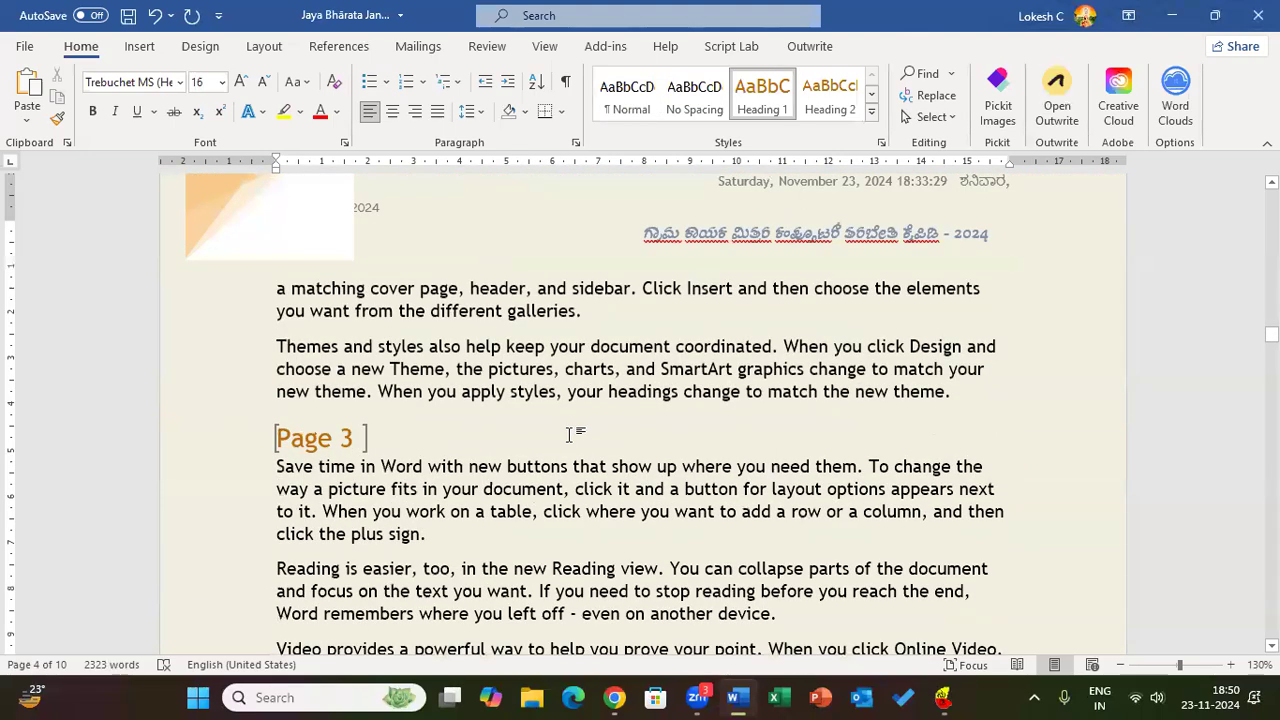
key("ctrl+End")
type("Bibliography Karantha Shivarama Mookajjiya Kanasugalu [Interview]. - April 15, 1995. Kuvempu Kanooru Heggadathi [ಪುಸ್ತಕ]. - Shivamogga : Pakshikashi Prakashana, 1981.")
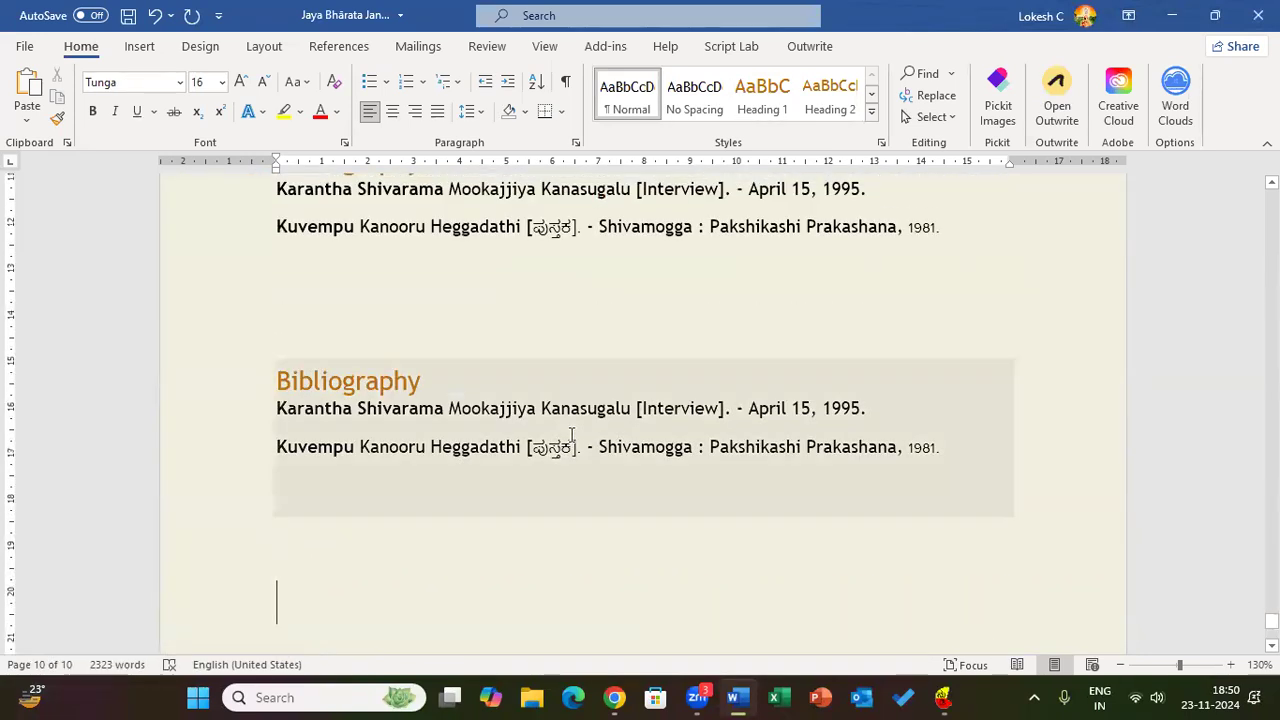
key("BackSpace")
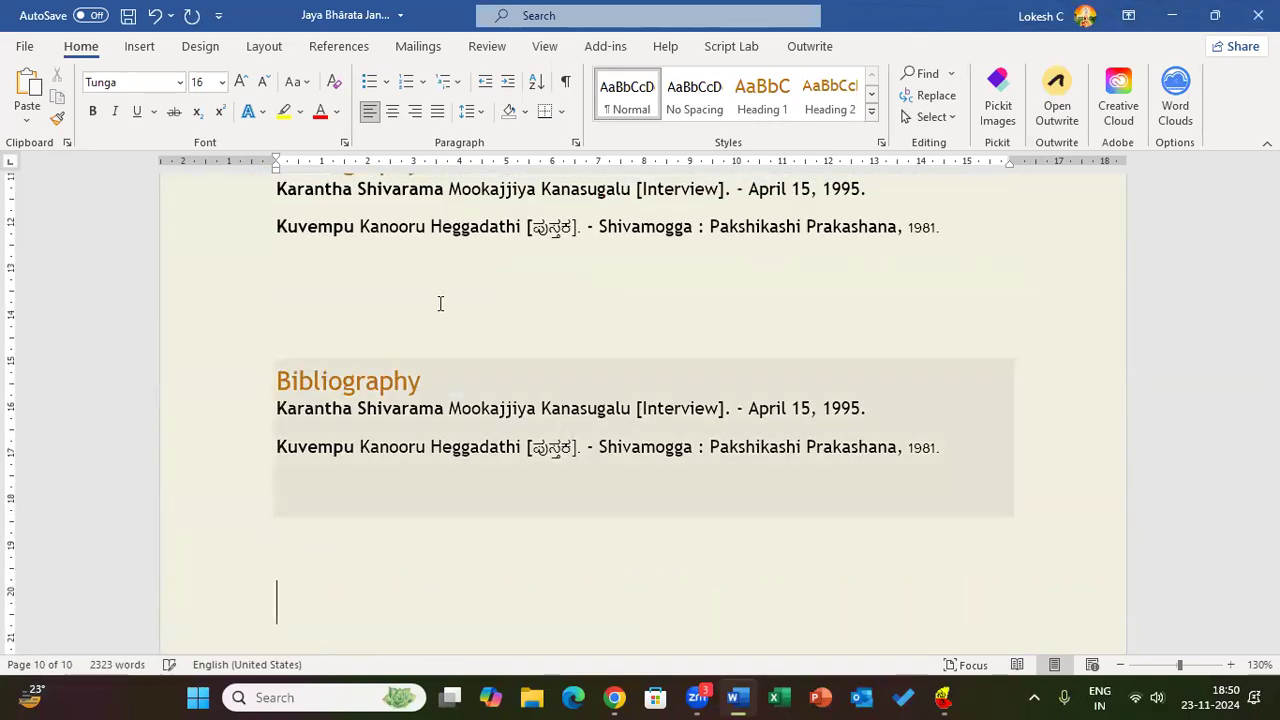
Try inserting a table of figures below the last bibliography with a dotted tab leader, From template format and Figure caption label, and undo it.
left_click(354, 46)
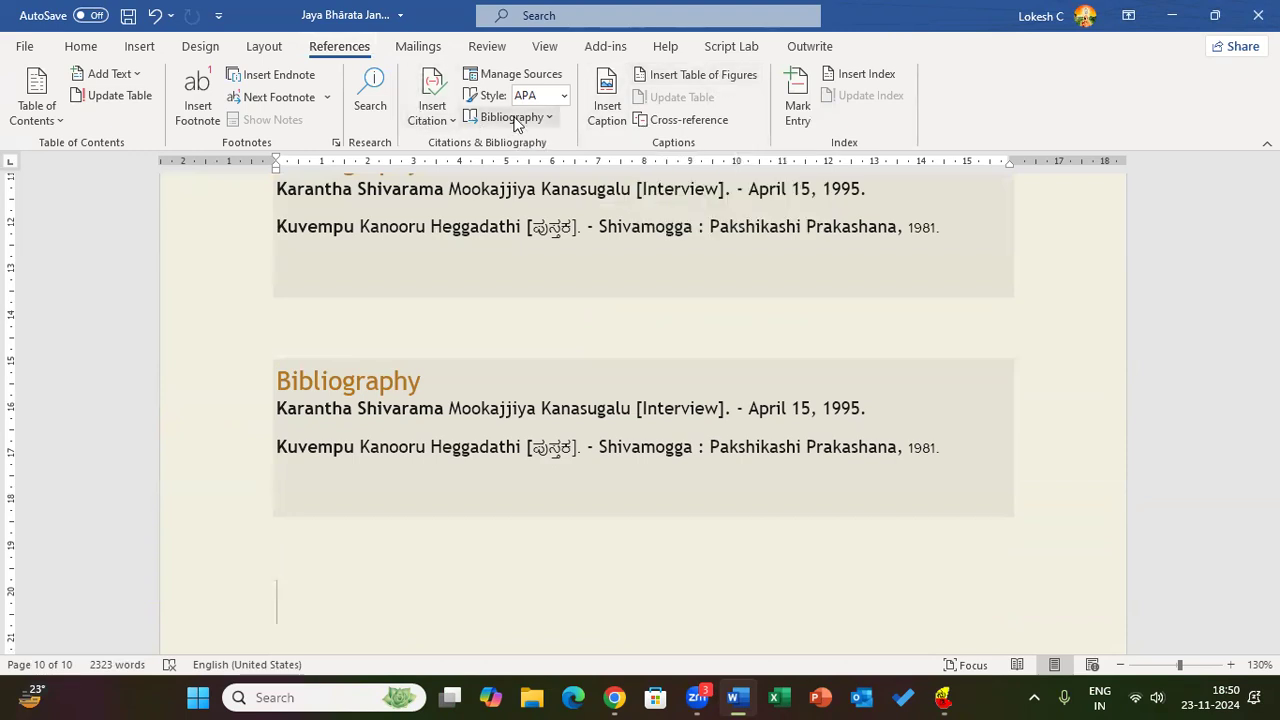
left_click(688, 79)
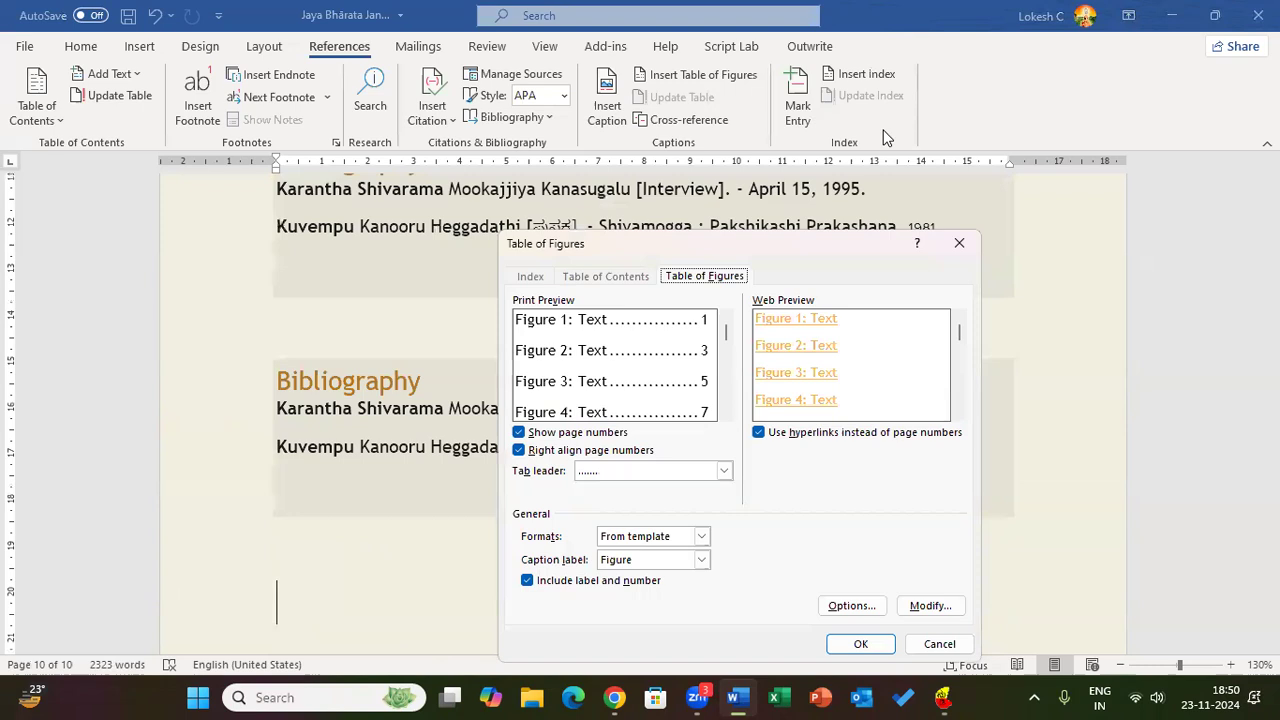
left_click_drag(853, 249, 896, 251)
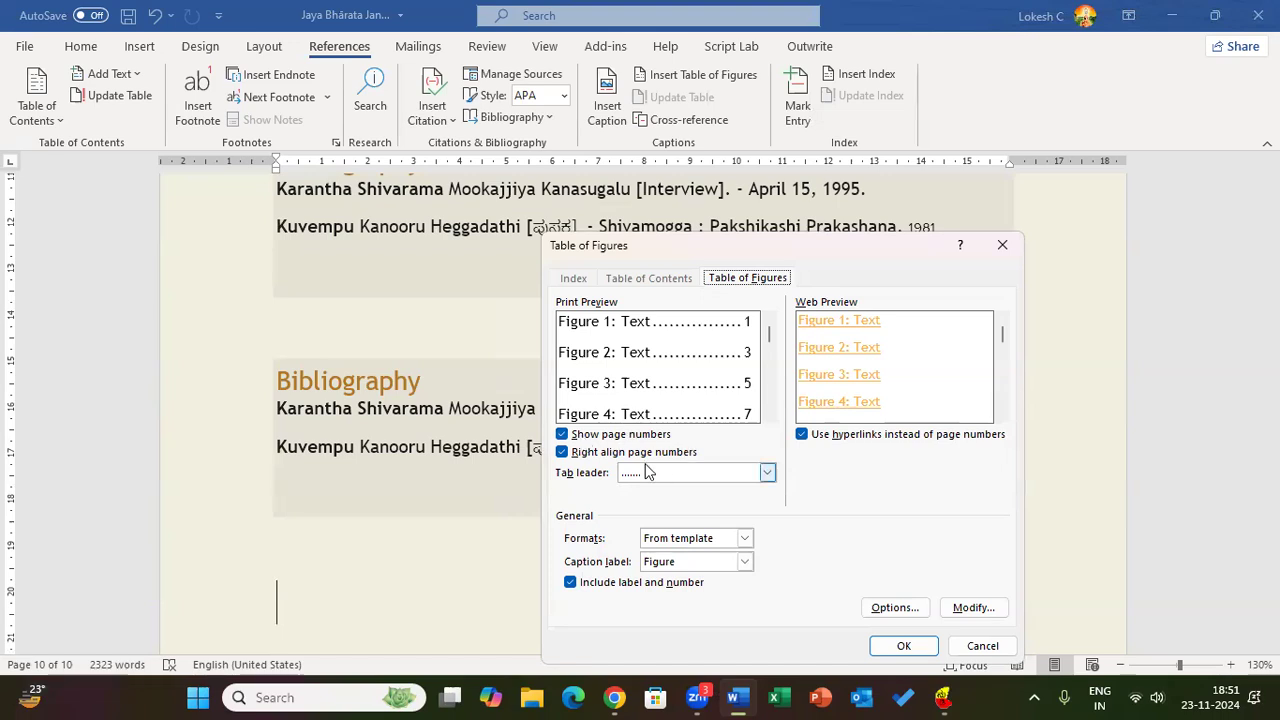
left_click(768, 473)
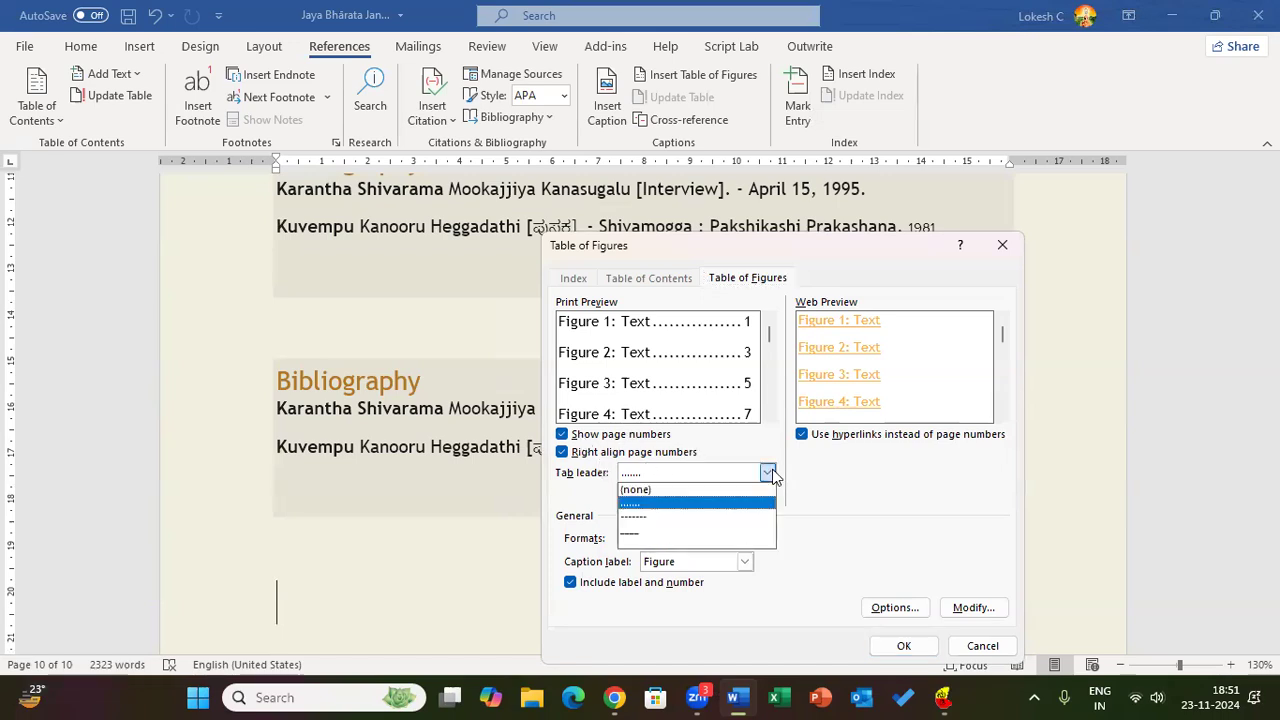
left_click(710, 505)
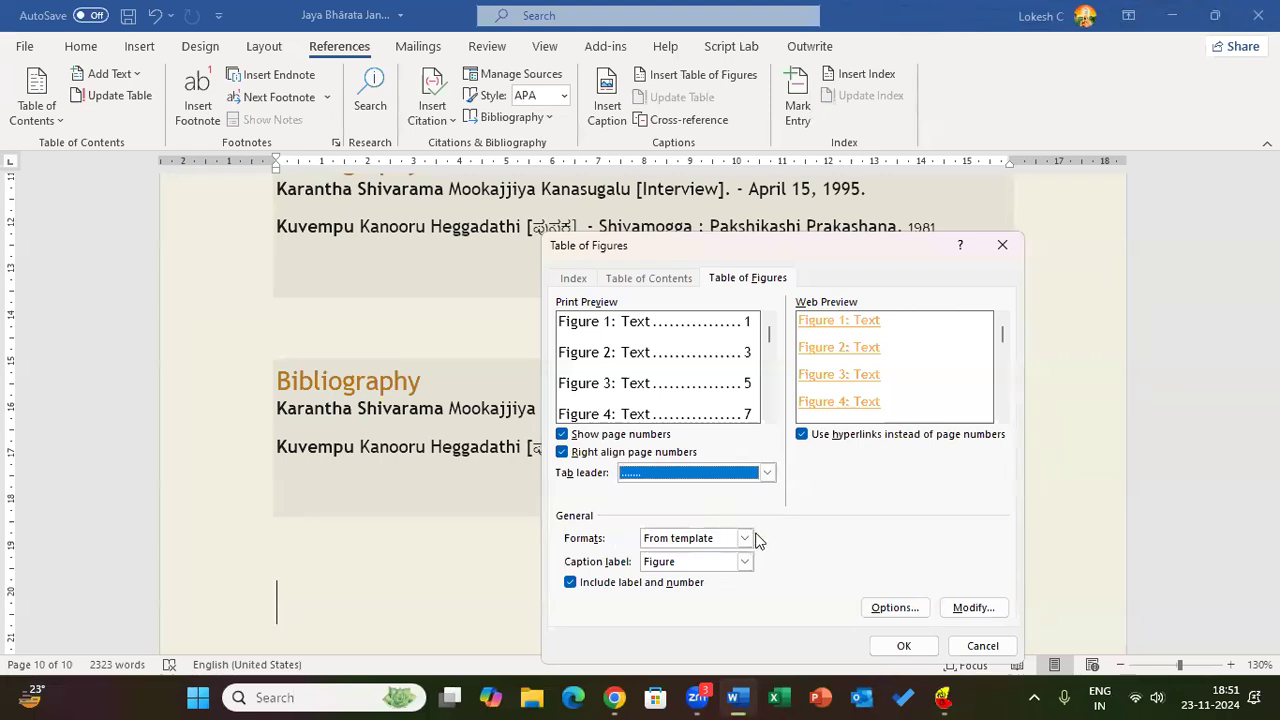
left_click(751, 540)
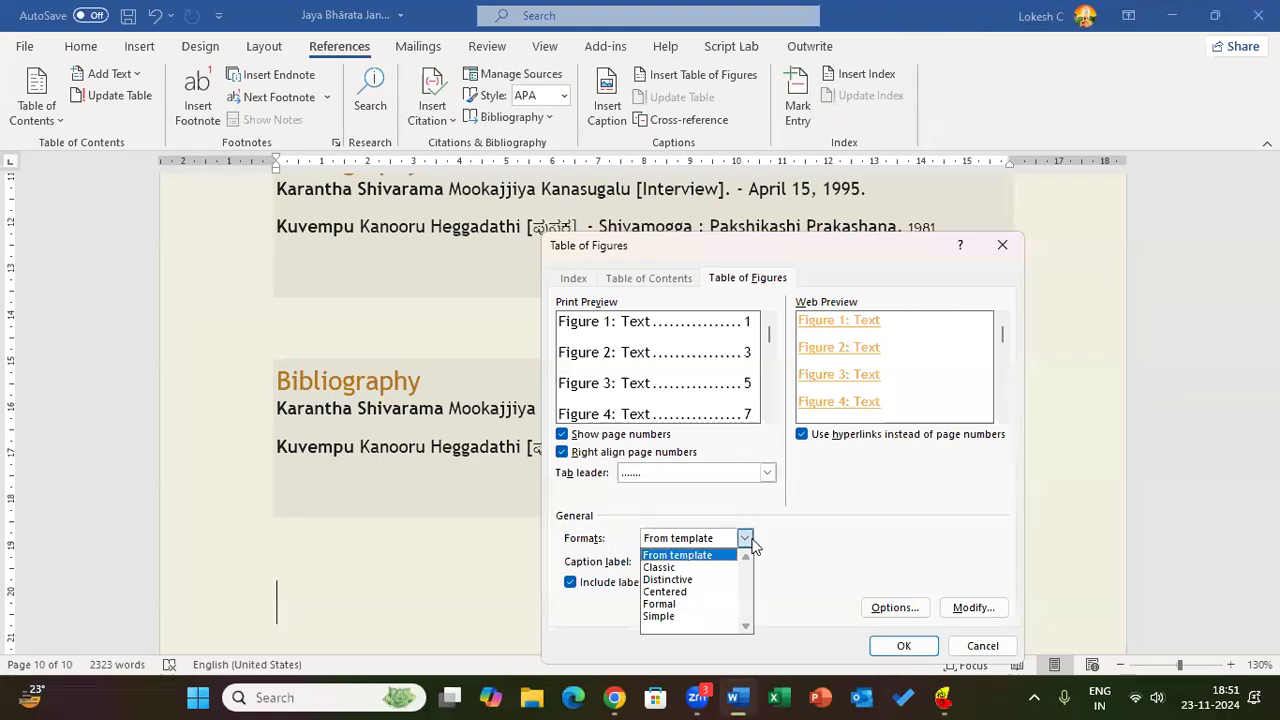
left_click(751, 542)
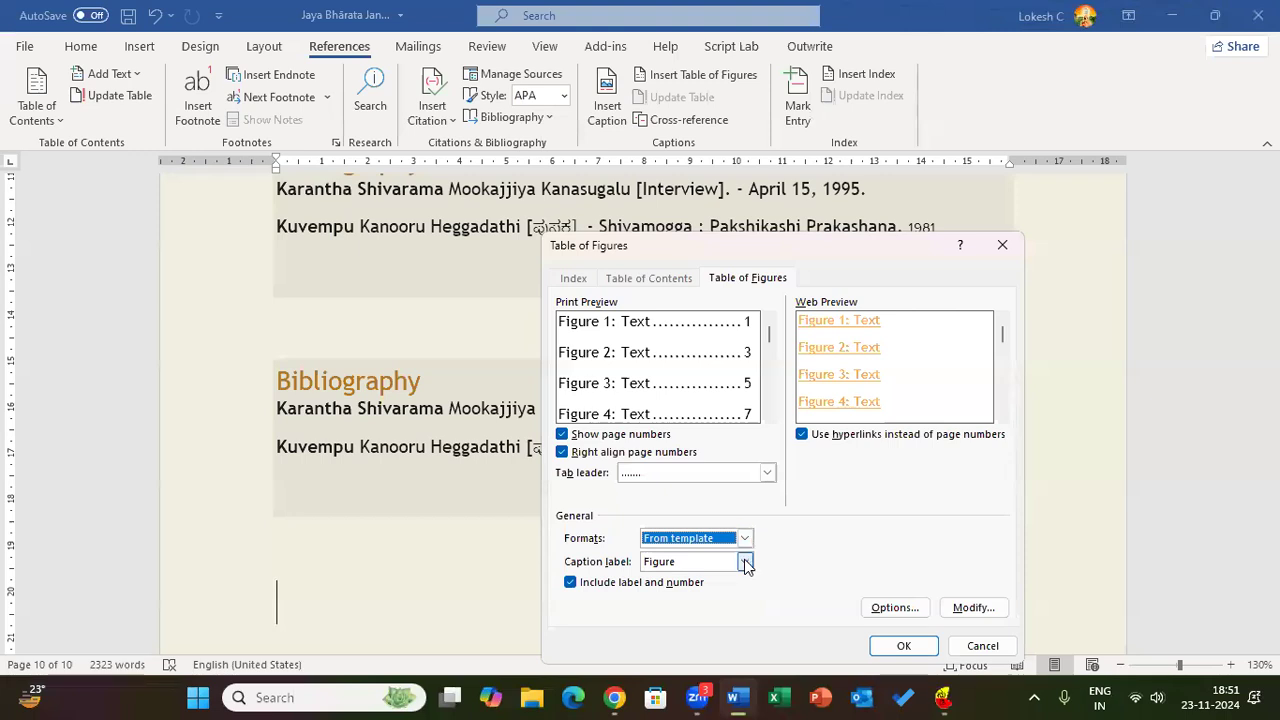
left_click(745, 565)
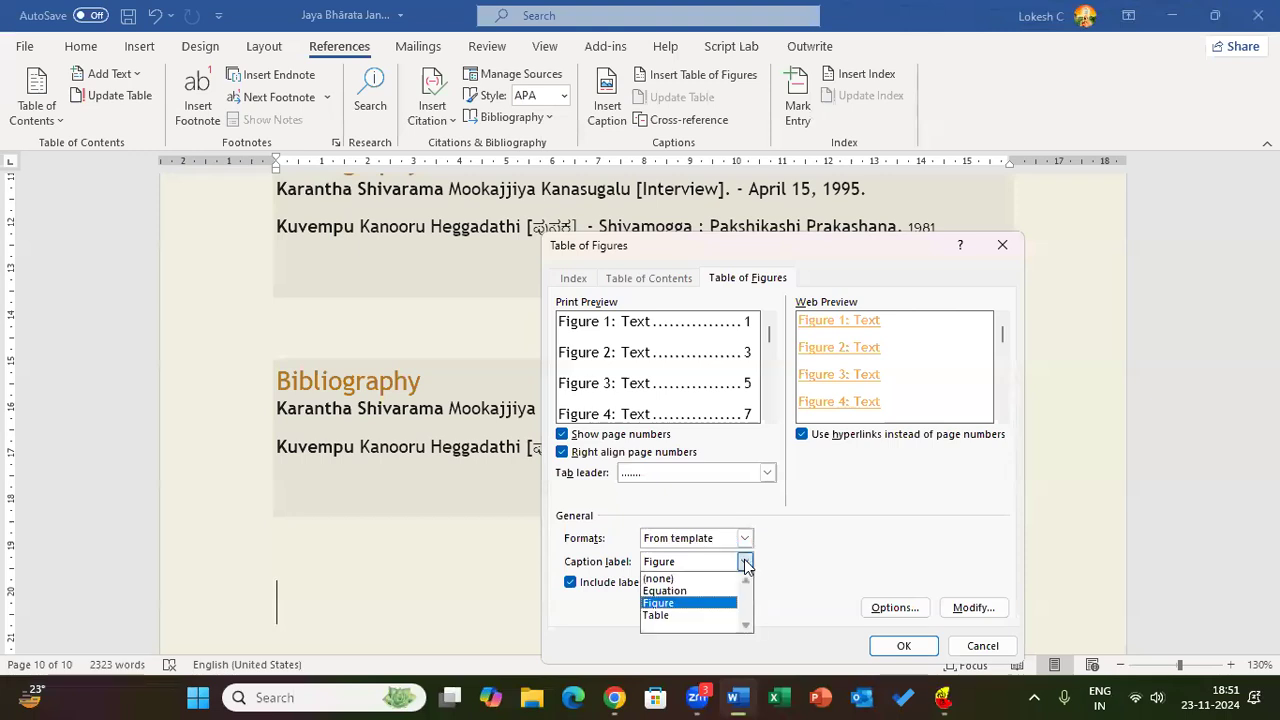
left_click(745, 565)
left_click(745, 565)
left_click(745, 565)
left_click(903, 645)
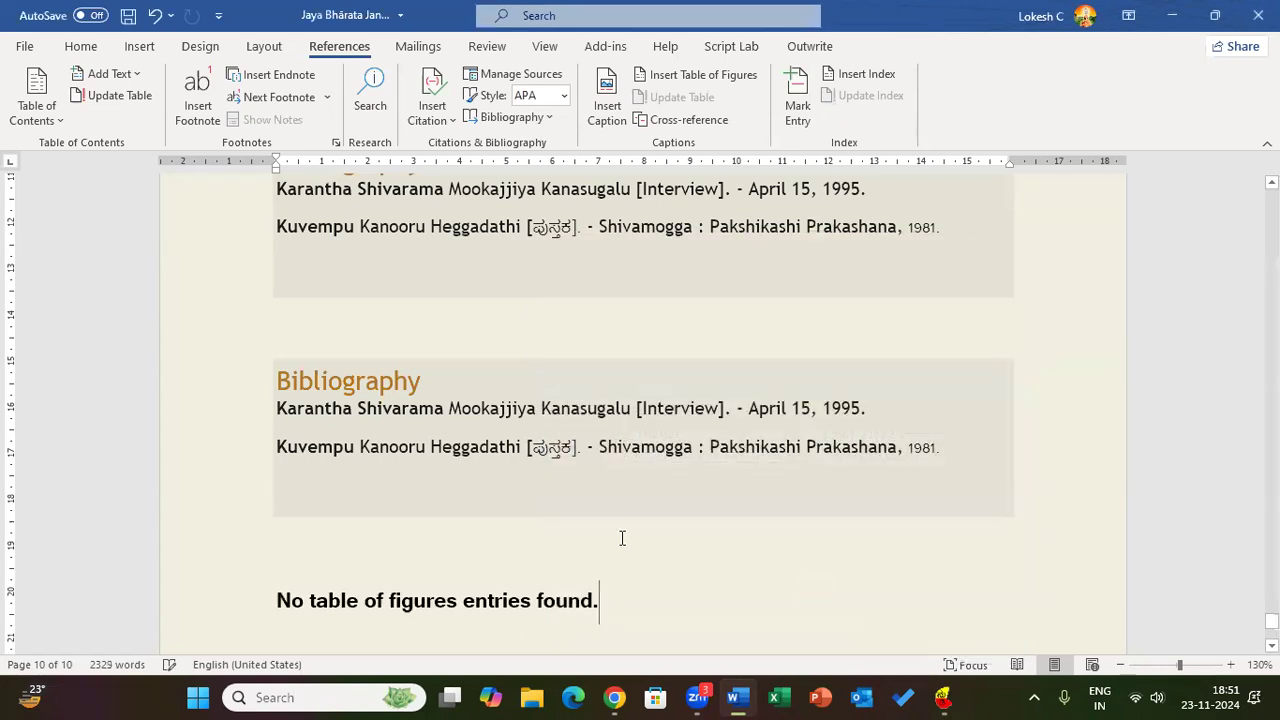
scroll(622, 538, "down", 2)
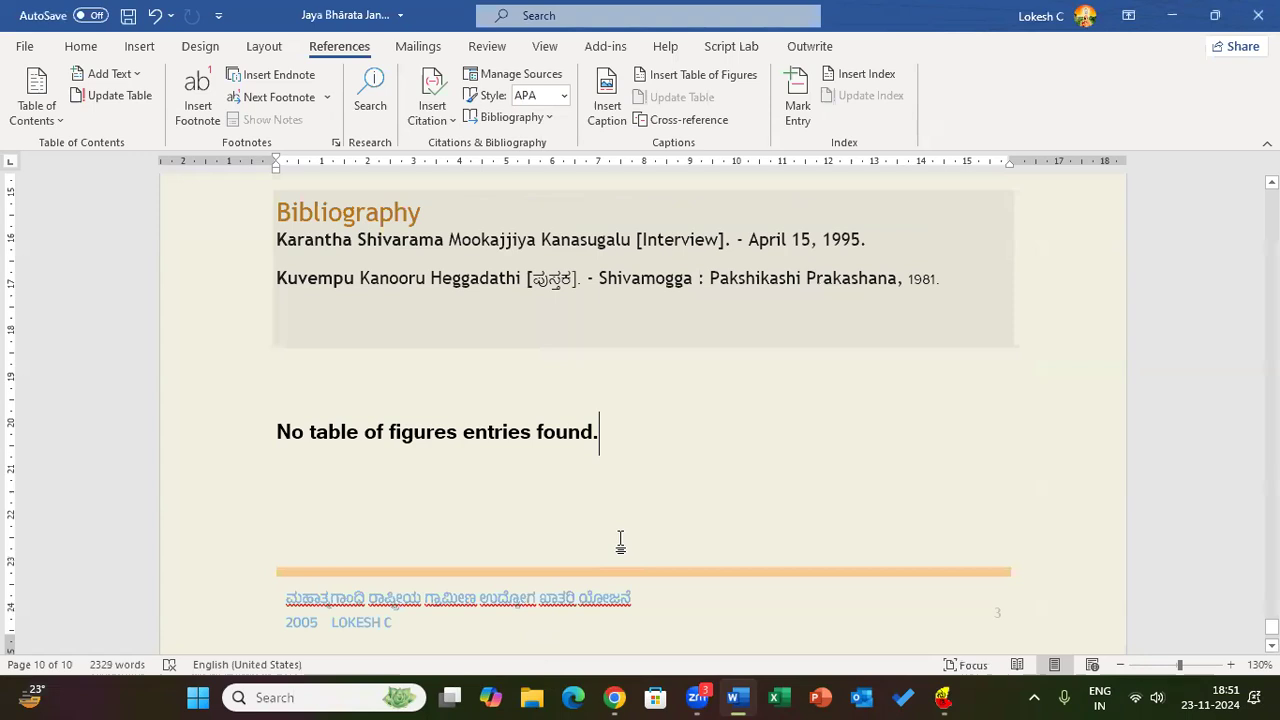
key("ctrl+z")
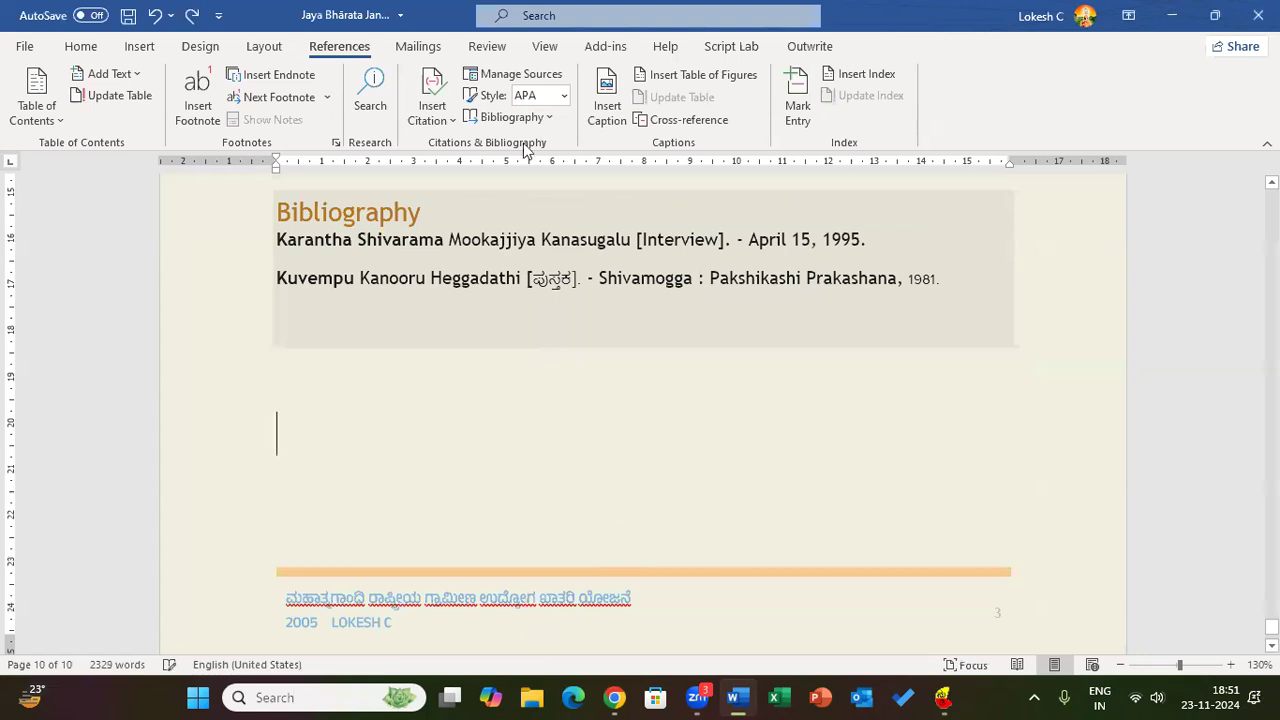
Insert a table of figures at the document's end, built from the Caption style with labels and numbers included.
left_click(688, 76)
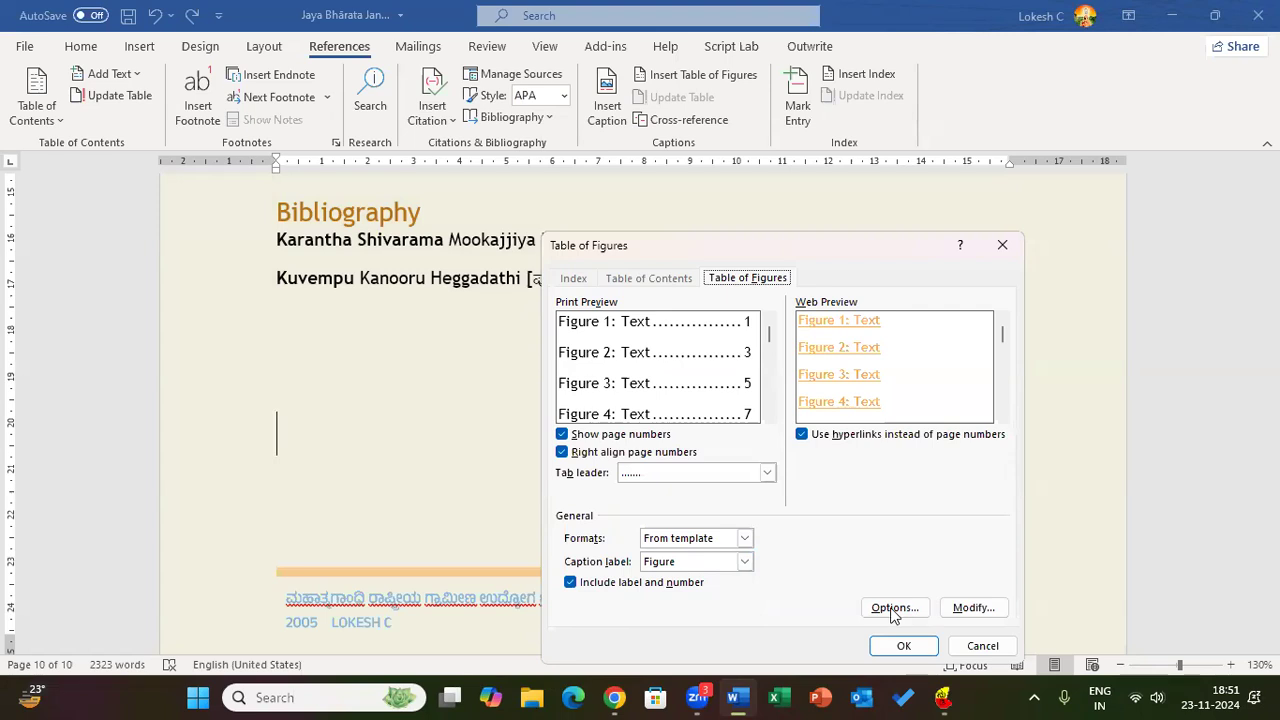
left_click(570, 583)
left_click(572, 587)
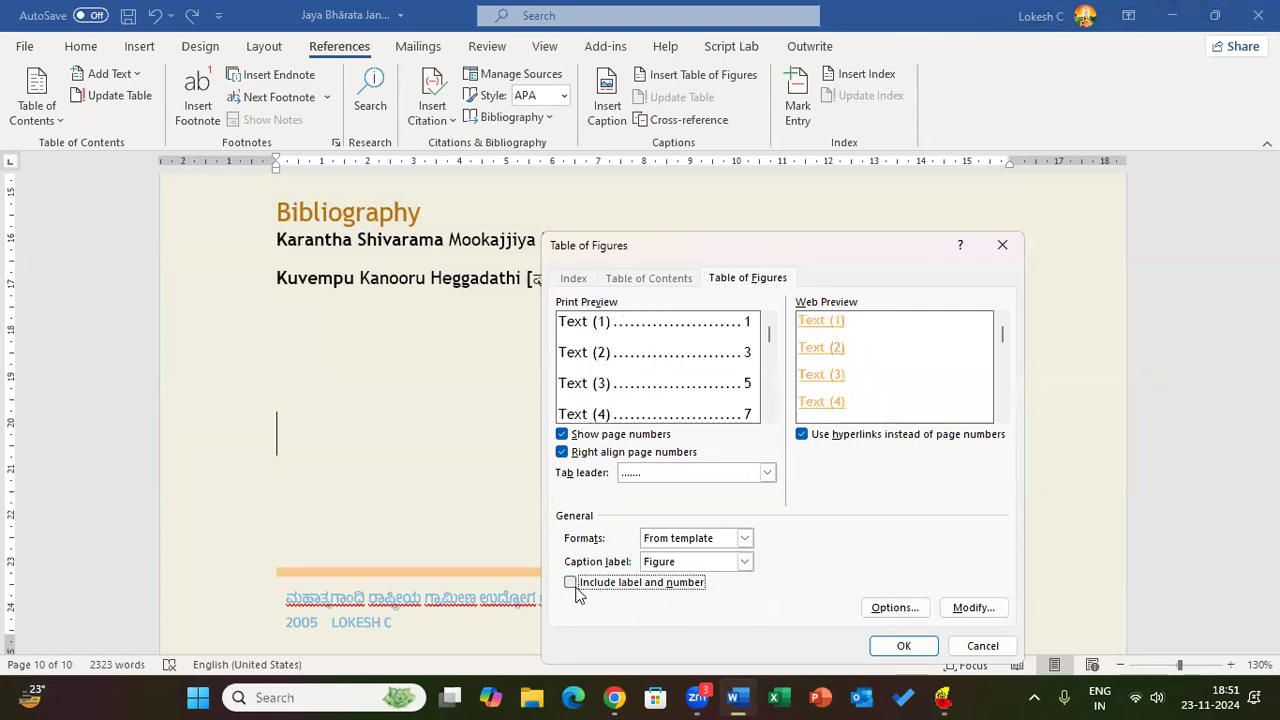
left_click(892, 607)
left_click_drag(629, 260, 683, 346)
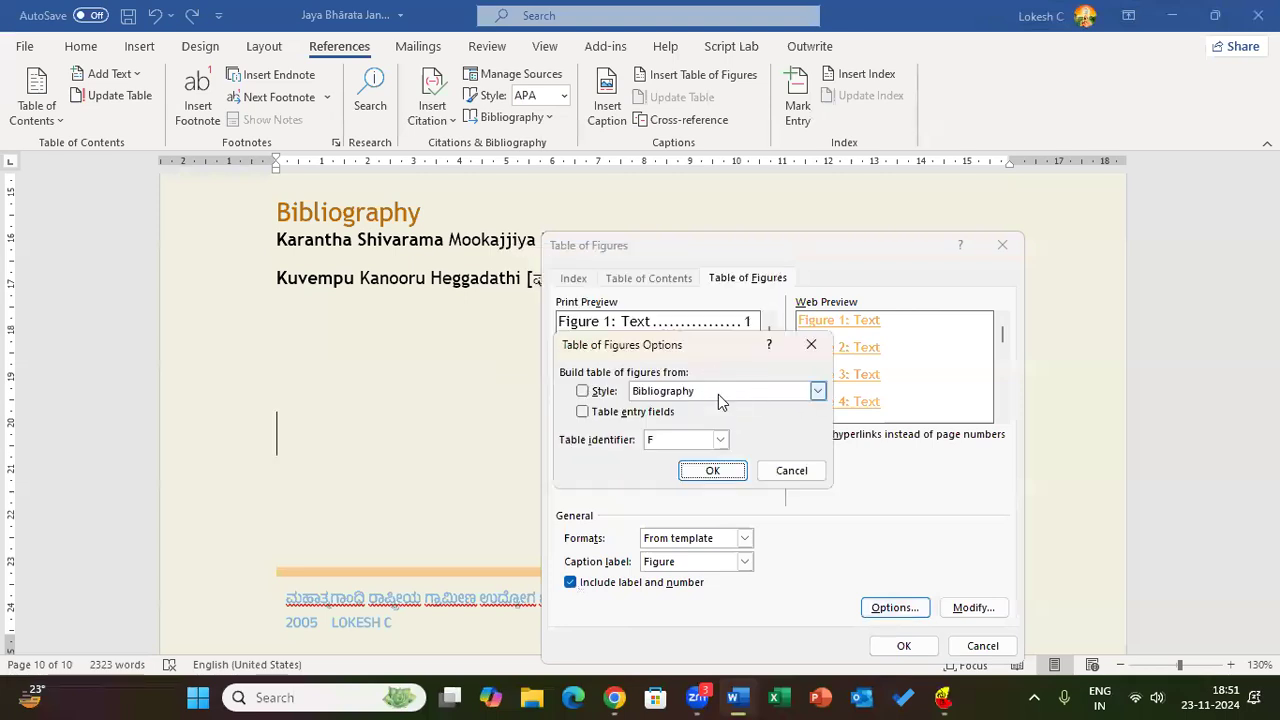
left_click(583, 392)
left_click(817, 392)
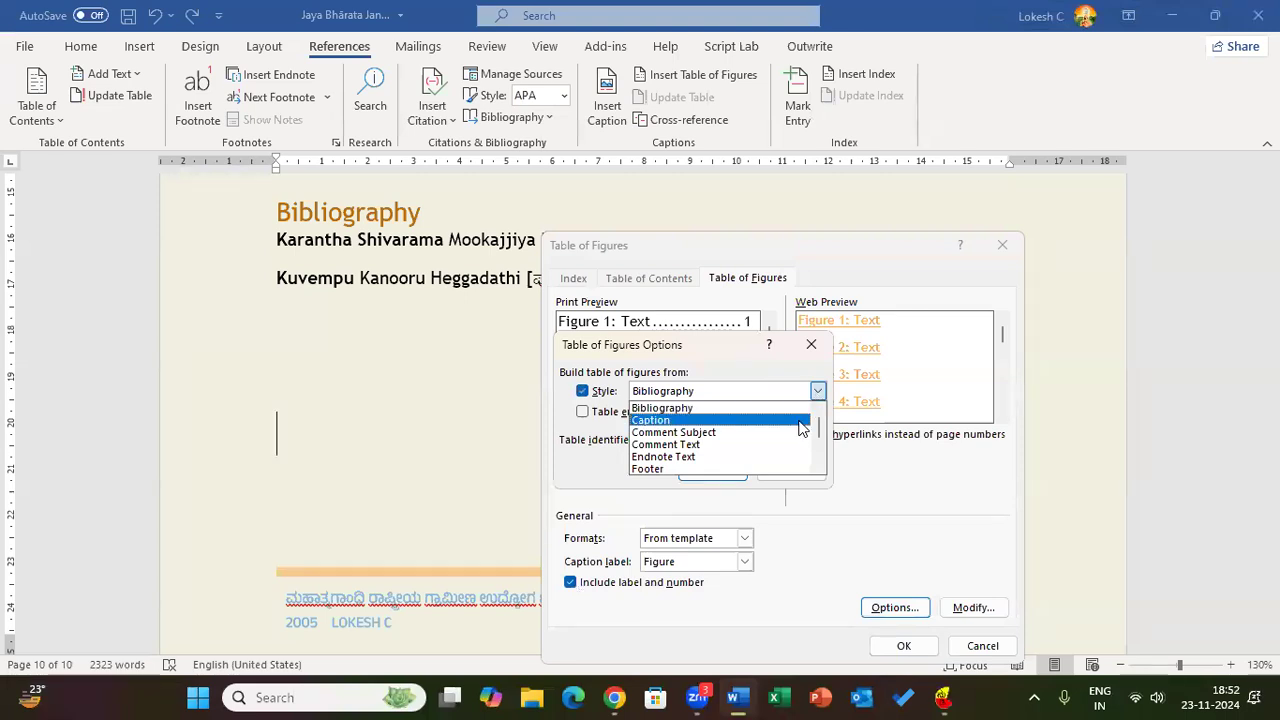
left_click(755, 425)
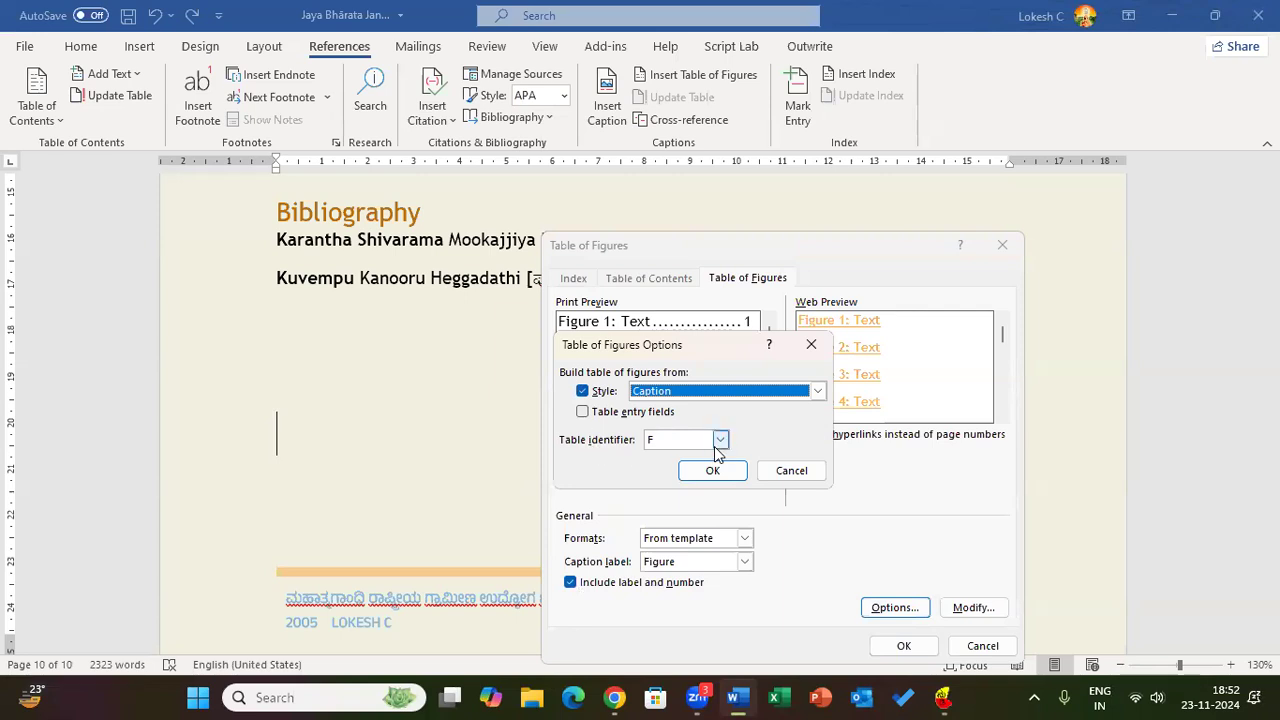
left_click(720, 440)
left_click(720, 441)
left_click(724, 477)
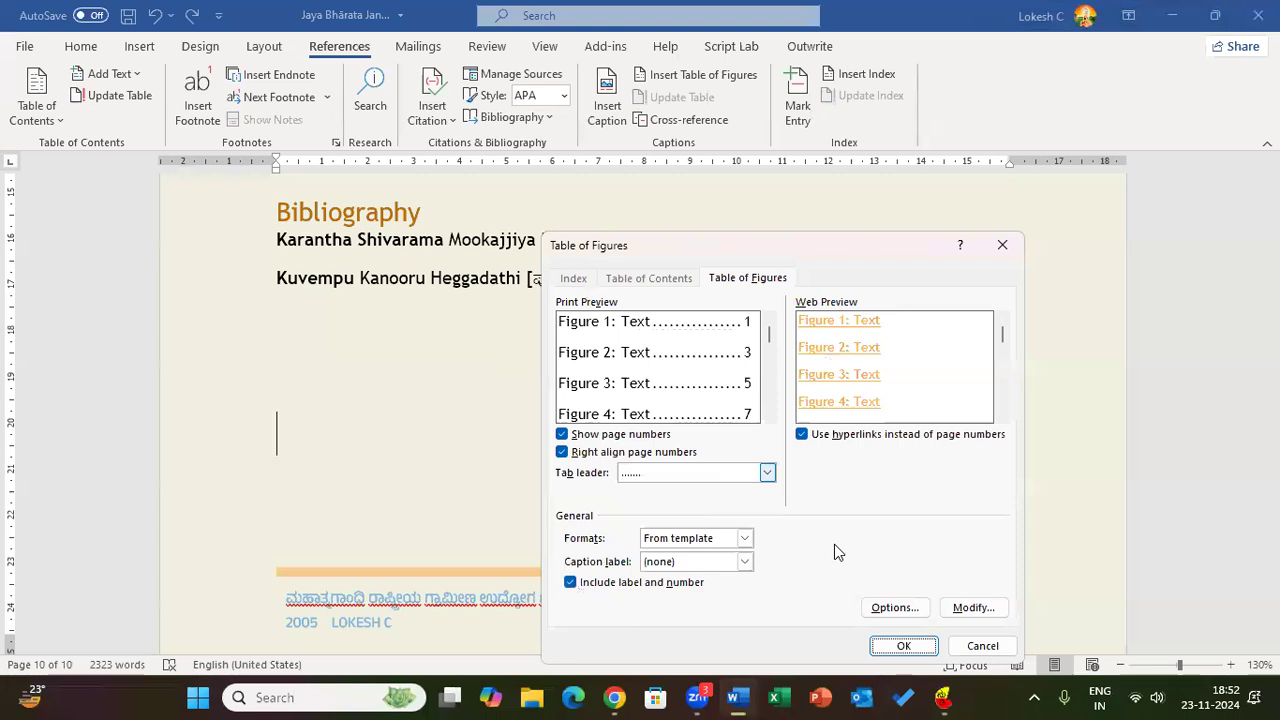
left_click(904, 646)
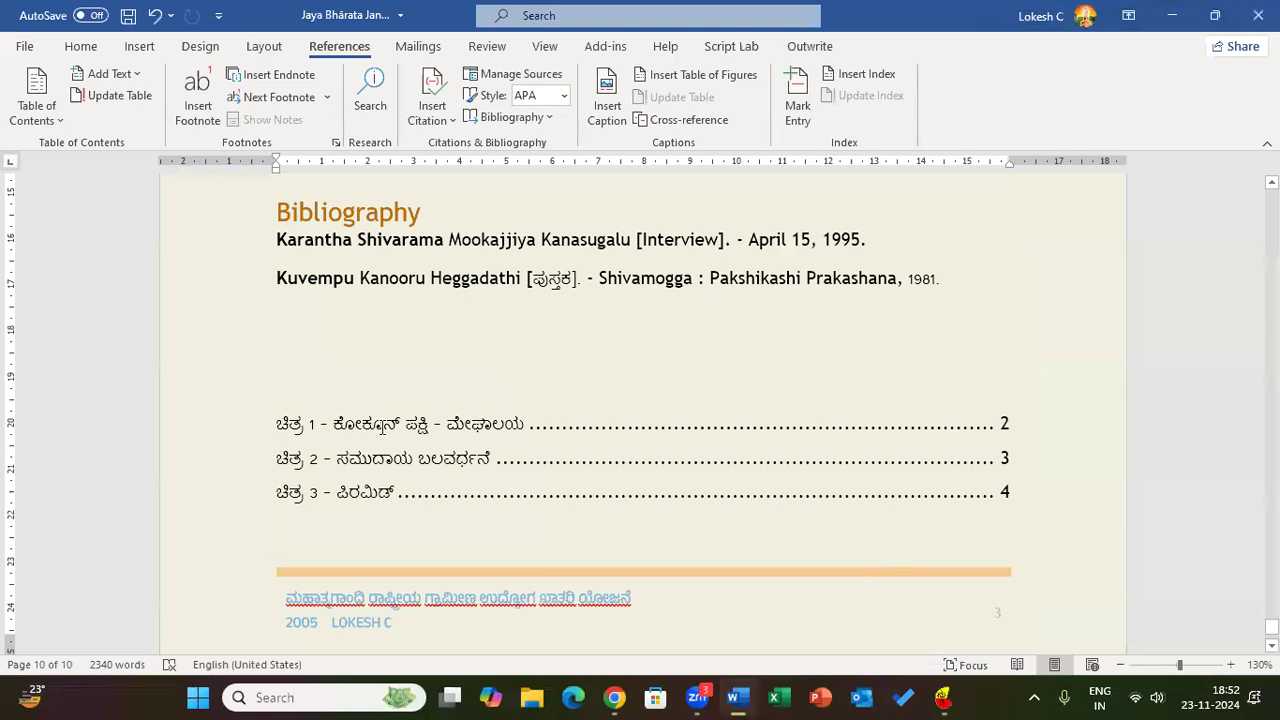
Follow the first two table of figures entries to their captioned pictures, returning to the document's end after each one.
left_click(380, 435, "ctrl")
scroll(380, 428, "up", 3)
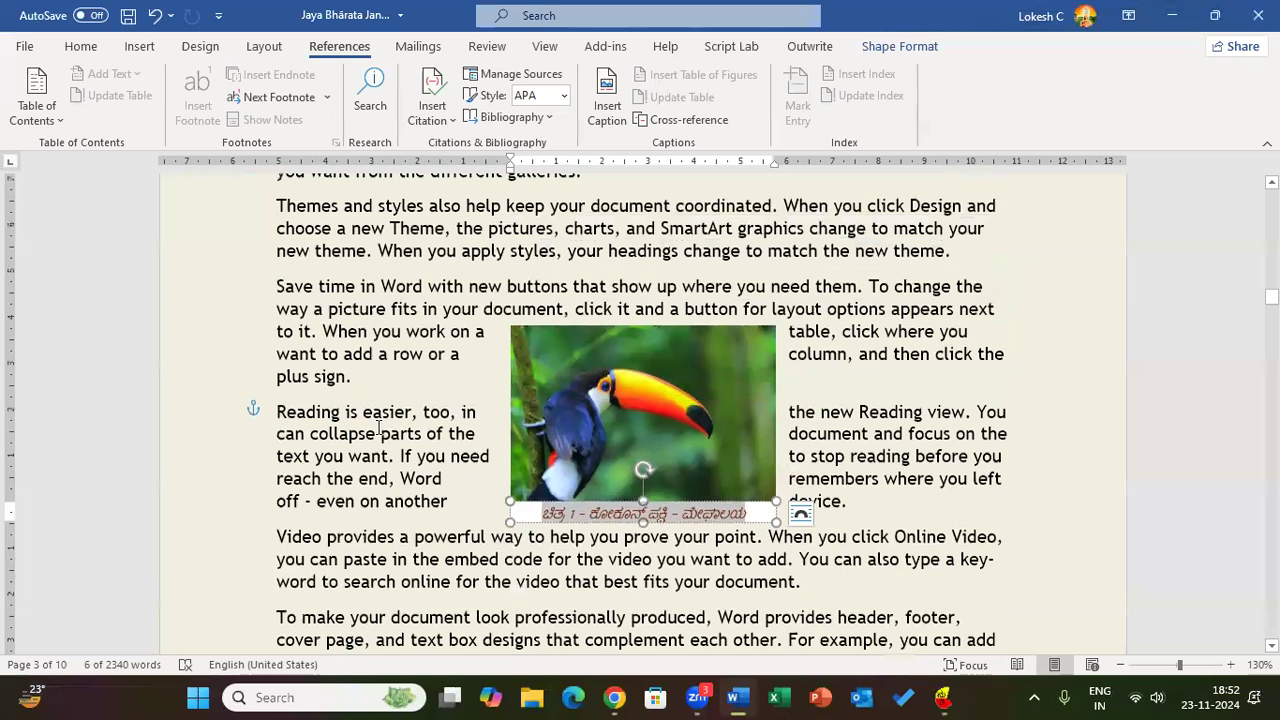
left_click(380, 429)
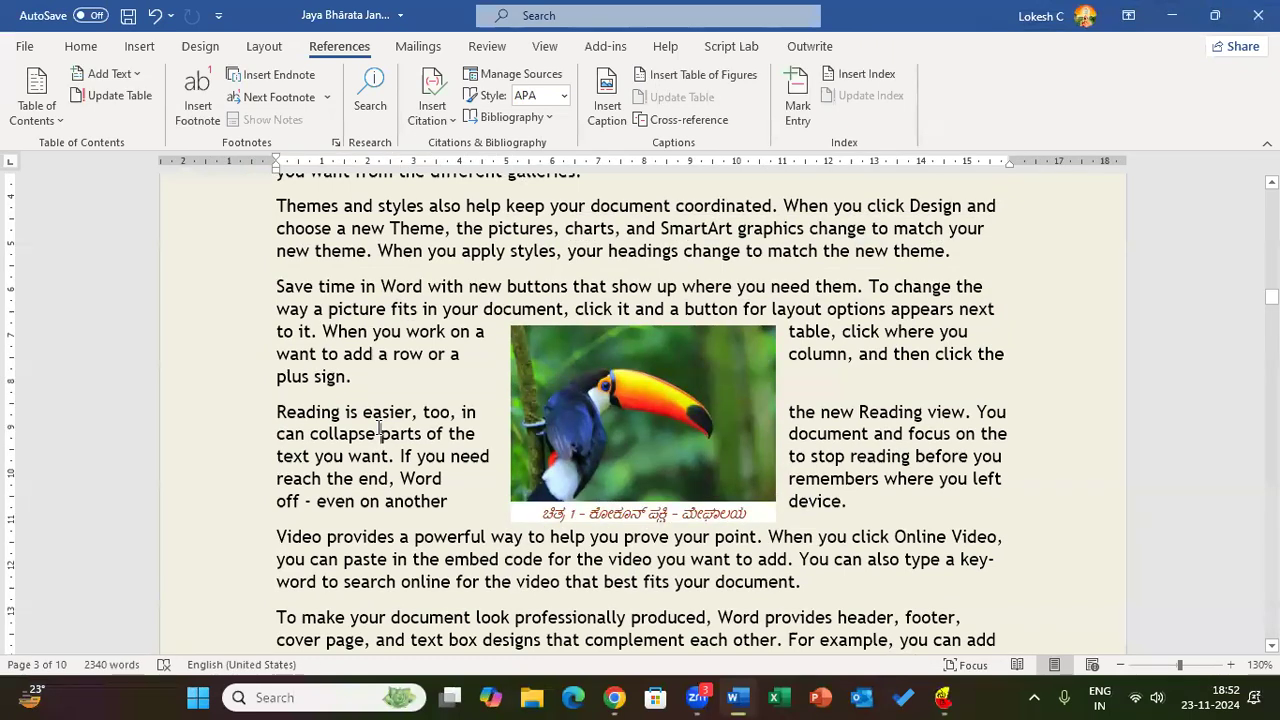
key("ctrl+End")
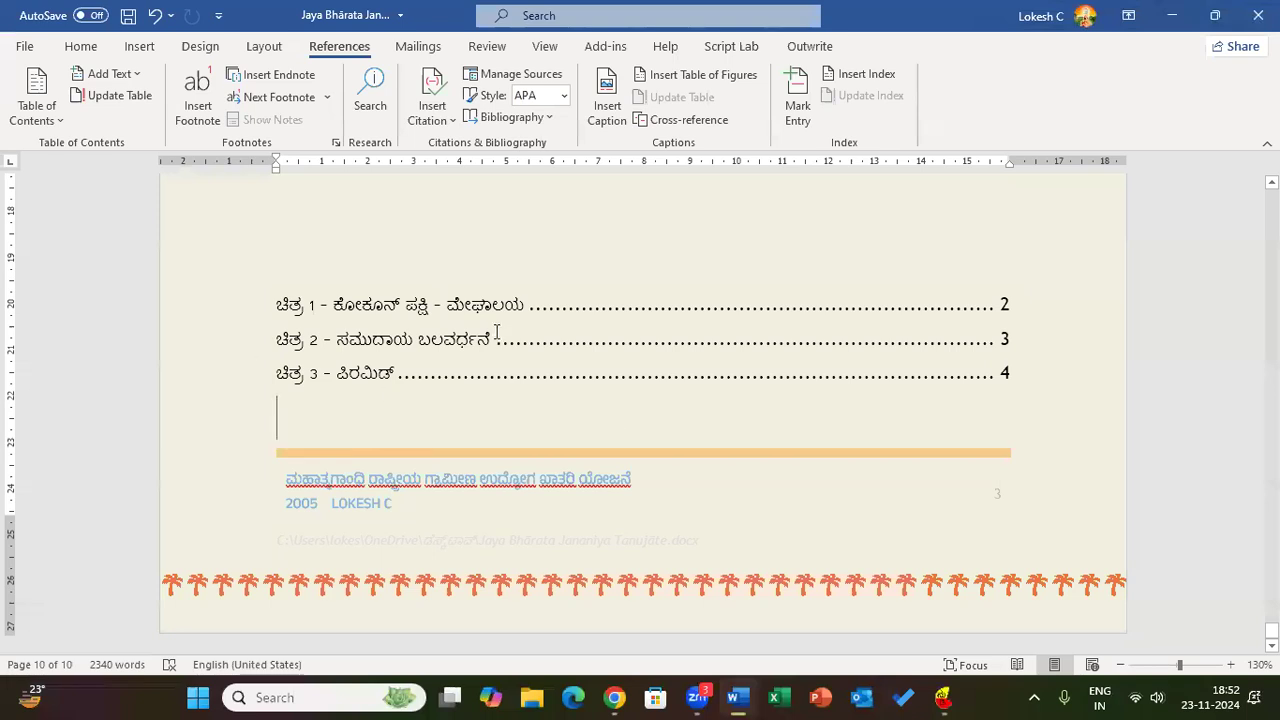
left_click(303, 343, "ctrl")
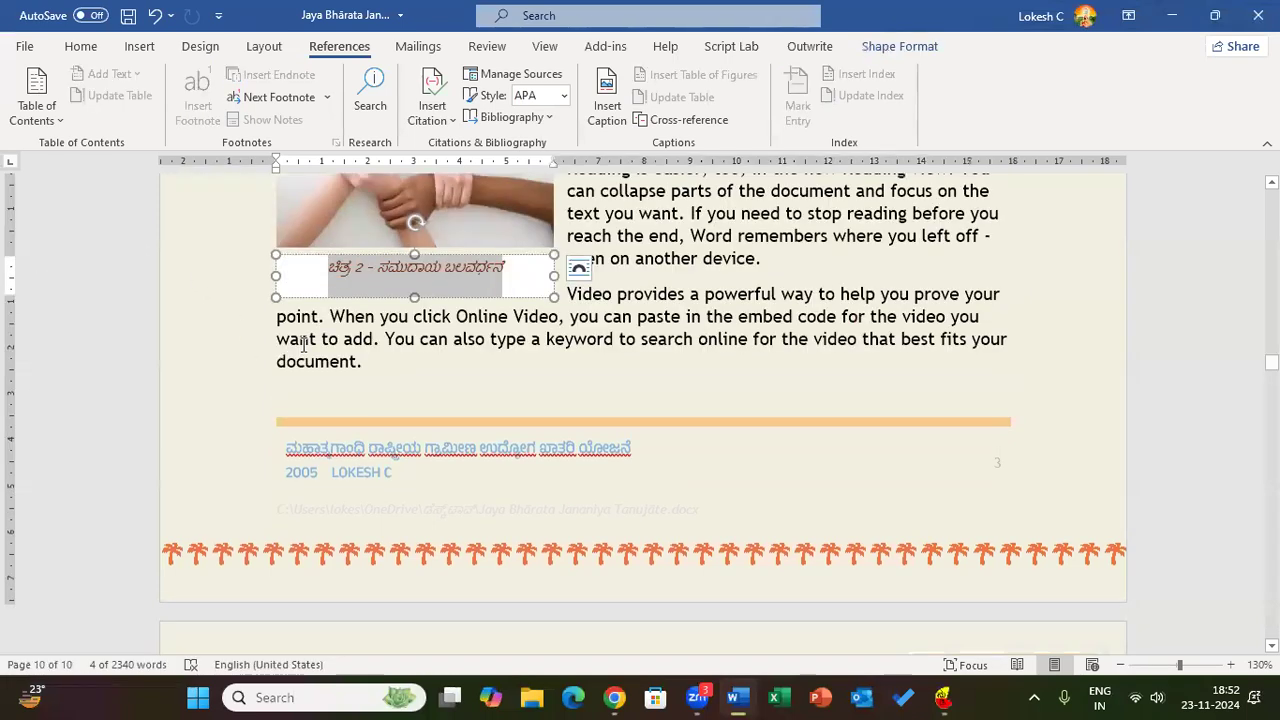
scroll(303, 343, "up", 3)
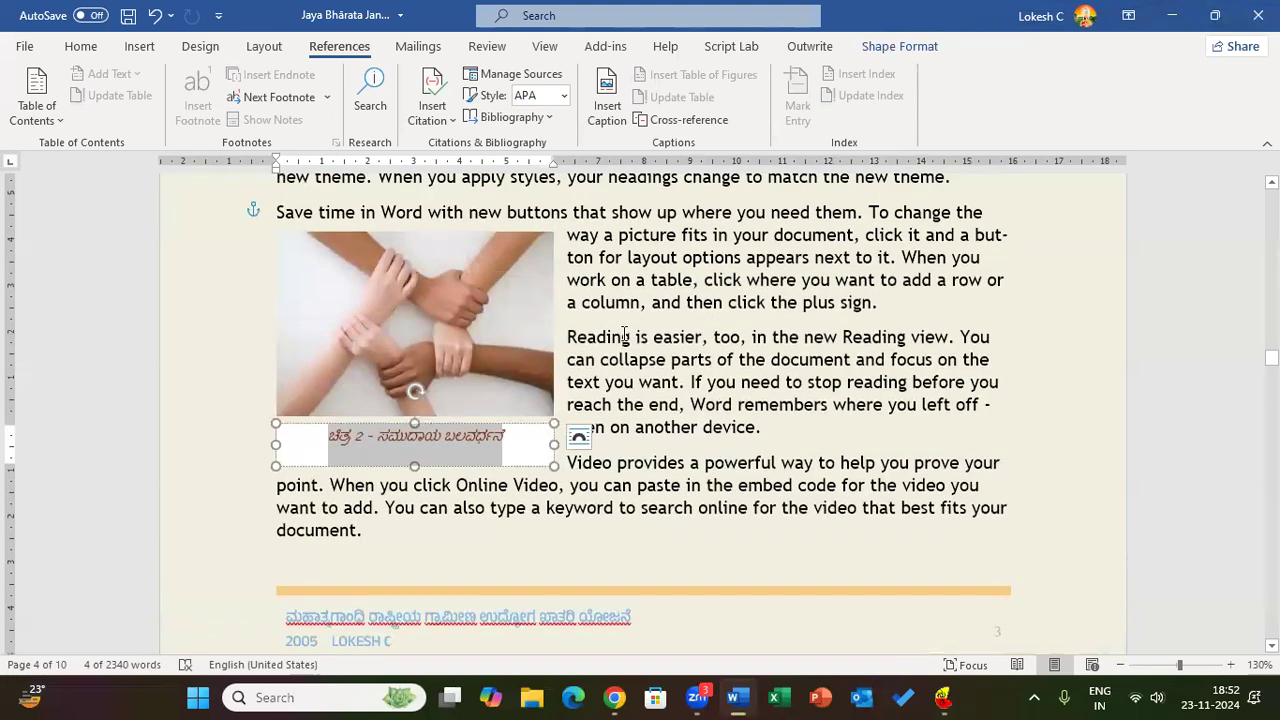
left_click(643, 335)
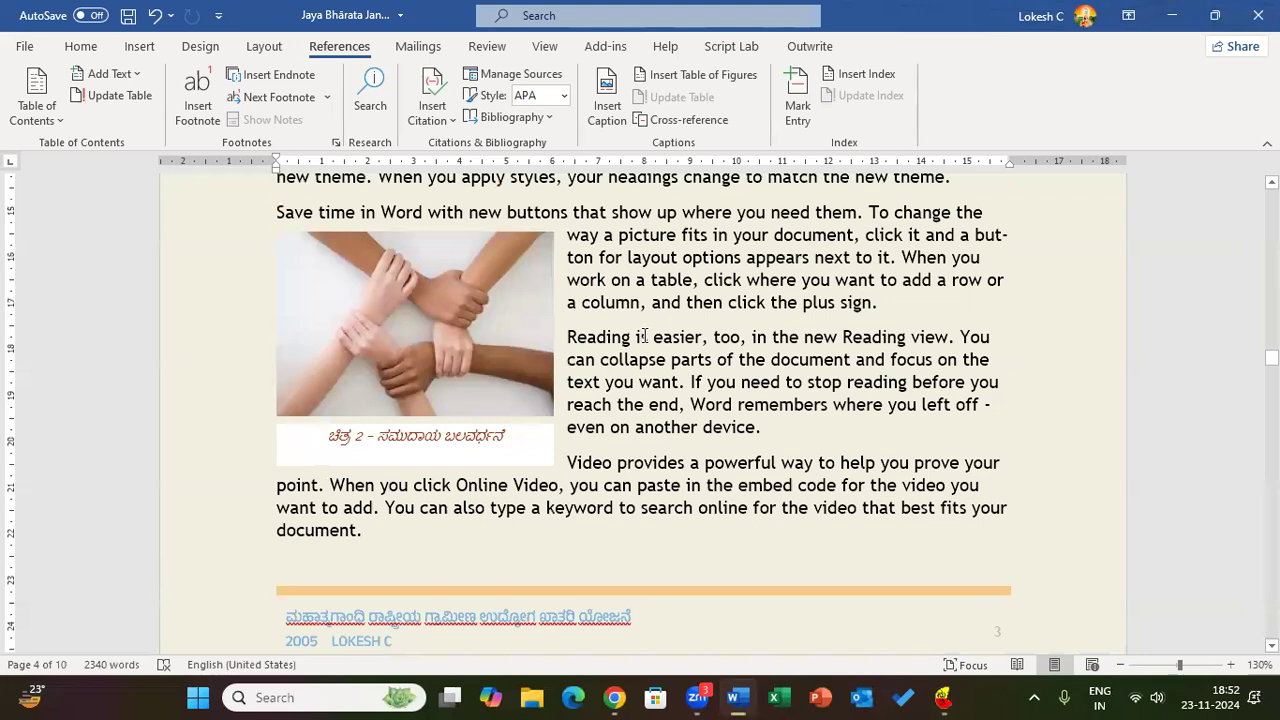
key("ctrl+End")
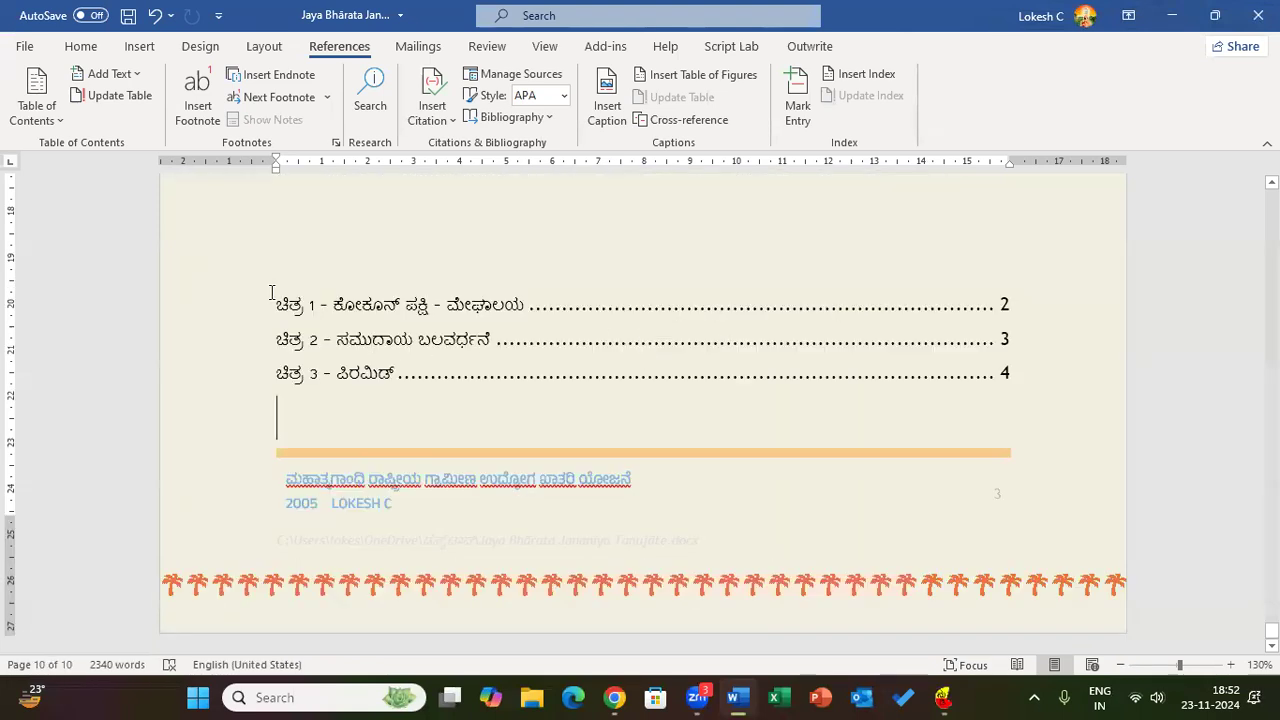
Follow the third table of figures entry to the boxes picture and look through the pages after it.
left_click(298, 375, "ctrl")
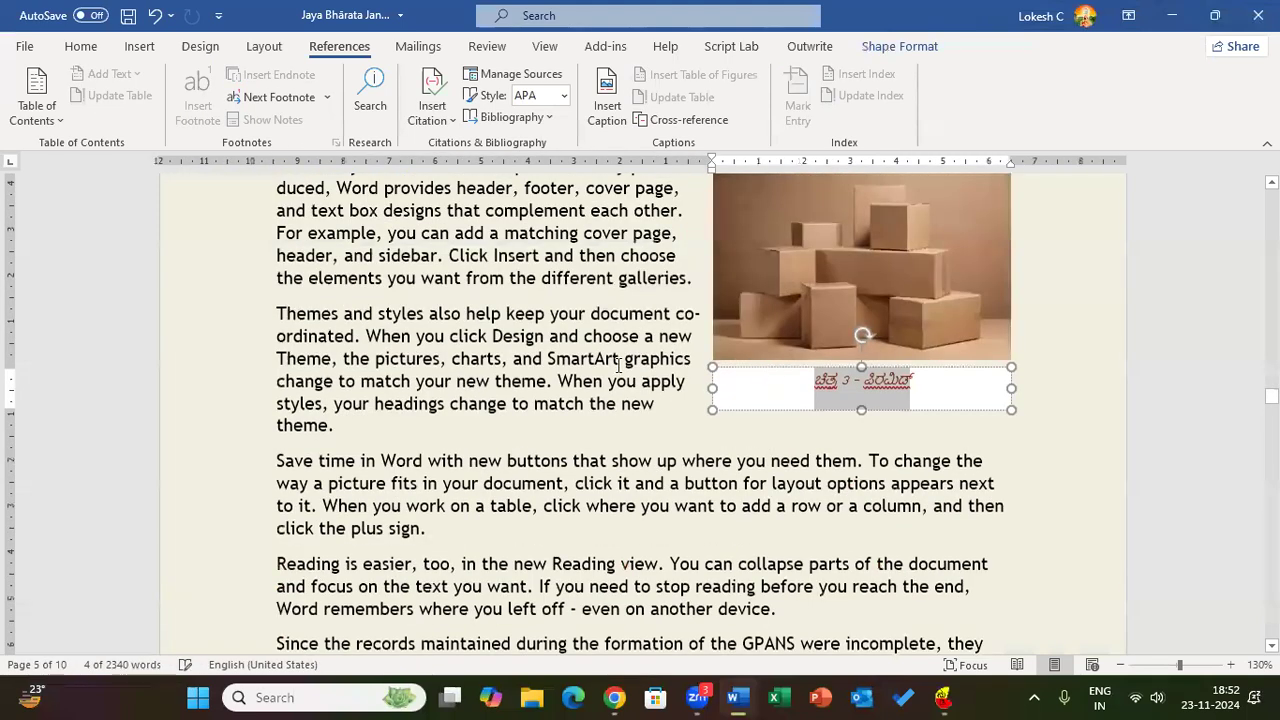
left_click(618, 365)
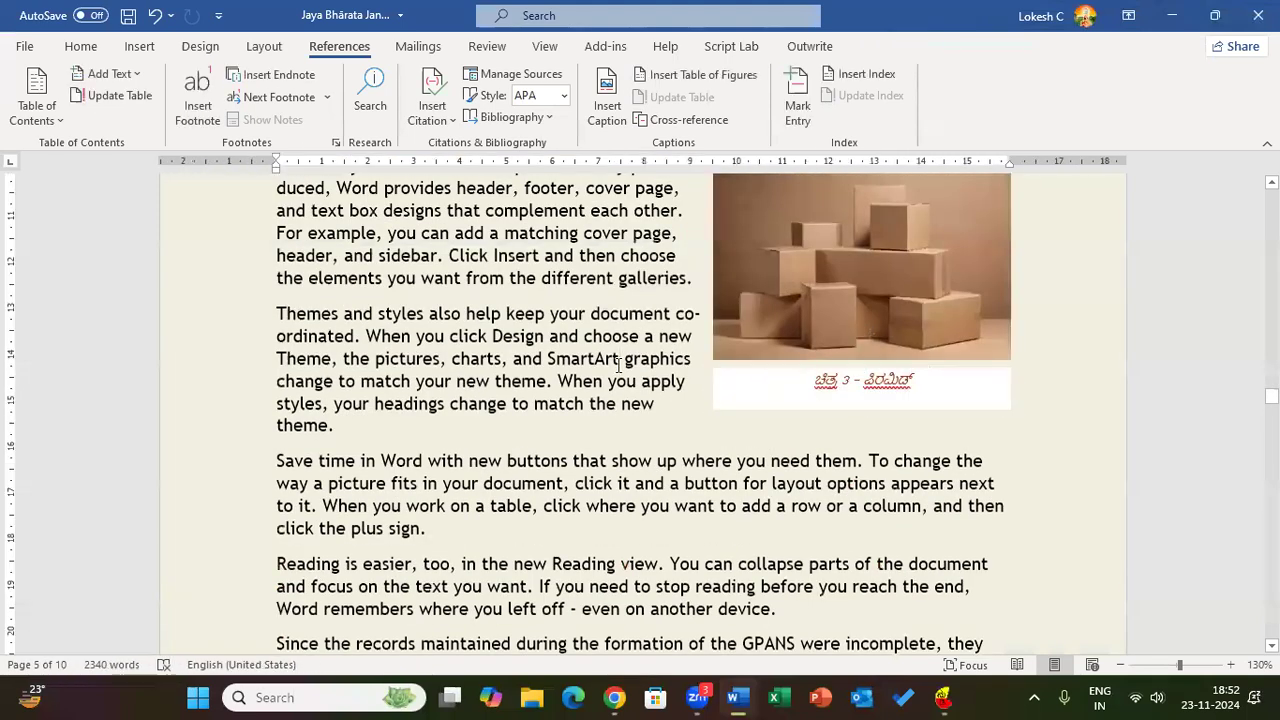
scroll(618, 365, "up", 5)
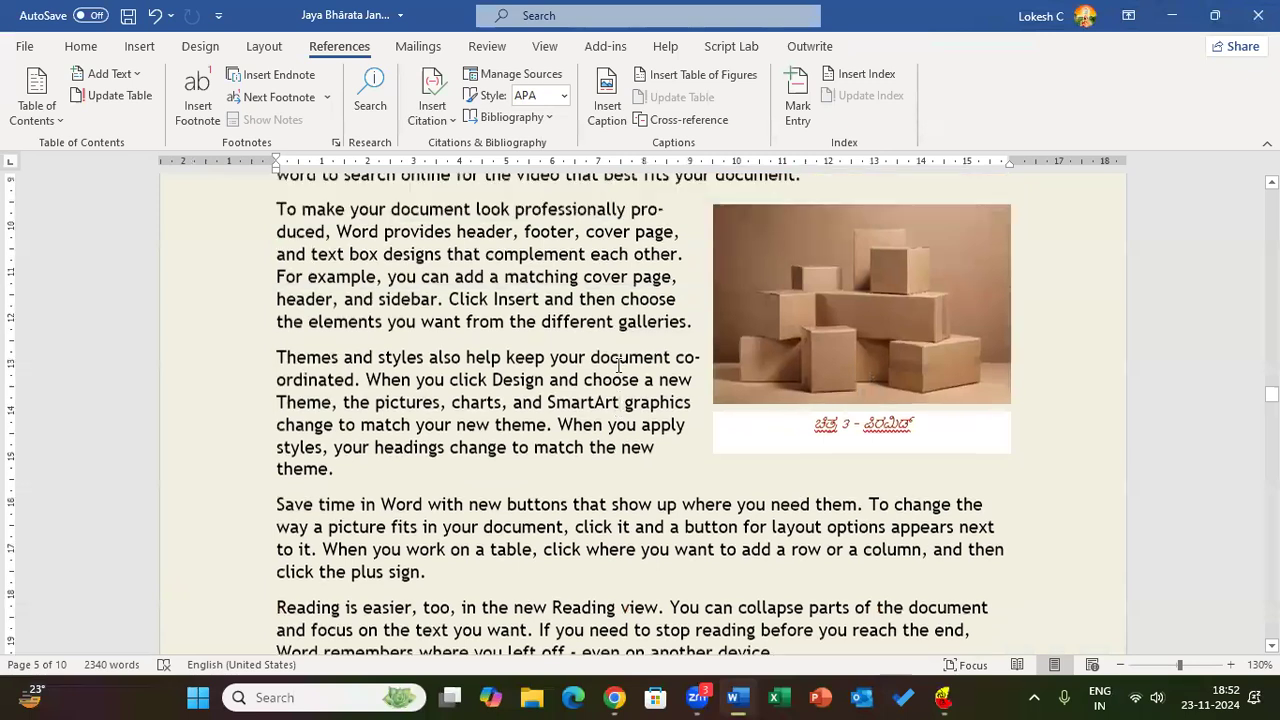
scroll(618, 365, "down", 5)
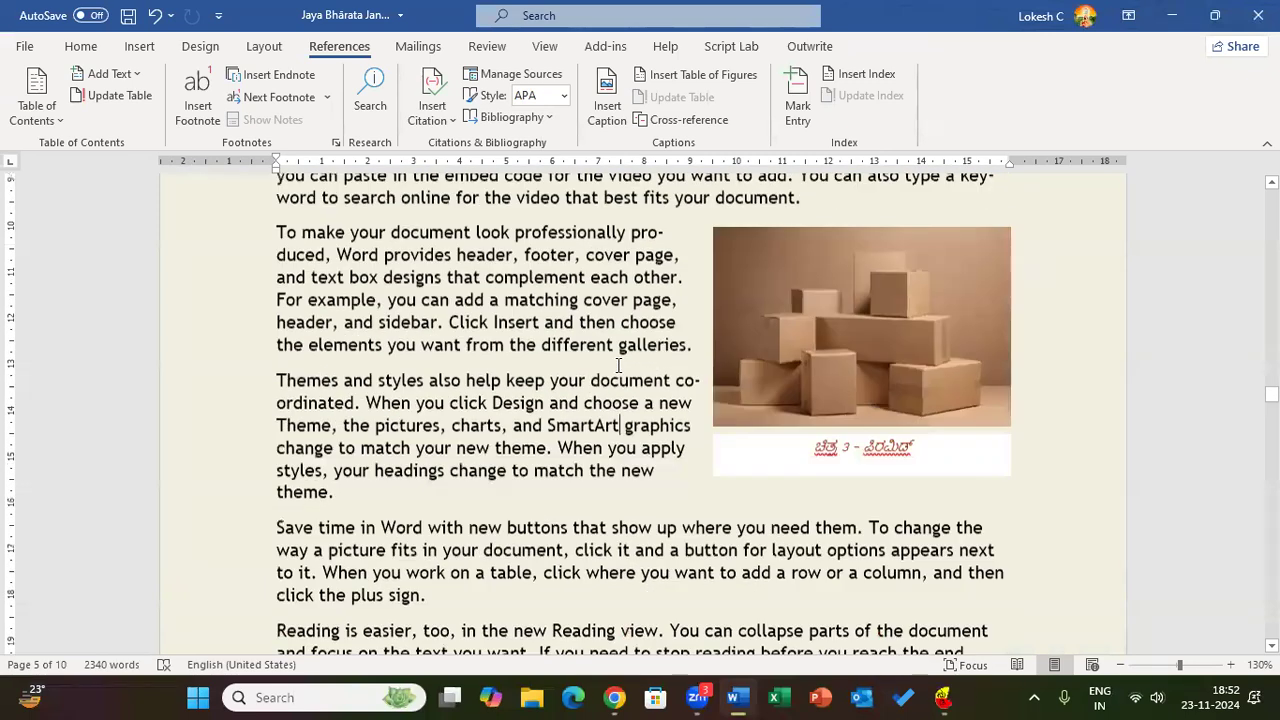
scroll(618, 365, "down", 1)
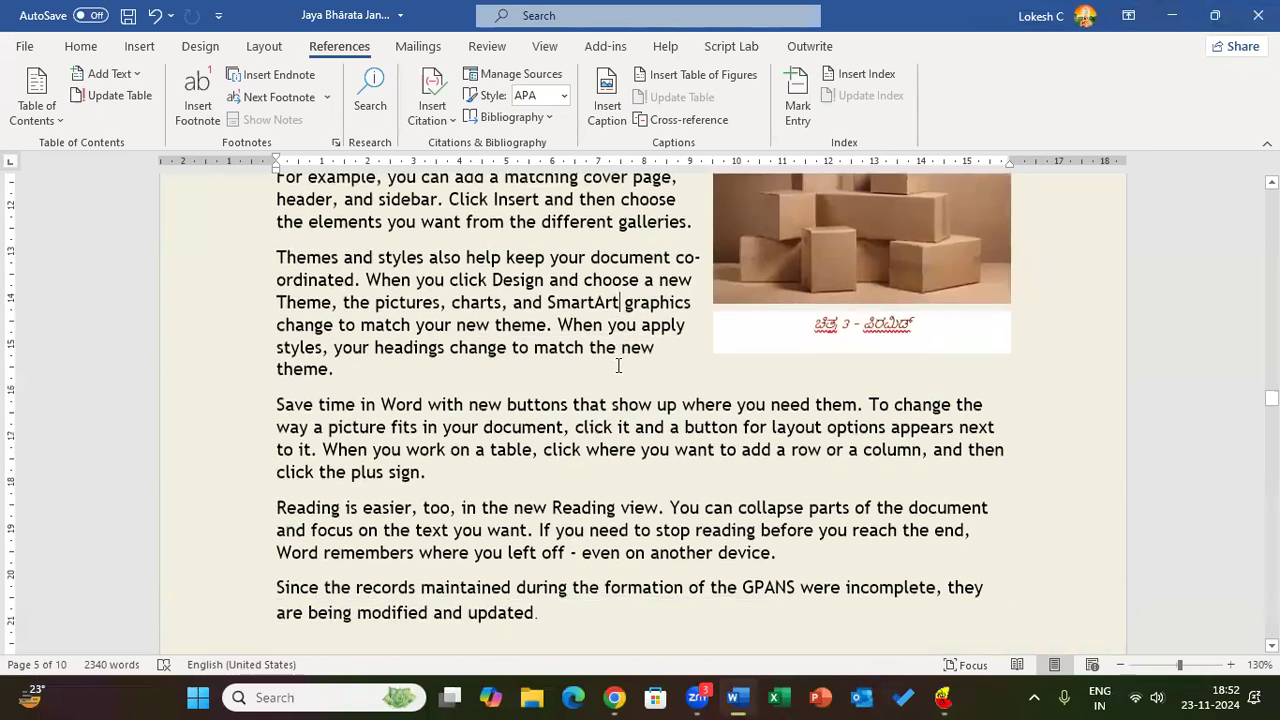
scroll(618, 365, "down", 20)
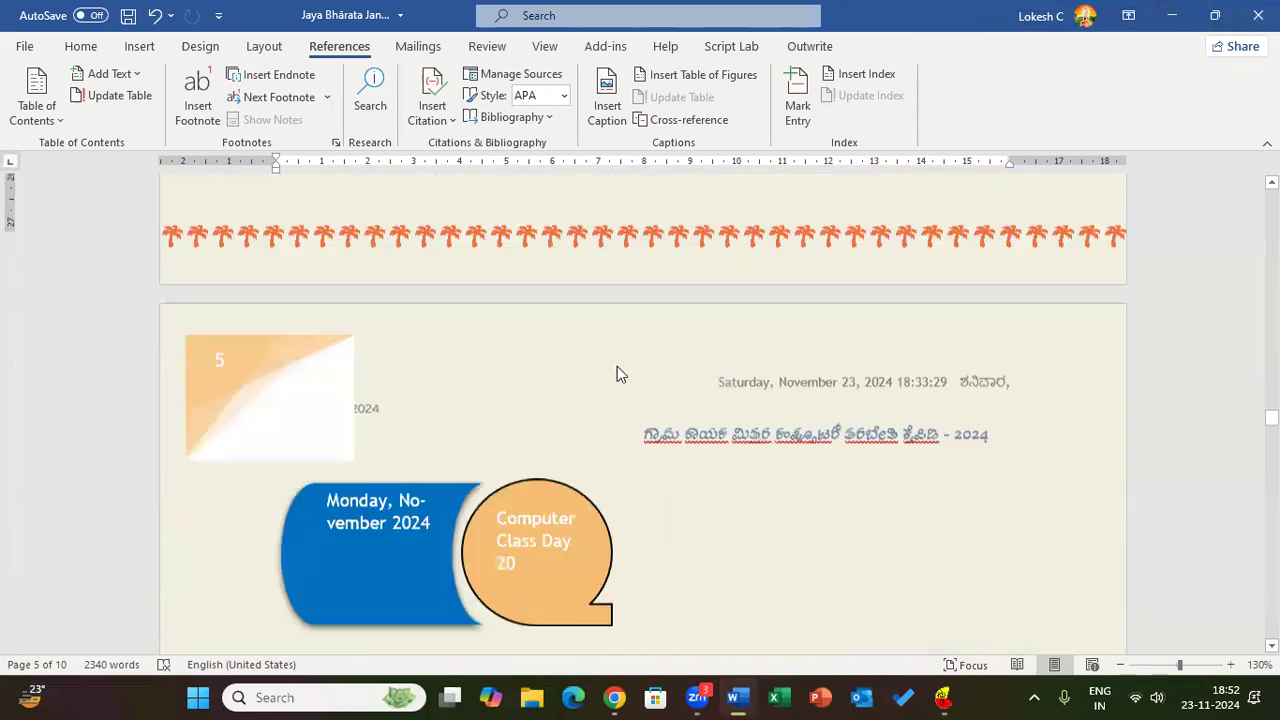
scroll(618, 365, "down", 5)
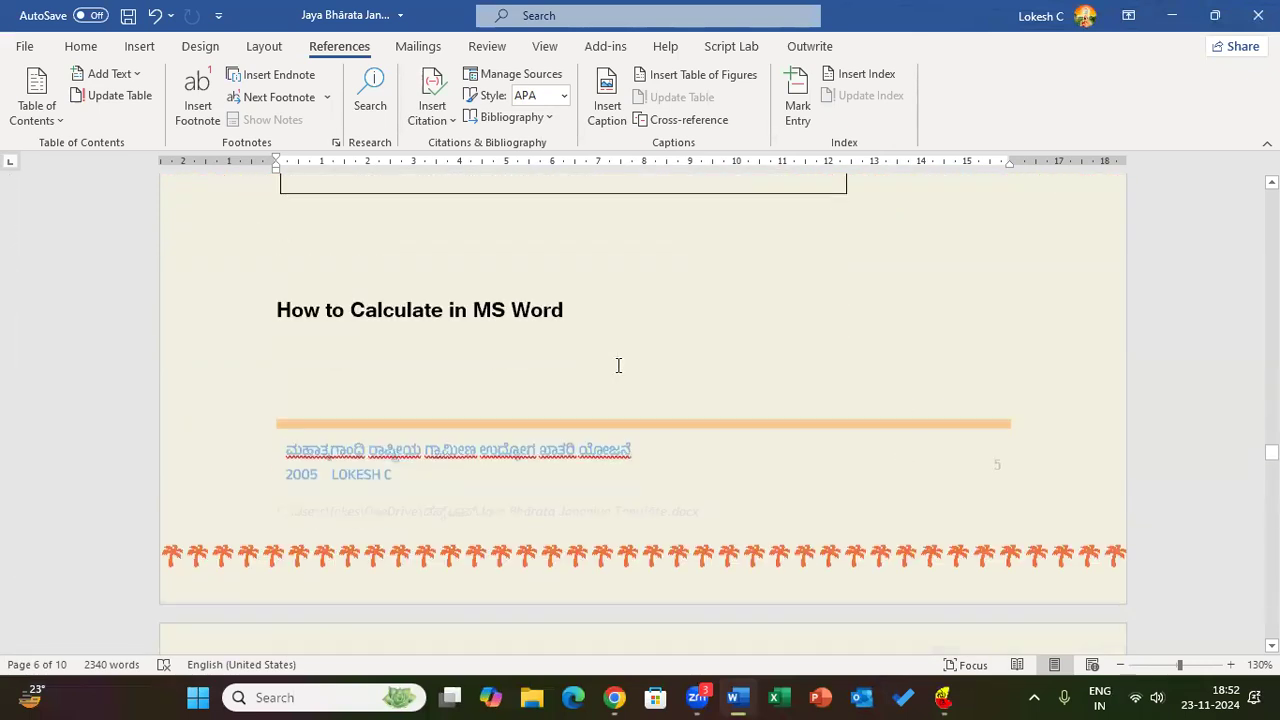
left_click(620, 334)
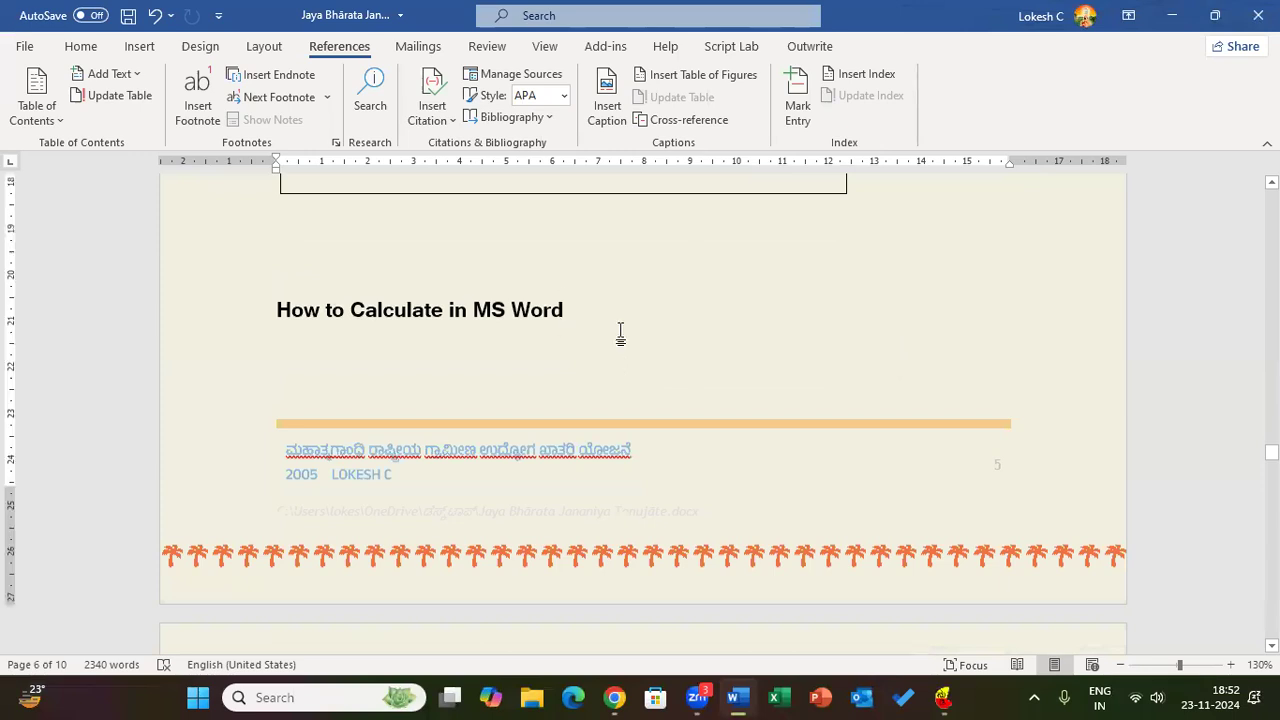
Return to the document's end and start a new page below the table of figures.
key("ctrl+End")
scroll(622, 332, "down", 3)
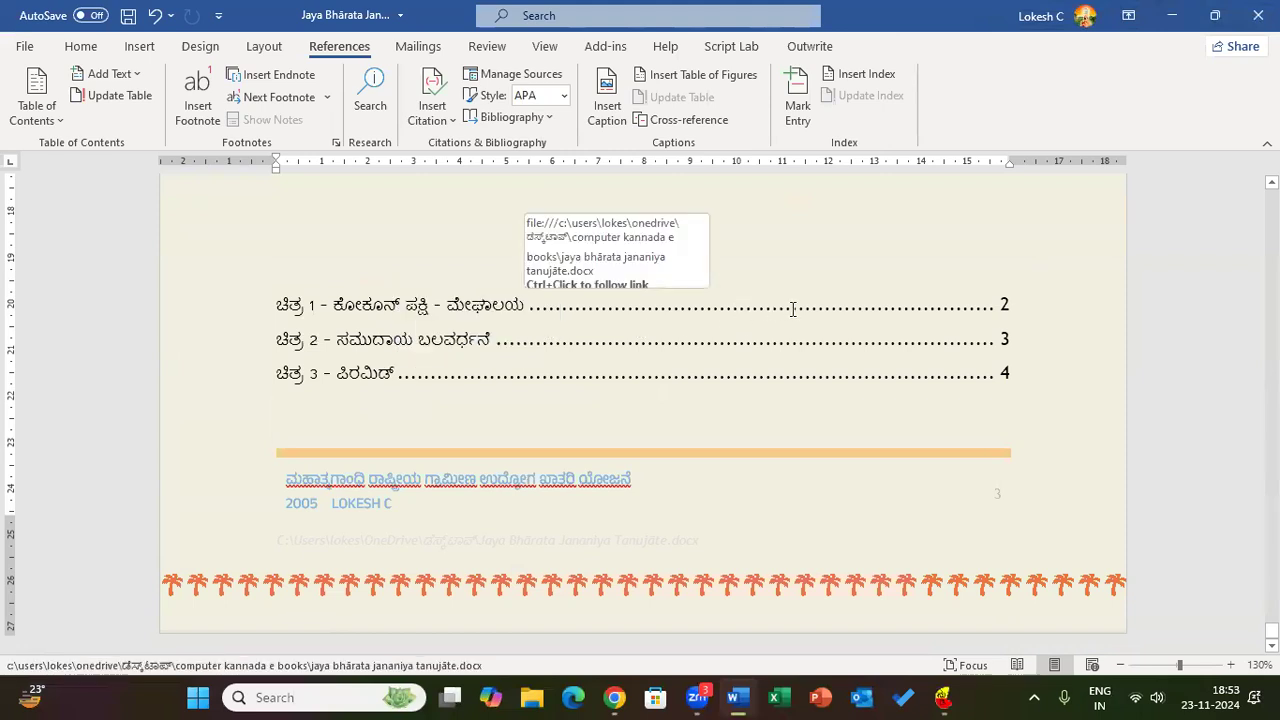
scroll(676, 368, "down", 3)
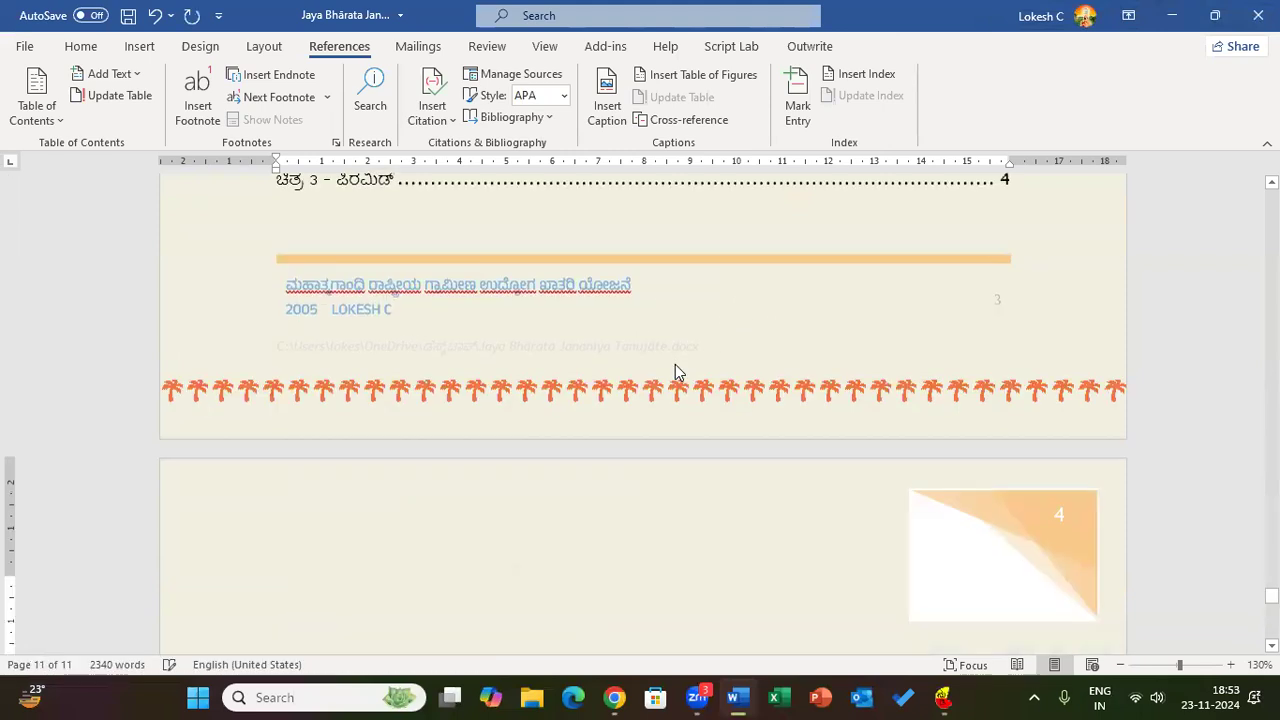
Try a table of figures with the Figure caption label and an underline tab leader on the new page, then undo it.
left_click(686, 80)
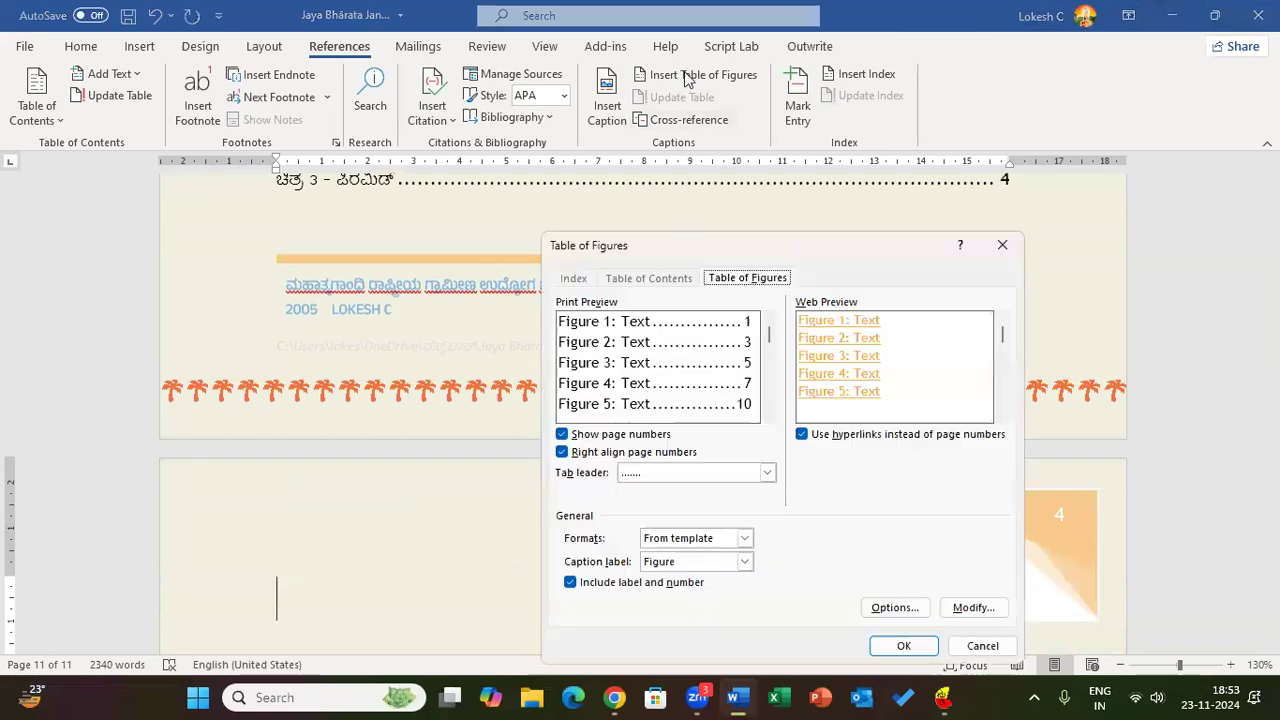
left_click(767, 474)
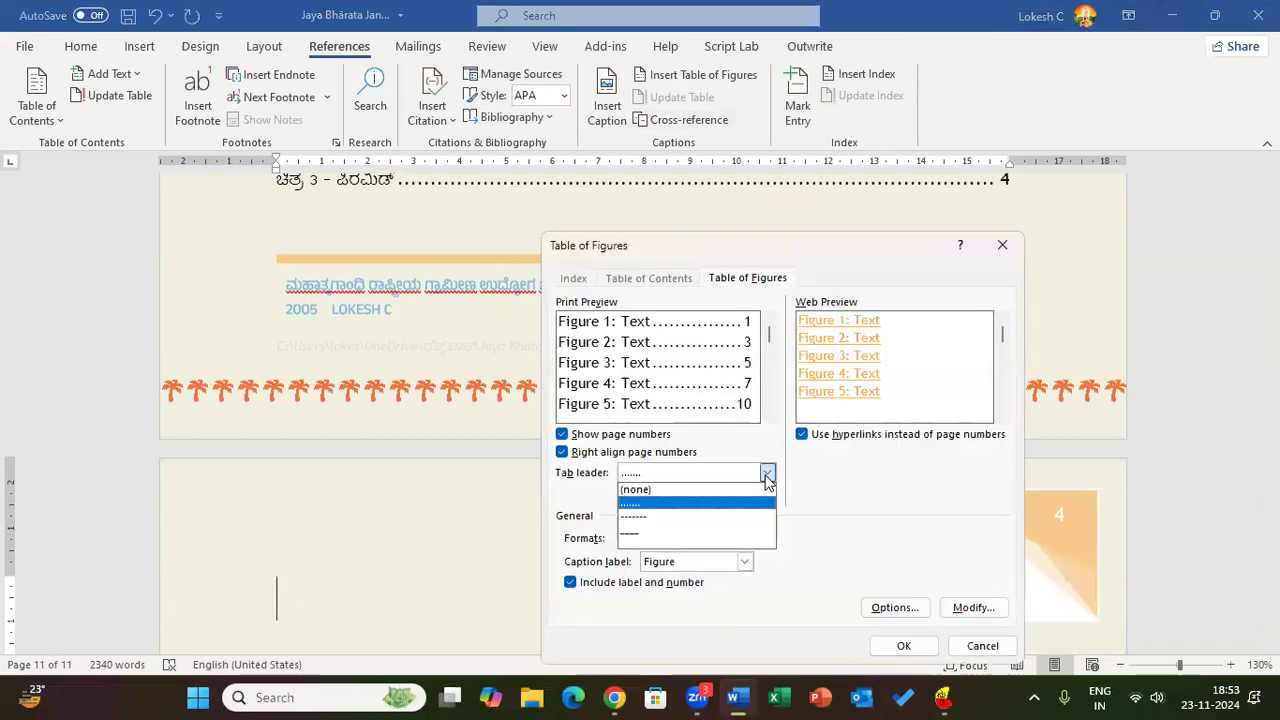
left_click(700, 533)
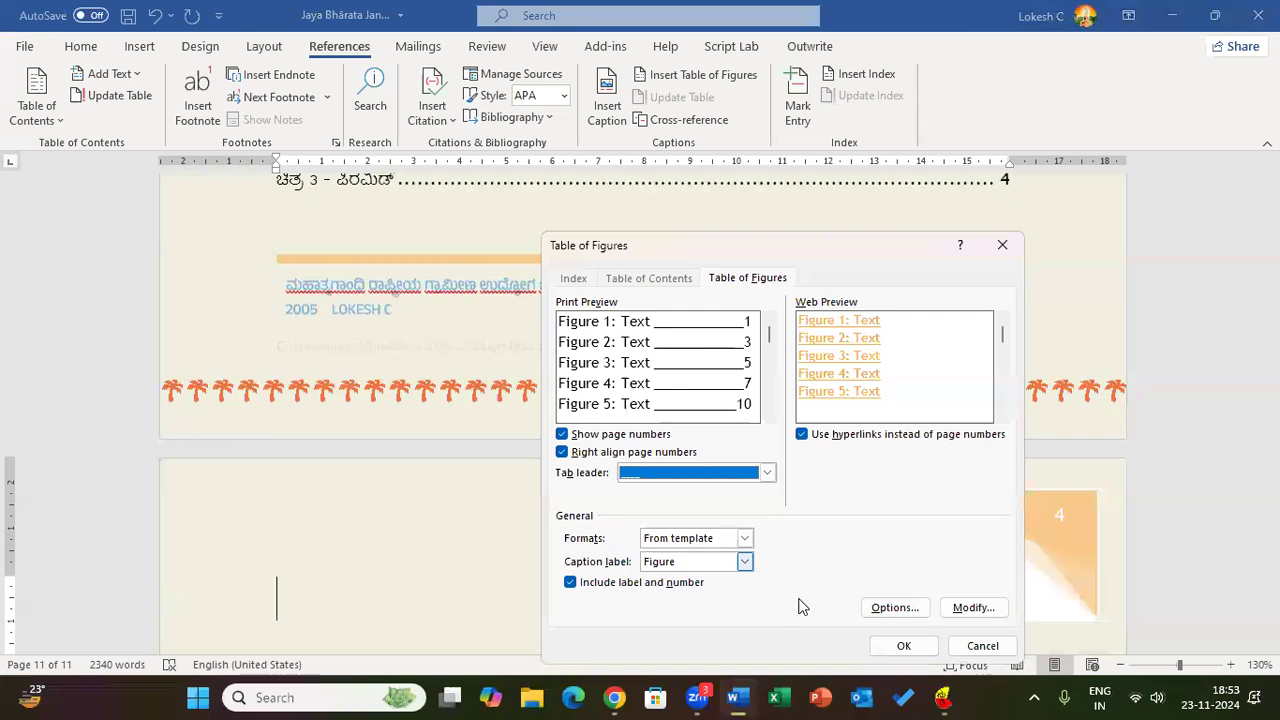
left_click(884, 646)
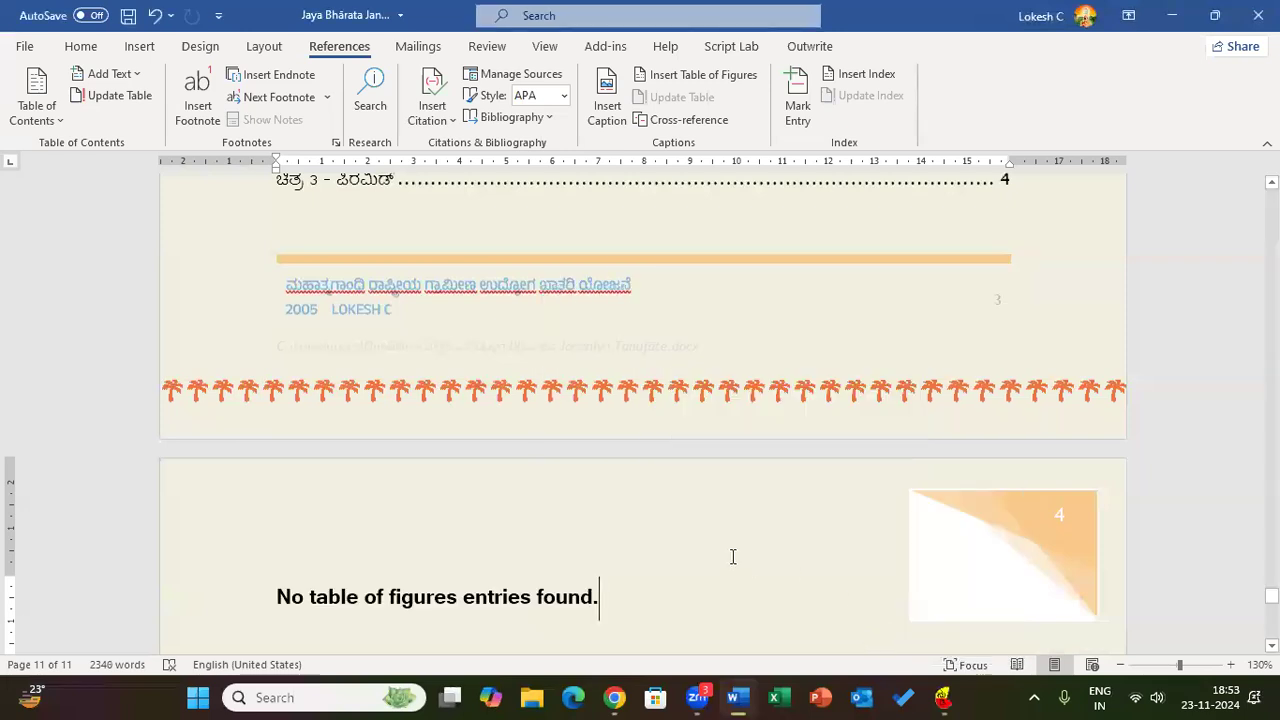
key("ctrl+z")
Insert a second table of figures on the new page, built from the Caption style, and look it over.
left_click(688, 76)
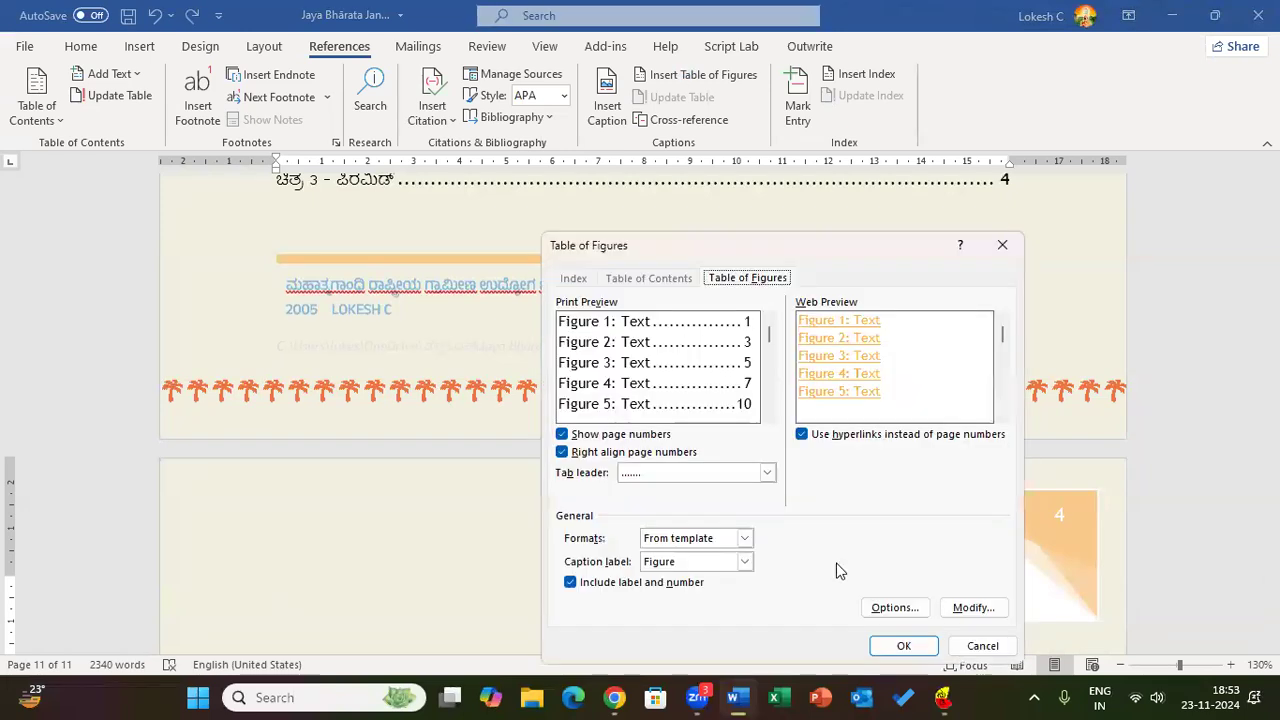
left_click(894, 608)
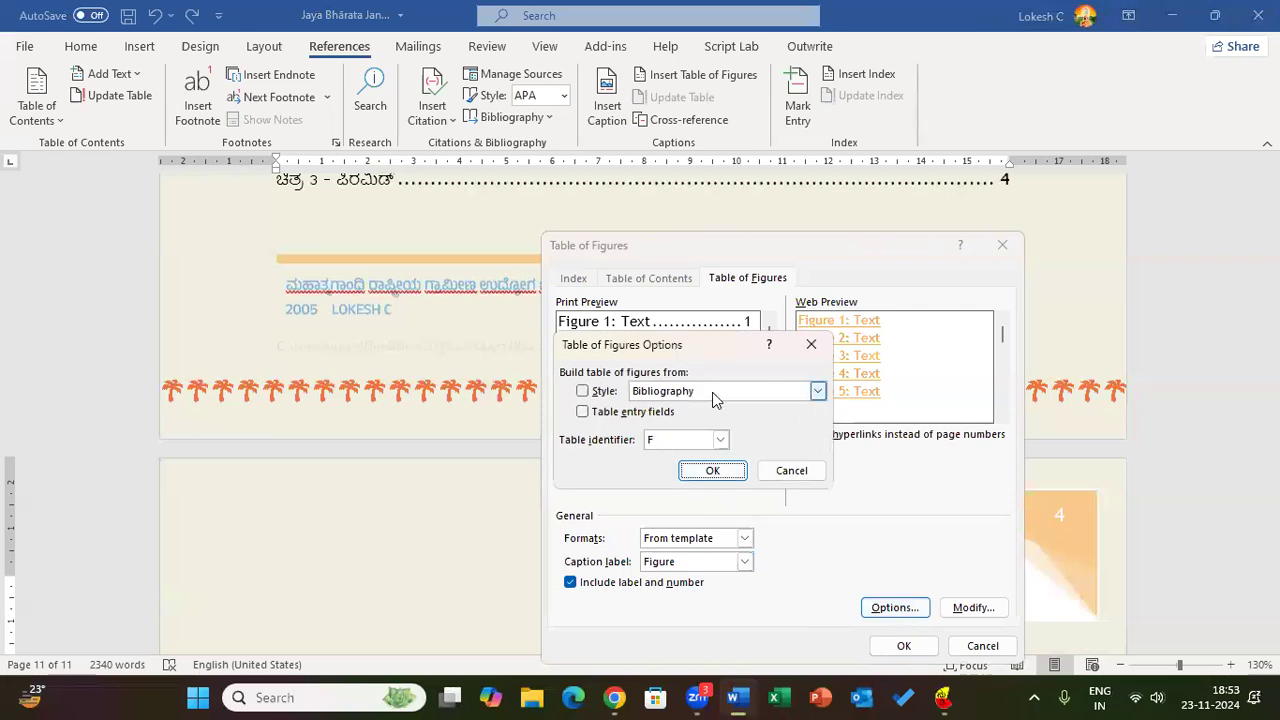
left_click(817, 391)
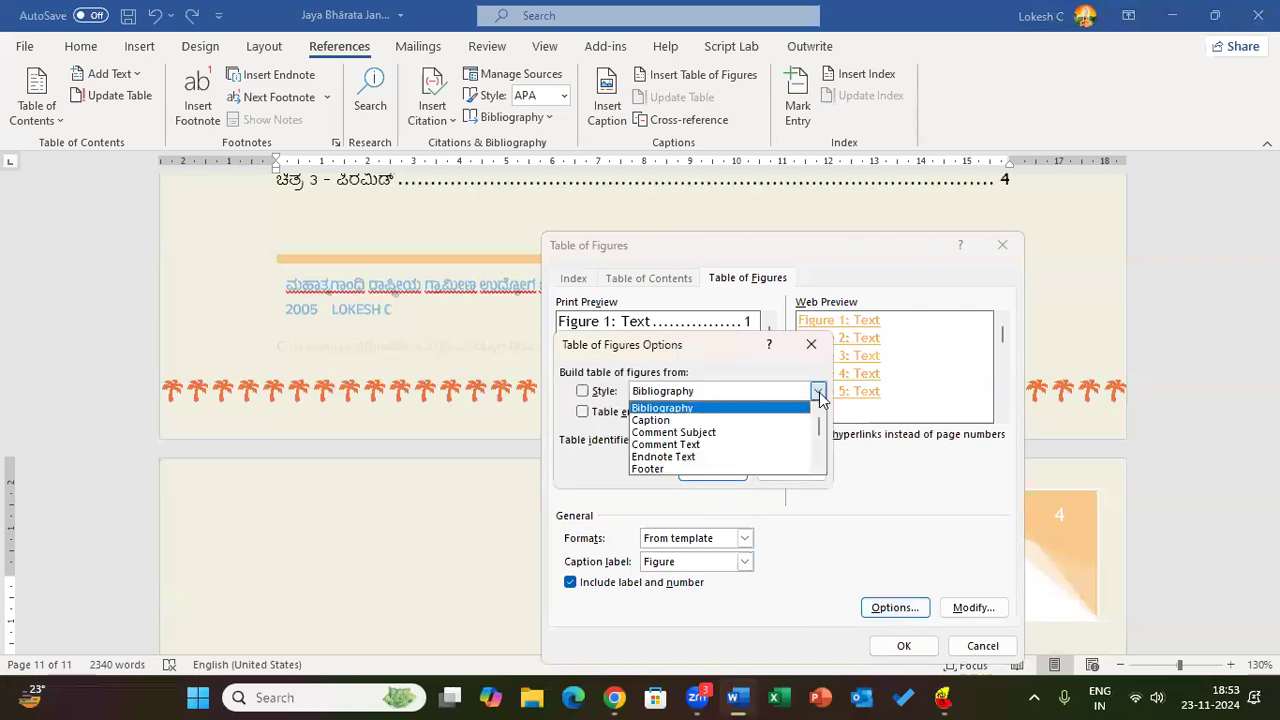
left_click(731, 420)
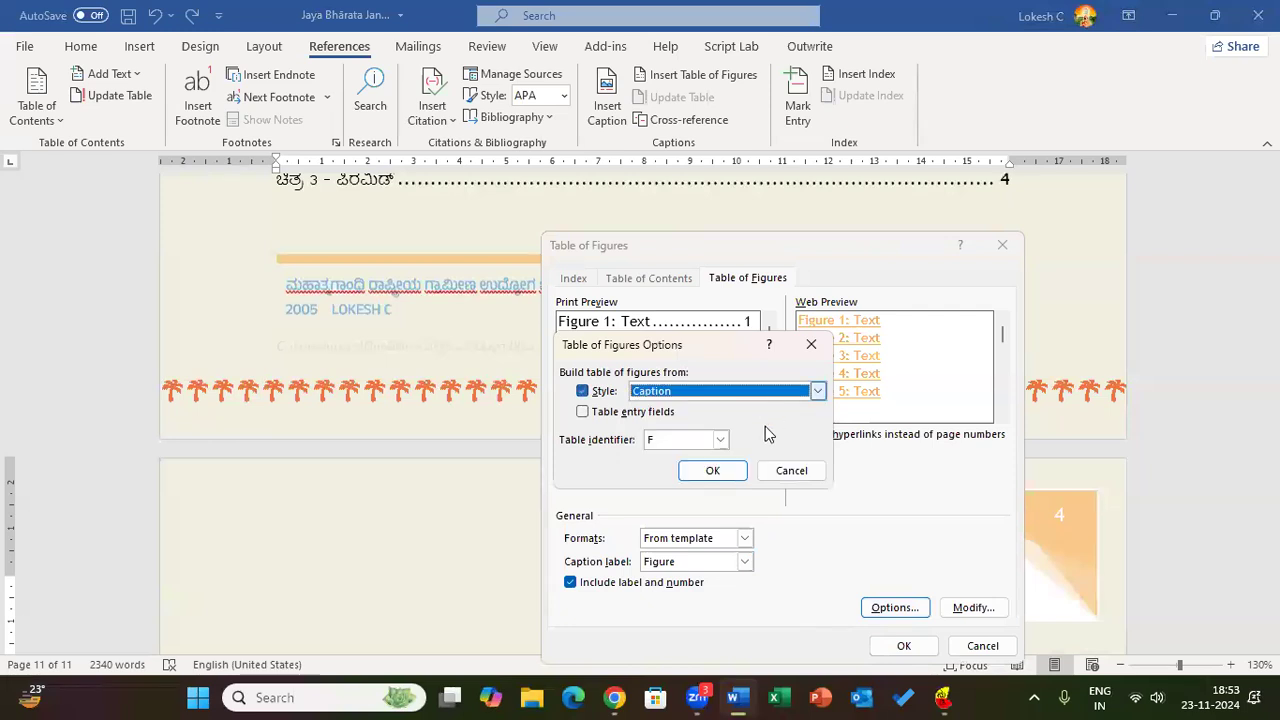
left_click(736, 478)
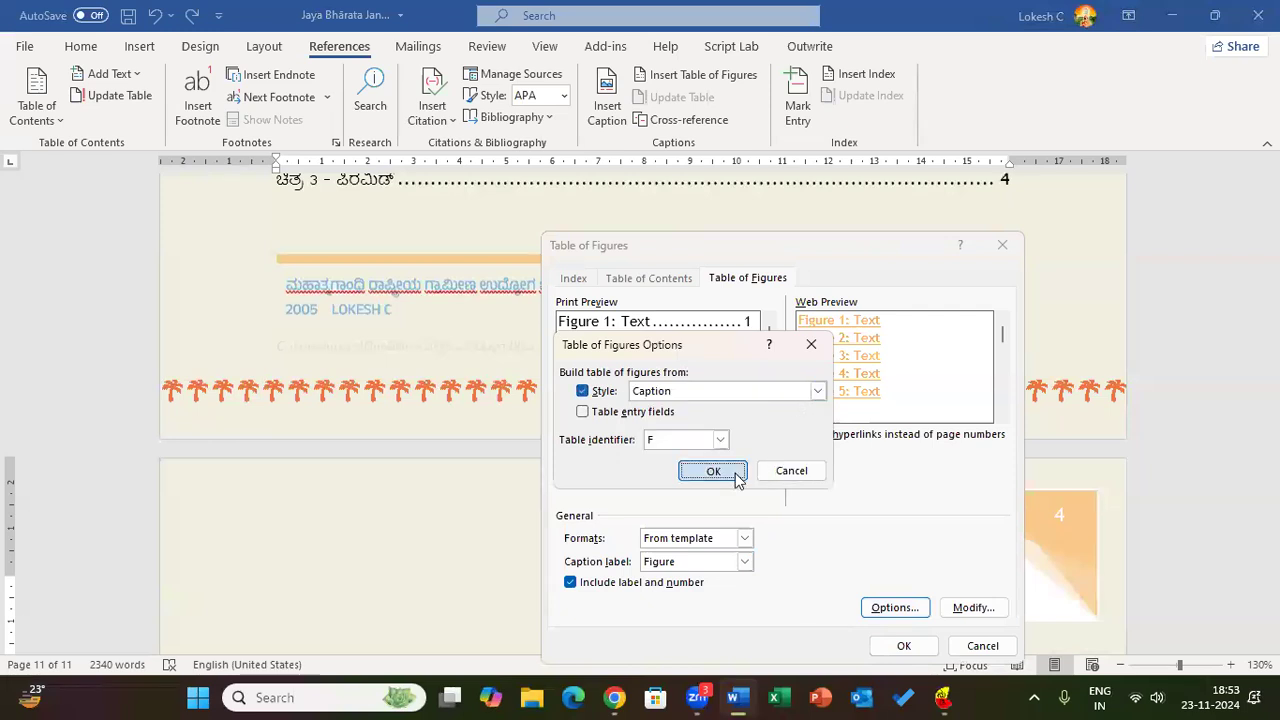
left_click(890, 643)
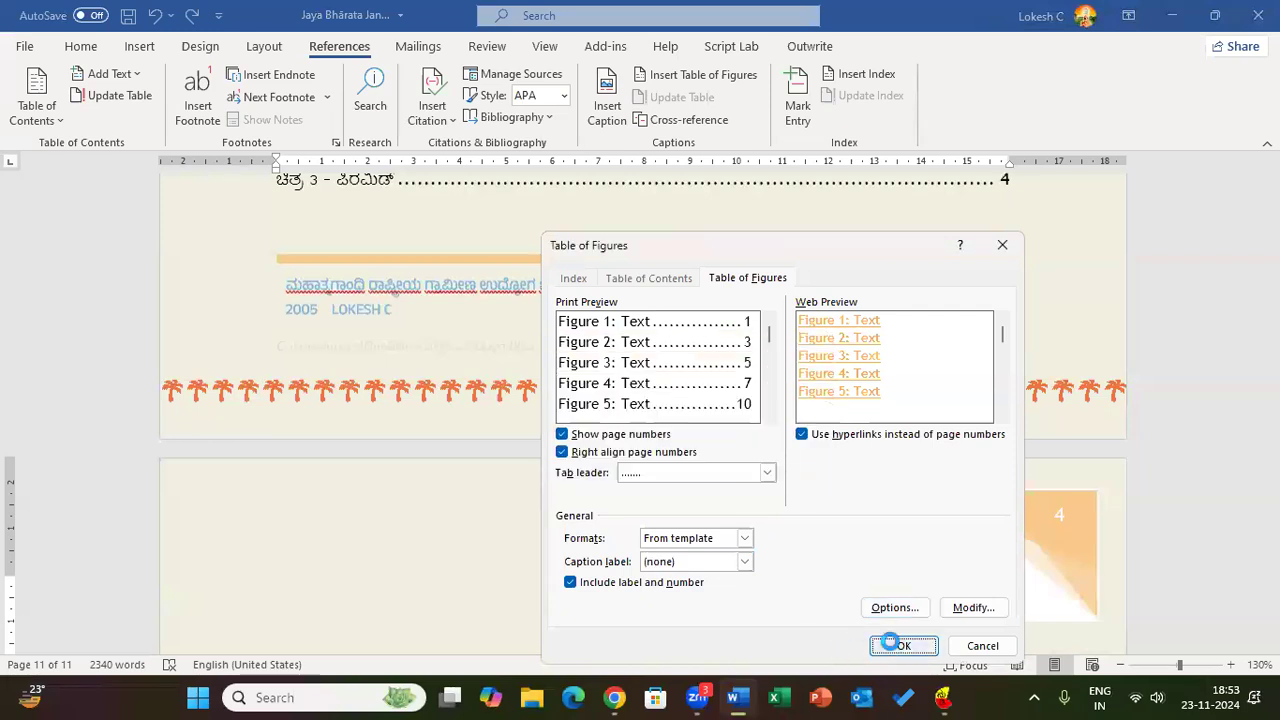
scroll(608, 528, "down", 5)
scroll(606, 530, "up", 1)
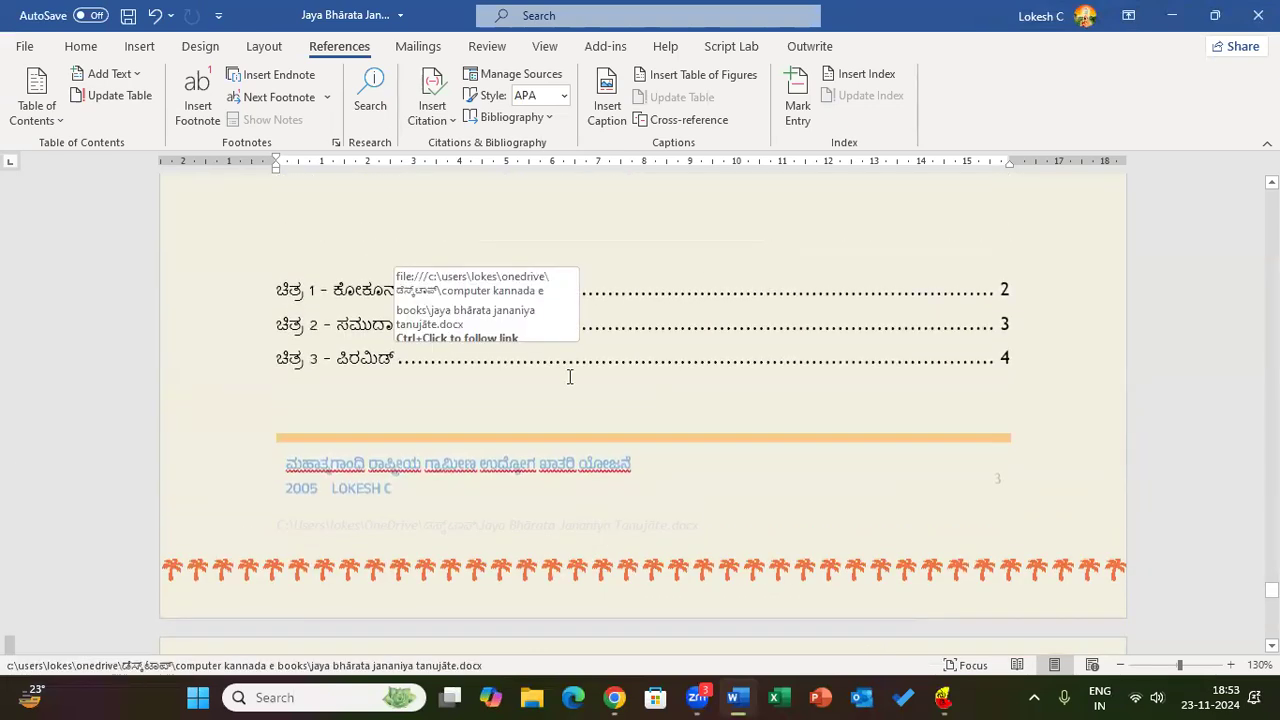
scroll(569, 376, "down", 6)
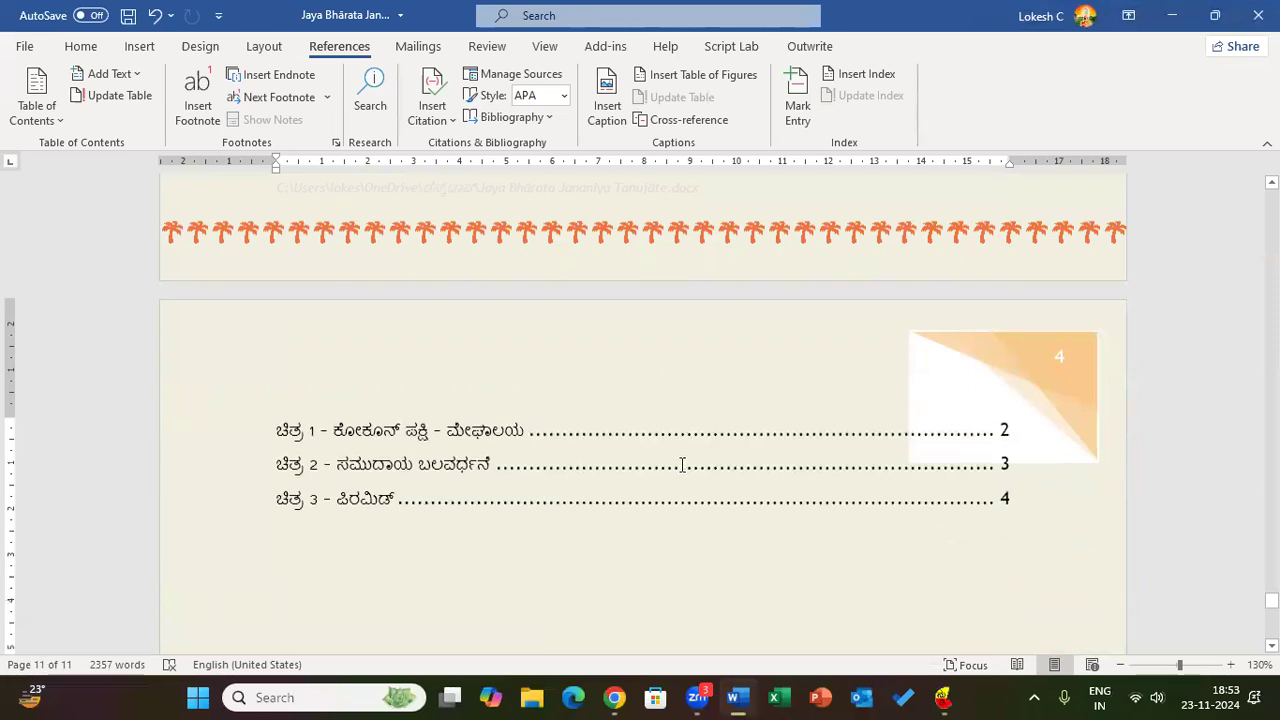
Add a blank line below the second table of figures, then undo both the line and that table.
left_click(380, 543)
key("Return")
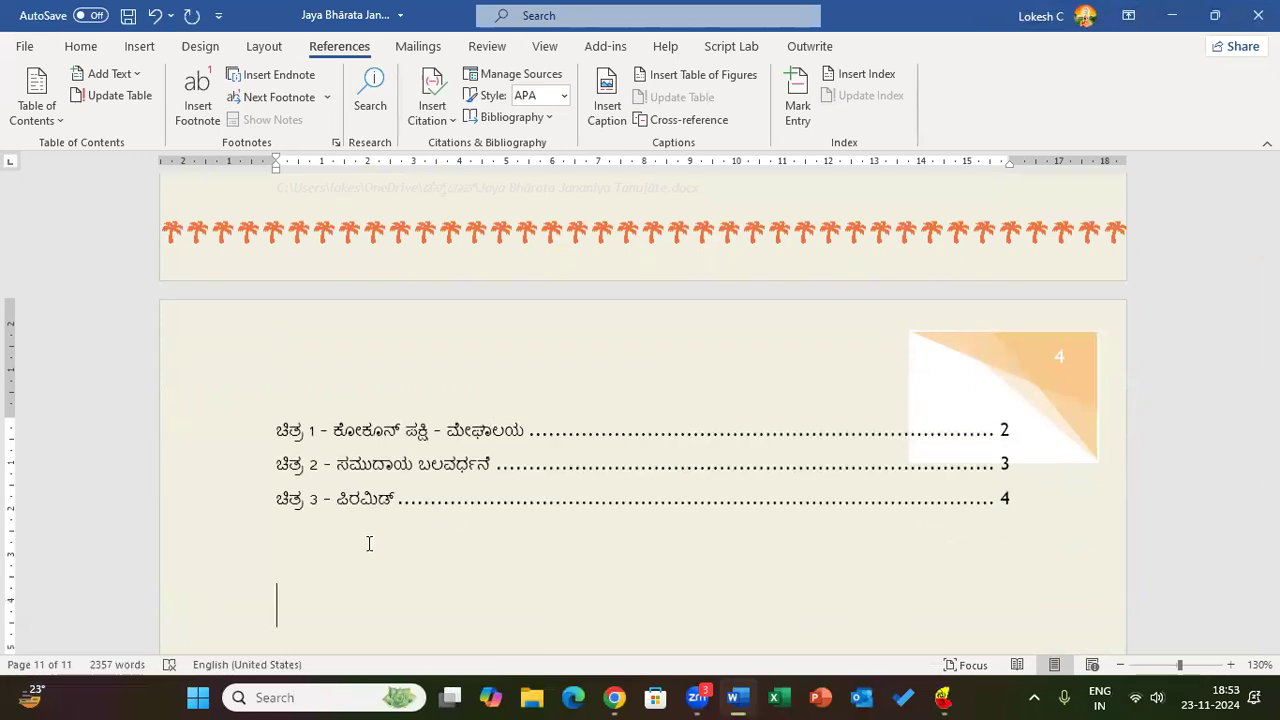
key("ctrl+z")
key("ctrl+z")
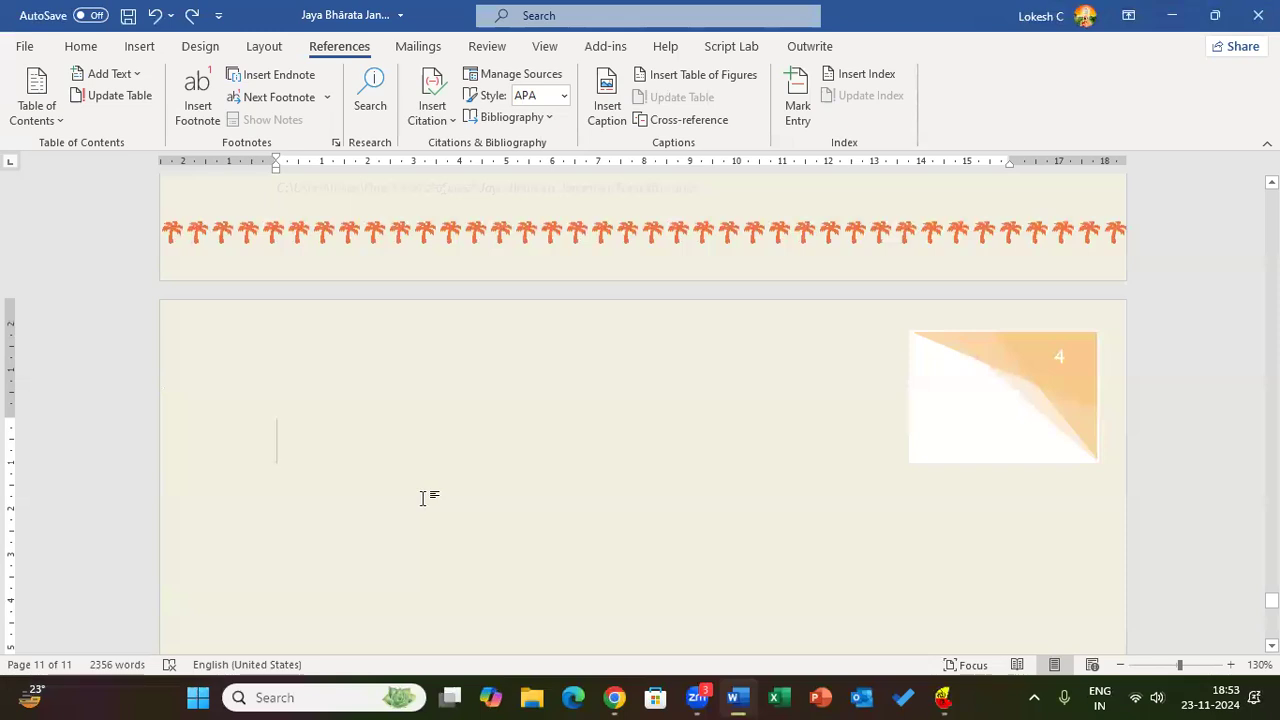
Insert a table with three columns and three rows on the empty last page.
left_click(140, 46)
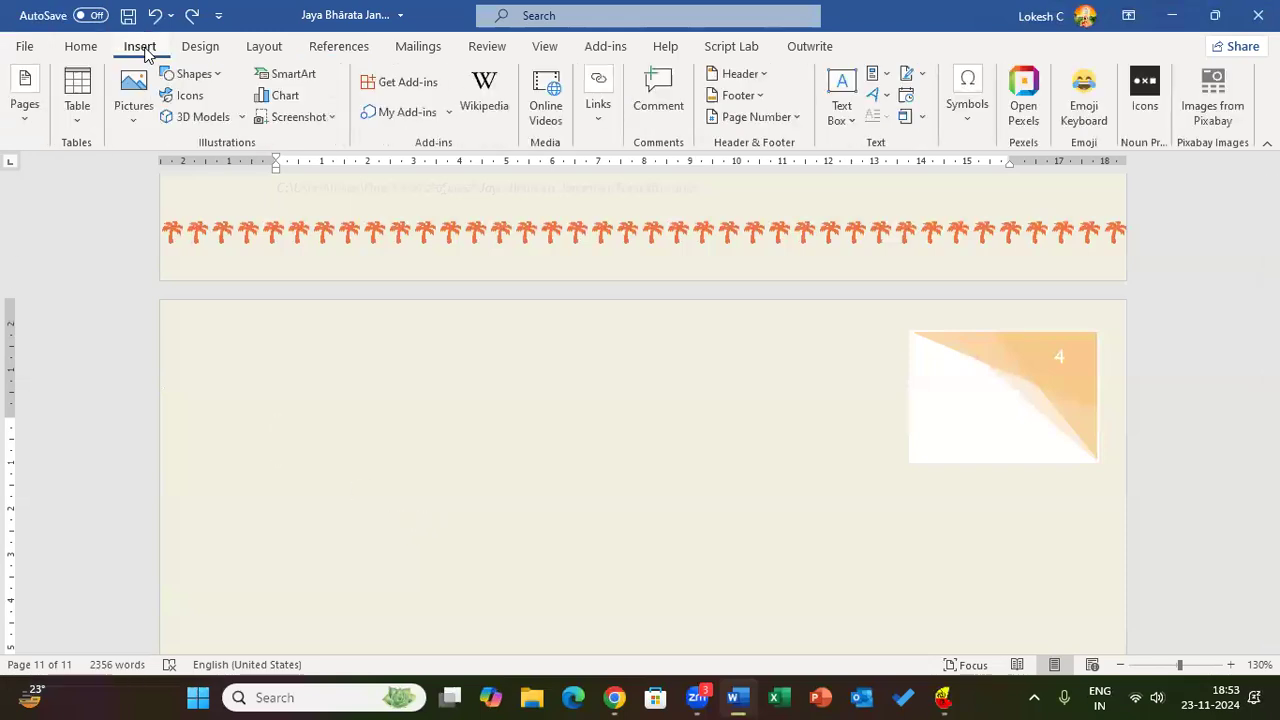
left_click(86, 122)
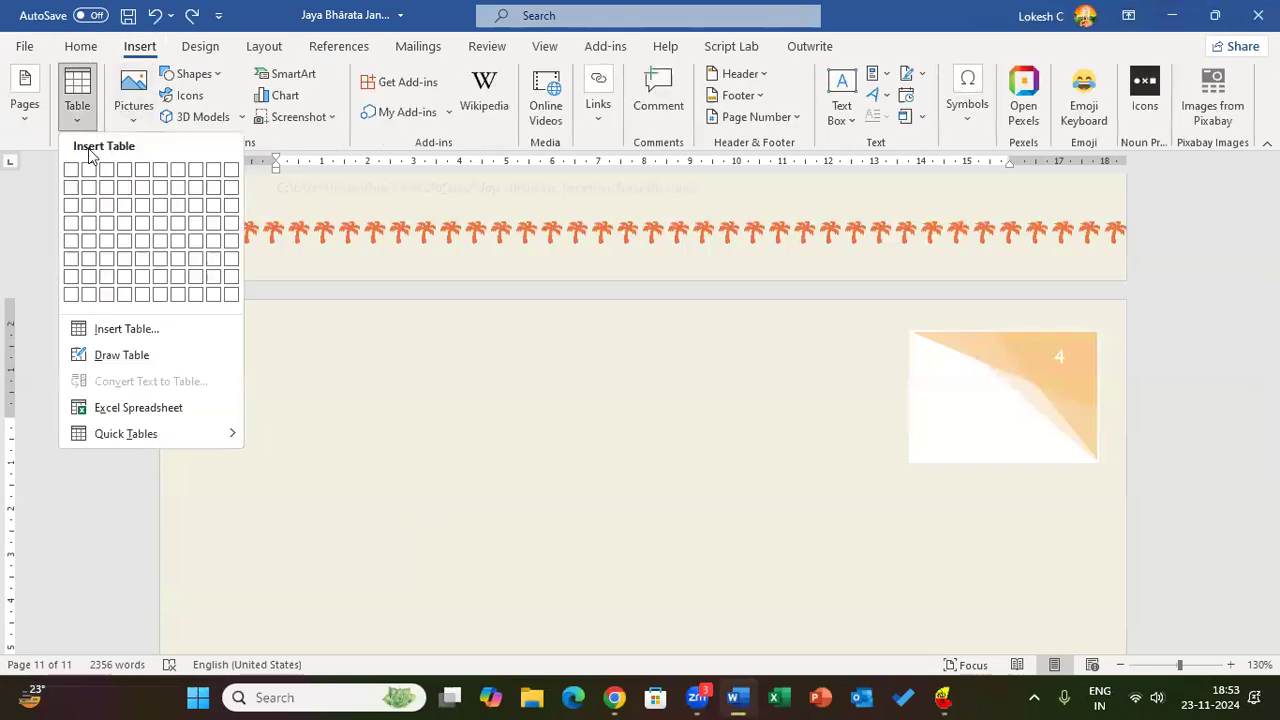
left_click(105, 205)
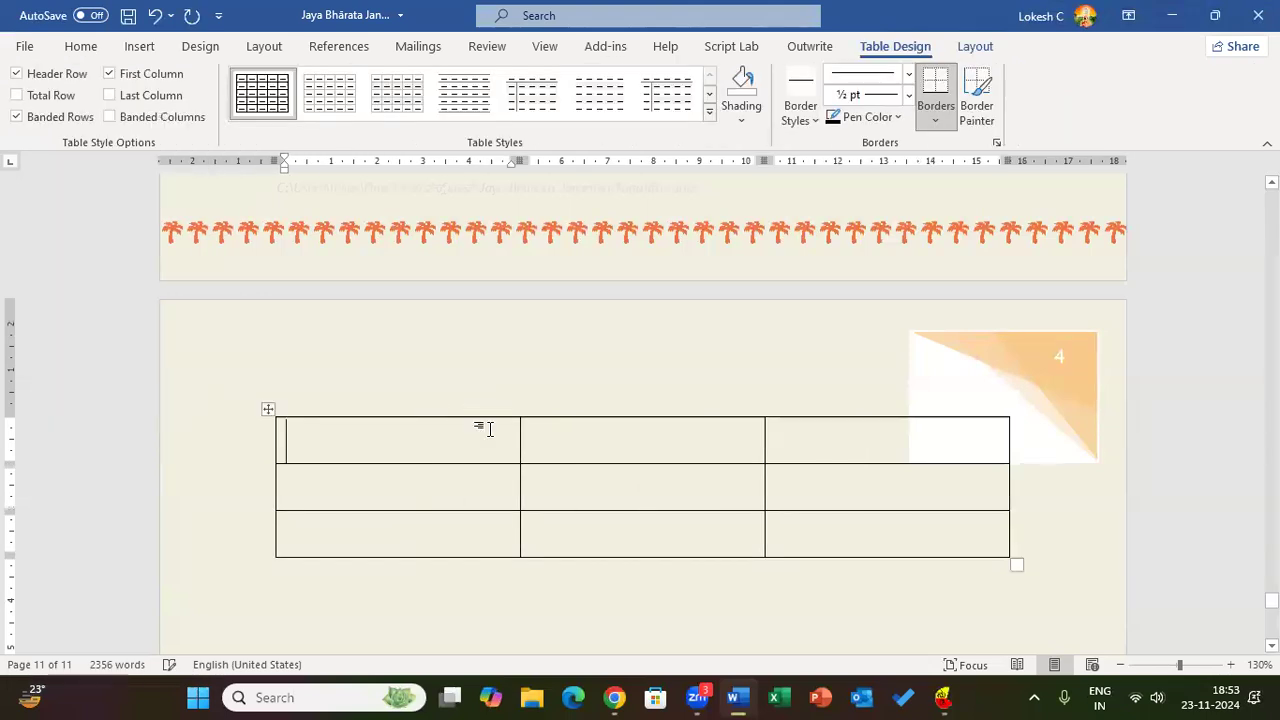
Fill the table's header row with ಕ್ರ.ಸಂ, ಜಿಲ್ಲೆ and ಒಟ್ಟು ಗ್ರಾಮ ಪಂಚಾಯಿತಿಗಳು.
left_click(80, 46)
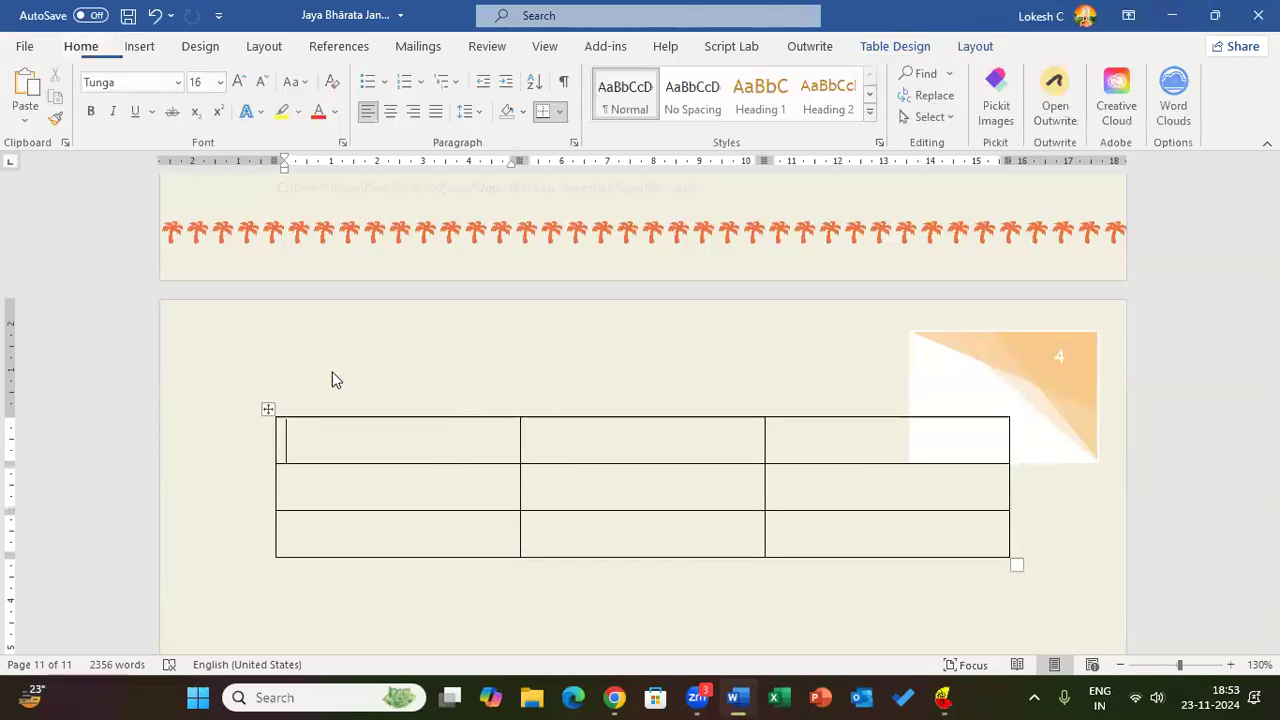
type("ಕ್")
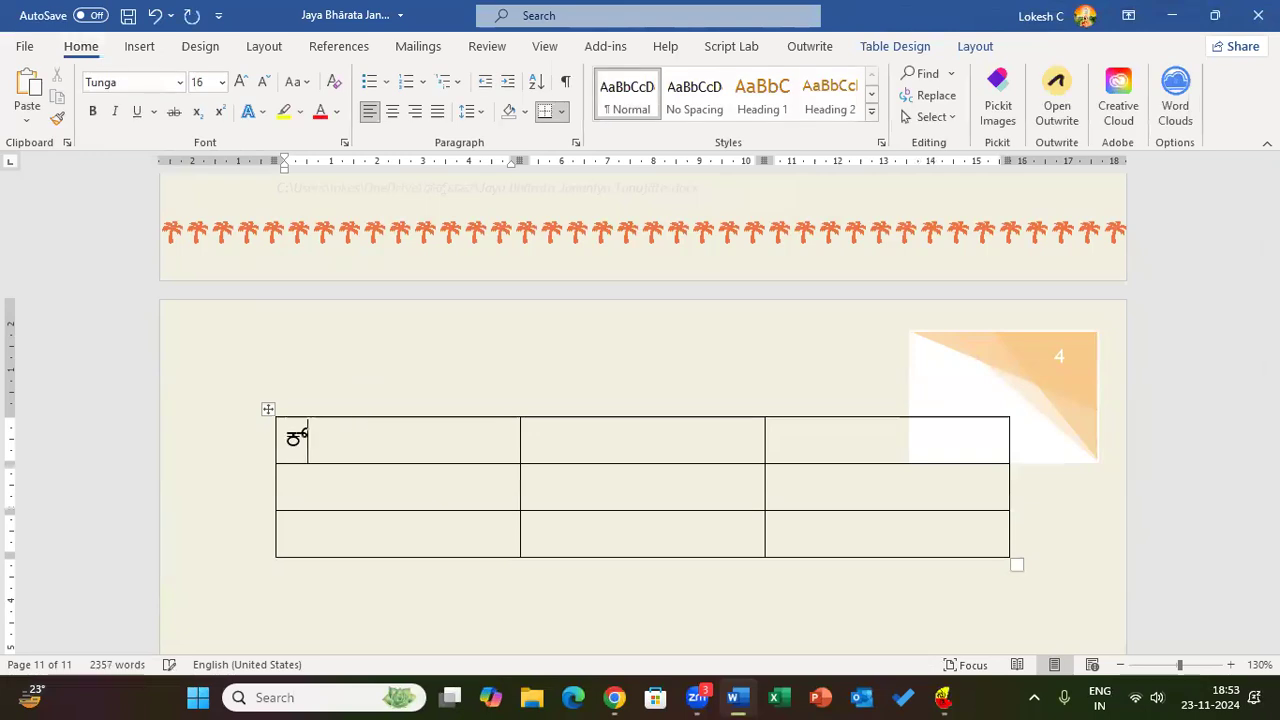
type("ರ.ಸಂ")
key("Tab")
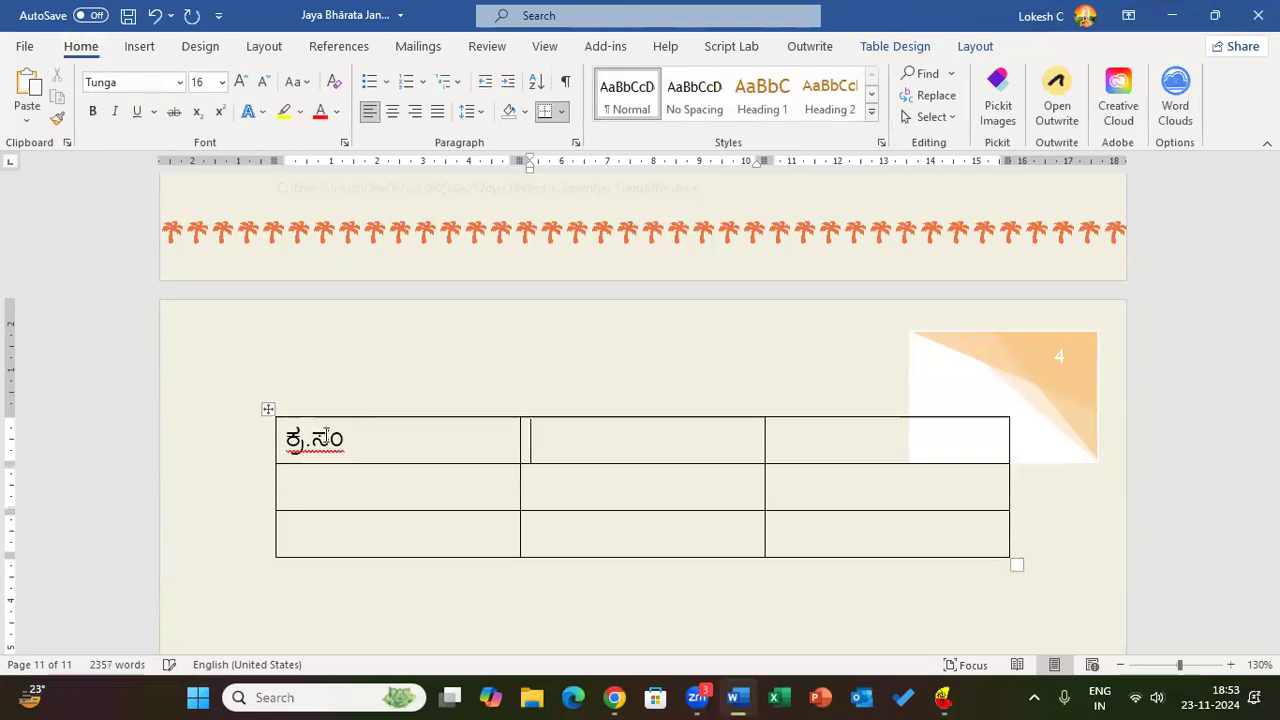
type("ಜಿಲ್ಲೆ")
key("Tab")
type("ಒಟ್ಟು ಗರಾ")
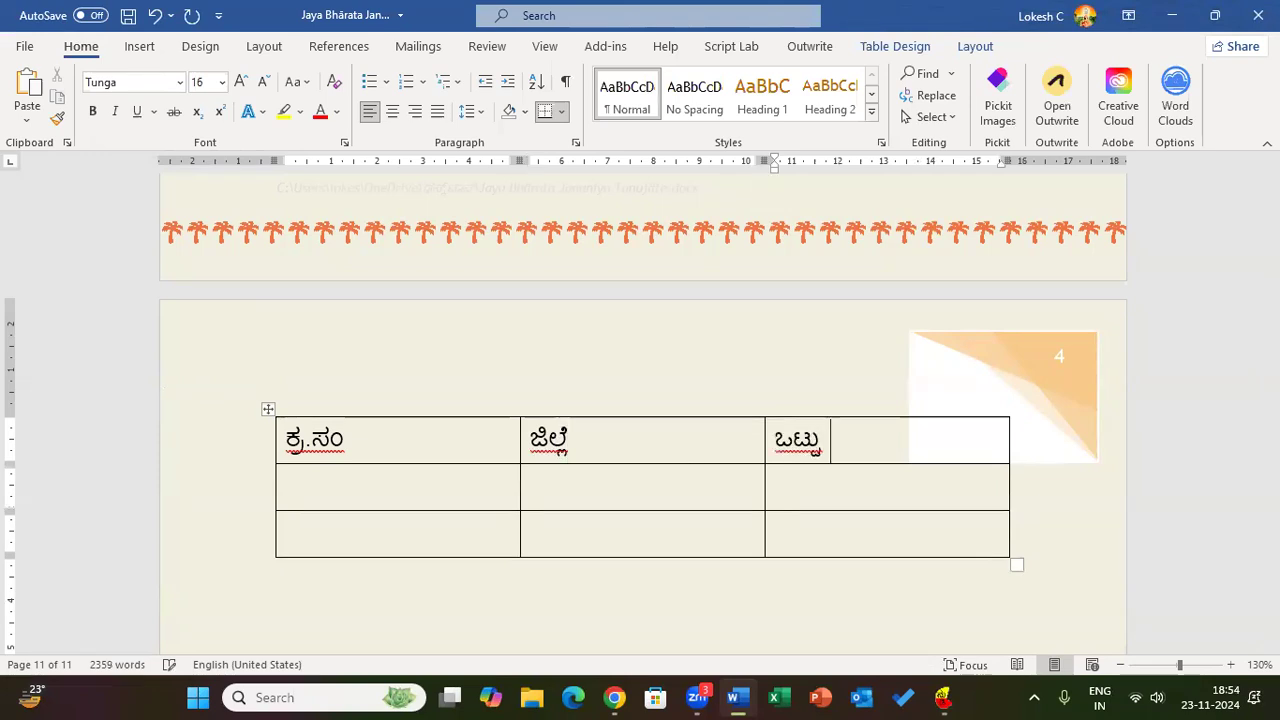
key("BackSpace")
key("BackSpace")
key("BackSpace")
type("ಗ್ರಾಮ")
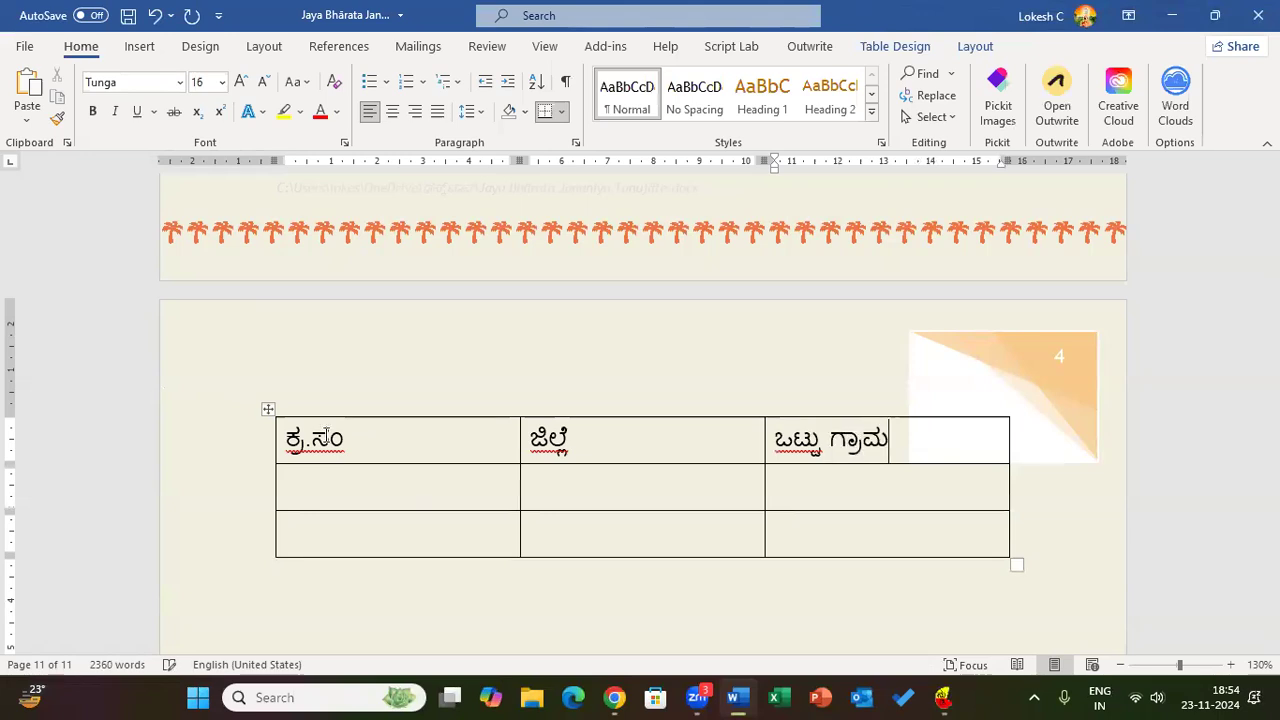
type(" ಪಂಚಾಯಿತಿ")
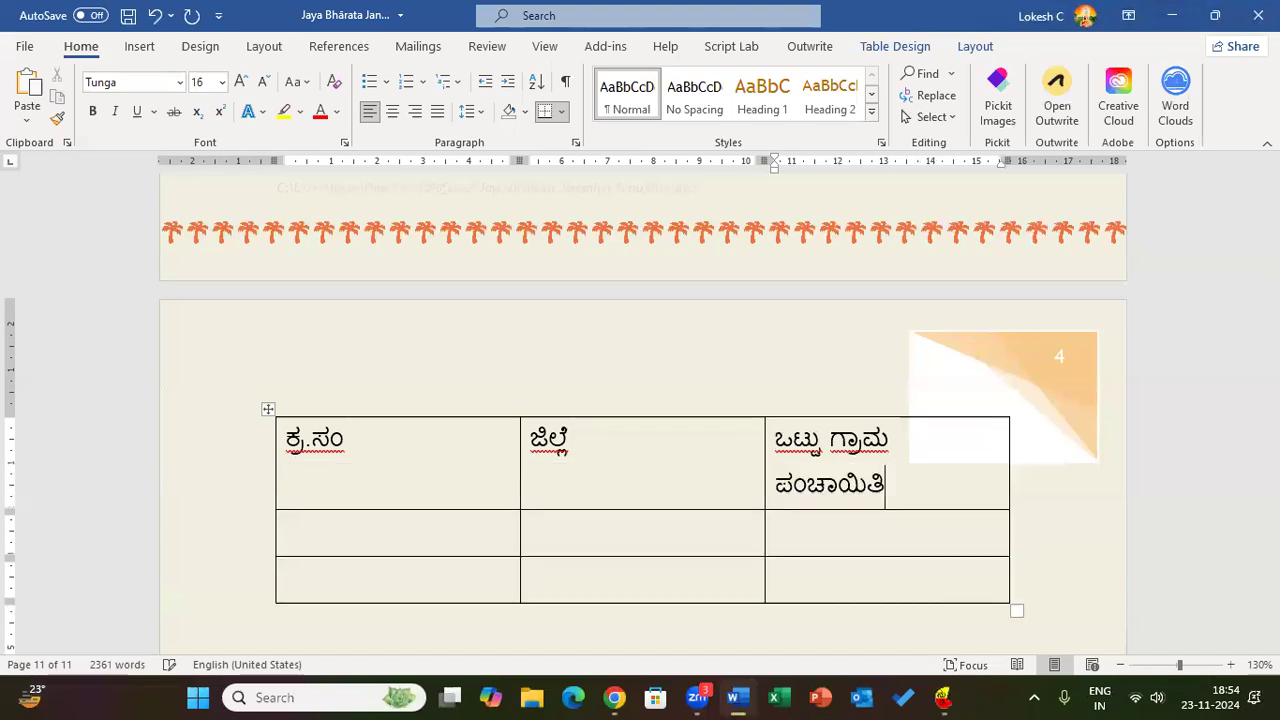
type("ಗಳು")
Fill the first data row with 1, ಚಿಕ್ಕಬಳ್ಳಾಪುರ and 157.
type("1")
key("Tab")
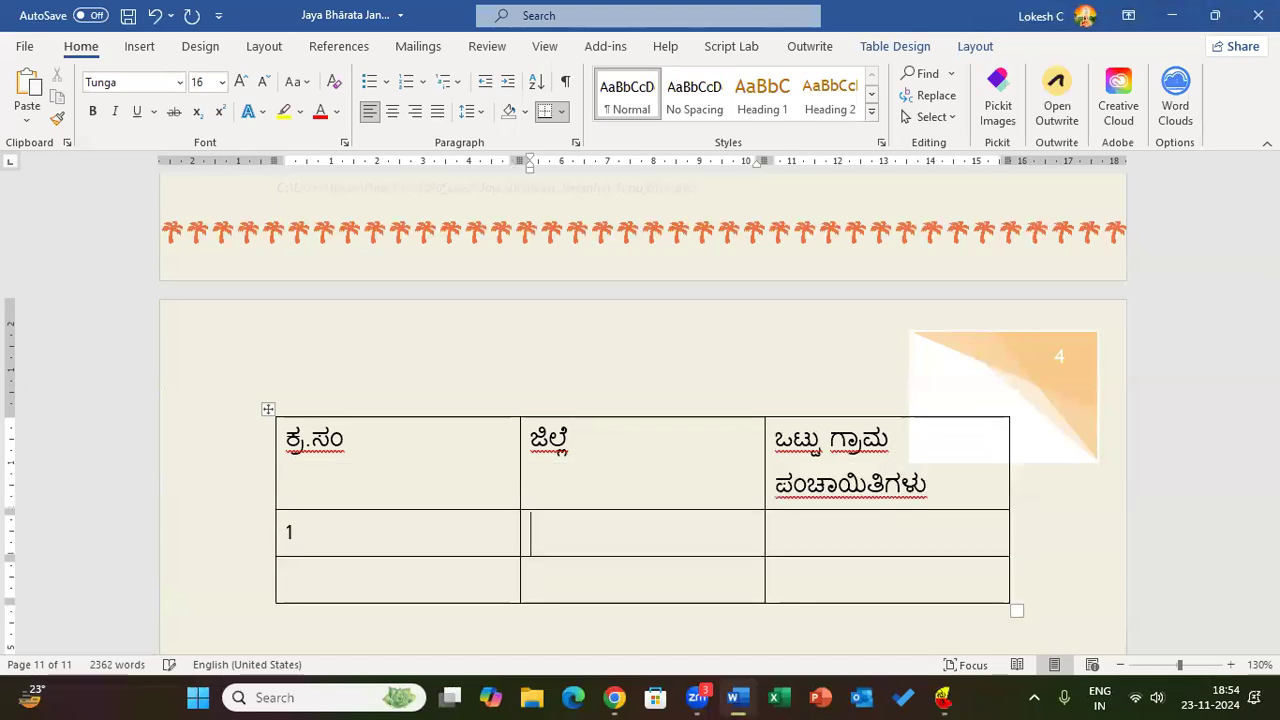
type("ಚಿಕ್ಕಬಳ್ಳಾಪುರ")
key("Tab")
type("157")
key("Tab")
Fill the second data row with 2, ತುಮಕೂರು and 330.
type("2")
key("Tab")
type("ತುಮ")
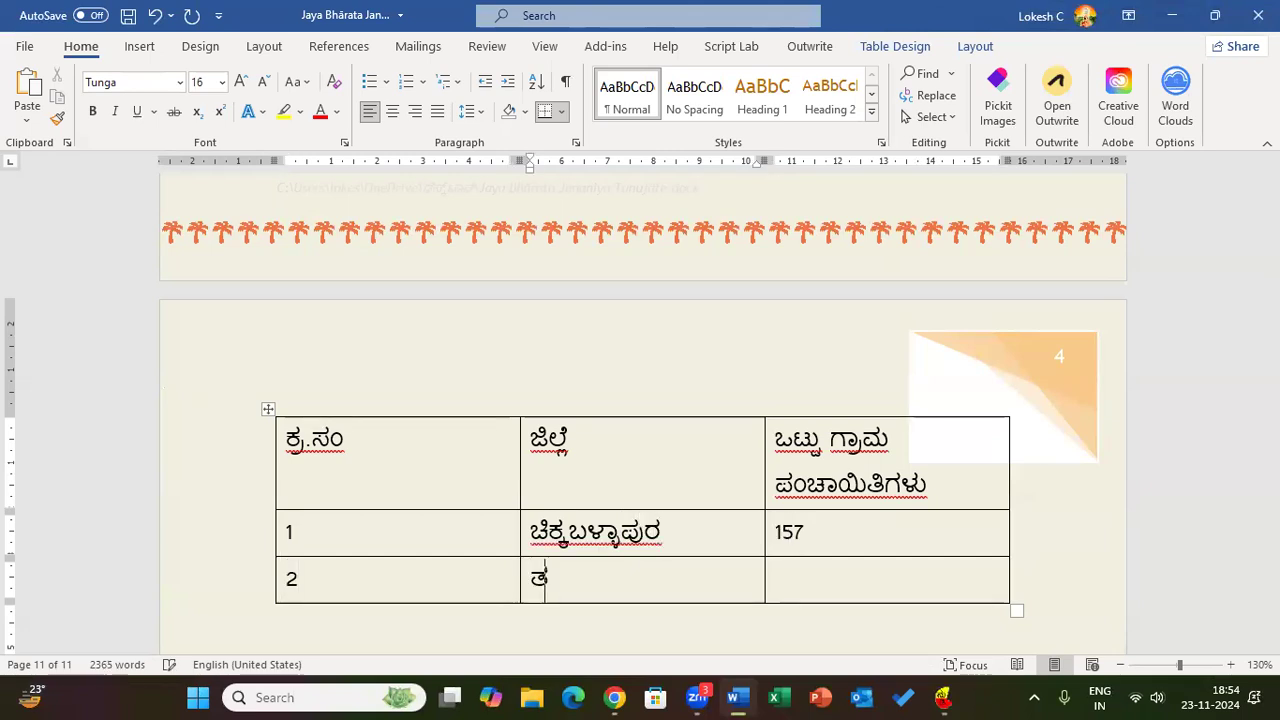
type("ಕೂರು")
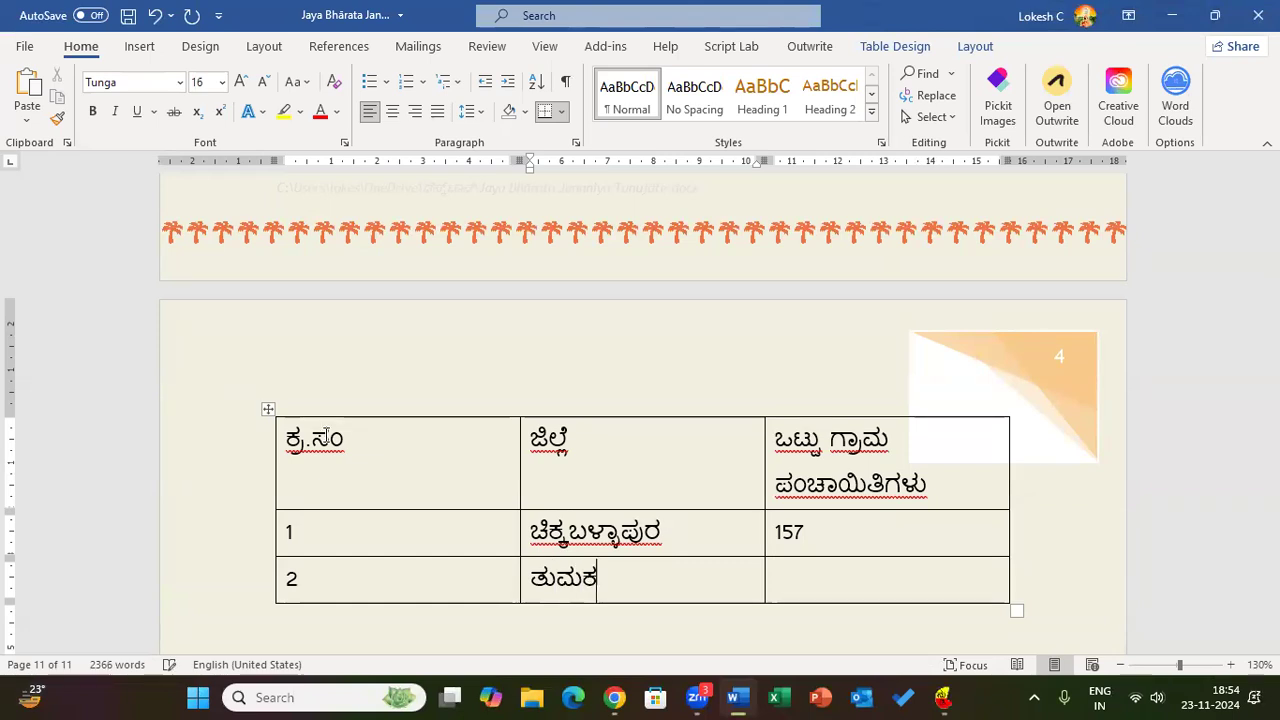
key("Tab")
type("330")
Add a third data row to the table and fill it with 3, ಕೋಲಾರ and 154.
key("Tab")
type("3")
key("Tab")
type("ಕೋಲ")
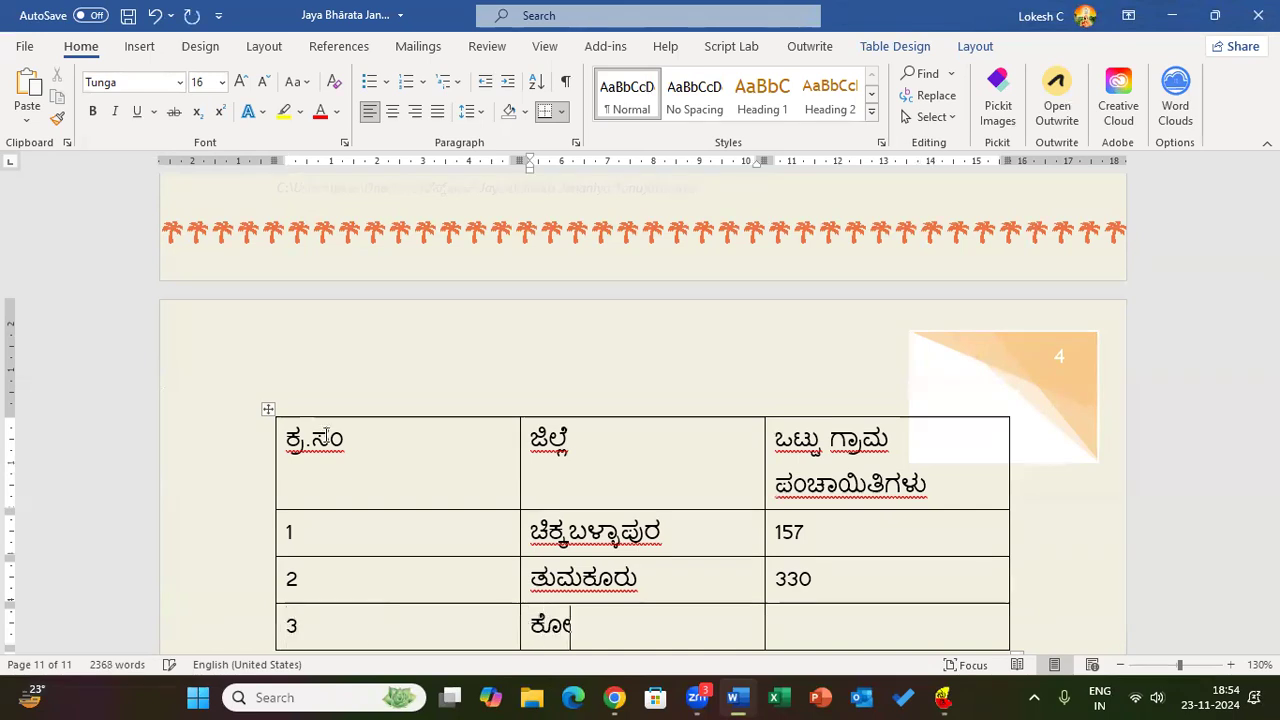
type("ಾರ")
key("Tab")
type("154")
Narrow all three table columns so that each closely fits its text on single lines.
scroll(313, 375, "down", 1)
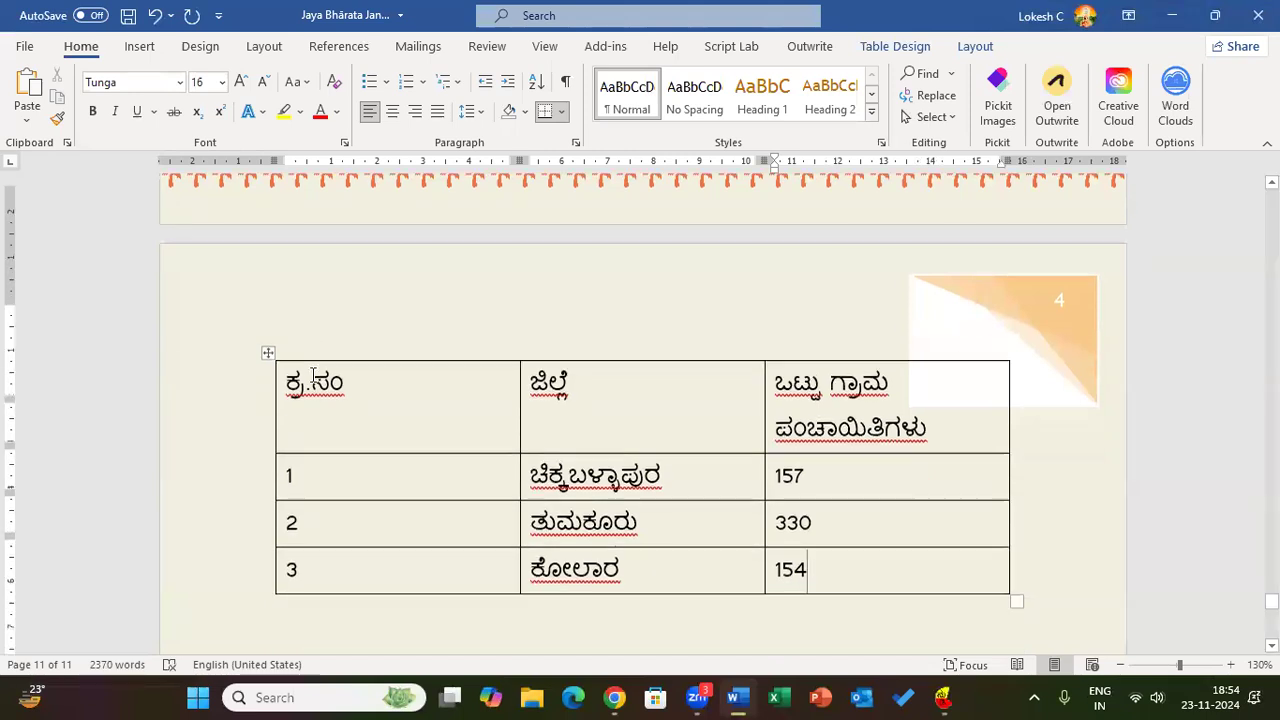
scroll(313, 375, "down", 1)
left_click(497, 346)
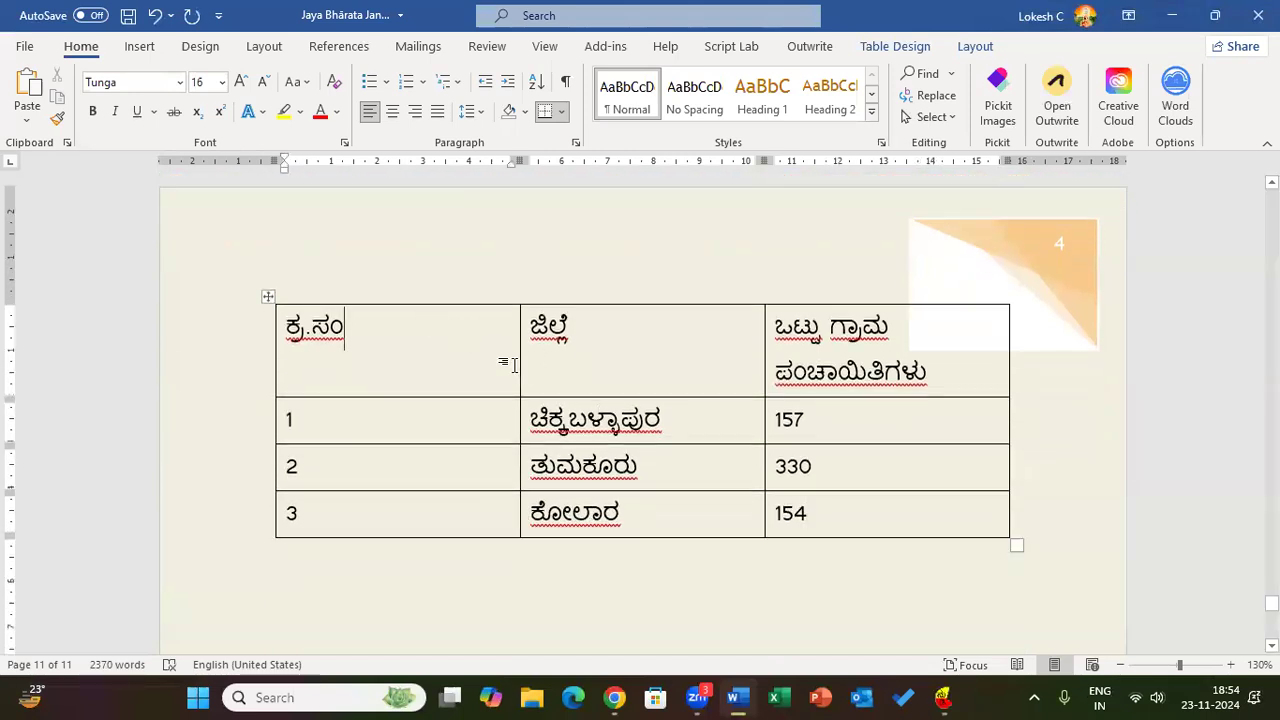
left_click_drag(469, 374, 368, 372)
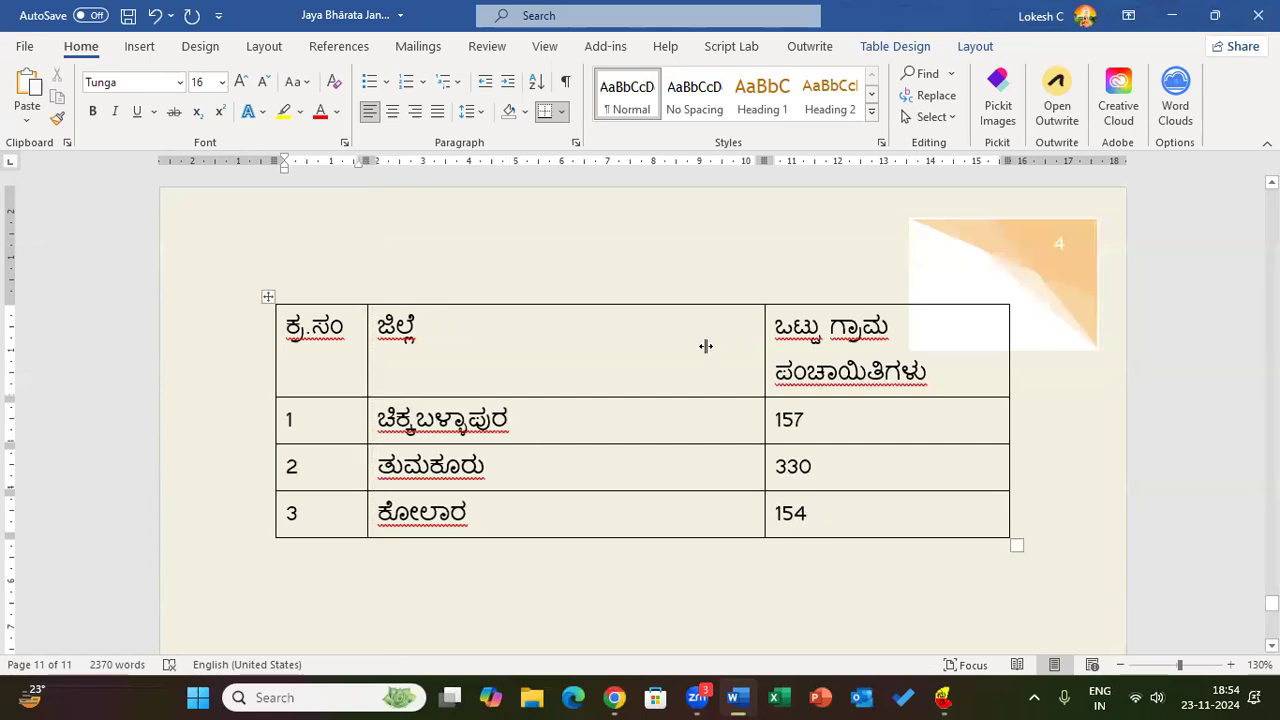
left_click_drag(552, 346, 531, 345)
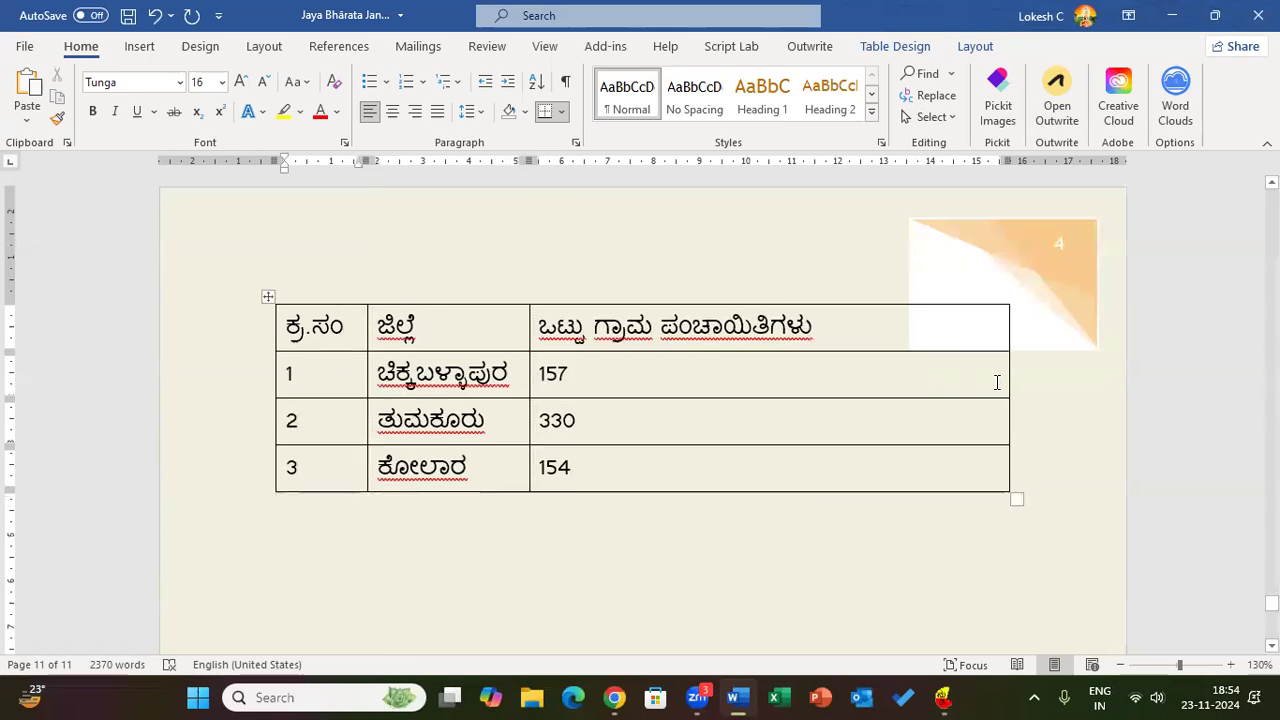
left_click_drag(1007, 384, 826, 409)
Reduce the whole table's font size to 12 and narrow the ಕ್ರ.ಸಂ column further to fit its text.
key("ctrl+a")
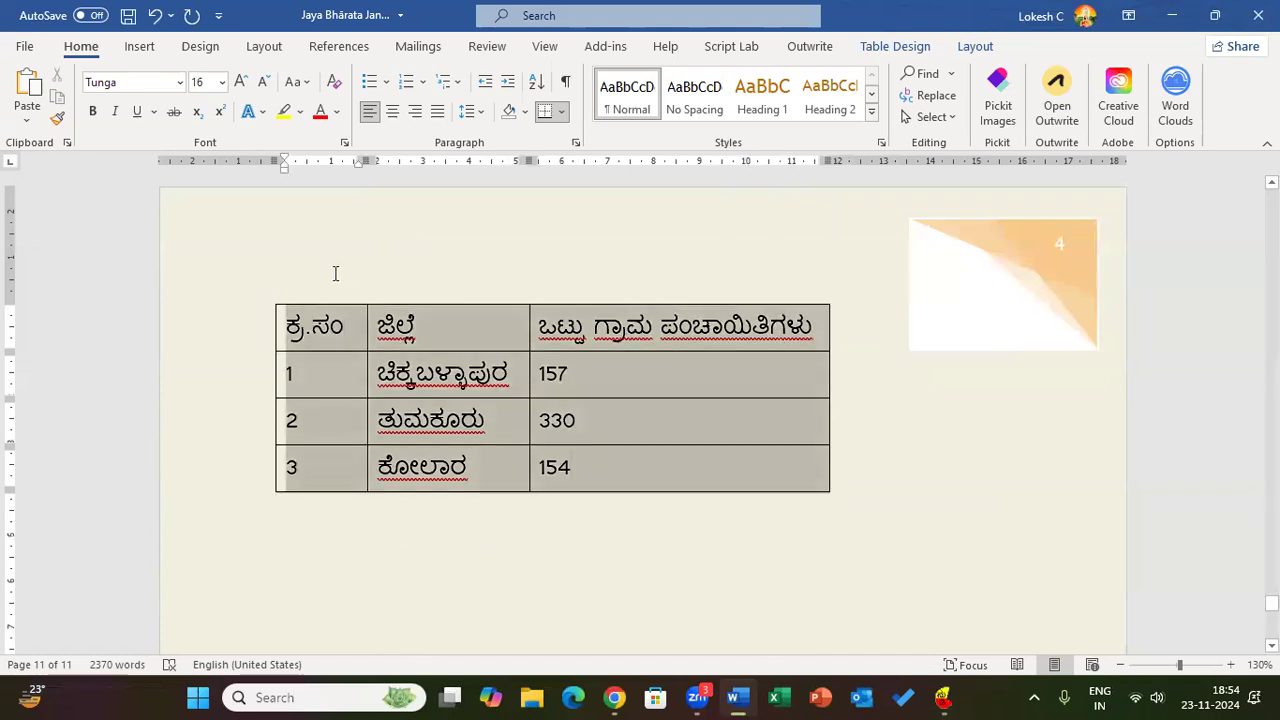
left_click(264, 82)
left_click(264, 82)
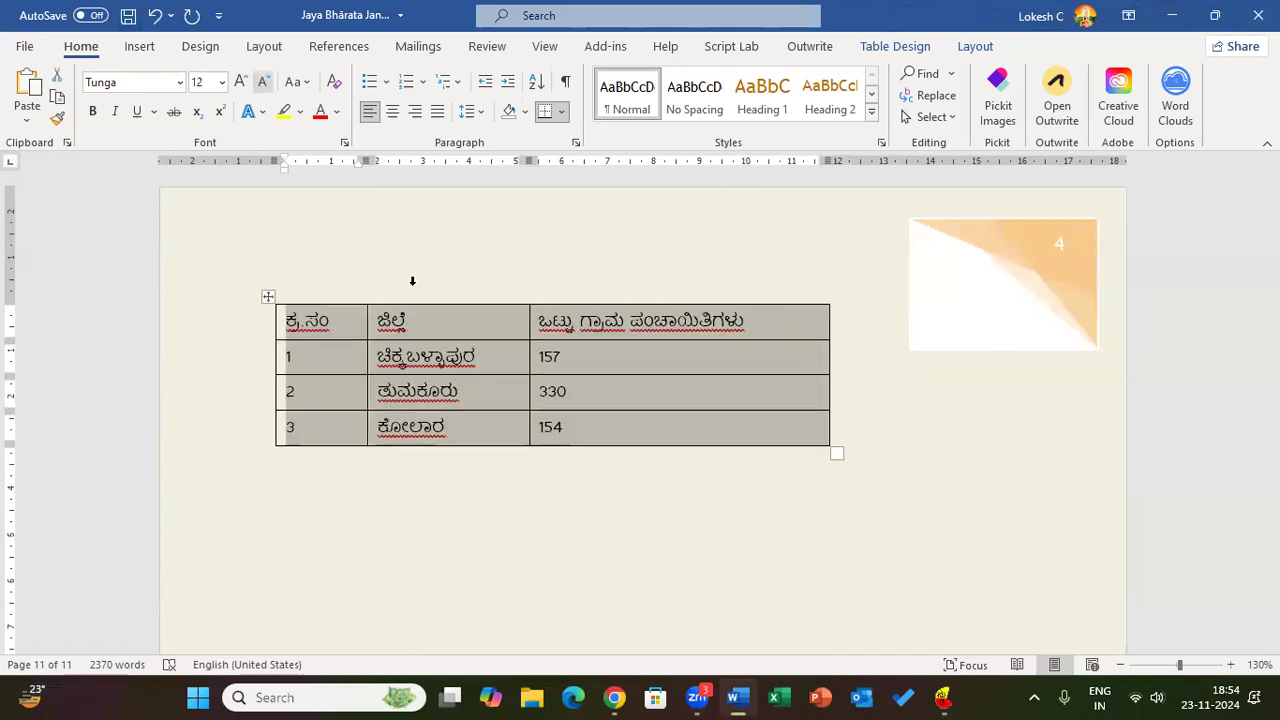
left_click(472, 358)
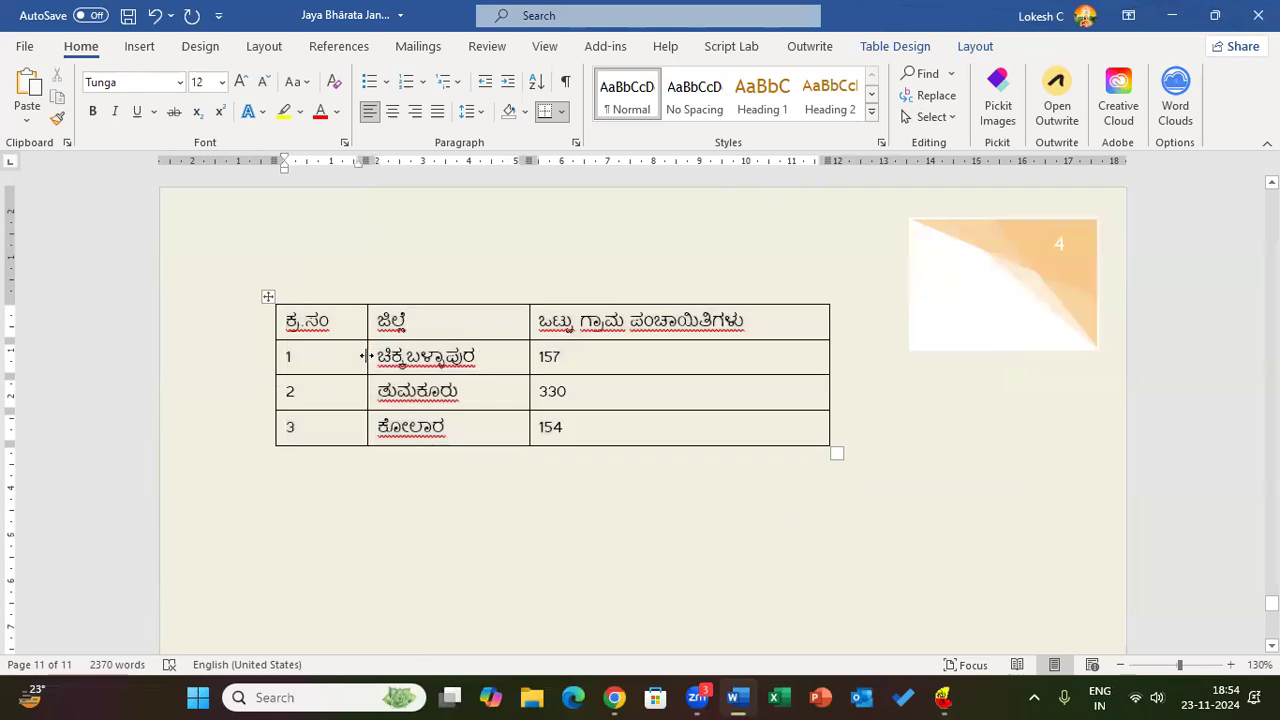
left_click_drag(369, 357, 345, 357)
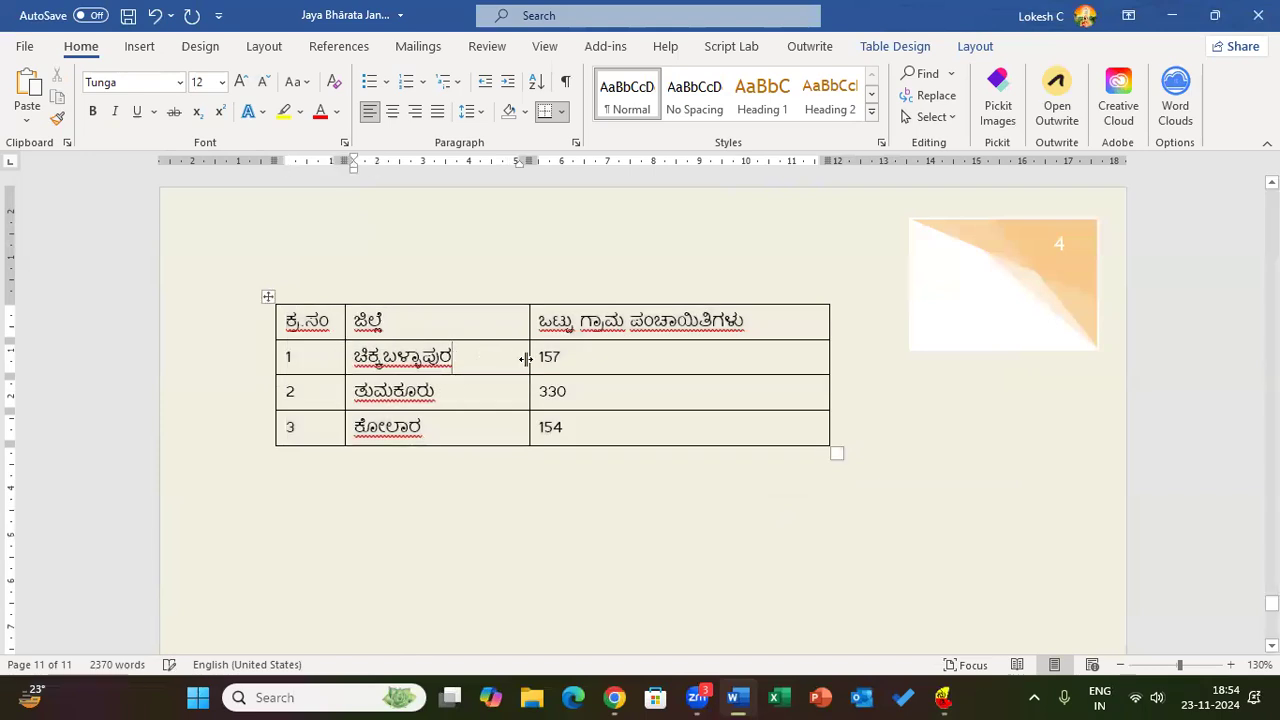
Narrow the ಜಿಲ್ಲೆ and ಒಟ್ಟು ಗ್ರಾಮ ಪಂಚಾಯಿತಿಗಳು columns so that each closely fits its text.
left_click_drag(482, 354, 472, 356)
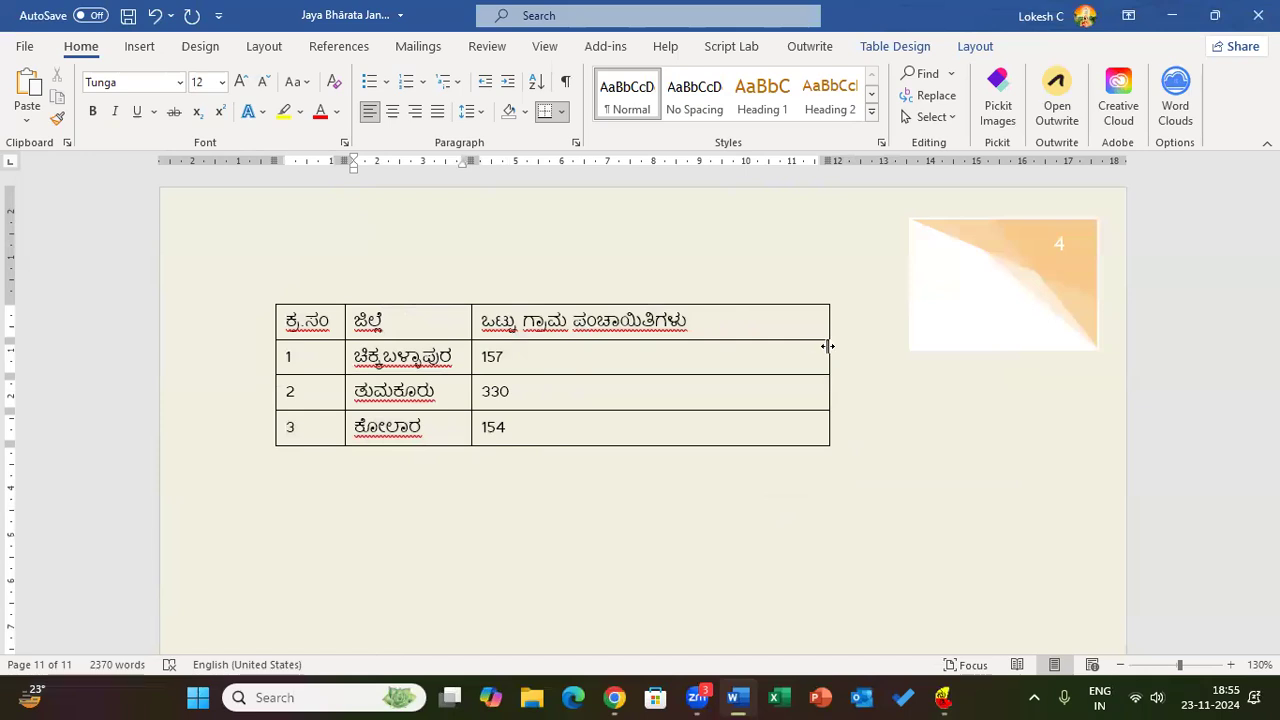
left_click_drag(826, 346, 737, 349)
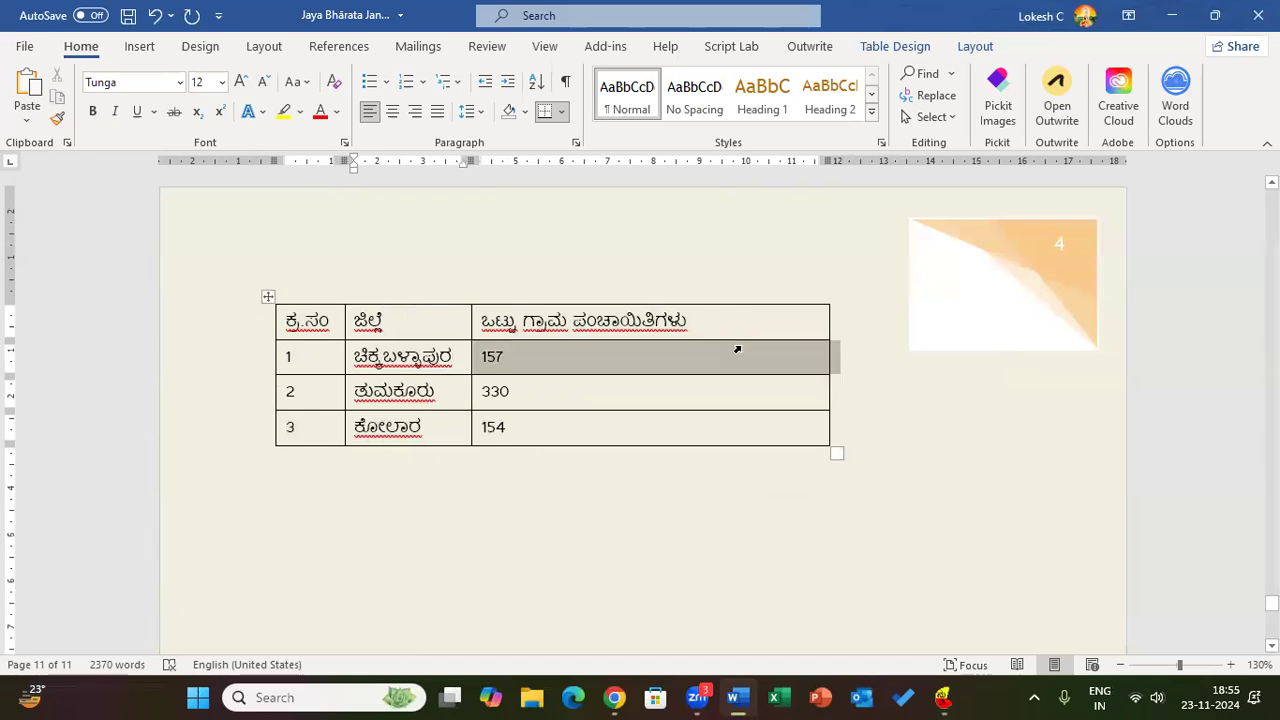
left_click(824, 327)
Make the table's header row bold and save the document.
left_click_drag(824, 327, 279, 300)
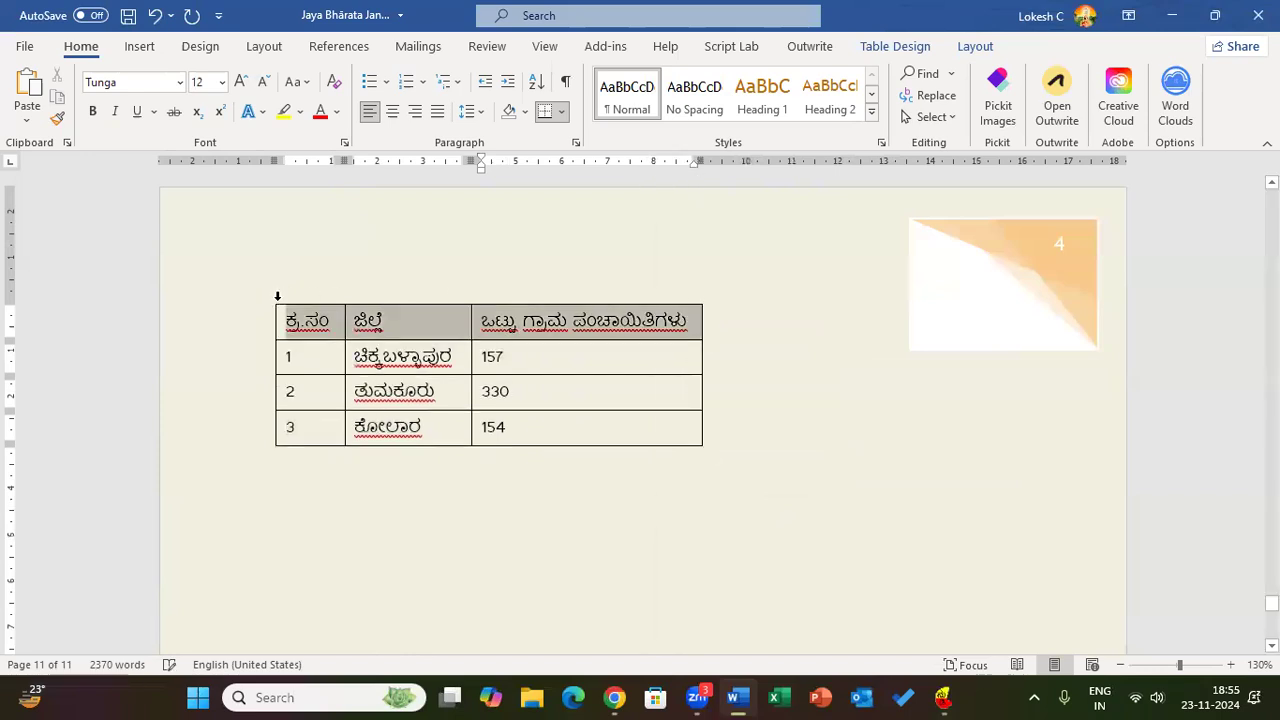
key("ctrl+b")
left_click(560, 429)
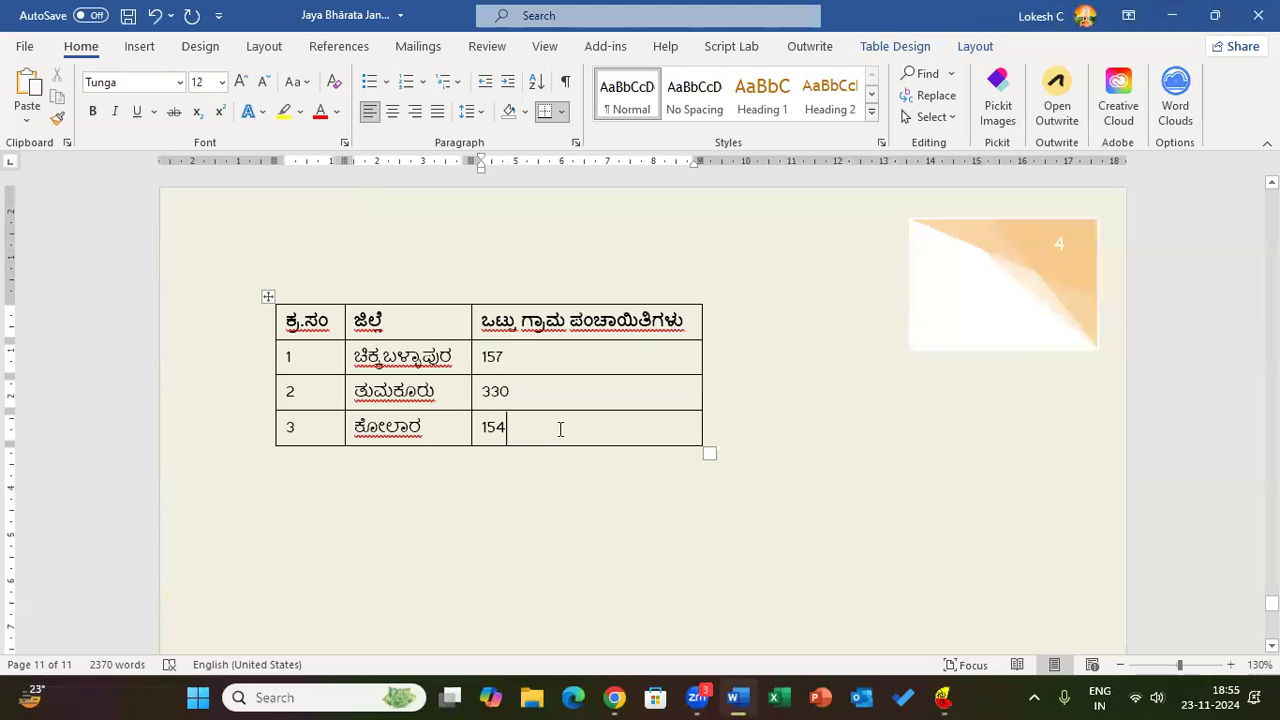
left_click(560, 450)
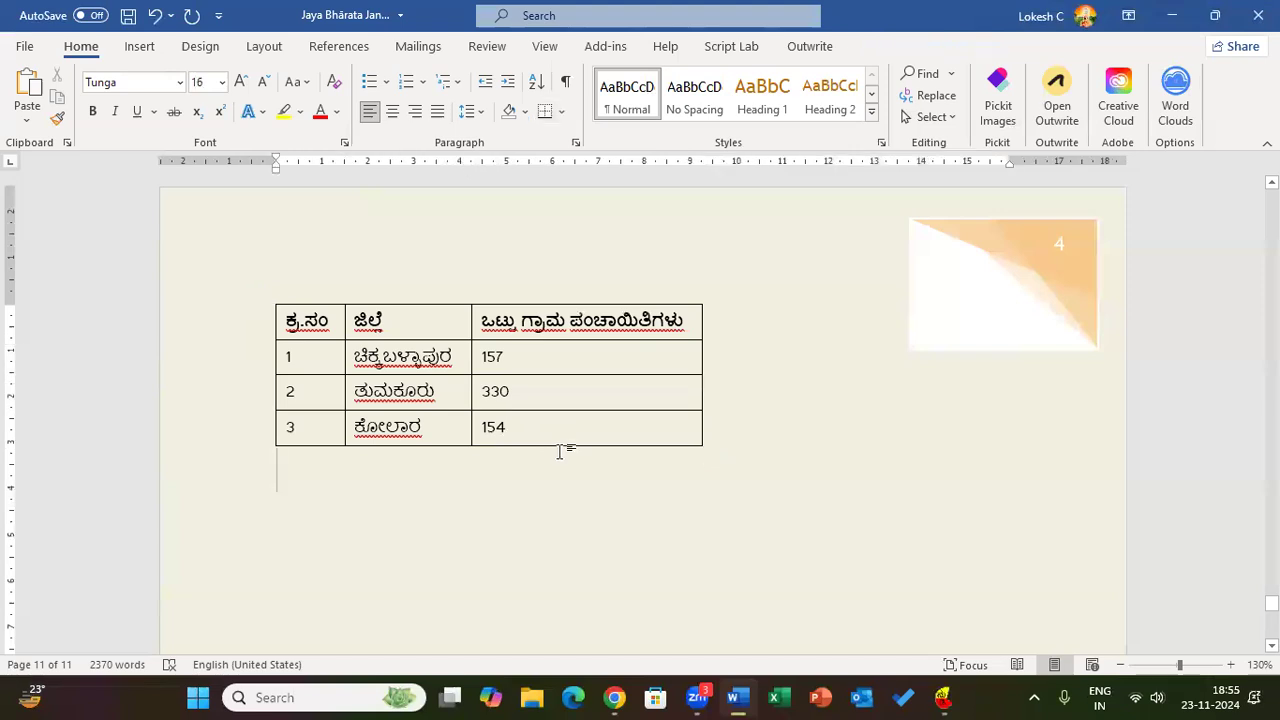
key("ctrl+s")
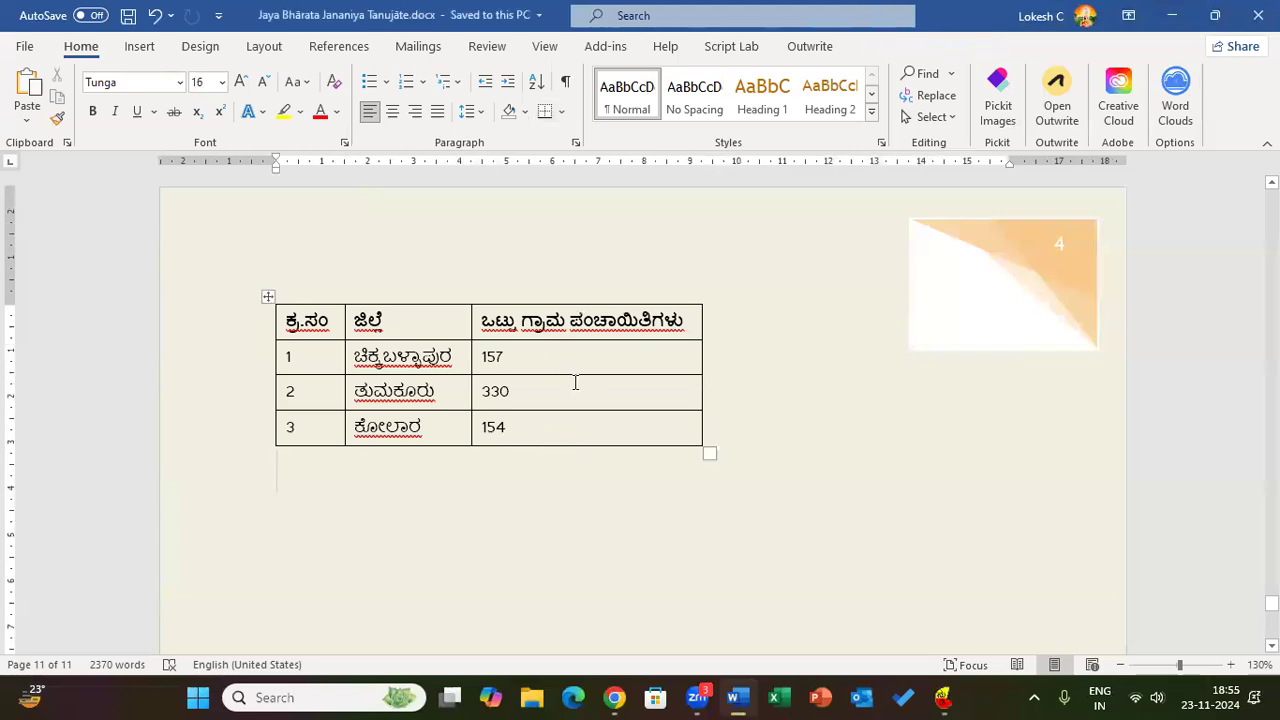
Copy the whole district table and delete it from the document's last page.
left_click(575, 383)
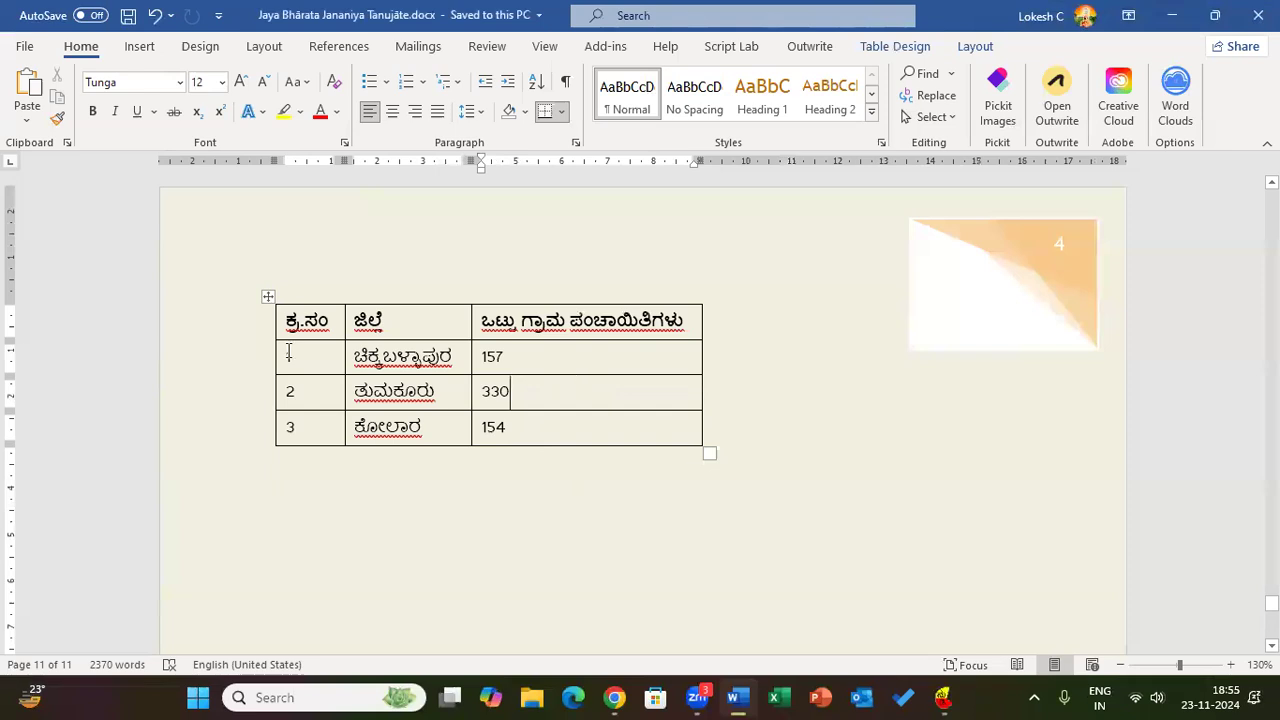
left_click(269, 298)
key("ctrl+c")
key("BackSpace")
Remove the blank lines above the heading "Computer Class - Day 22" so that it starts at the top of its page.
scroll(328, 362, "up", 12)
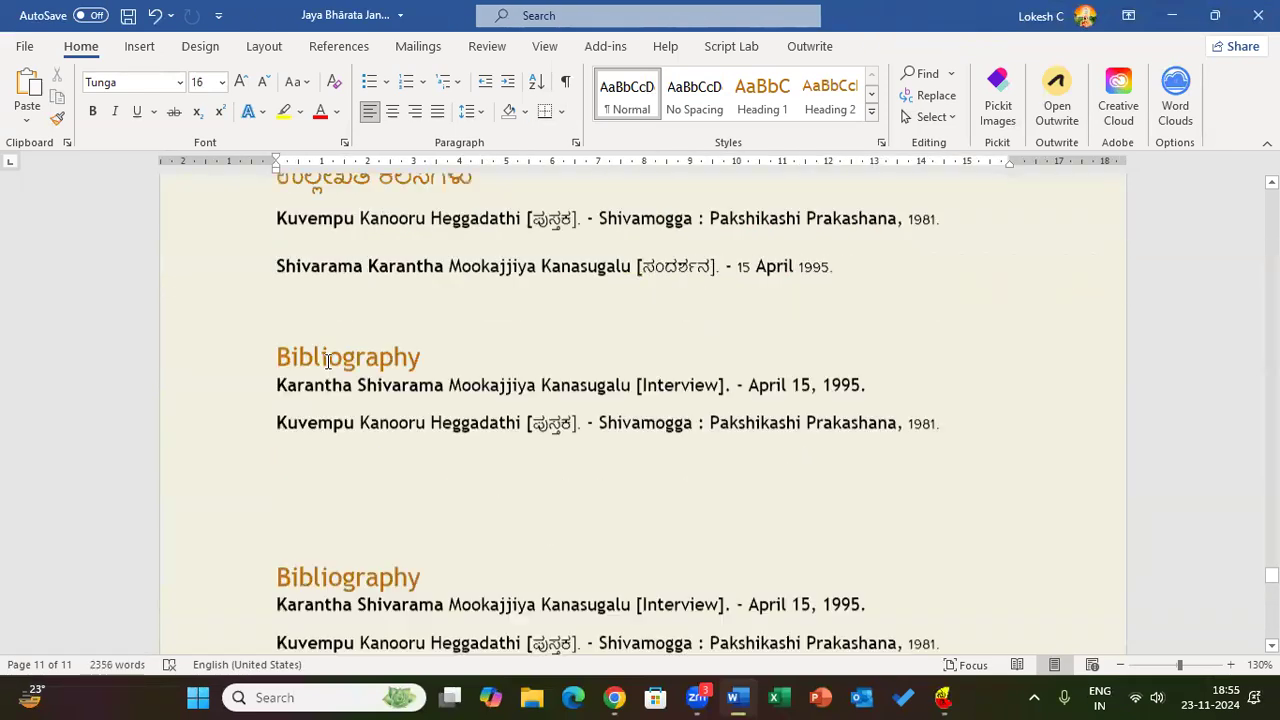
scroll(328, 362, "up", 15)
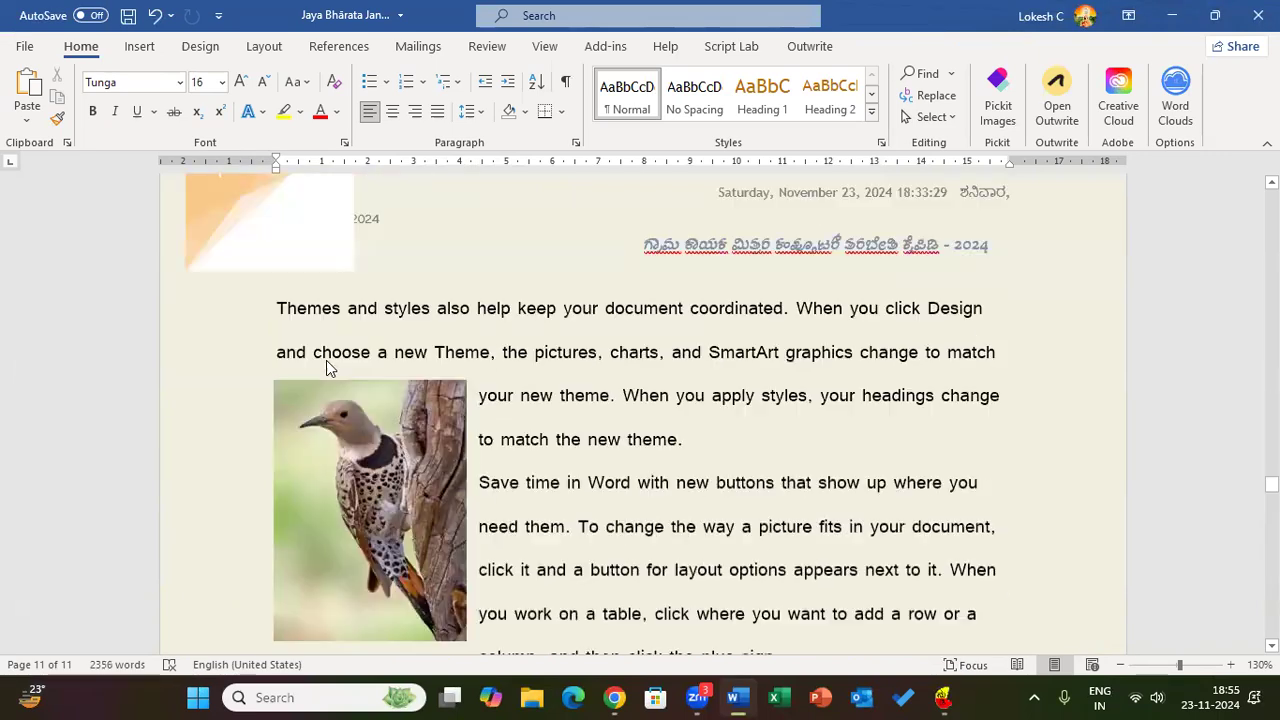
scroll(328, 362, "up", 5)
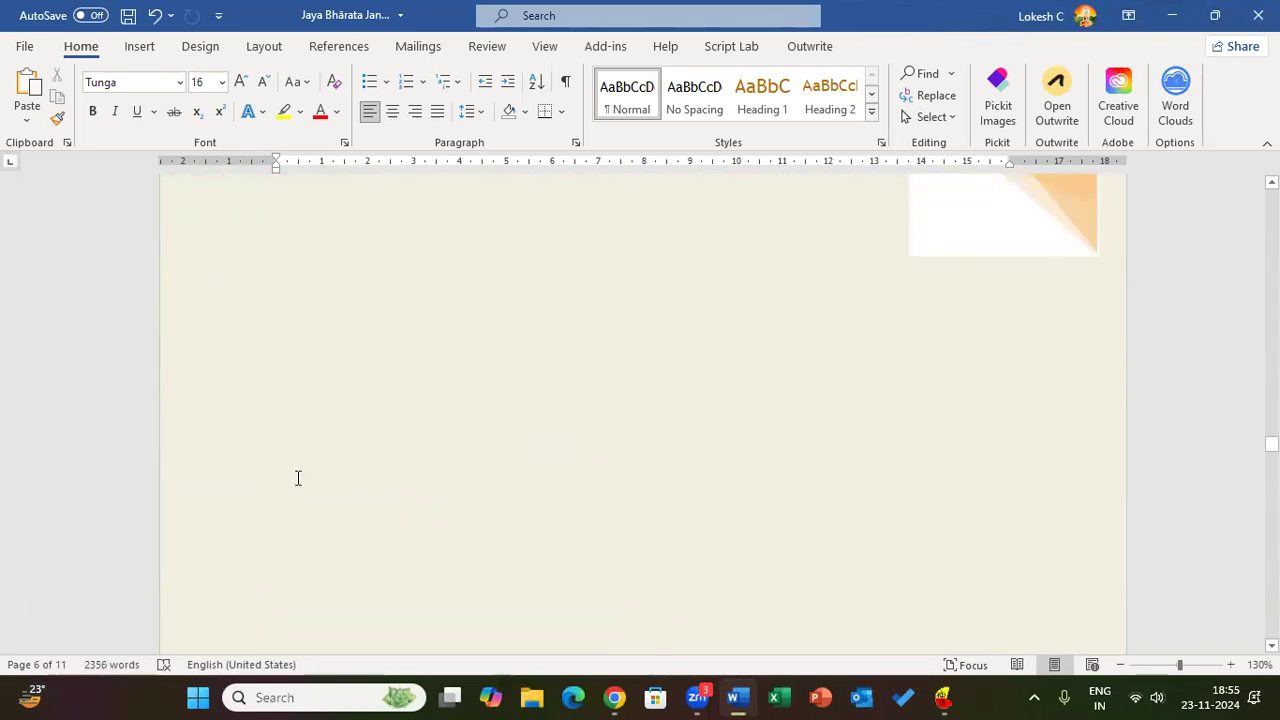
scroll(292, 495, "down", 5)
left_click(272, 497)
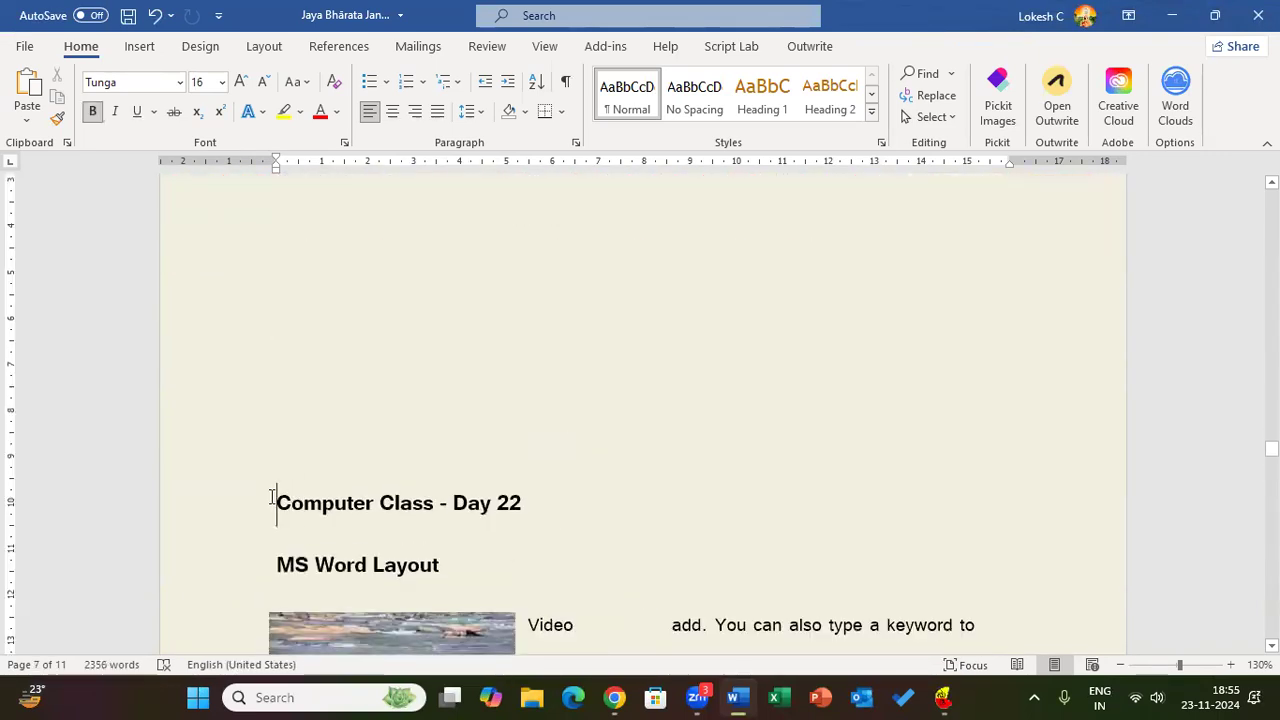
key("BackSpace")
key("BackSpace")
key("BackSpace")
key("BackSpace")
scroll(614, 417, "up", 3)
key("BackSpace")
key("BackSpace")
scroll(640, 415, "up", 3)
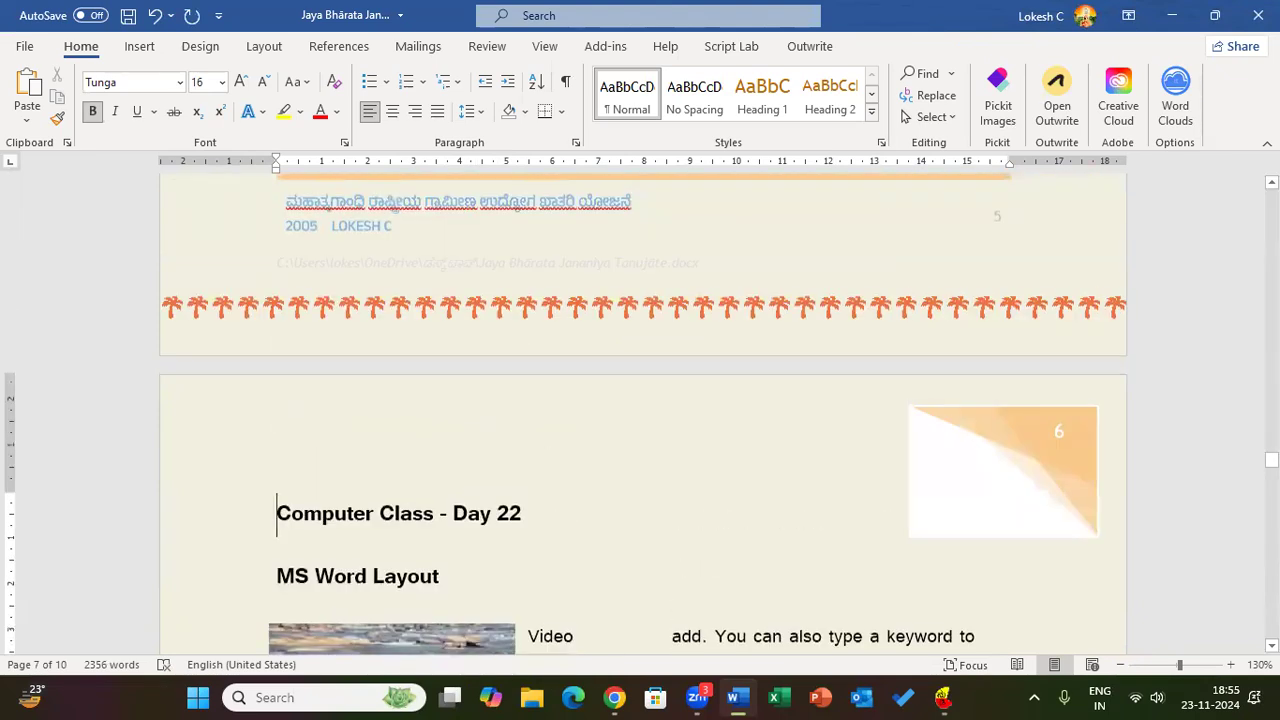
Paste the district table above the heading "Computer Class - Day 22" and add two blank lines between them.
key("ctrl+v")
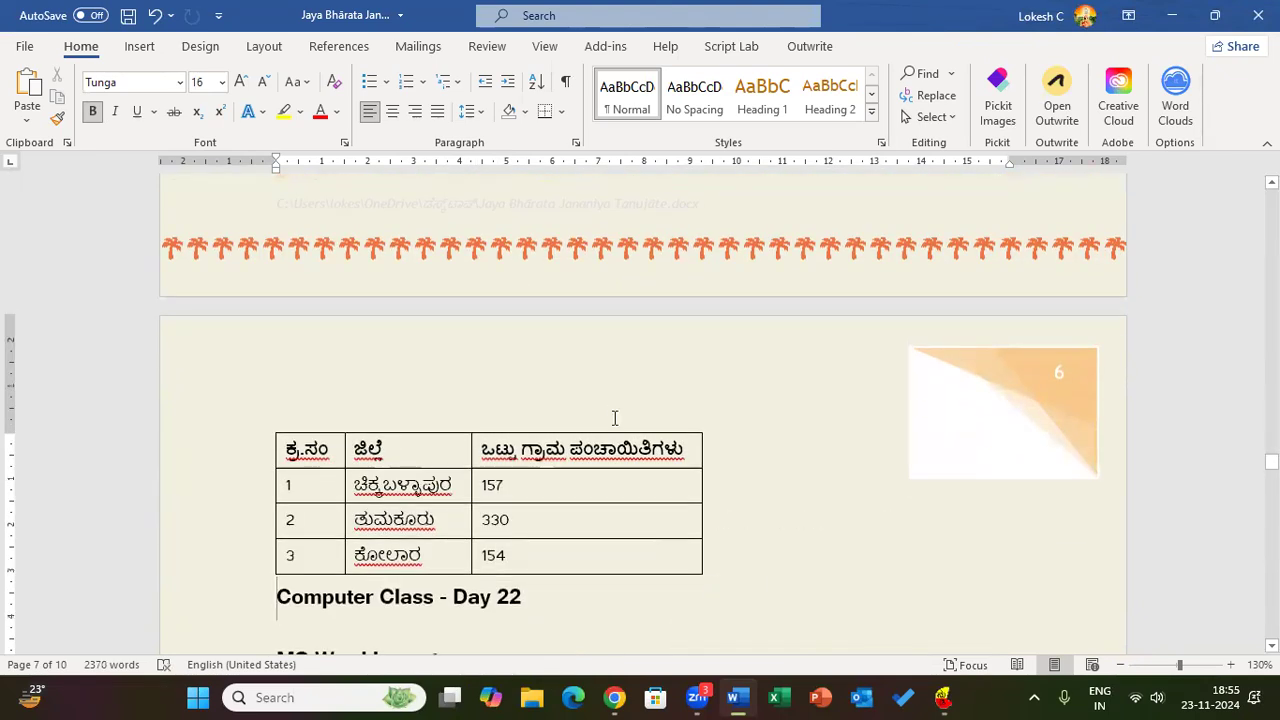
scroll(614, 417, "down", 2)
key("Return")
key("Return")
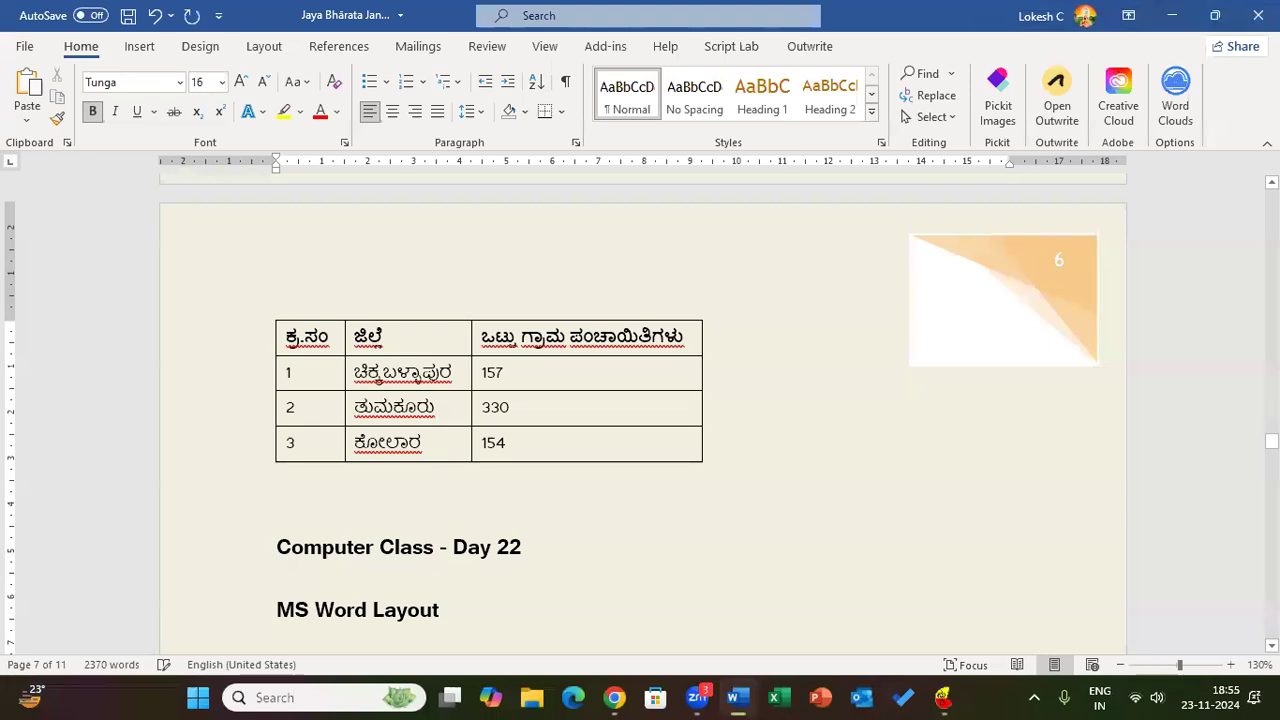
Insert a caption for the whole district table with the label Table, positioned below the selected item.
left_click(800, 413)
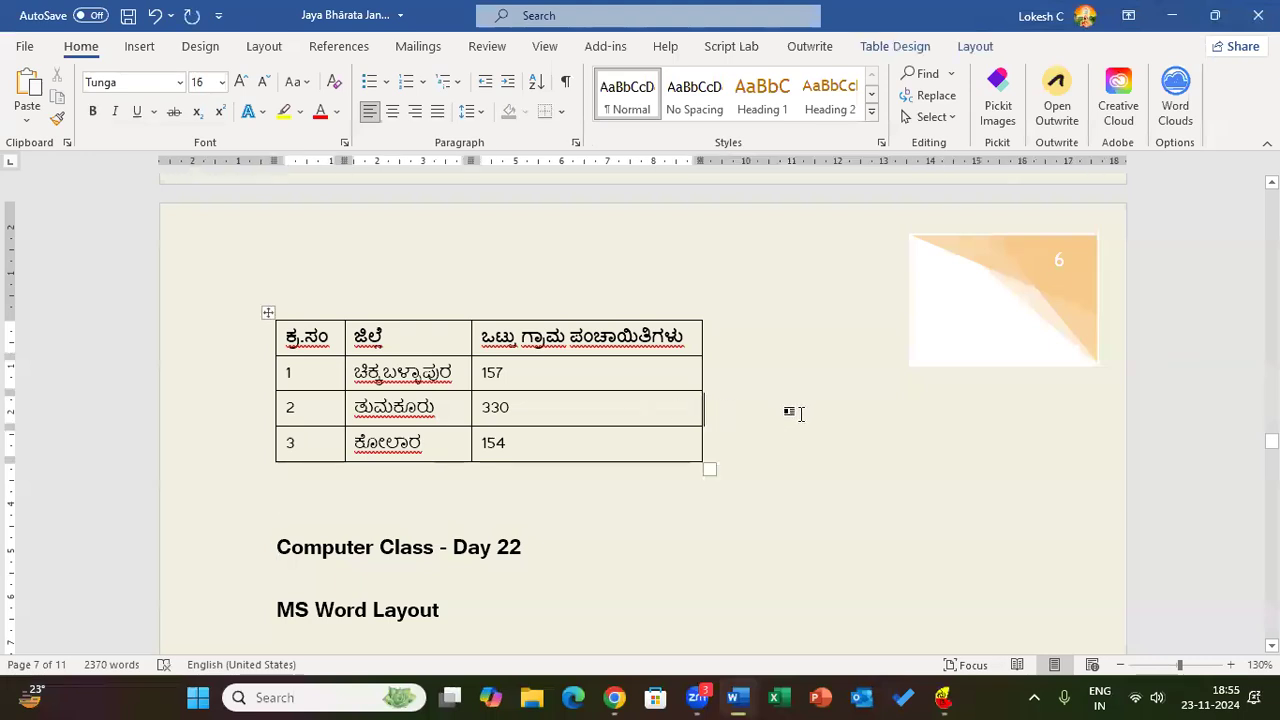
left_click(338, 46)
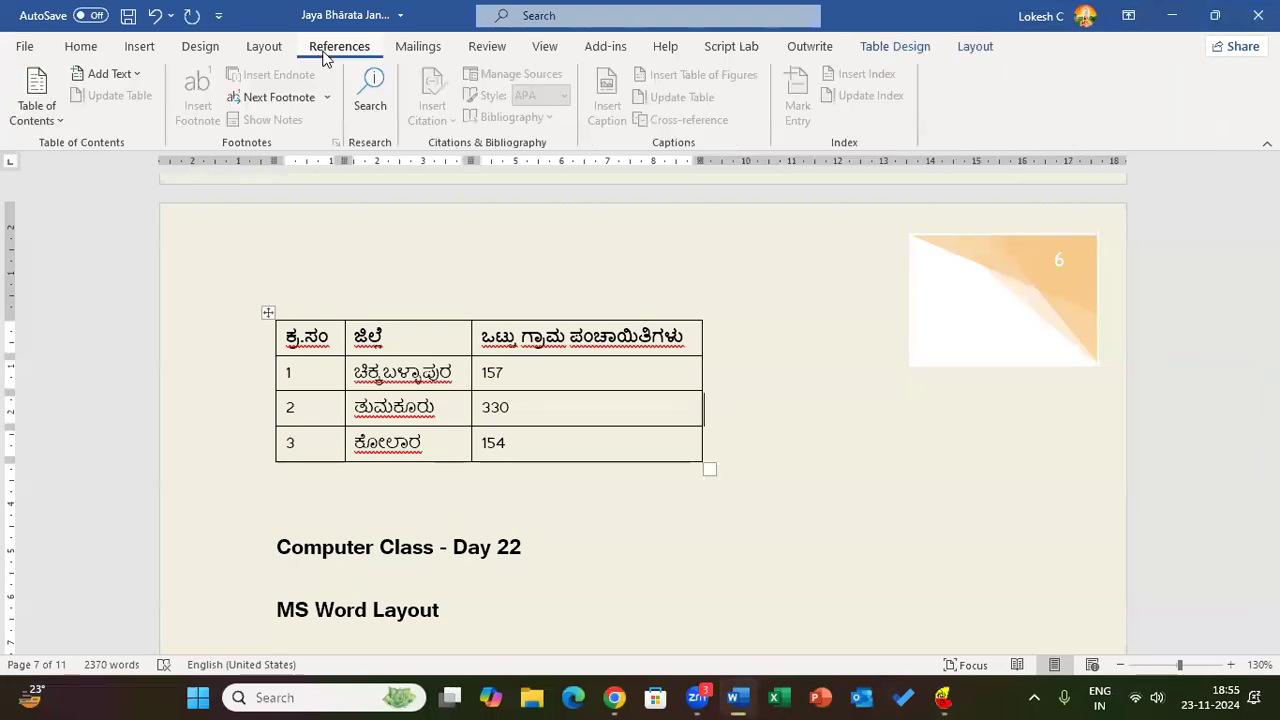
left_click(269, 314)
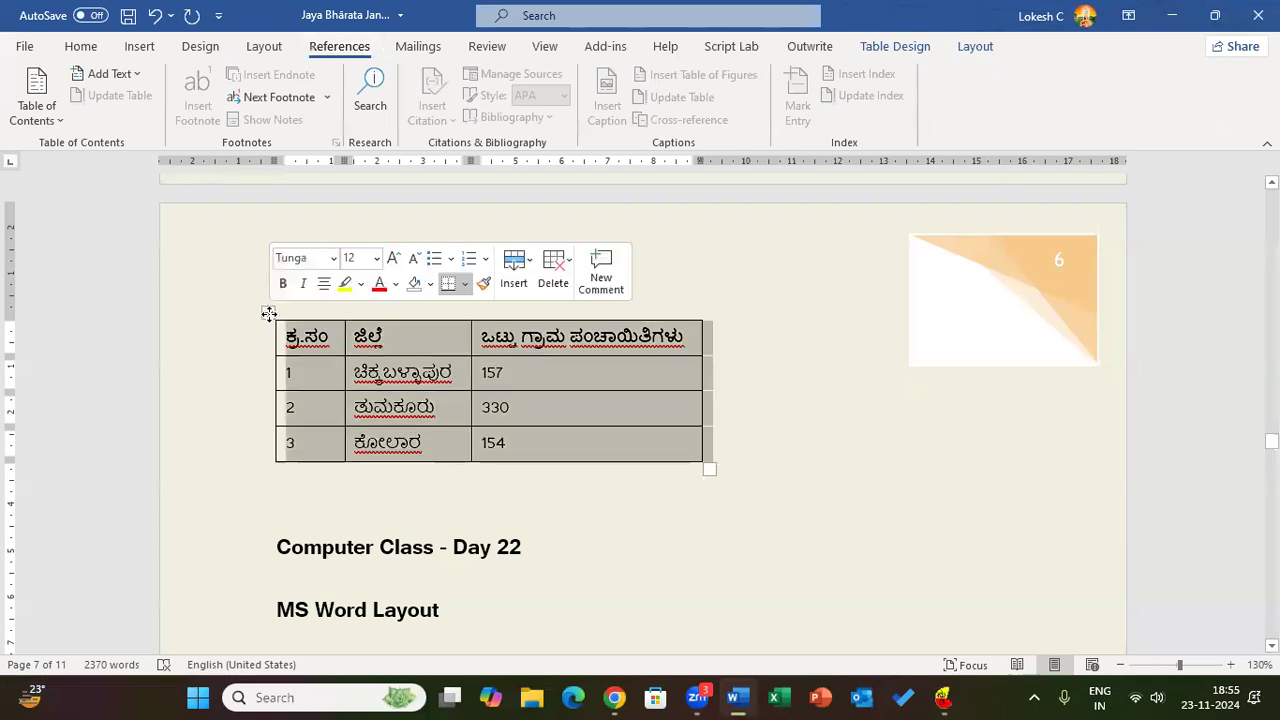
left_click(612, 112)
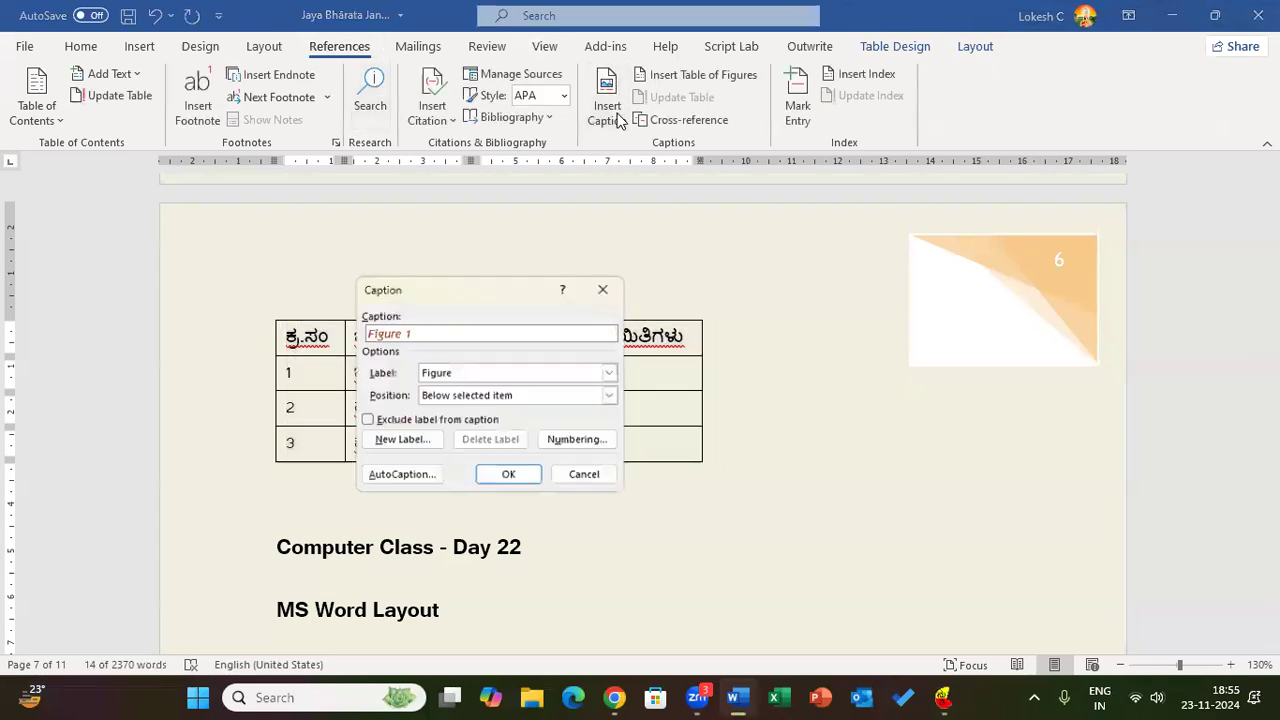
left_click_drag(493, 287, 791, 268)
left_click(912, 358)
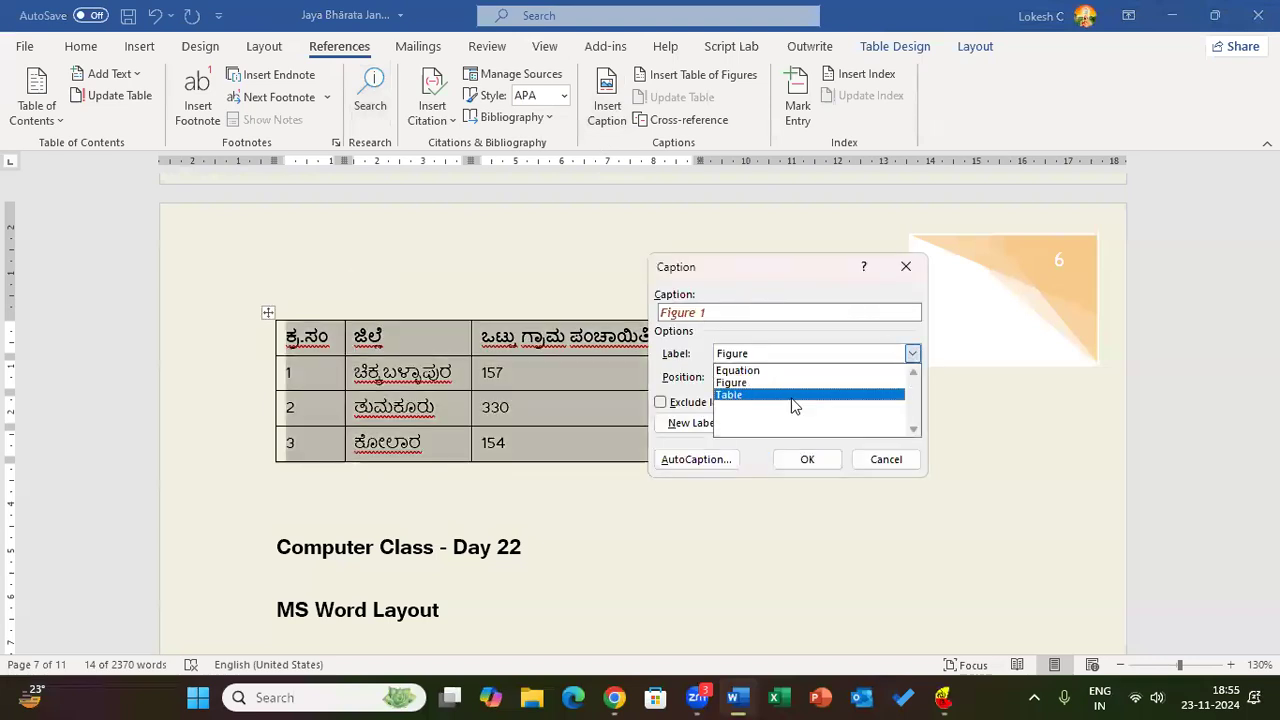
left_click(740, 395)
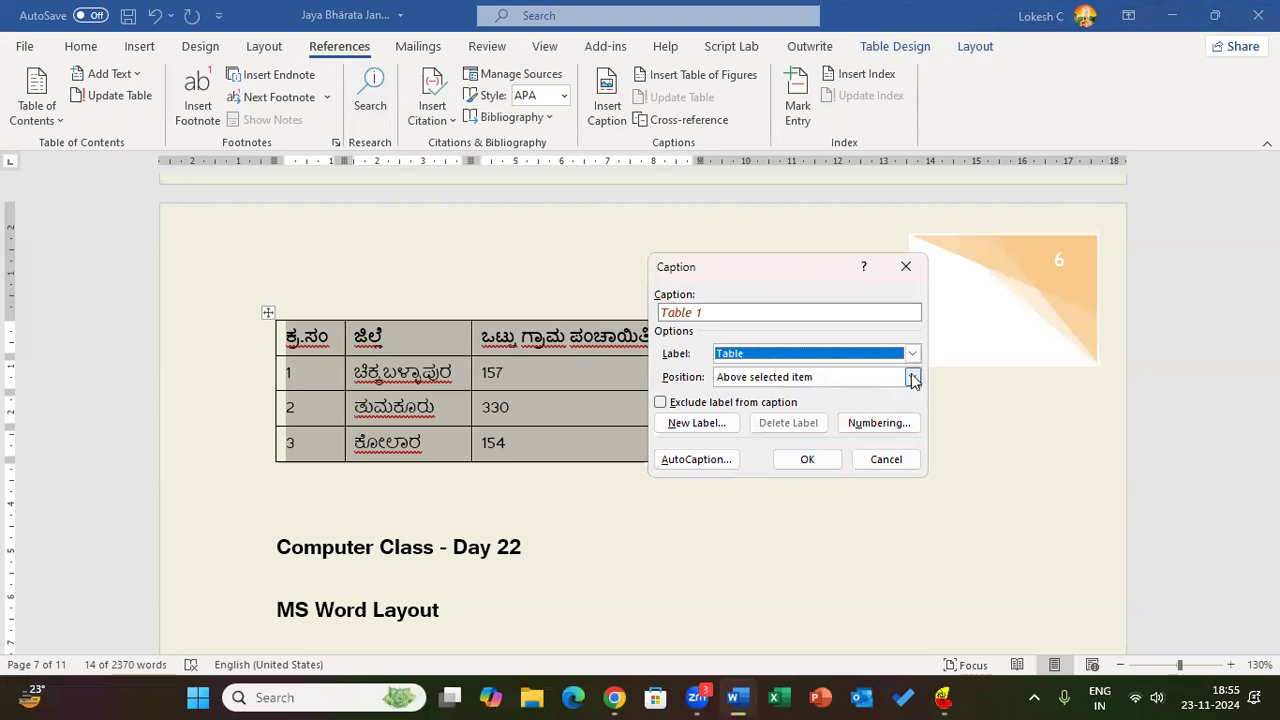
left_click(912, 377)
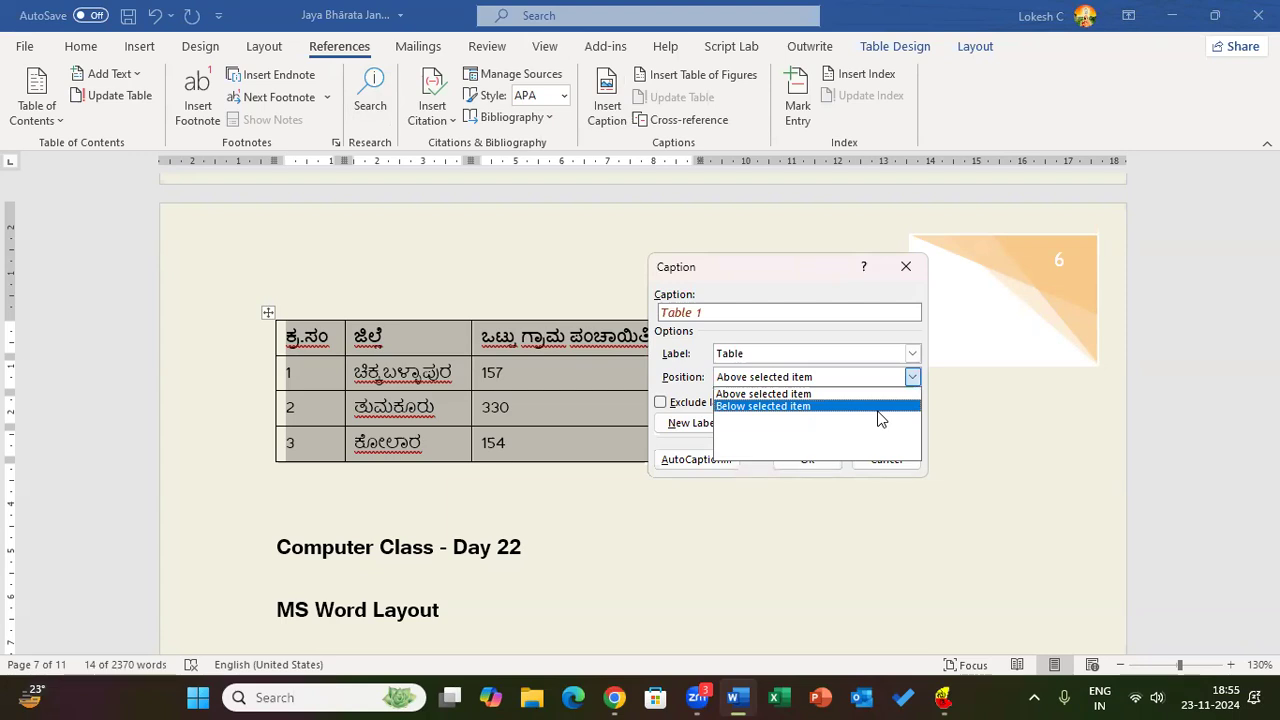
left_click(880, 410)
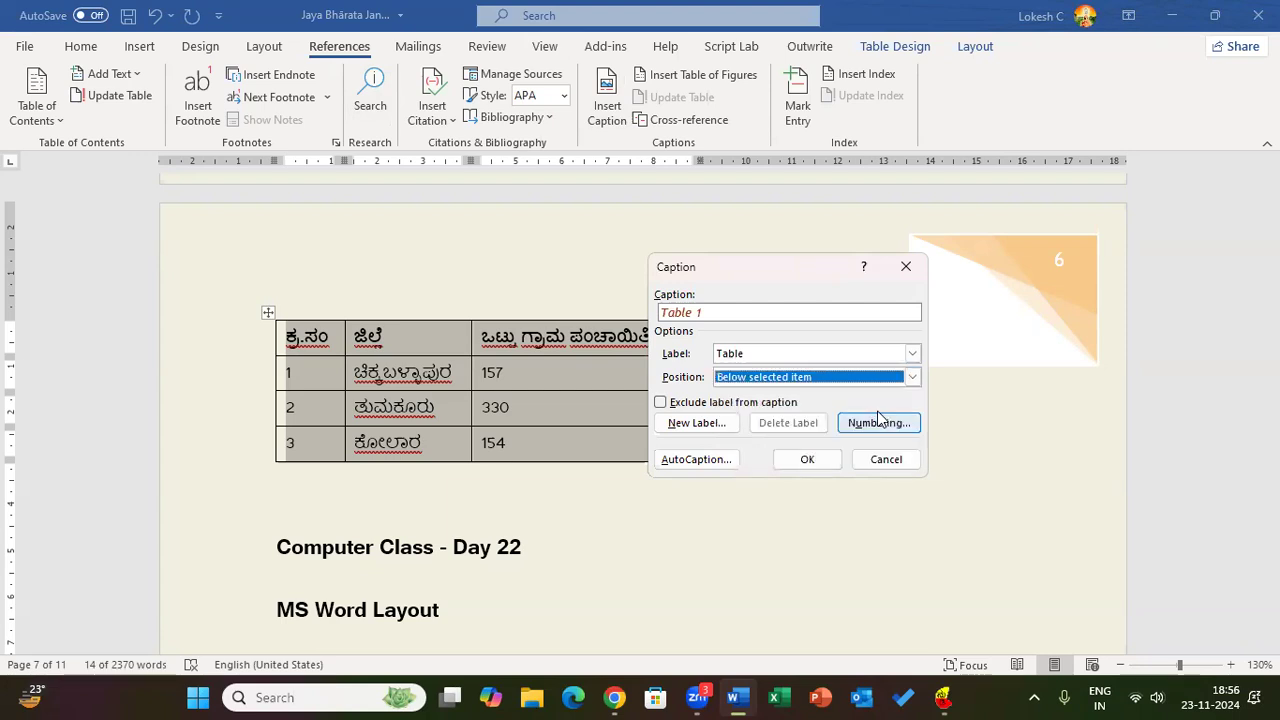
left_click(834, 460)
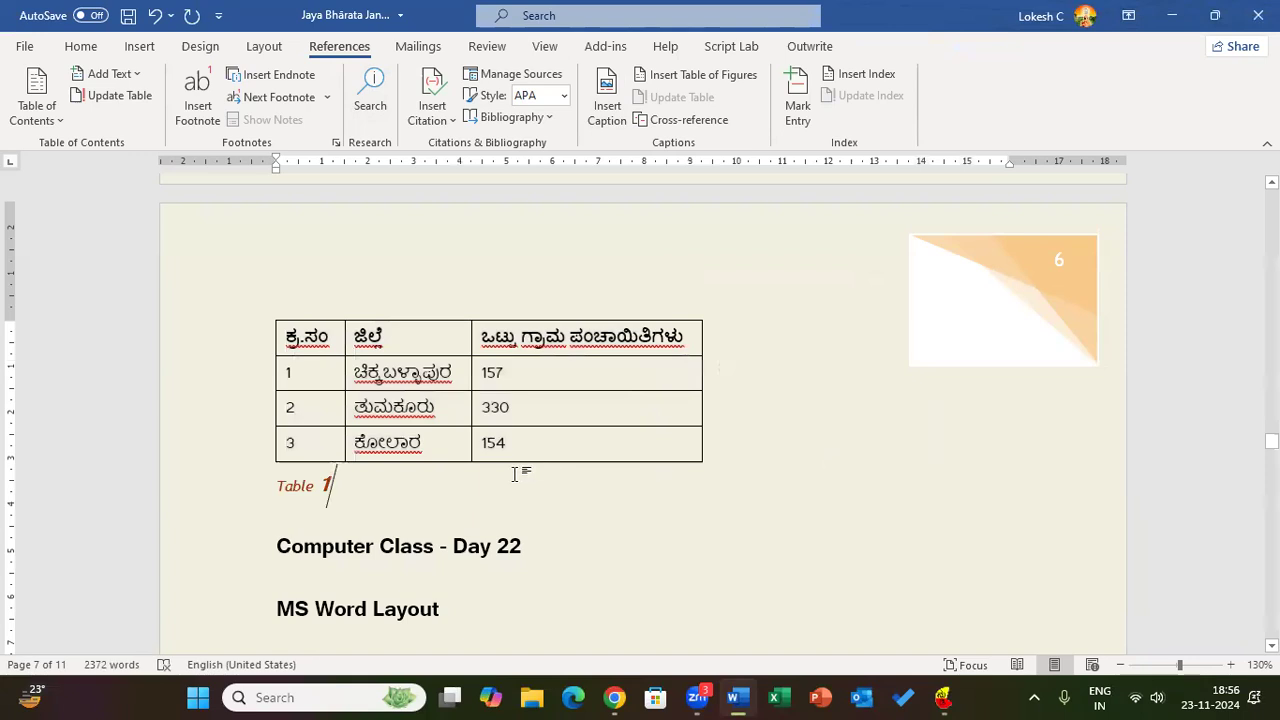
Replace the caption text below the district table with "ಕೋಷ್ಟಕ 1".
key("BackSpace")
key("BackSpace")
key("BackSpace")
key("BackSpace")
key("BackSpace")
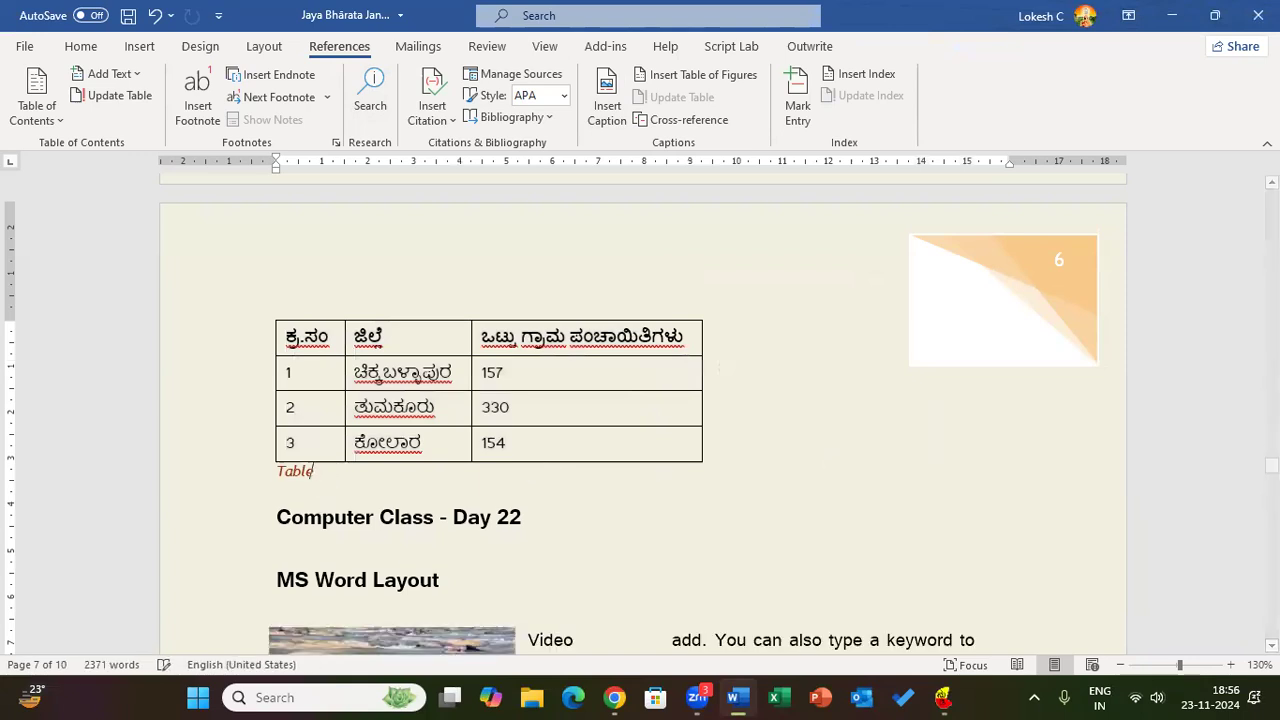
key("BackSpace")
key("BackSpace")
key("BackSpace")
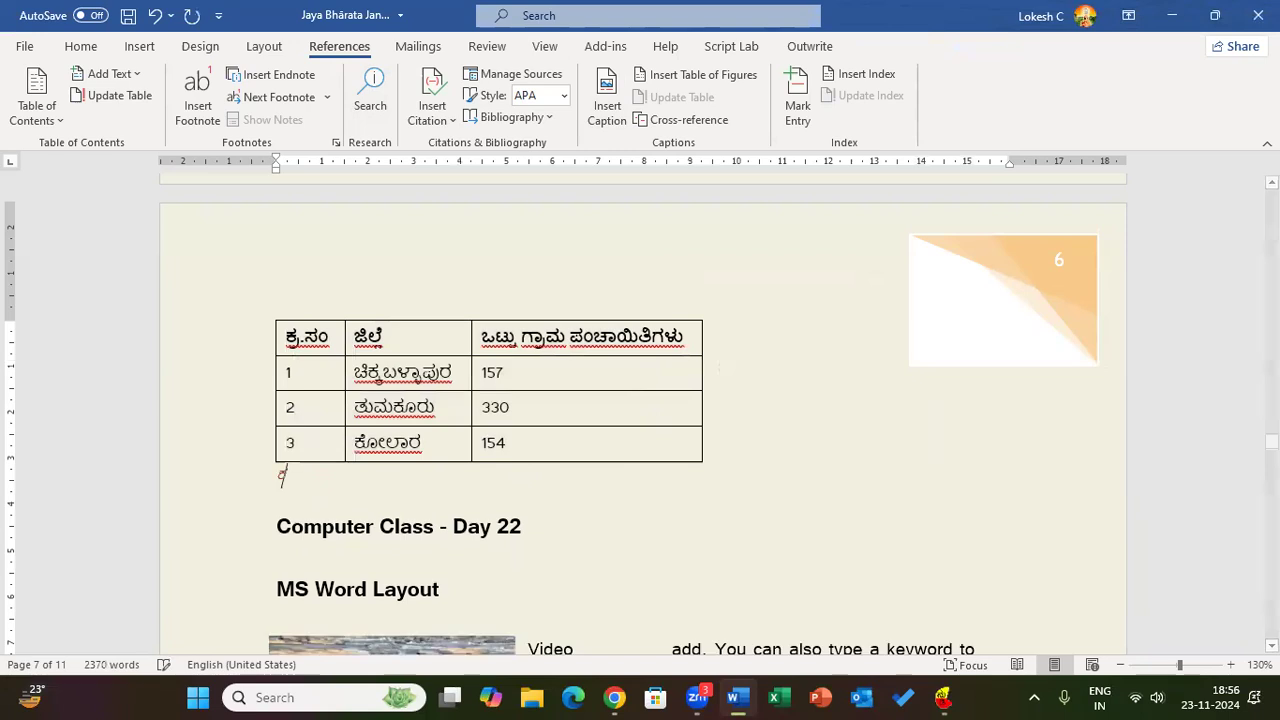
type("ಕೋಷ್ಟಕ 1")
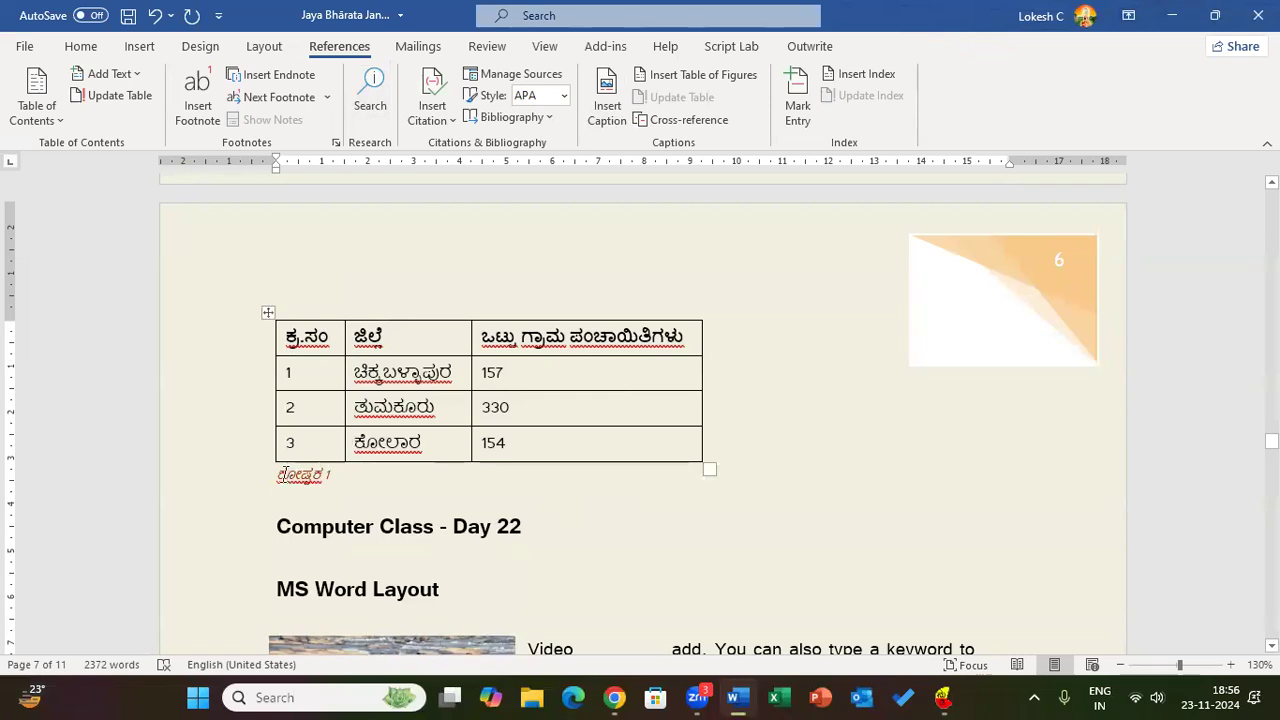
Format the caption "ಕೋಷ್ಟಕ 1" in Akaya Kanadaka at size 12 with dark blue text.
triple_click(334, 483)
left_click(81, 46)
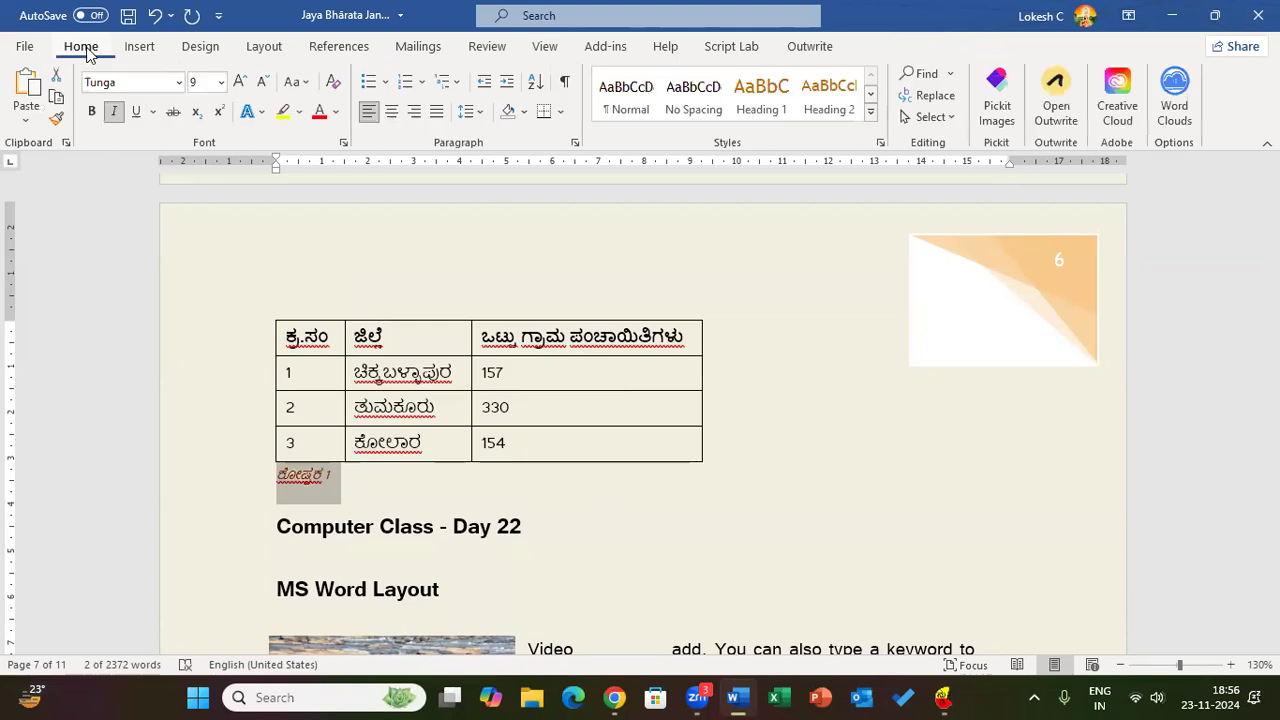
left_click(181, 83)
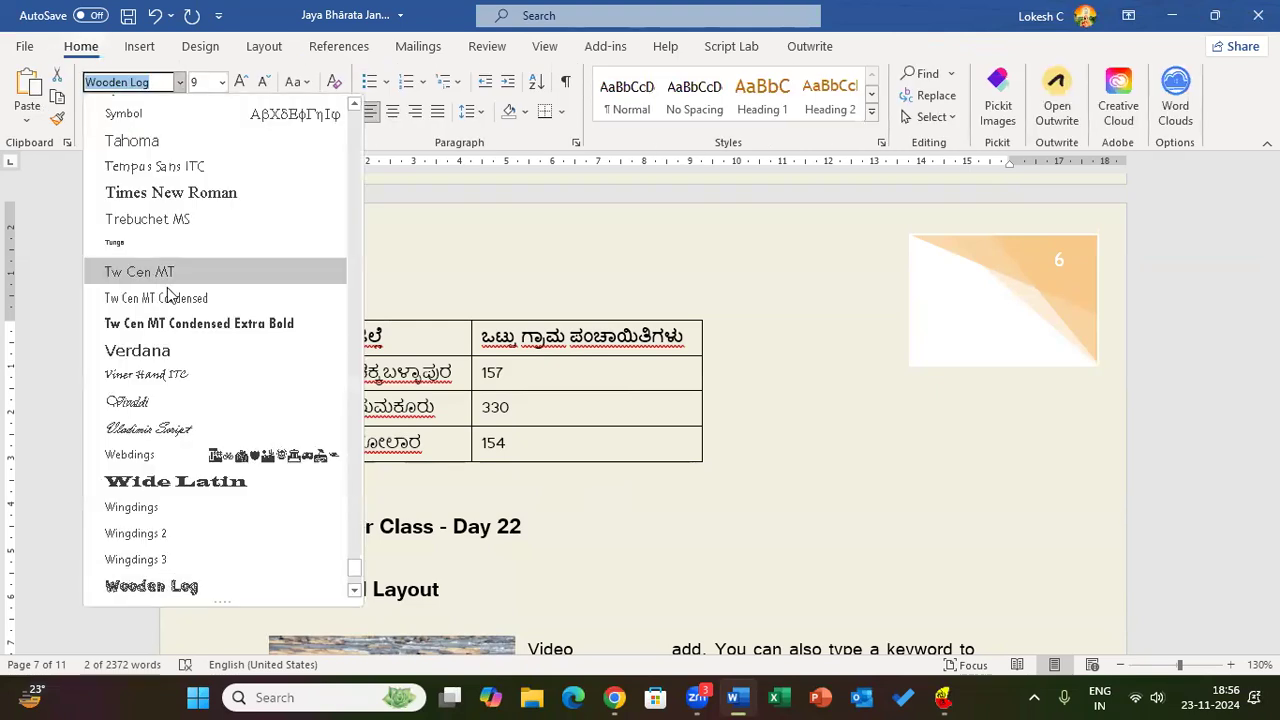
scroll(281, 324, "up", 5)
left_click_drag(357, 542, 355, 110)
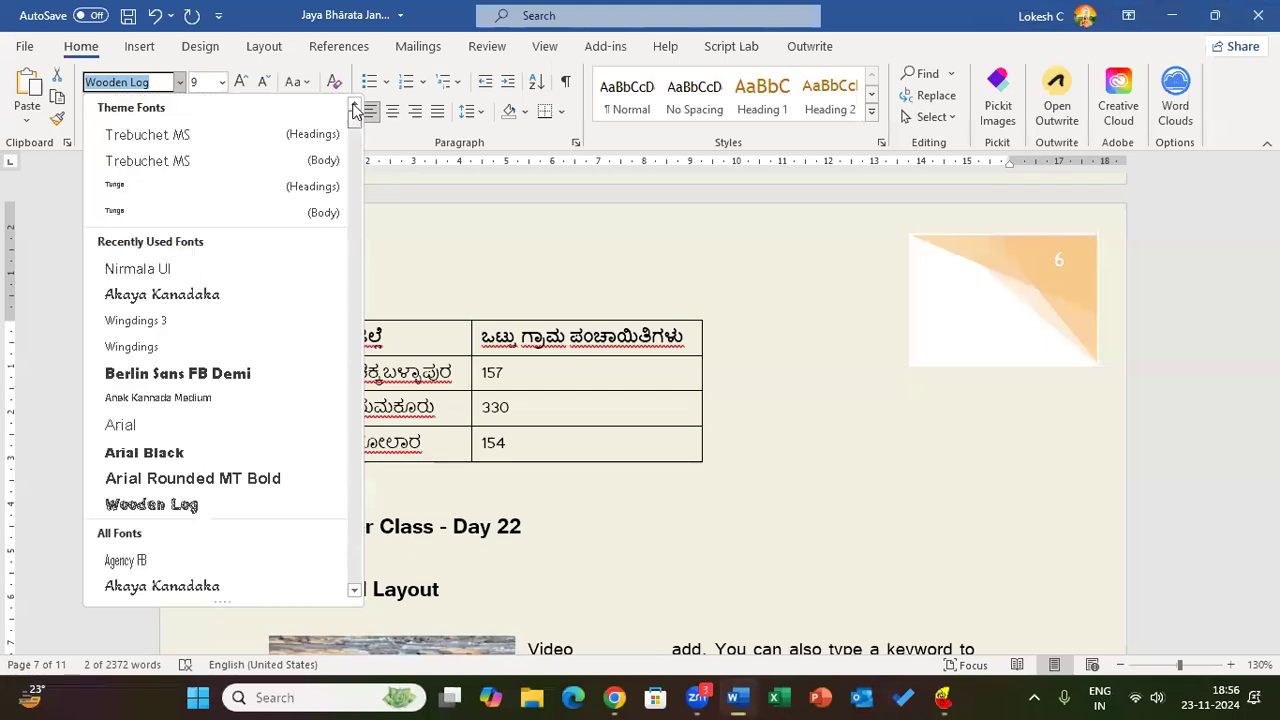
left_click(192, 306)
left_click(244, 81)
left_click(244, 81)
left_click(244, 81)
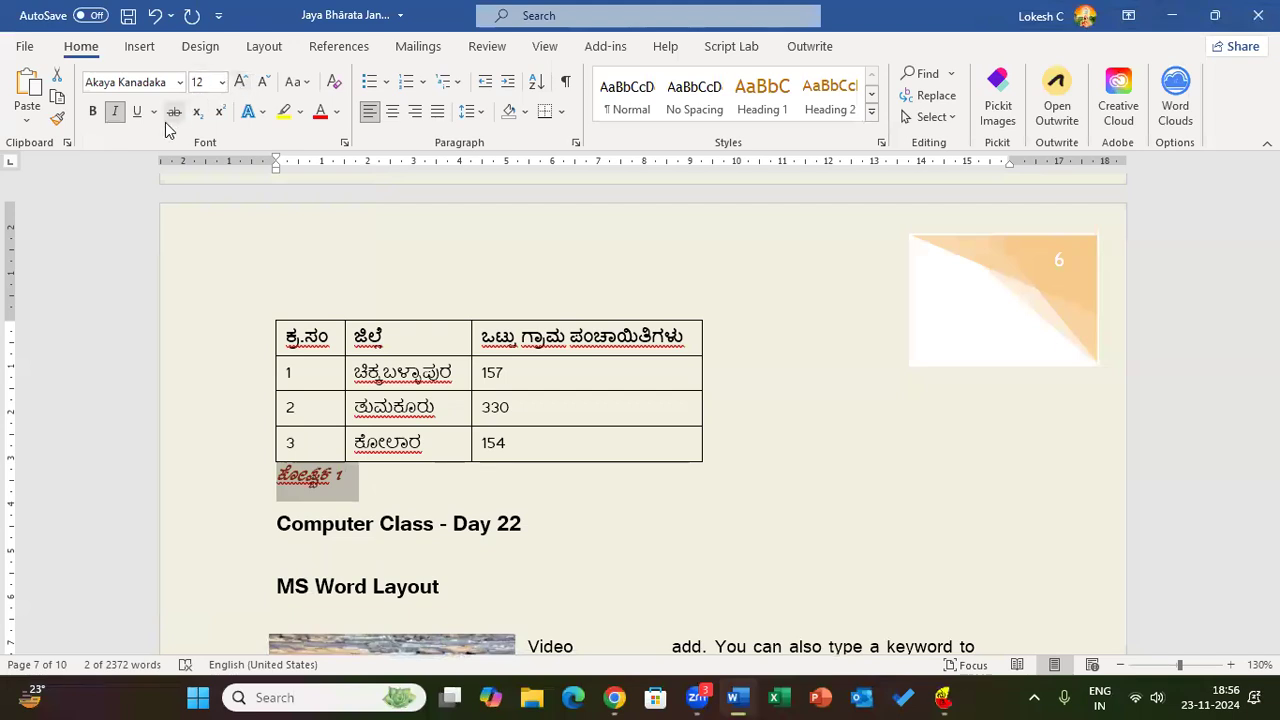
left_click(337, 111)
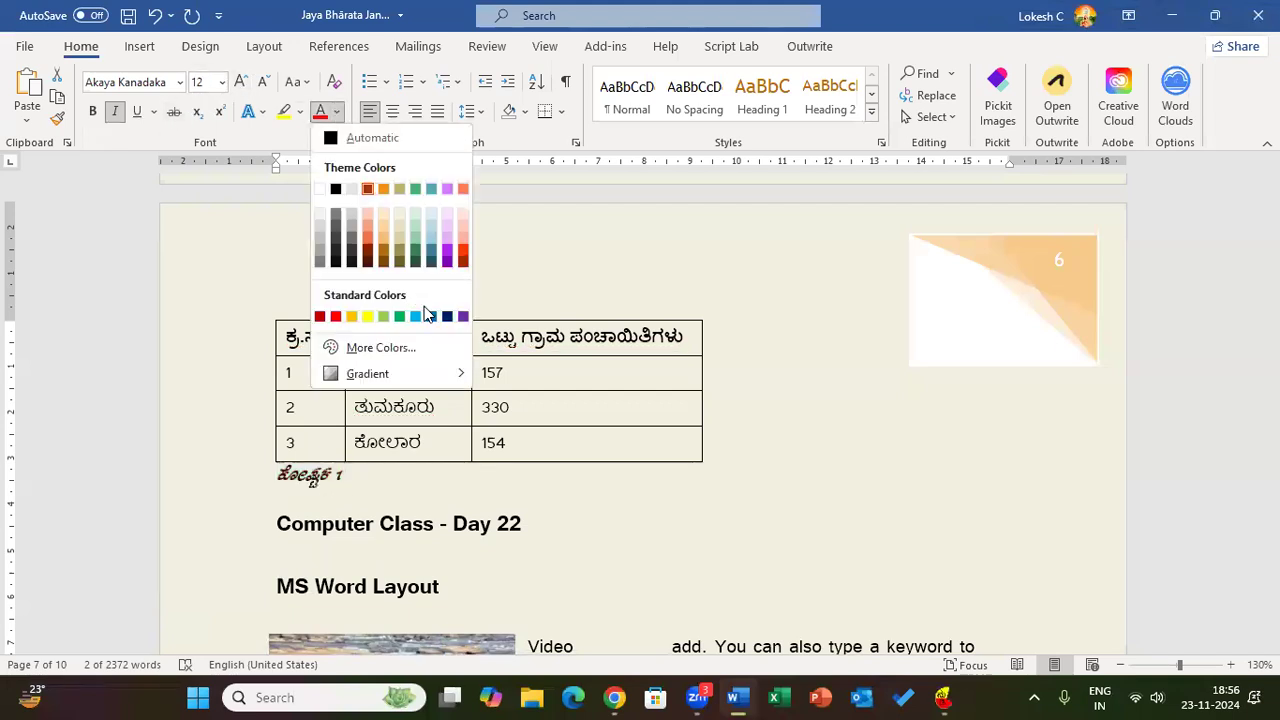
left_click(447, 315)
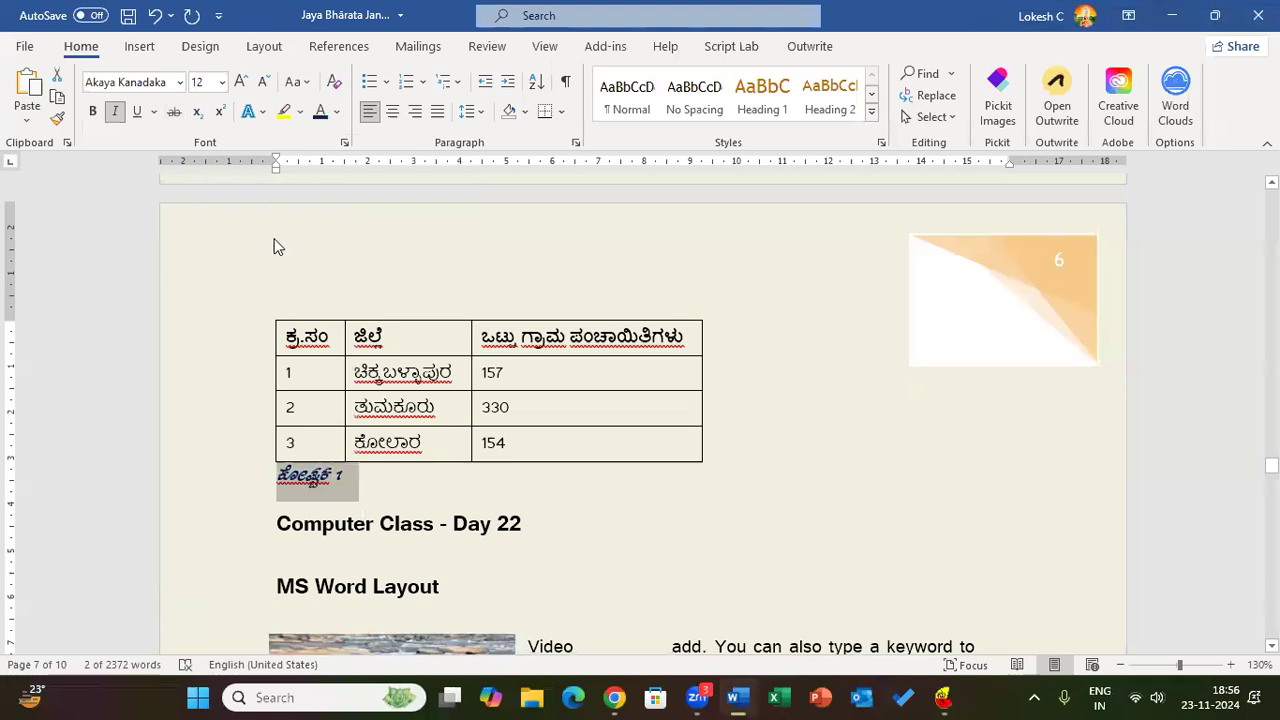
Change the table caption's font to Nirmala UI, make it bold without italics and reduce its size by one step.
left_click(180, 82)
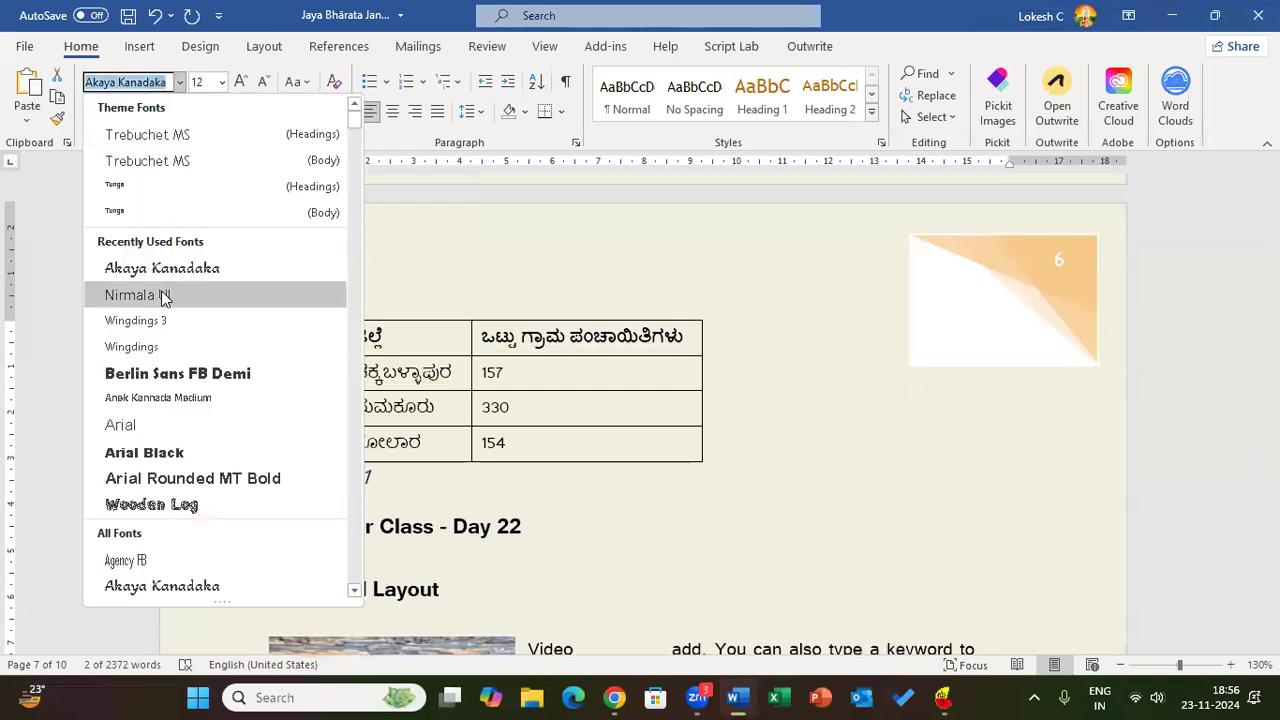
left_click(165, 297)
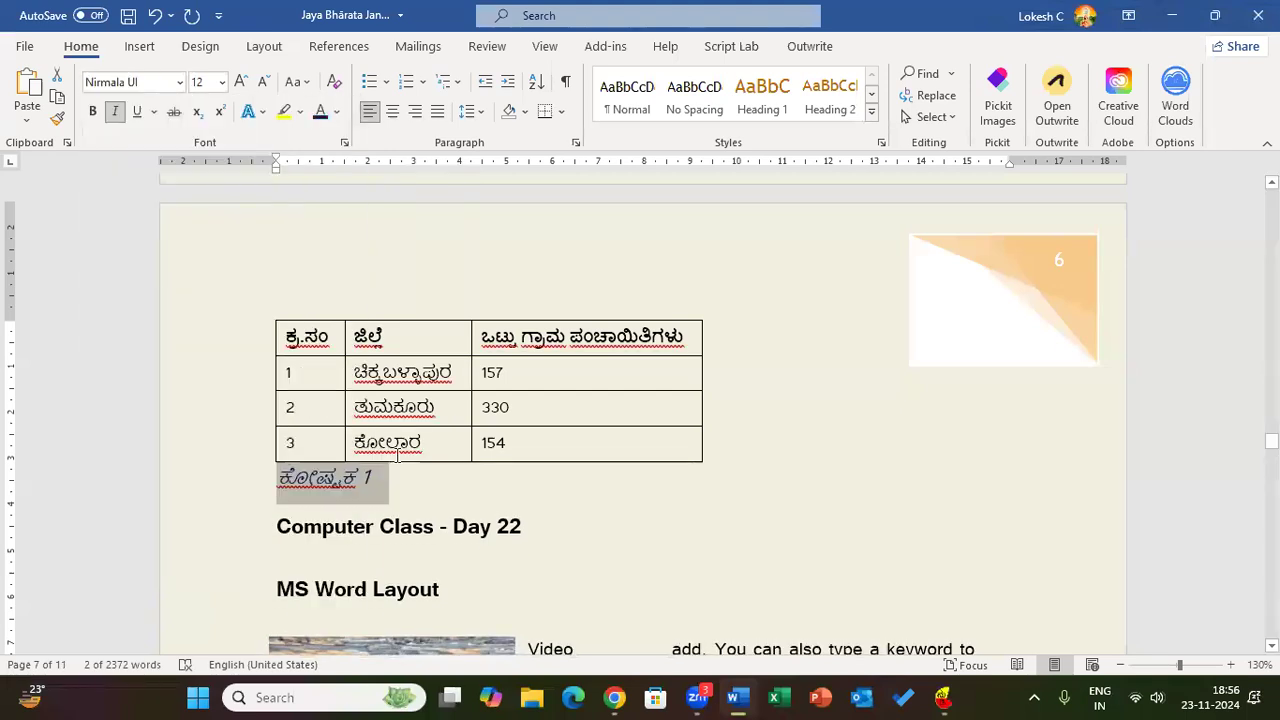
left_click(92, 111)
left_click(263, 85)
left_click(718, 530)
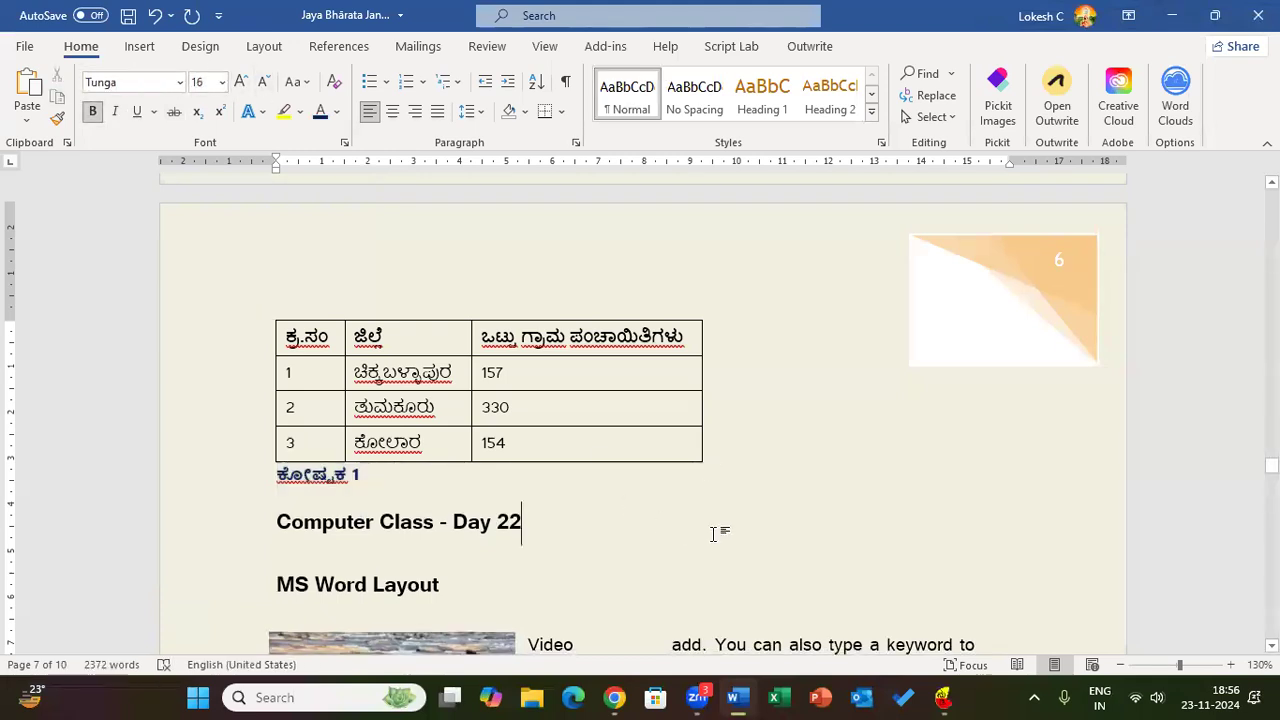
Insert a table with six columns and three rows on a new line below the Geographic distribution paragraph.
scroll(695, 497, "down", 15)
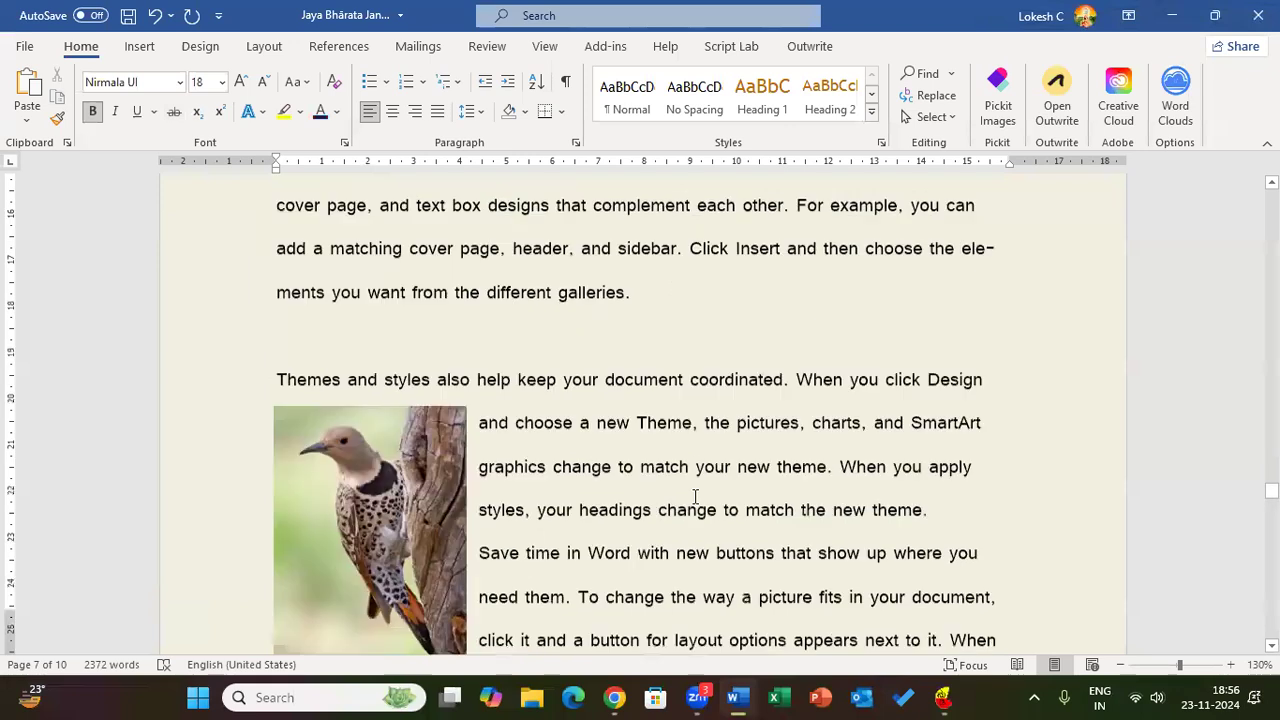
scroll(693, 500, "down", 15)
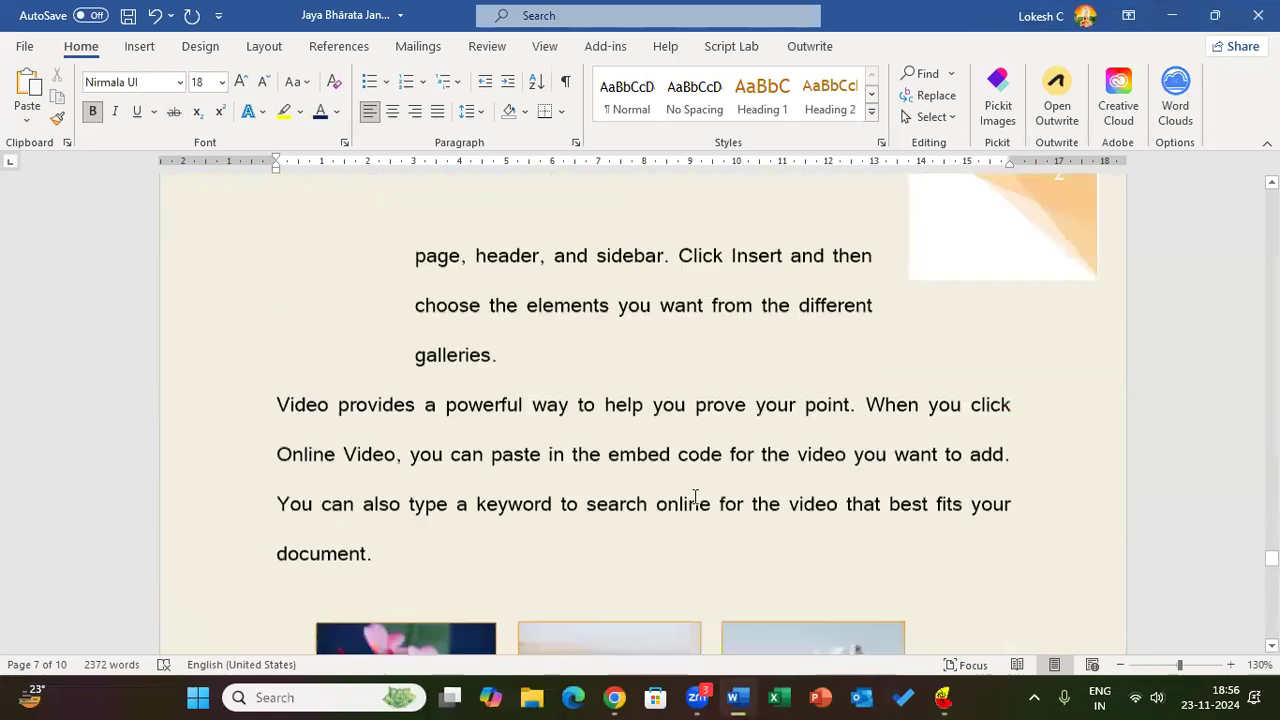
scroll(695, 500, "up", 15)
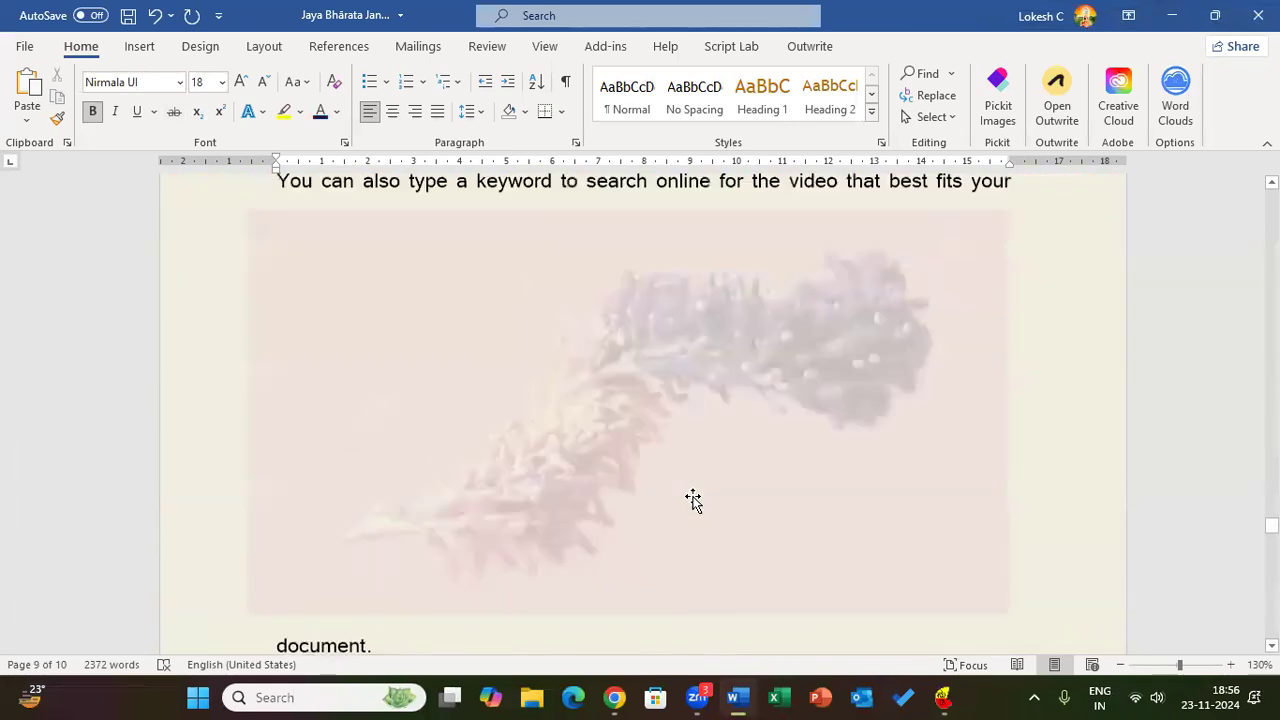
scroll(1246, 300, "up", 15)
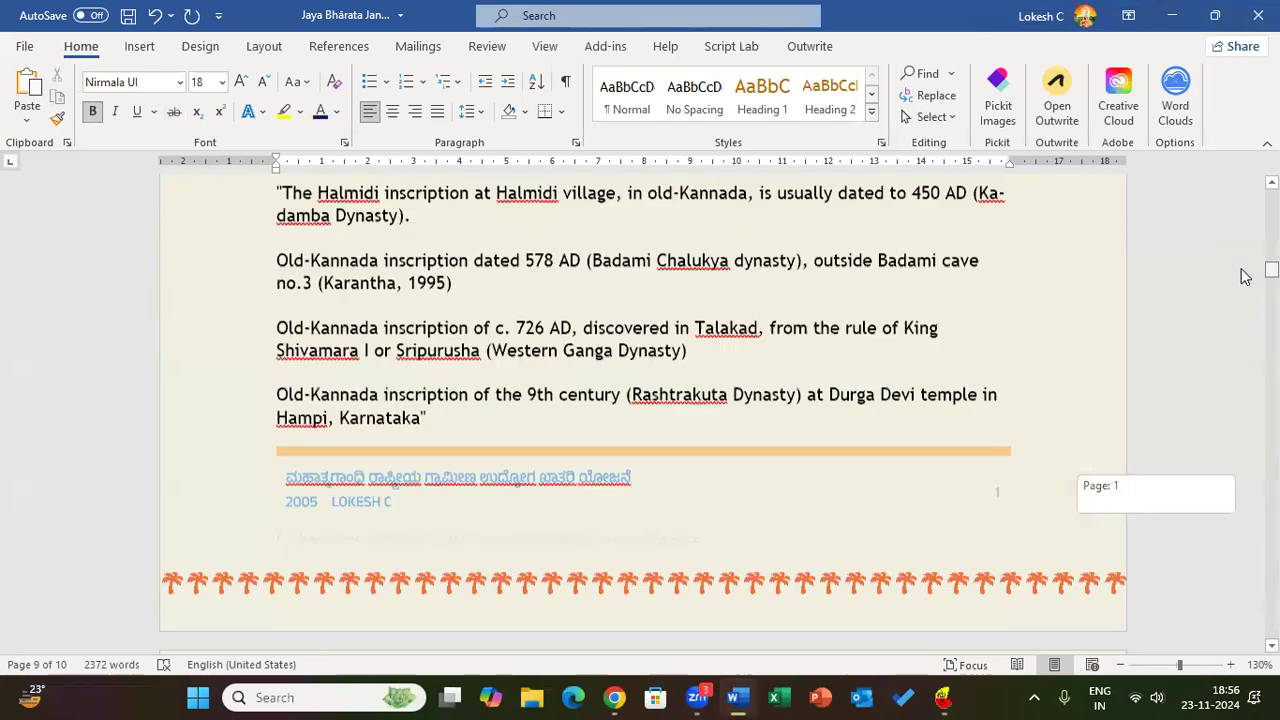
scroll(793, 366, "up", 3)
scroll(793, 366, "down", 6)
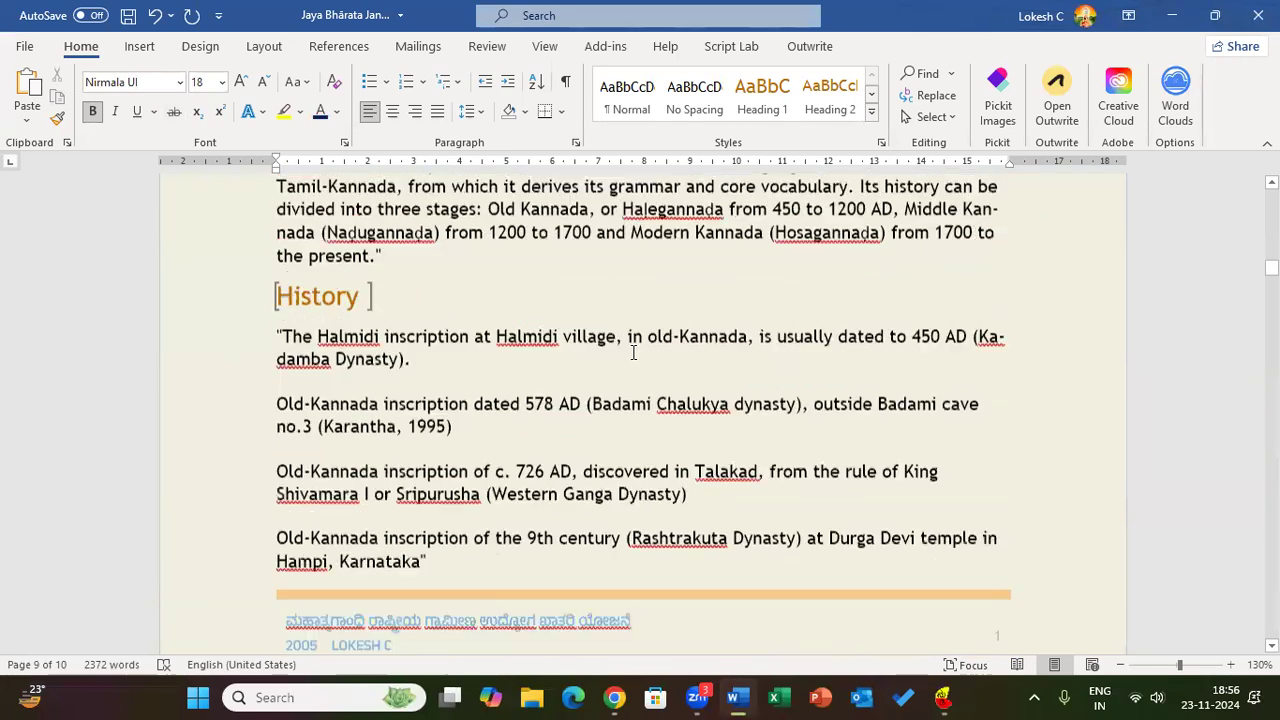
left_click(468, 280)
scroll(641, 476, "down", 12)
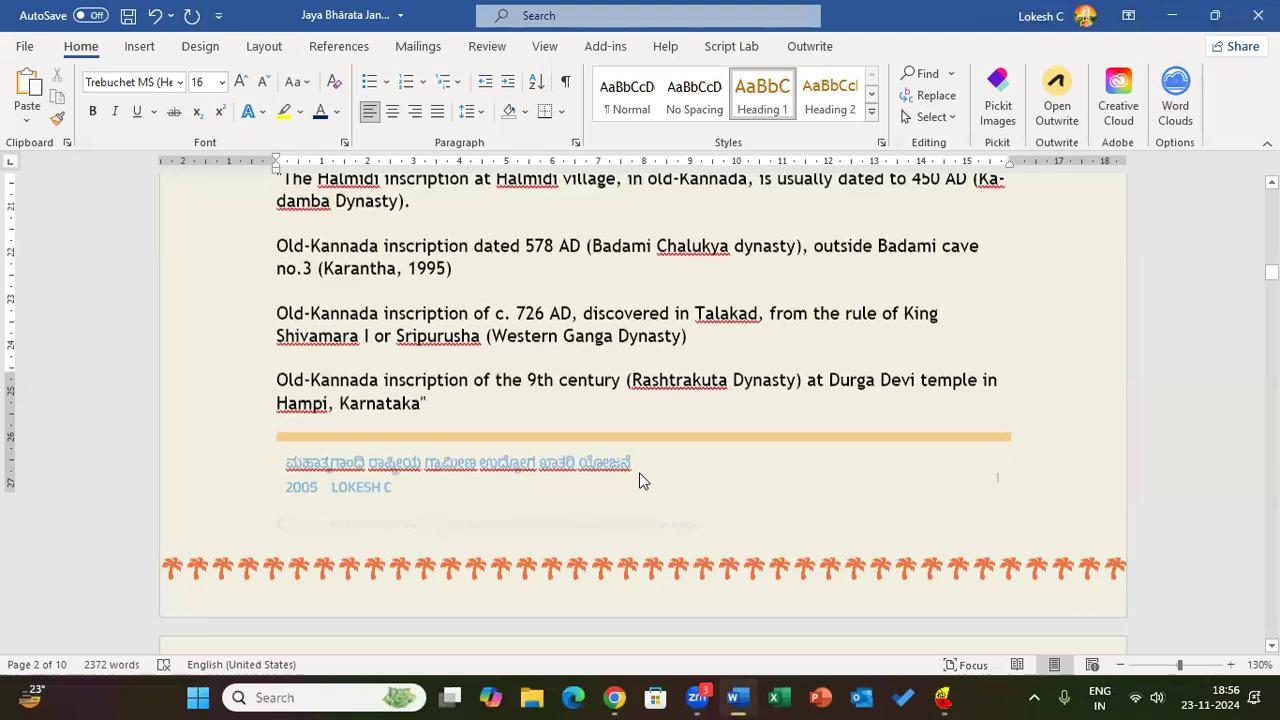
scroll(641, 476, "up", 10)
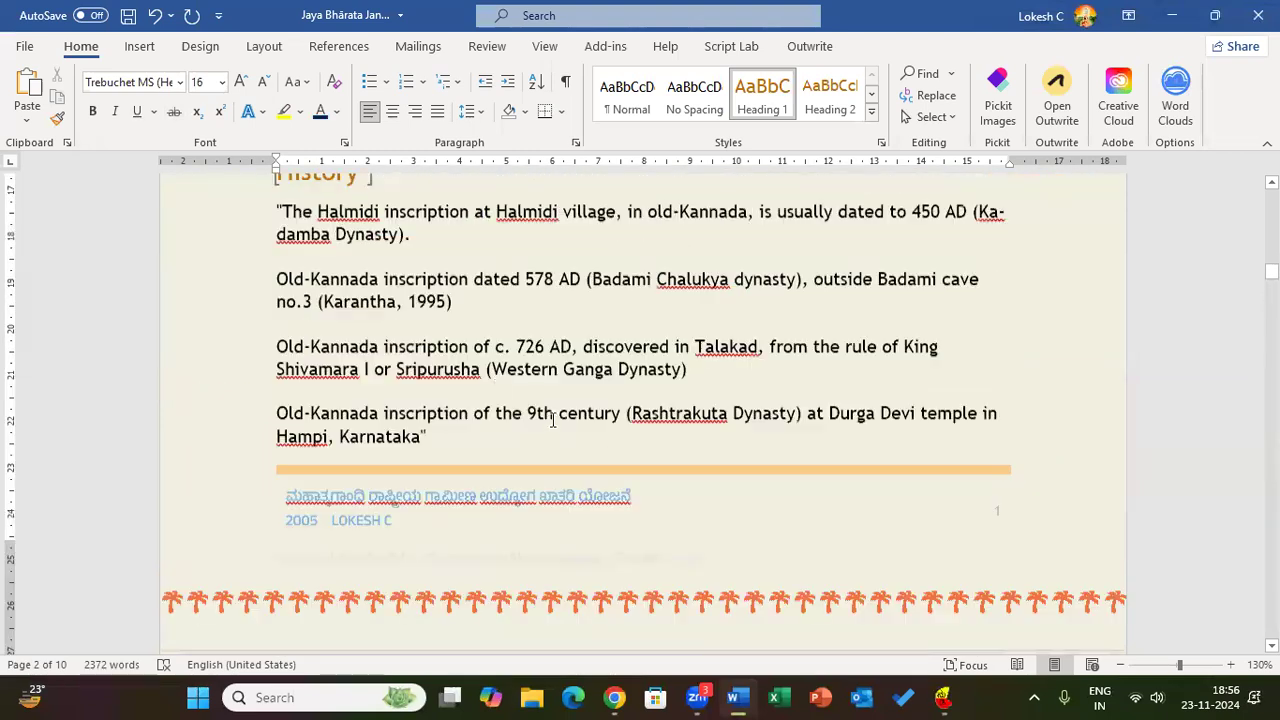
left_click(474, 338)
scroll(470, 336, "up", 3)
scroll(468, 335, "up", 1)
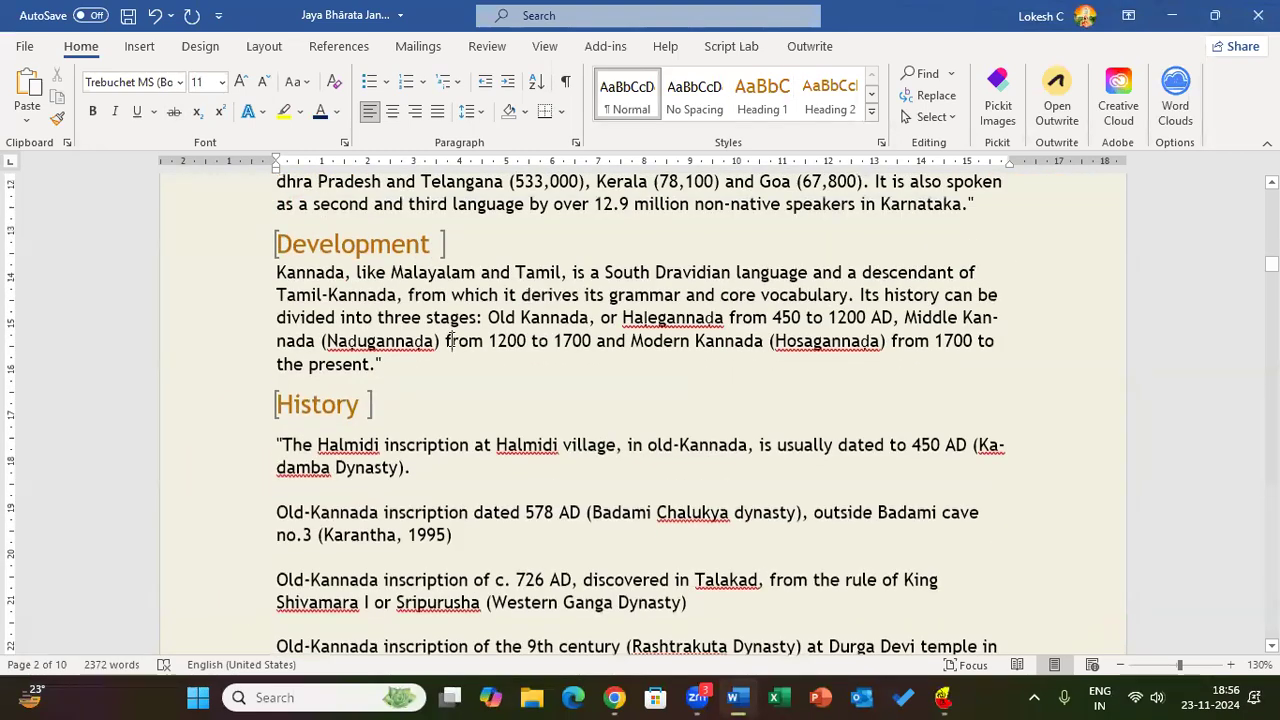
scroll(576, 384, "up", 3)
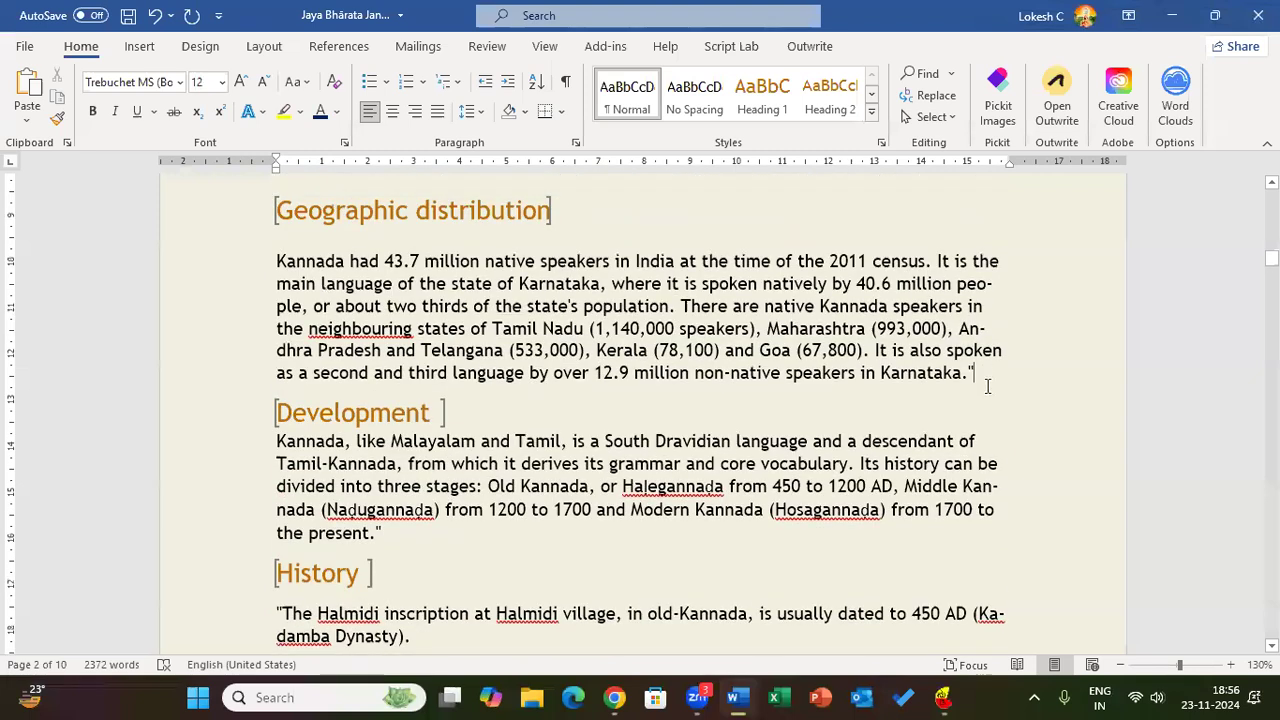
key("Return")
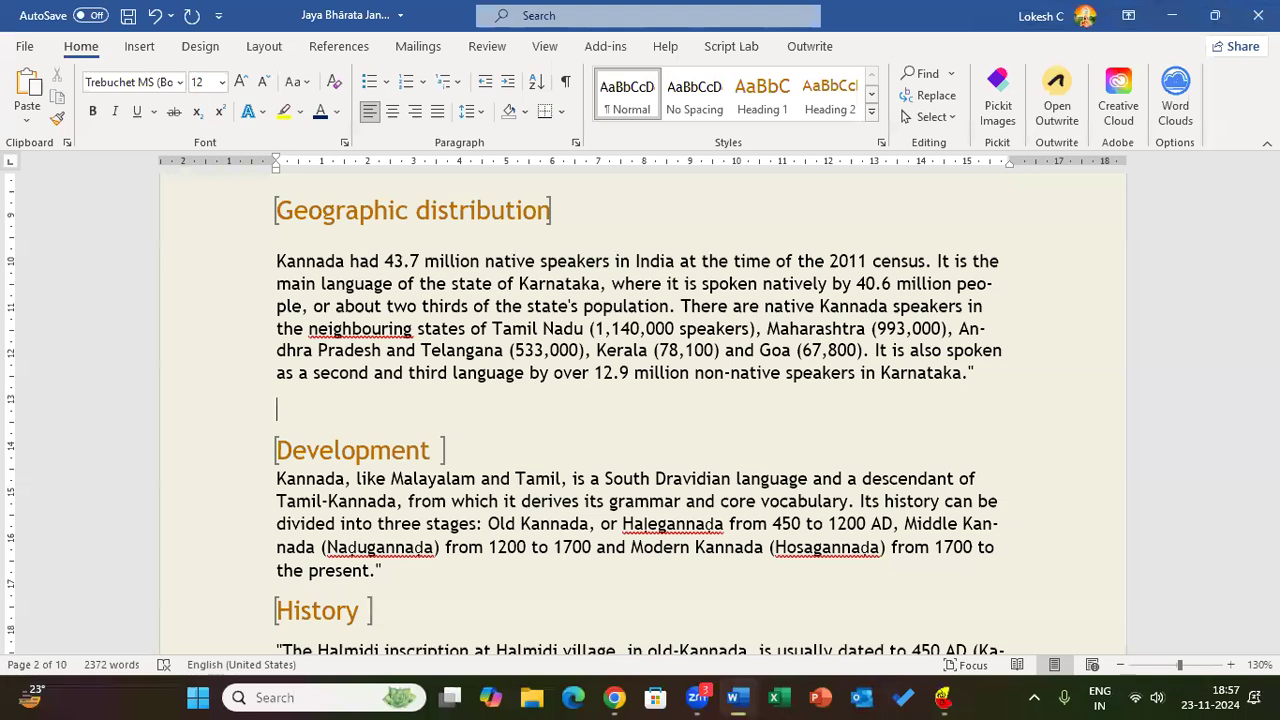
left_click(140, 46)
left_click(77, 95)
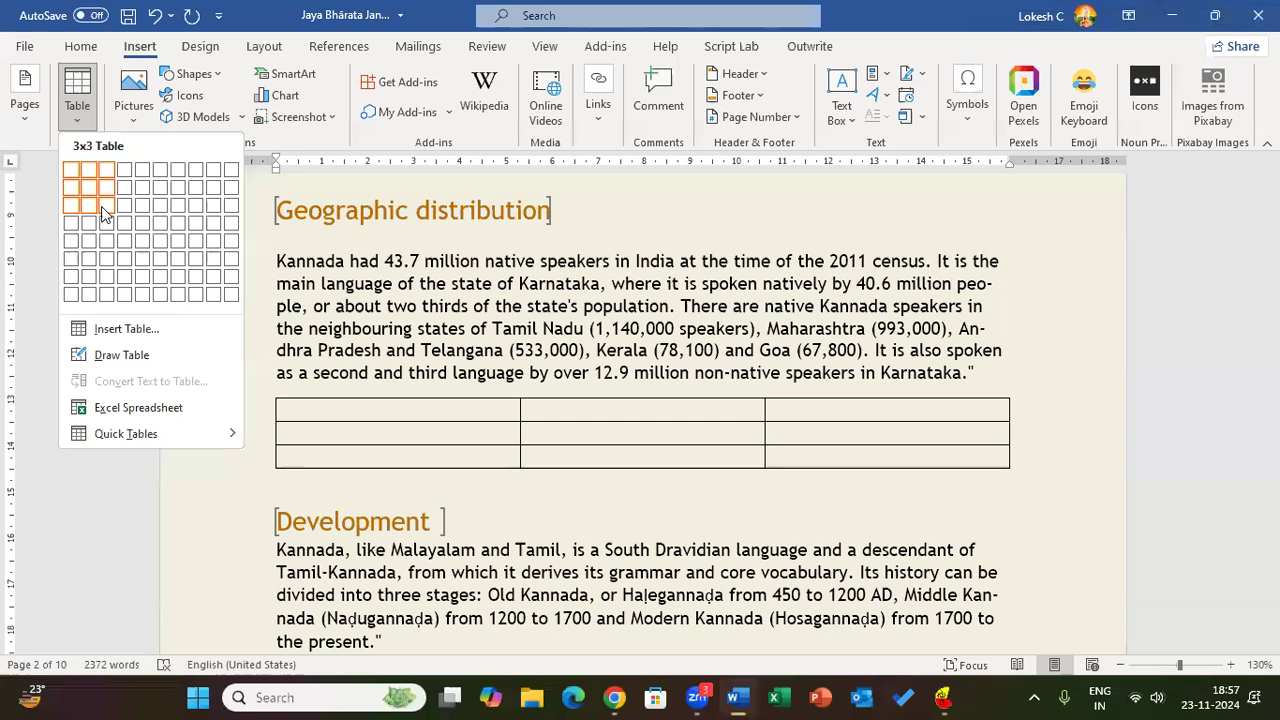
left_click(160, 206)
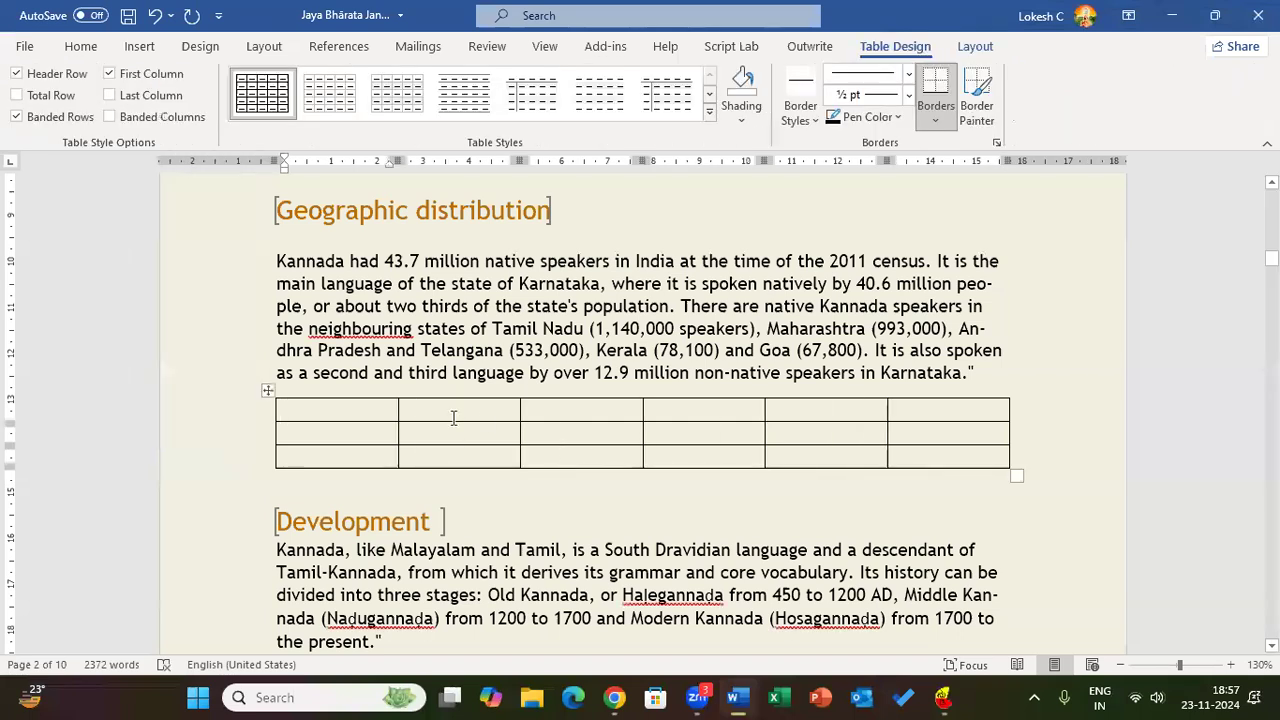
Enter the headings "ಕ್ರ.ಸಂ", "ಜಿಲ್ಲೆ" and "ತಾಲ್ಲೂಕುಗಳು" in the first three header cells of the new table.
type("ಕ್ರ.ಸಂ")
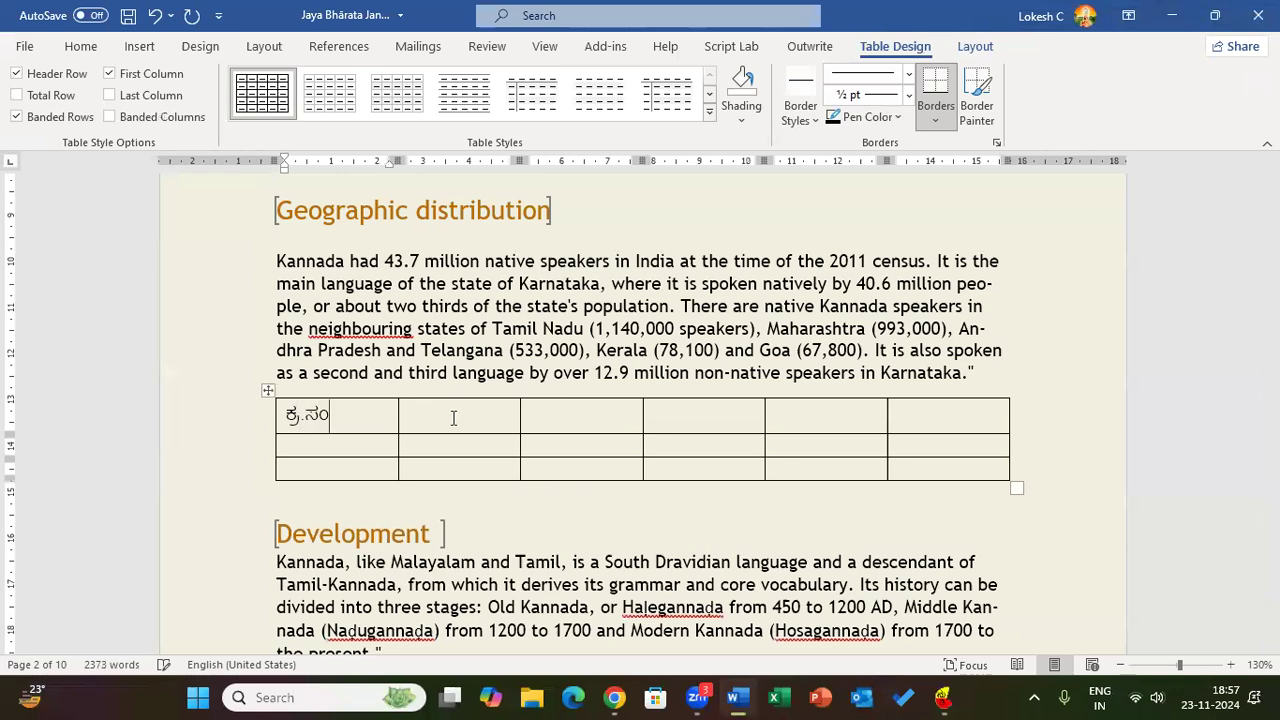
left_click(453, 418)
type("ಜಿಲ್ಲೆ")
key("Tab")
type("ತಾಲ್ಲೂಕು")
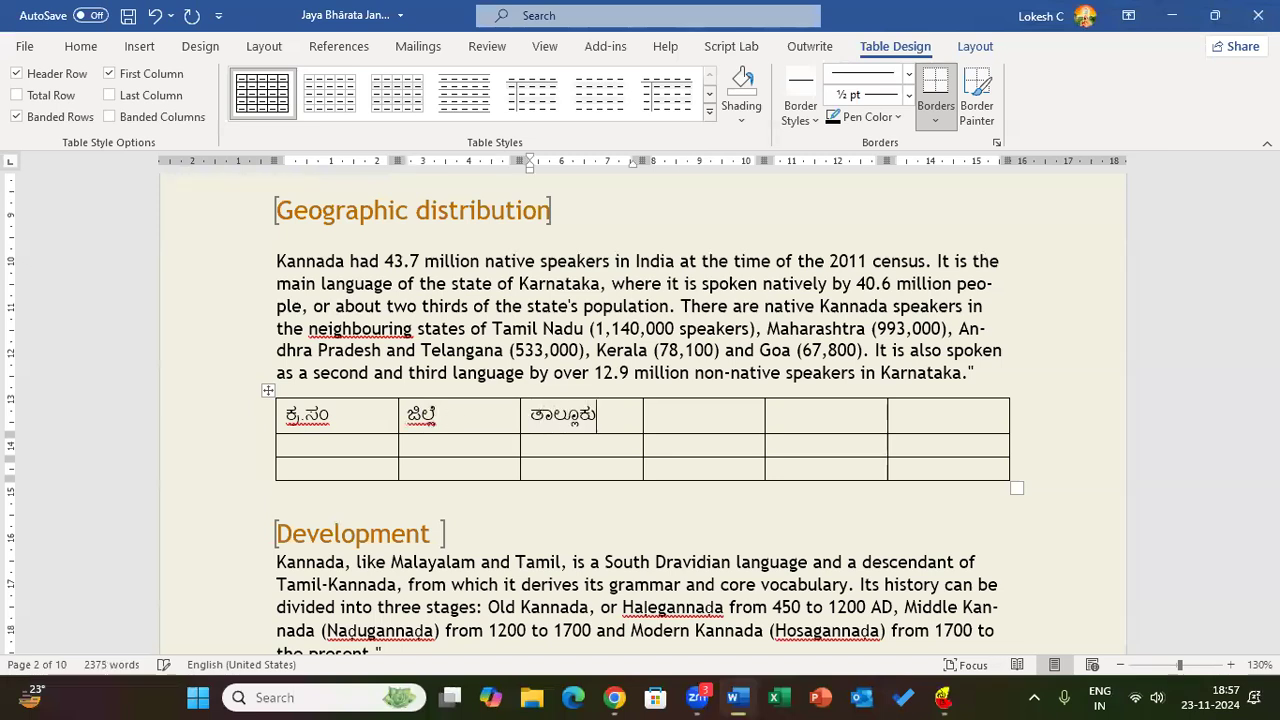
type("ಗಳು")
key("Tab")
Enter the headings "ಗ್ರಾ.ಪಂ", "ಗ್ರಾಮಗಳು" and "ಜನಸಂಖ್ಯೆ" in the last three header cells.
type("ಗಾ")
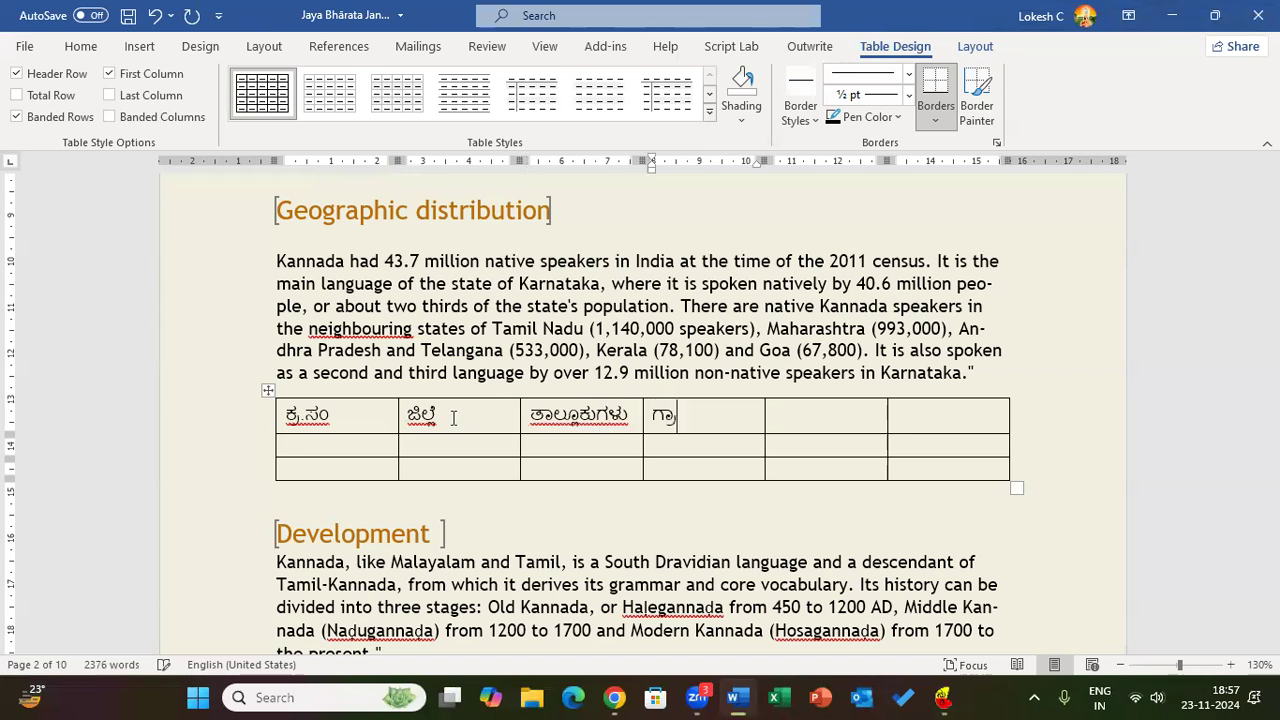
type(".ಪಮ")
key("BackSpace")
key("BackSpace")
type("ಪಂ")
key("Tab")
type("ಗ್ರಾಮಗಳು")
key("Tab")
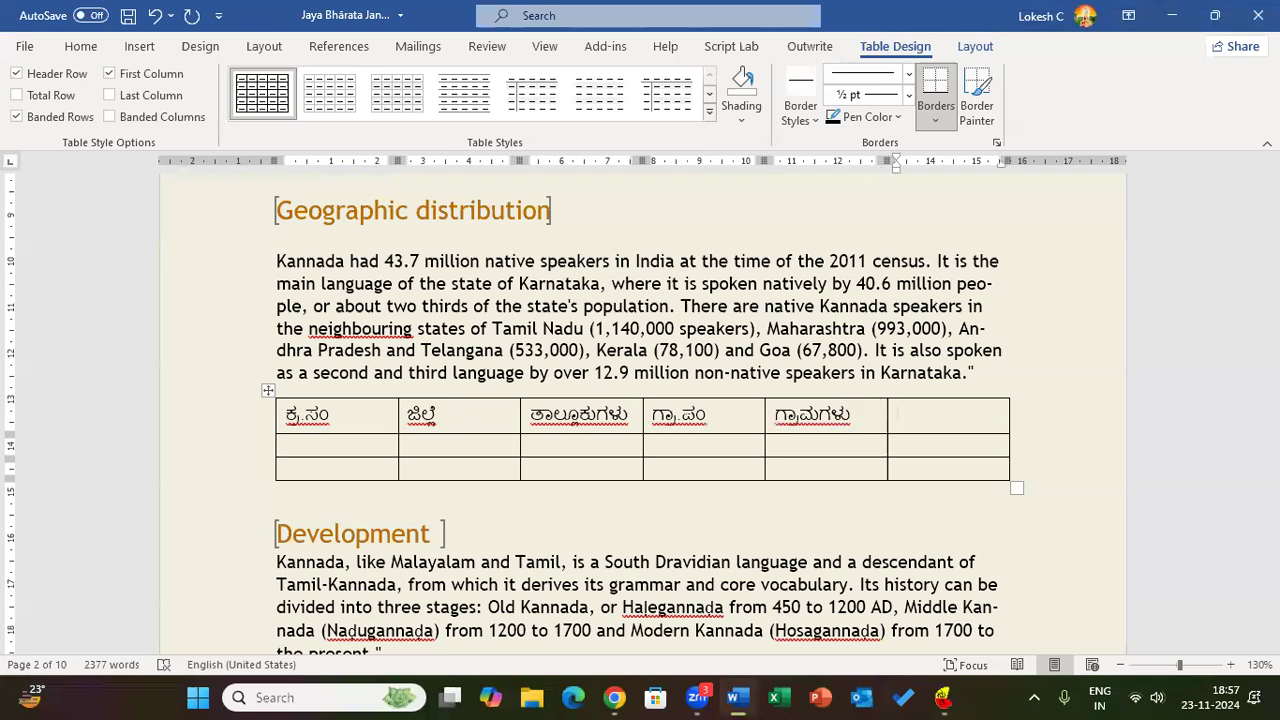
type("ಲ")
key("BackSpace")
type("ಜನಸಂಖ್ಯೆ")
key("Tab")
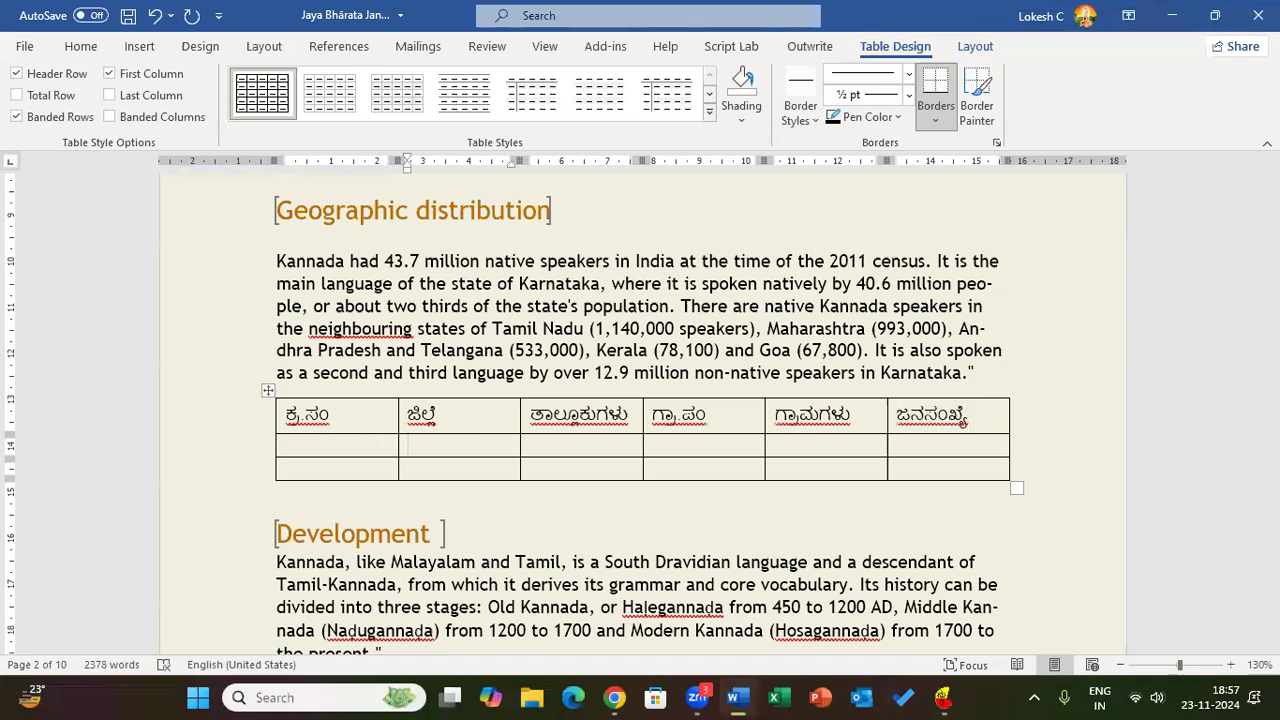
Narrow the "ಕ್ರ.ಸಂ" column to fit its heading and centre the text of the whole header row.
mouse_move(397, 445)
left_mouse_down()
mouse_move(338, 445)
mouse_move(965, 420)
left_mouse_up()
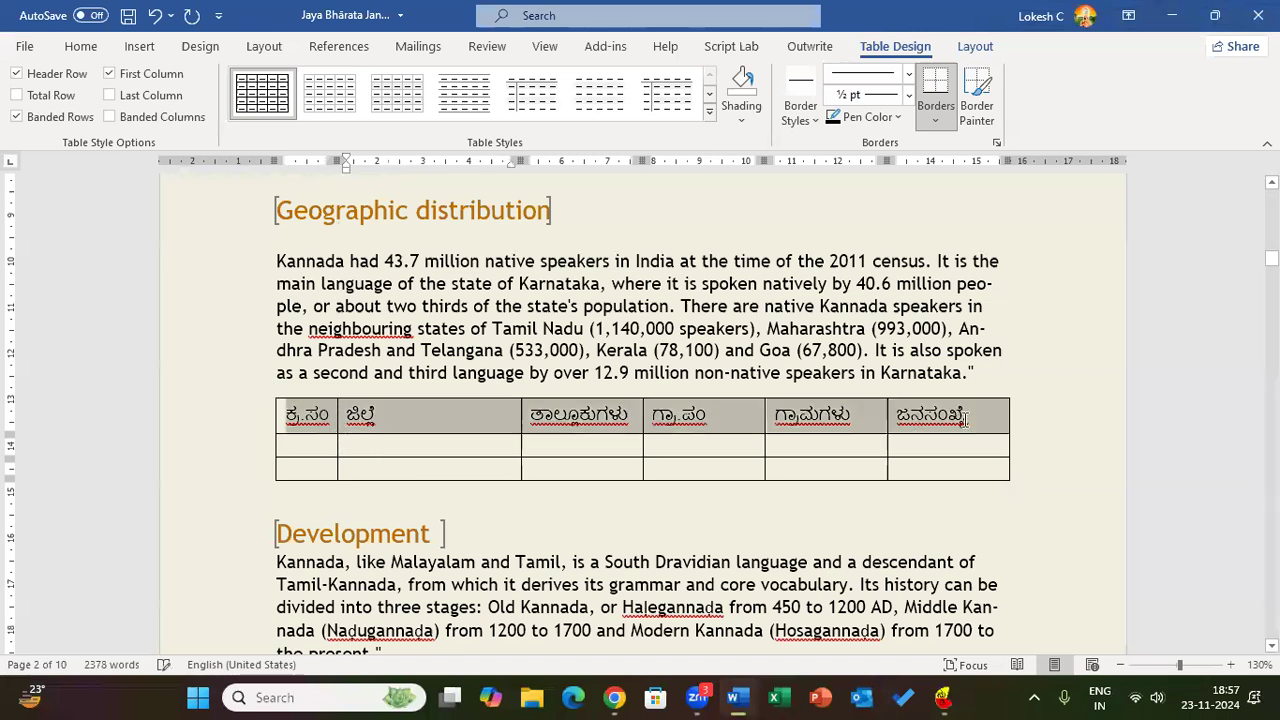
left_click(81, 46)
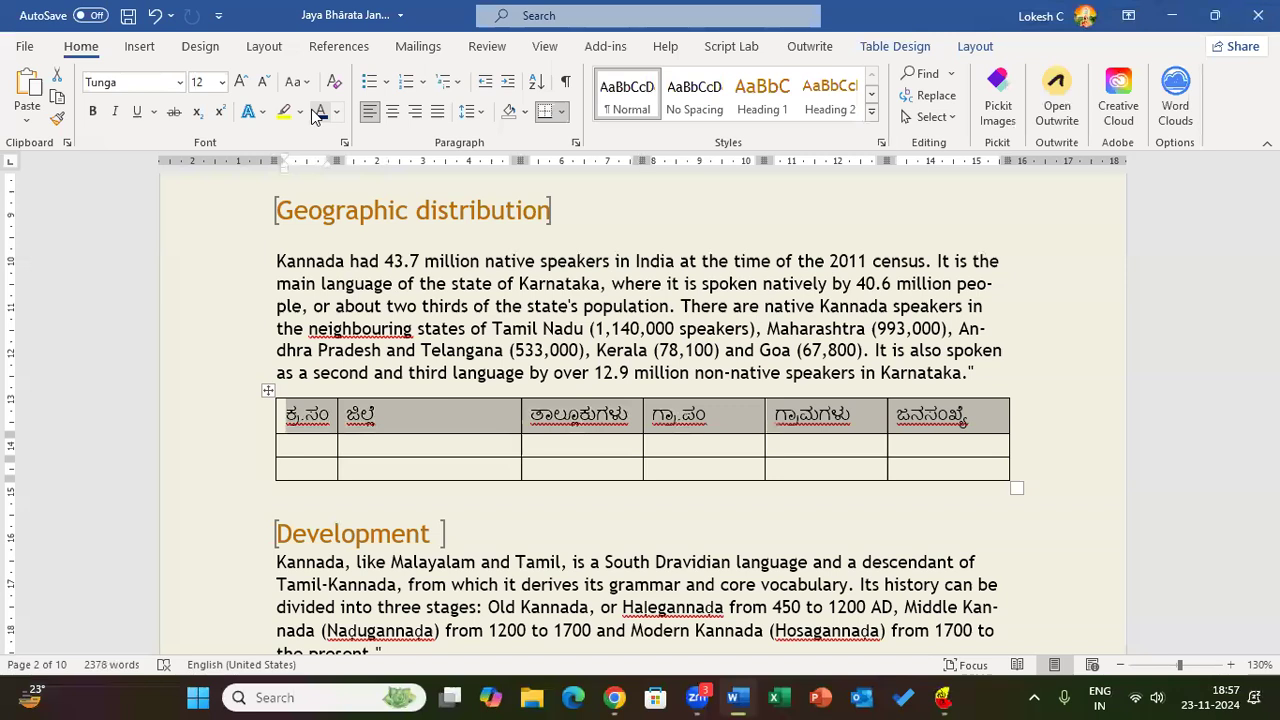
left_click(393, 117)
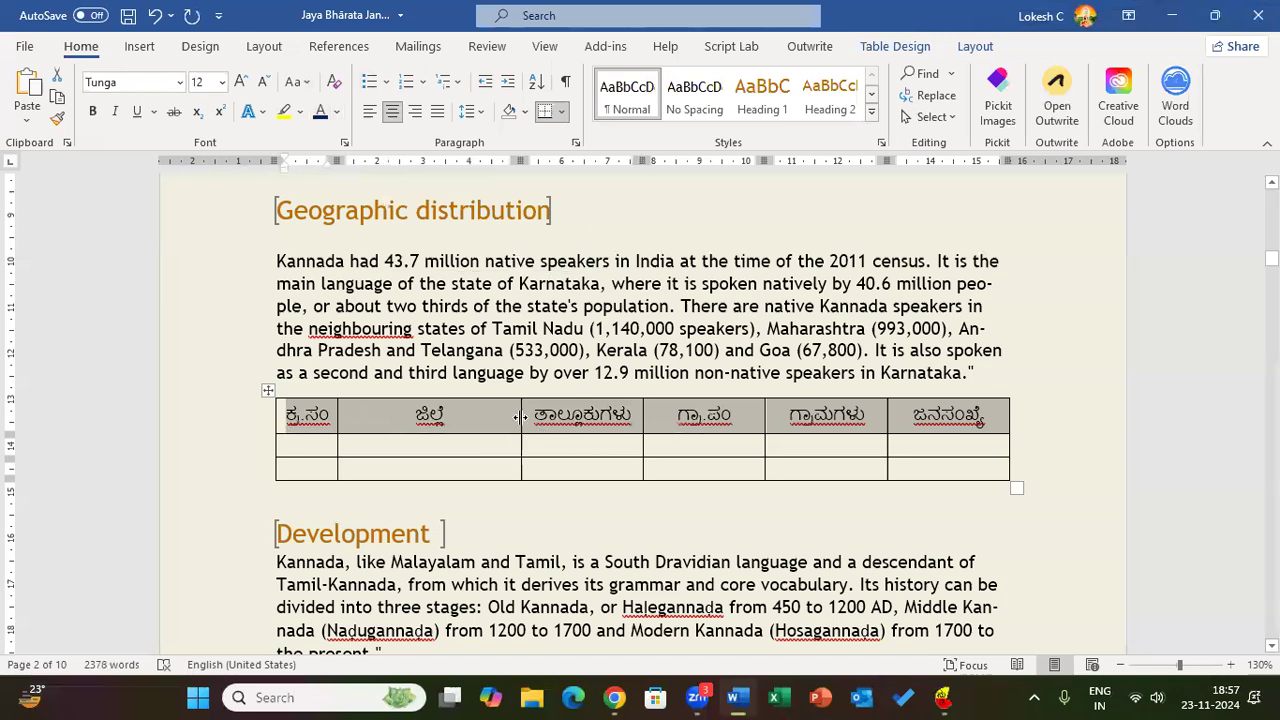
left_click_drag(509, 416, 506, 416)
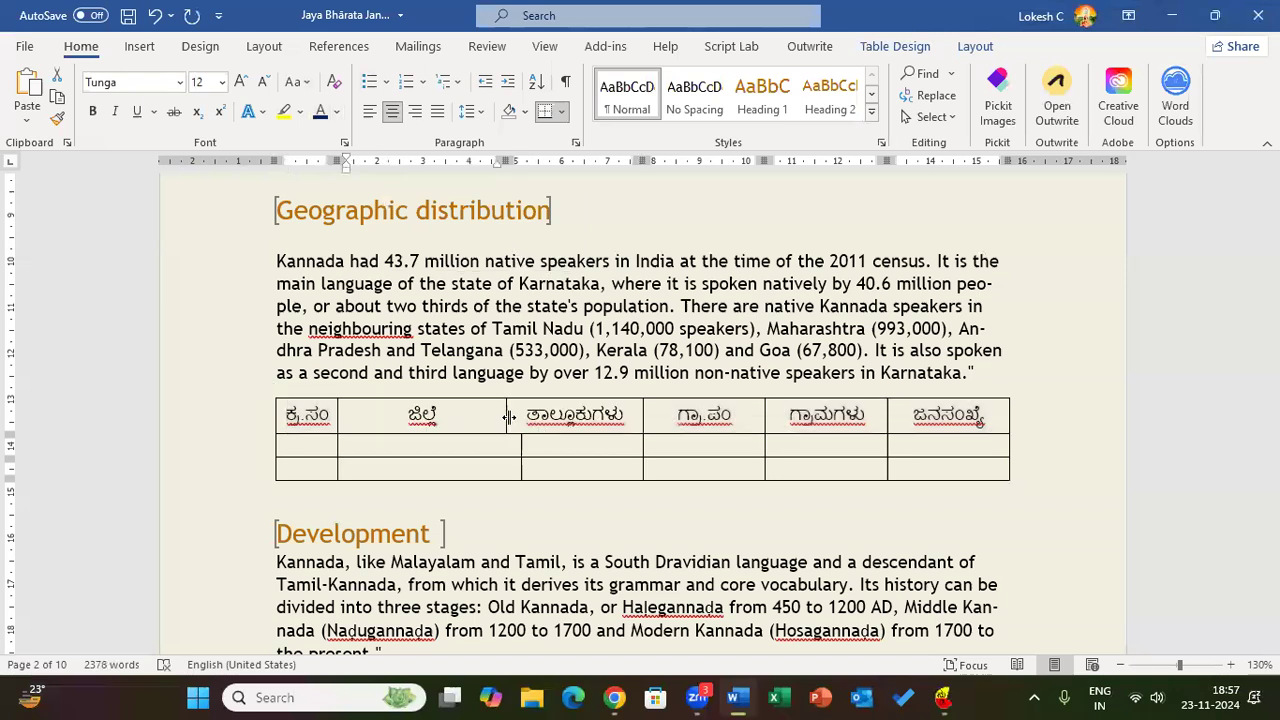
left_click(327, 449)
type("1")
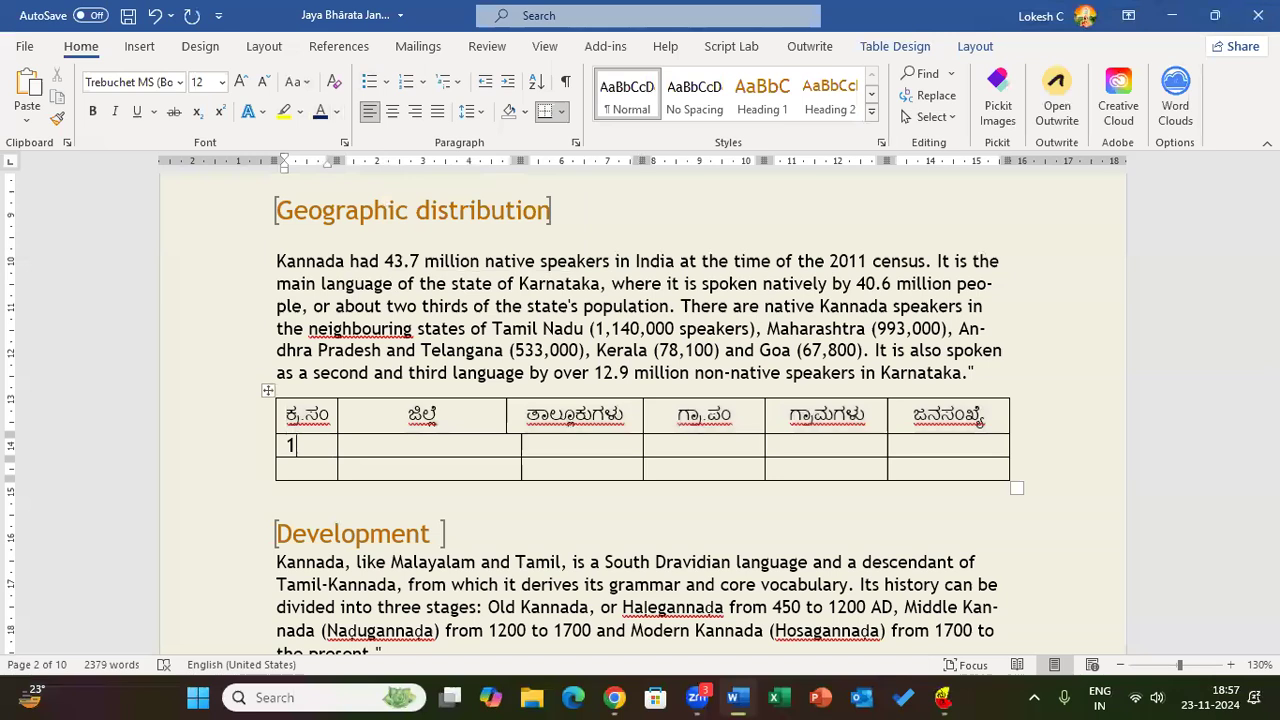
key("Tab")
key("ctrl+z")
key("ctrl+z")
left_click(354, 441)
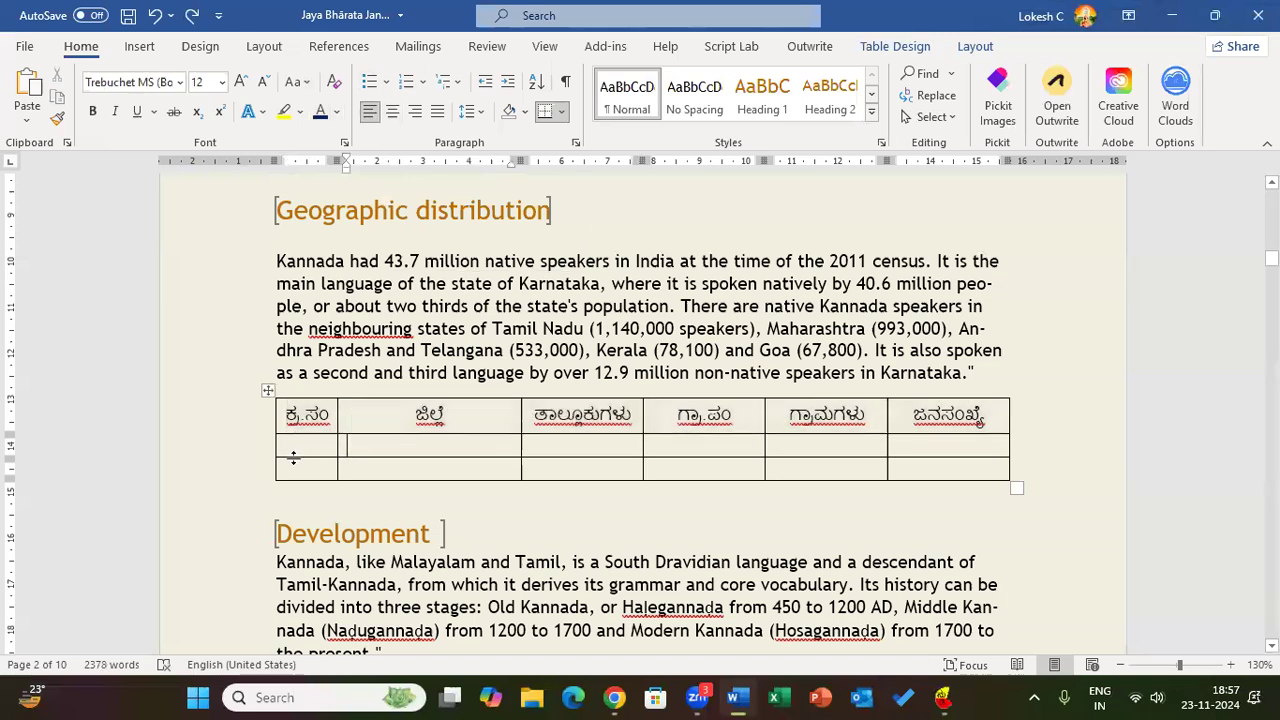
Enter serial number 1 and the district "ಚಿಕ್ಕಮಗಳೂರು" in the first data row.
left_click(296, 451)
type("1")
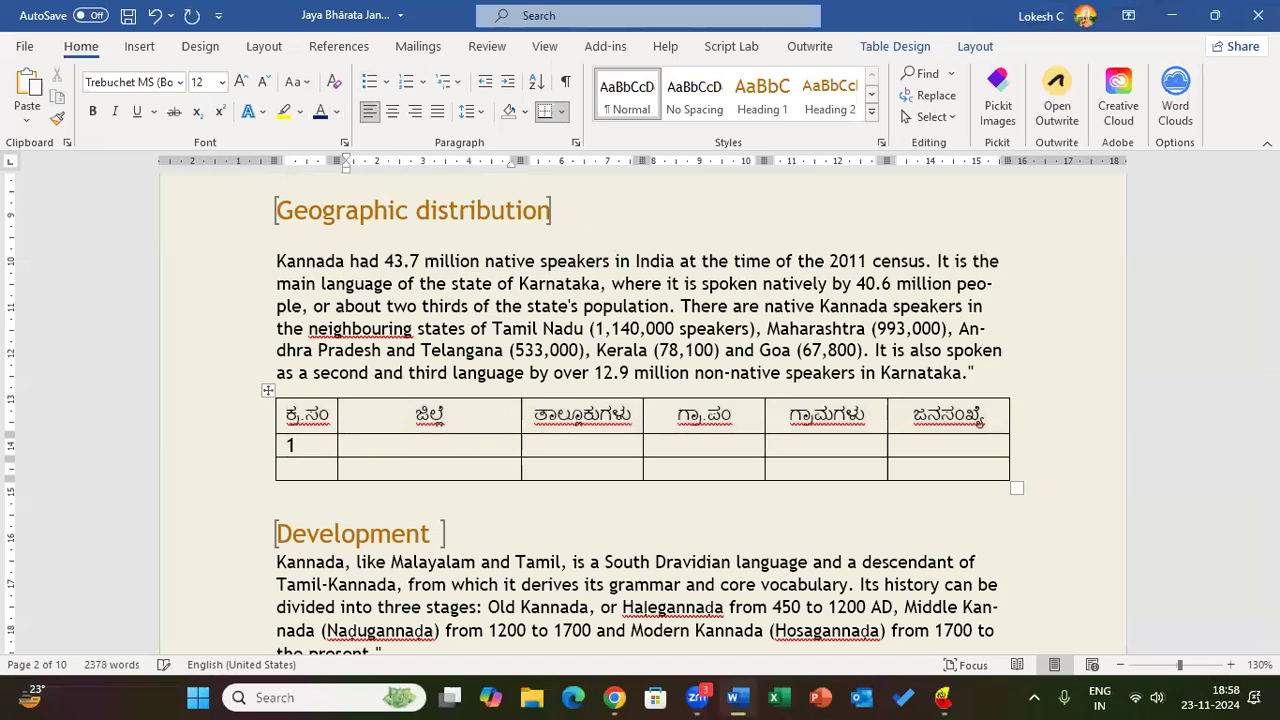
type("ಚಿಕ್ಕ")
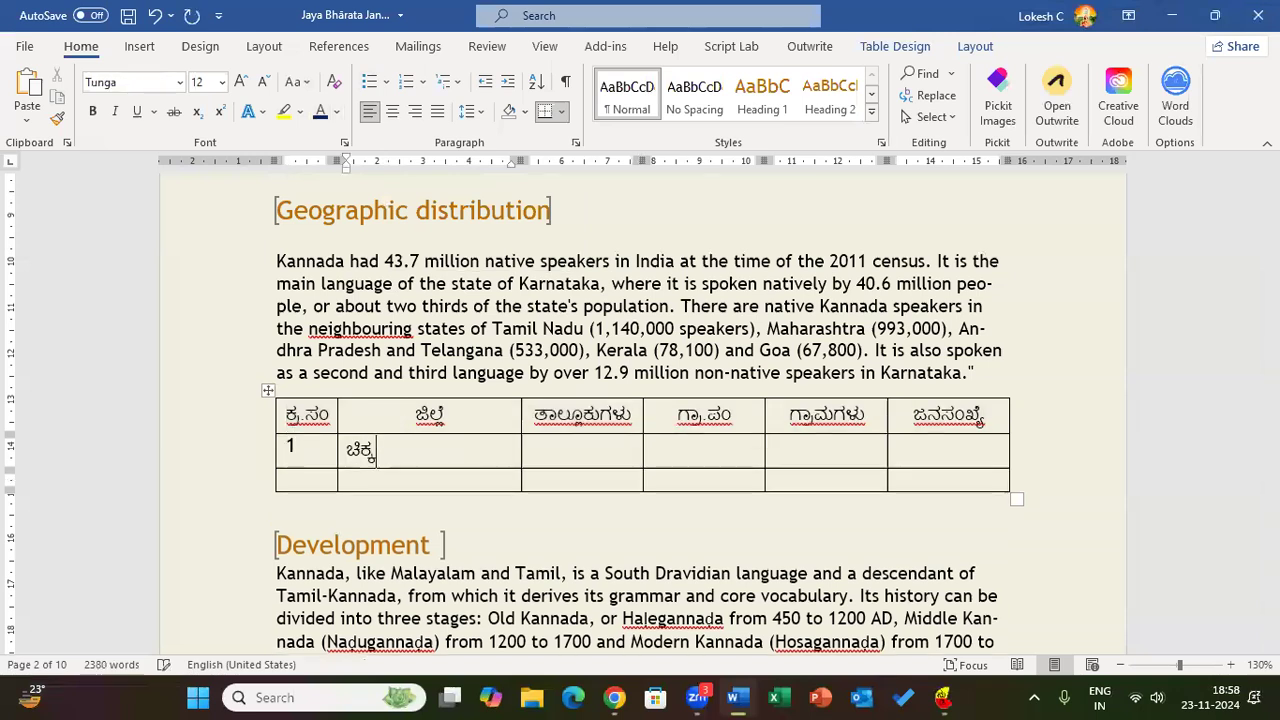
type("ಮಗಳುರ")
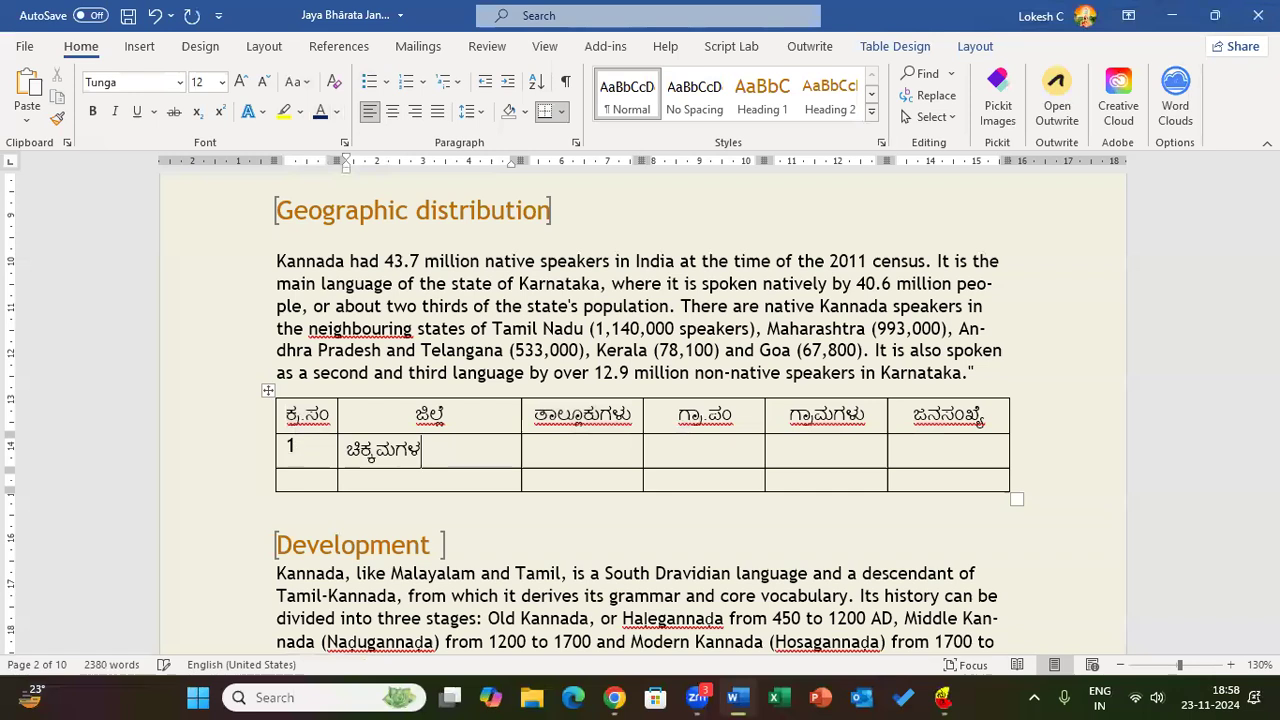
type("ುರ")
key("Tab")
left_click(466, 451)
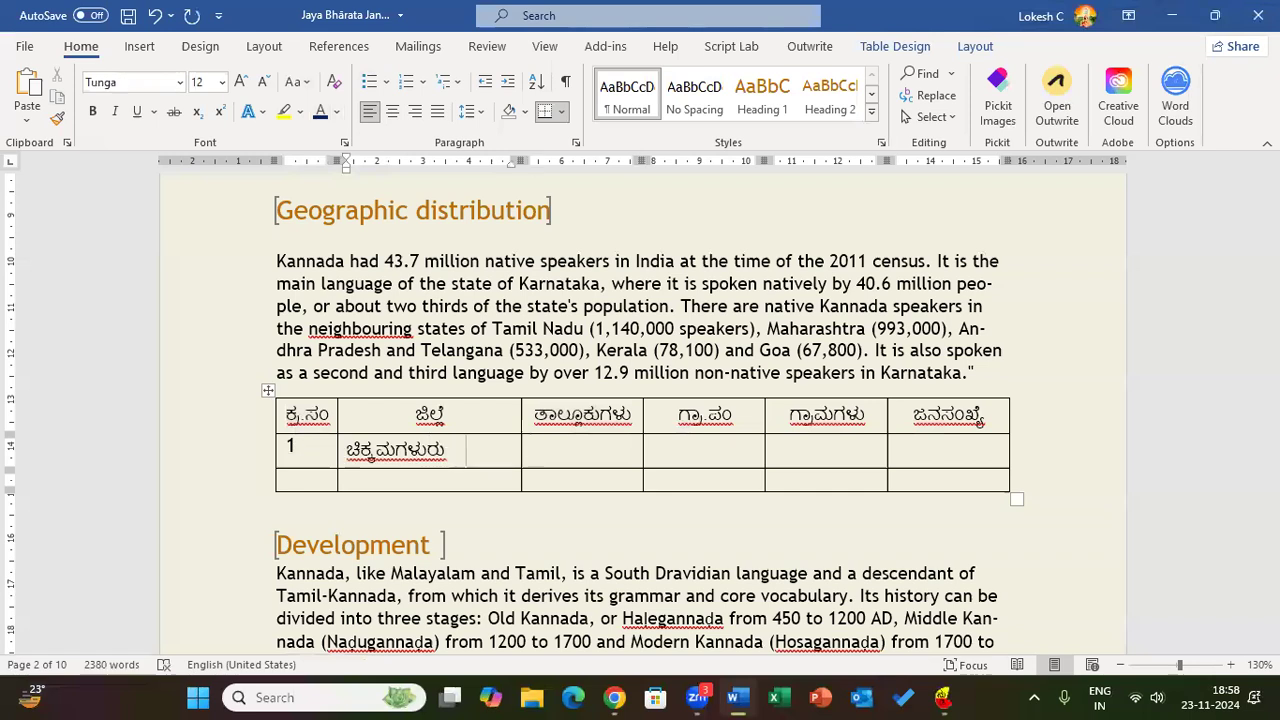
key("BackSpace")
key("BackSpace")
key("BackSpace")
key("BackSpace")
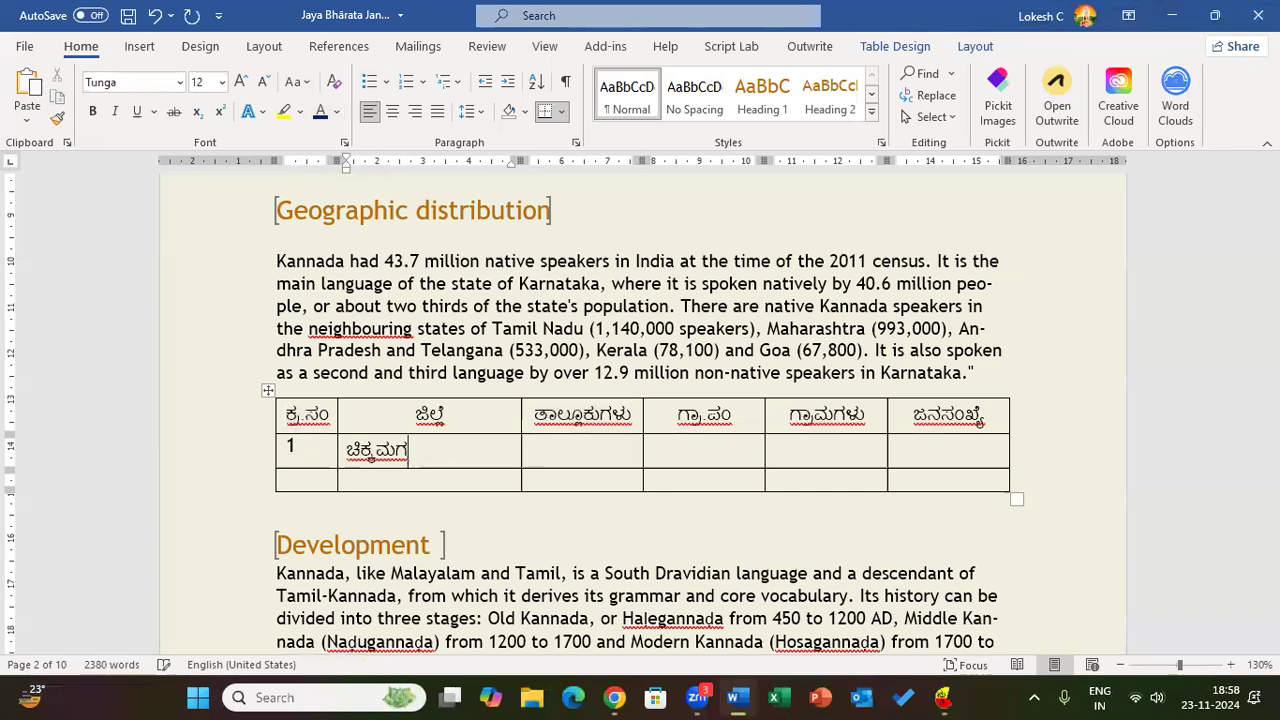
type("ಳೂರು")
key("Tab")
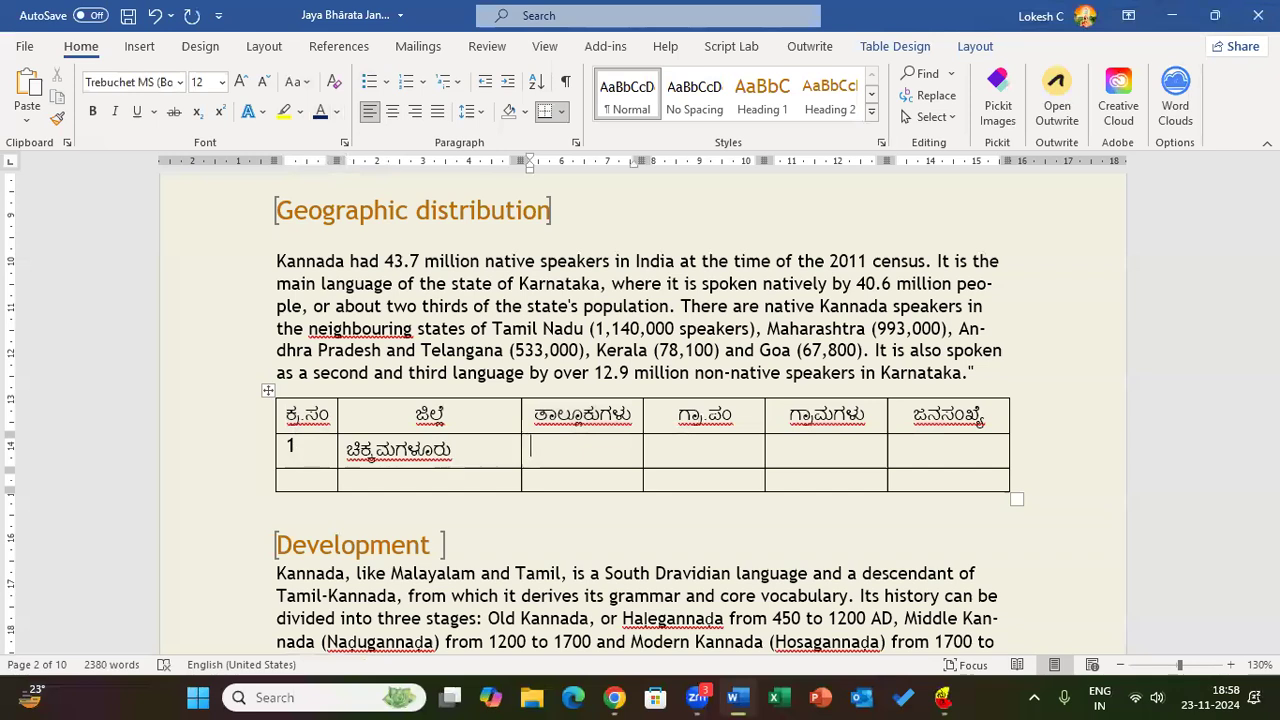
Complete the ಚಿಕ್ಕಮಗಳೂರು row with 6 taluks, 187 gram panchayats, 987 villages and a population of 2,25000.
type("6")
key("Tab")
type("187")
key("Tab")
type("99")
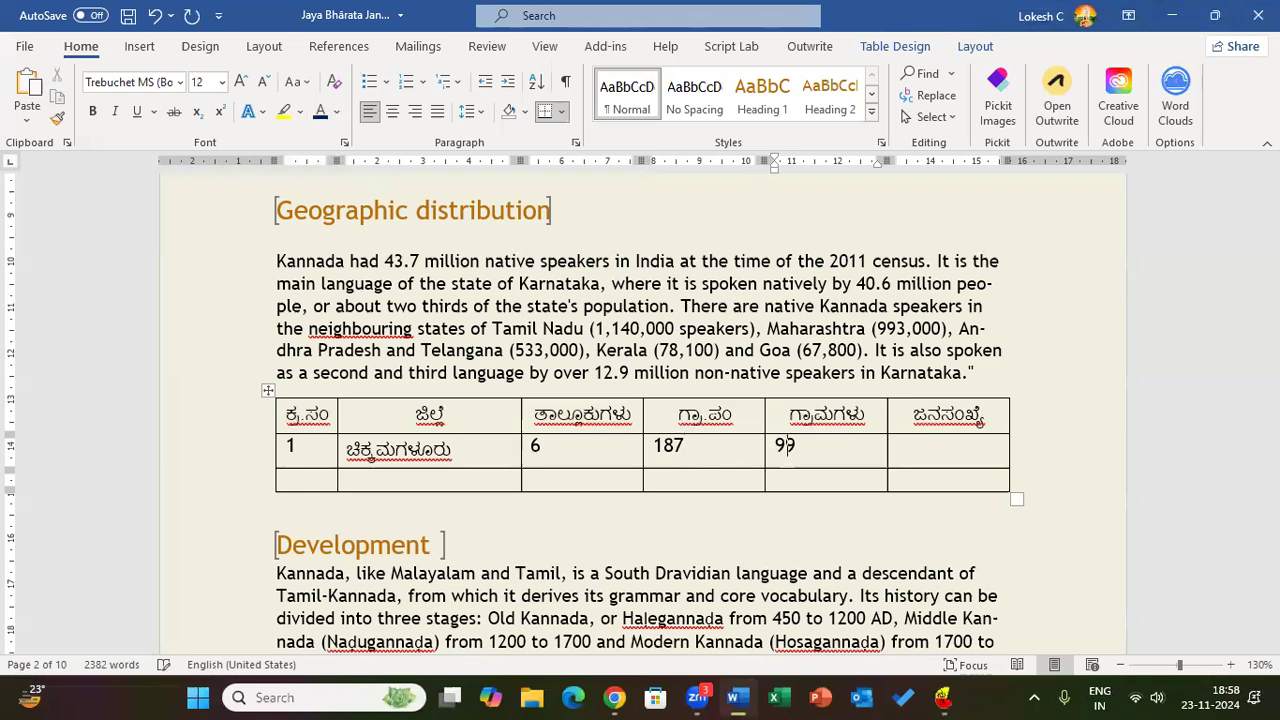
key("BackSpace")
type("87")
key("Tab")
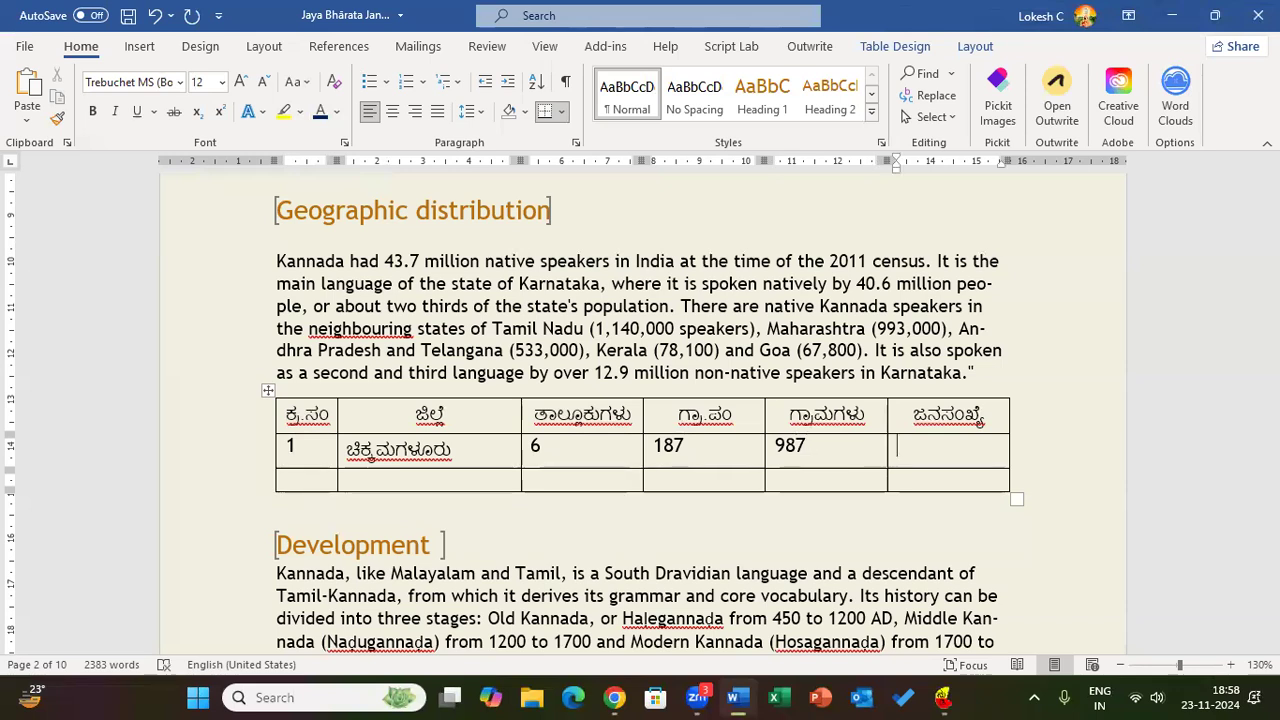
type("2,25")
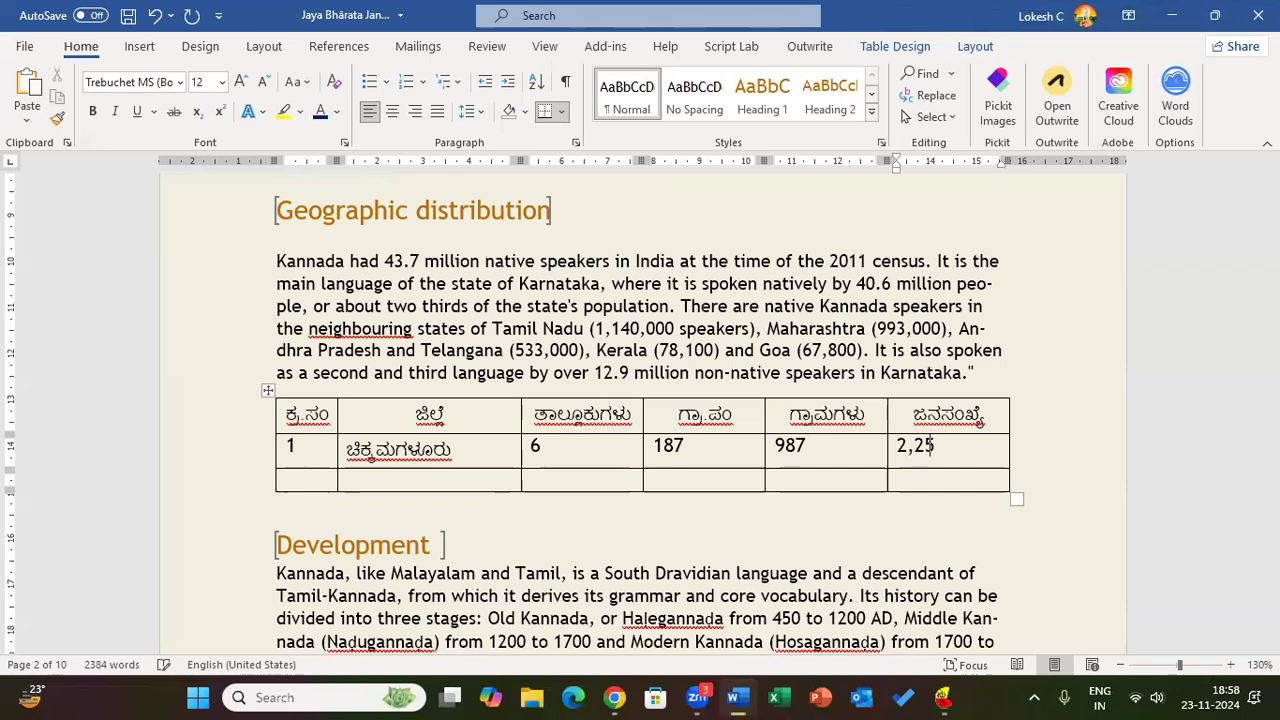
type("0000")
key("Tab")
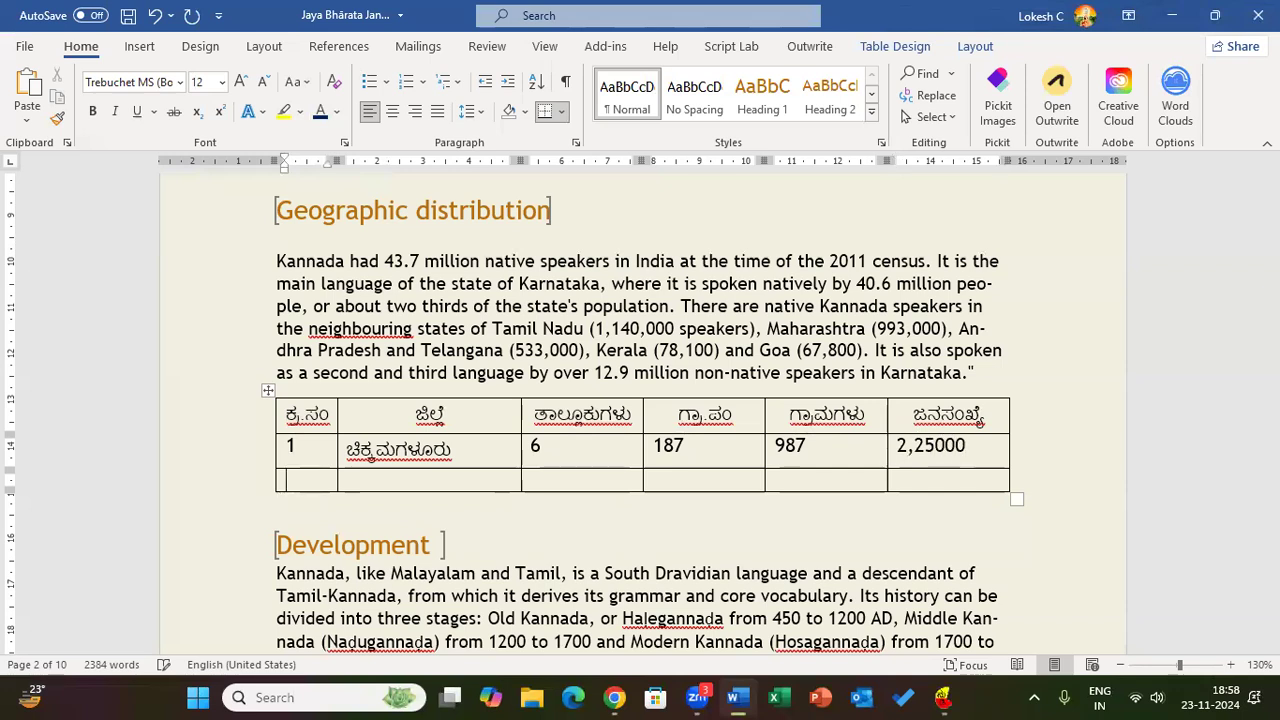
Start the second data row with serial number 2, the district "ಹಾಸನ" and 7 taluks.
type("2")
key("Tab")
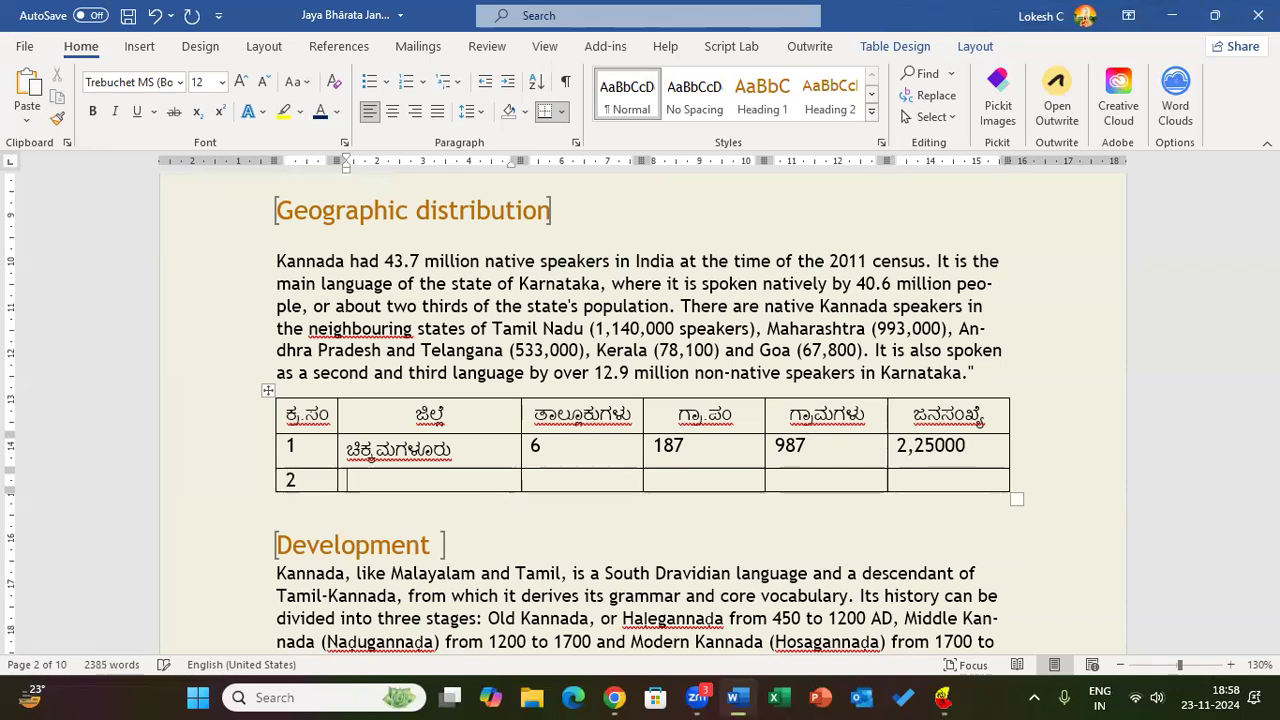
type("ಹಾಸನ")
key("Tab")
type("7")
key("Tab")
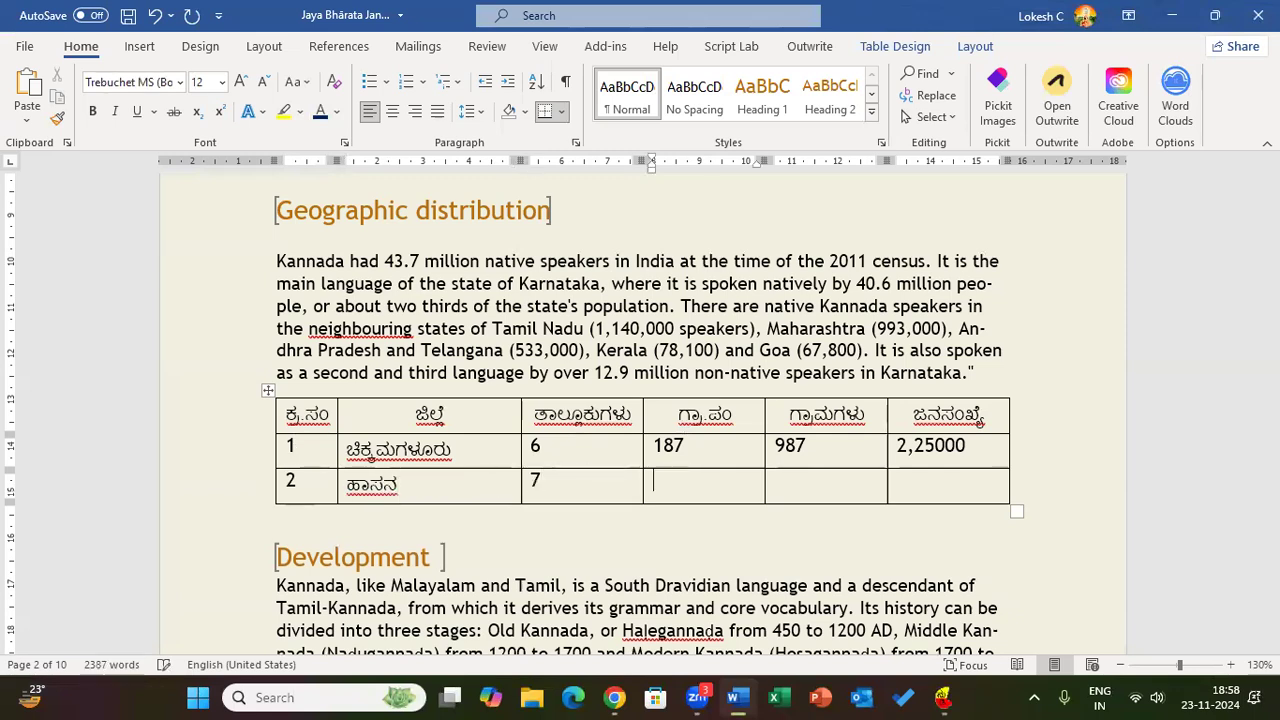
Complete the ಹಾಸನ row with 221 gram panchayats, 1284 villages and a population of 315000, without keeping an extra row.
type("221")
key("Tab")
type("1284")
key("Tab")
type("315000")
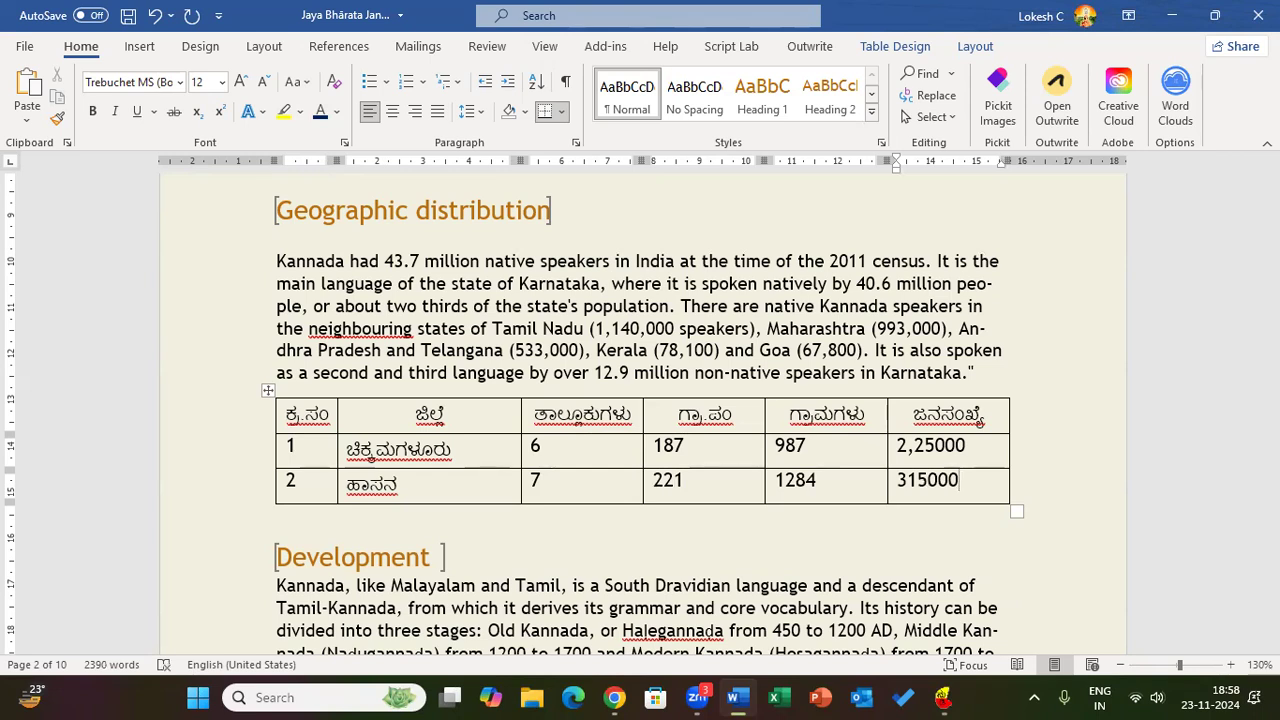
key("Tab")
key("ctrl+z")
key("ctrl+z")
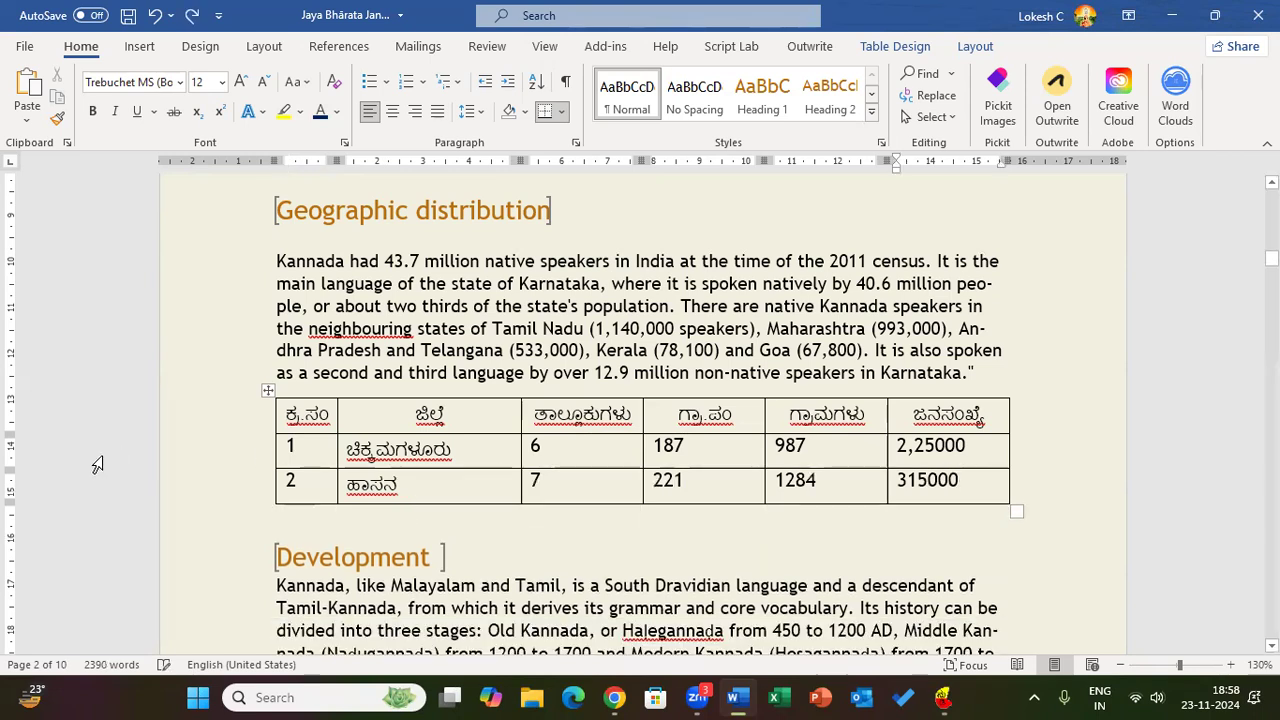
Insert a caption with the Table label below the whole district table under "Geographic distribution".
left_click(268, 391)
left_click(340, 46)
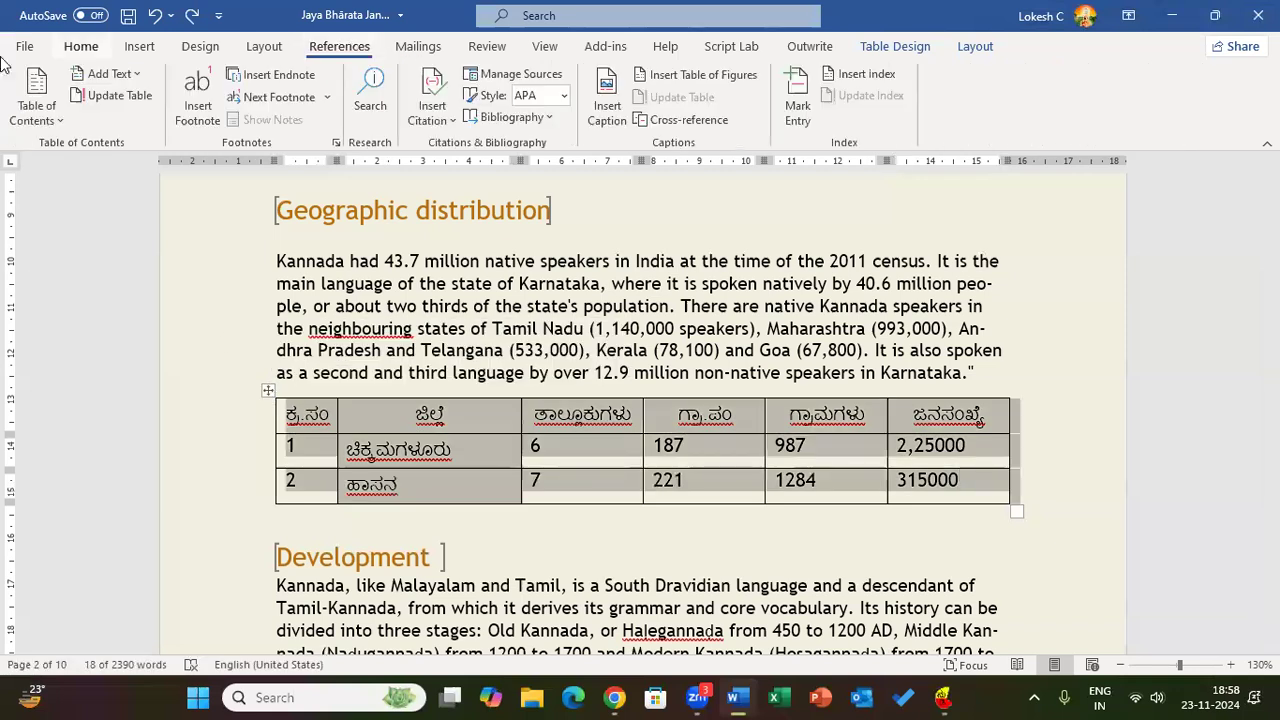
left_click(611, 116)
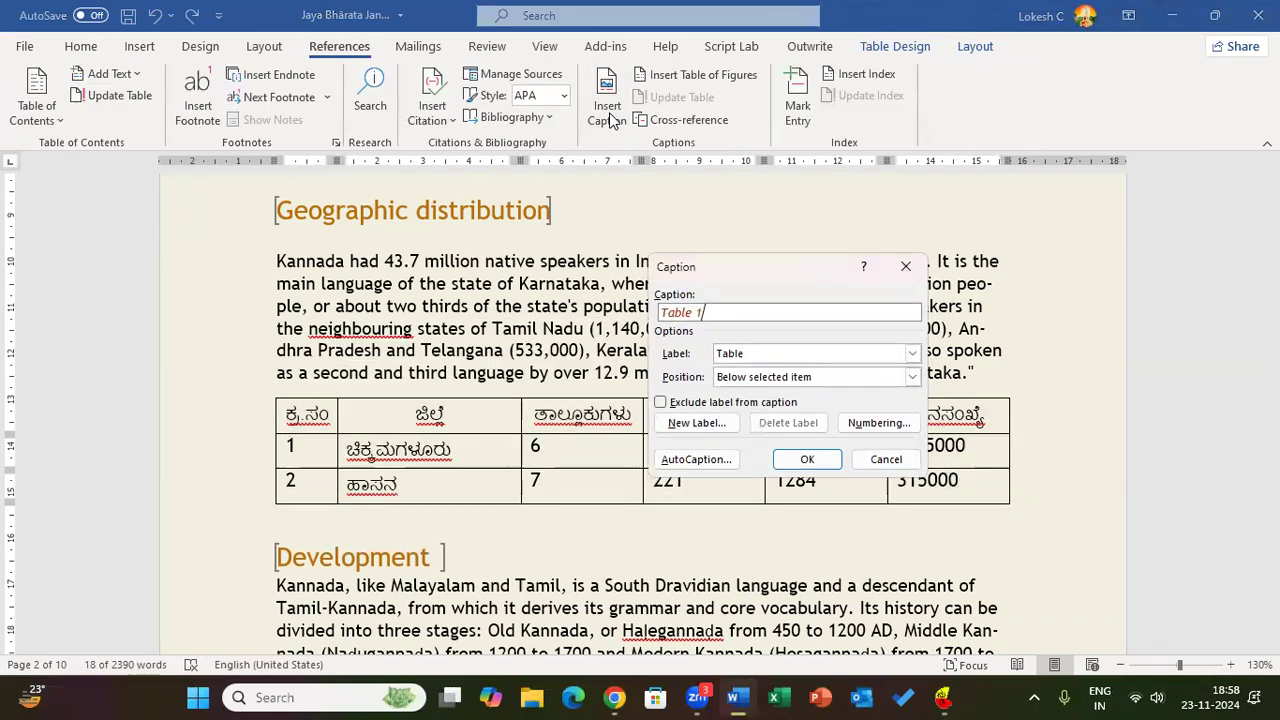
left_click(913, 353)
left_click(913, 353)
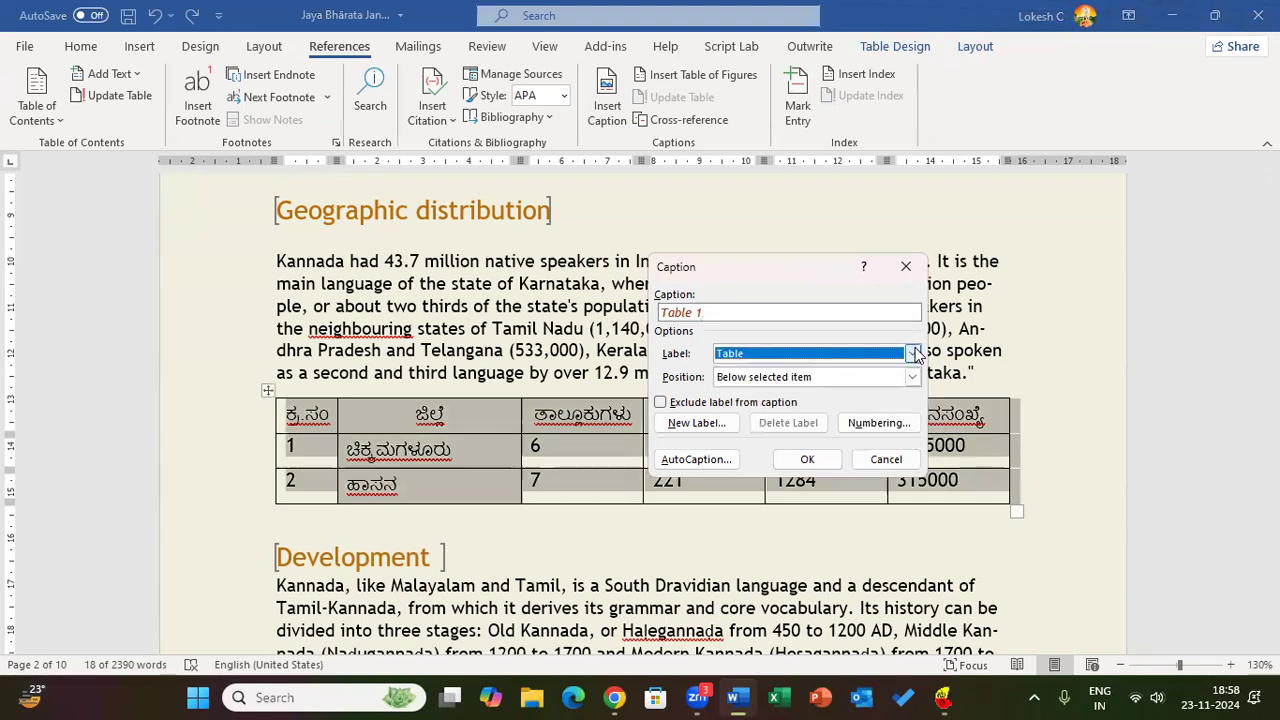
left_click(807, 459)
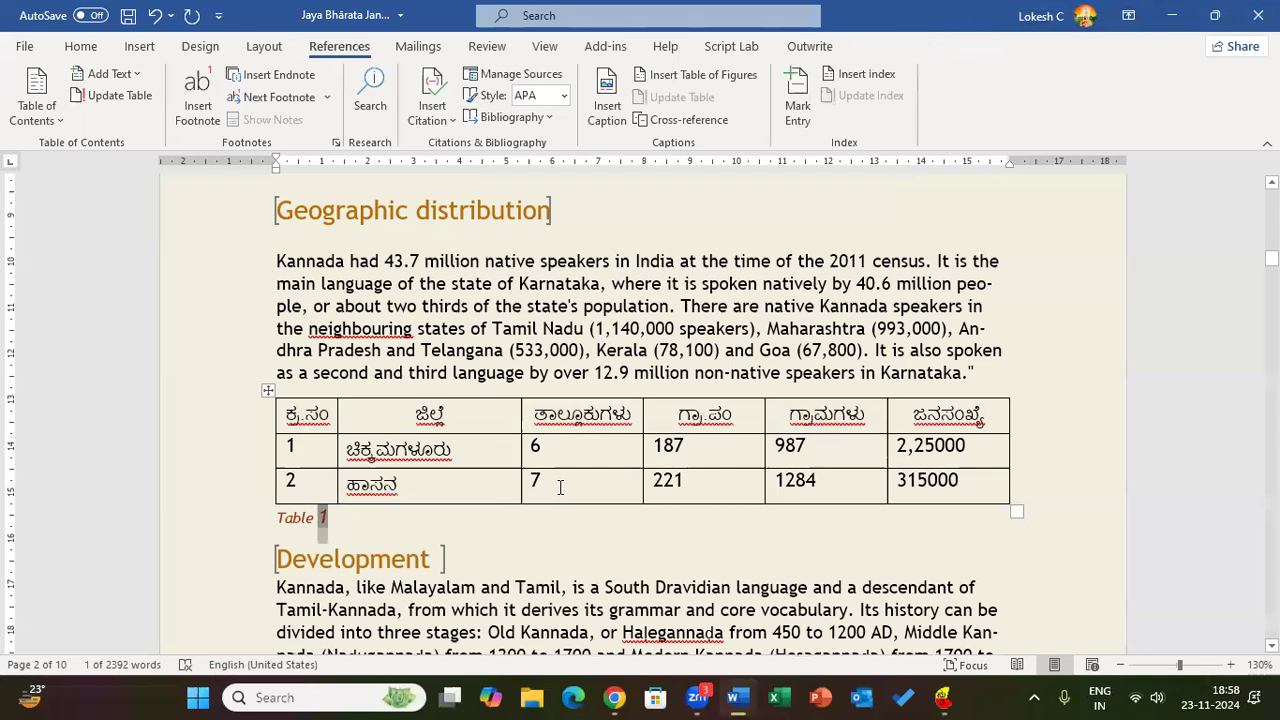
Replace the caption text below the district table with "ಕೋಷ್ಟಕ 1".
key("Delete")
key("BackSpace")
key("BackSpace")
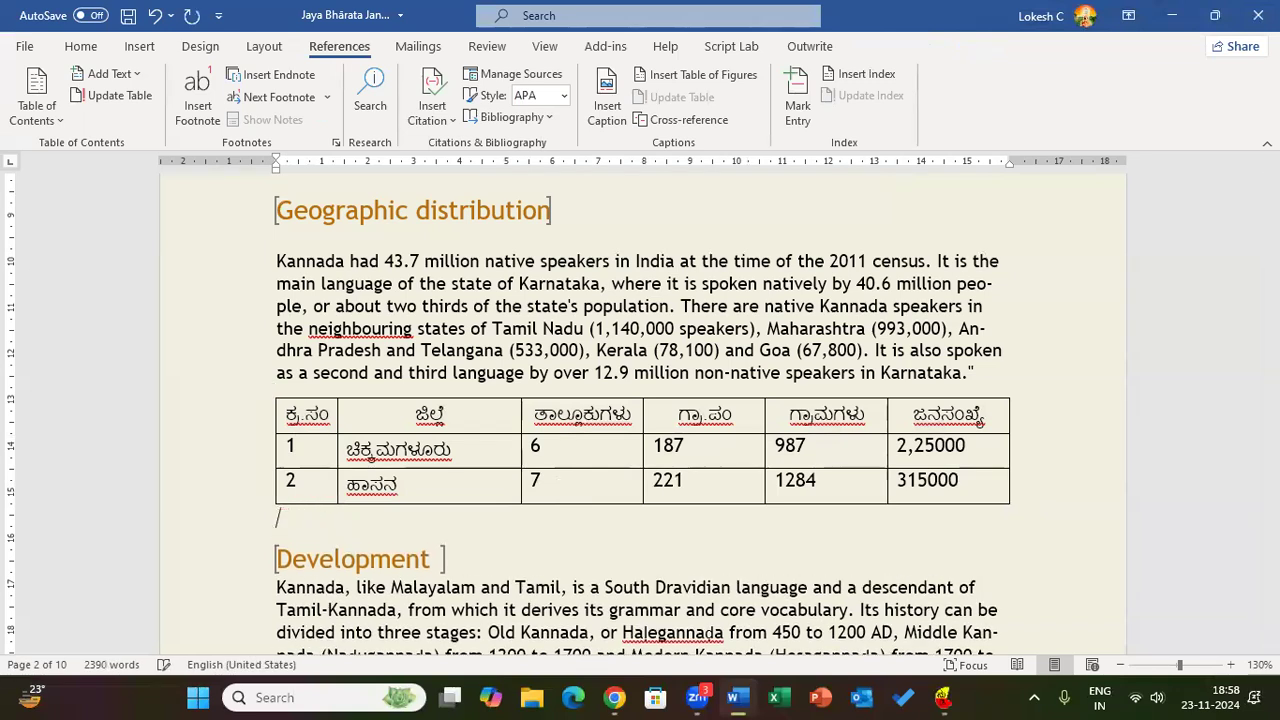
type("ಕೋ")
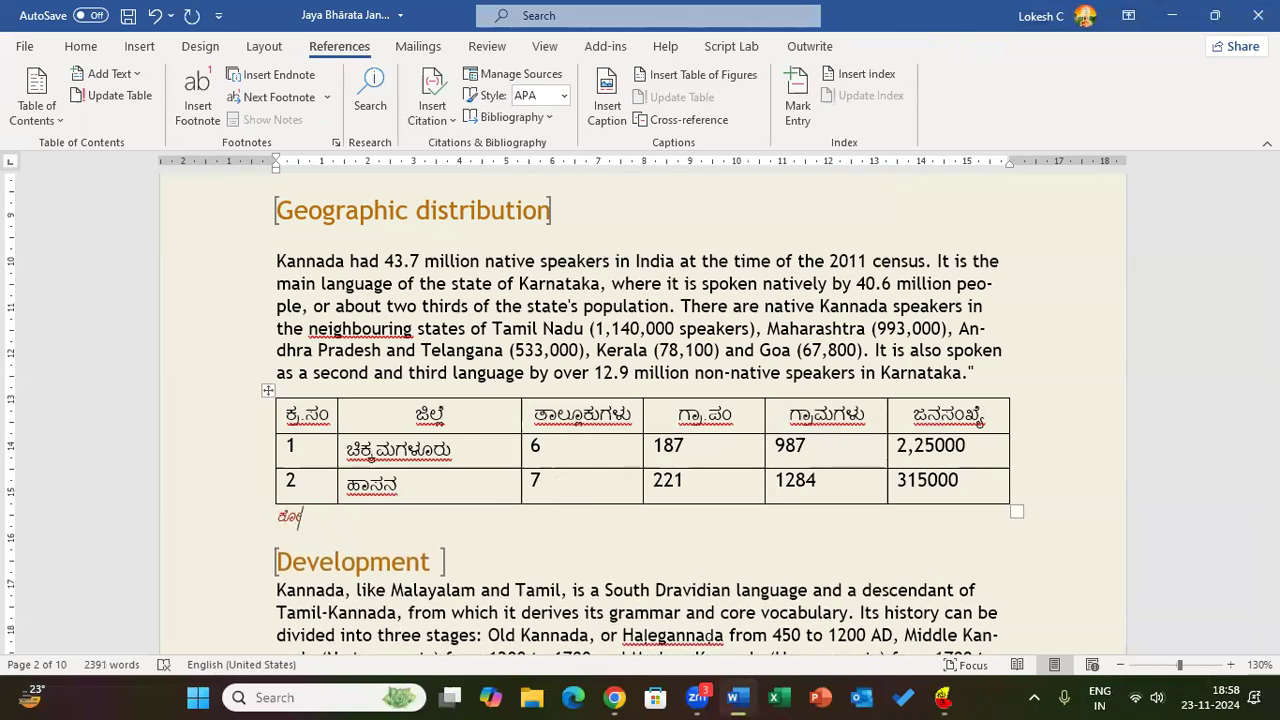
type("ಷ್ಟಕ 1")
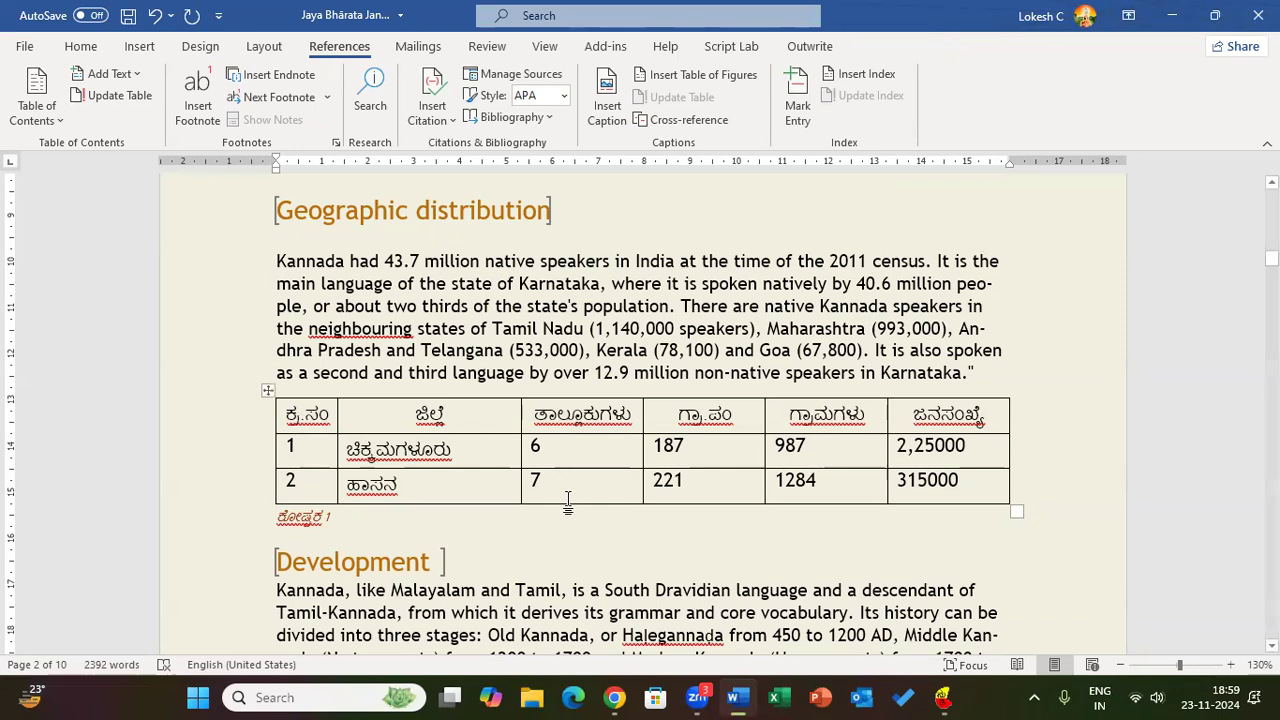
Format the new "ಕೋಷ್ಟಕ 1" caption as Nirmala UI, size 10, bold, non-italic and dark blue.
left_click_drag(342, 517, 262, 516)
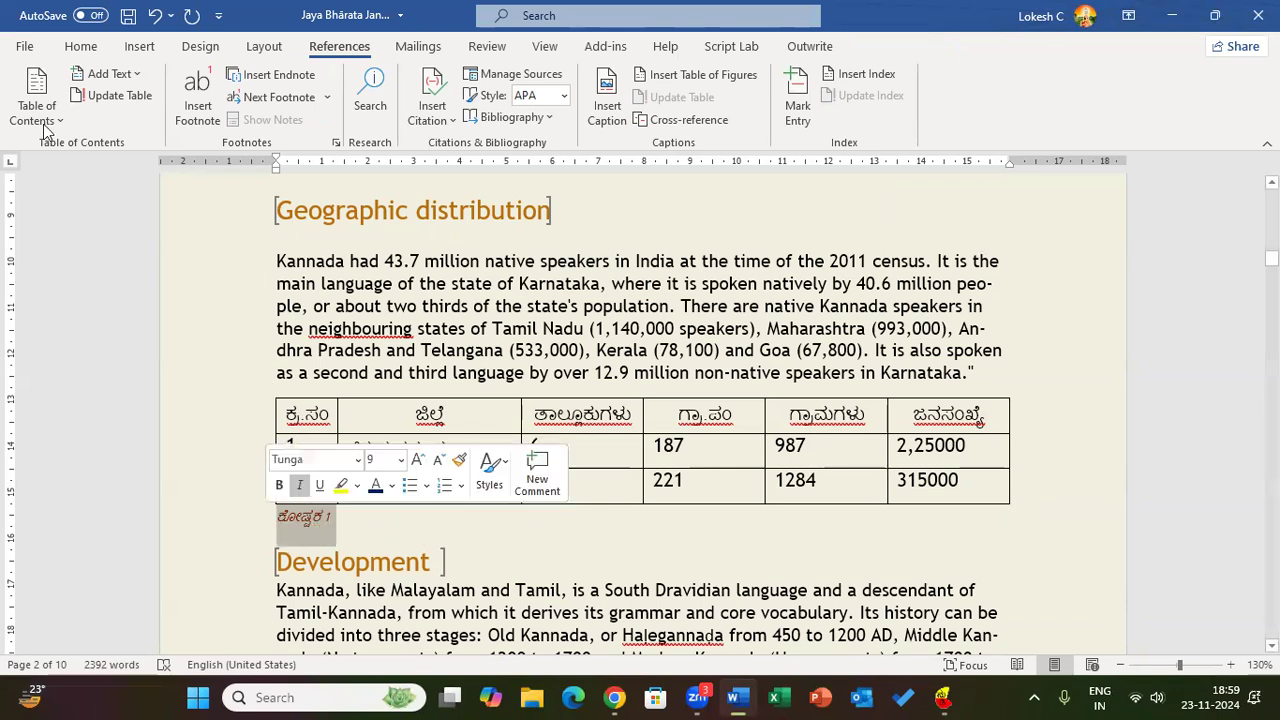
left_click(80, 46)
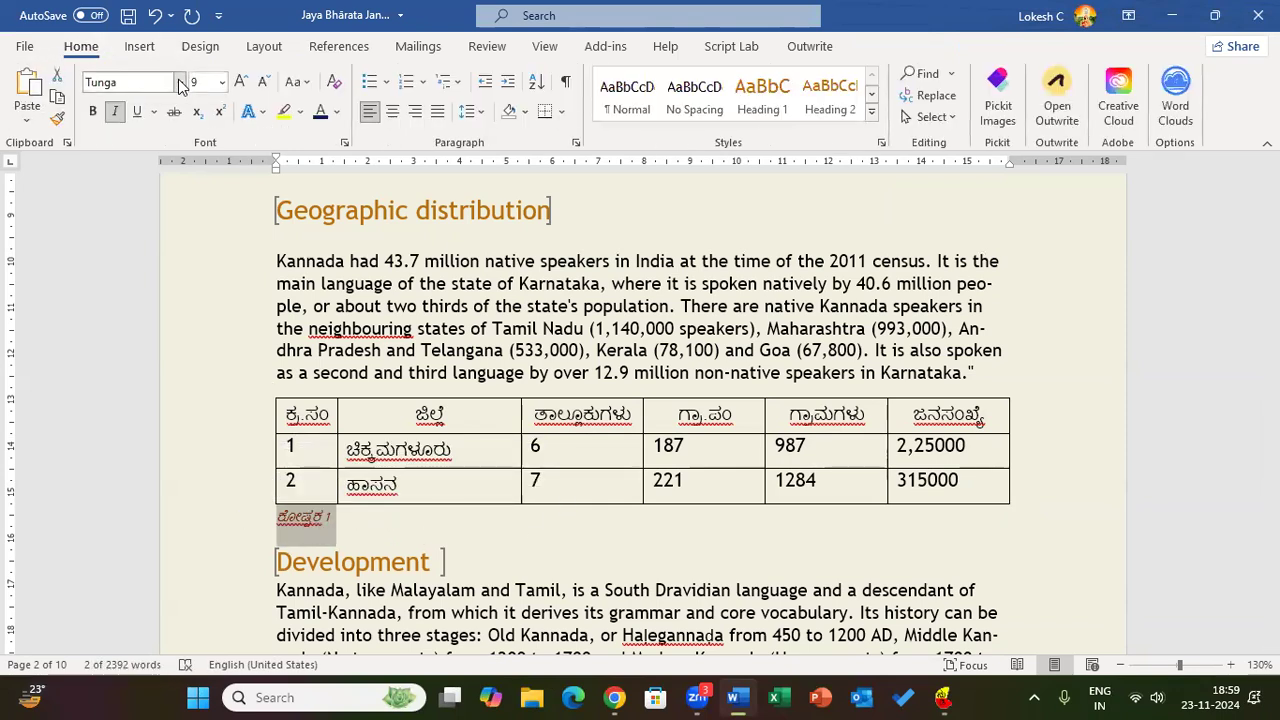
left_click(181, 82)
left_click_drag(355, 567, 355, 115)
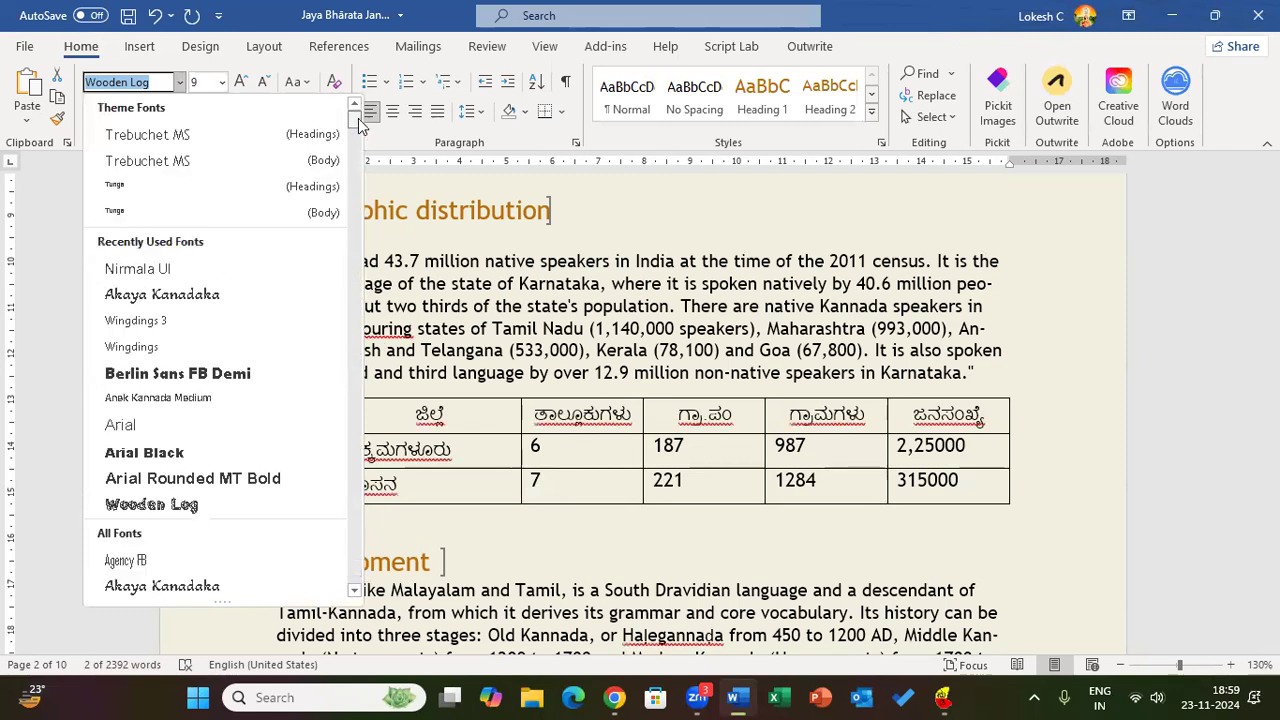
left_click(190, 275)
left_click(240, 81)
left_click(115, 111)
left_click(92, 111)
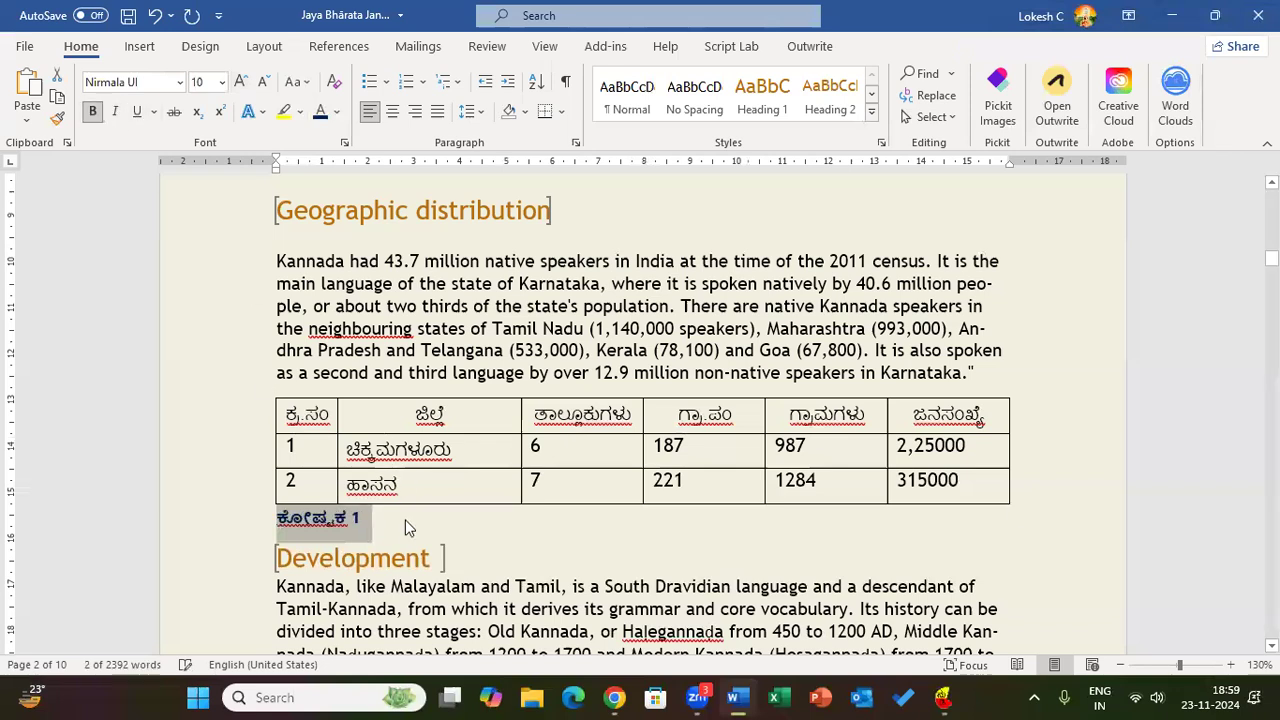
left_click(405, 530)
Renumber the caption below the gram panchayat totals table on page 6 to "ಕೋಷ್ಟಕ 2".
scroll(405, 530, "down", 15)
scroll(406, 527, "down", 20)
scroll(405, 527, "down", 20)
scroll(405, 530, "down", 8)
scroll(410, 528, "up", 4)
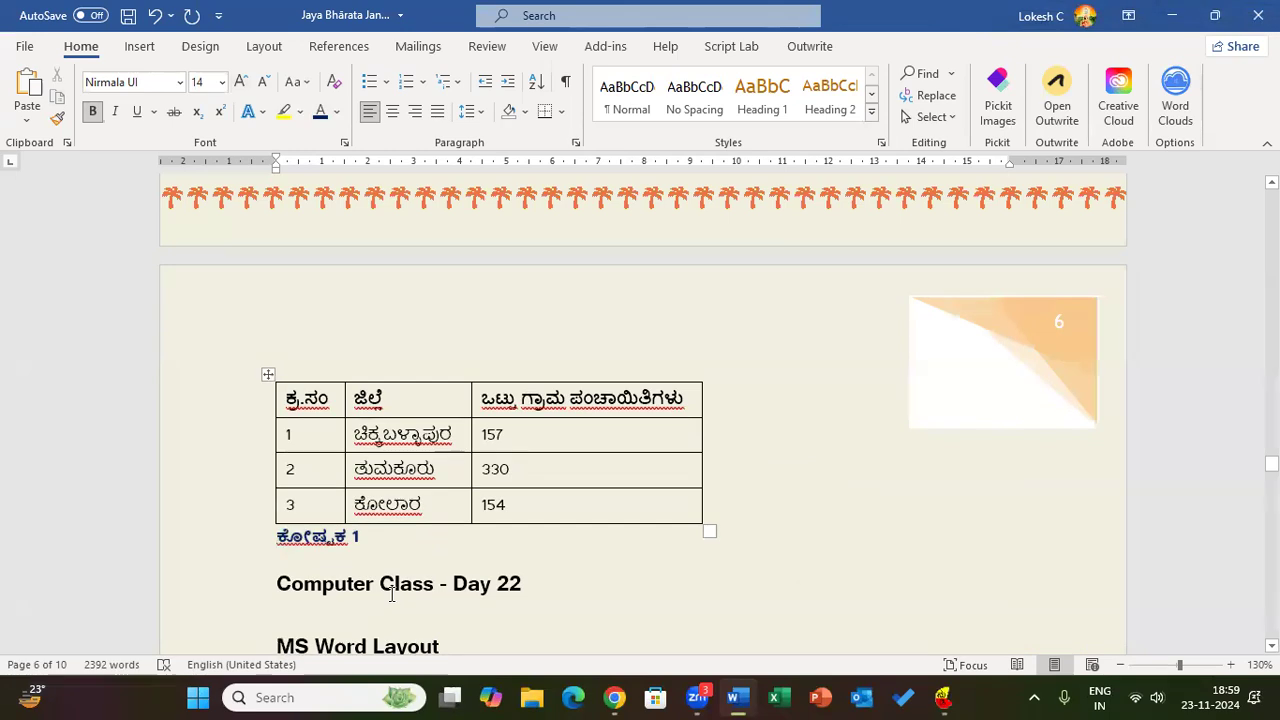
left_click(391, 594)
left_click(372, 547)
key("BackSpace")
type("2")
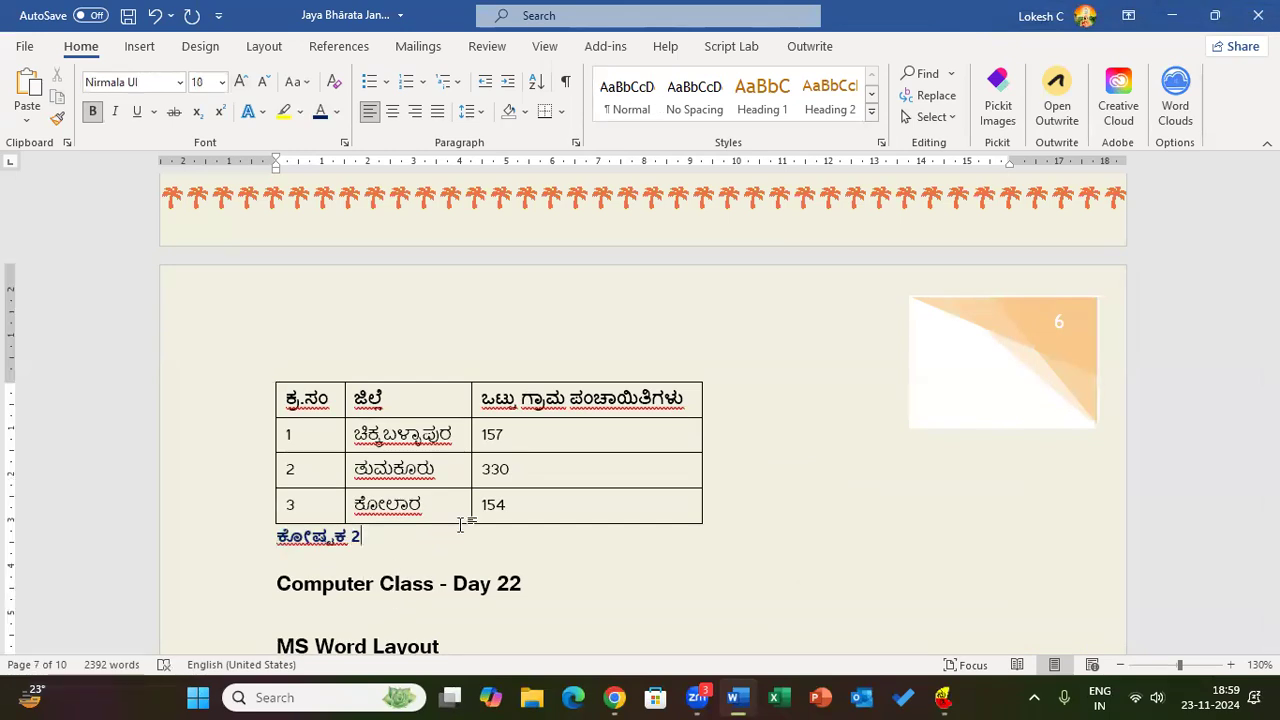
Set up a new table of figures at the document's end, using the Table caption label.
scroll(956, 517, "down", 5)
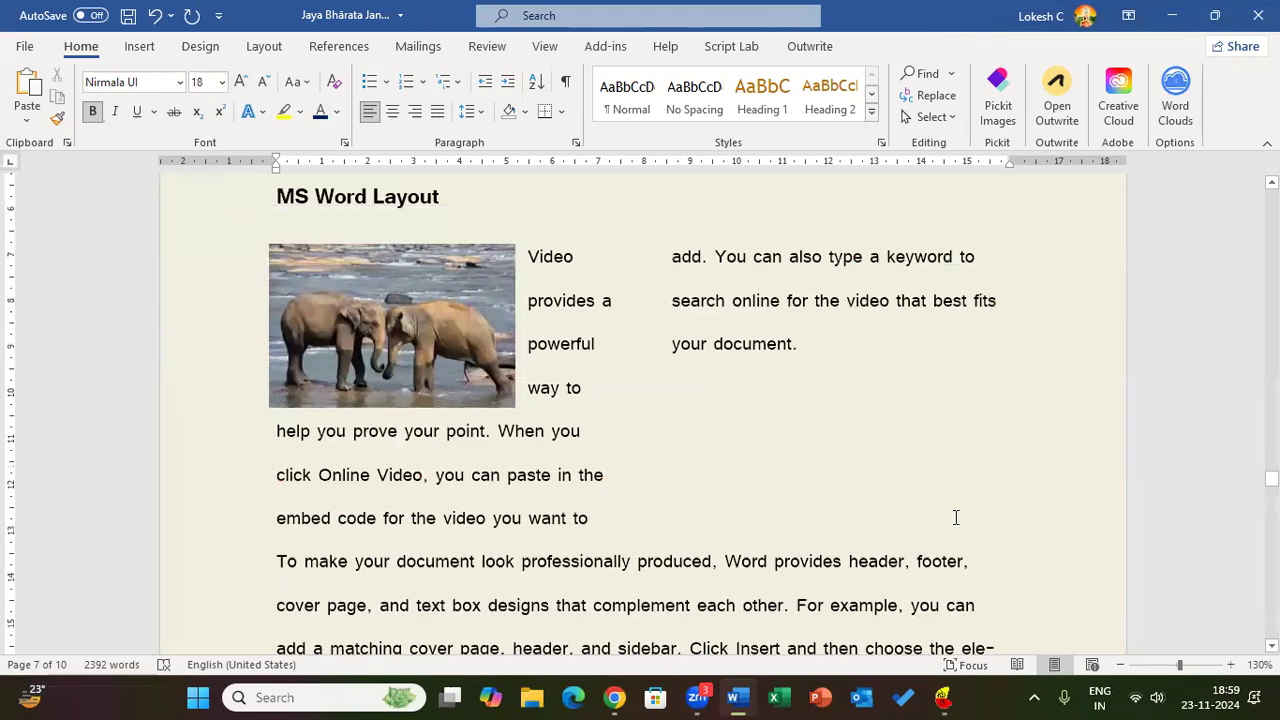
key("ctrl+End")
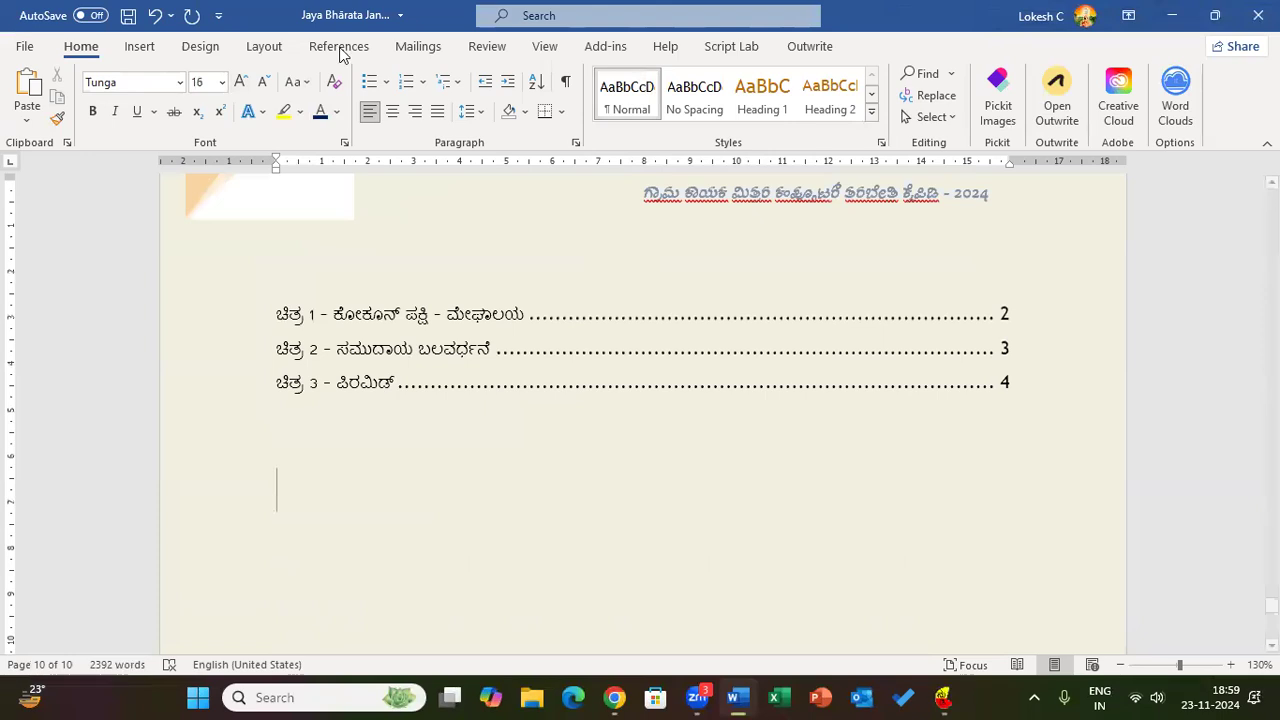
left_click(418, 47)
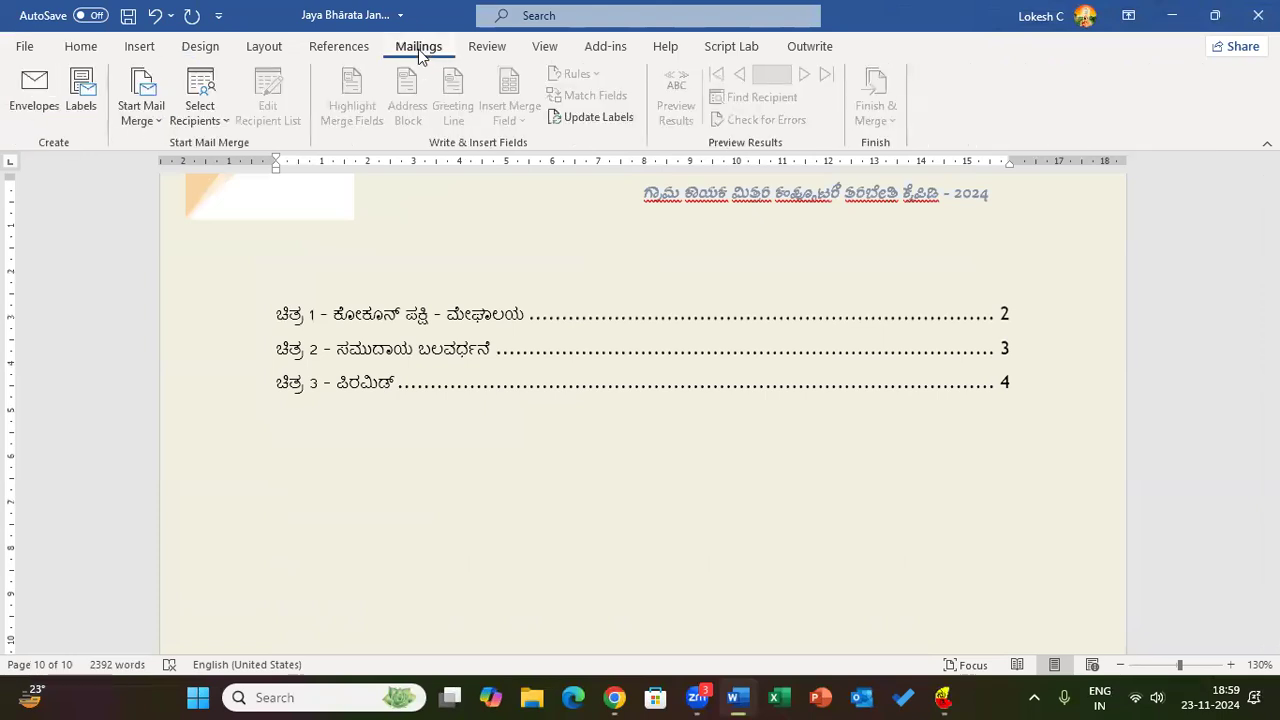
left_click(336, 52)
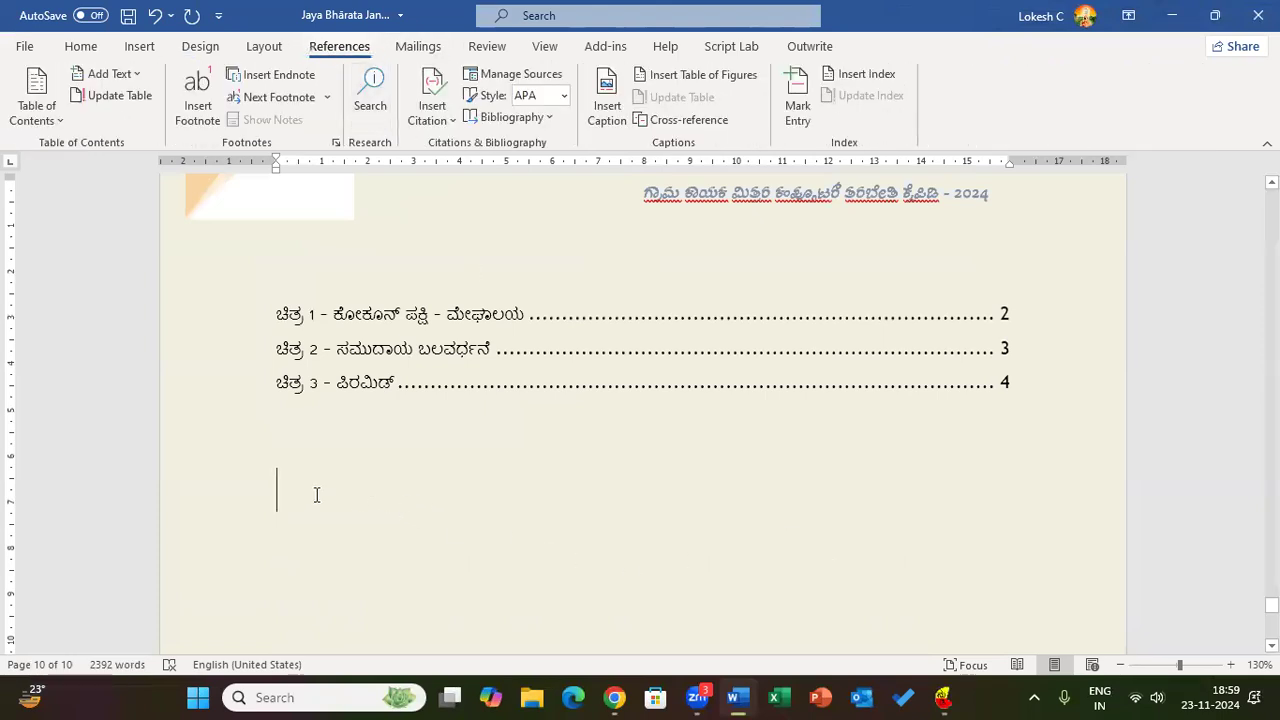
left_click(699, 76)
left_click_drag(834, 249, 884, 236)
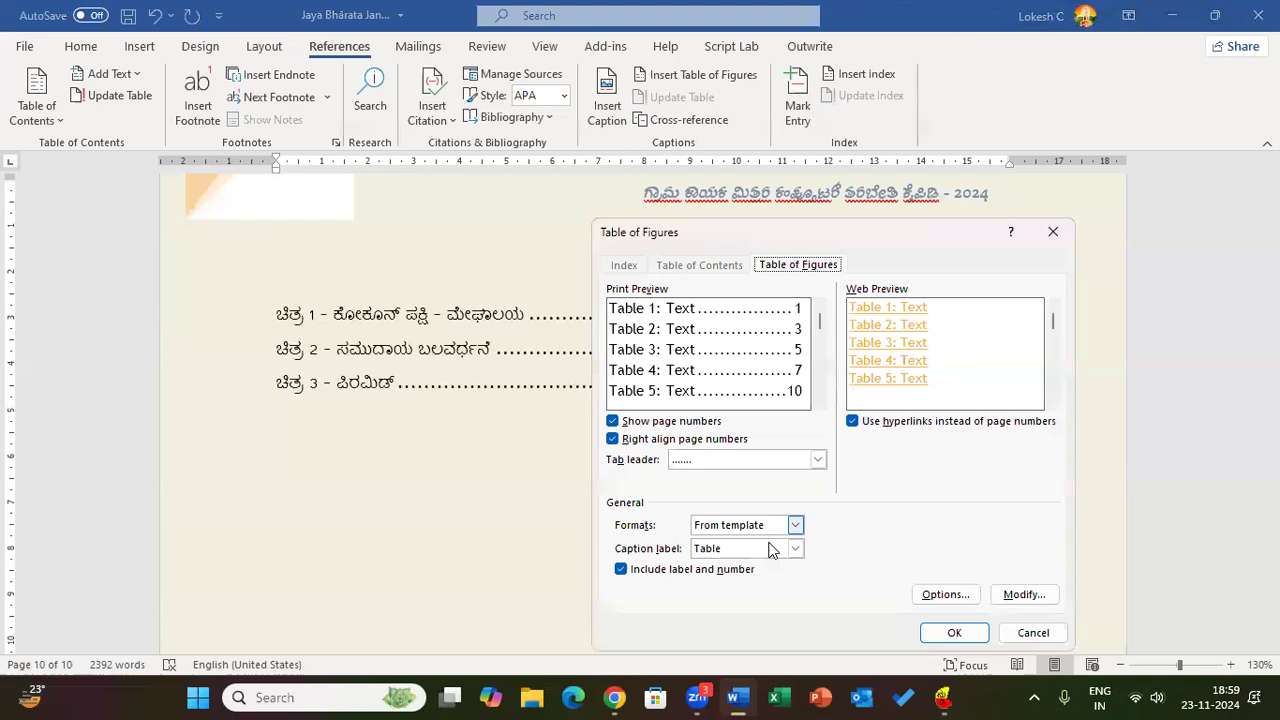
left_click(795, 550)
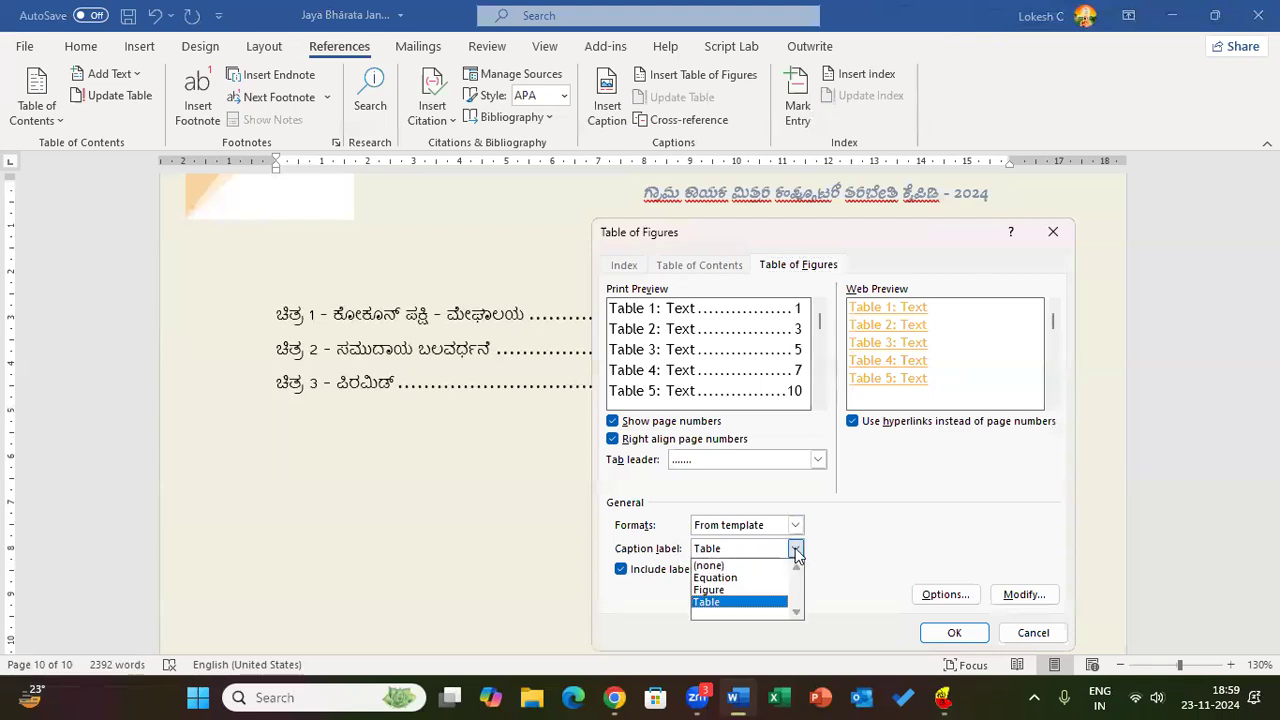
left_click(757, 603)
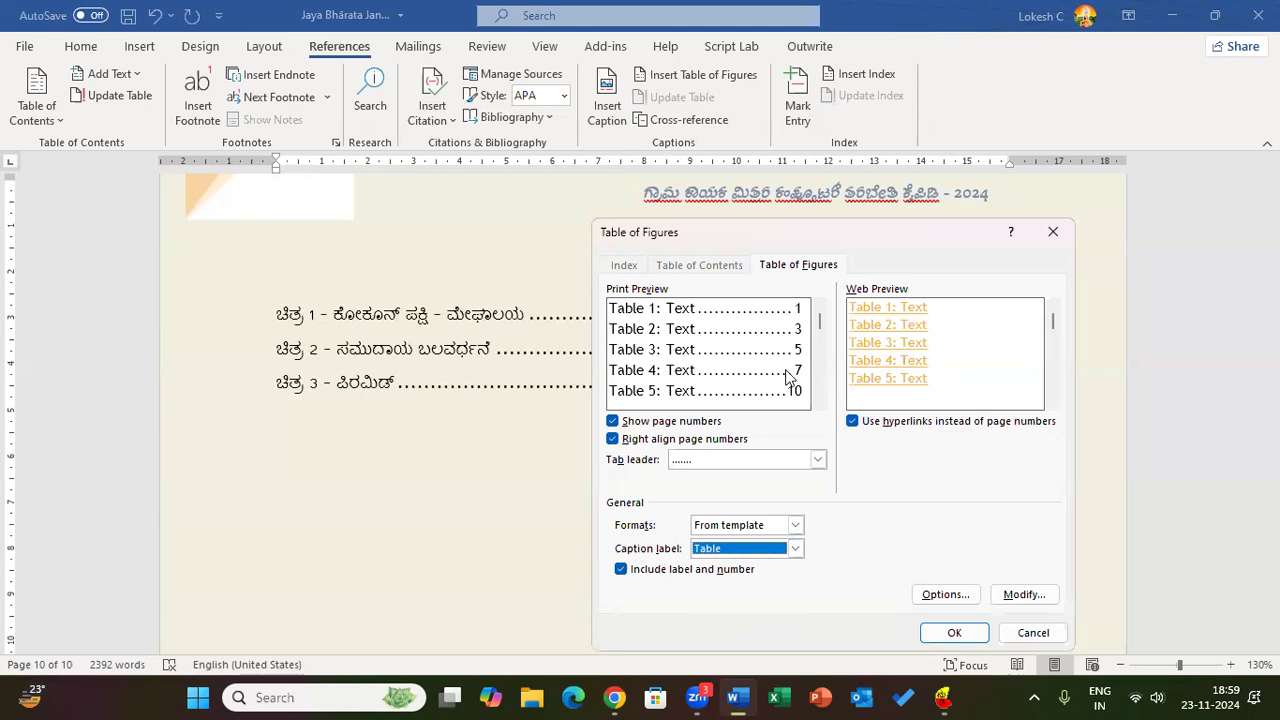
Try to insert the table of figures built from the Caption style and table entry fields with identifier F.
left_click(940, 595)
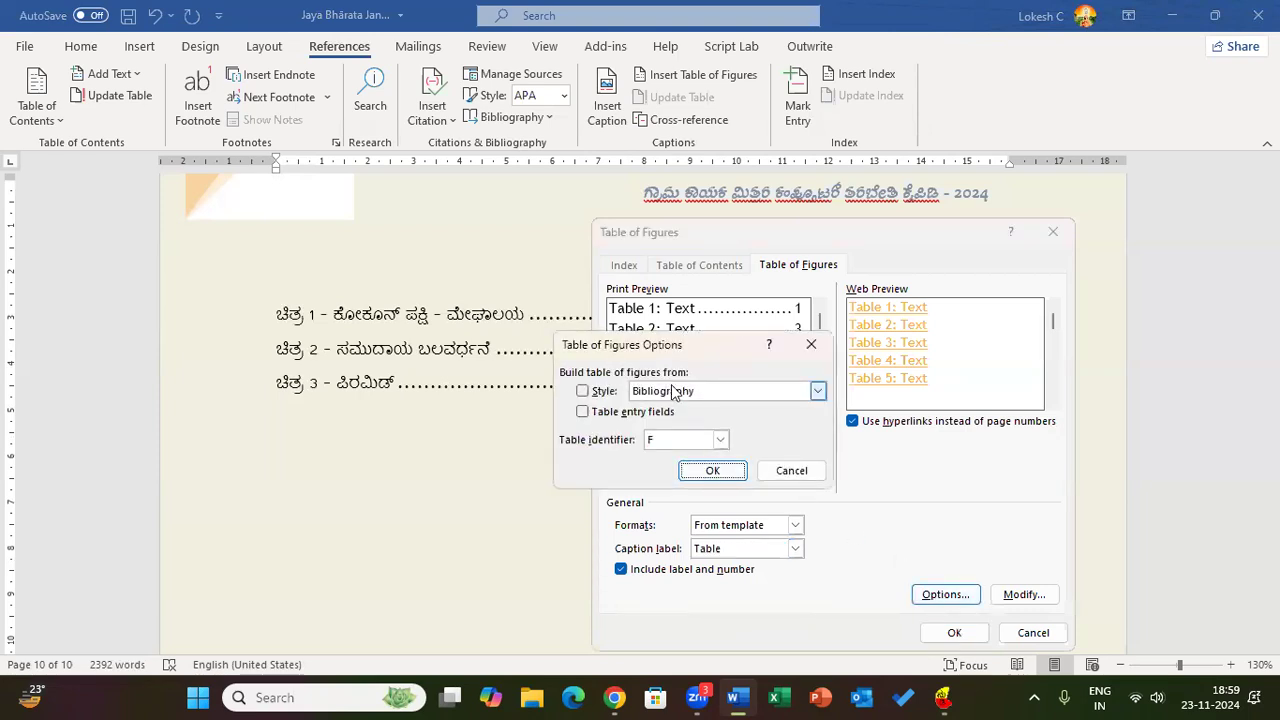
left_click(817, 393)
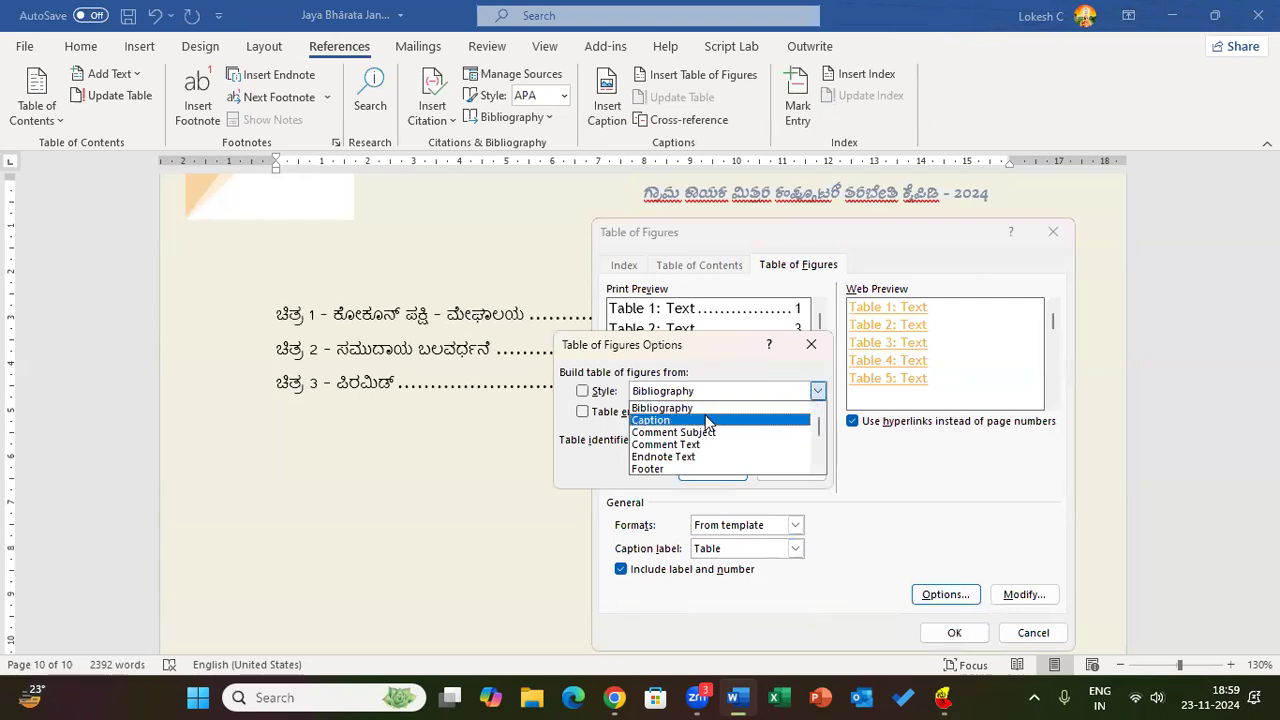
left_click(669, 420)
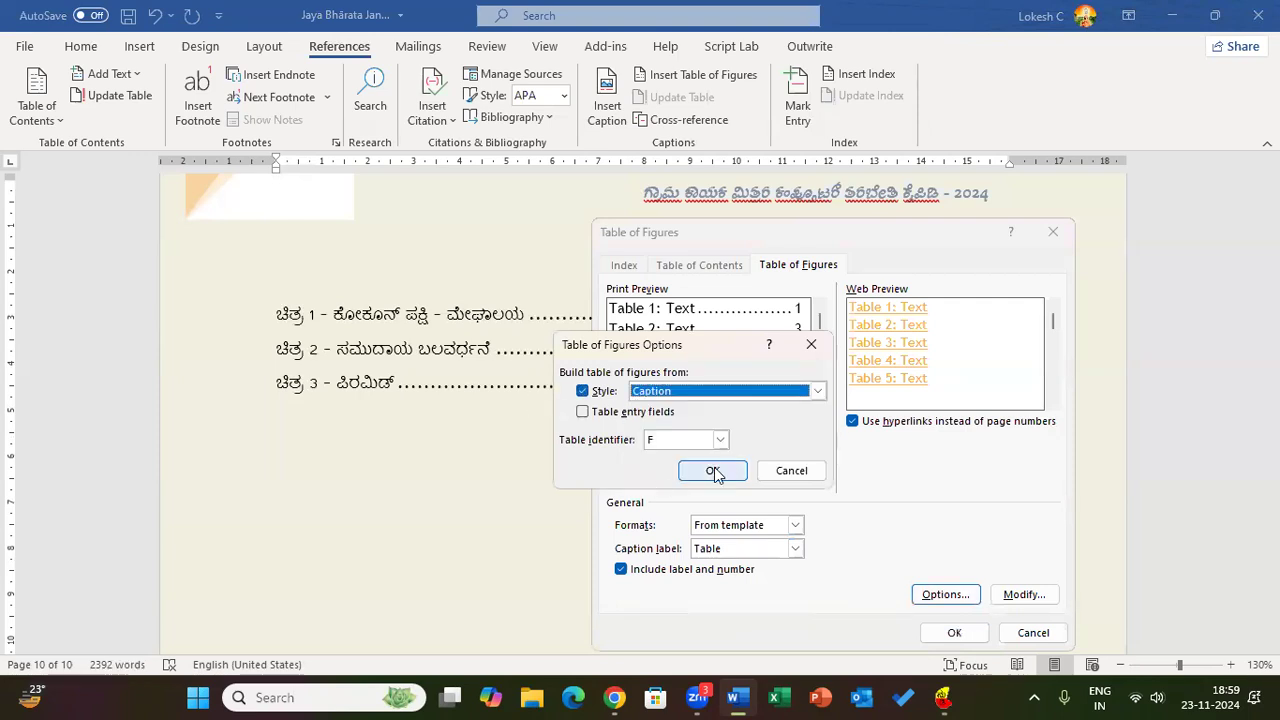
left_click(720, 440)
left_click(726, 443)
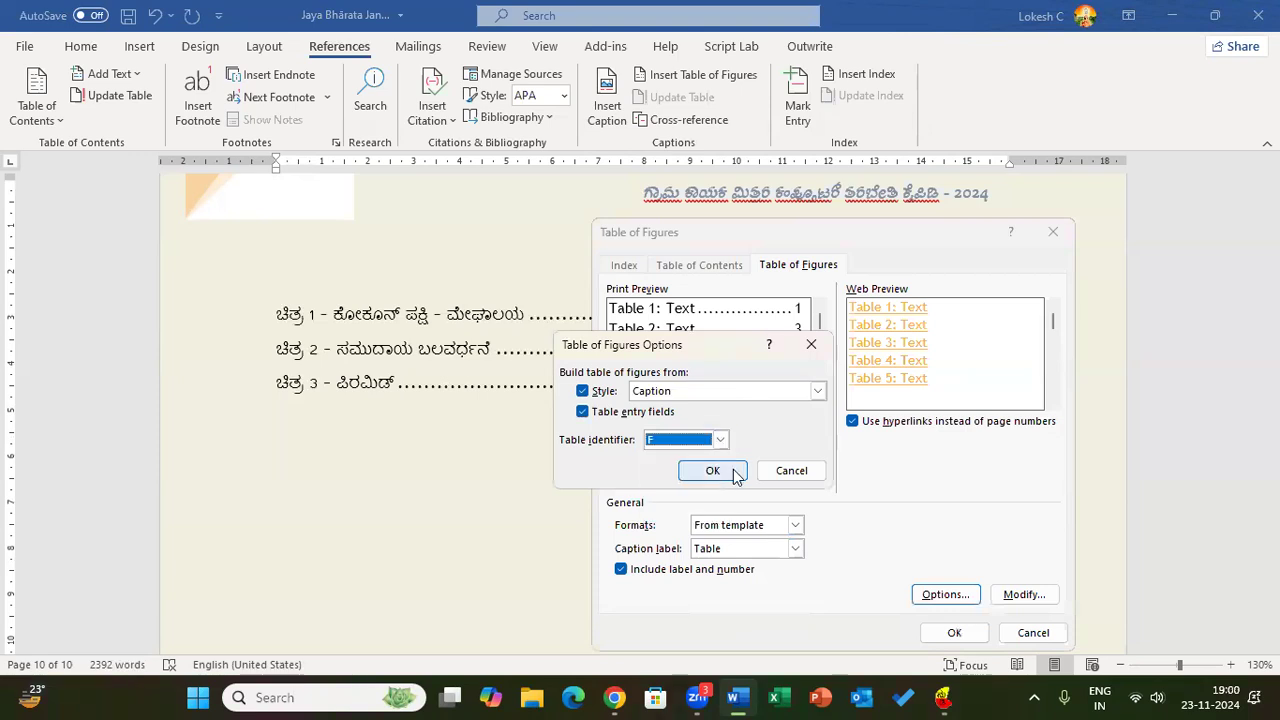
left_click(720, 470)
left_click(954, 632)
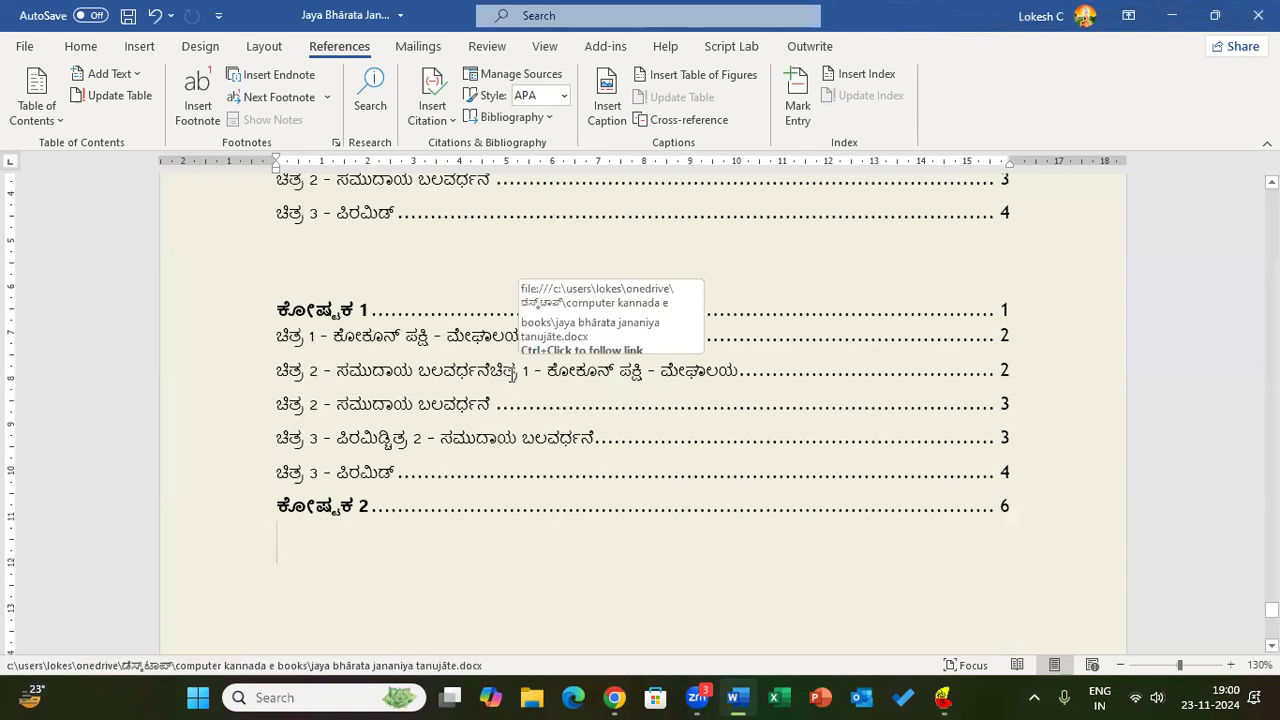
Review the inserted list below the existing figure list, then undo its insertion.
scroll(515, 373, "down", 6)
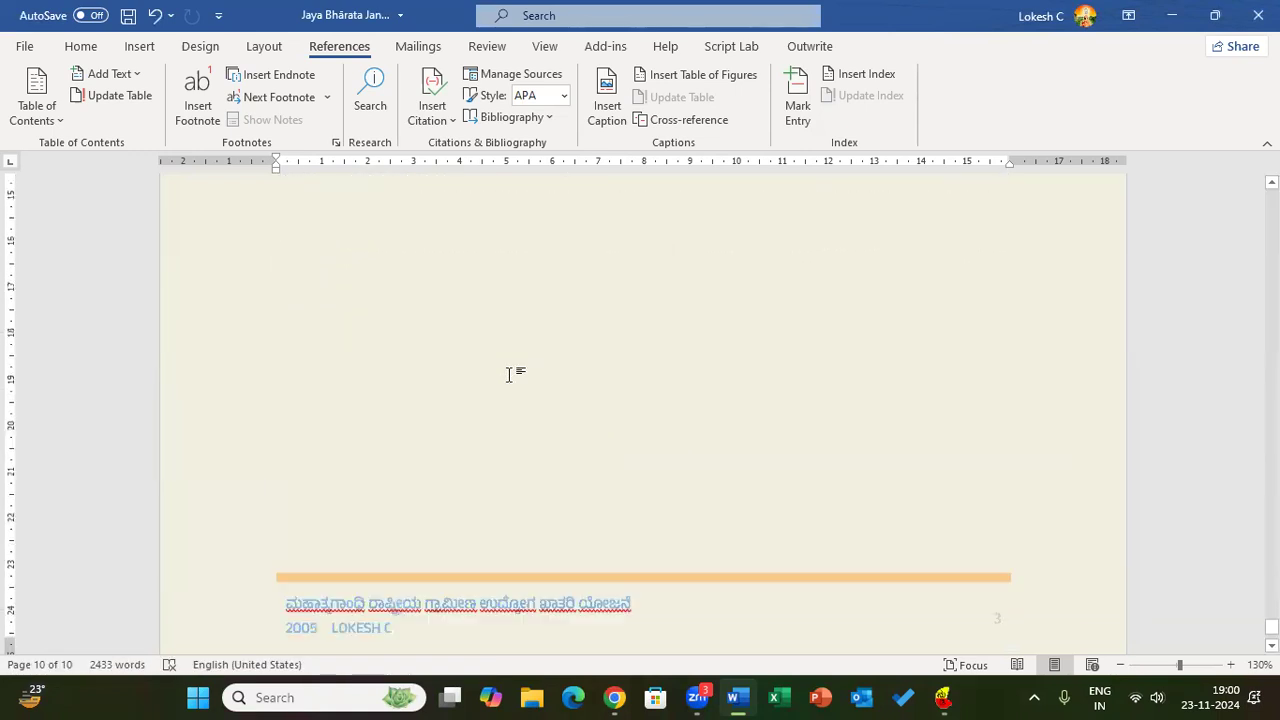
scroll(510, 375, "up", 6)
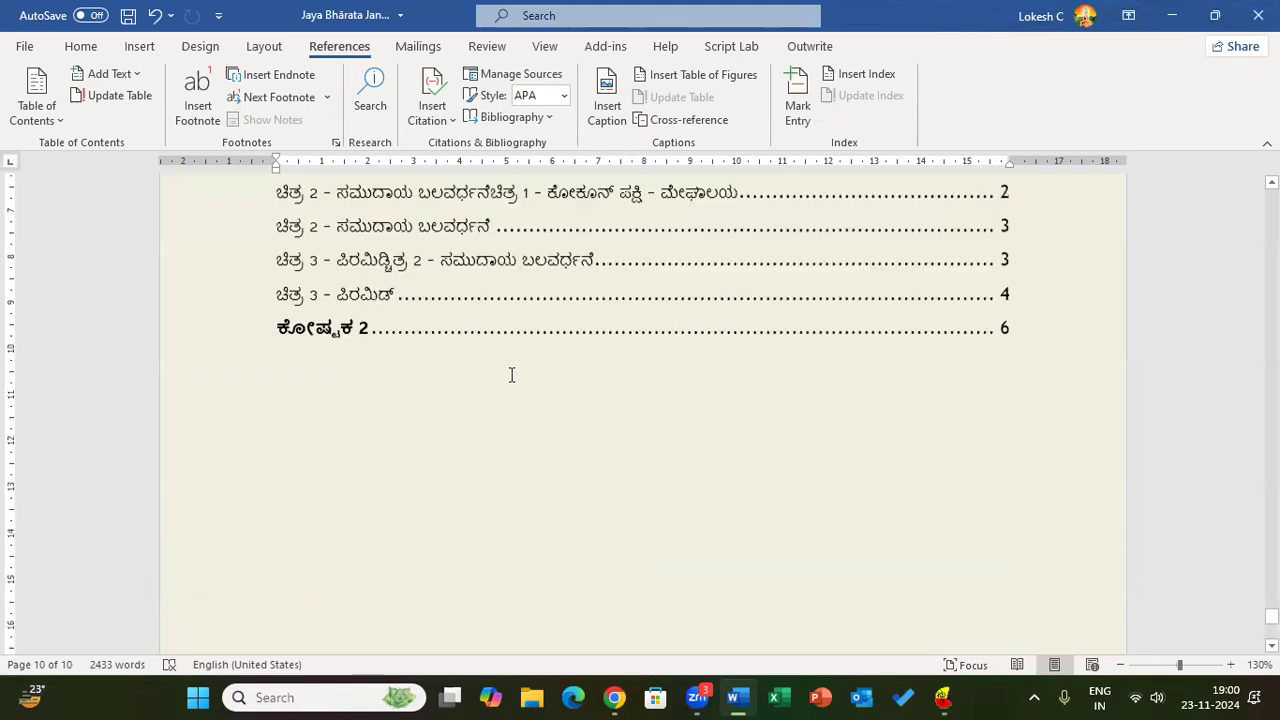
scroll(510, 375, "up", 2)
scroll(510, 375, "down", 3)
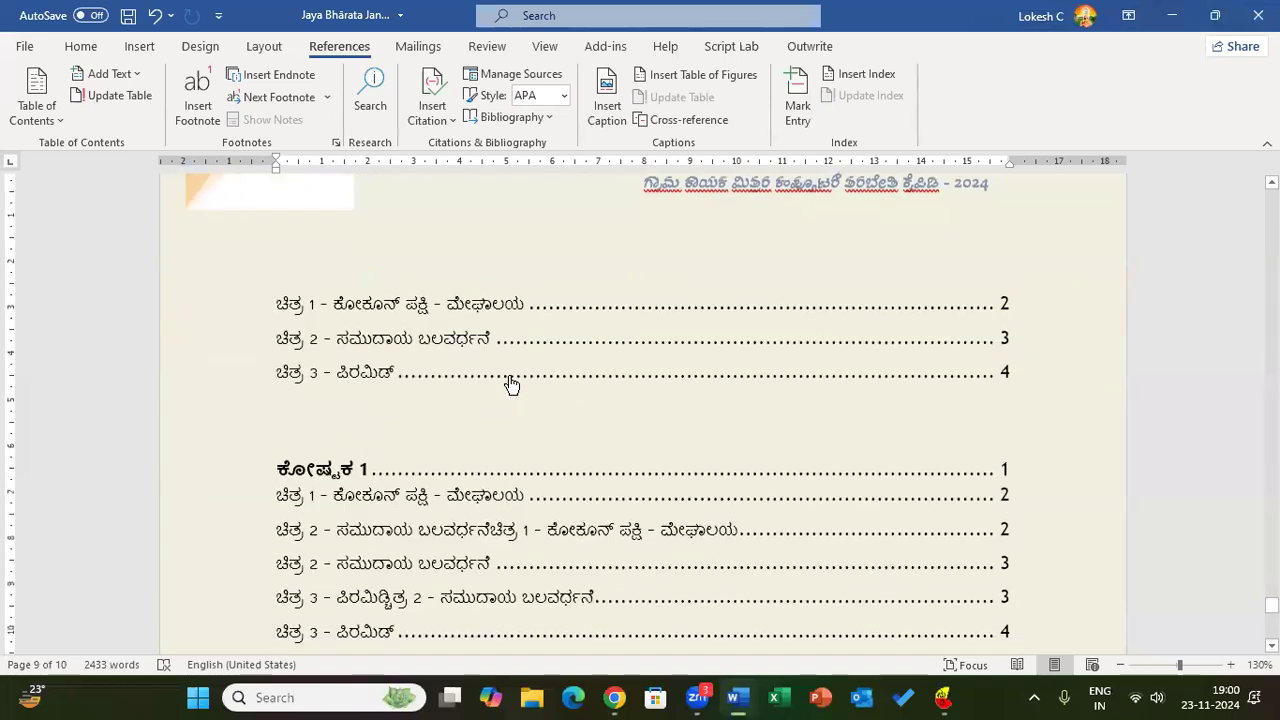
key("ctrl+z")
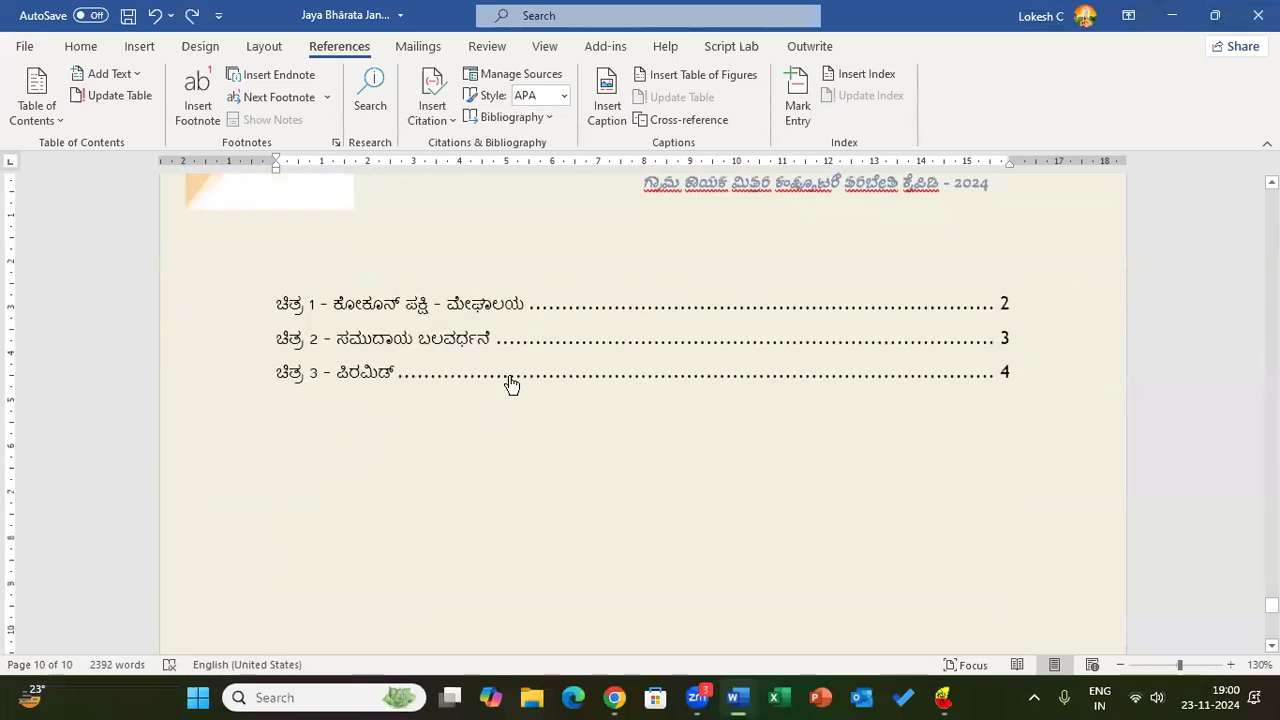
Undo the recent edits back to the unnumbered caption above the "Computer Class - Day 22" heading, and number that caption 1.
key("ctrl+z")
key("ctrl+z")
key("ctrl+z")
key("ctrl+z")
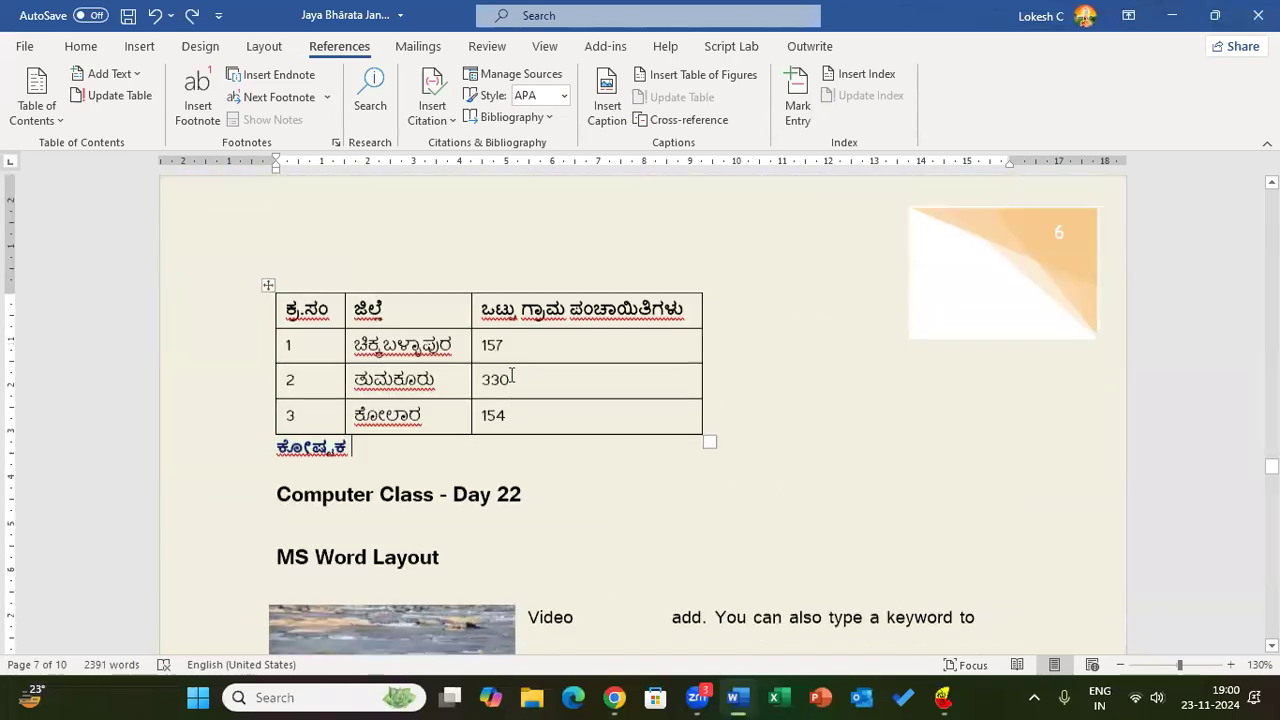
scroll(512, 375, "down", 3)
scroll(512, 375, "up", 3)
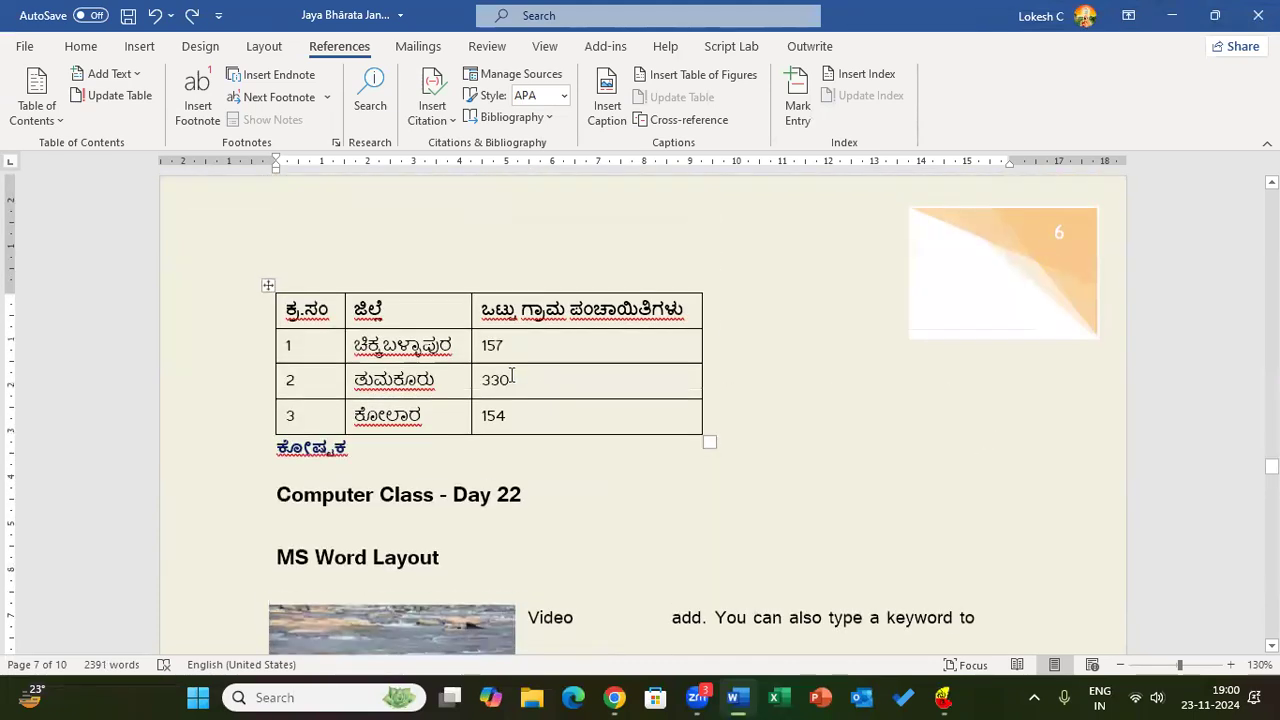
key("ctrl+y")
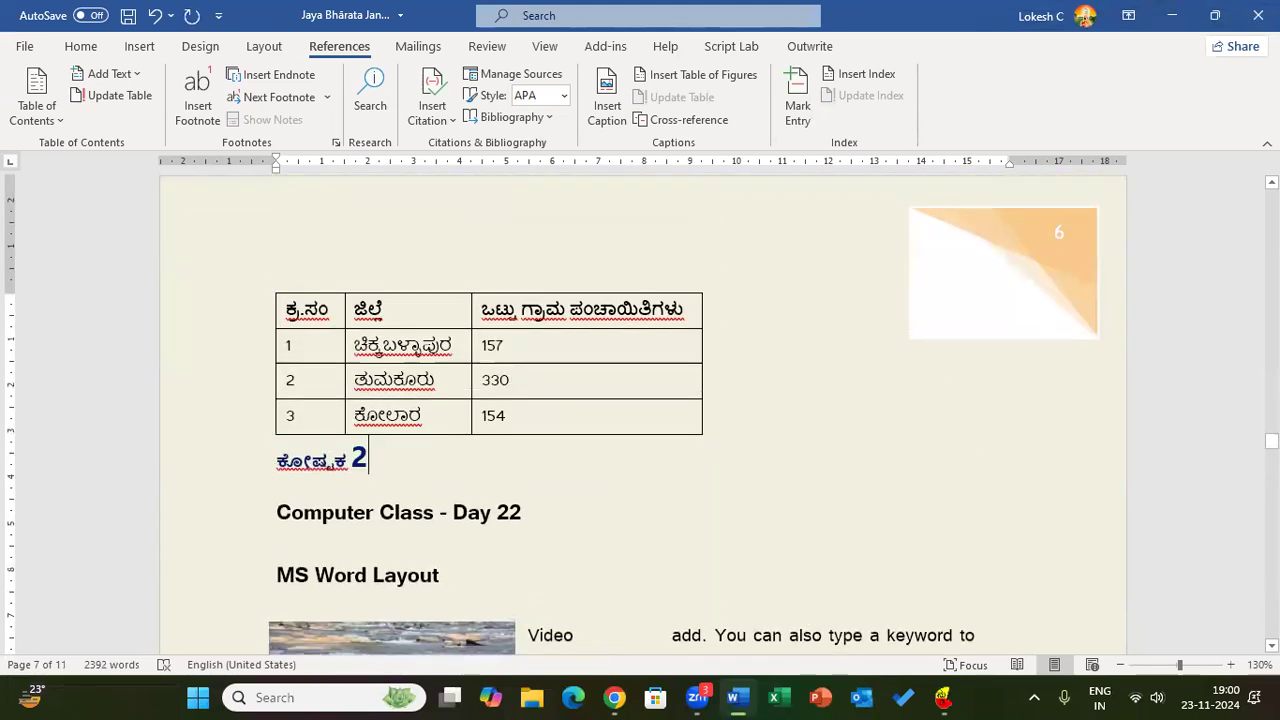
key("ctrl+z")
key("ctrl+y")
key("ctrl+z")
type("1")
Undo the formatting of the caption under the Geographic distribution table and change its number to 2.
scroll(589, 418, "up", 20)
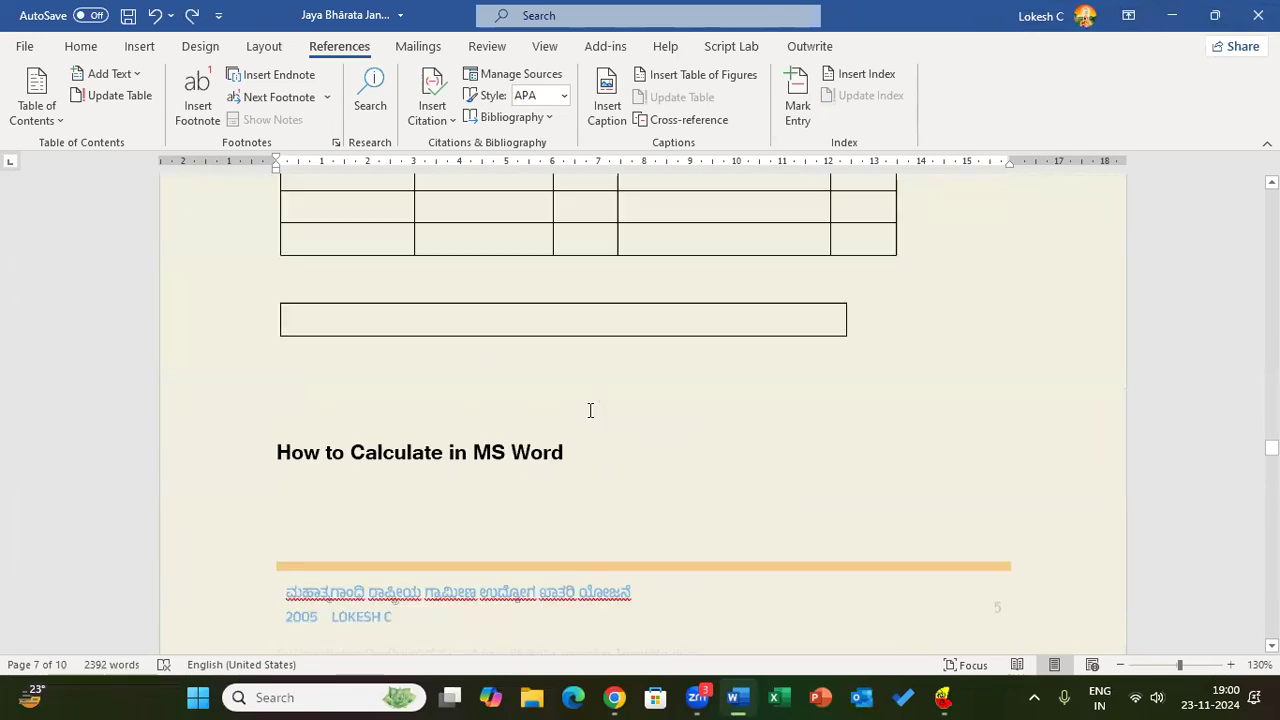
scroll(589, 418, "up", 15)
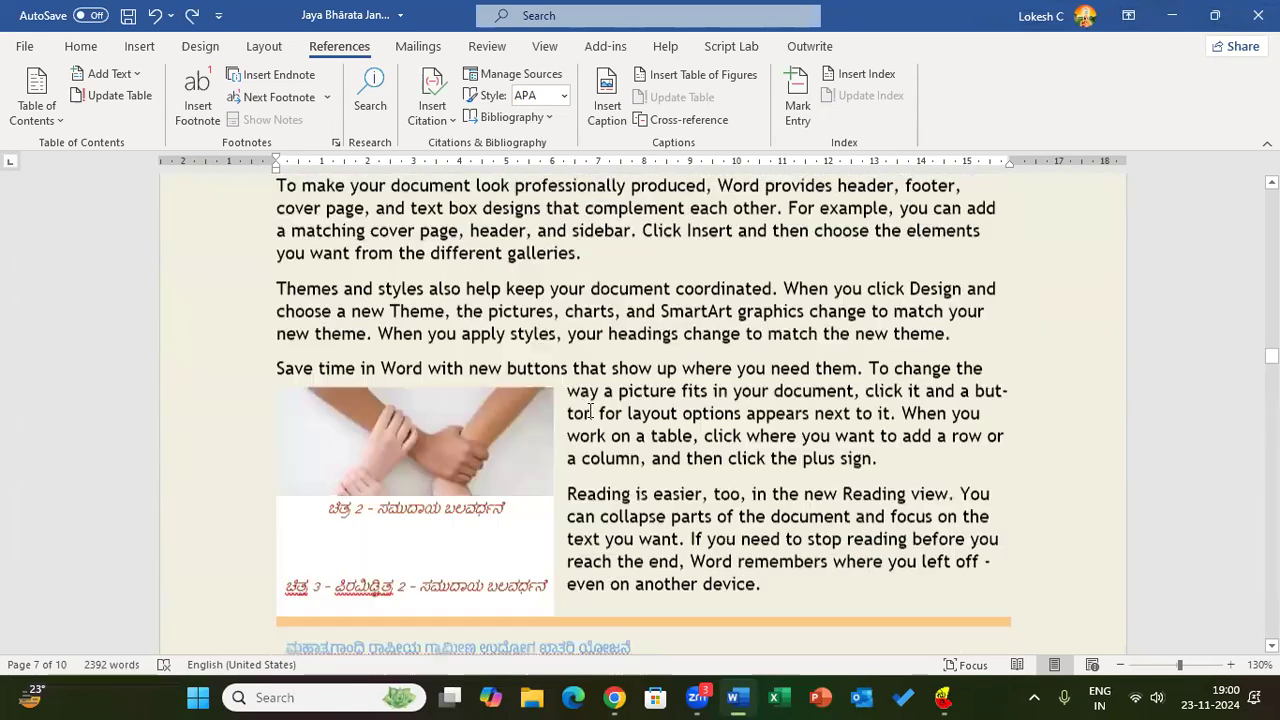
scroll(590, 410, "up", 15)
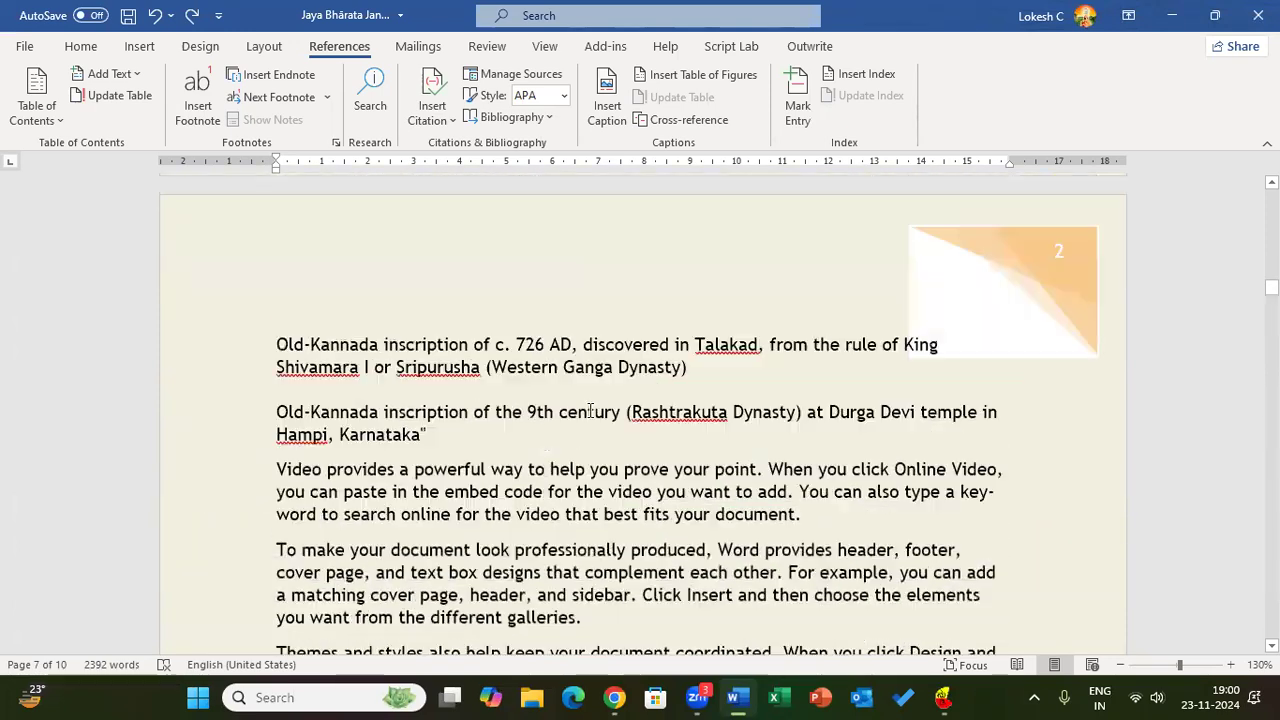
scroll(590, 410, "down", 3)
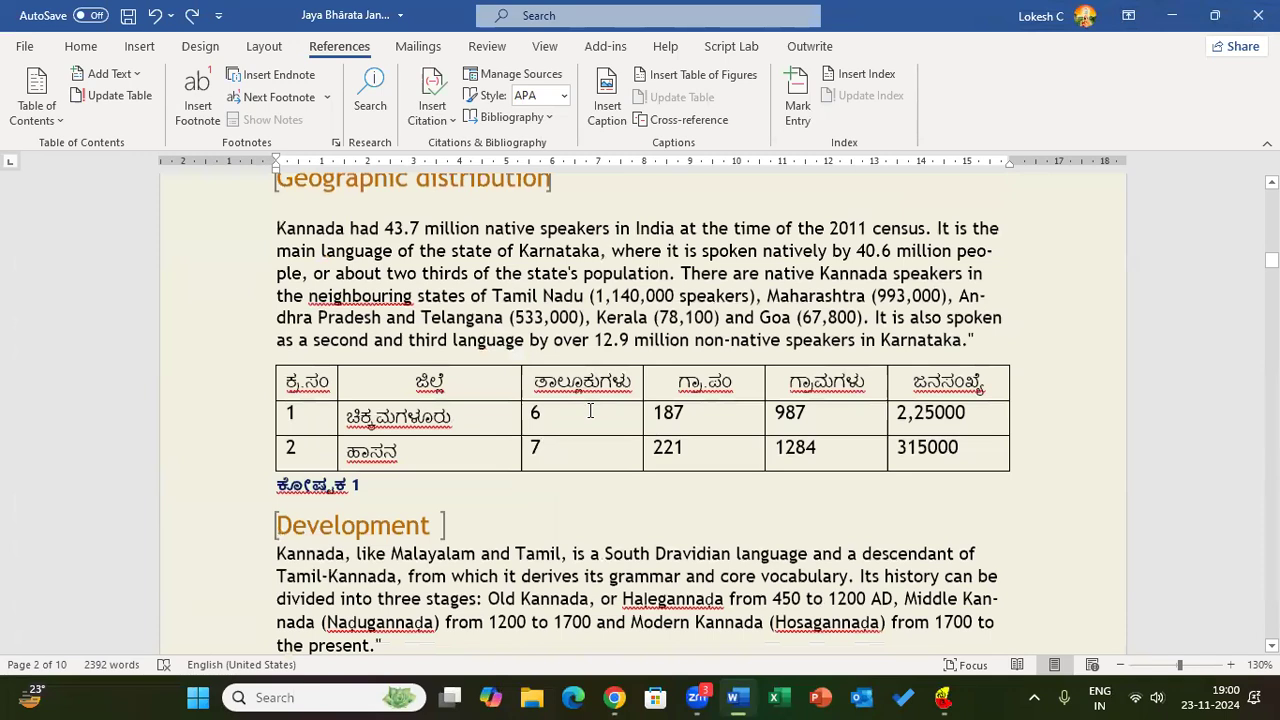
key("ctrl+z")
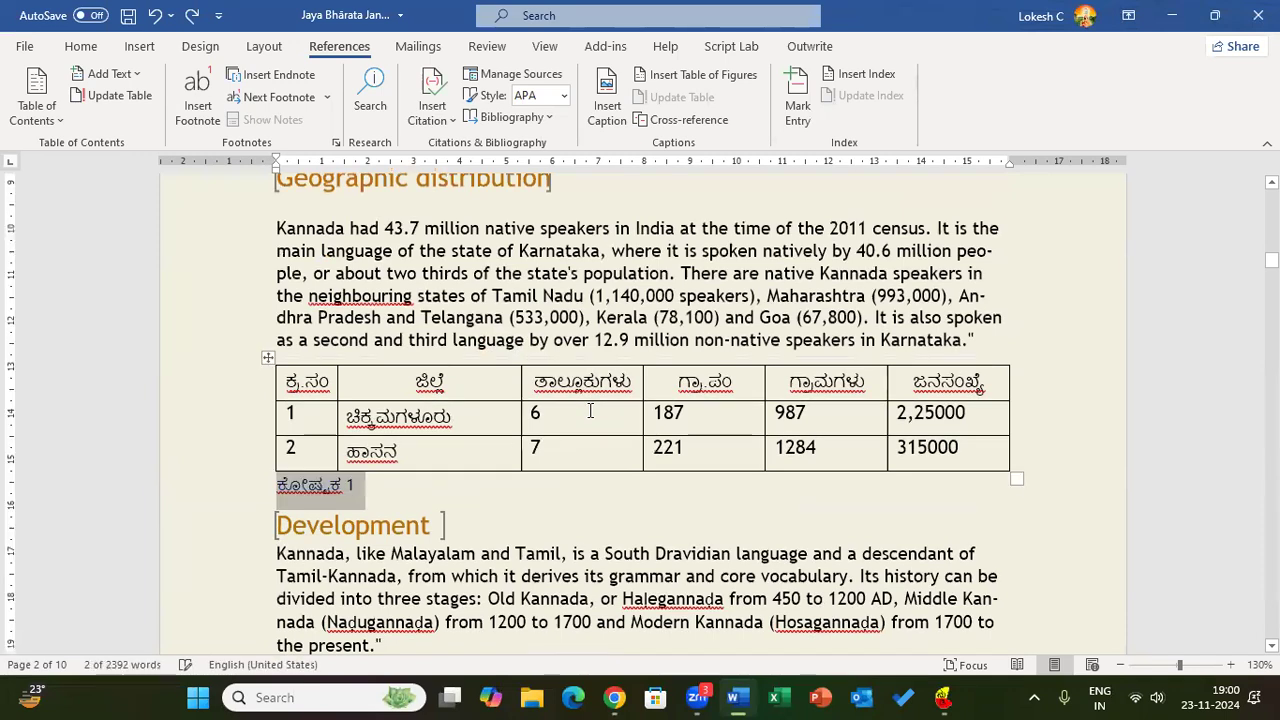
left_click(350, 490)
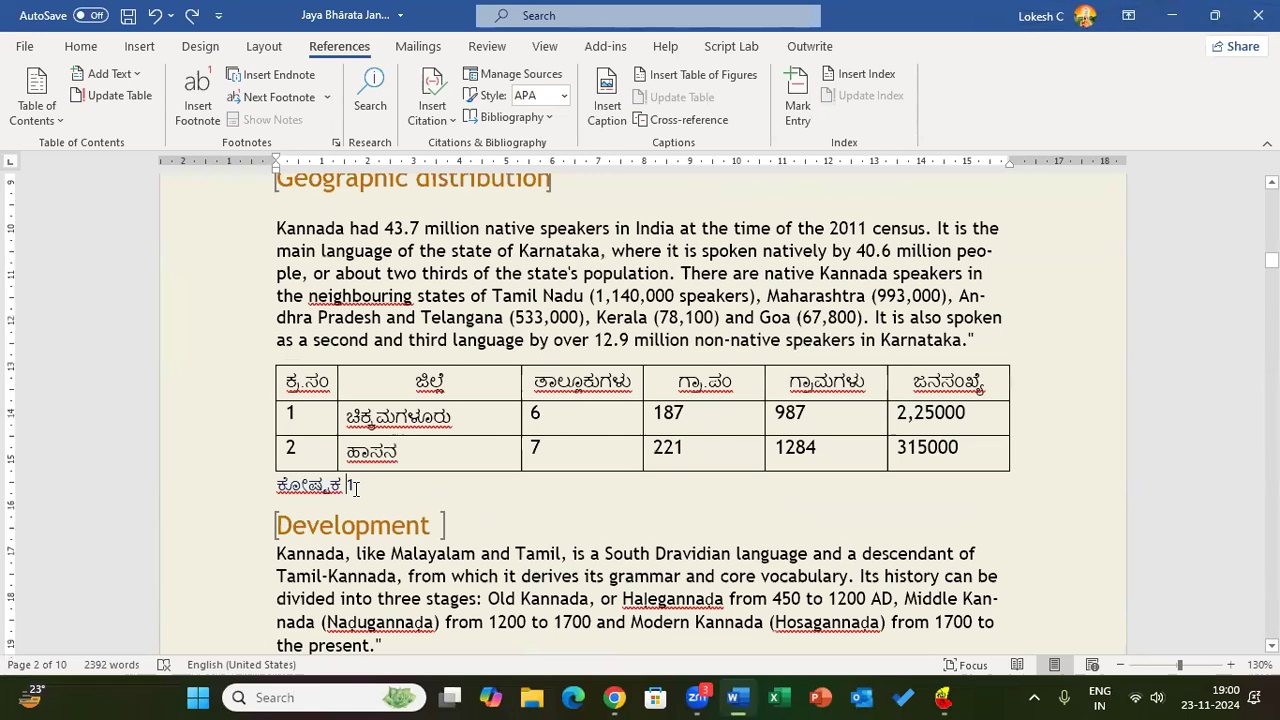
type("2")
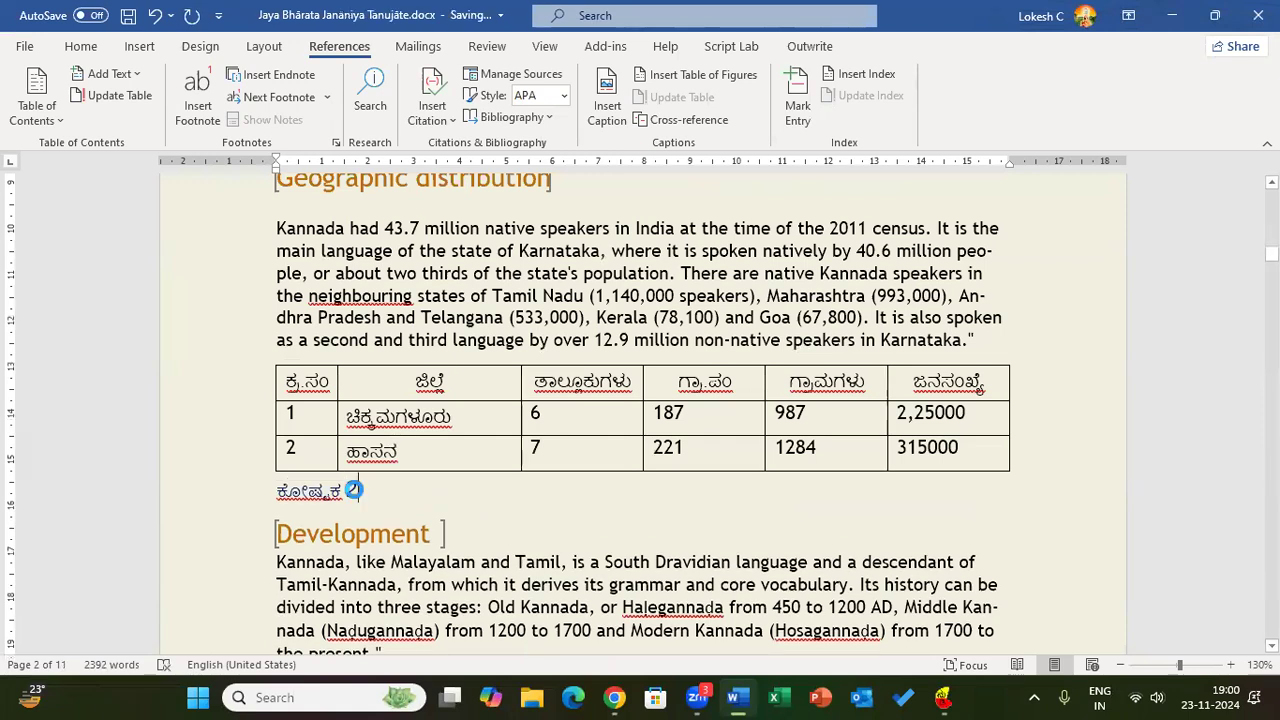
Start a table of figures at the document's end with the Table caption label, excluding label and number.
key("ctrl+End")
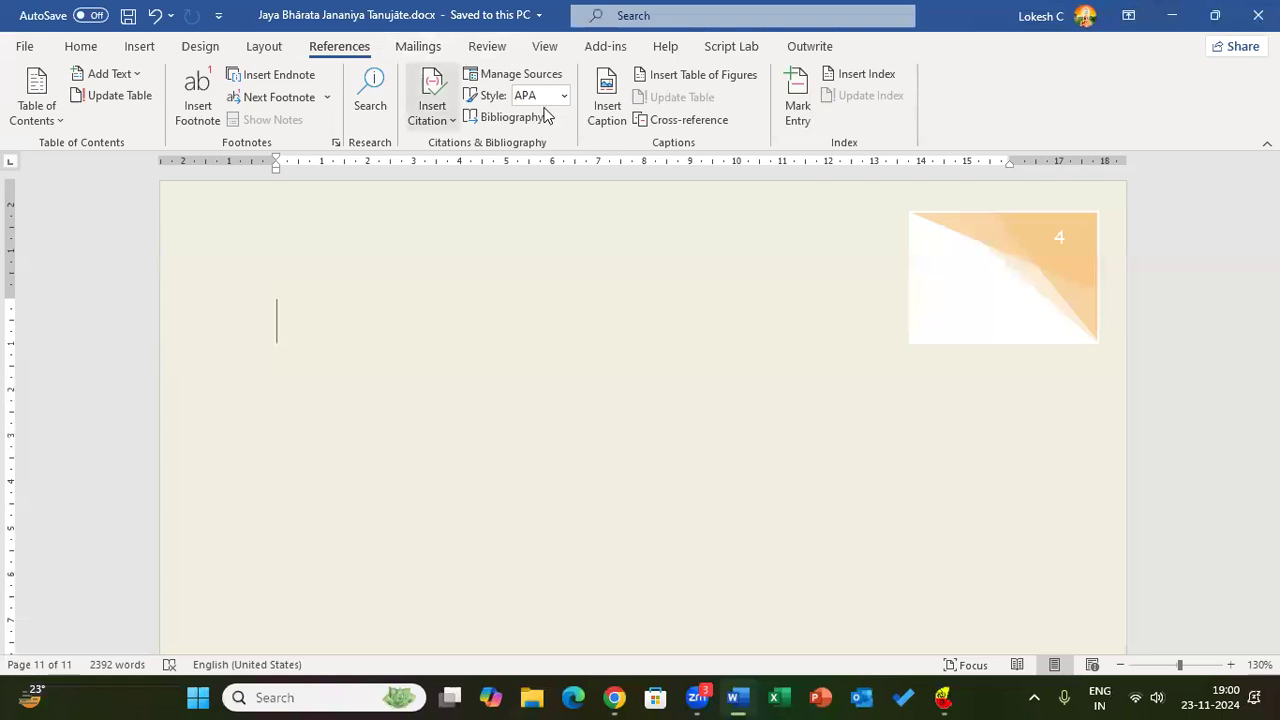
left_click(740, 84)
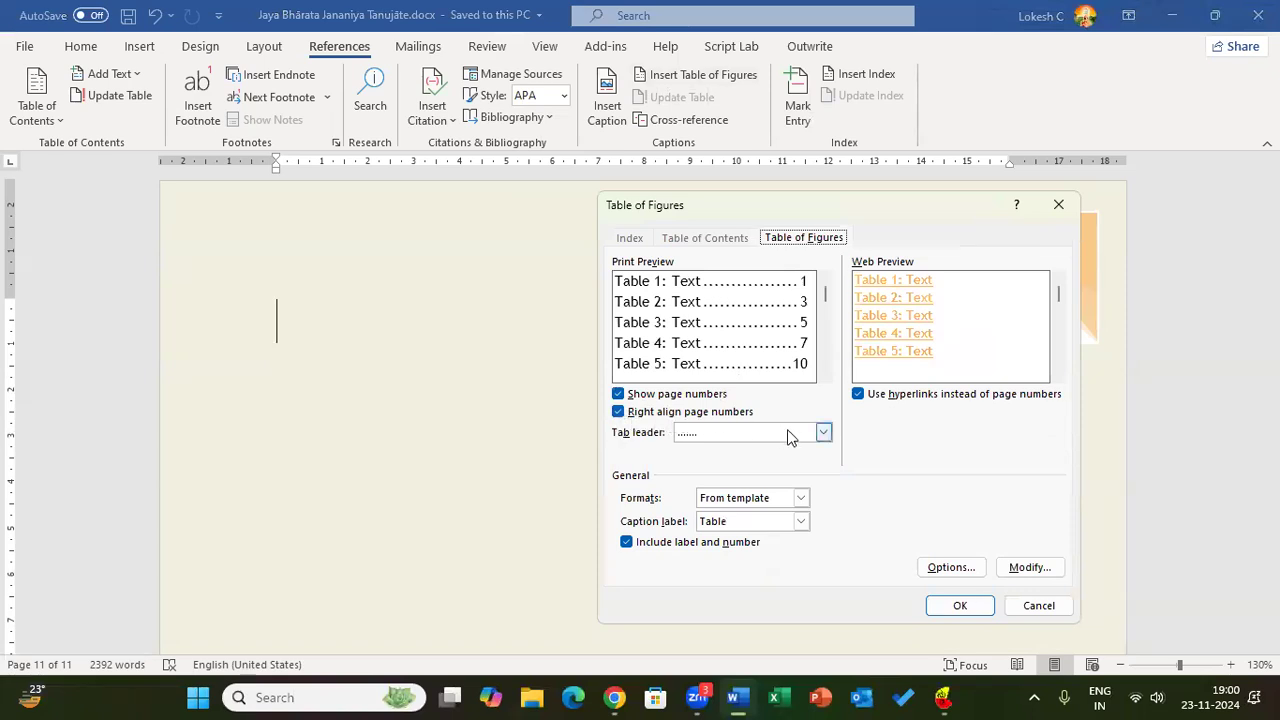
left_click(826, 434)
left_click(826, 434)
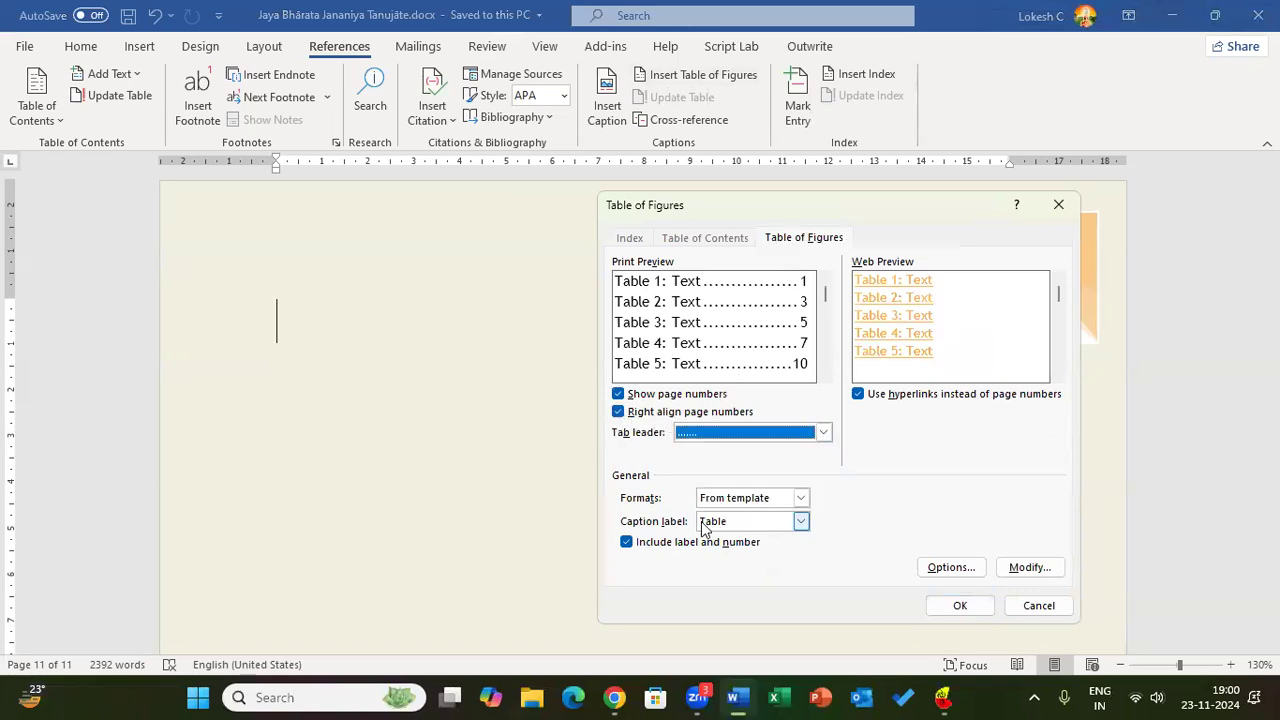
left_click(802, 522)
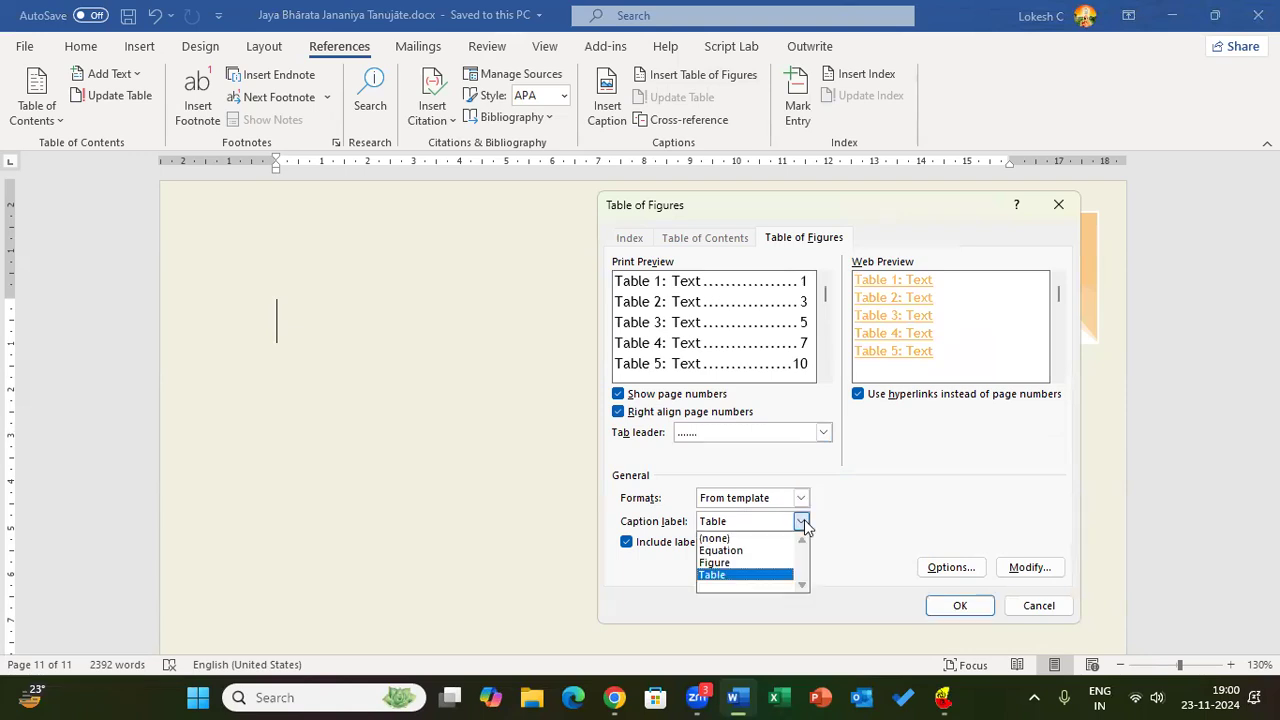
left_click(802, 522)
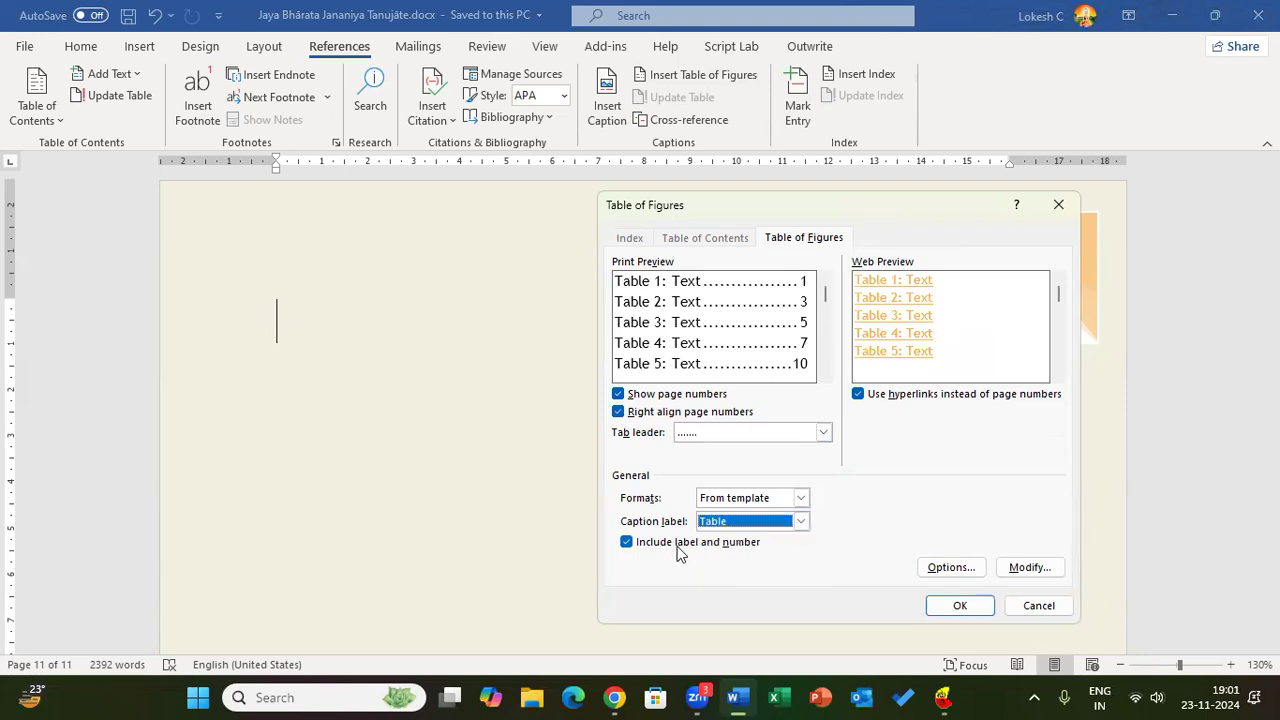
left_click(627, 546)
left_click(625, 546)
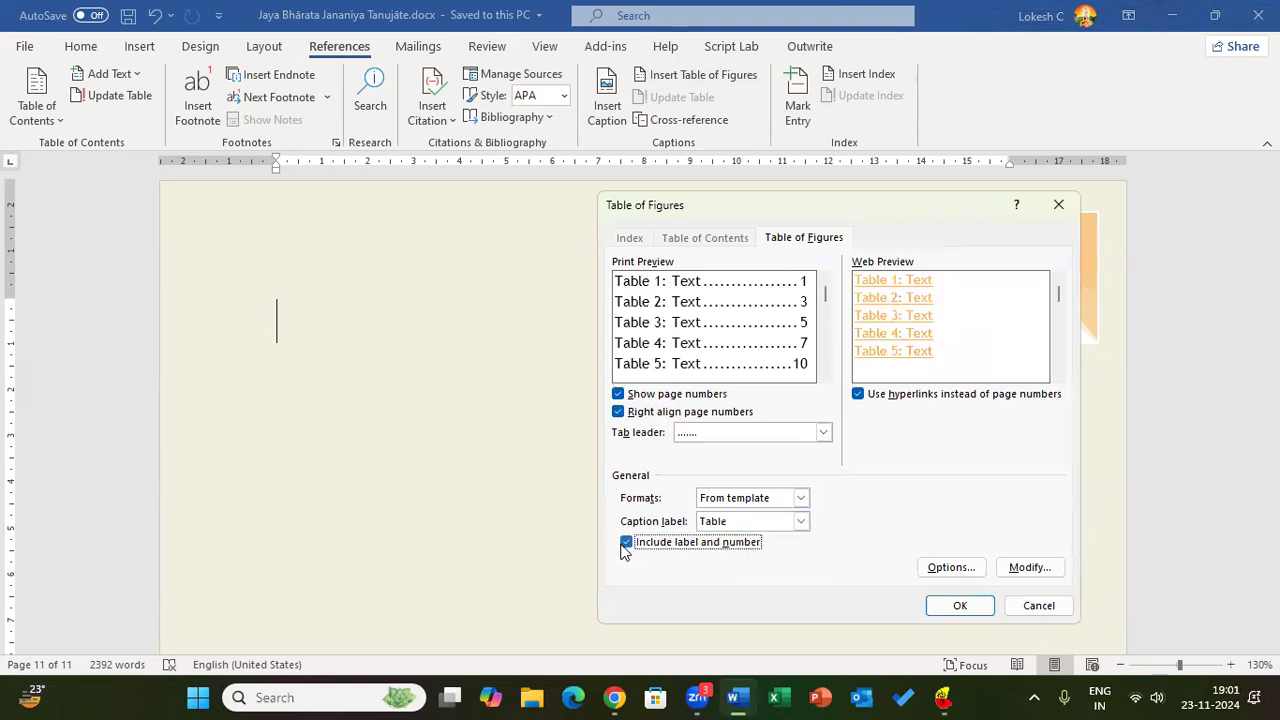
left_click(625, 546)
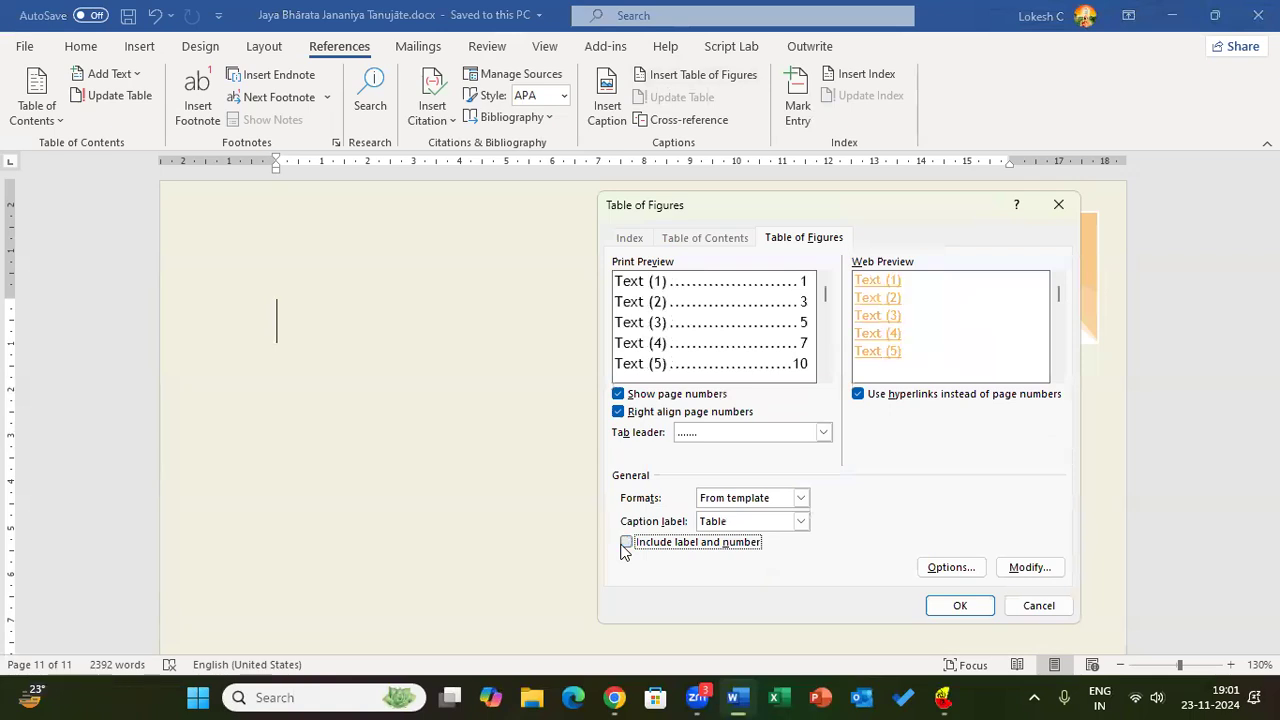
left_click(625, 546)
left_click(625, 546)
Set the table of figures options to build from table entry fields instead of a style.
left_click(950, 567)
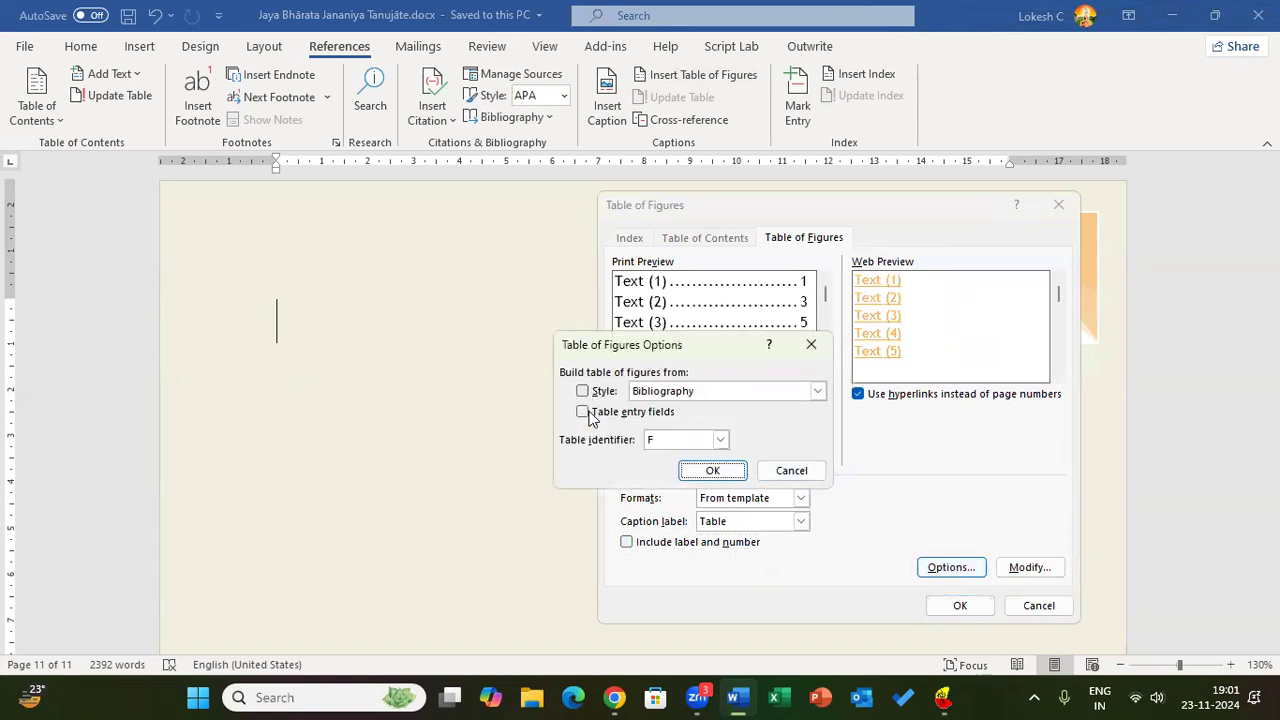
left_click(818, 393)
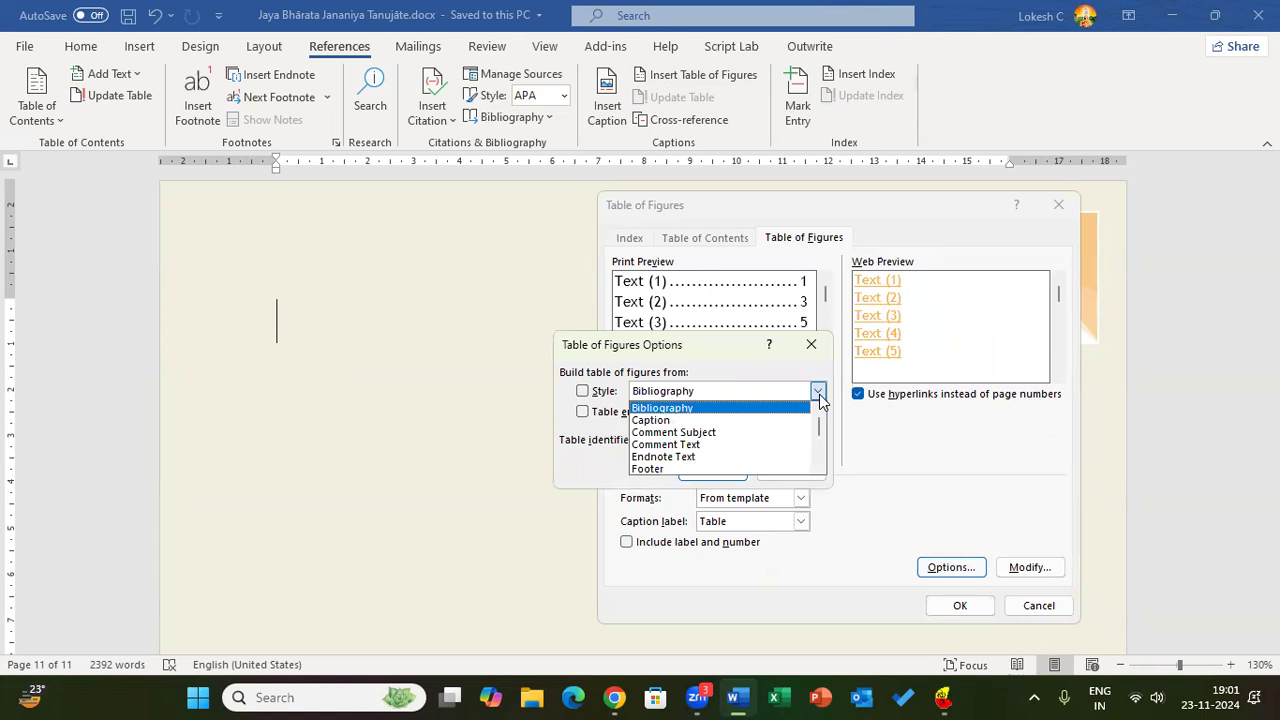
left_click(819, 394)
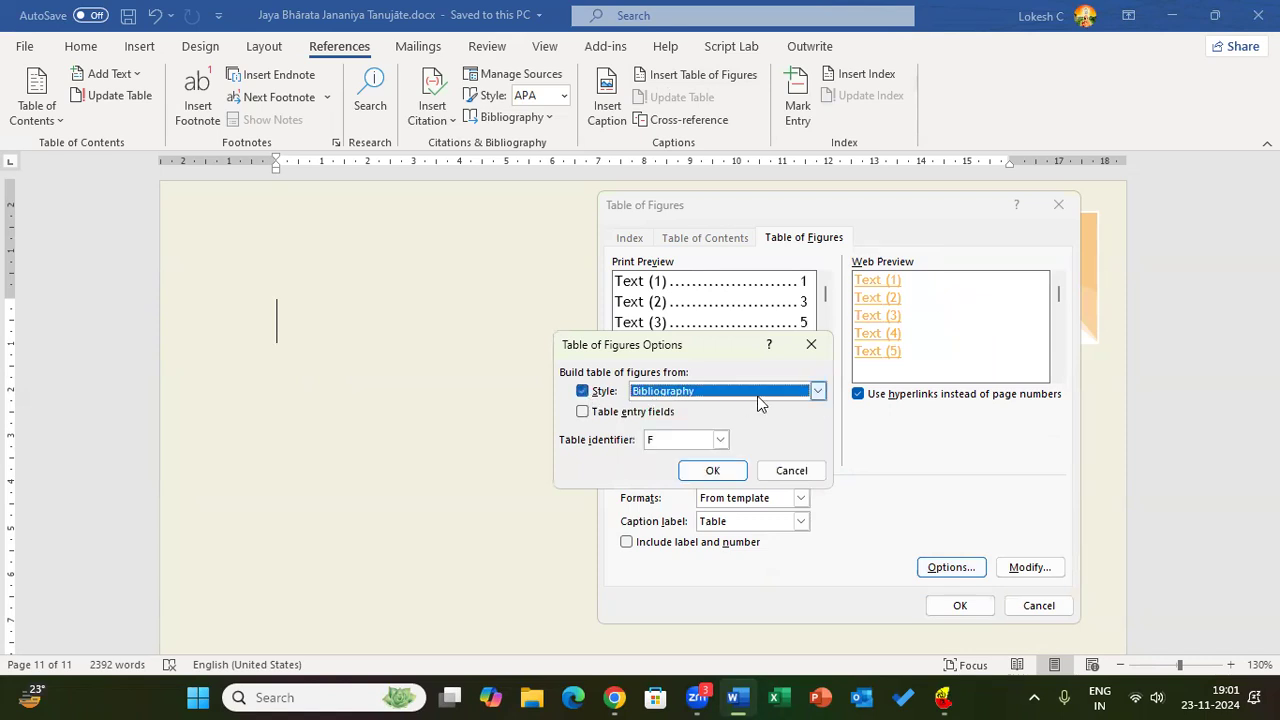
left_click(818, 391)
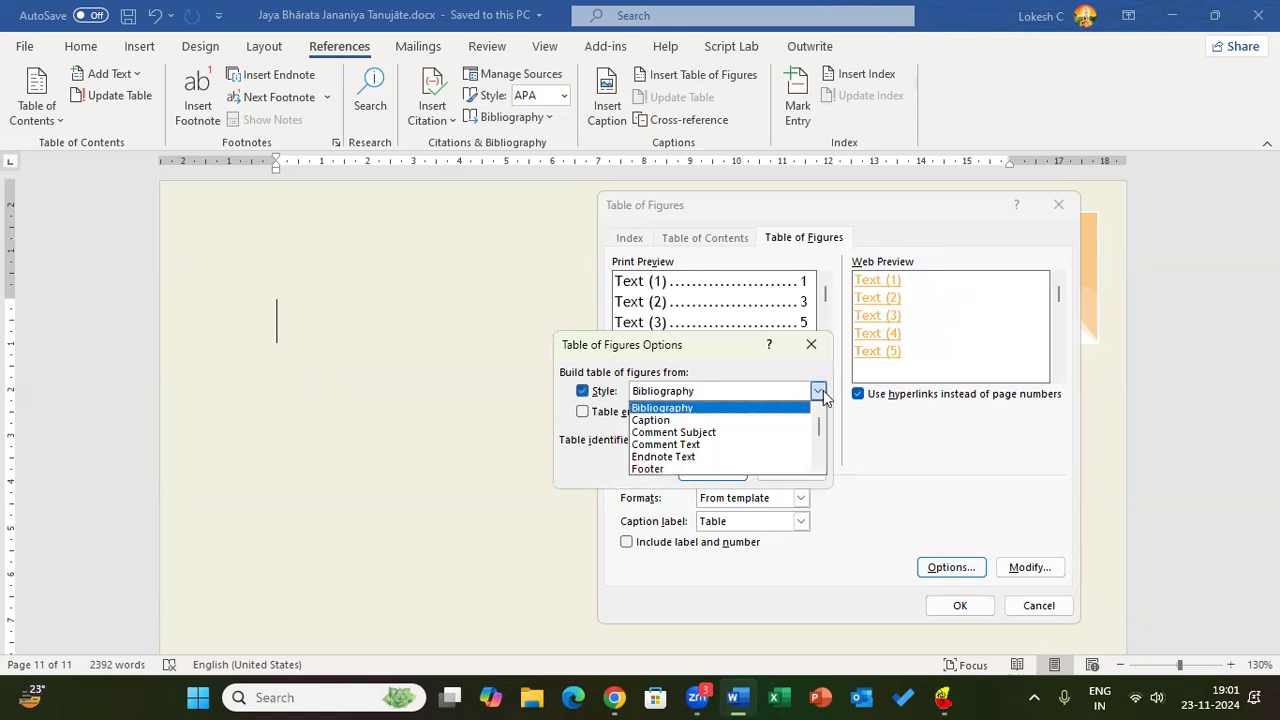
left_click(749, 422)
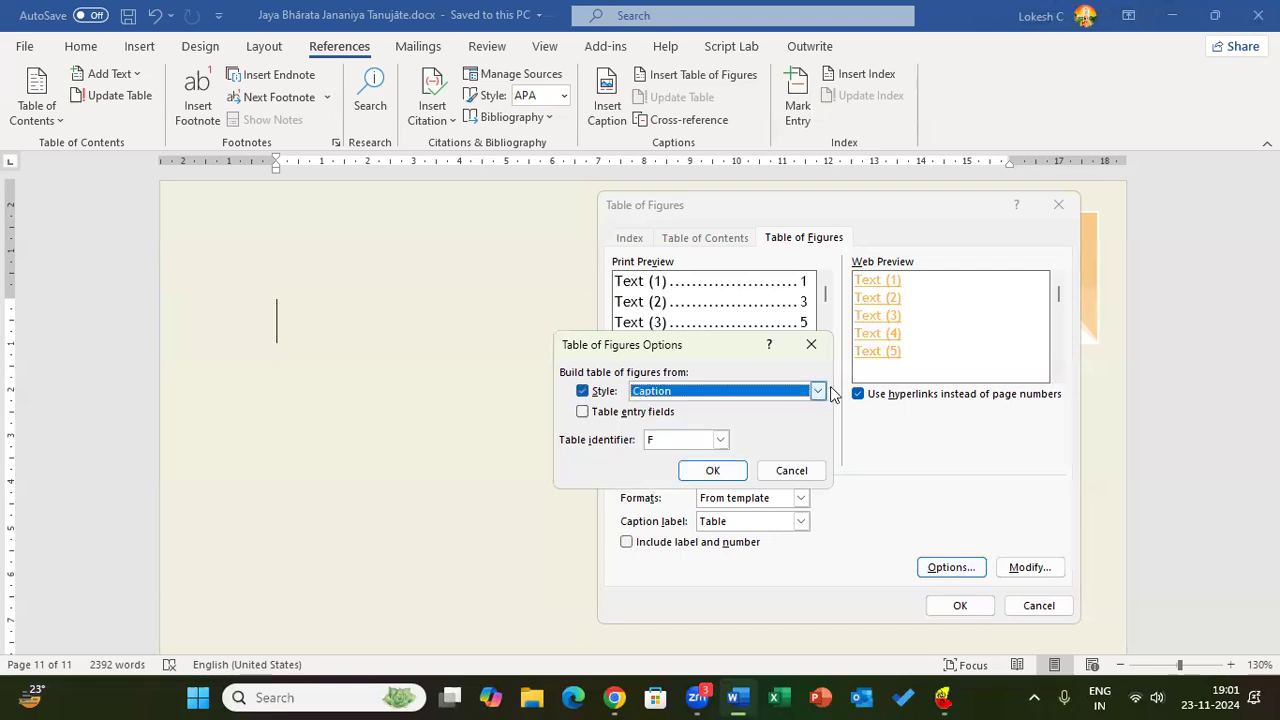
left_click(818, 391)
left_click(757, 431)
left_click(818, 391)
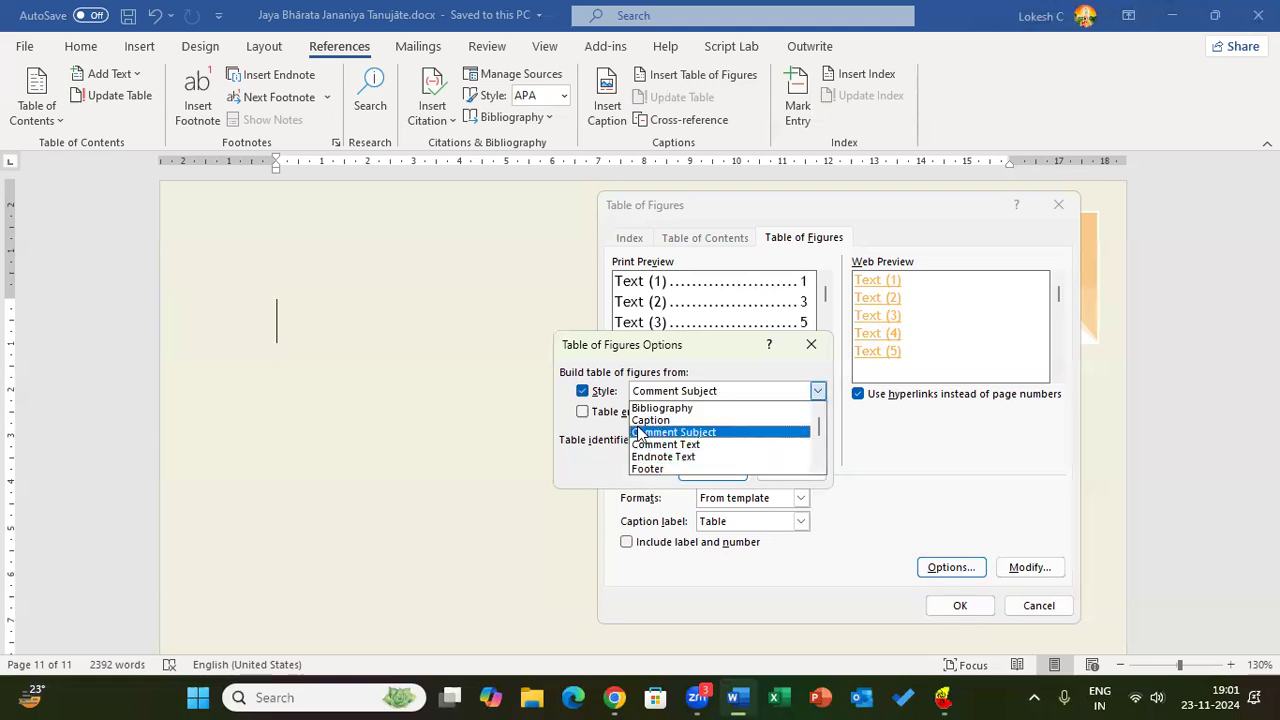
left_click(583, 390)
left_click(582, 412)
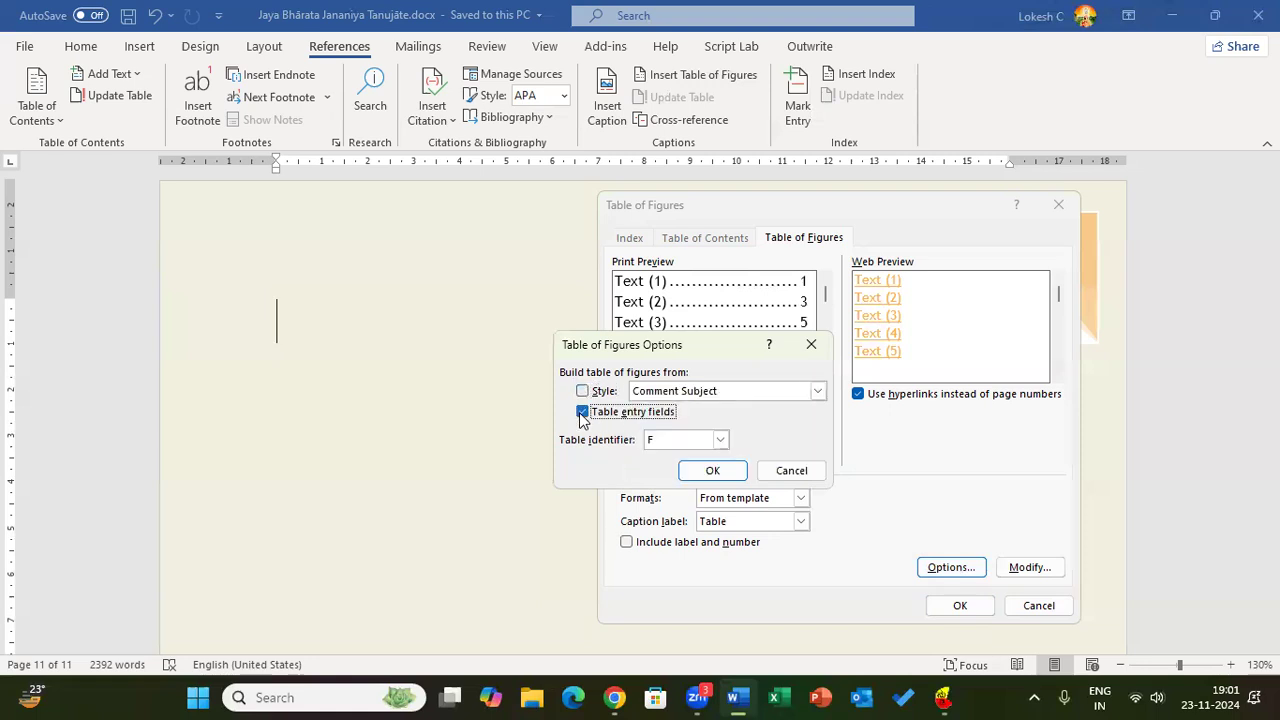
left_click(712, 471)
Try inserting the table of figures with the unmodified Table of Figures style, and undo the insertion.
left_click(1029, 567)
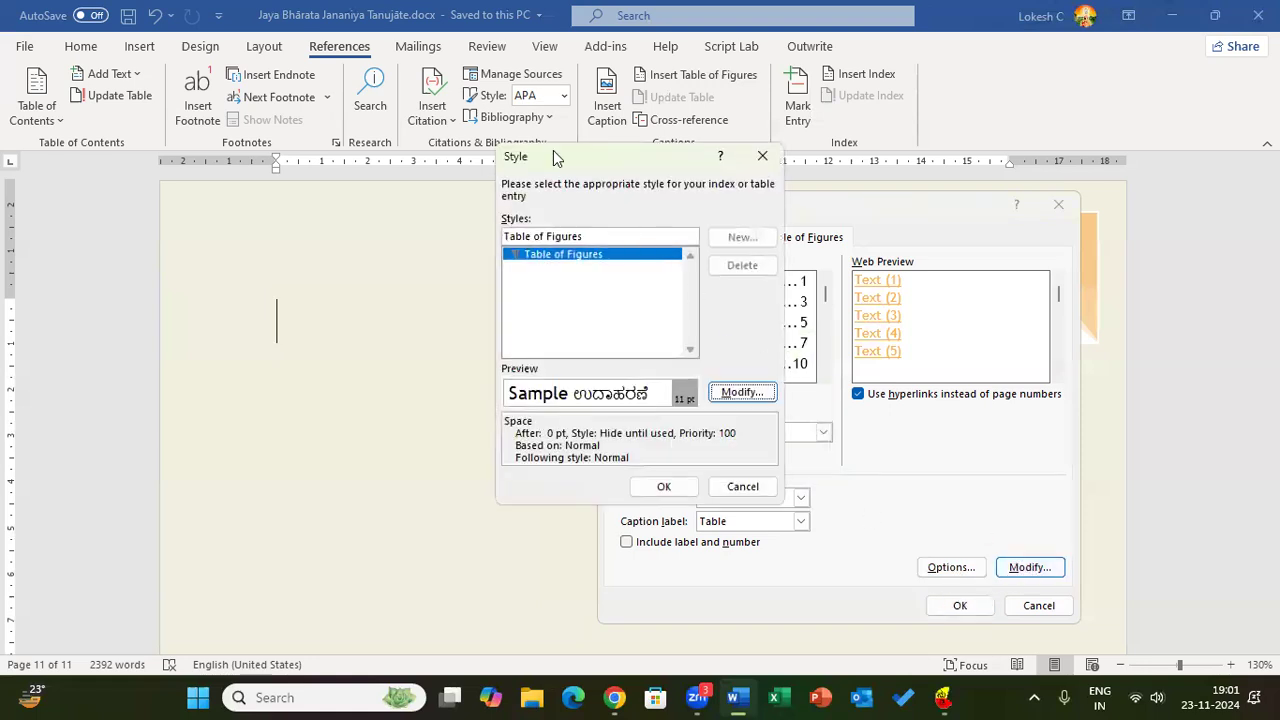
left_click_drag(555, 162, 499, 251)
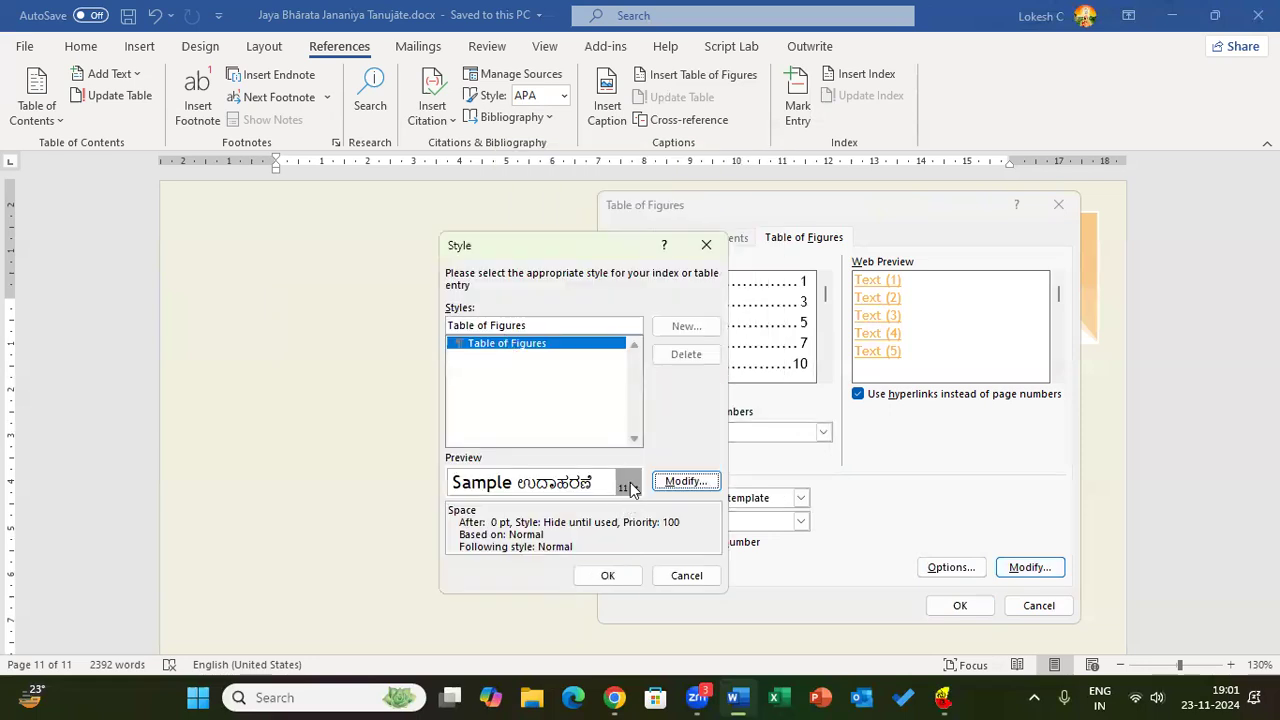
left_click(610, 575)
left_click(955, 606)
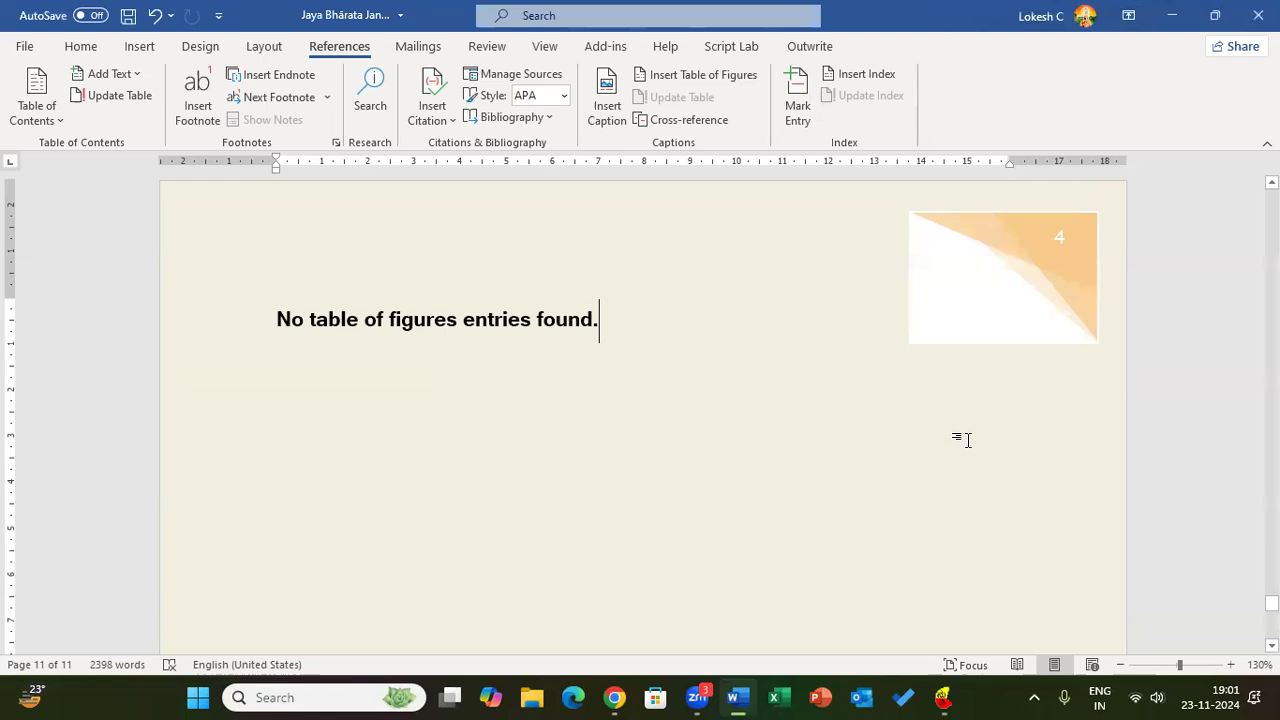
key("ctrl+z")
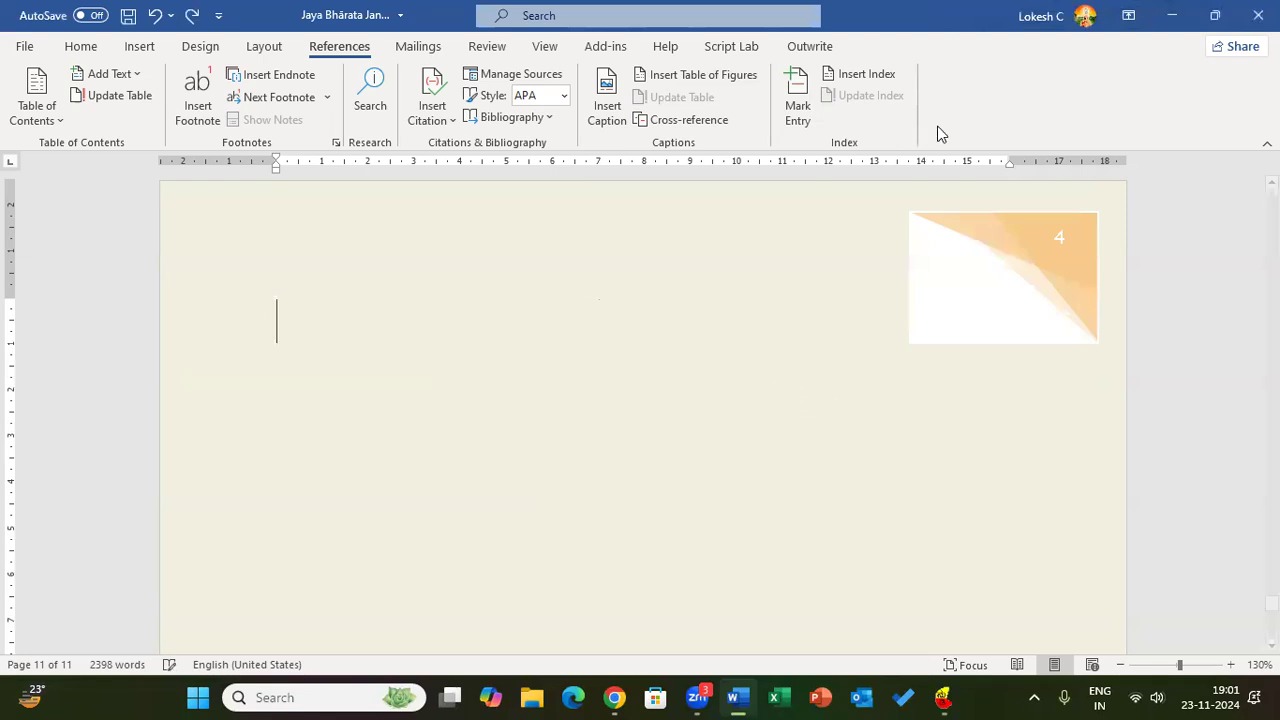
Insert a table of figures at the document's end, built from the Table of Figures style with the Table caption label.
left_click(700, 75)
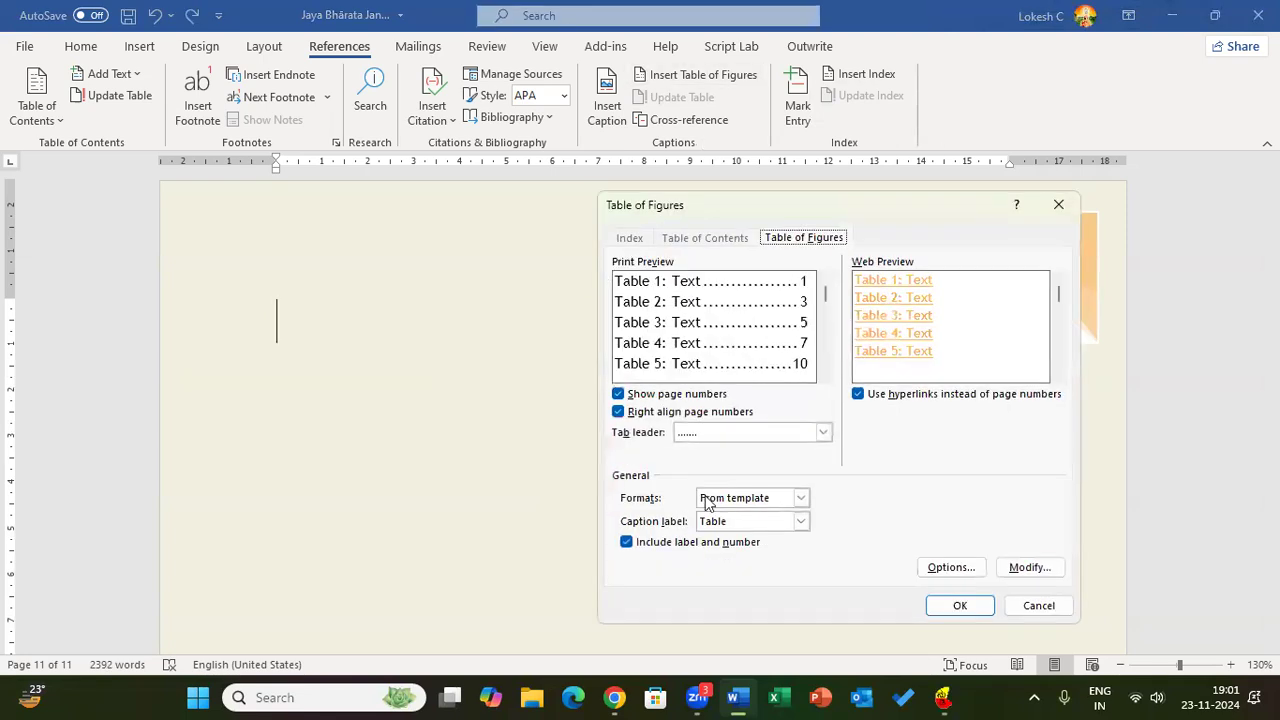
left_click(806, 527)
left_click(806, 527)
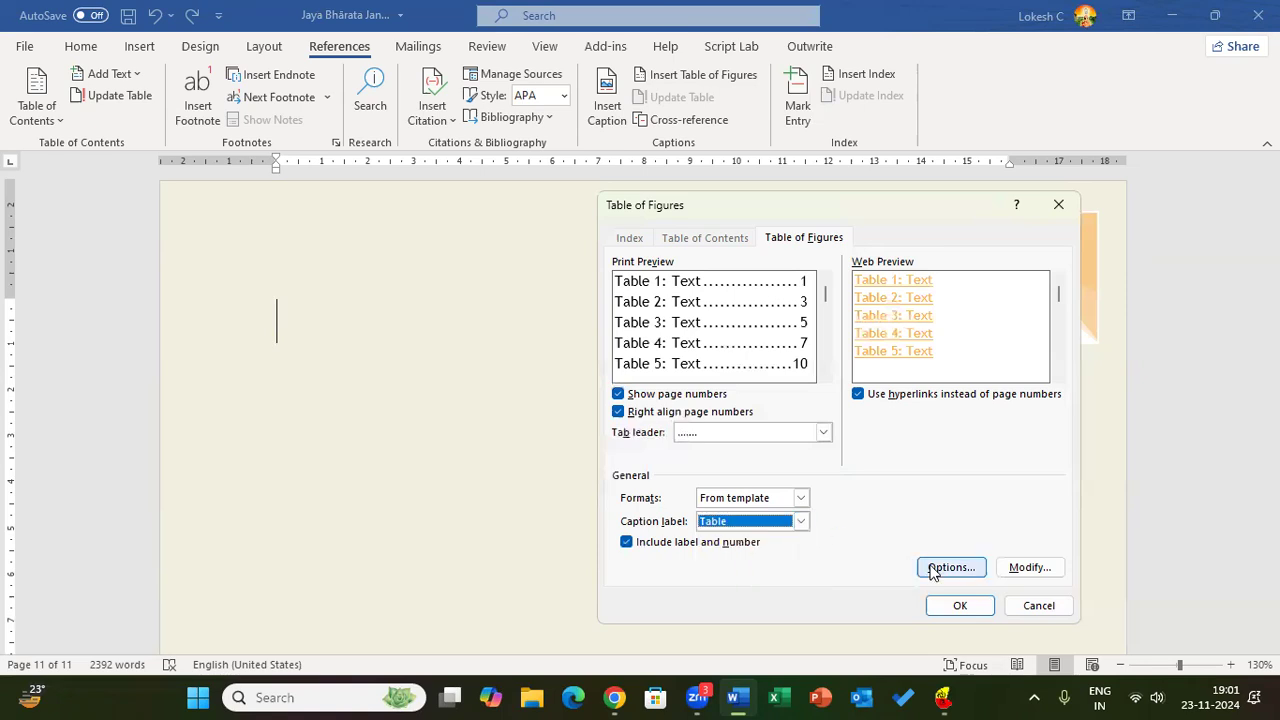
left_click(951, 567)
left_click(600, 393)
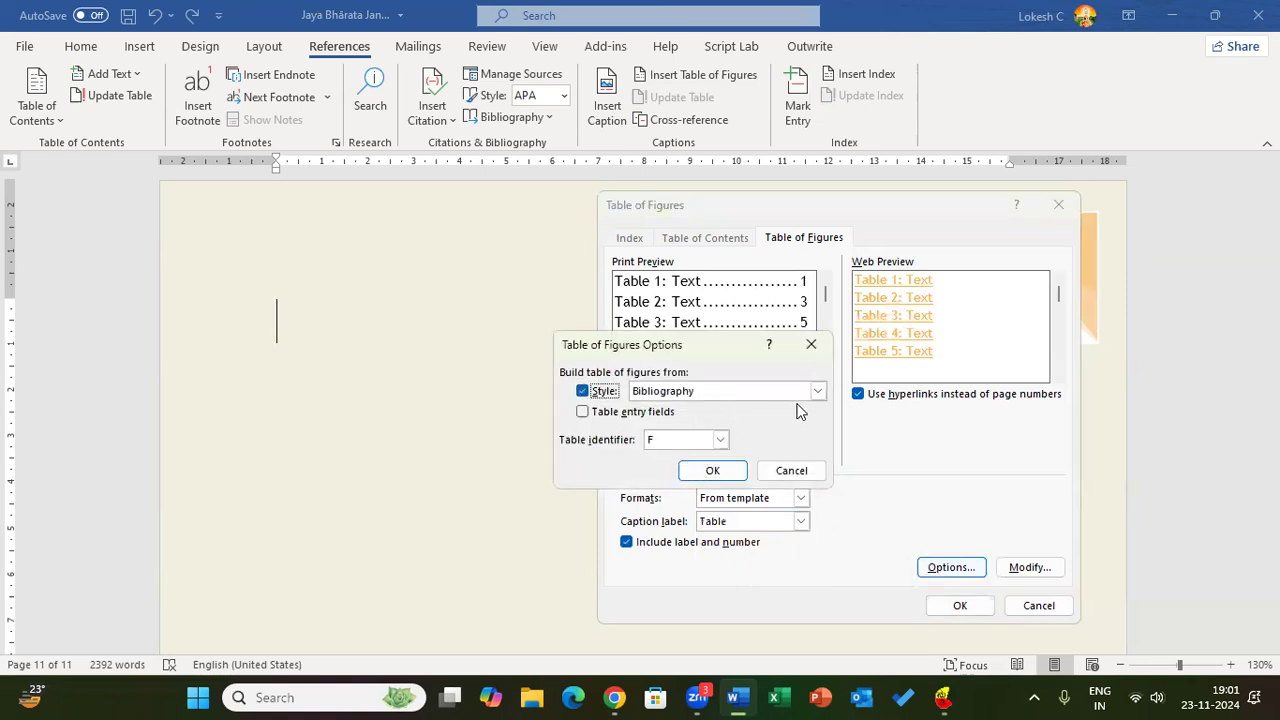
left_click(765, 398)
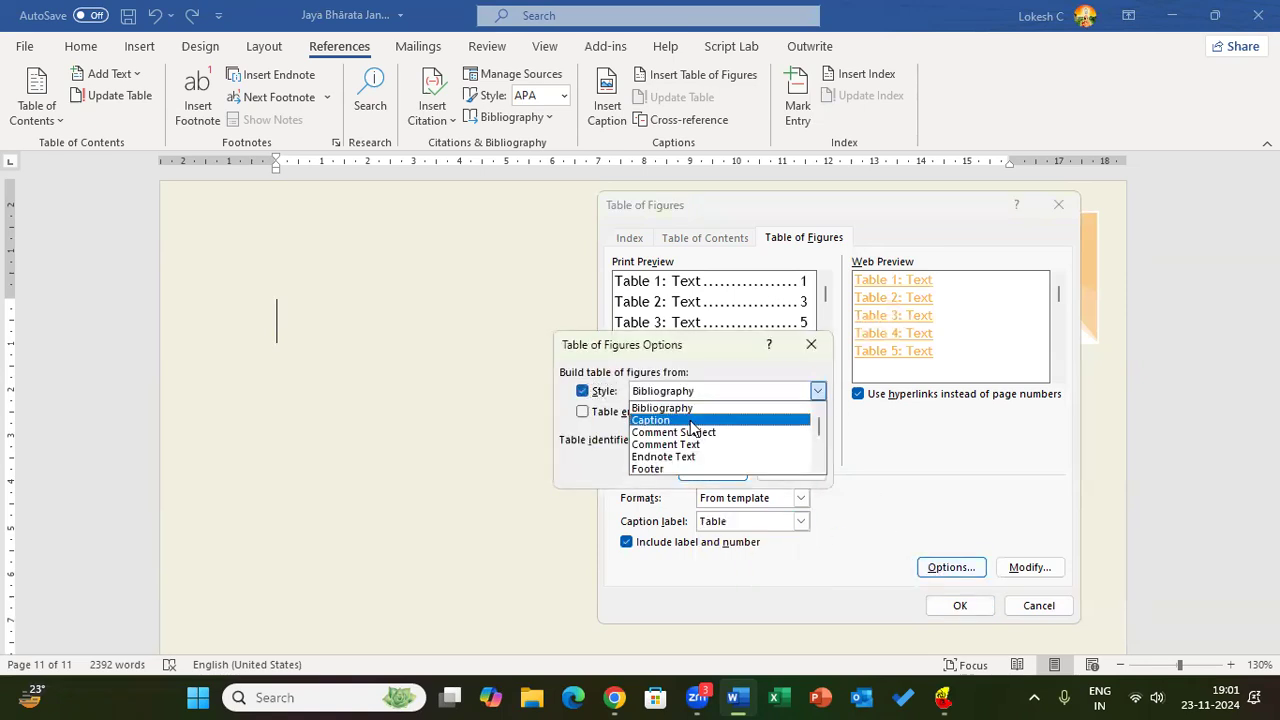
scroll(746, 450, "down", 2)
scroll(748, 449, "down", 1)
left_click(727, 458)
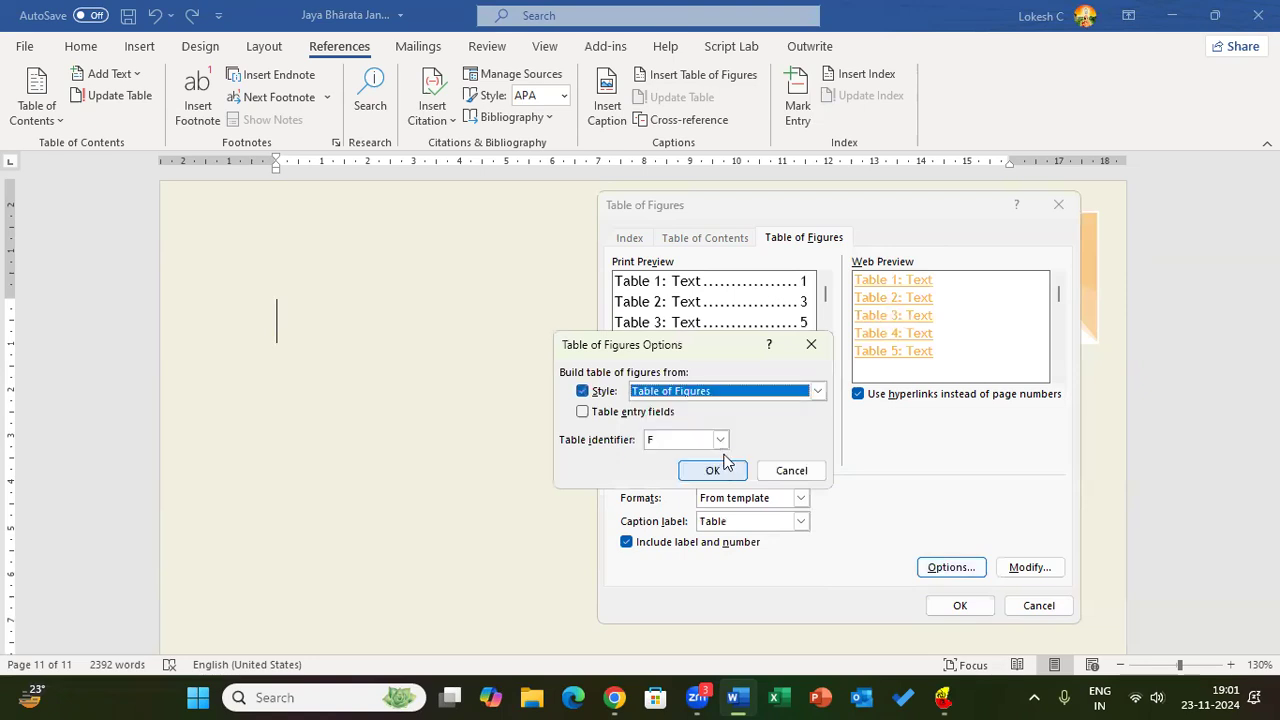
left_click(728, 472)
left_click(962, 605)
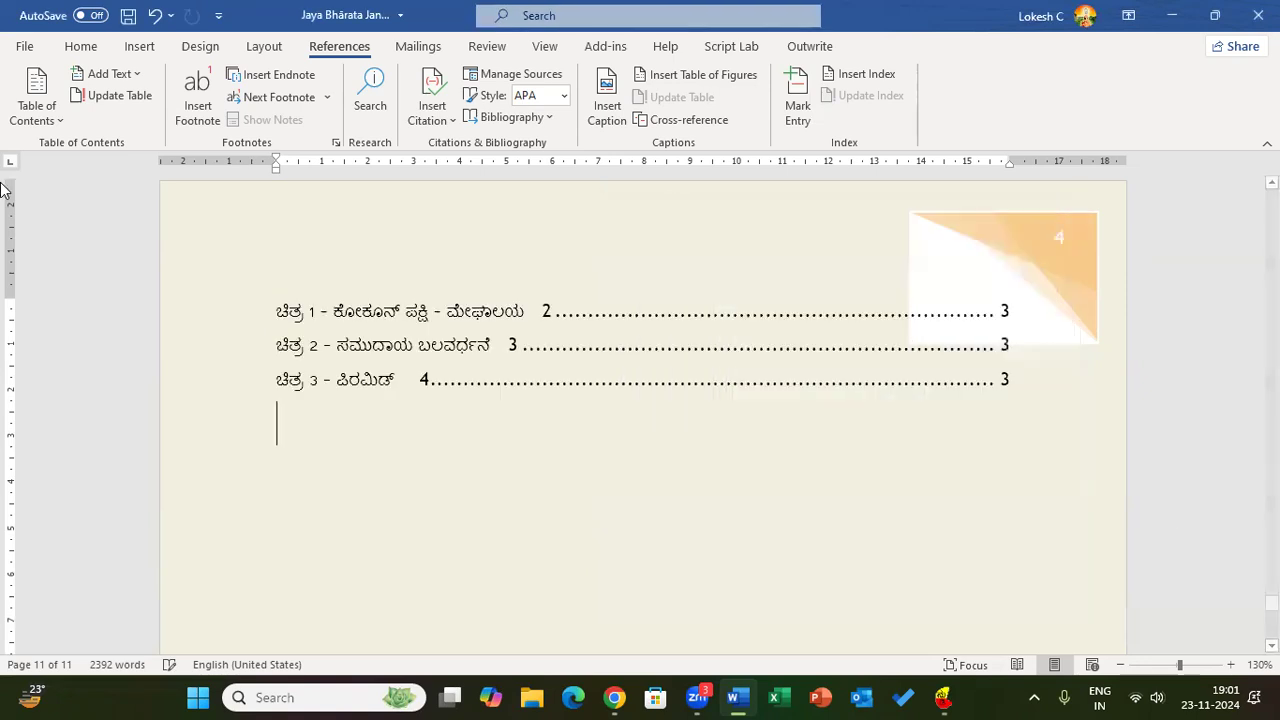
scroll(379, 456, "up", 2)
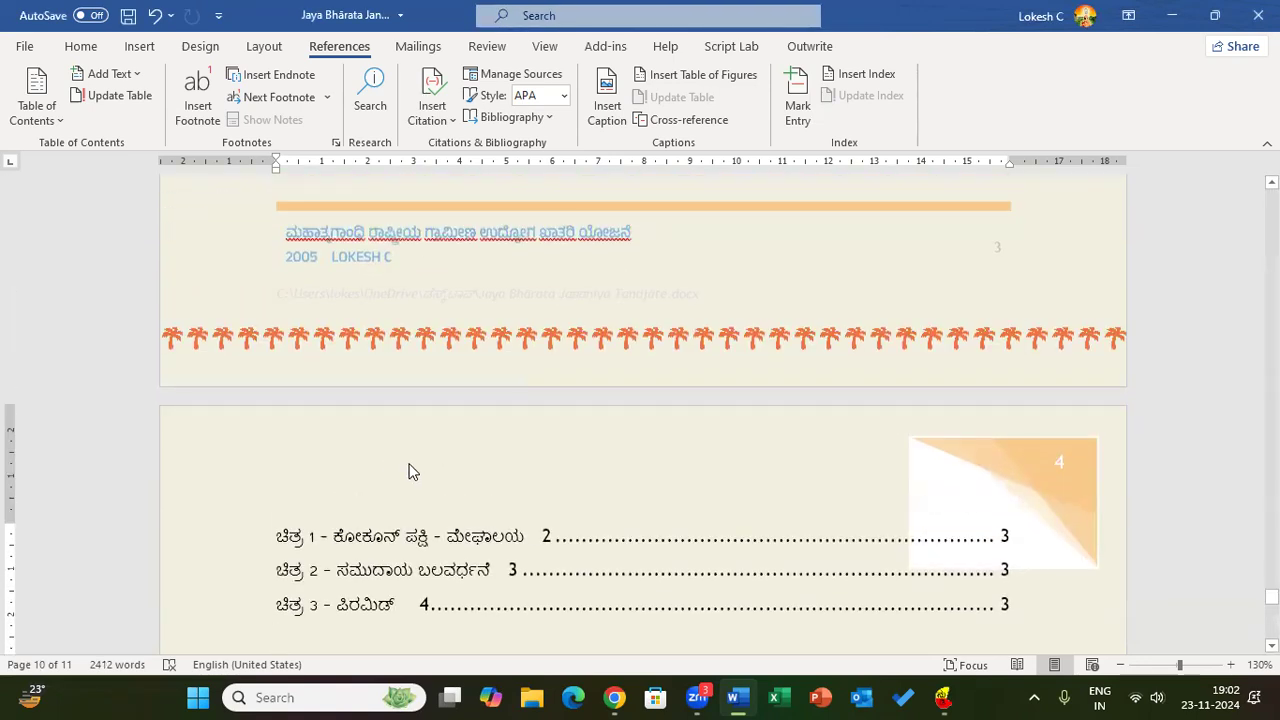
Delete the empty line between the second bibliography and the first list of figures below it.
left_click(543, 502)
key("F9")
scroll(403, 505, "up", 2)
left_click(383, 469)
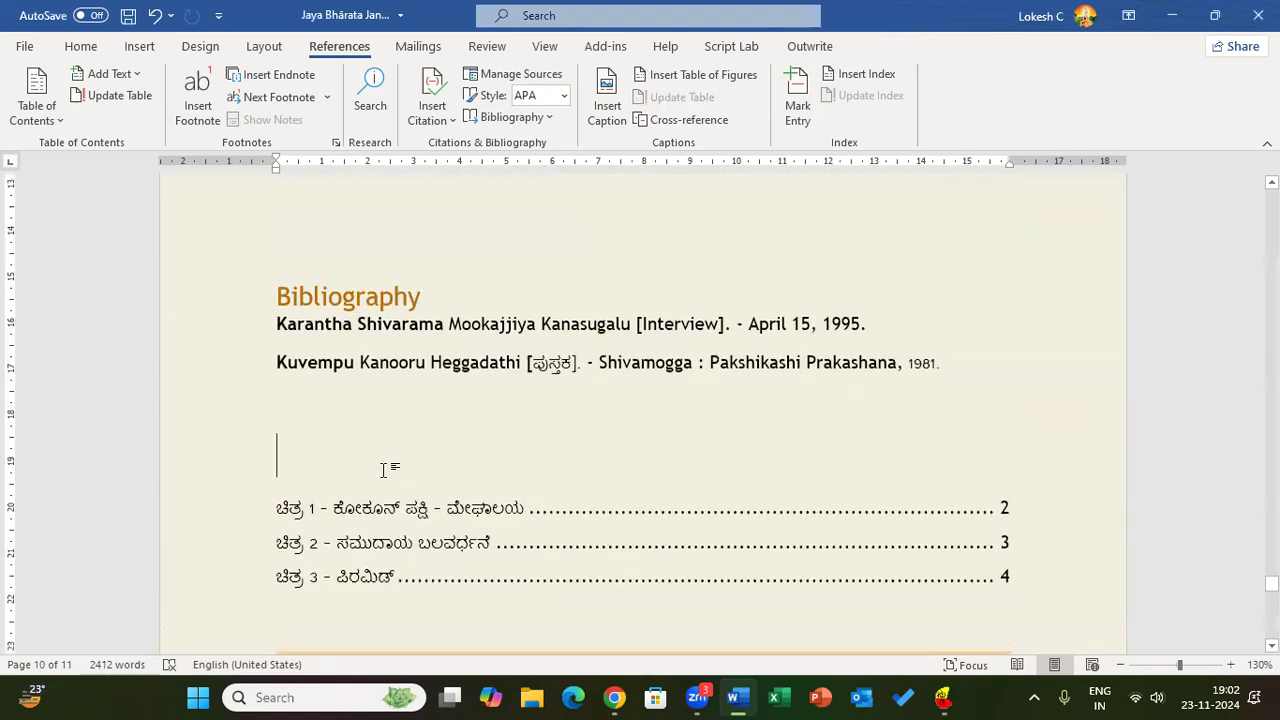
key("Down")
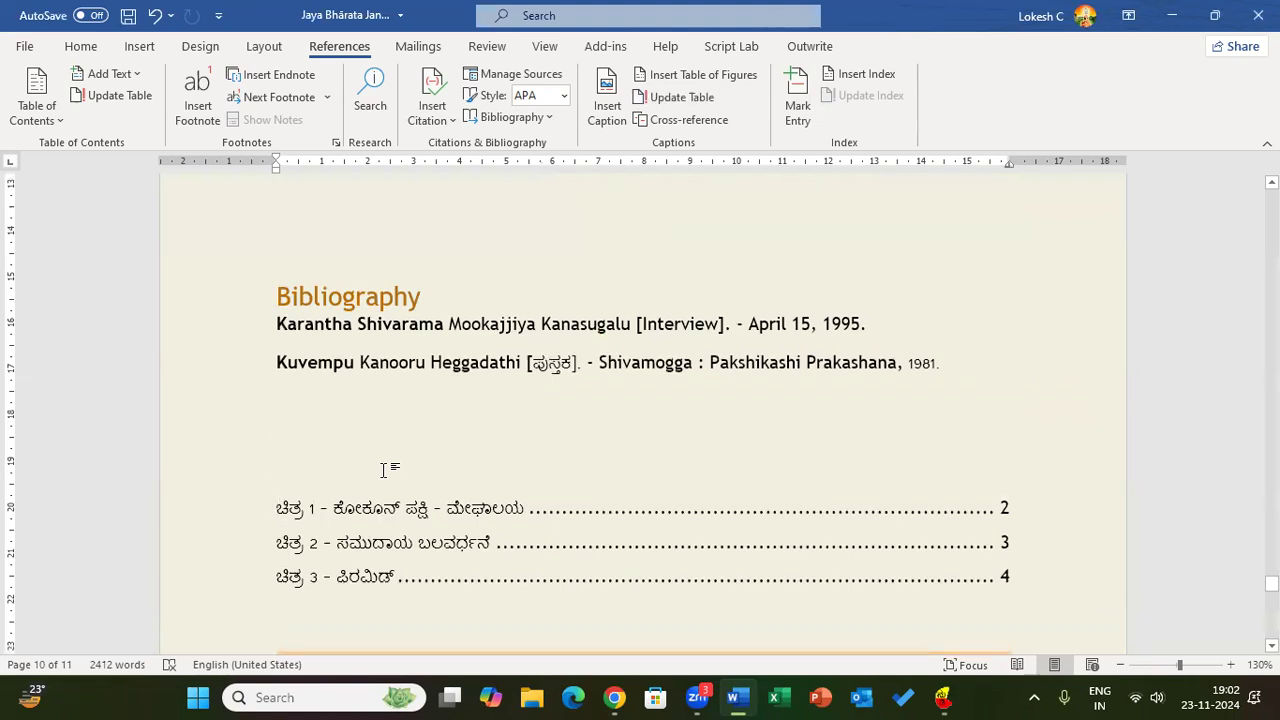
key("BackSpace")
Delete the empty line separating the two bibliographies.
scroll(383, 469, "up", 2)
left_click(372, 429)
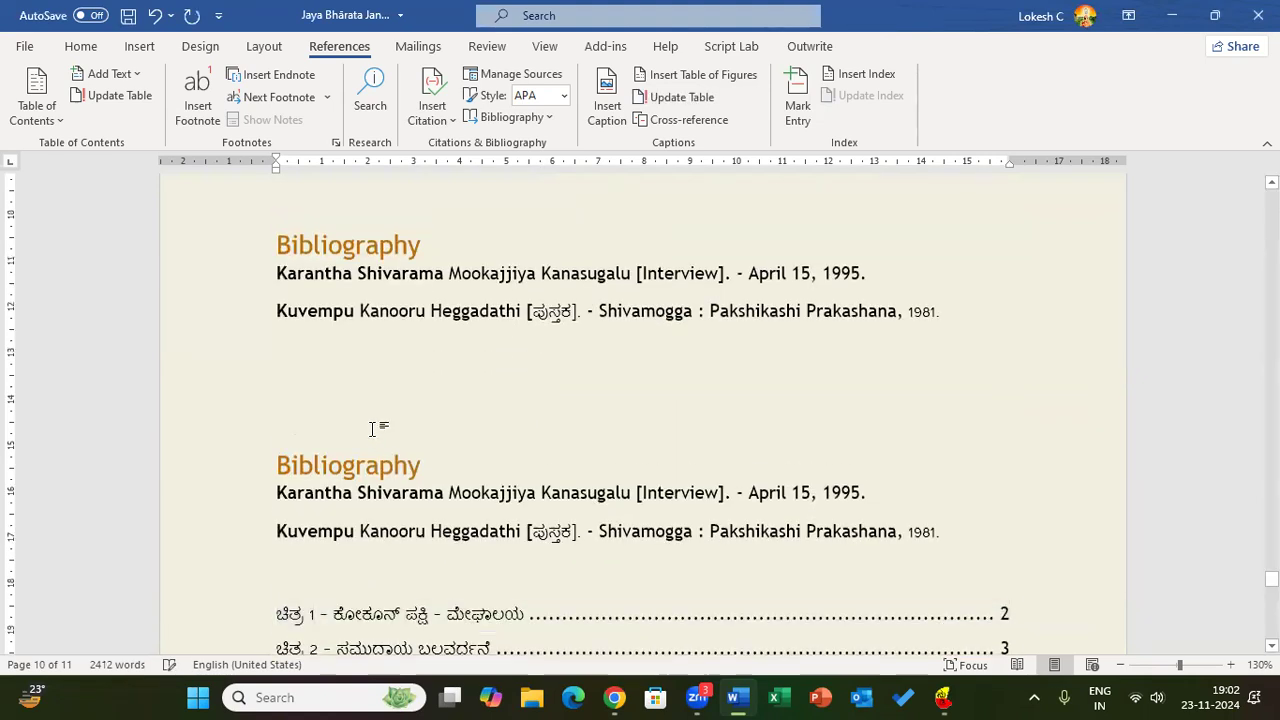
left_click(360, 463)
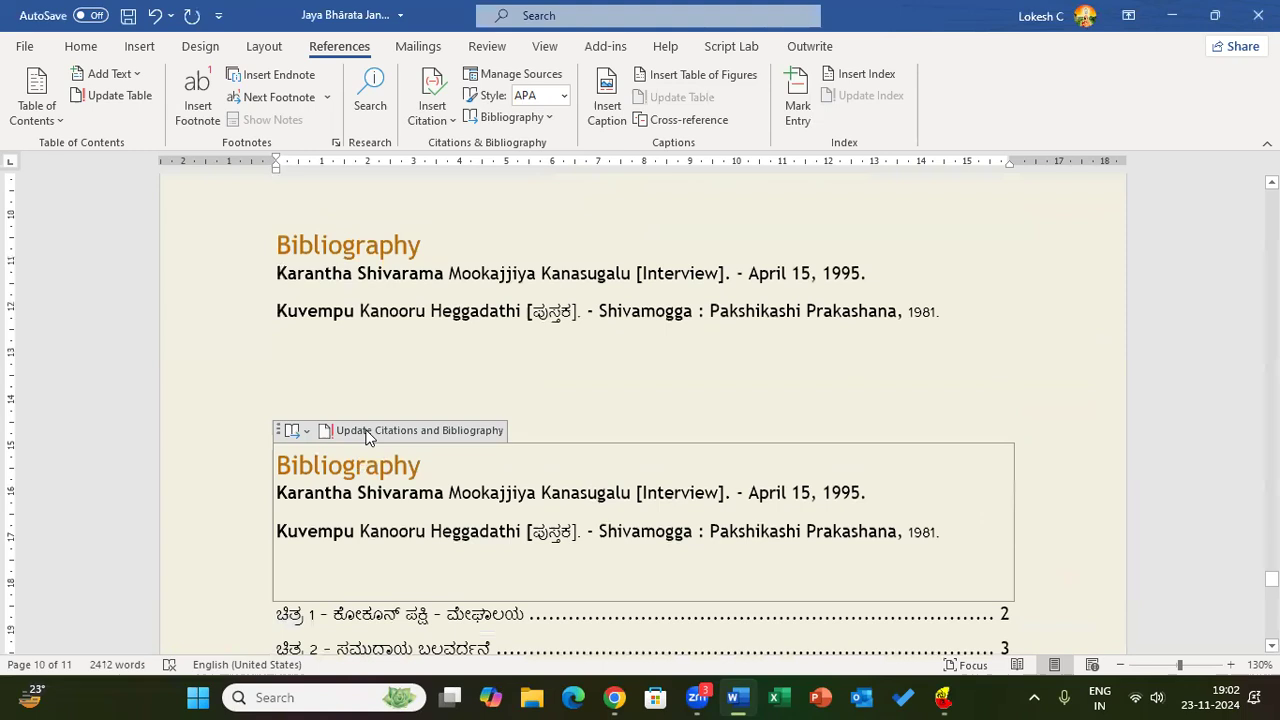
left_click(378, 378)
left_click(341, 436)
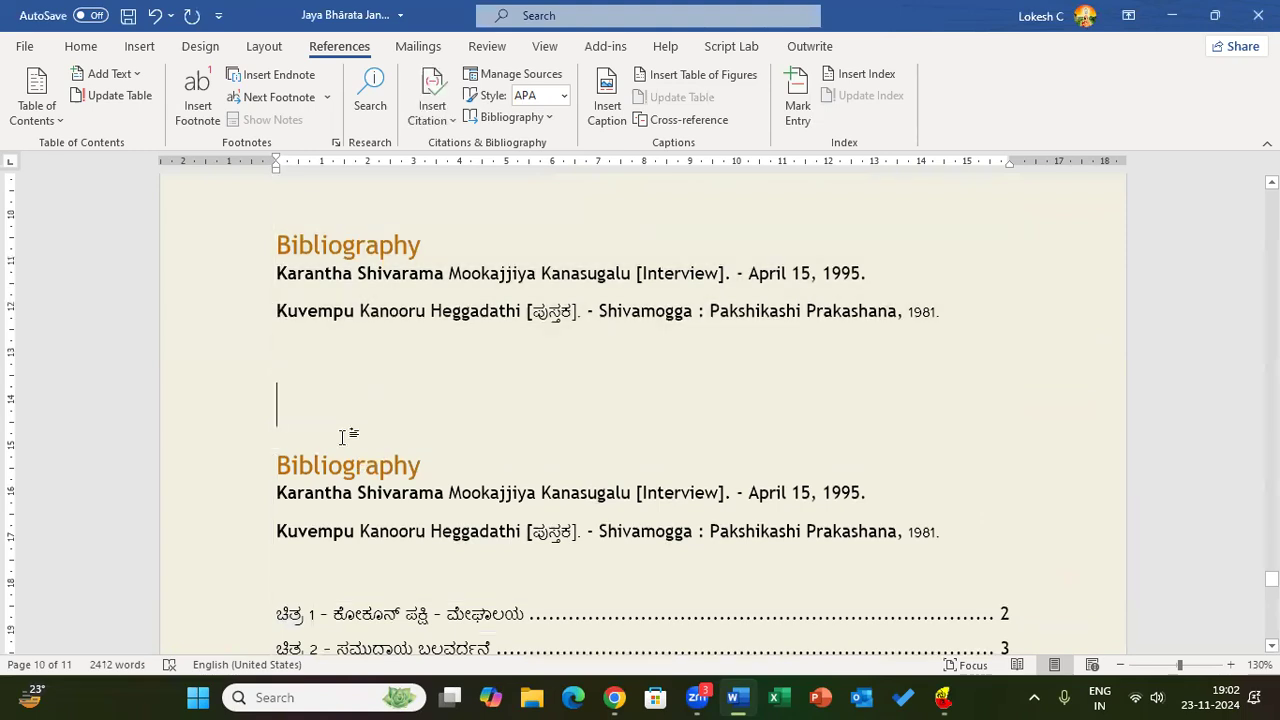
key("BackSpace")
scroll(409, 506, "down", 3)
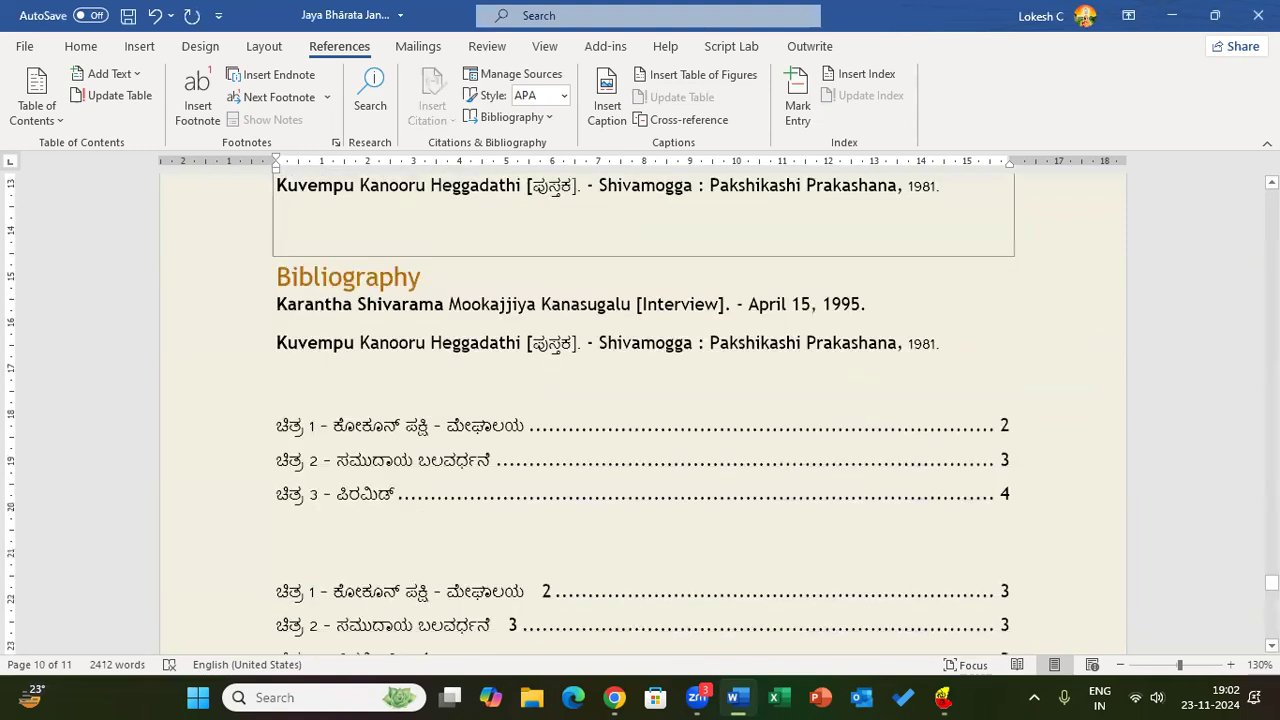
Examine the entries and page numbers in the two figure lists below the second bibliography.
left_click(409, 506)
scroll(403, 488, "down", 1)
scroll(403, 488, "down", 1)
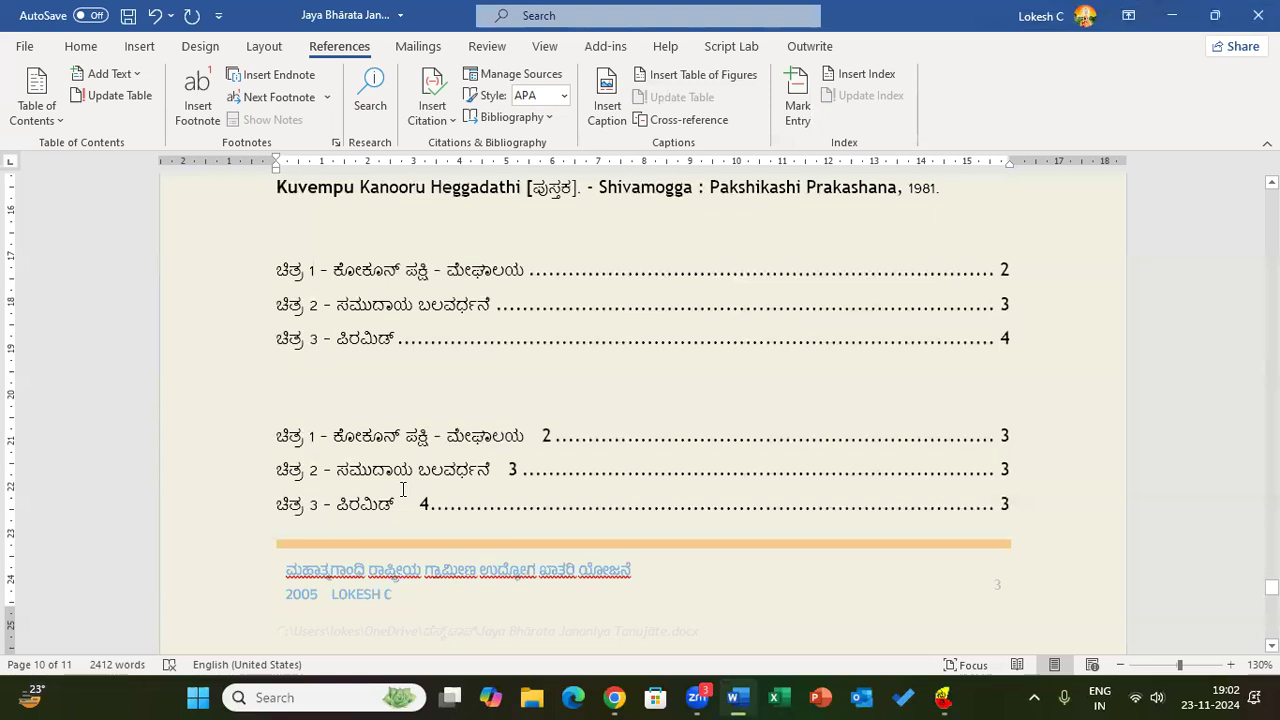
double_click(546, 436)
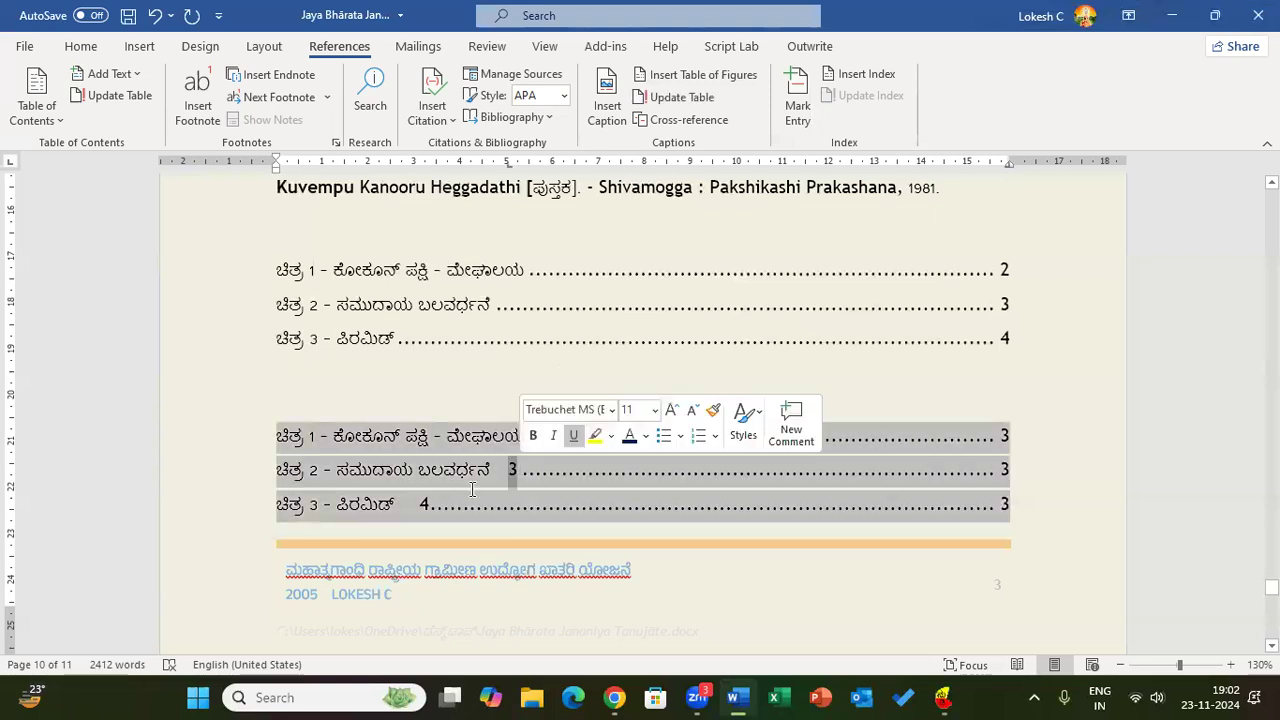
left_click(428, 504)
scroll(700, 584, "down", 2)
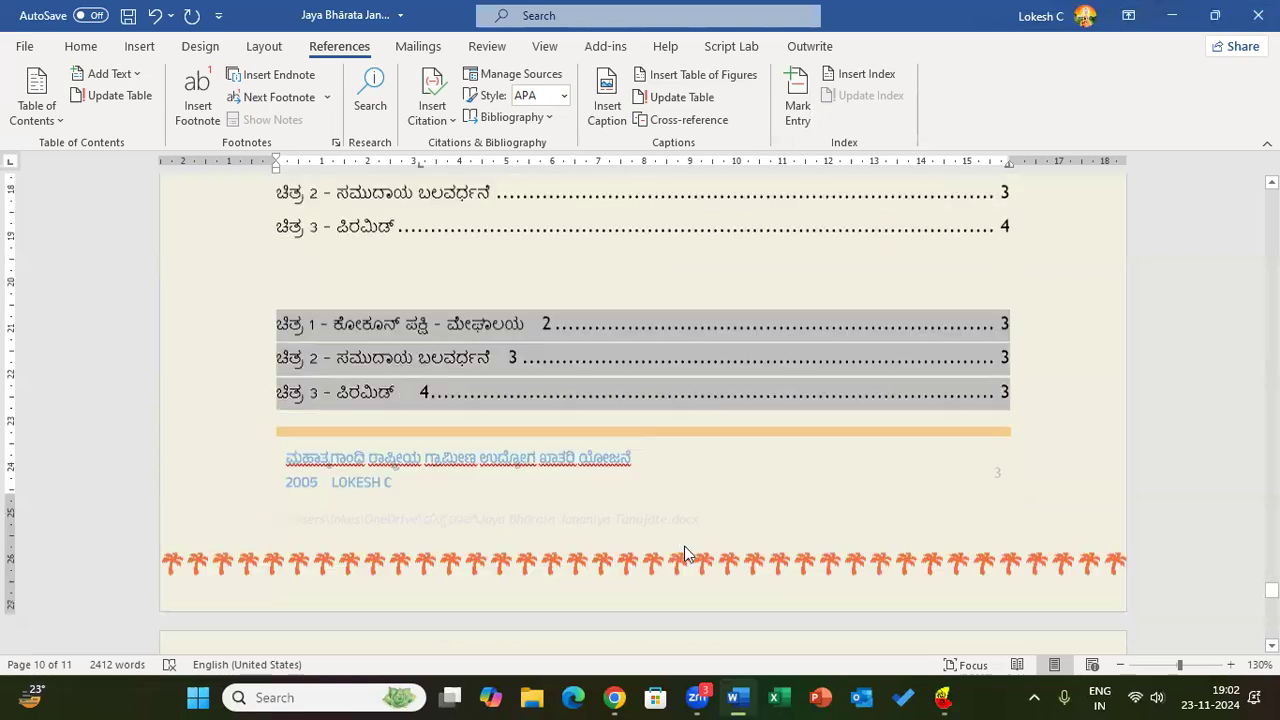
scroll(641, 540, "down", 3)
Start a table of figures on the blank last page with the caption label set to (none).
left_click(557, 559)
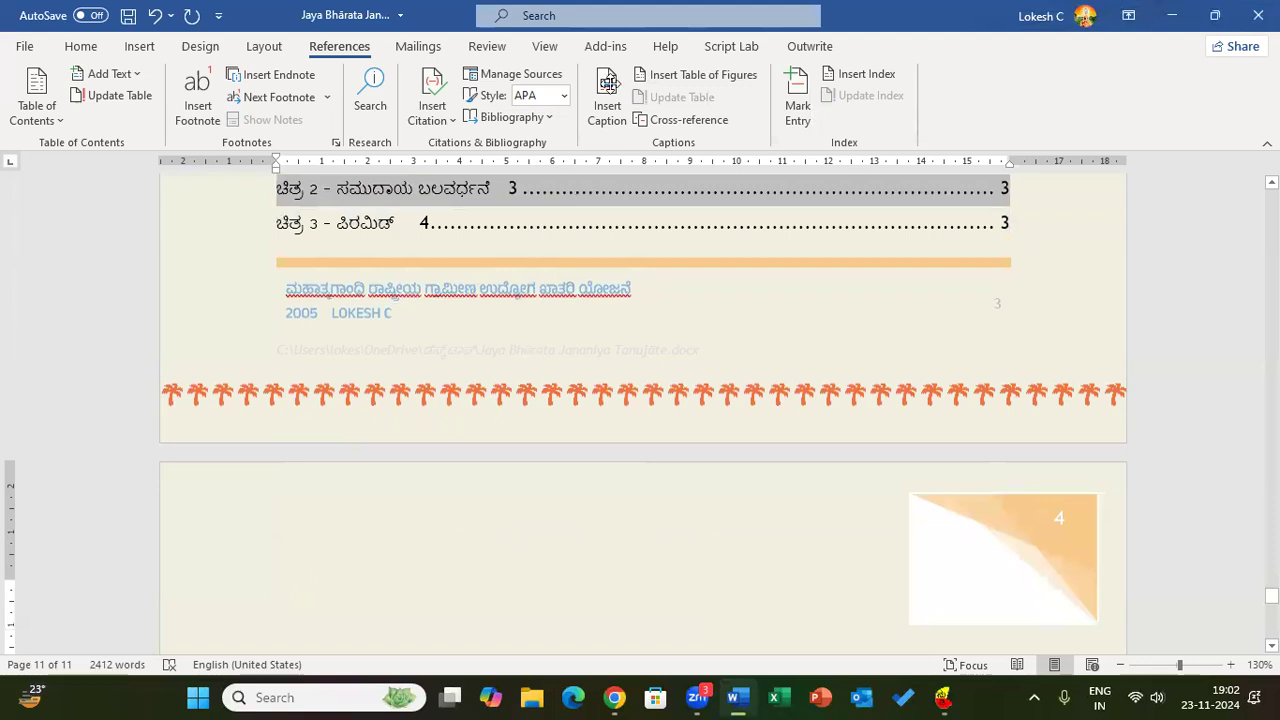
left_click(680, 78)
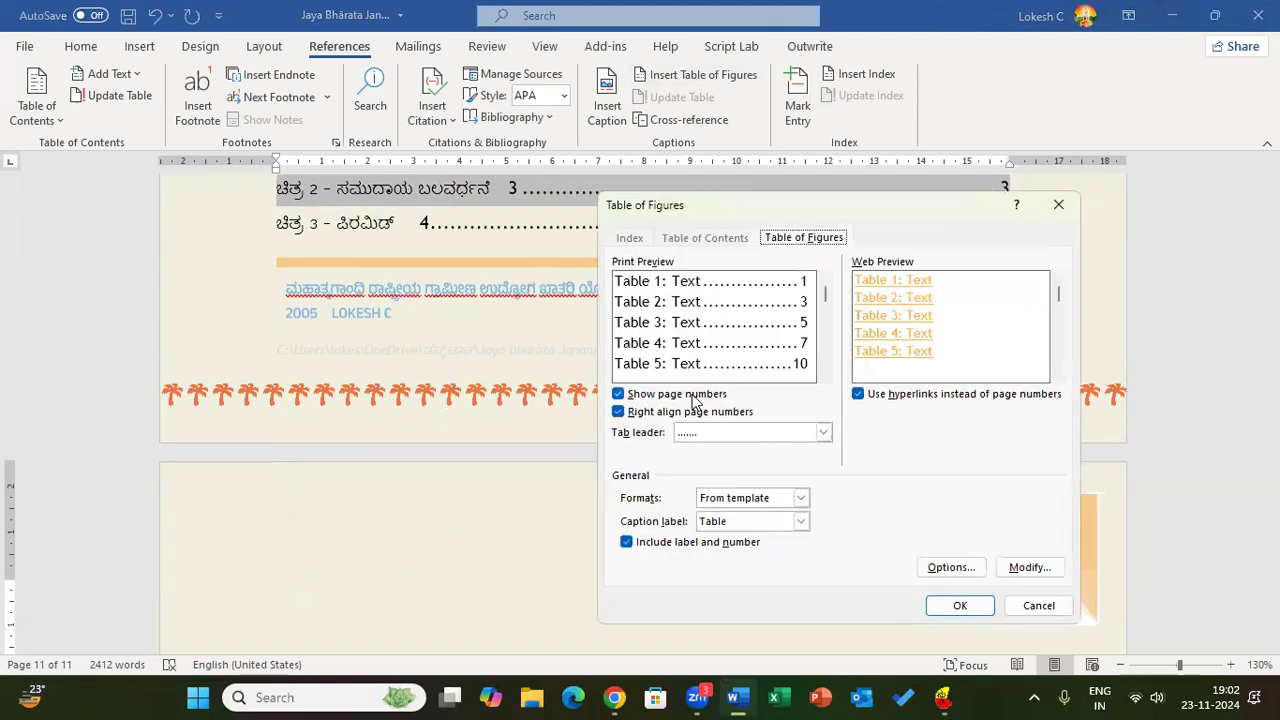
left_click(801, 498)
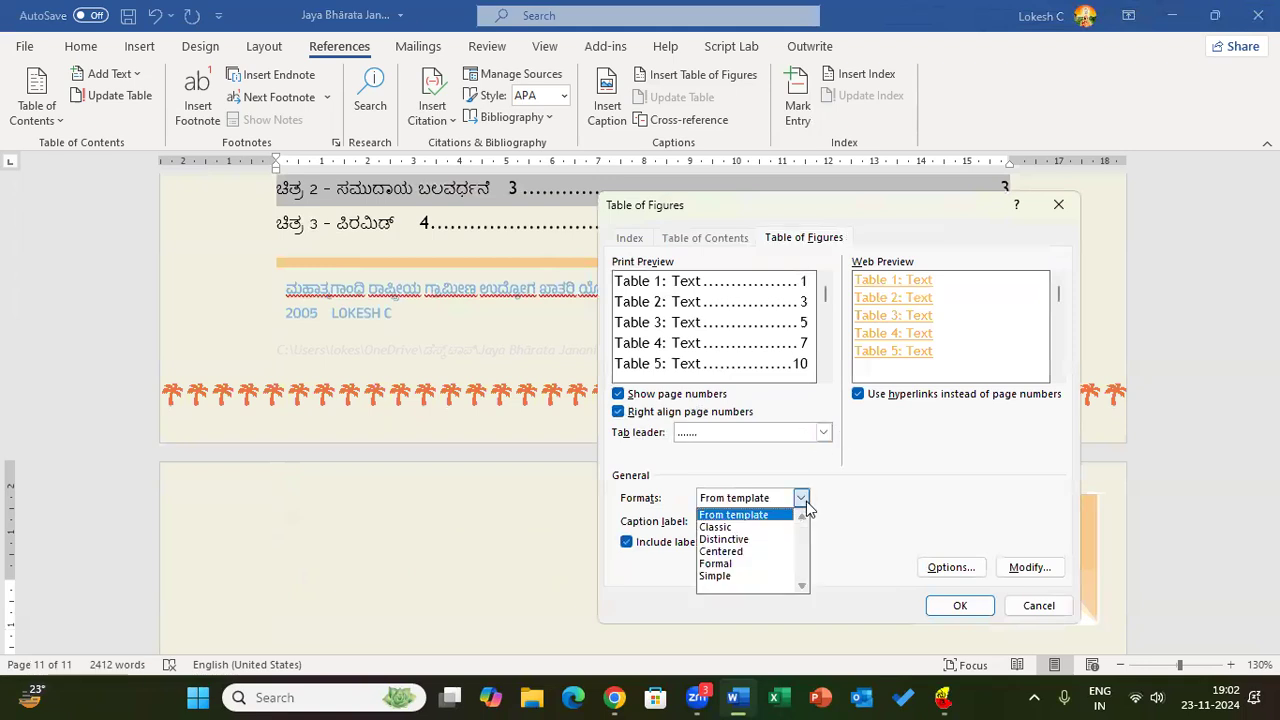
left_click(801, 498)
left_click(801, 521)
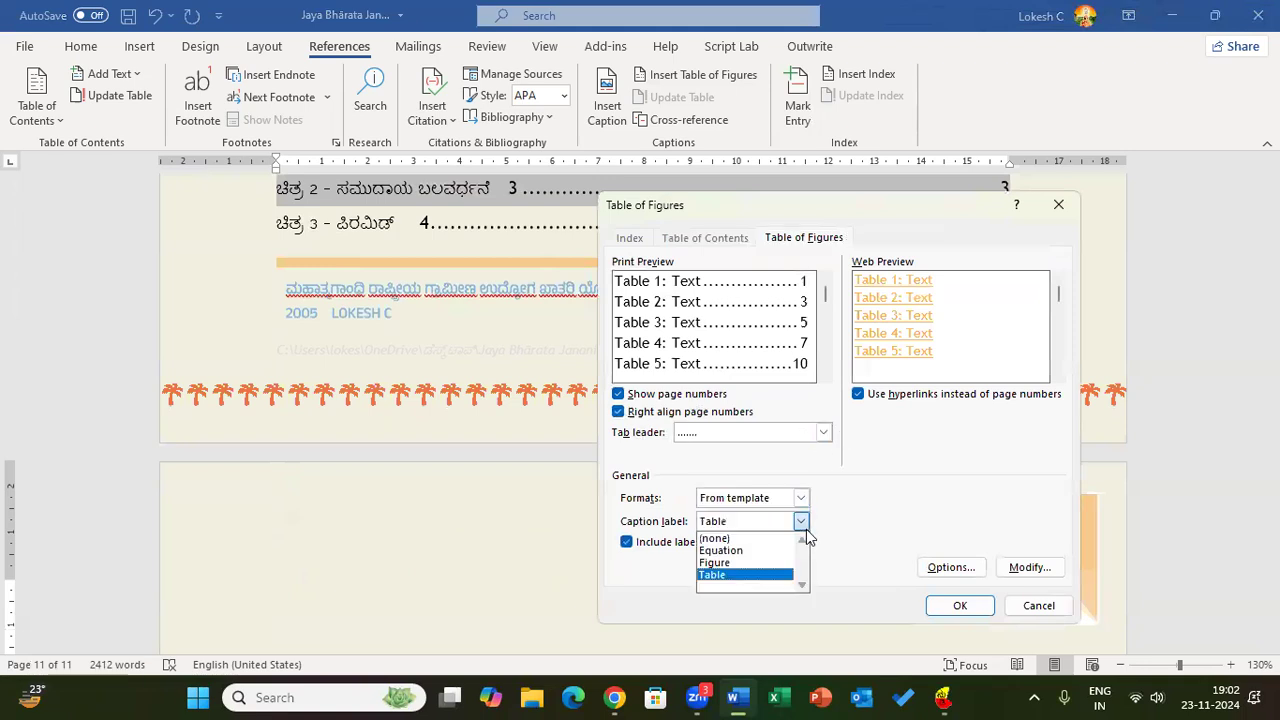
left_click(806, 527)
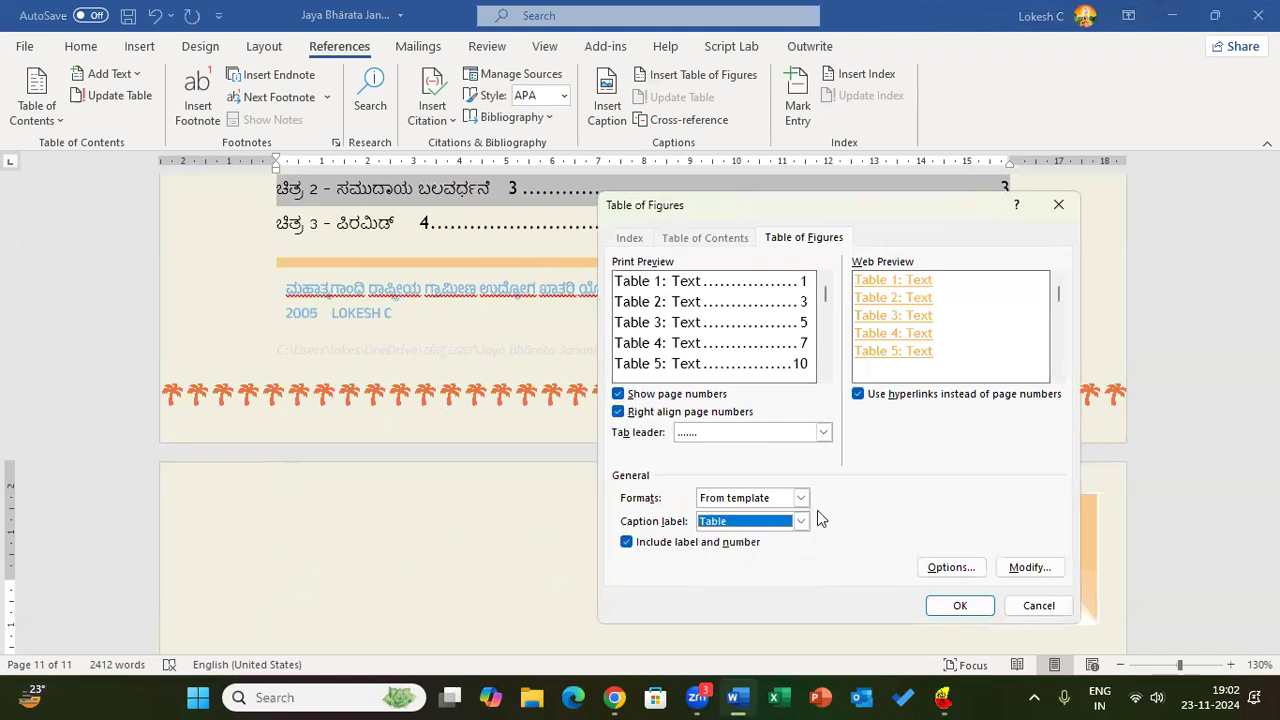
left_click(801, 521)
left_click(776, 536)
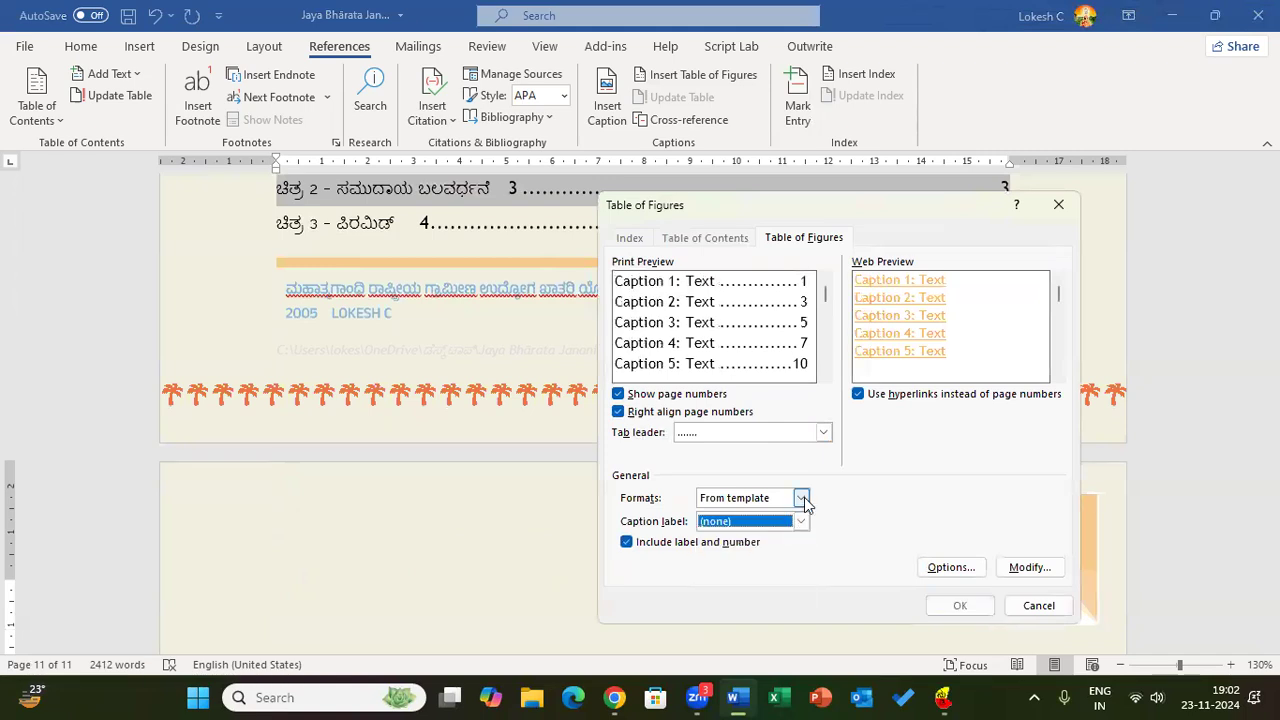
left_click(802, 498)
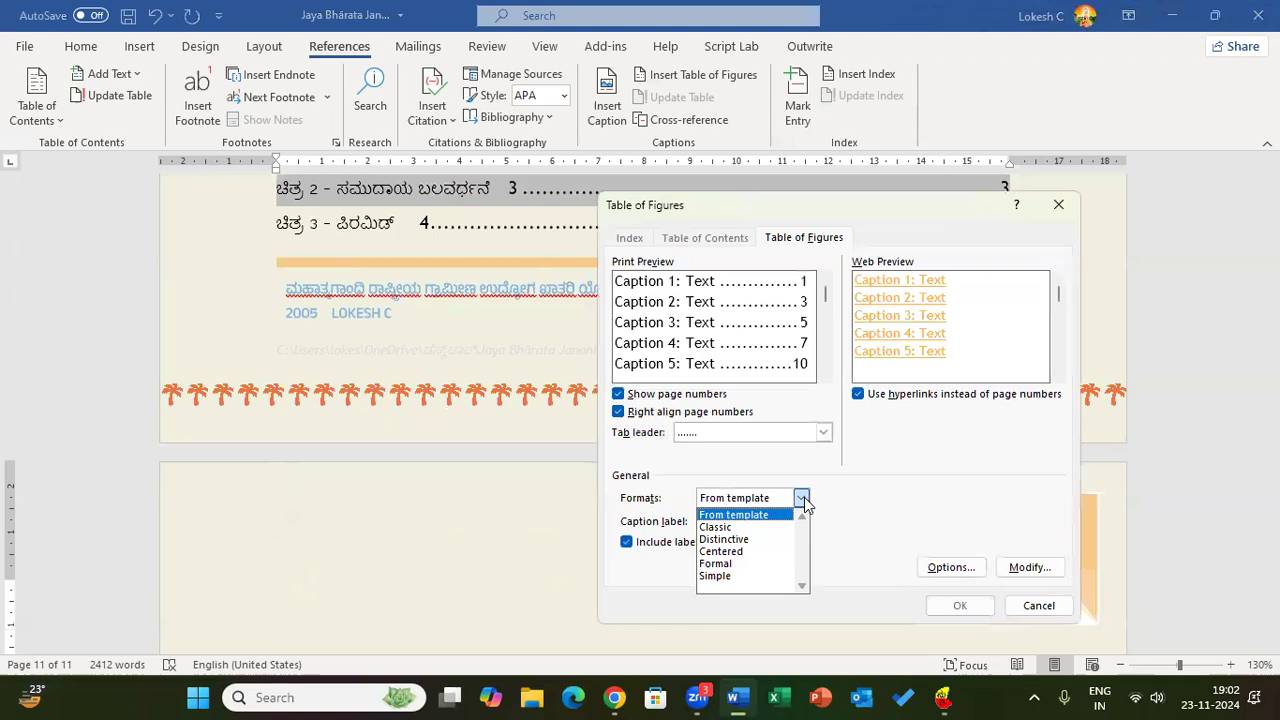
left_click(804, 501)
Try inserting the table of figures built from the Bibliography style and table entry fields, and undo the insertion.
left_click(951, 568)
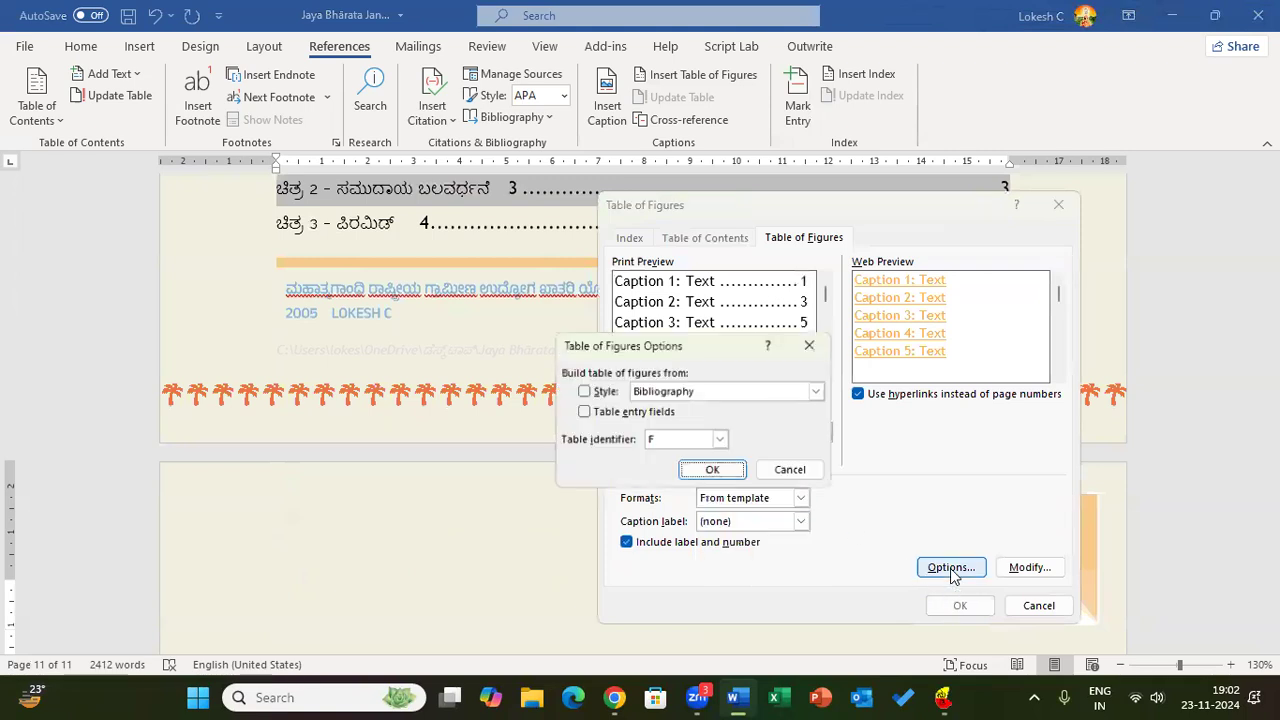
left_click(611, 392)
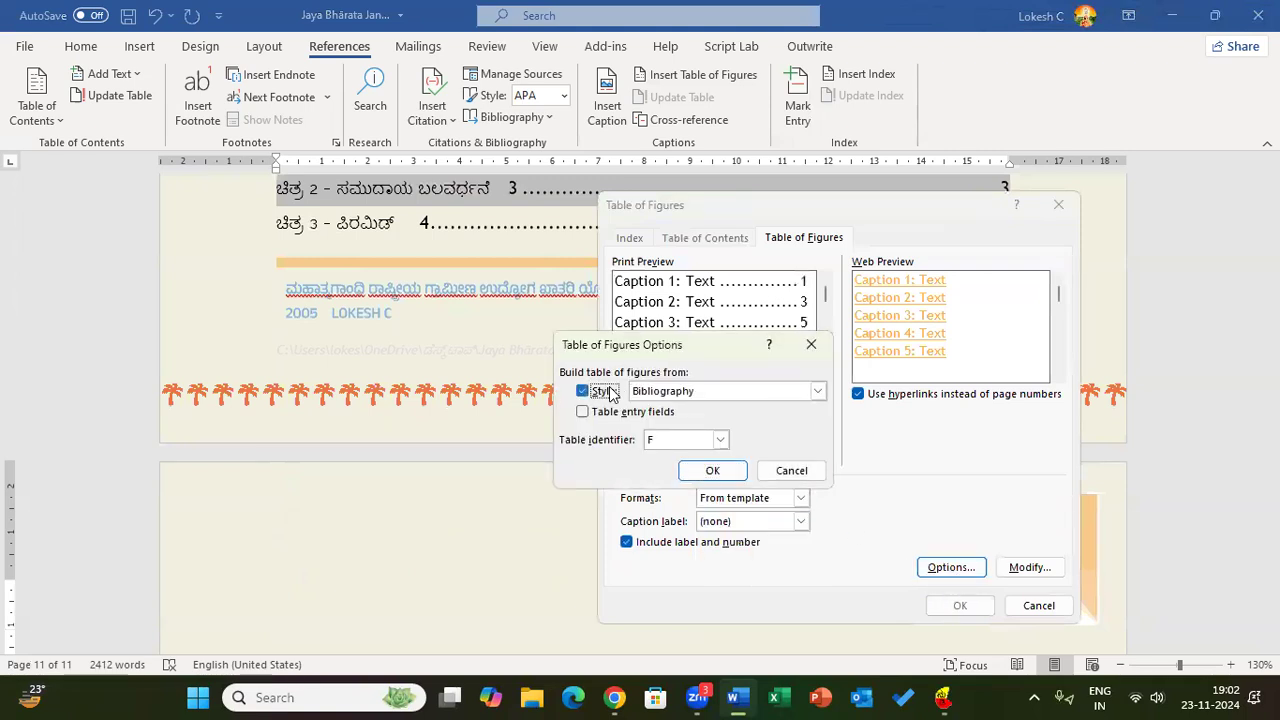
left_click(620, 414)
left_click(712, 471)
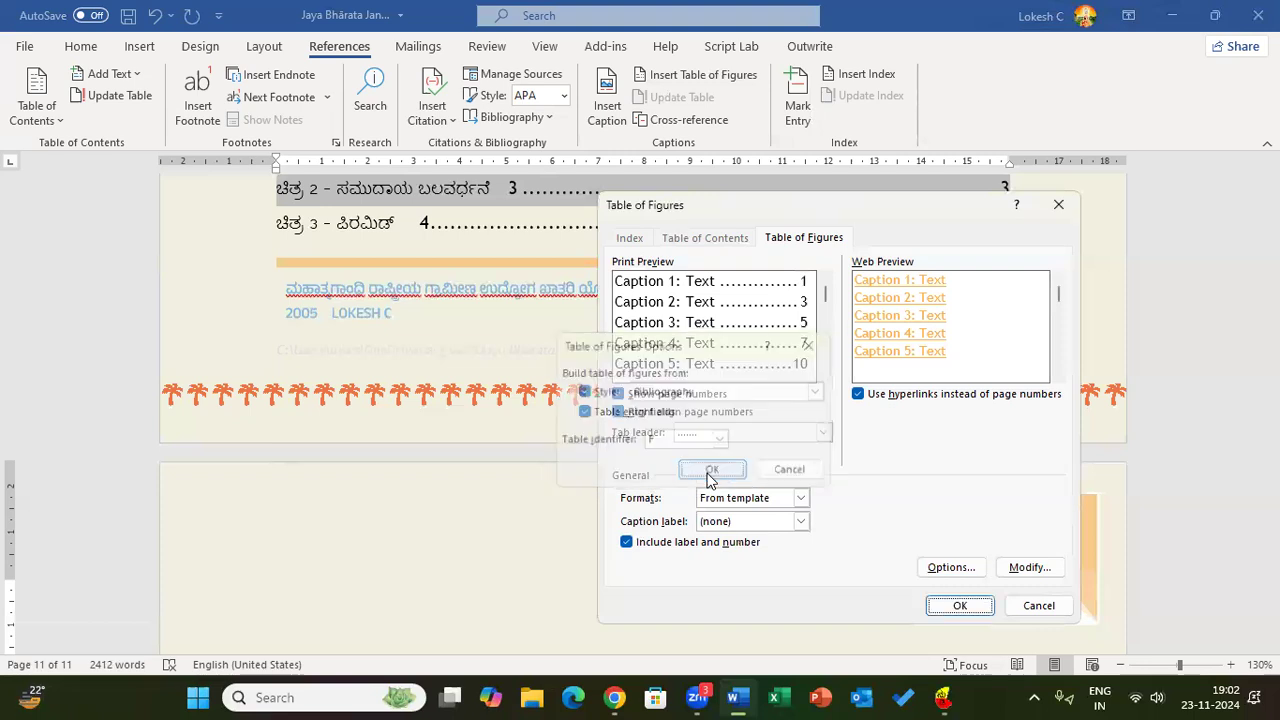
left_click(960, 605)
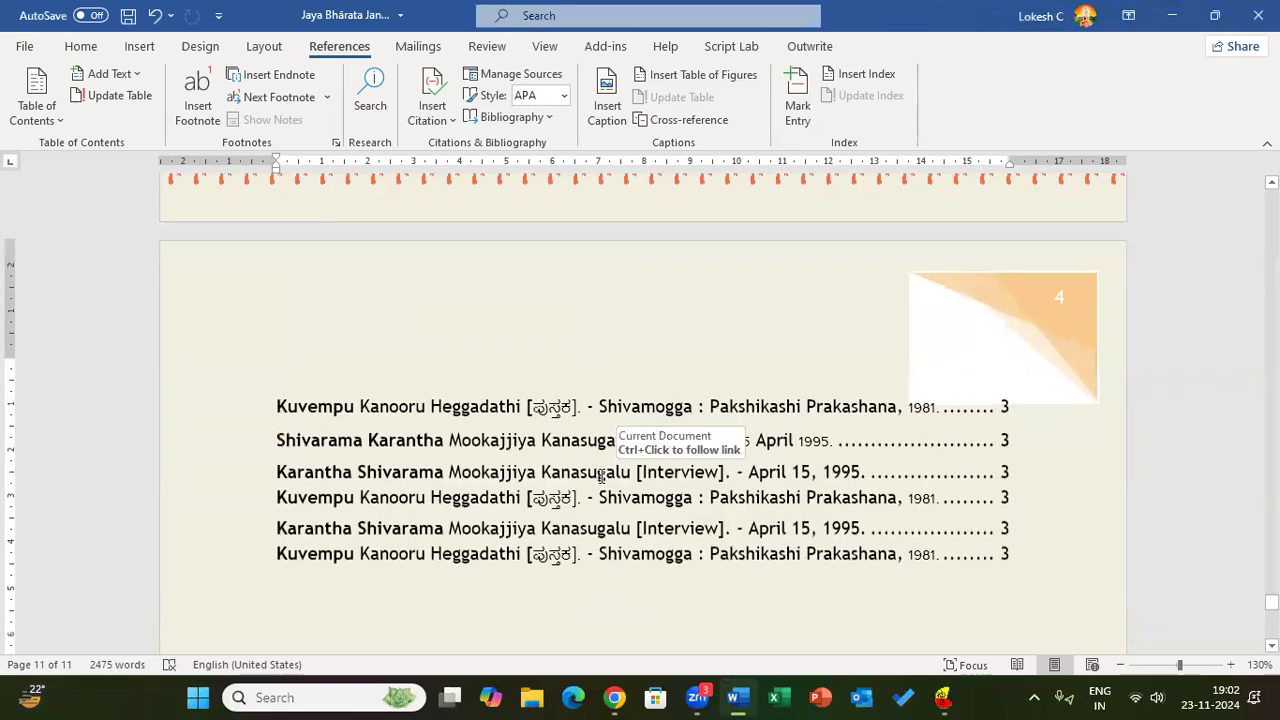
scroll(700, 450, "down", 2)
scroll(601, 478, "up", 1)
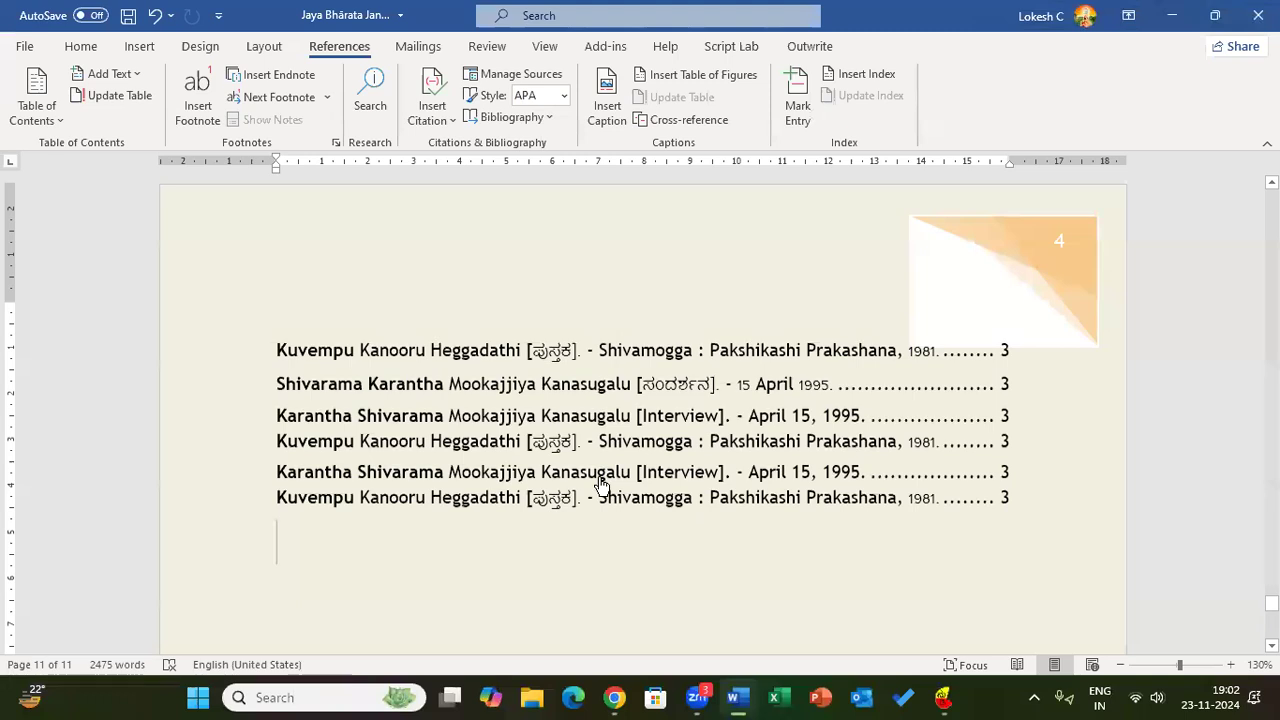
key("ctrl+z")
scroll(600, 476, "up", 2)
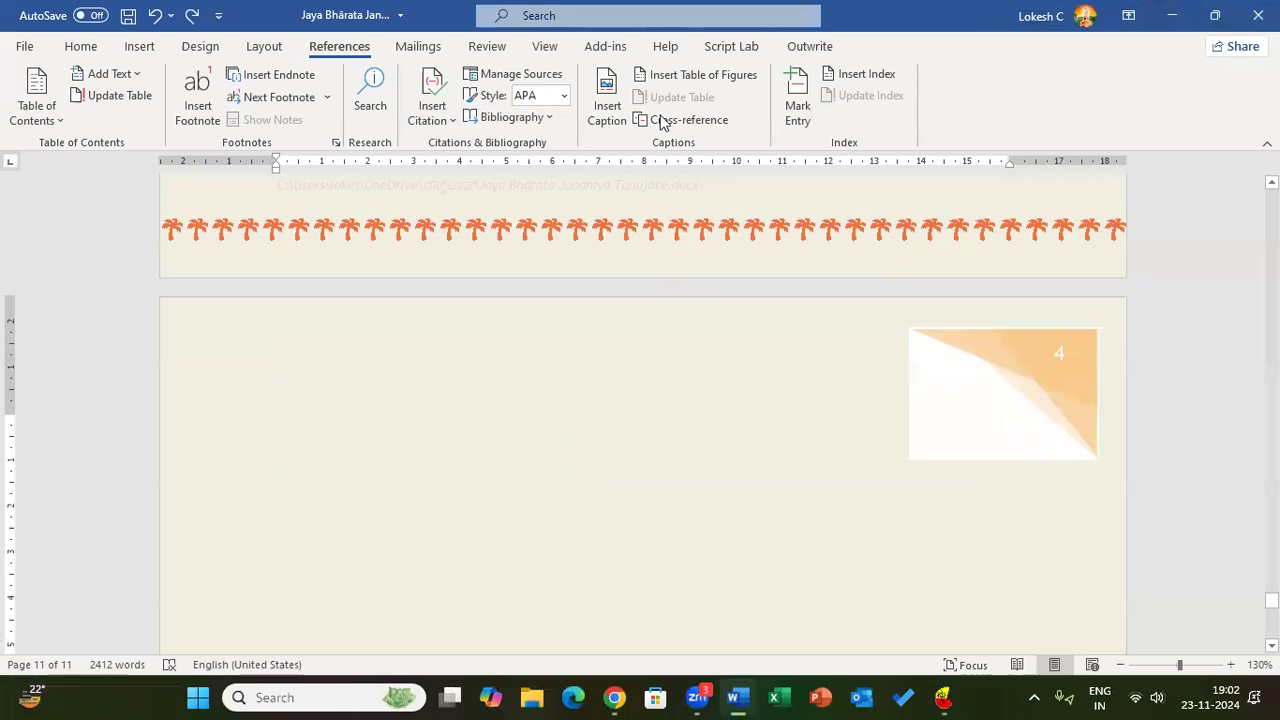
Try inserting a table of figures on the last page with the Table caption label and numbers included, and undo it.
left_click(700, 74)
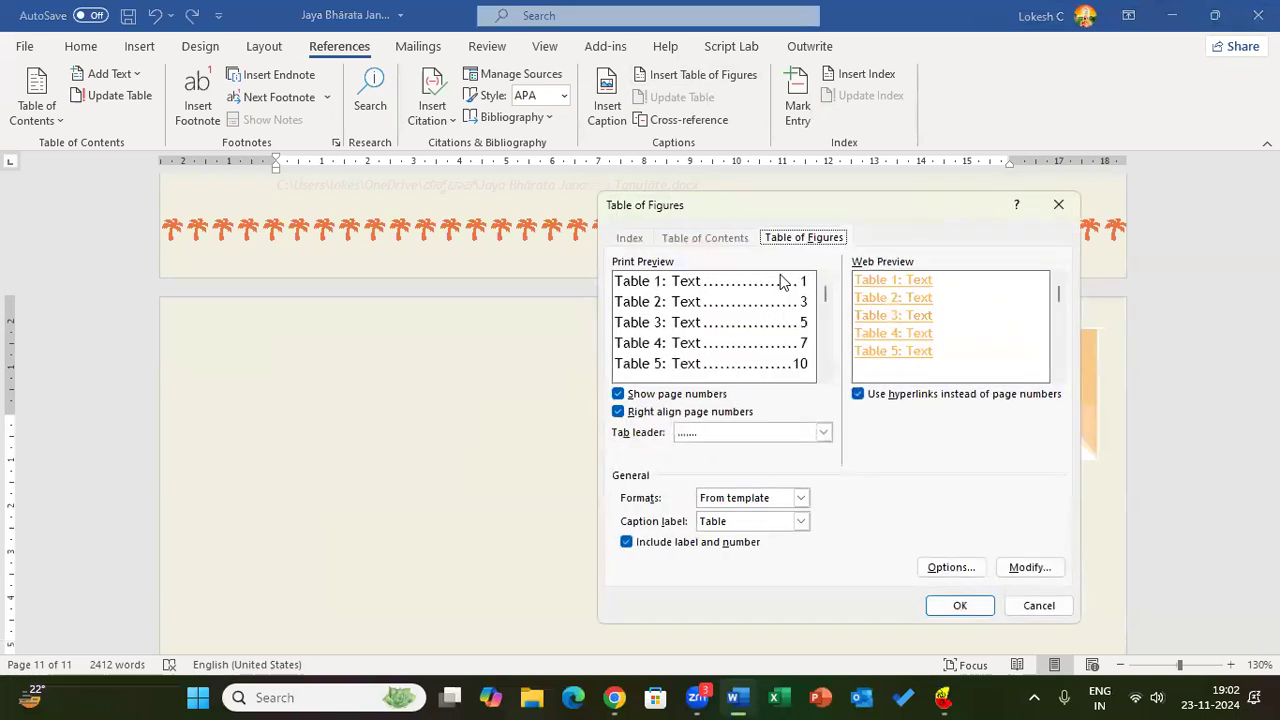
left_click(959, 605)
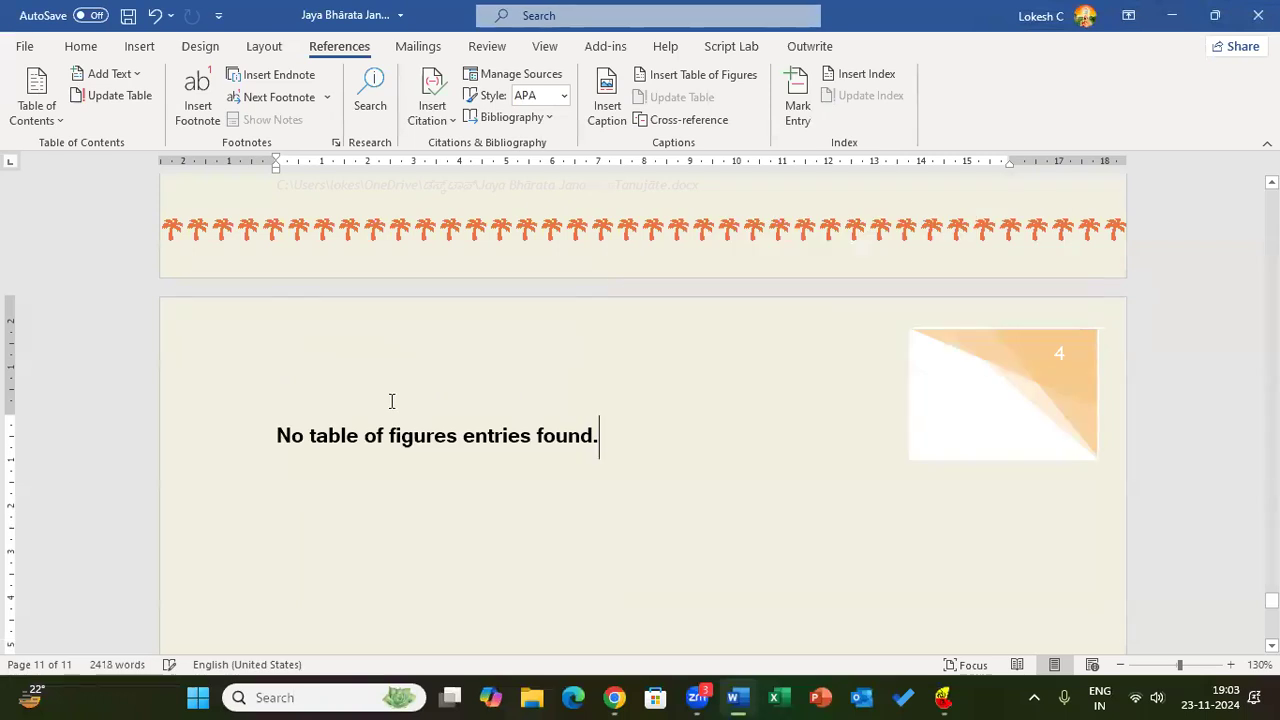
scroll(390, 404, "up", 5)
scroll(390, 404, "down", 5)
key("ctrl+z")
Follow the first entry of the upper figure list to its picture caption and look over the surrounding pages.
scroll(392, 401, "up", 10)
scroll(392, 401, "down", 10)
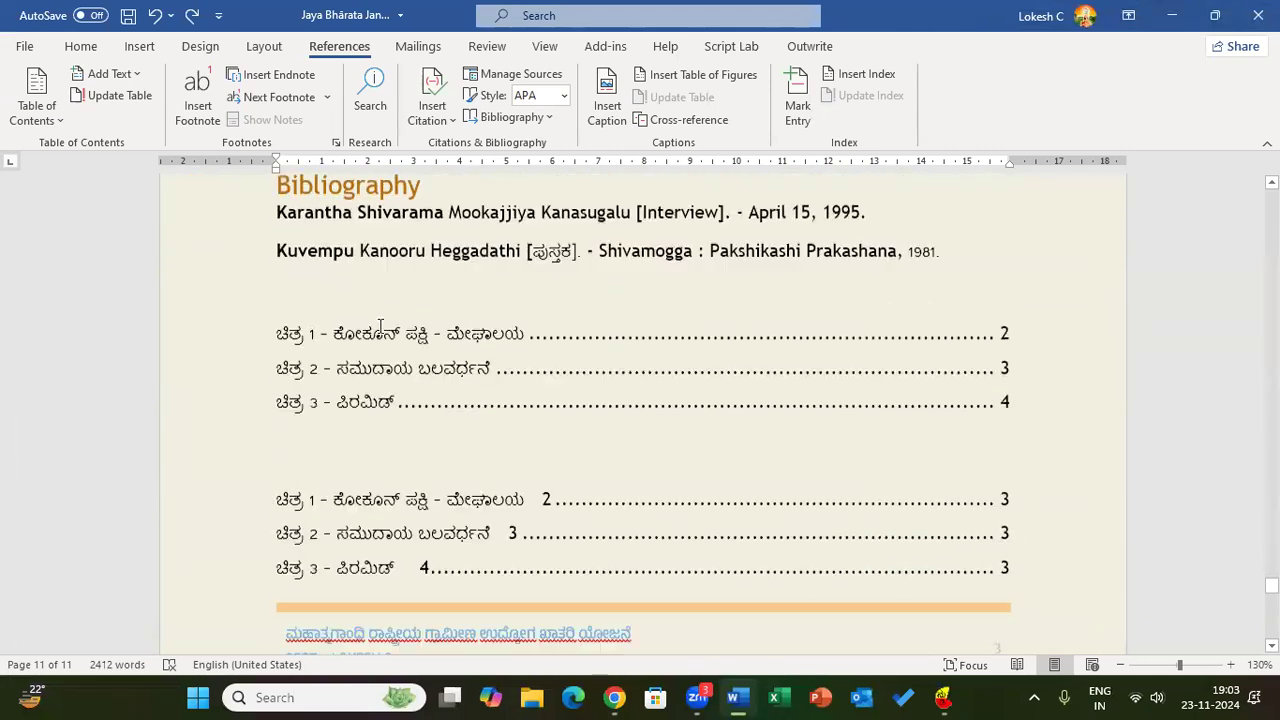
left_click(380, 325)
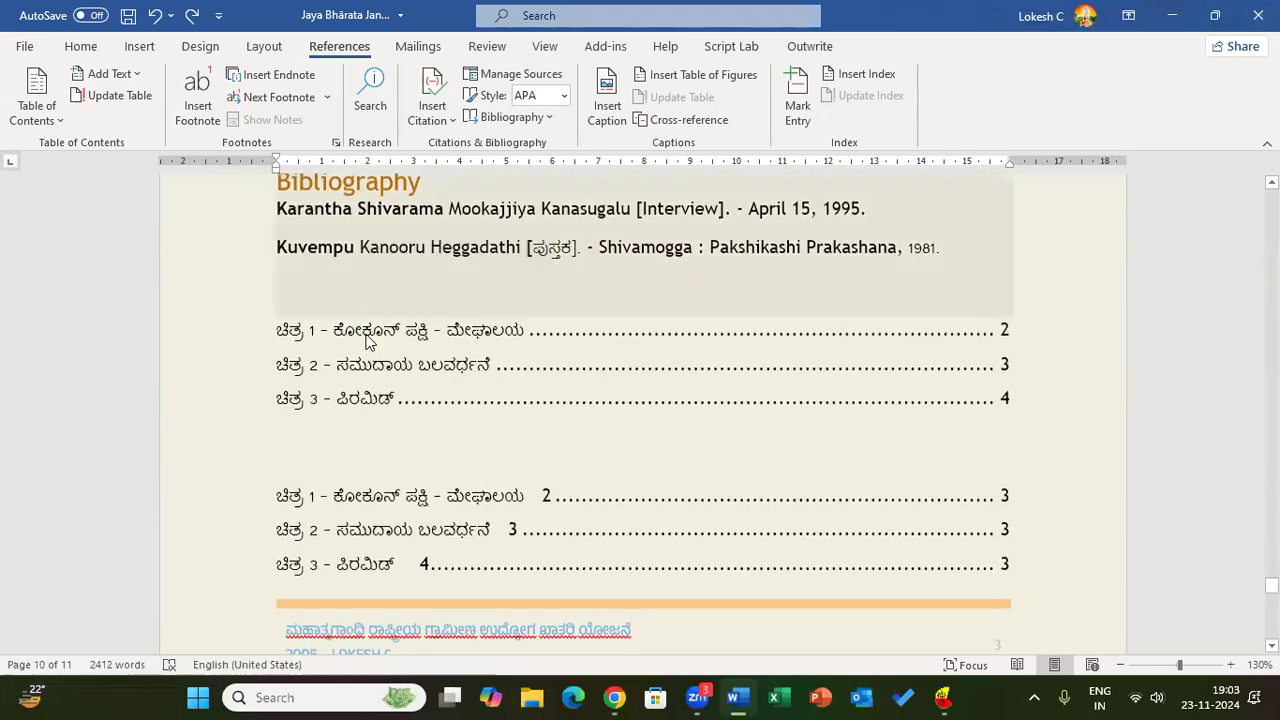
left_click(367, 342, "ctrl")
scroll(470, 437, "down", 1)
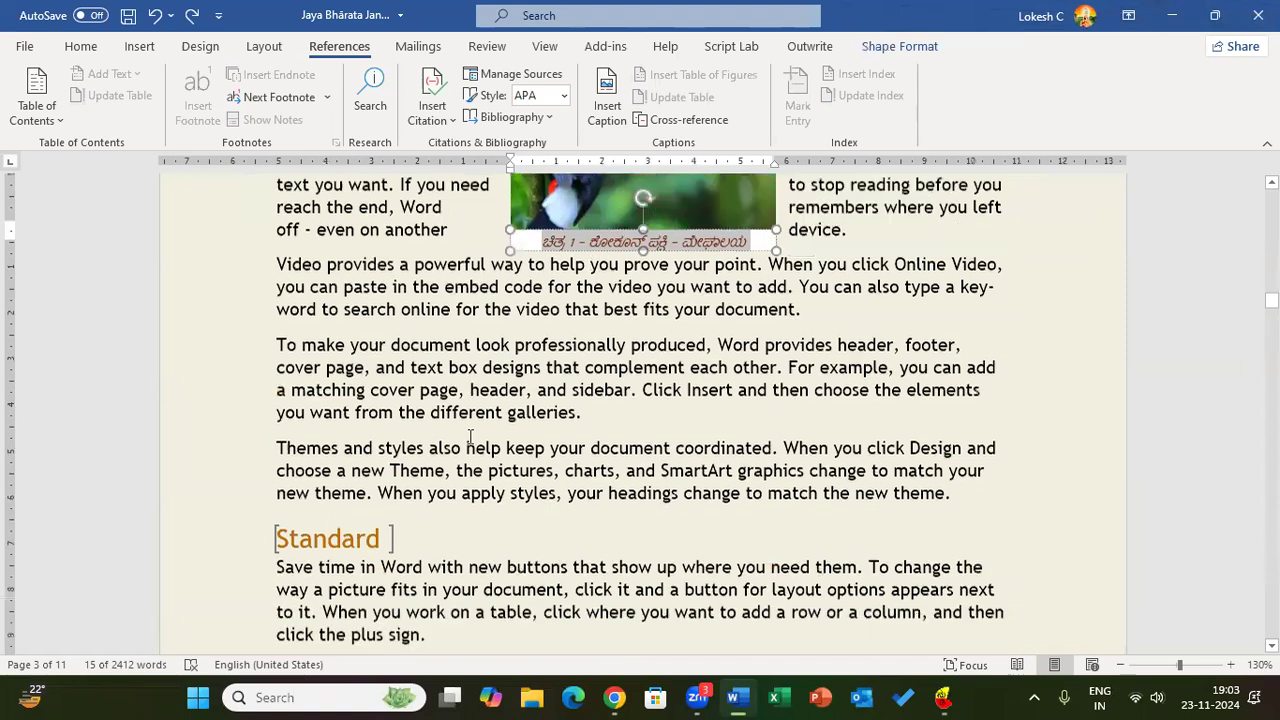
scroll(470, 437, "down", 5)
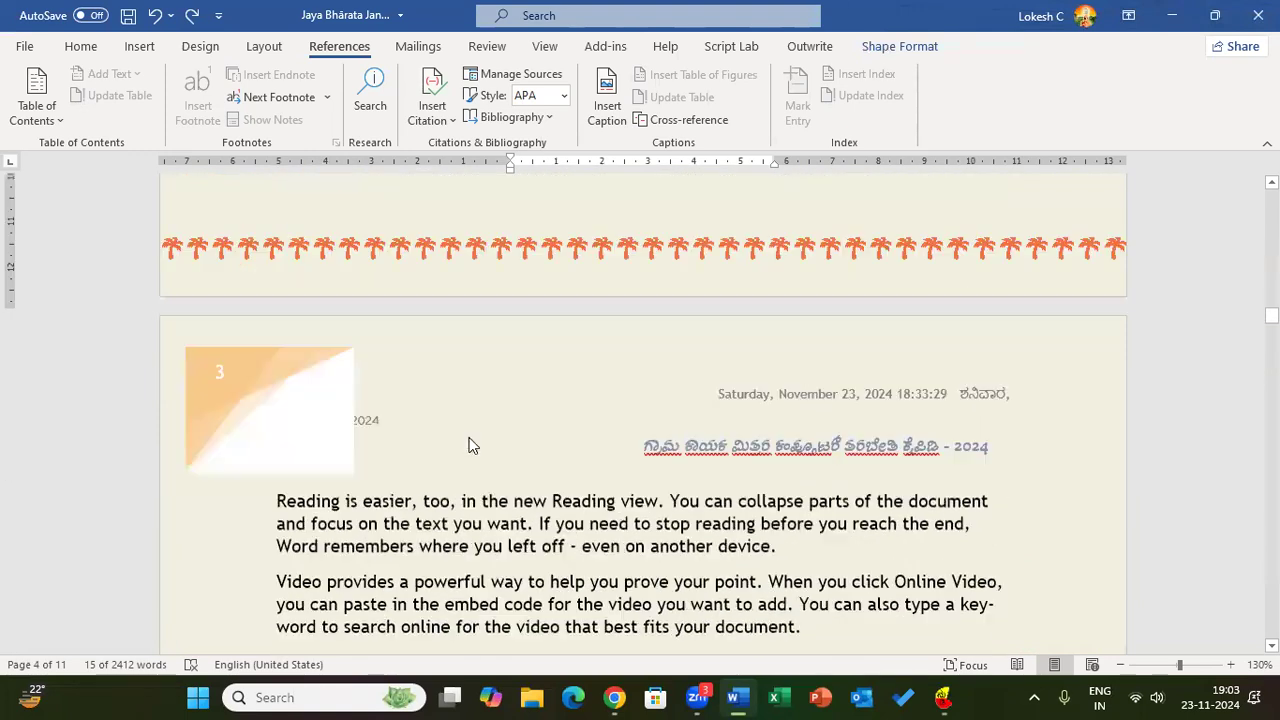
Check the districts table under the Geographic distribution heading and the caption below it.
scroll(470, 437, "up", 18)
scroll(470, 437, "up", 4)
scroll(470, 437, "down", 1)
left_click(438, 468)
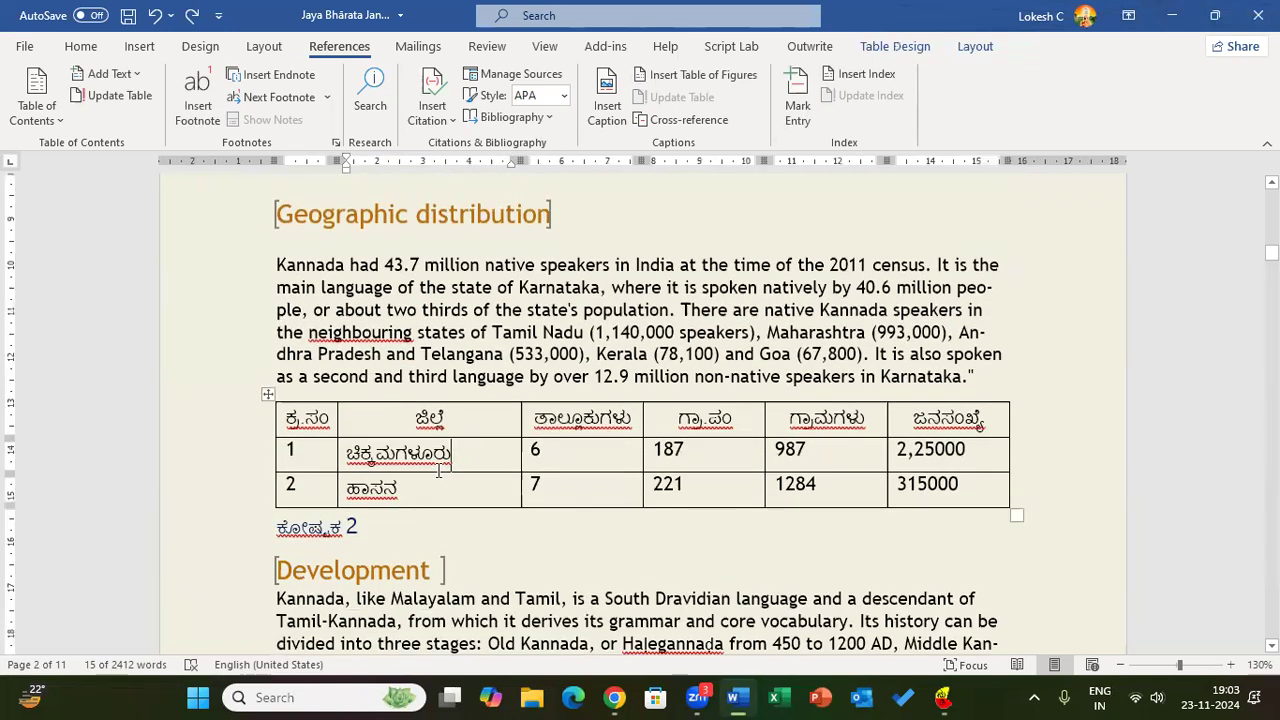
left_click(268, 394)
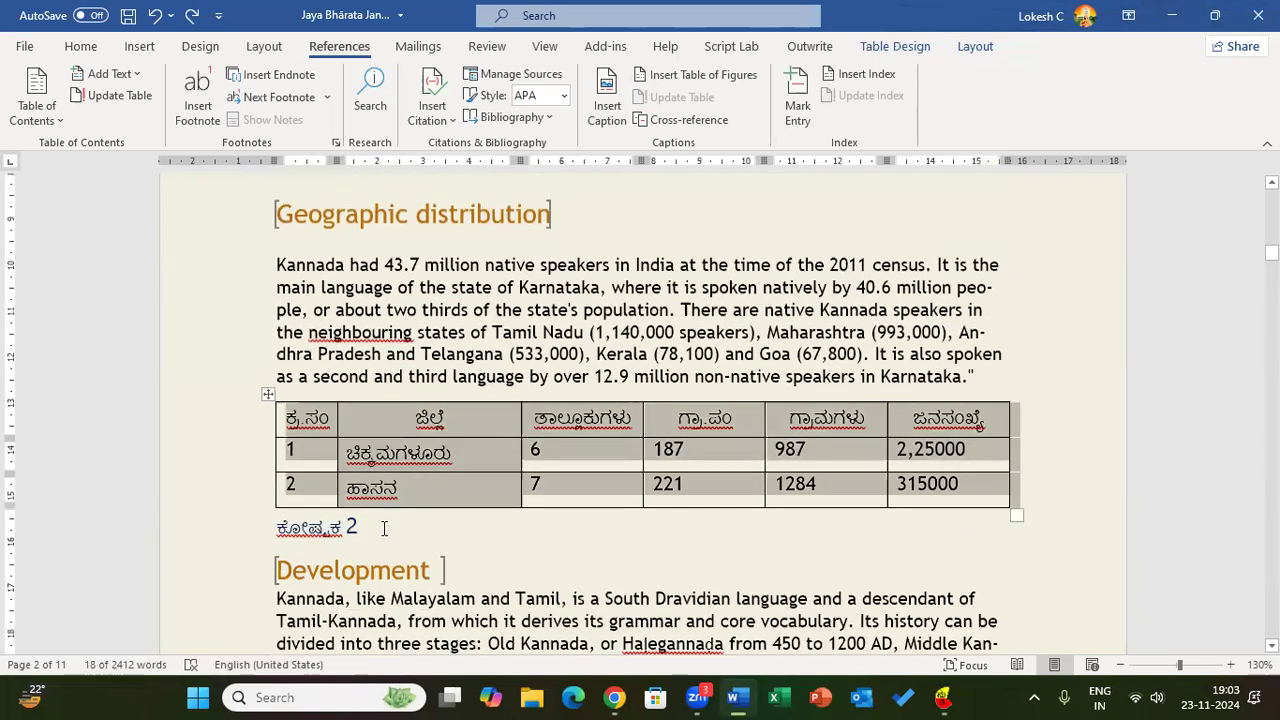
left_click(378, 527)
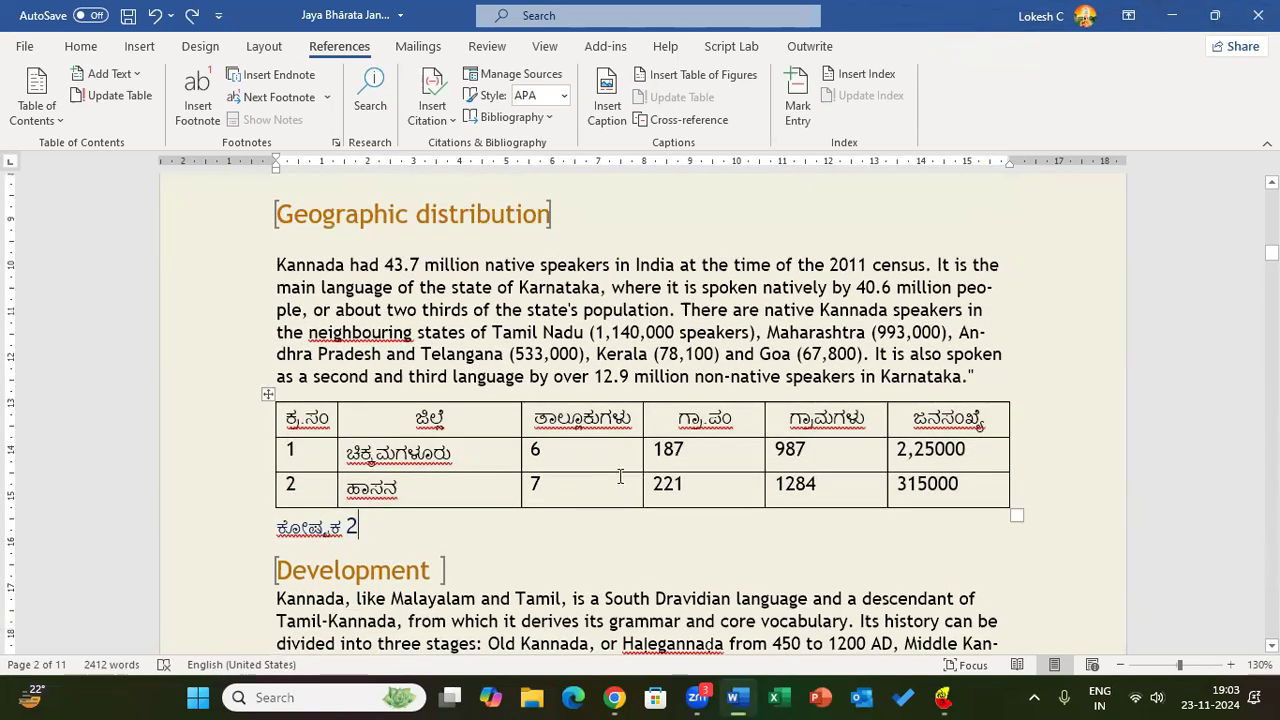
Look over the pages down to the box pyramid picture, and place the cursor on the empty last page.
scroll(620, 477, "down", 20)
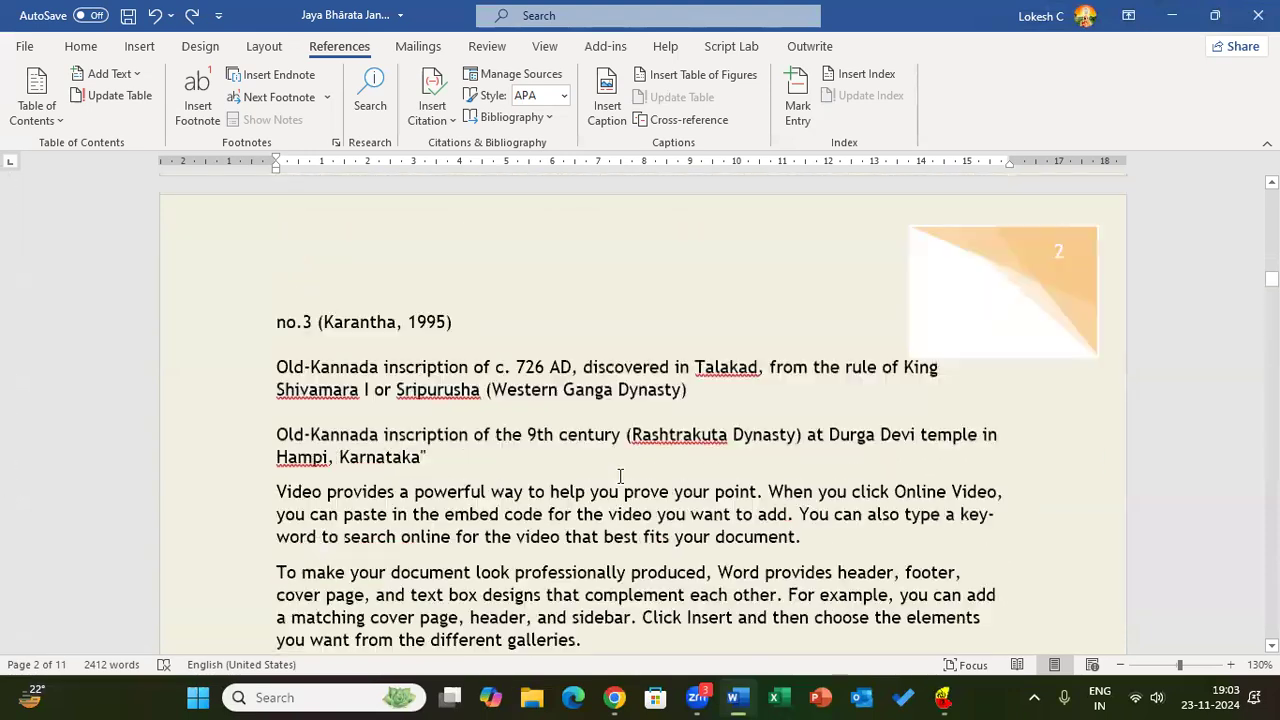
scroll(620, 477, "down", 20)
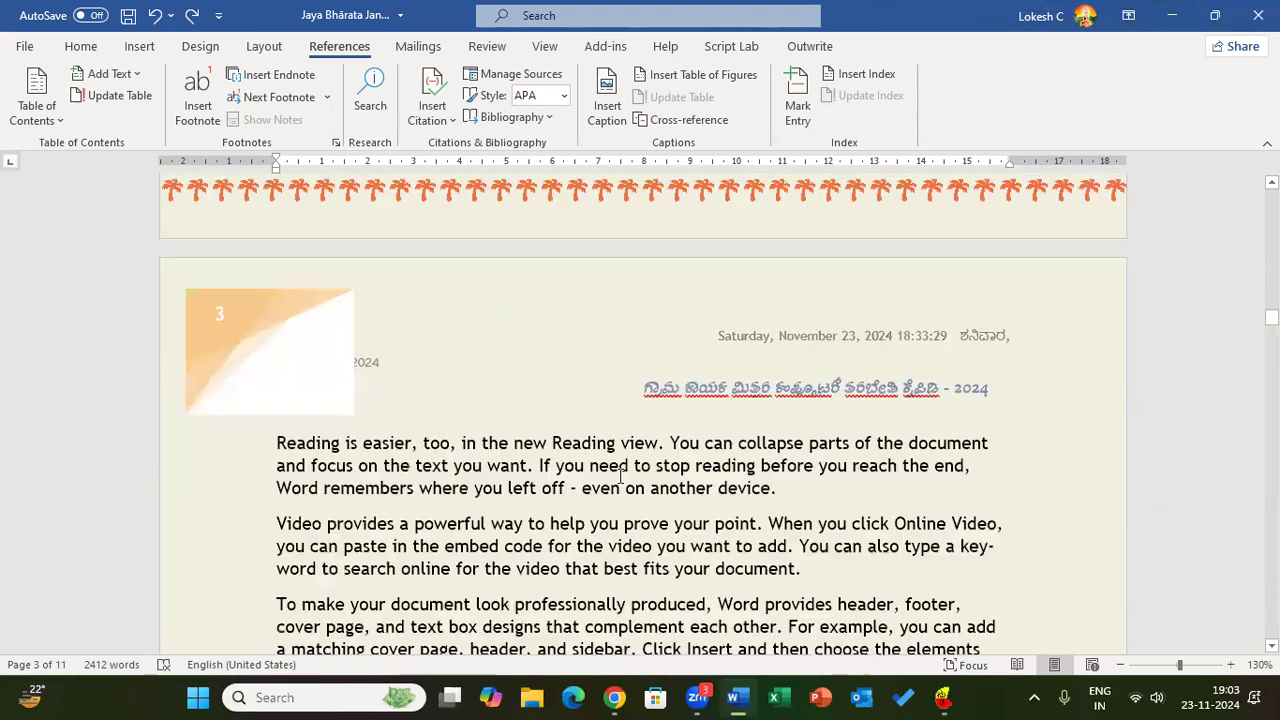
scroll(620, 485, "down", 20)
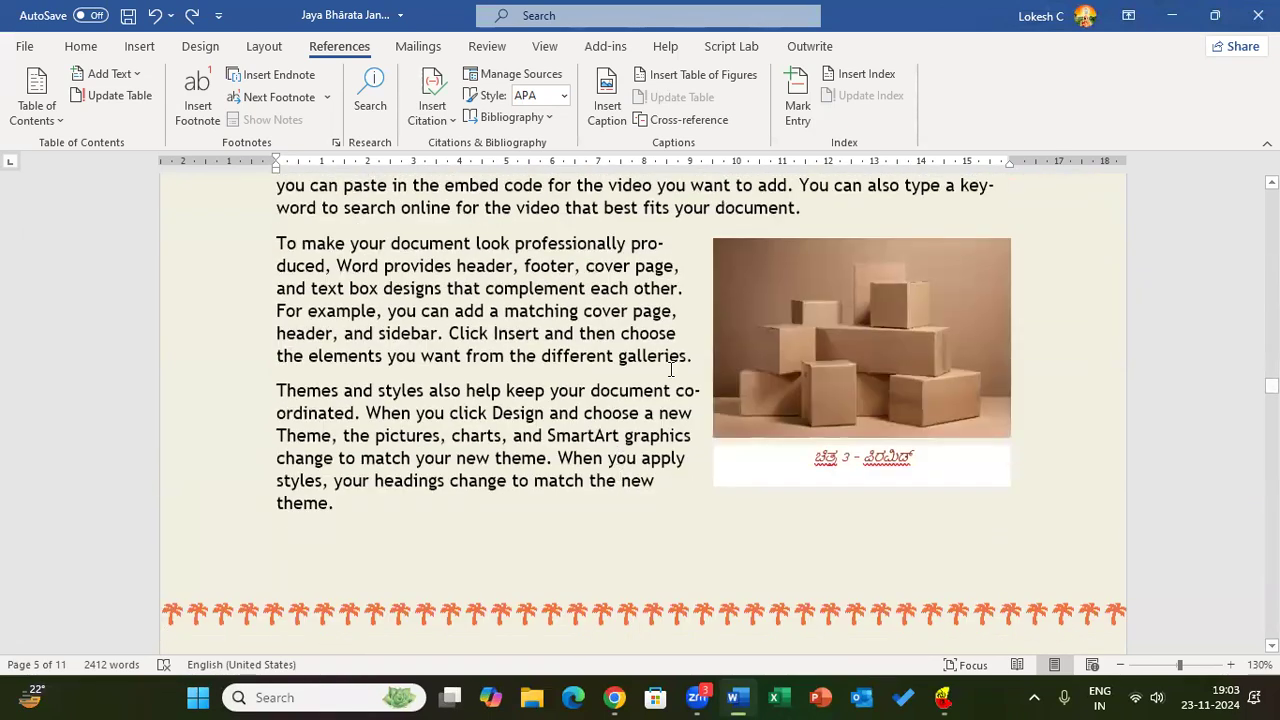
left_click(692, 76)
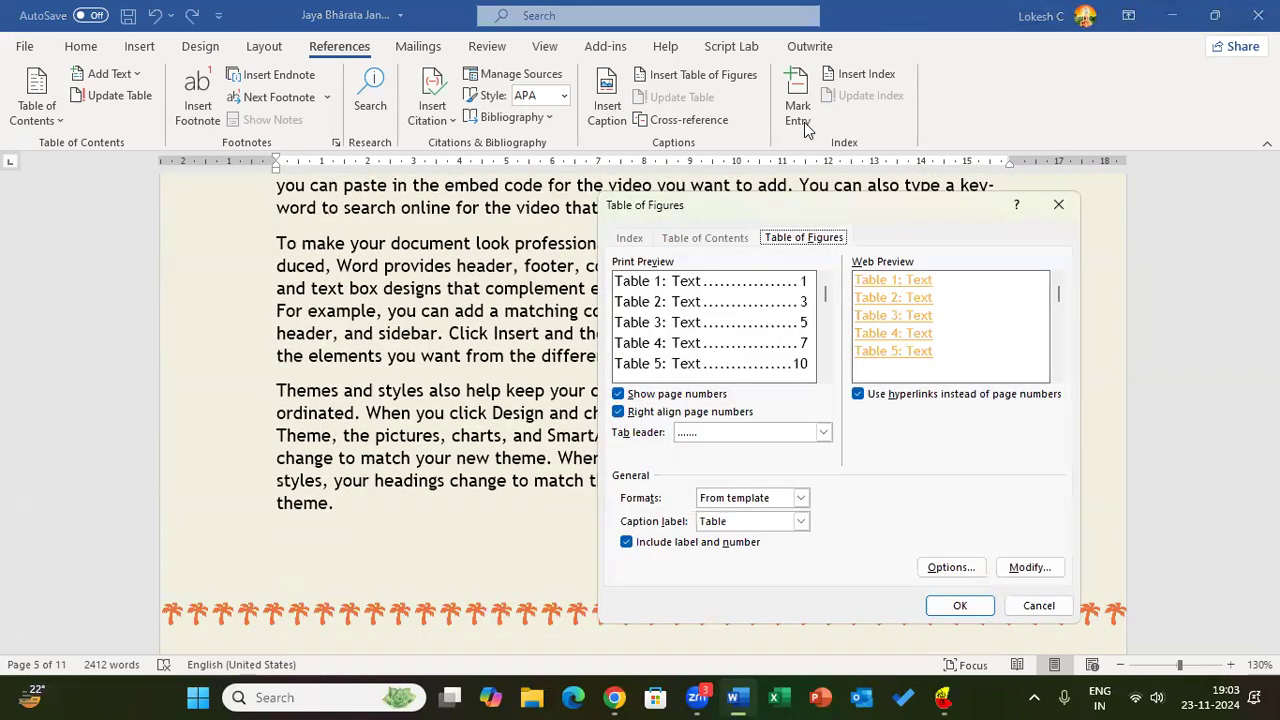
key("Escape")
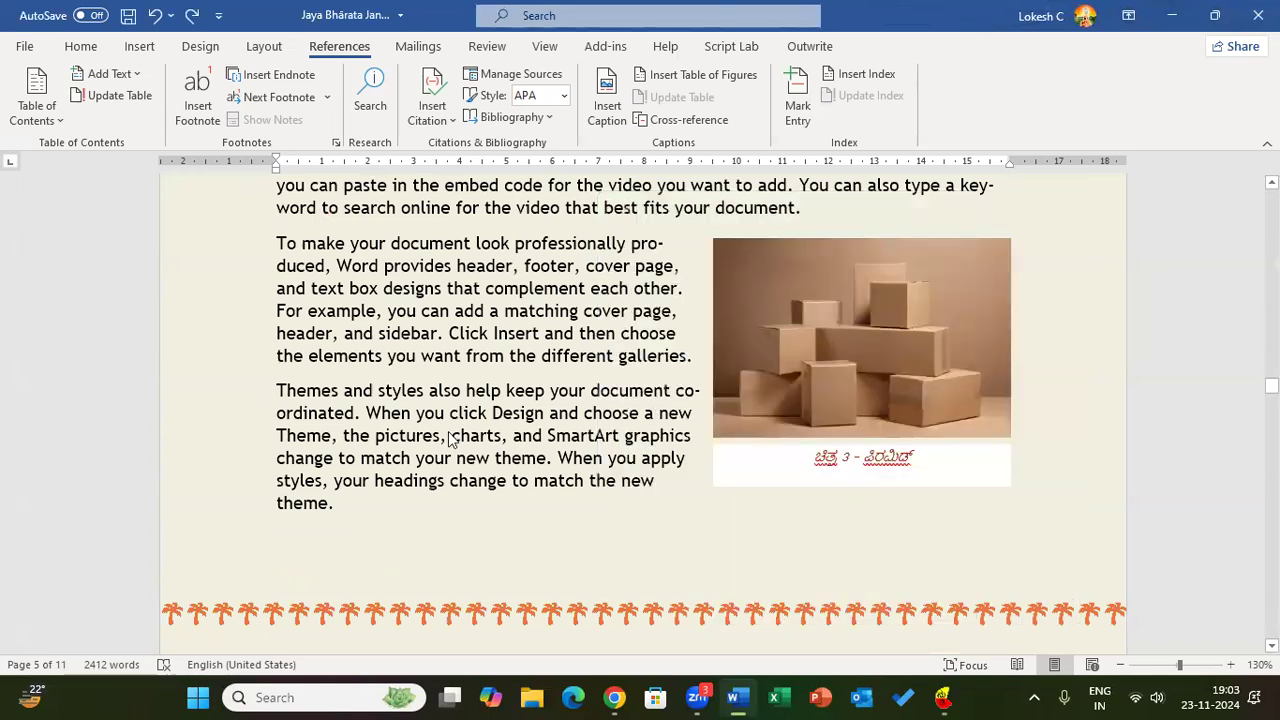
key("ctrl+End")
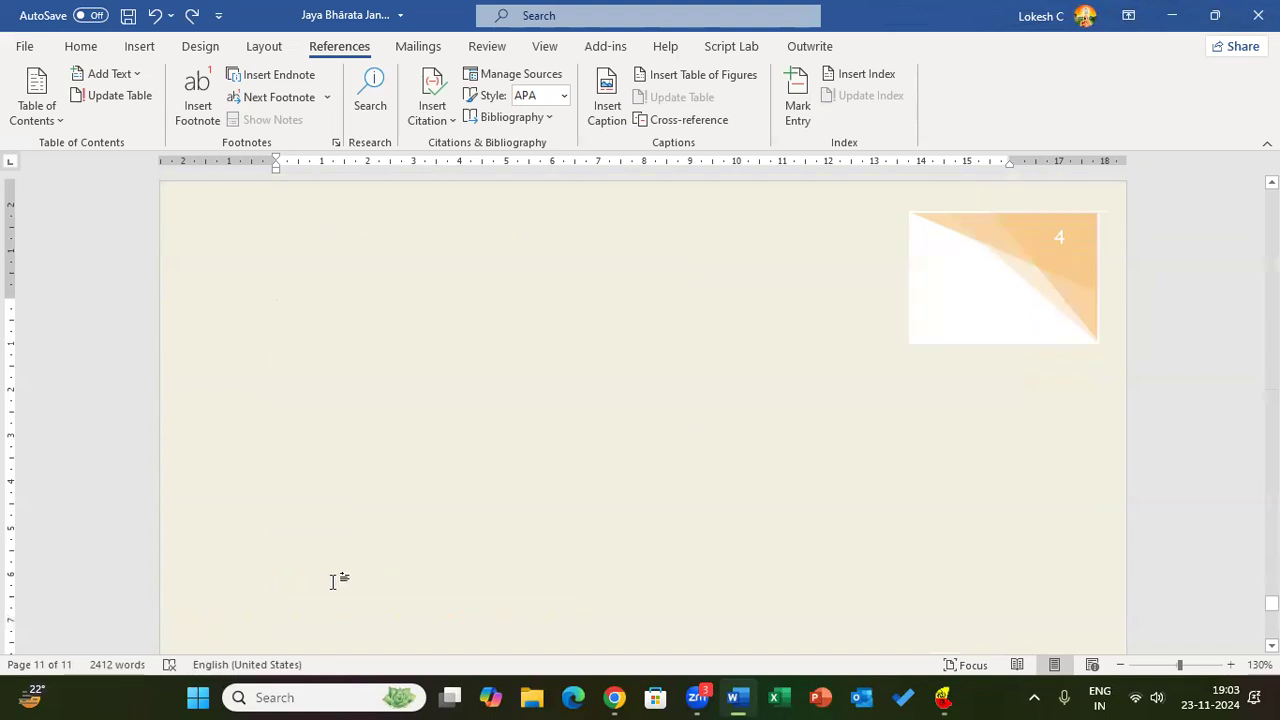
scroll(334, 580, "up", 3)
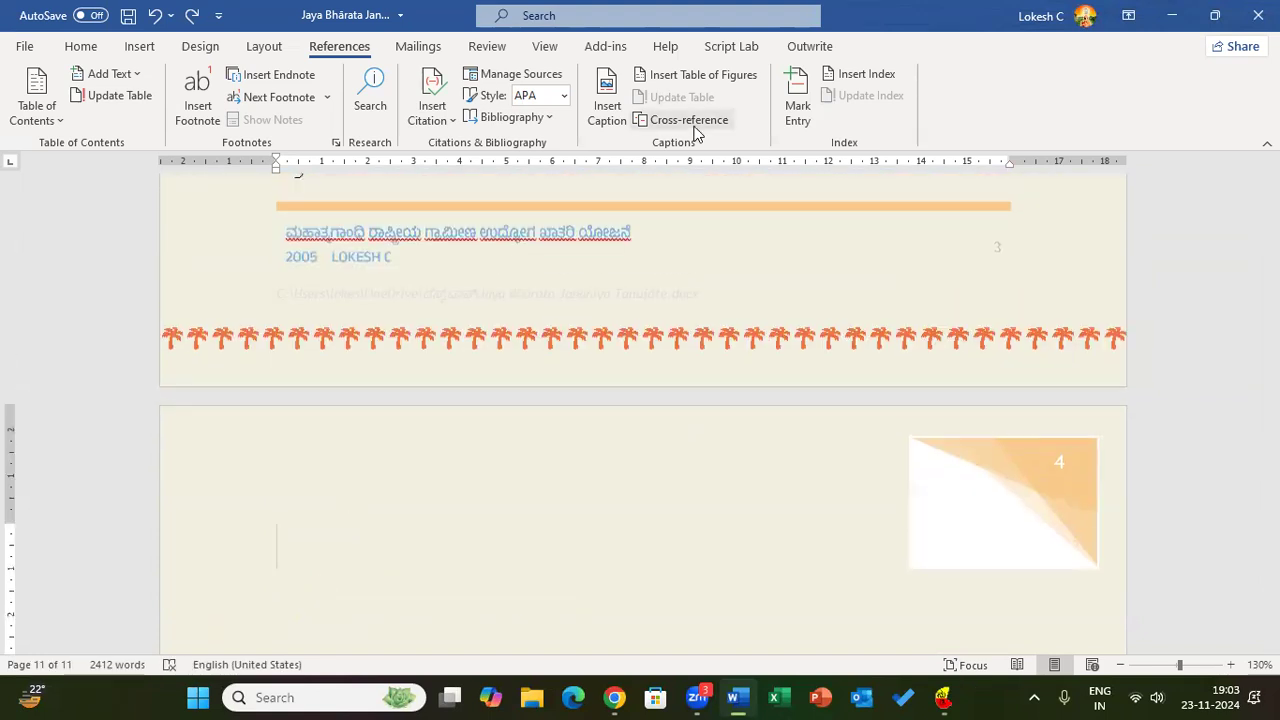
left_click(140, 50)
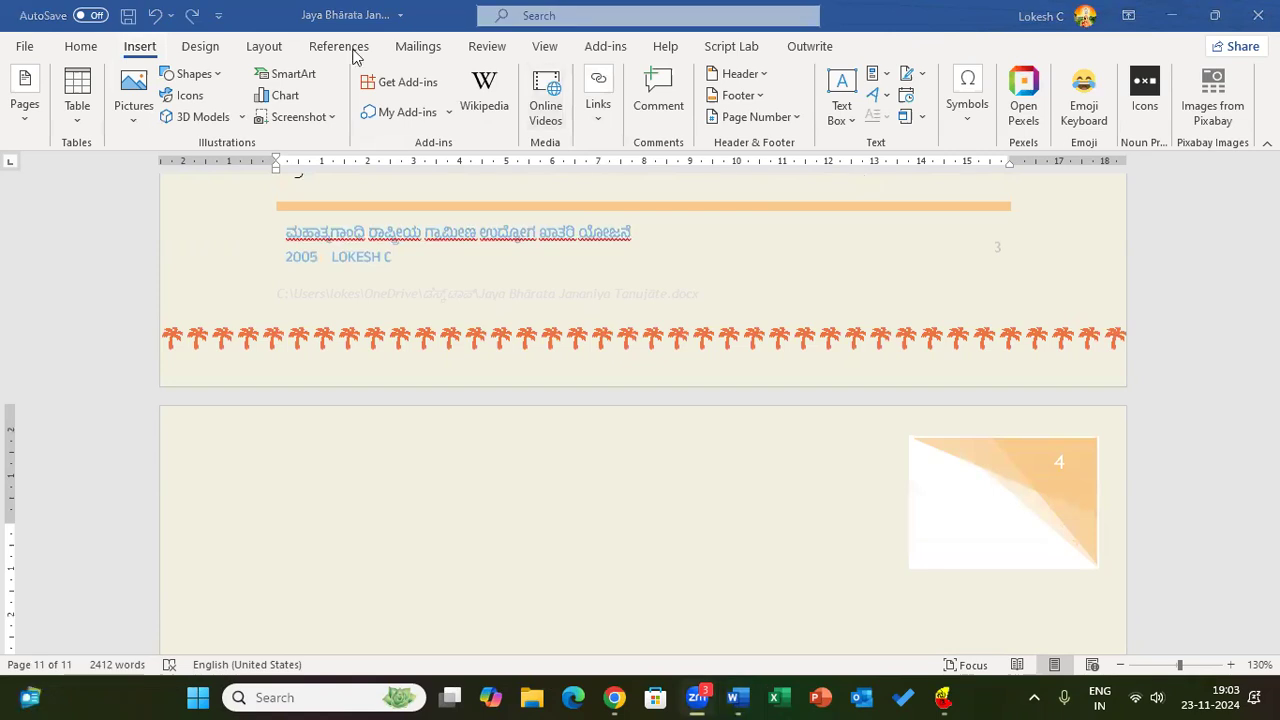
left_click(83, 50)
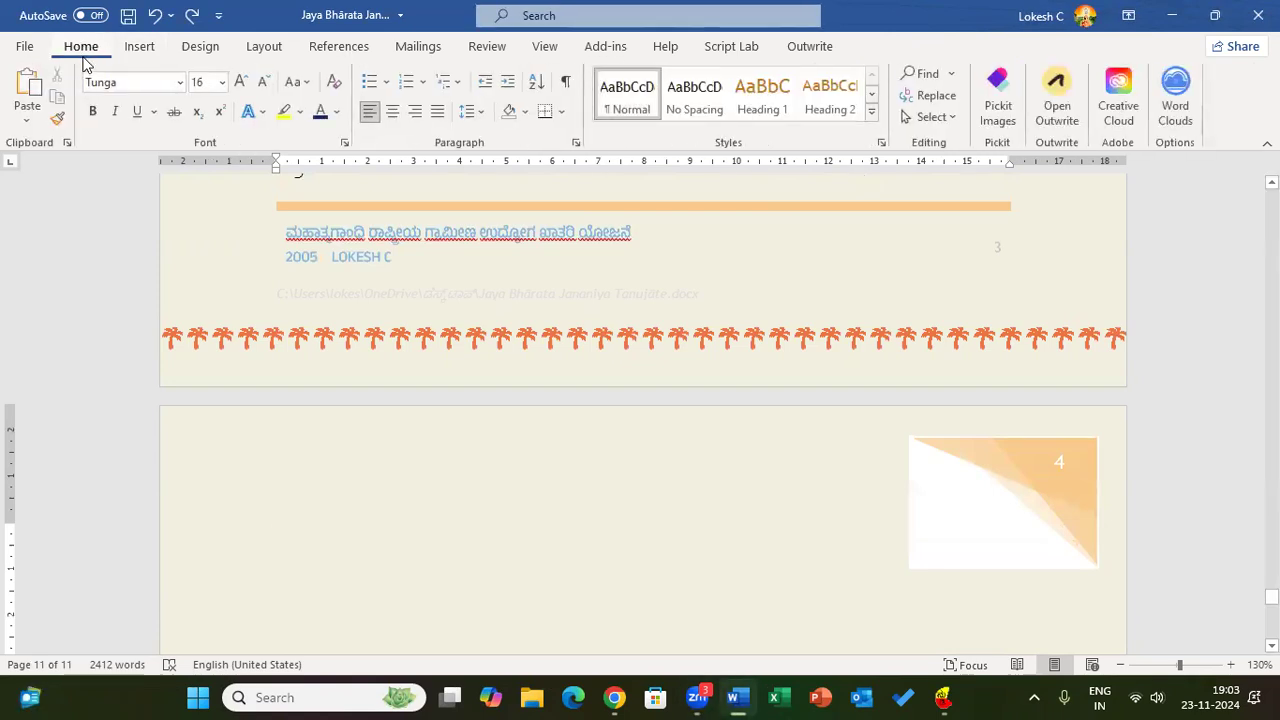
left_click(140, 47)
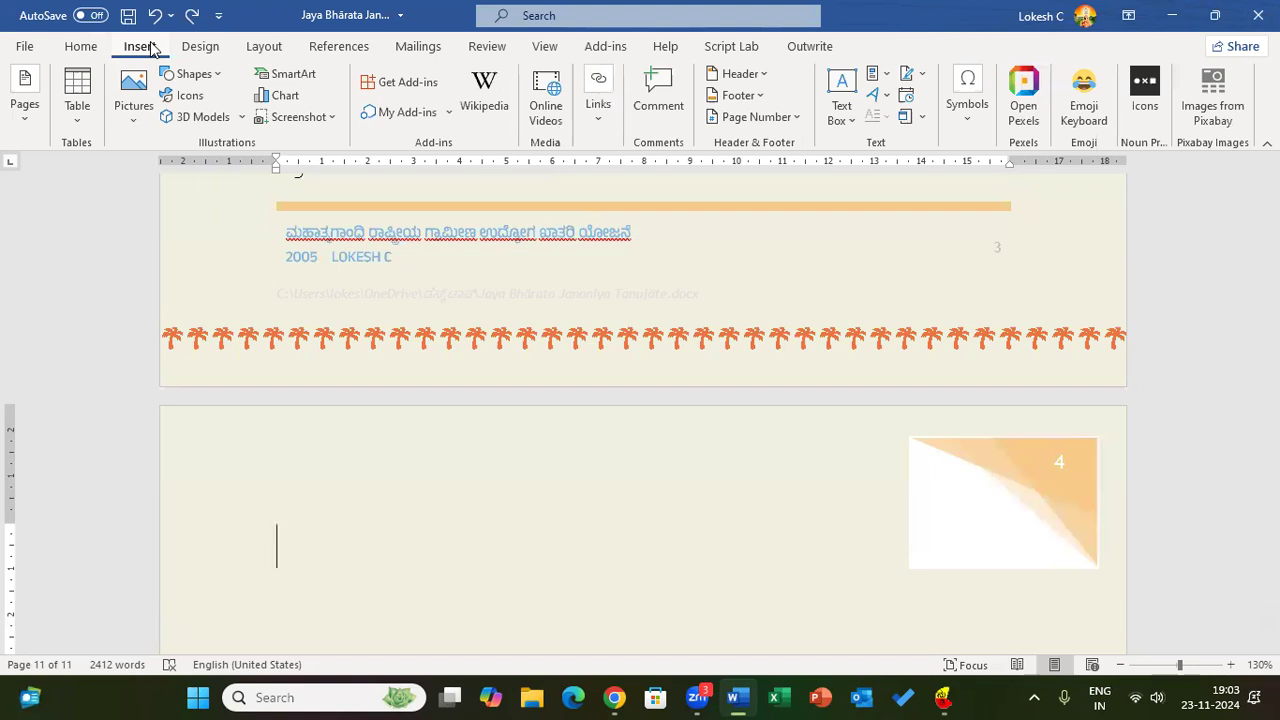
left_click(208, 46)
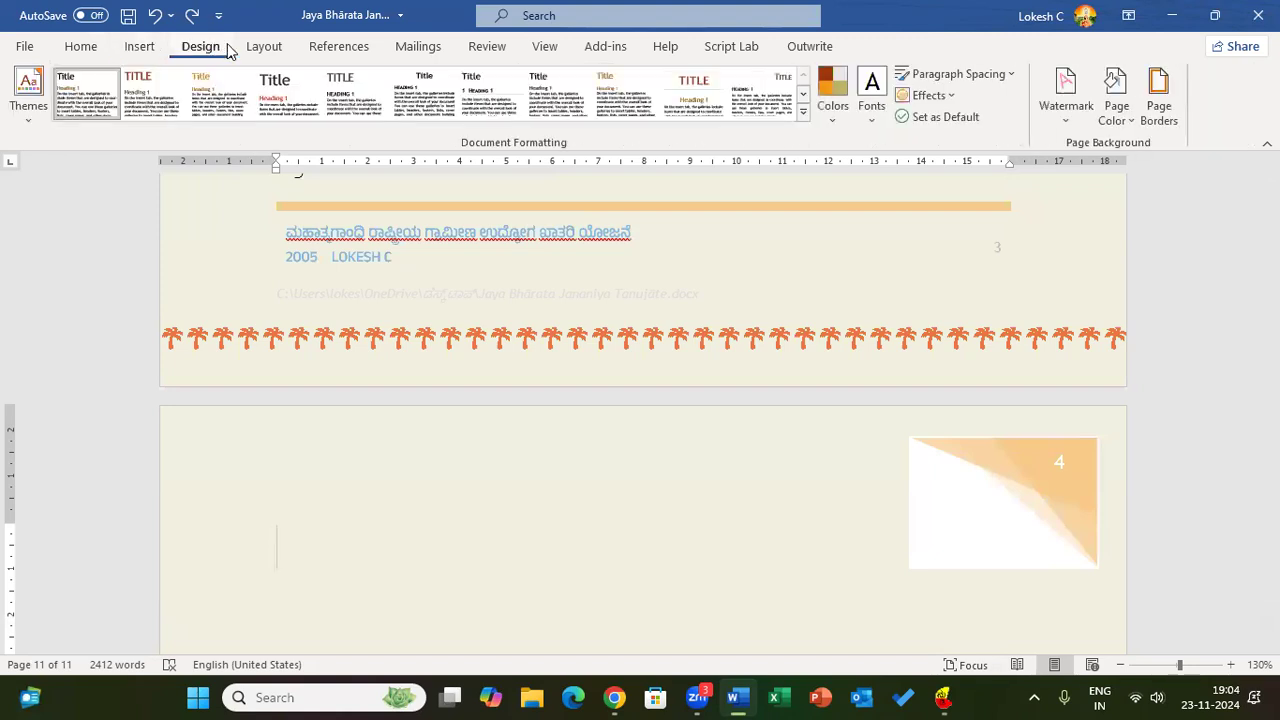
left_click(264, 48)
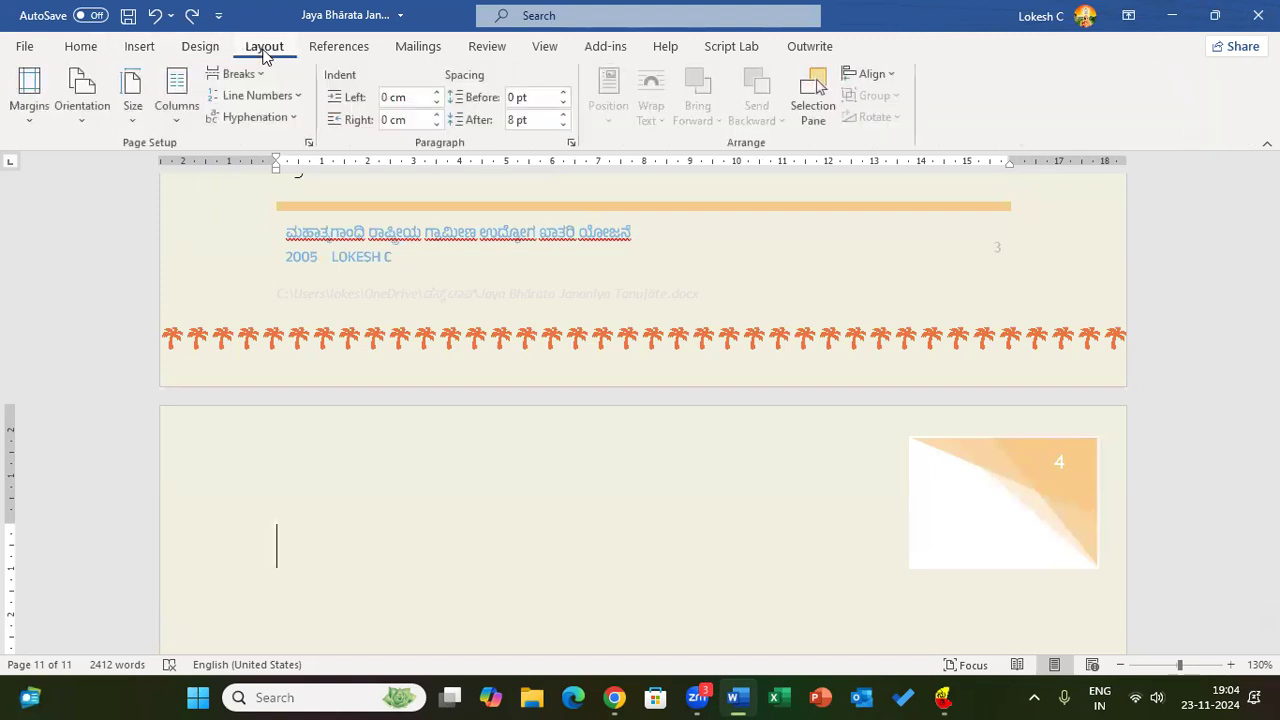
left_click(80, 47)
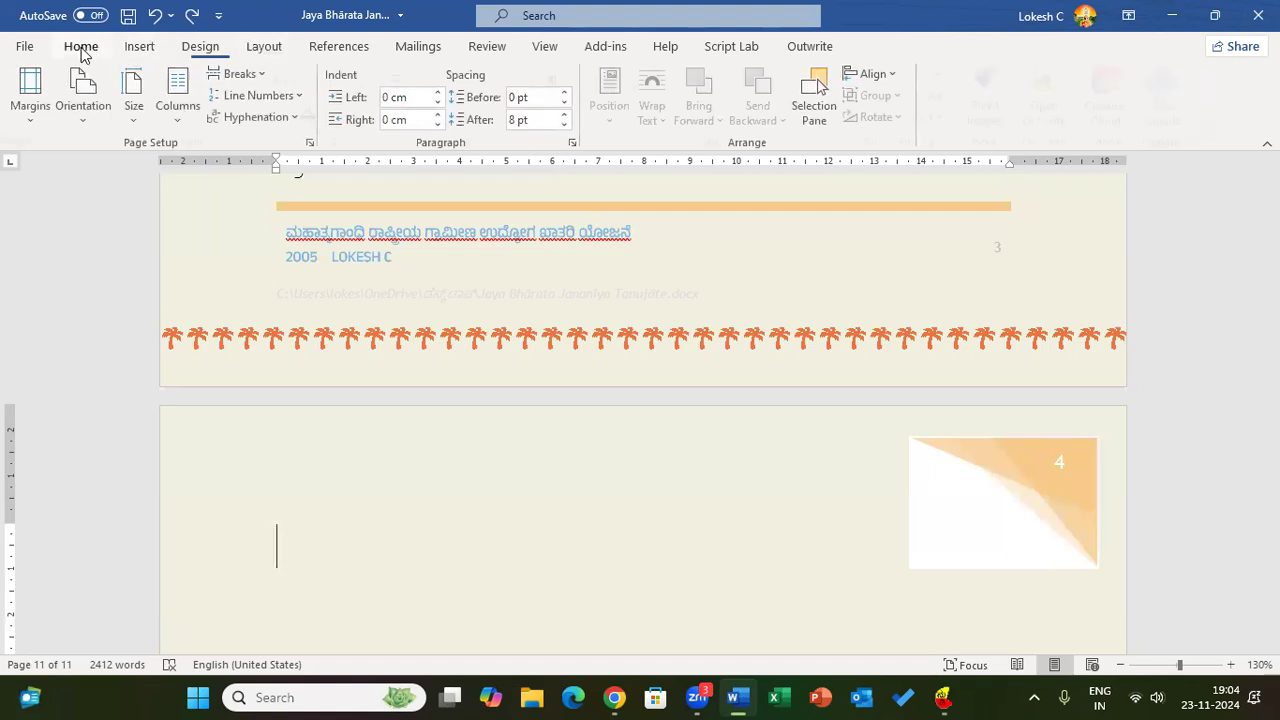
Insert a hyperlinked cross-reference to the heading text of the Standard heading on the last page.
left_click(340, 47)
left_click(673, 120)
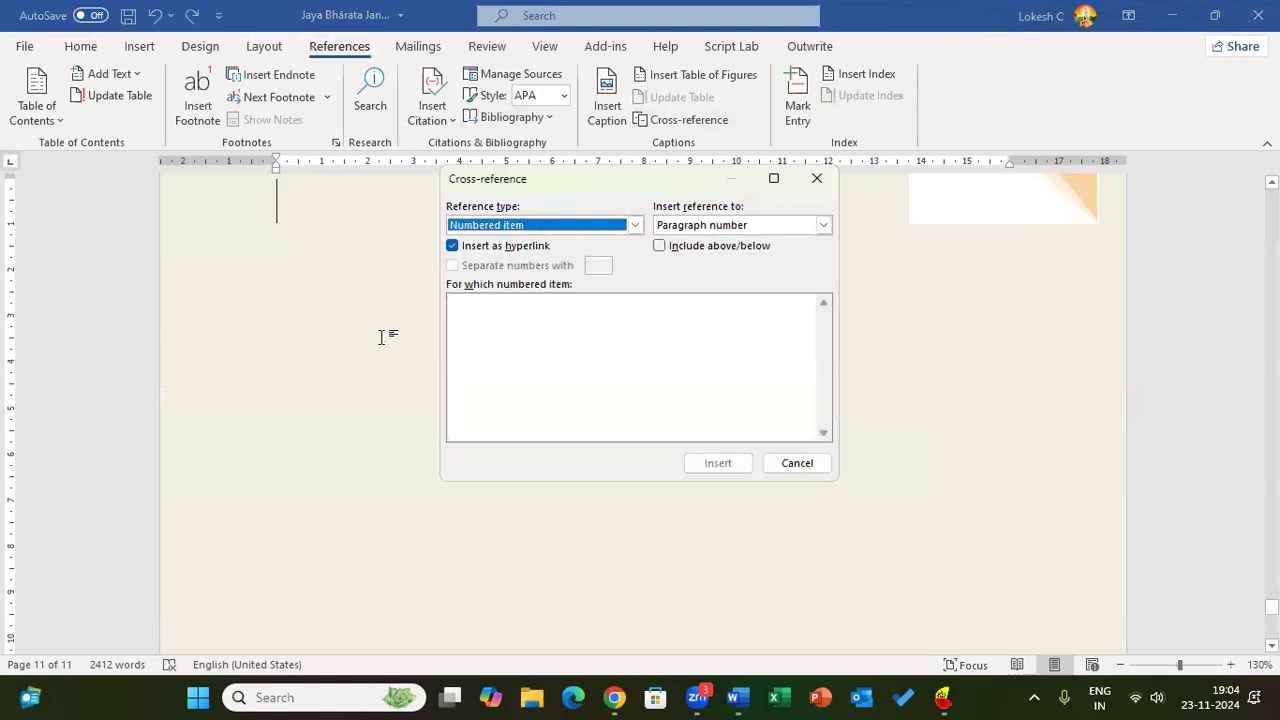
scroll(381, 337, "up", 3)
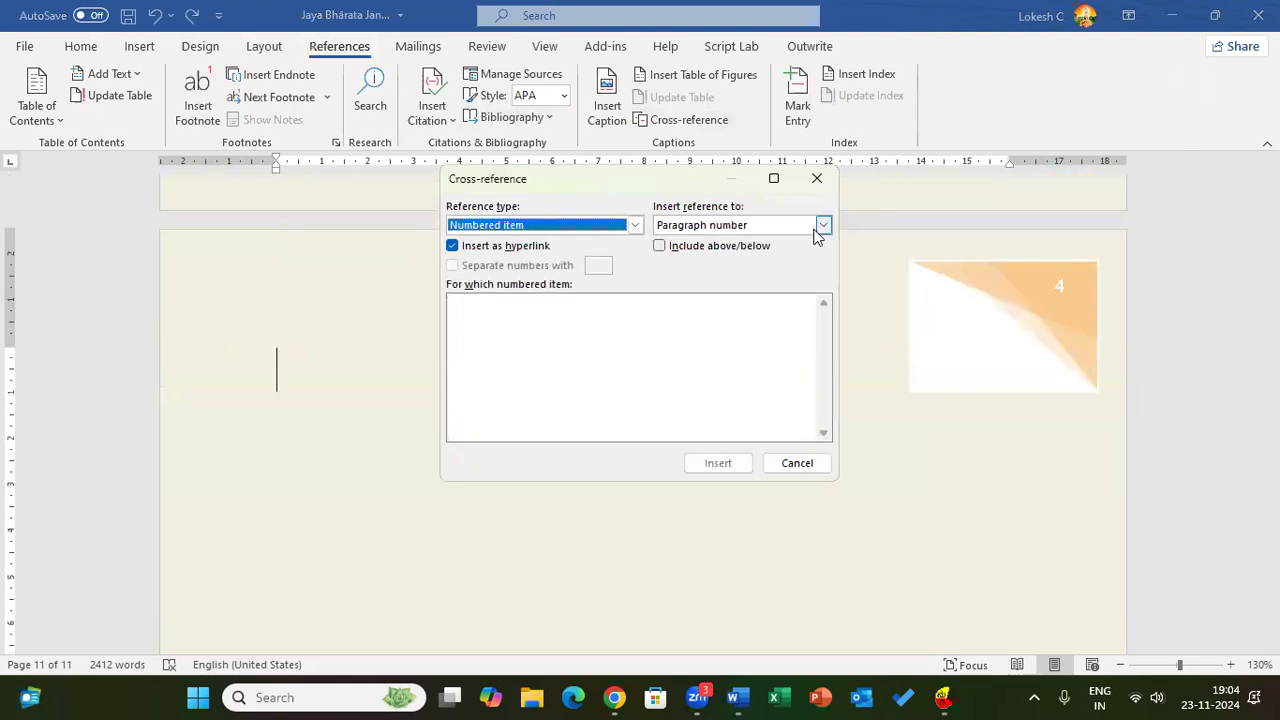
left_click(634, 229)
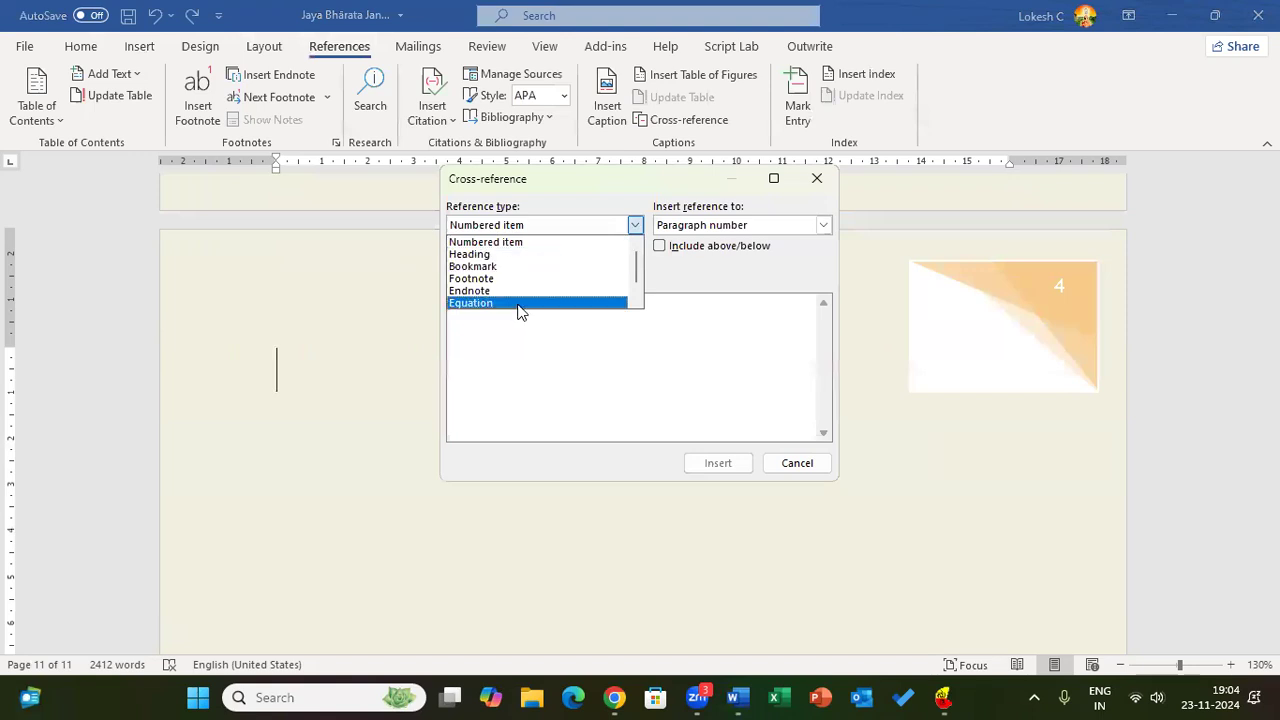
left_click(493, 256)
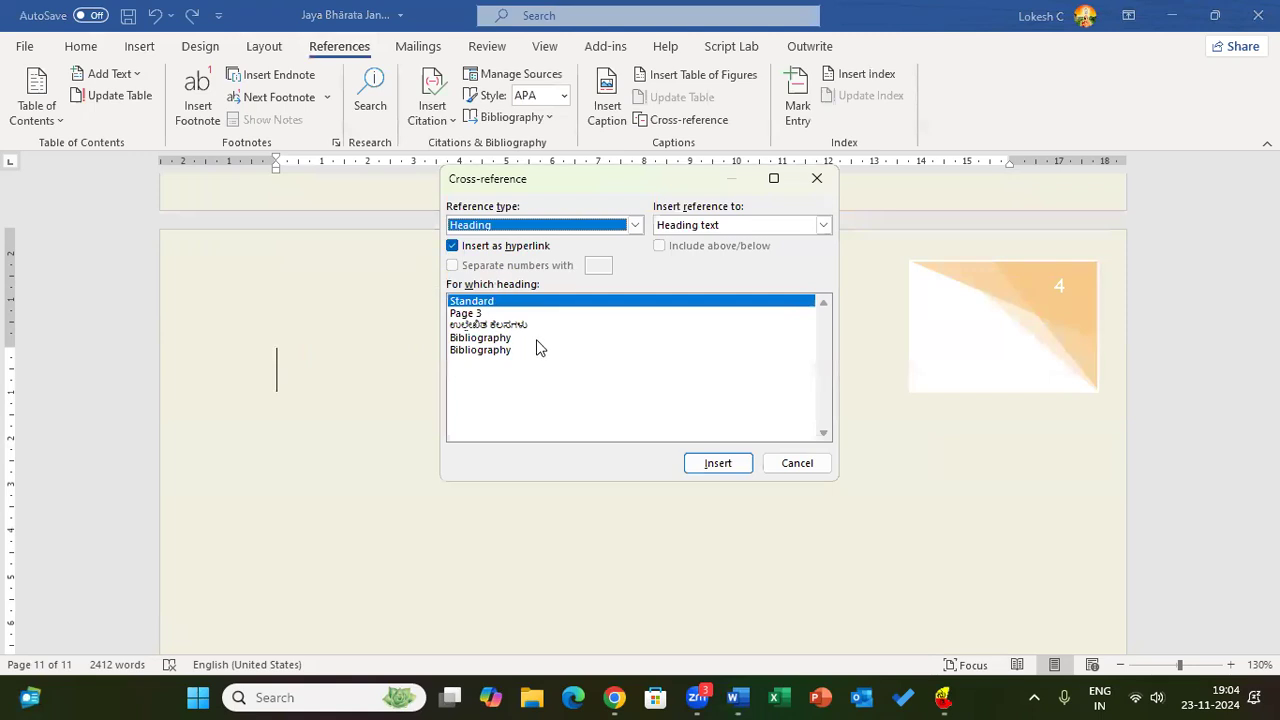
scroll(339, 316, "up", 10)
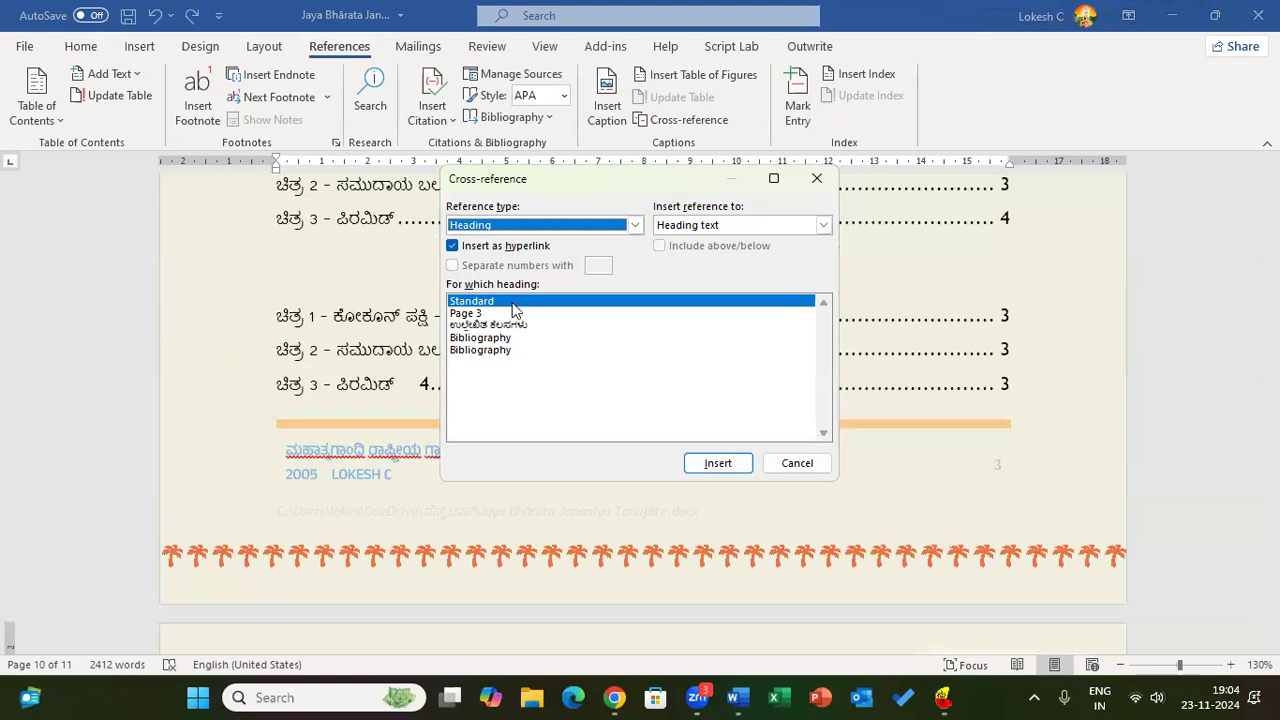
scroll(390, 452, "down", 3)
left_click(386, 450)
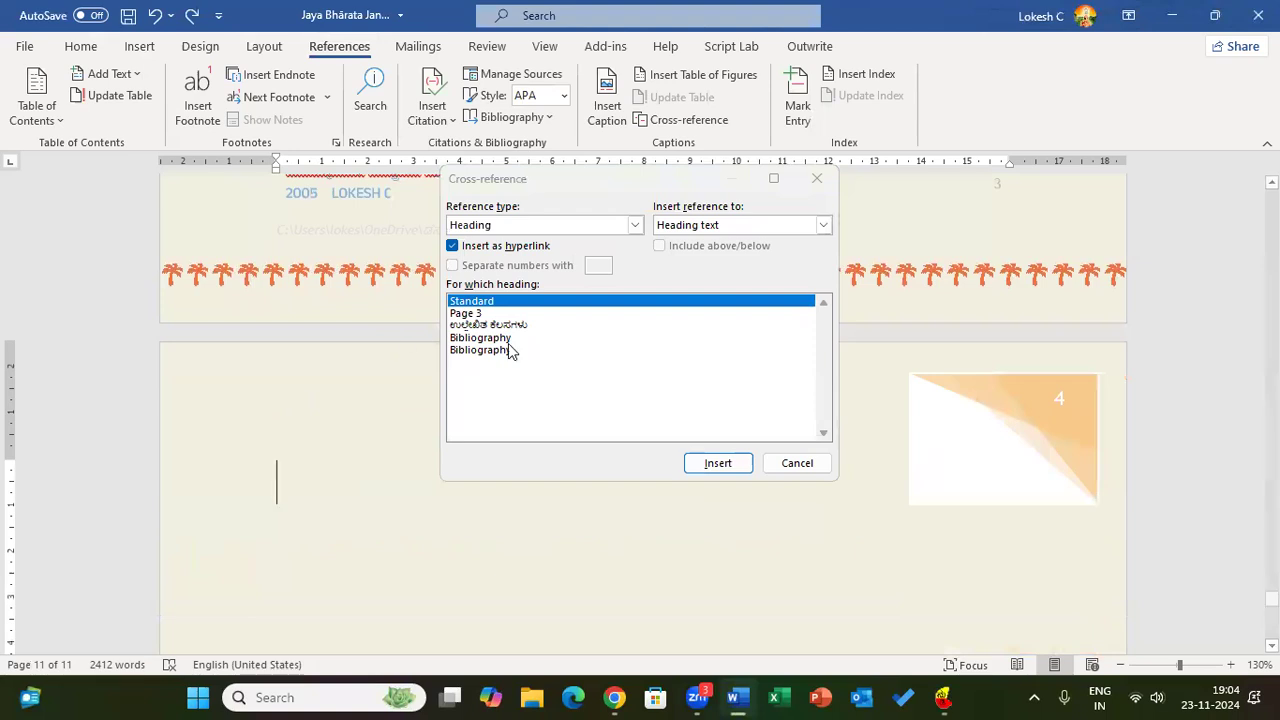
left_click(697, 467)
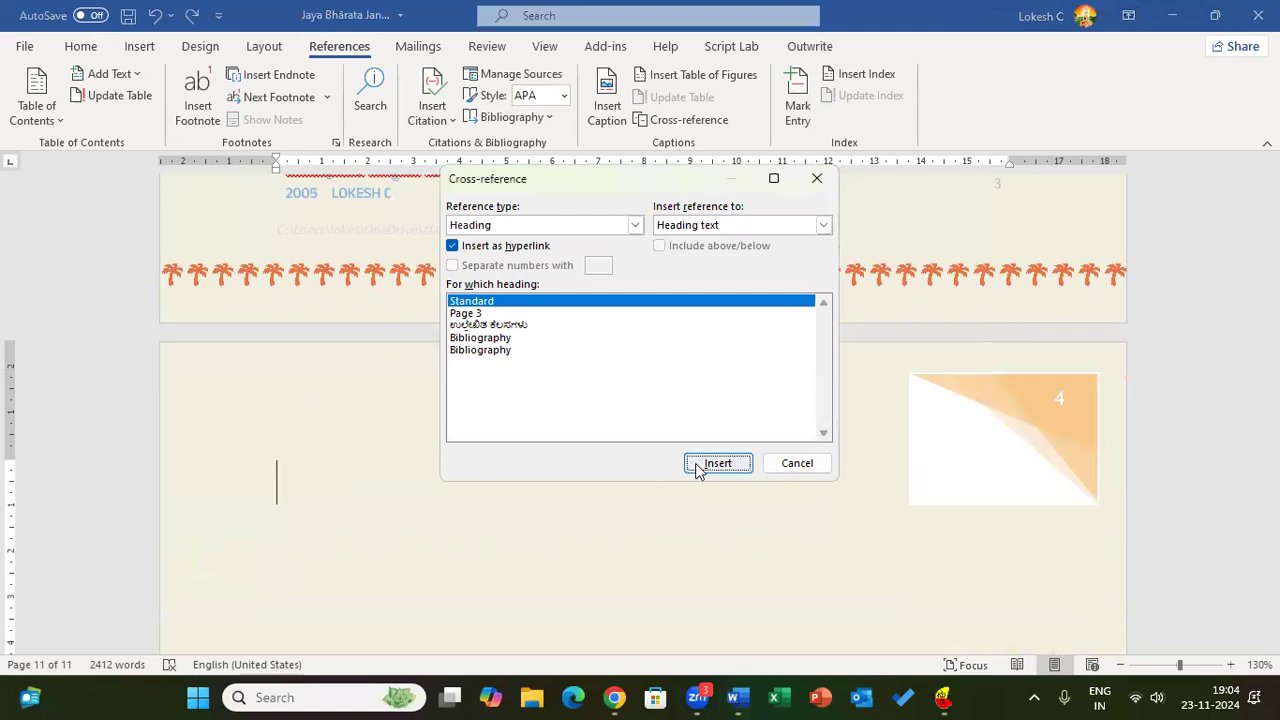
left_click(697, 467)
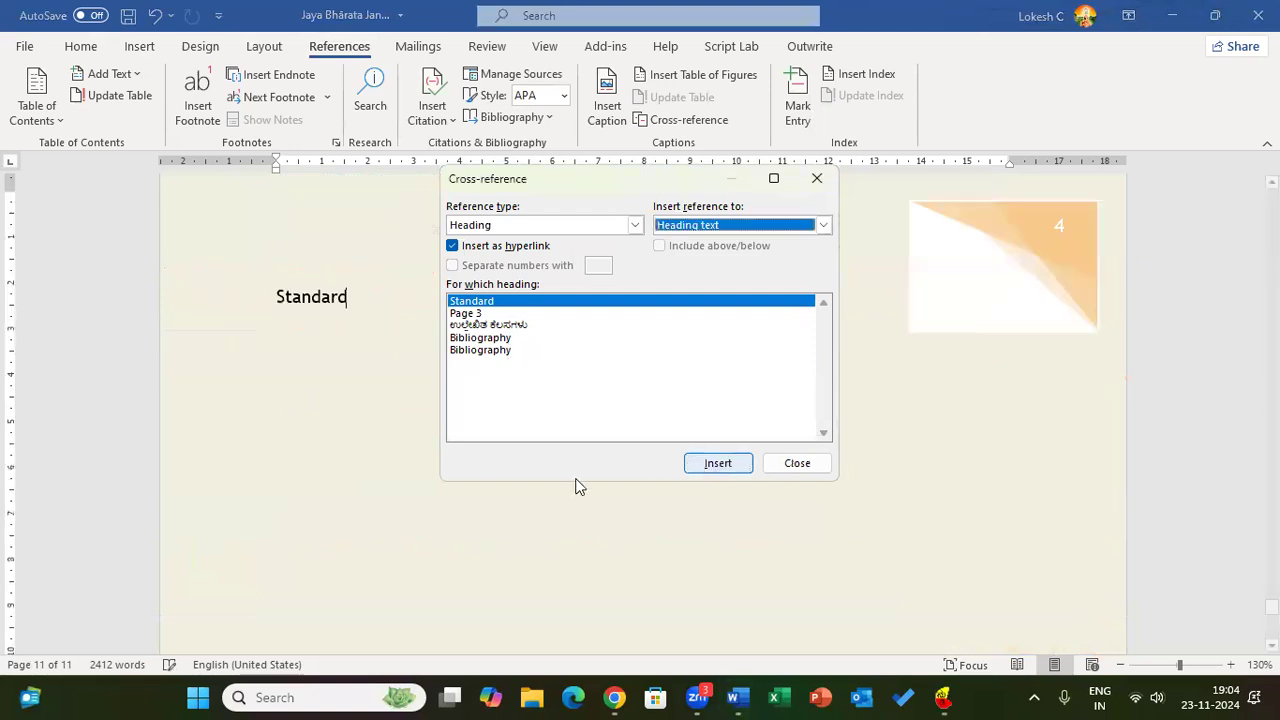
Insert a cross-reference to the Page 3 heading on a new line below Standard, and delete the duplicate reference.
left_click(470, 314)
left_click(376, 204)
key("Return")
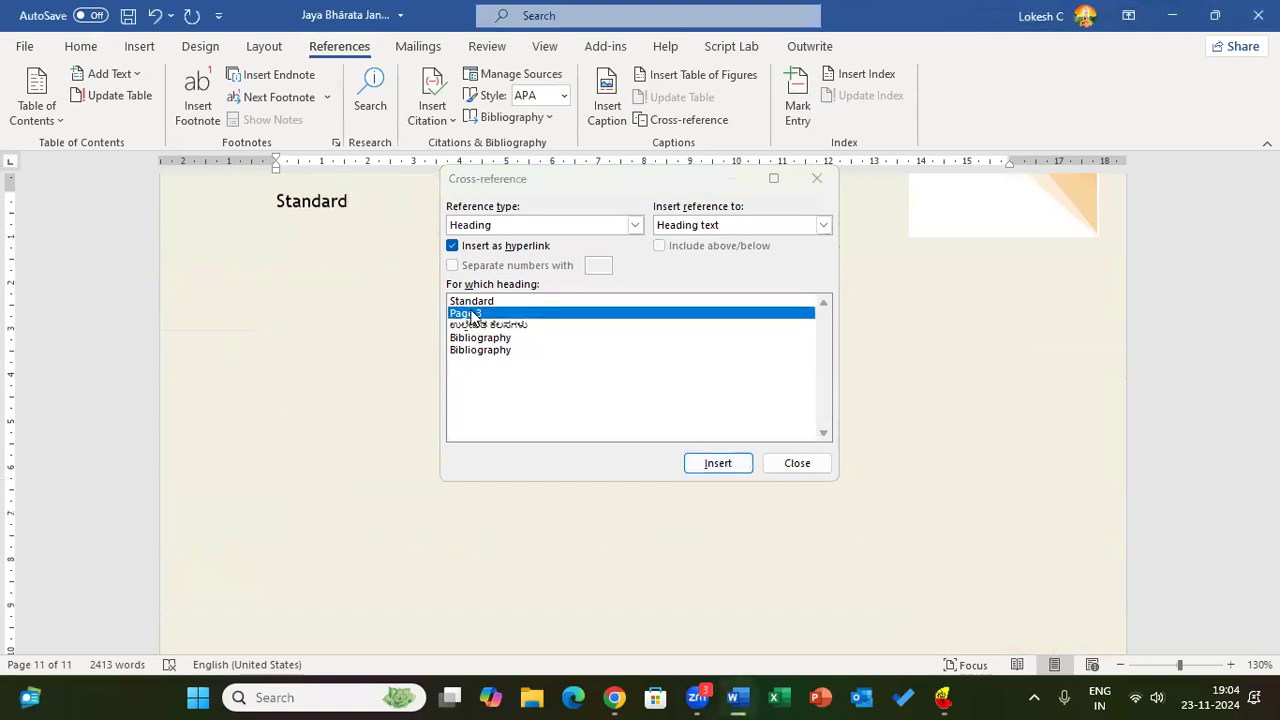
left_click(733, 460)
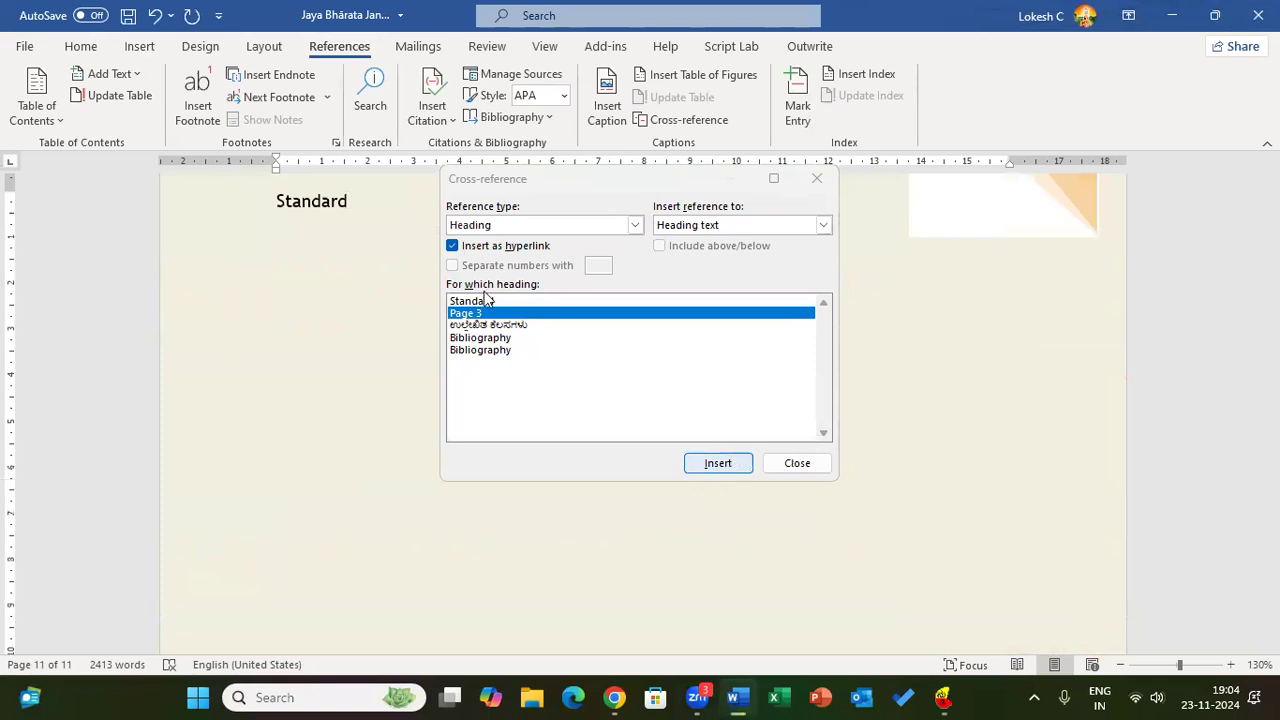
left_click(390, 225)
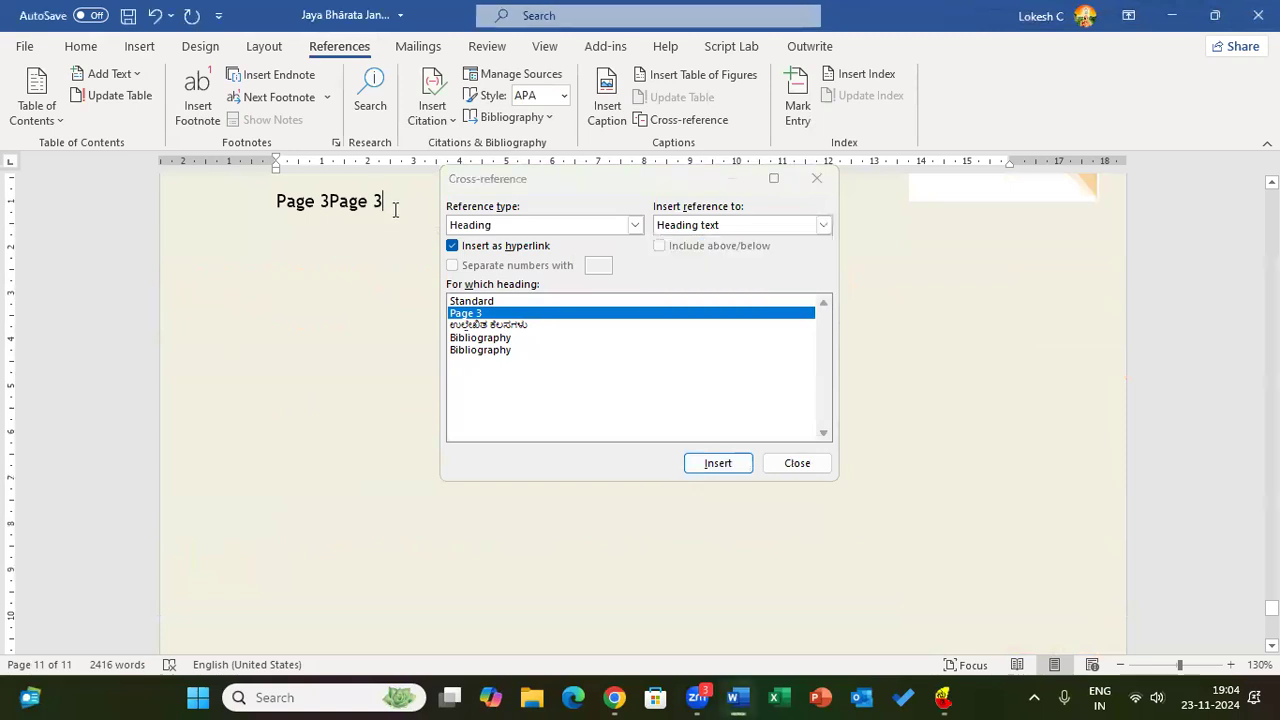
key("BackSpace")
key("BackSpace")
Insert cross-references to the ಉಲ್ಲೇಖಿತ ಕೆಲಸಗಳು heading and the first Bibliography heading, each on its own line below Page 3.
left_click(491, 326)
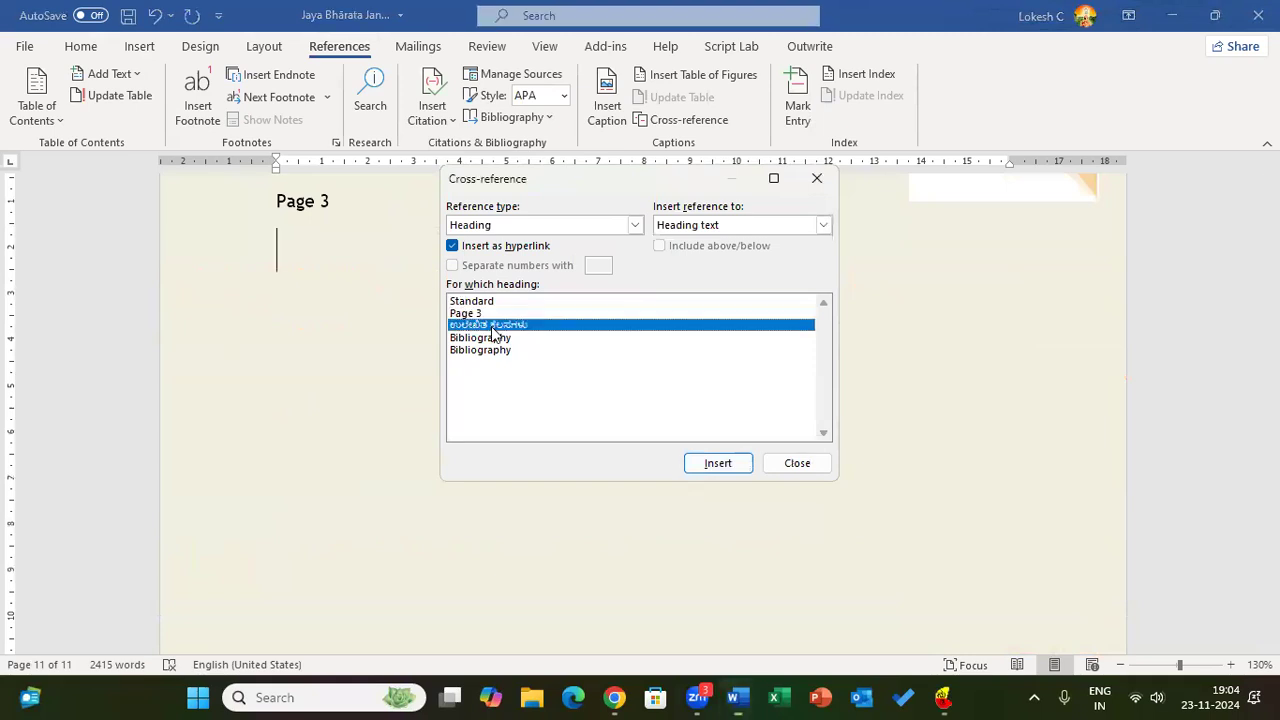
left_click(717, 463)
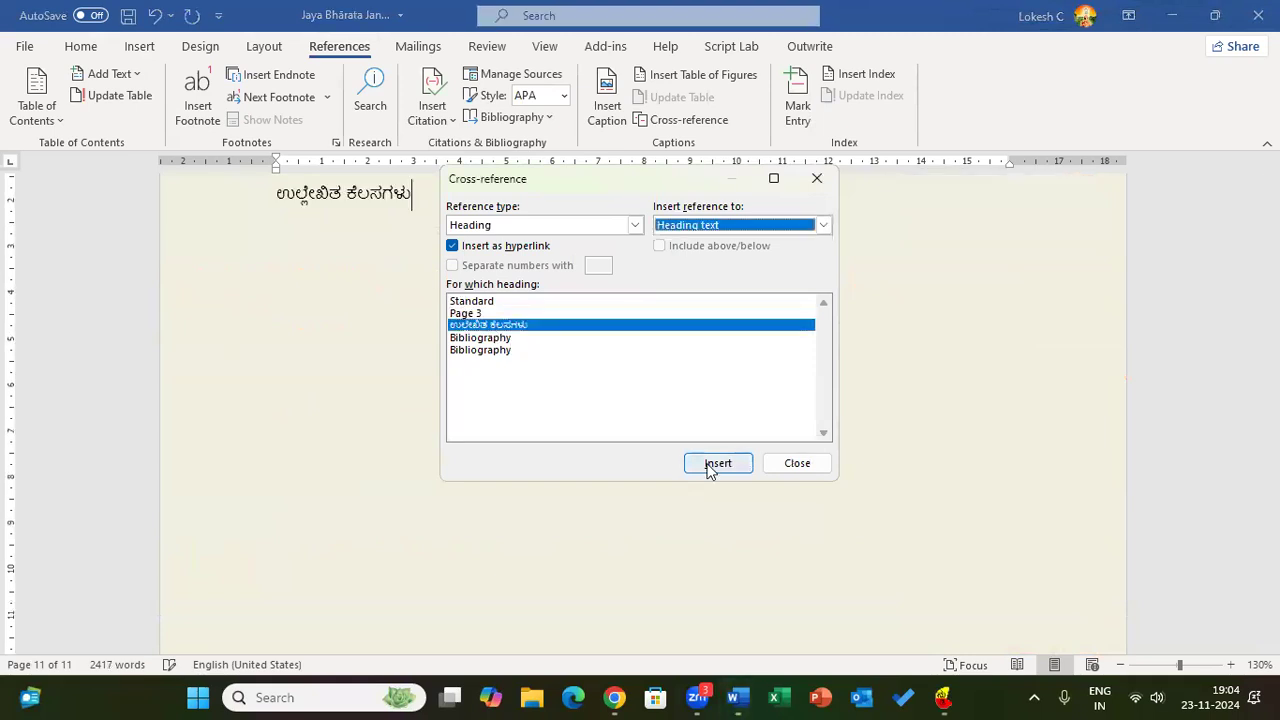
left_click(417, 194)
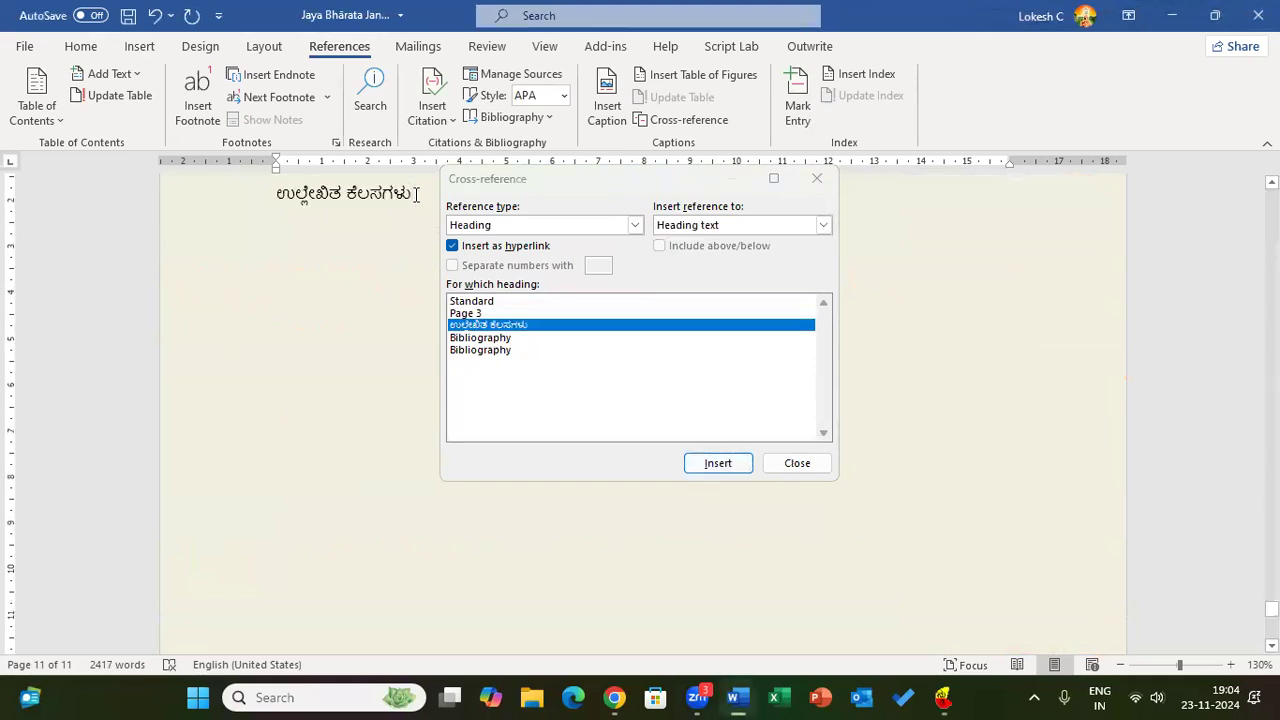
left_click(487, 338)
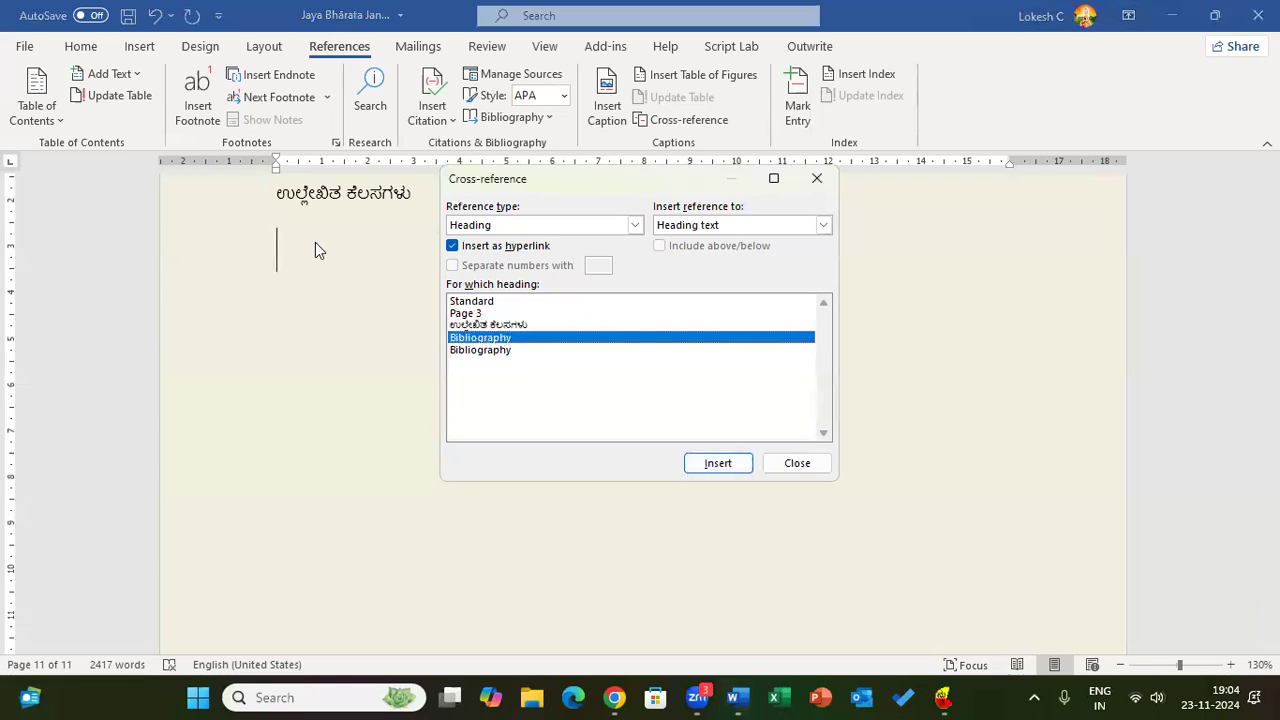
key("Return")
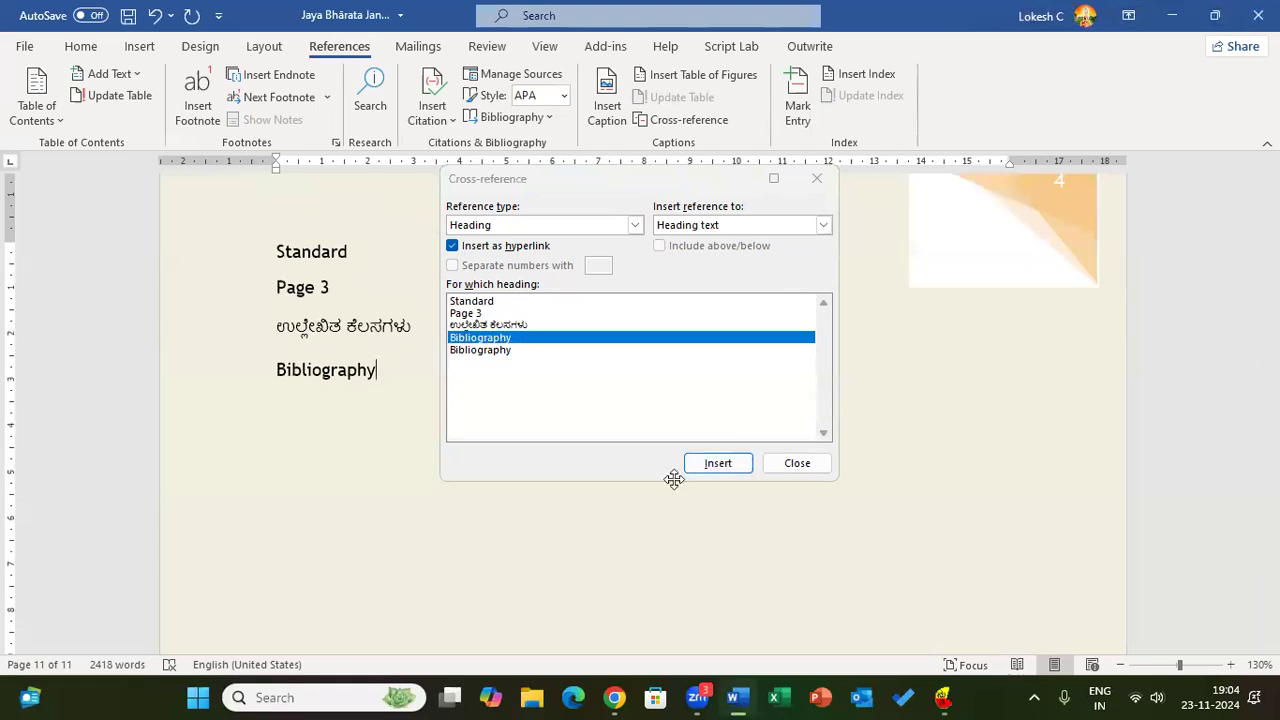
Review the available reference formats and types for the cross-reference, and switch the reference type to Endnote.
left_click(632, 210)
left_click_drag(632, 203, 699, 259)
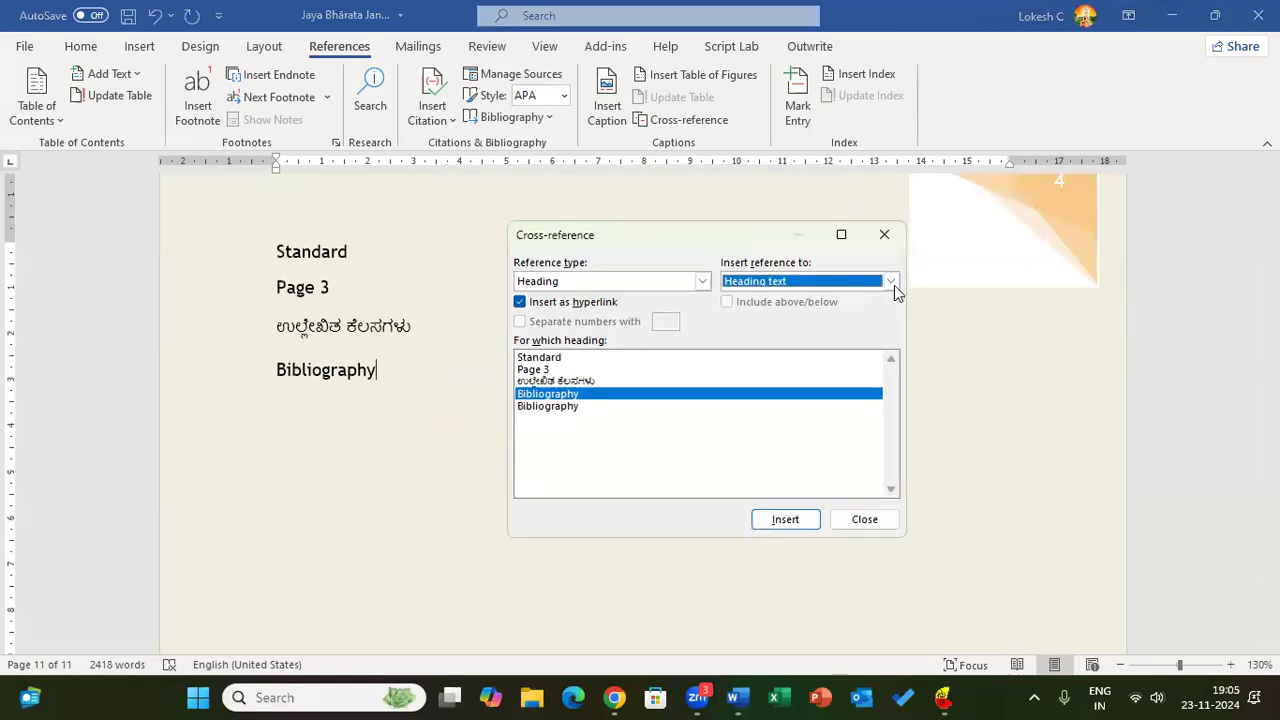
left_click(890, 282)
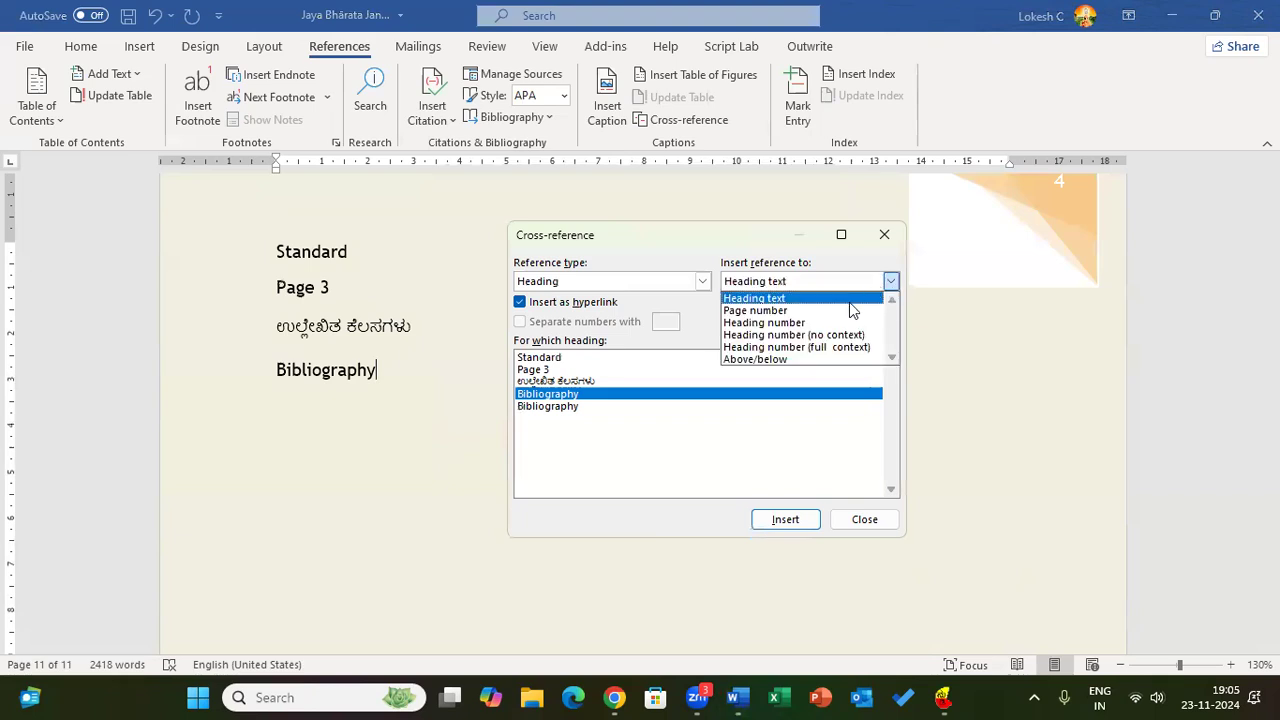
left_click(703, 283)
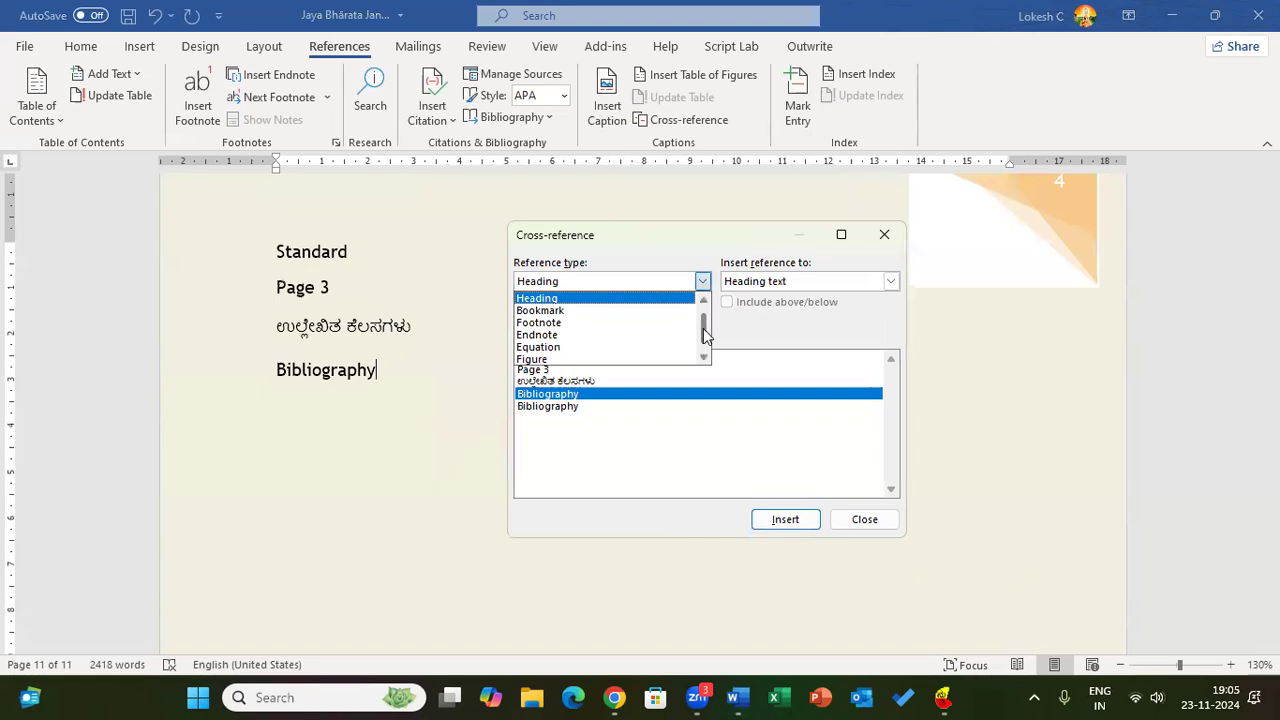
left_click_drag(704, 335, 704, 321)
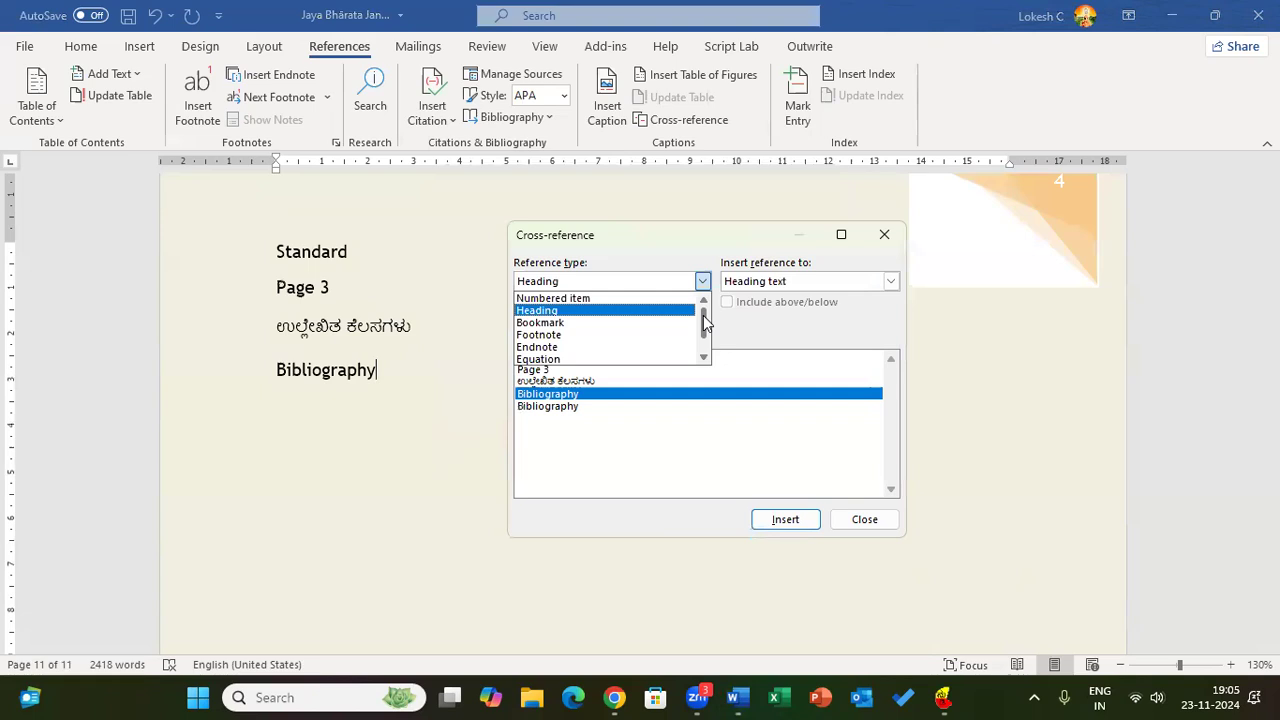
scroll(587, 349, "down", 1)
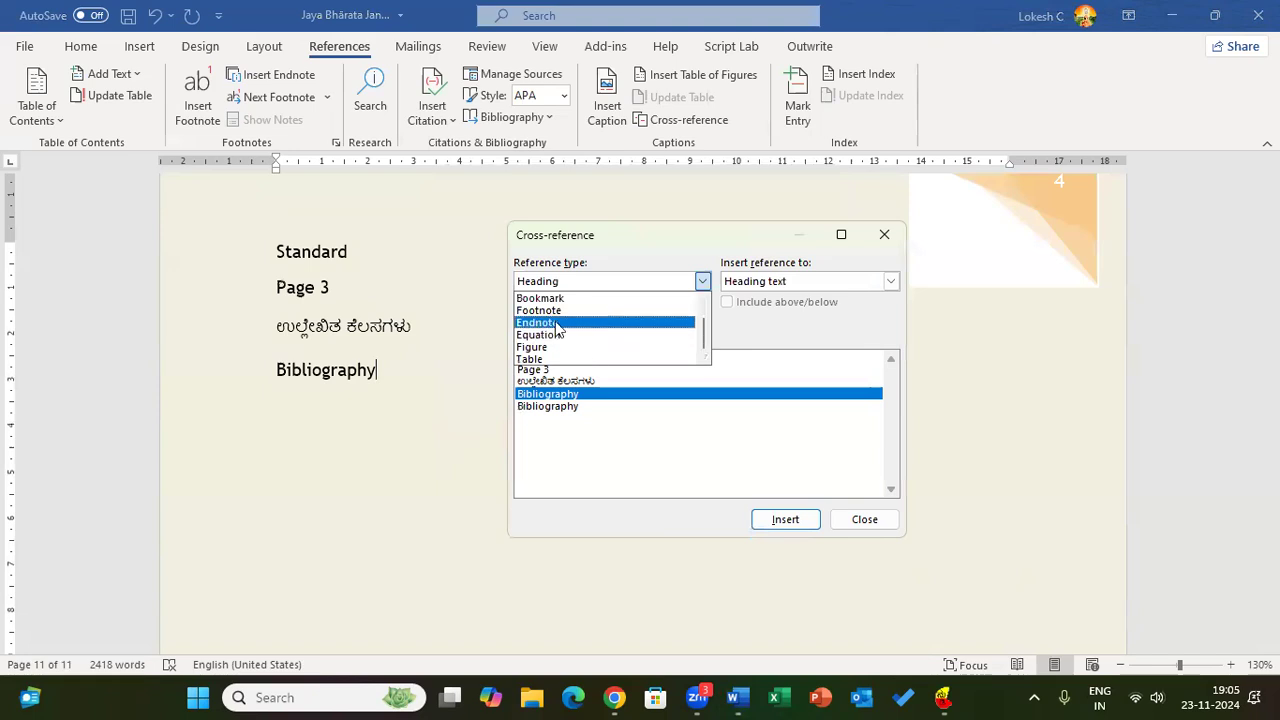
left_click(566, 323)
left_click(619, 360)
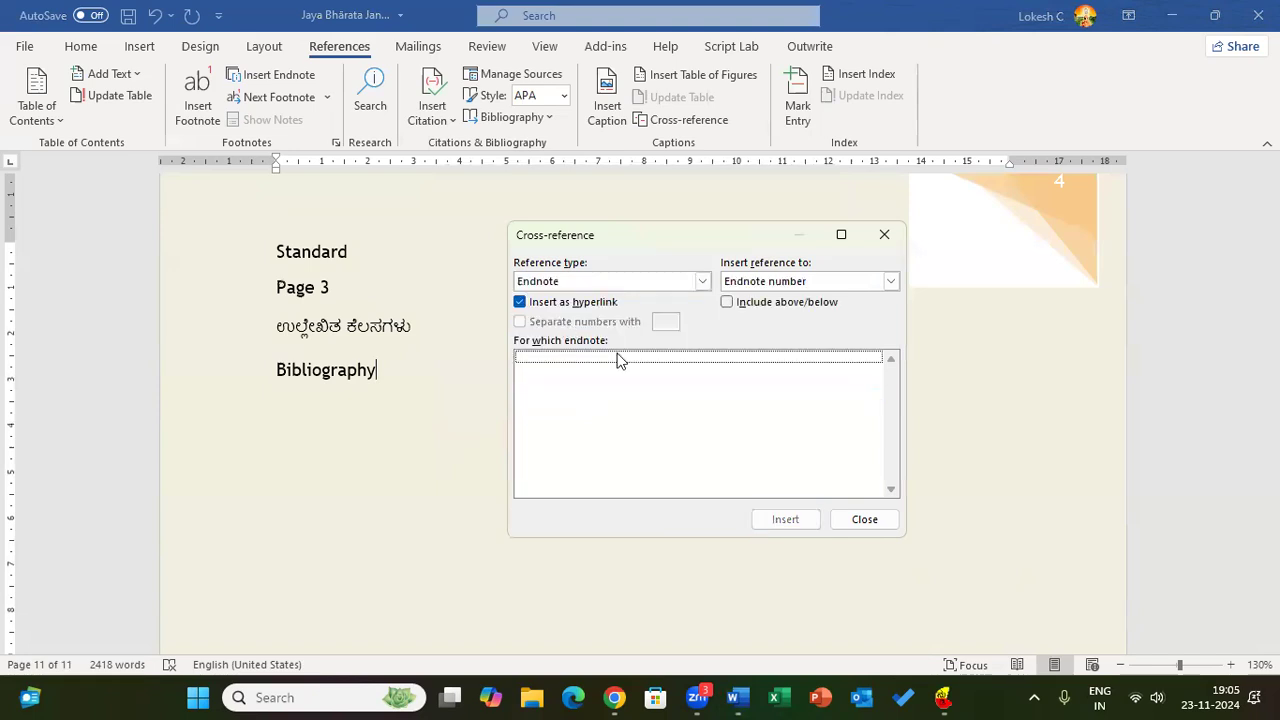
Switch the cross-reference type to Bookmark and insert the Geographic_distribution bookmark text on a new line below Bibliography.
left_click(702, 281)
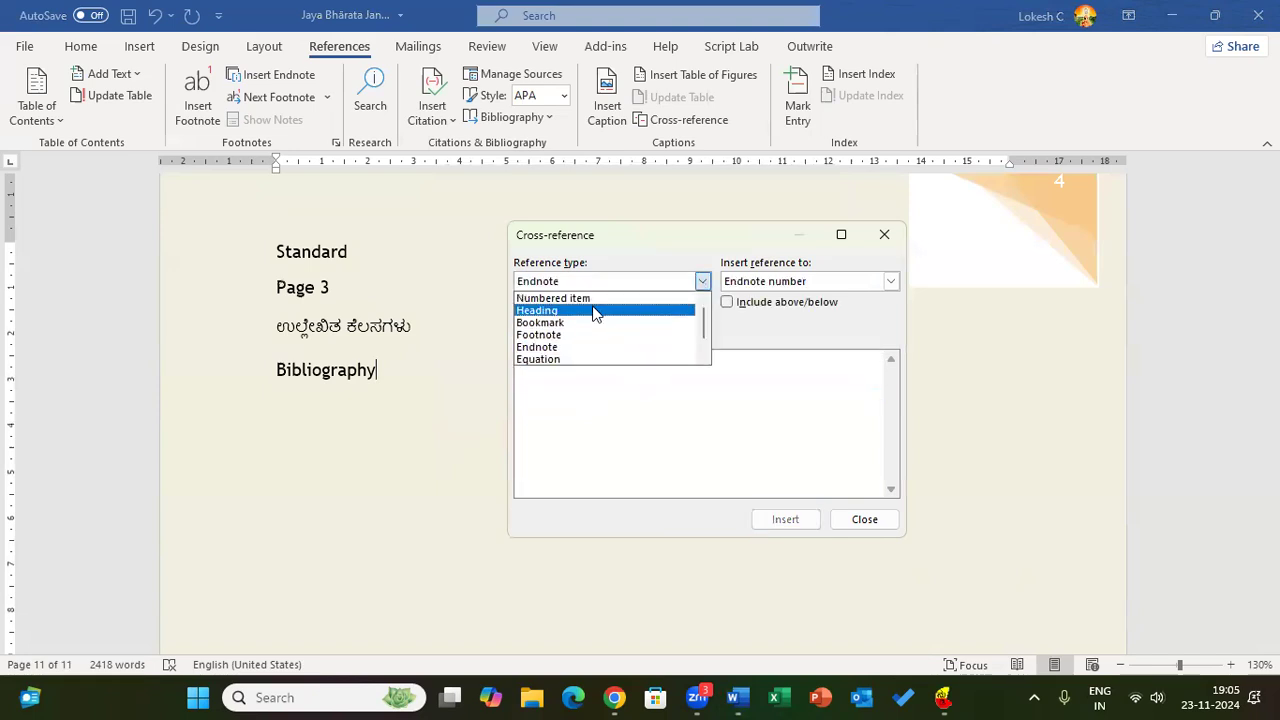
left_click(588, 298)
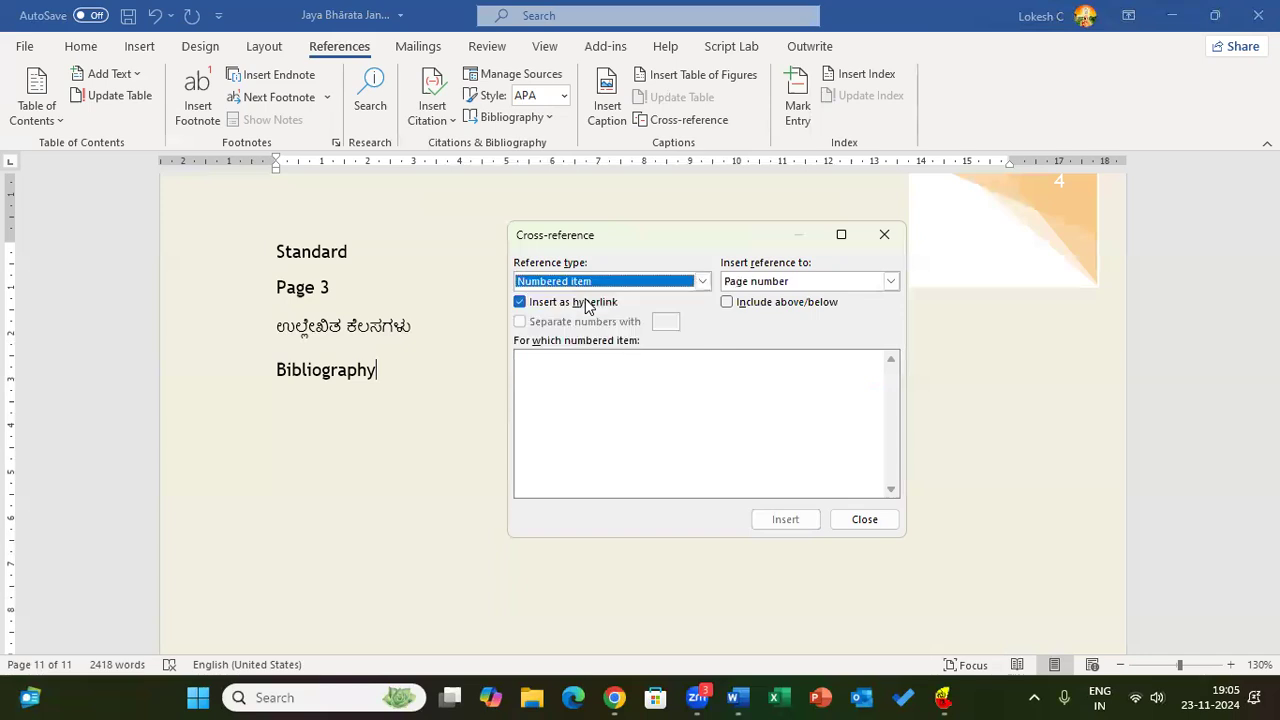
left_click(703, 281)
left_click(644, 310)
left_click(702, 282)
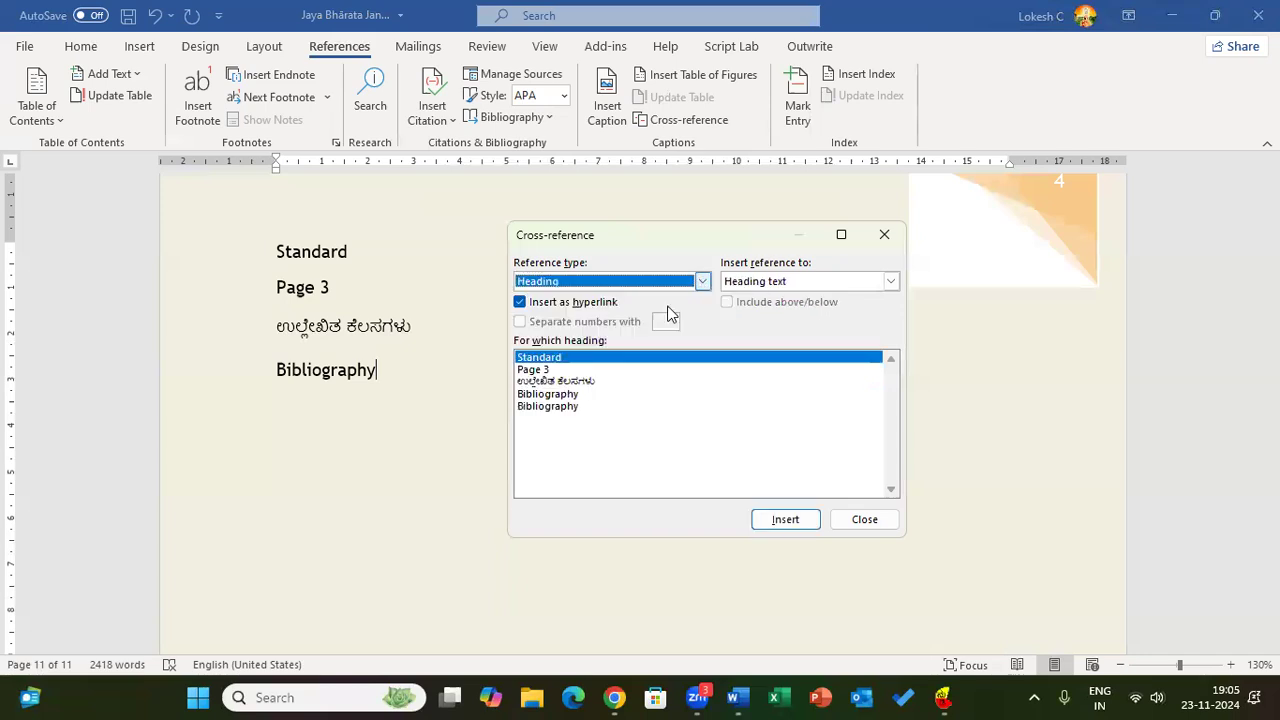
left_click(662, 323)
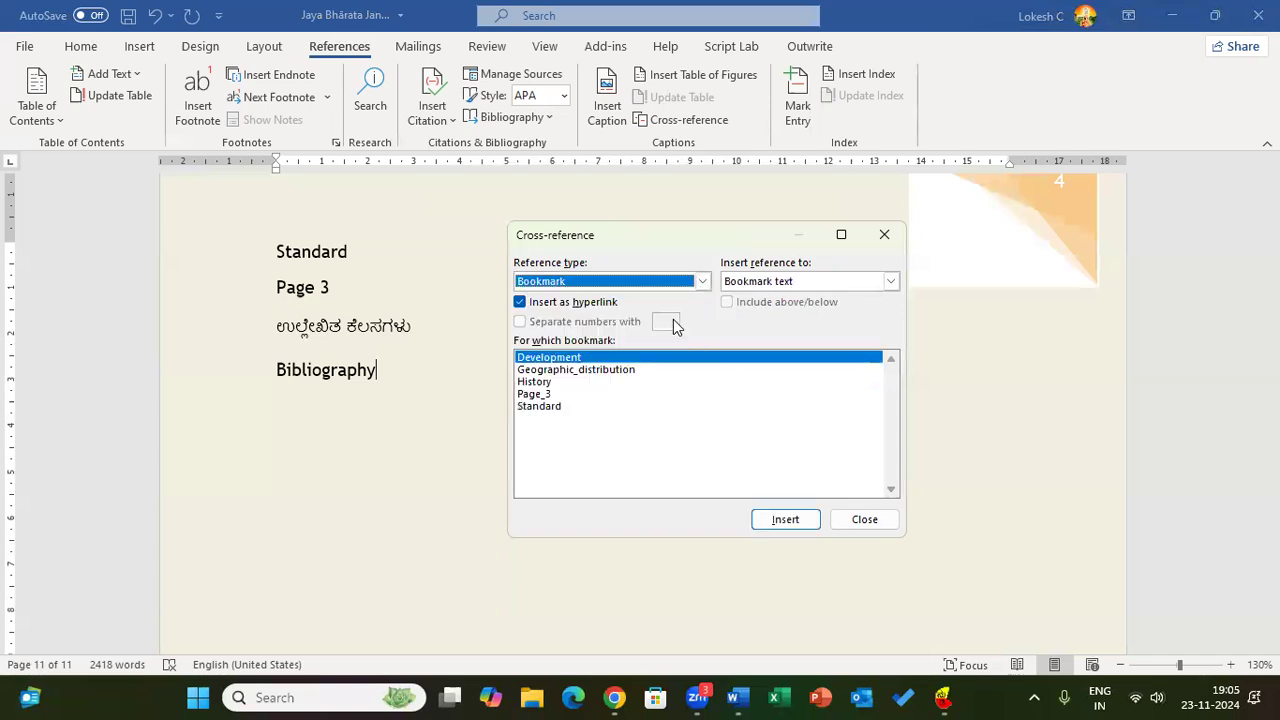
left_click(658, 369)
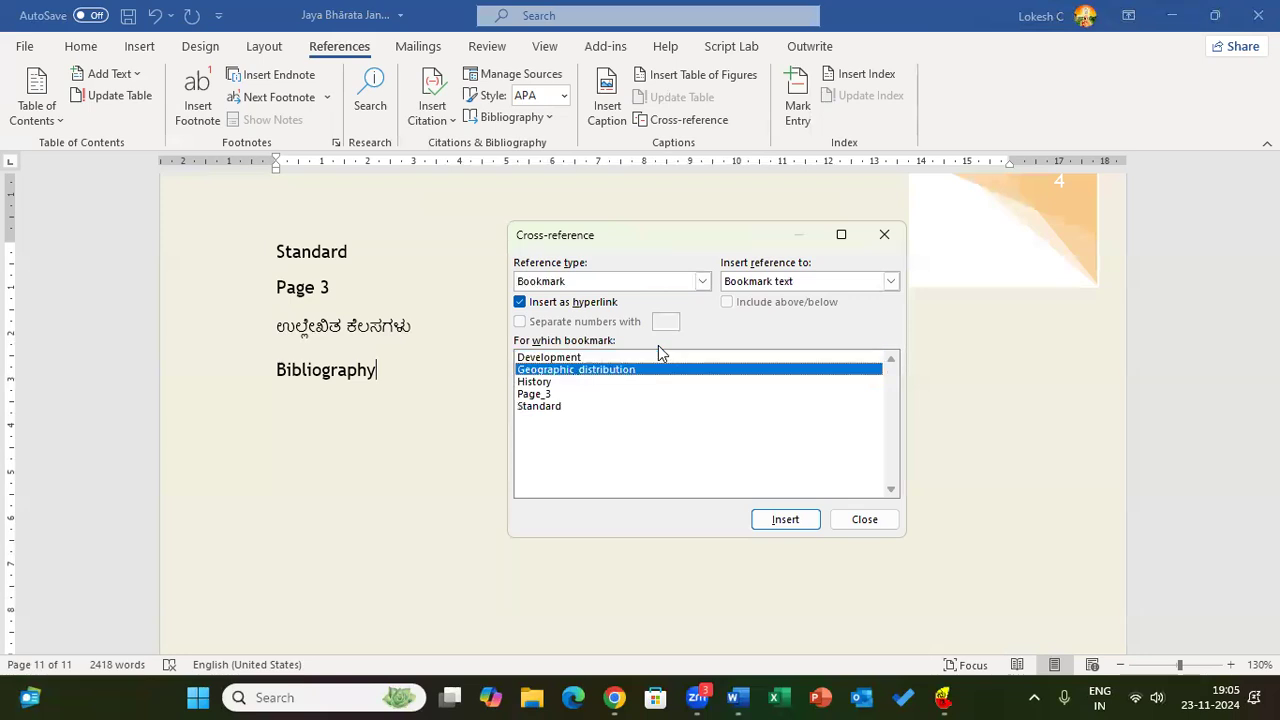
key("Return")
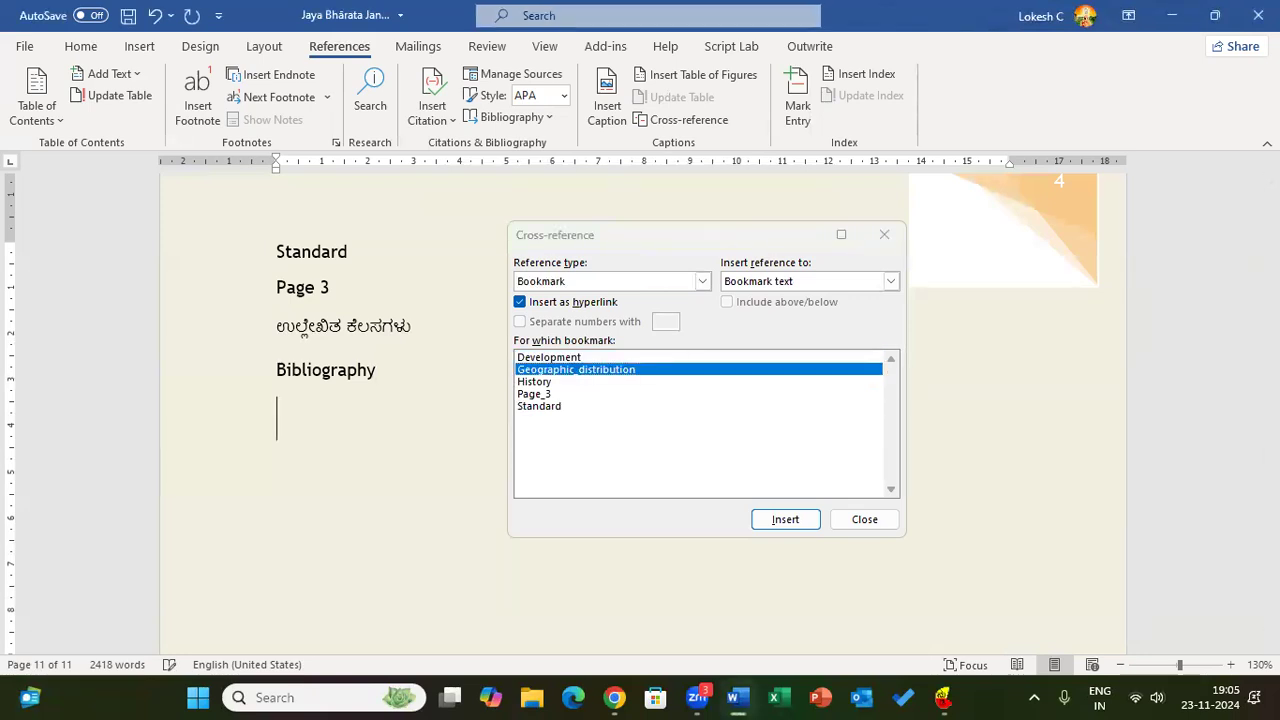
left_click(785, 519)
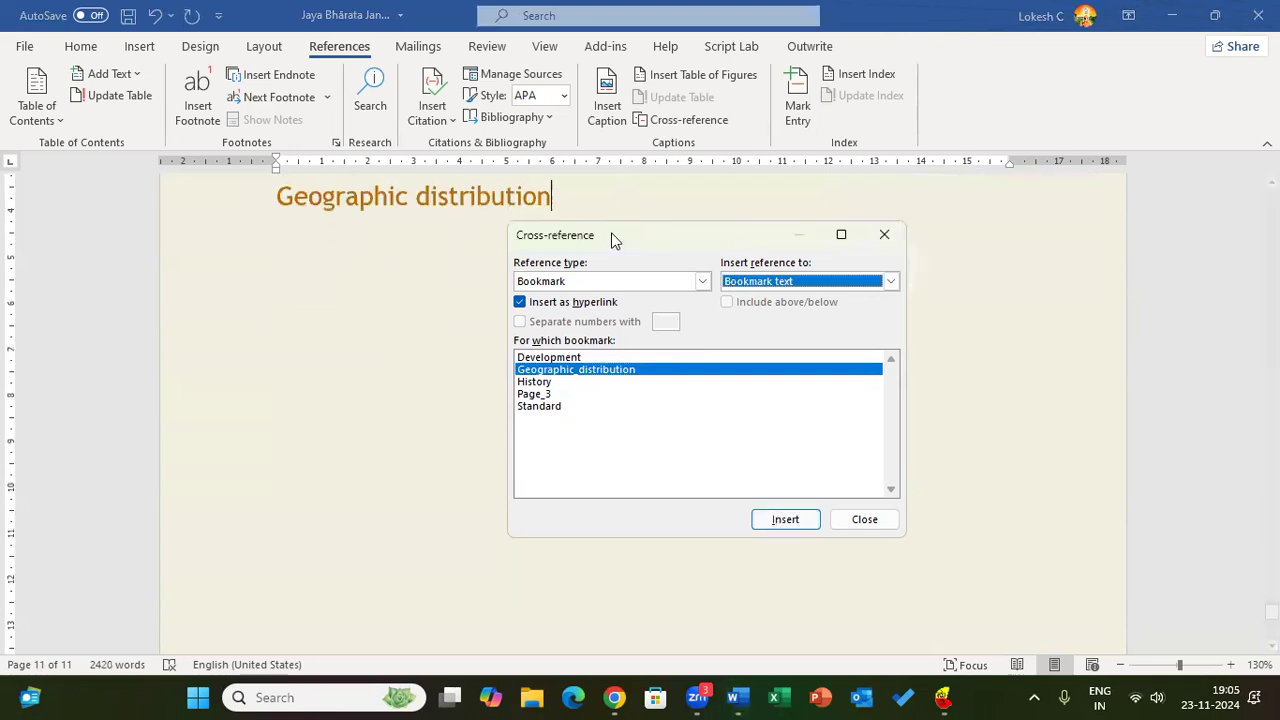
Insert a cross-reference to the History bookmark text on a new line below Geographic distribution.
left_click(569, 214)
key("Return")
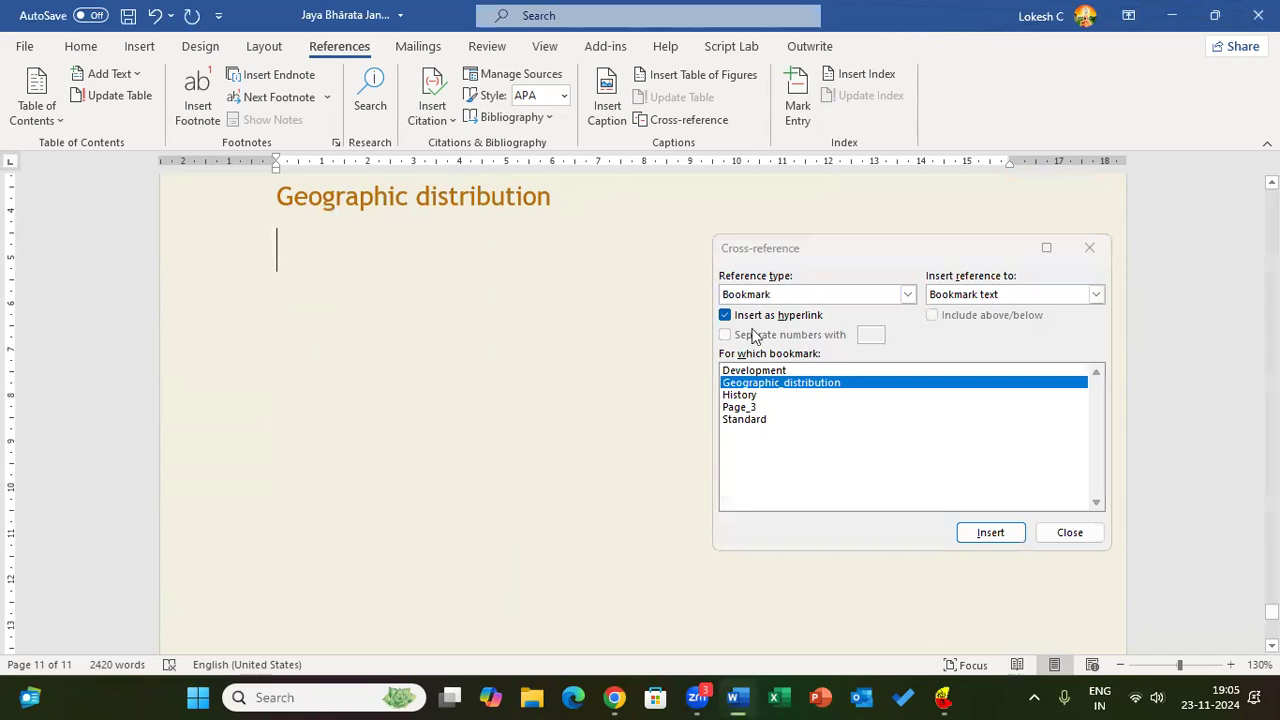
left_click(860, 262)
left_click(748, 300)
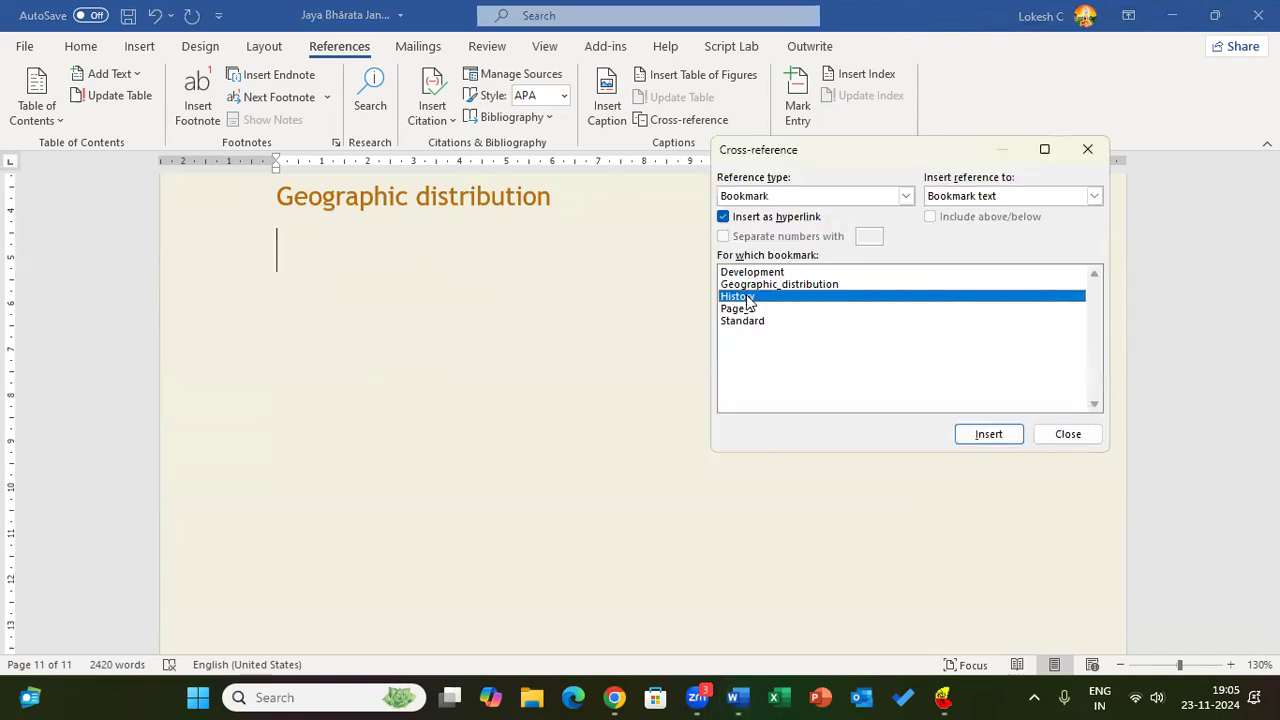
left_click(988, 434)
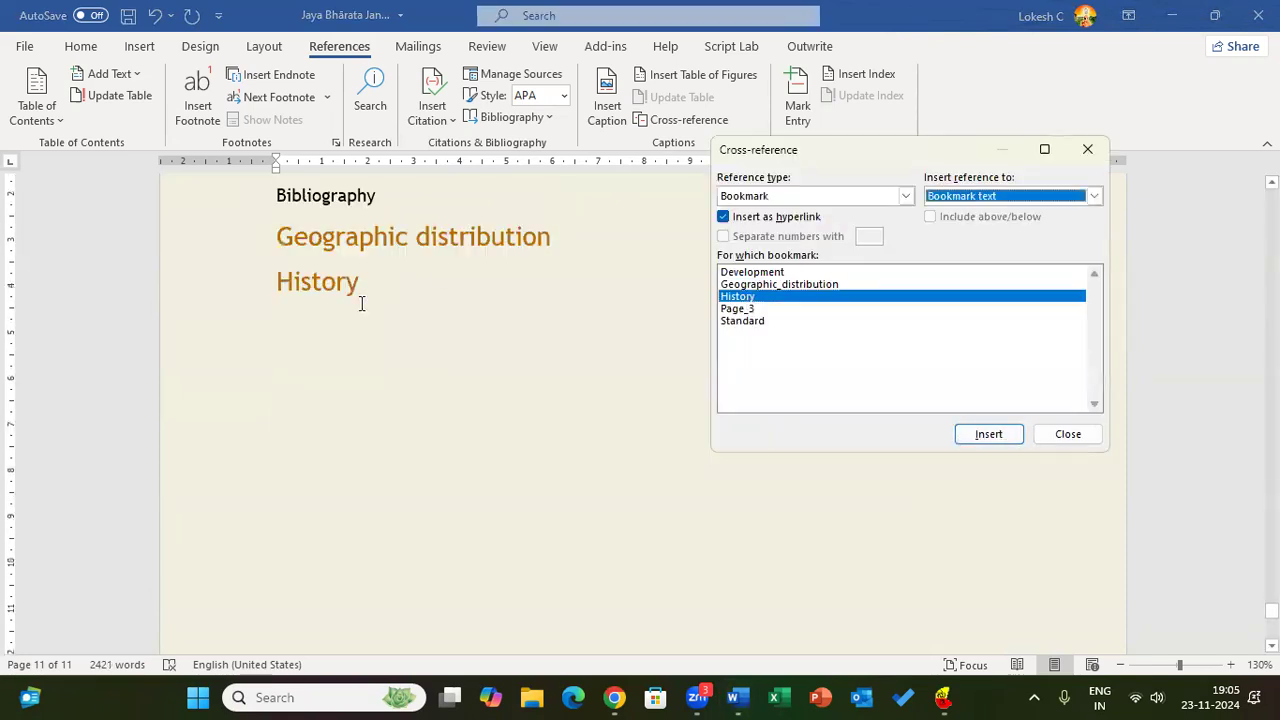
Insert a cross-reference to the Development bookmark on a new line below History, add an empty line after it, and close the Cross-reference dialog.
left_click(297, 294)
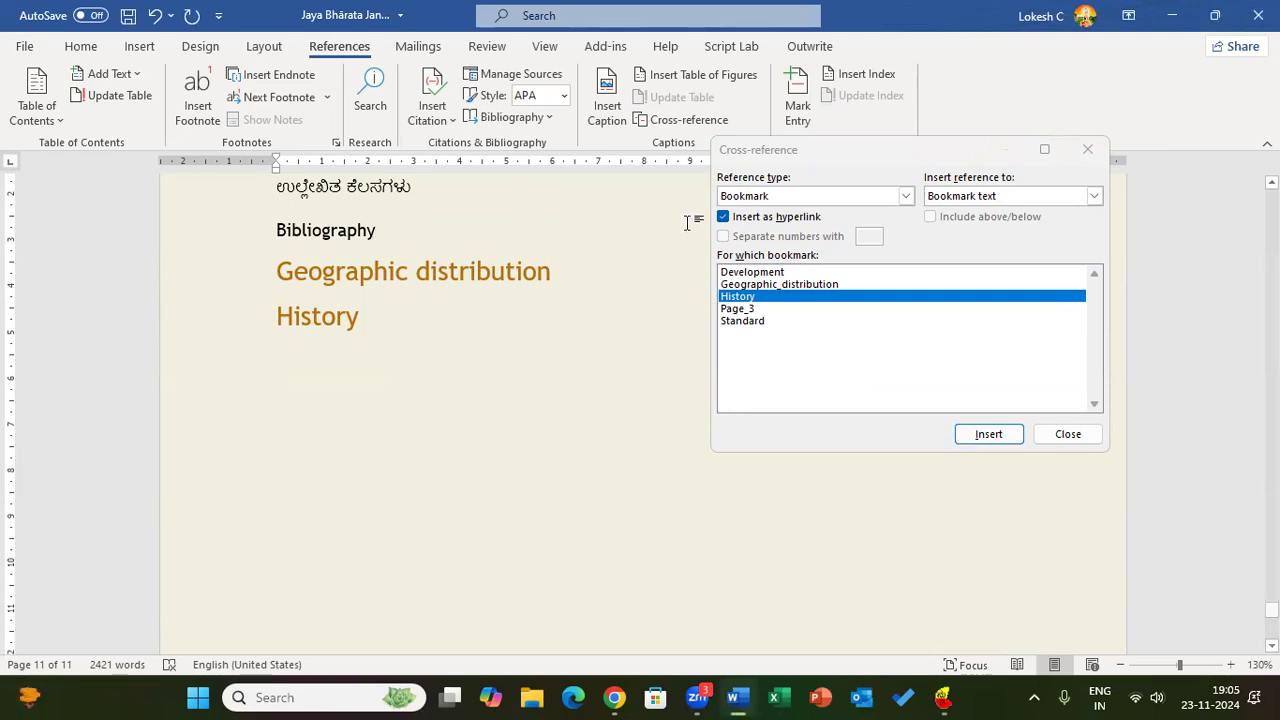
left_click(748, 273)
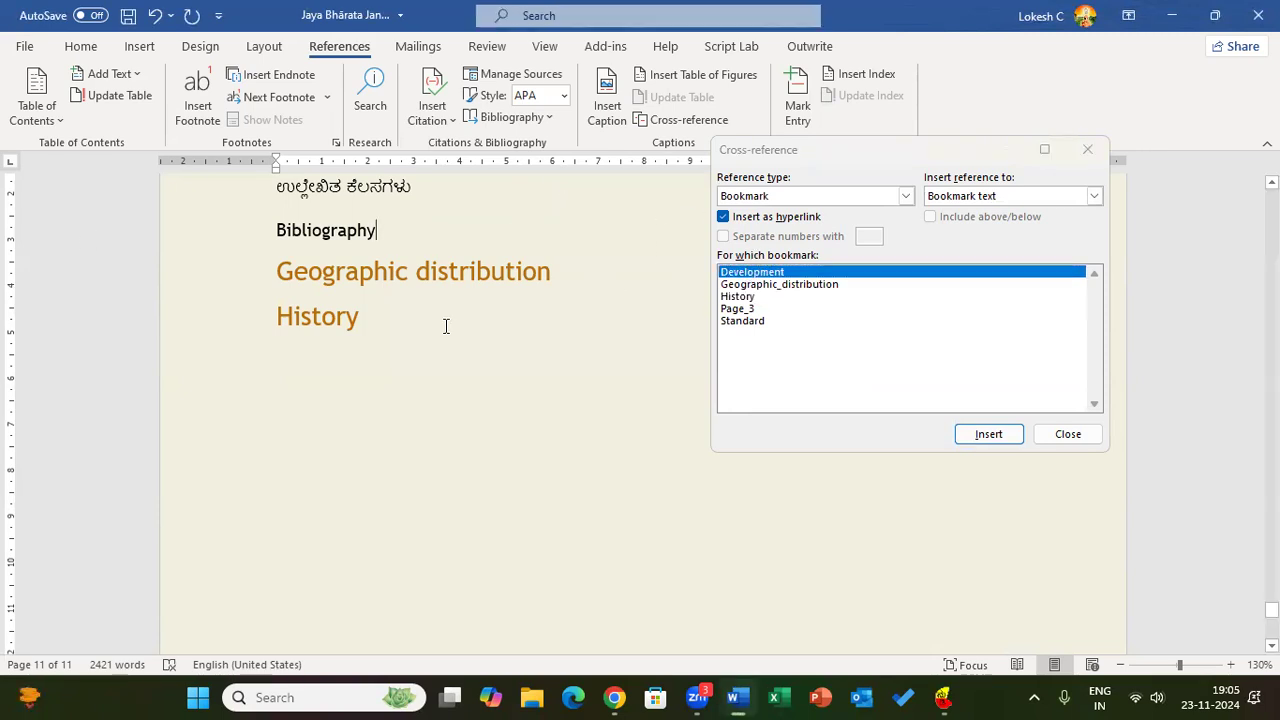
left_click(393, 324, "ctrl")
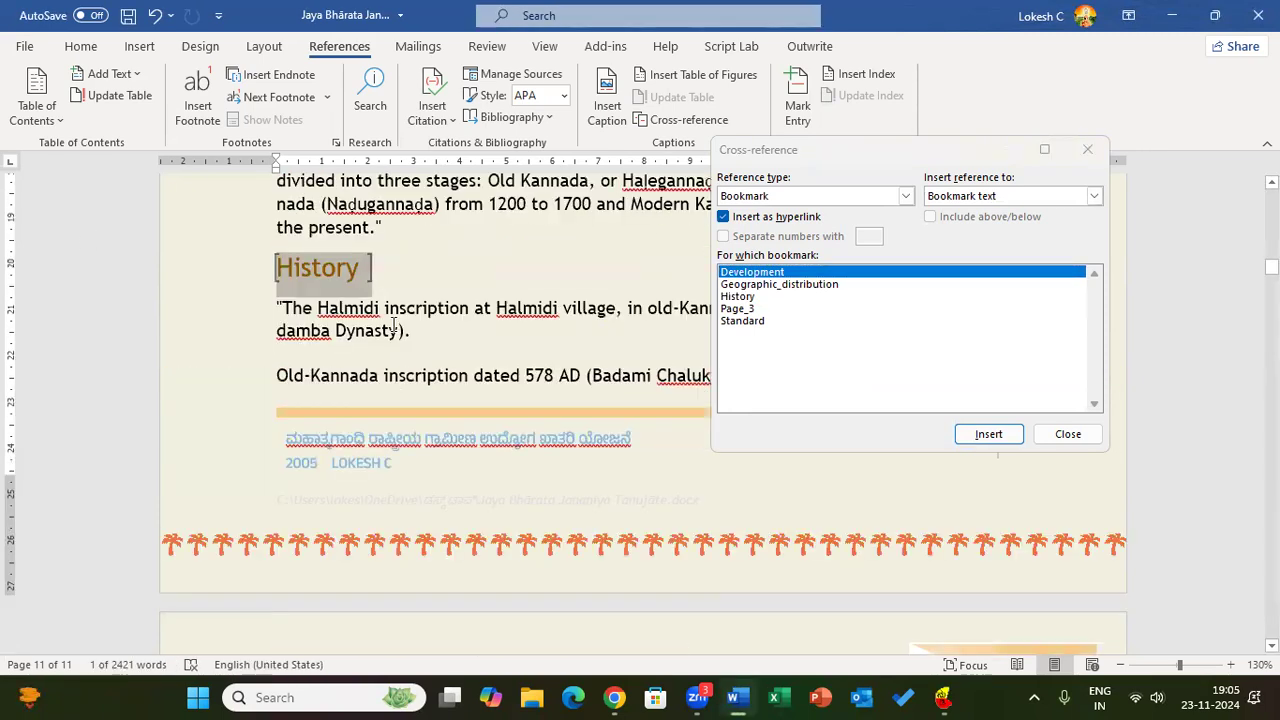
scroll(393, 324, "down", 5)
left_click(393, 324)
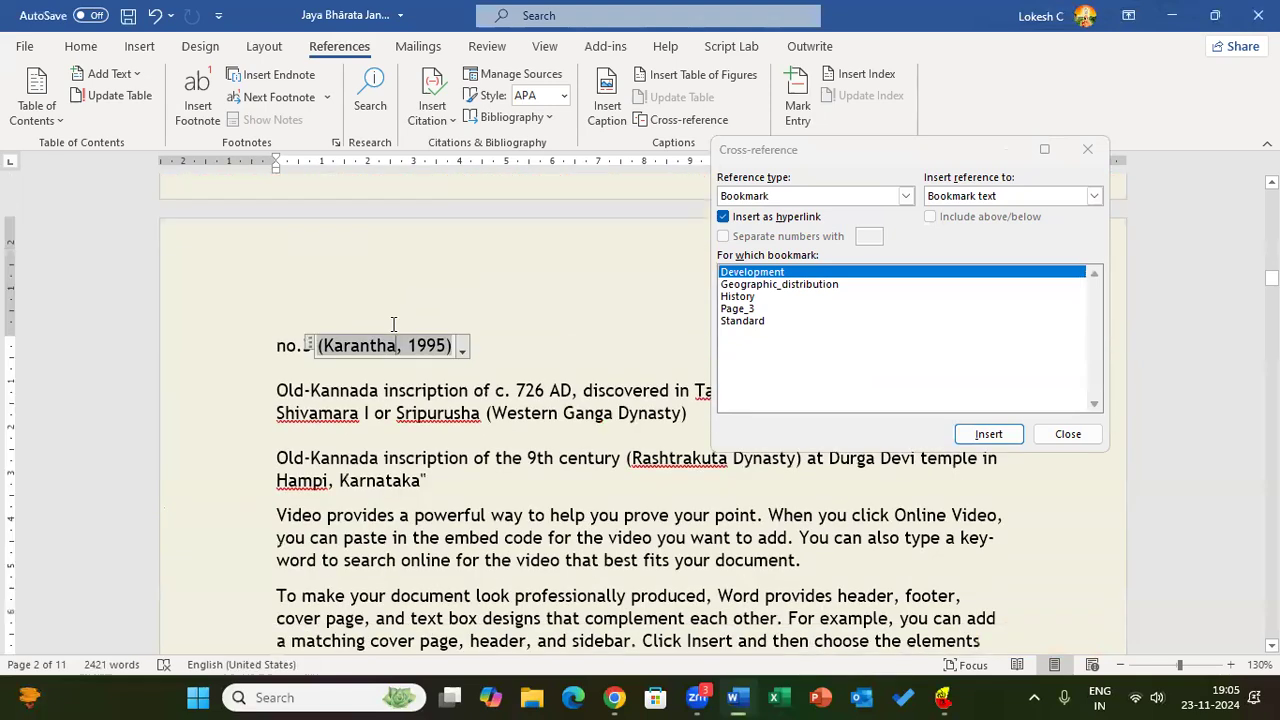
left_click(391, 324, "ctrl")
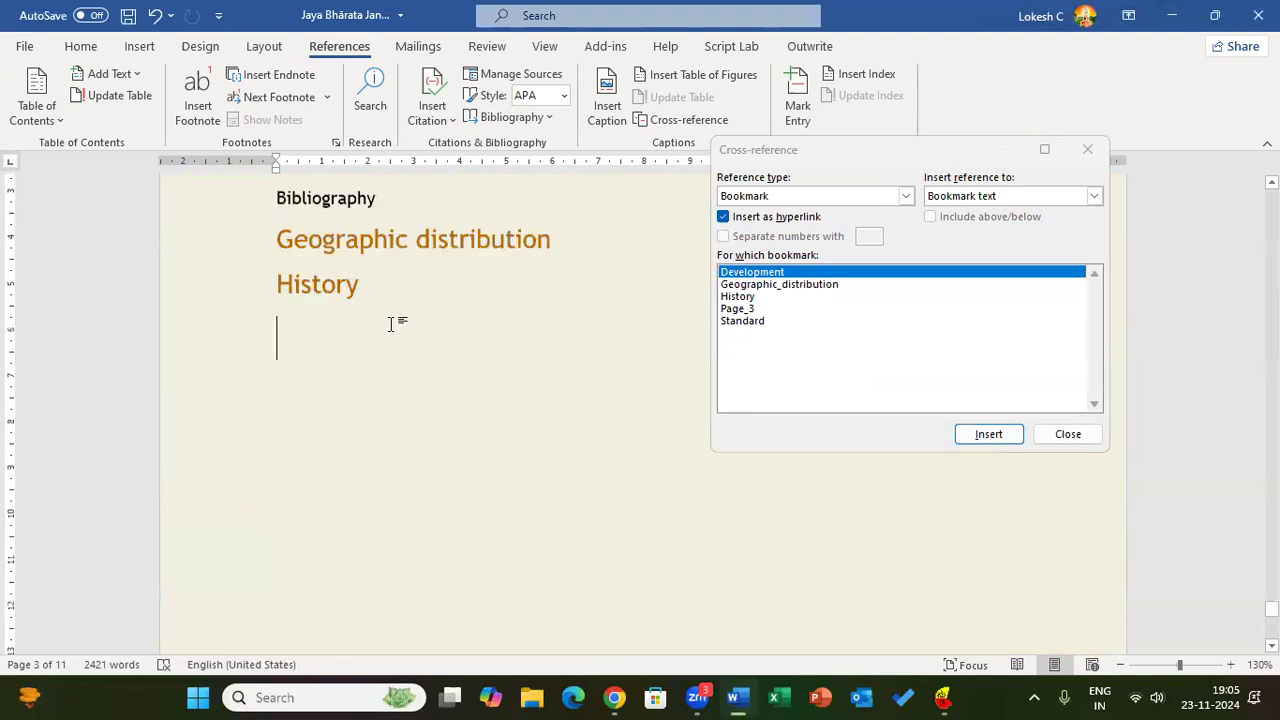
left_click(945, 452)
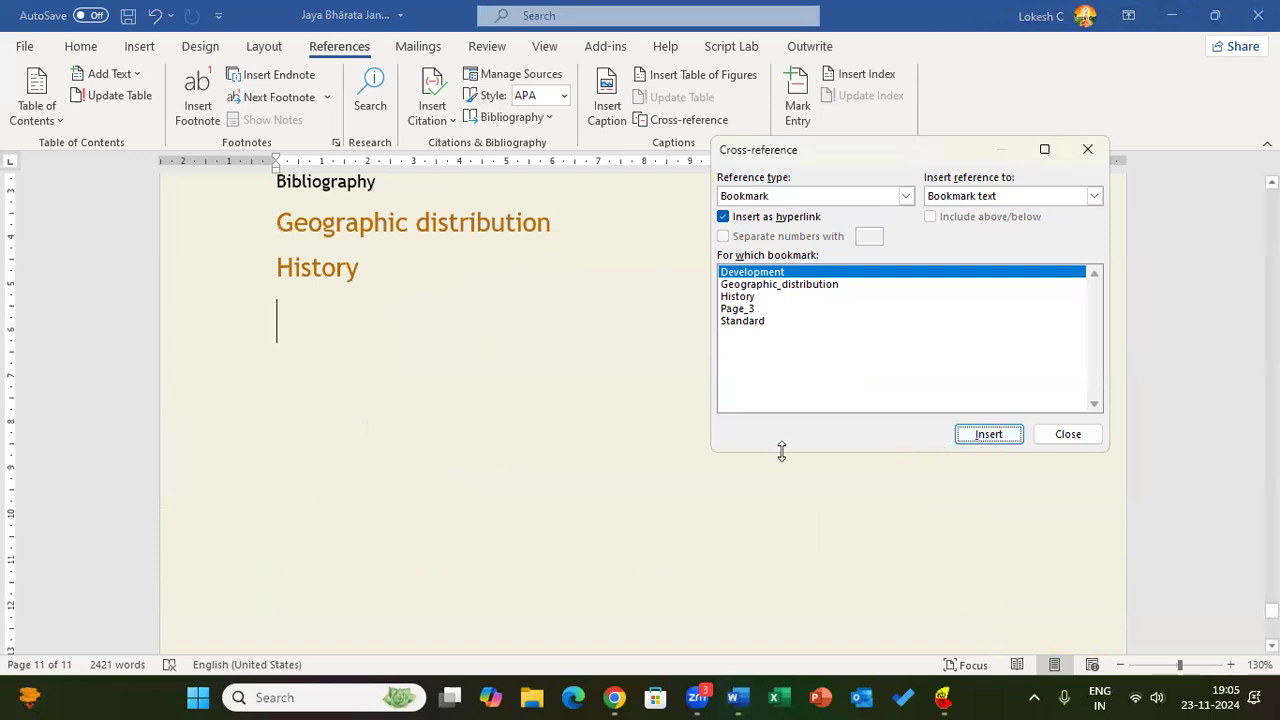
key("Return")
left_click(1085, 153)
scroll(266, 349, "up", 3)
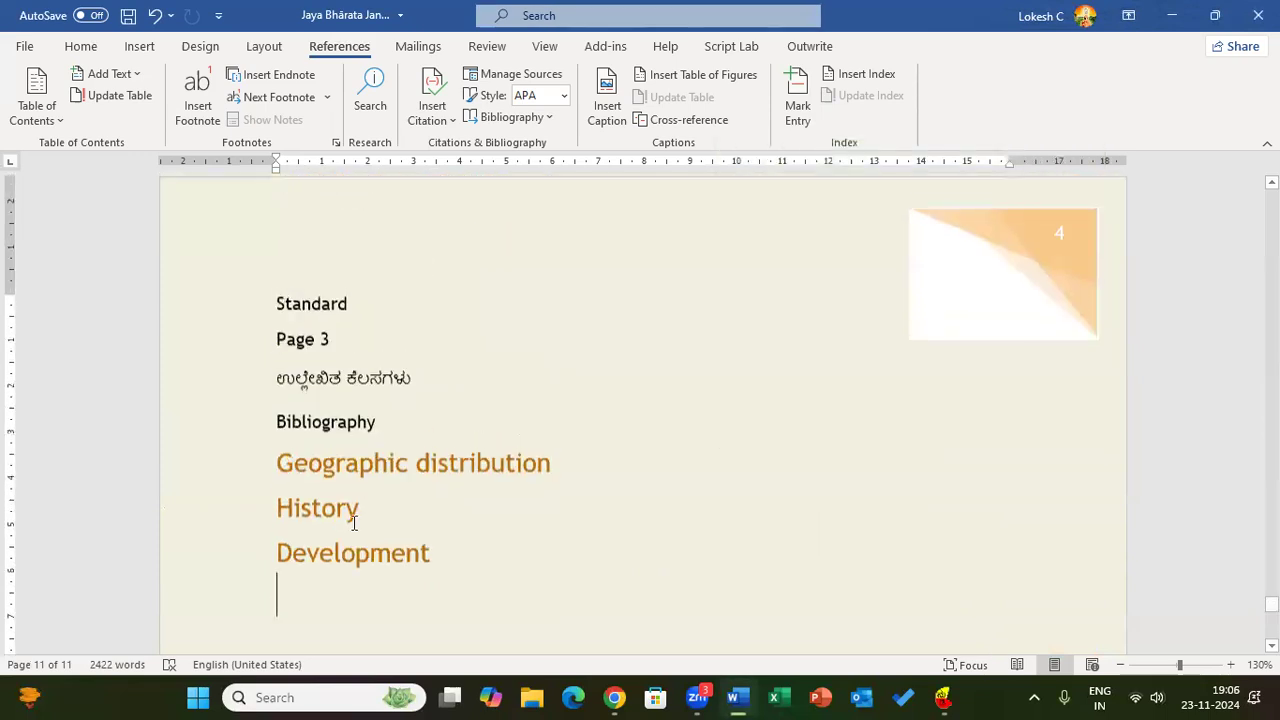
Test the Development cross-reference by following its link, and return to the reference list on the last page.
left_click(352, 568)
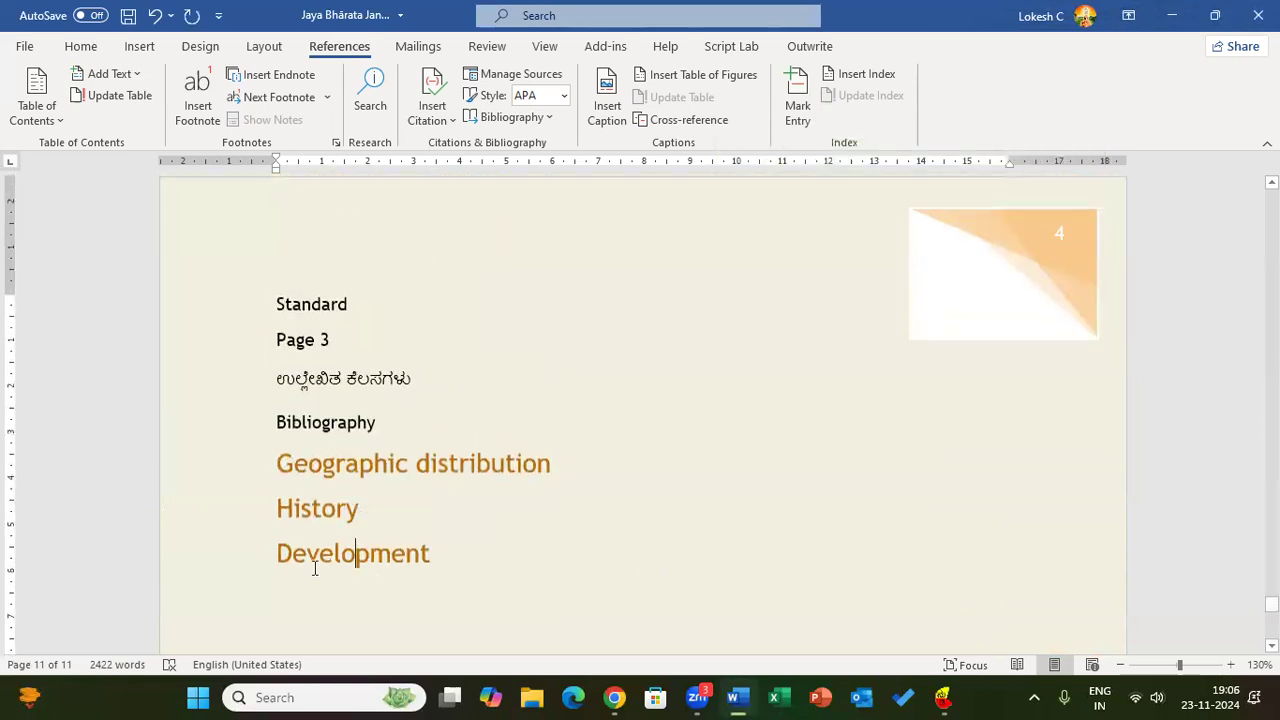
double_click(314, 574)
left_click(314, 568)
left_click(314, 568, "ctrl")
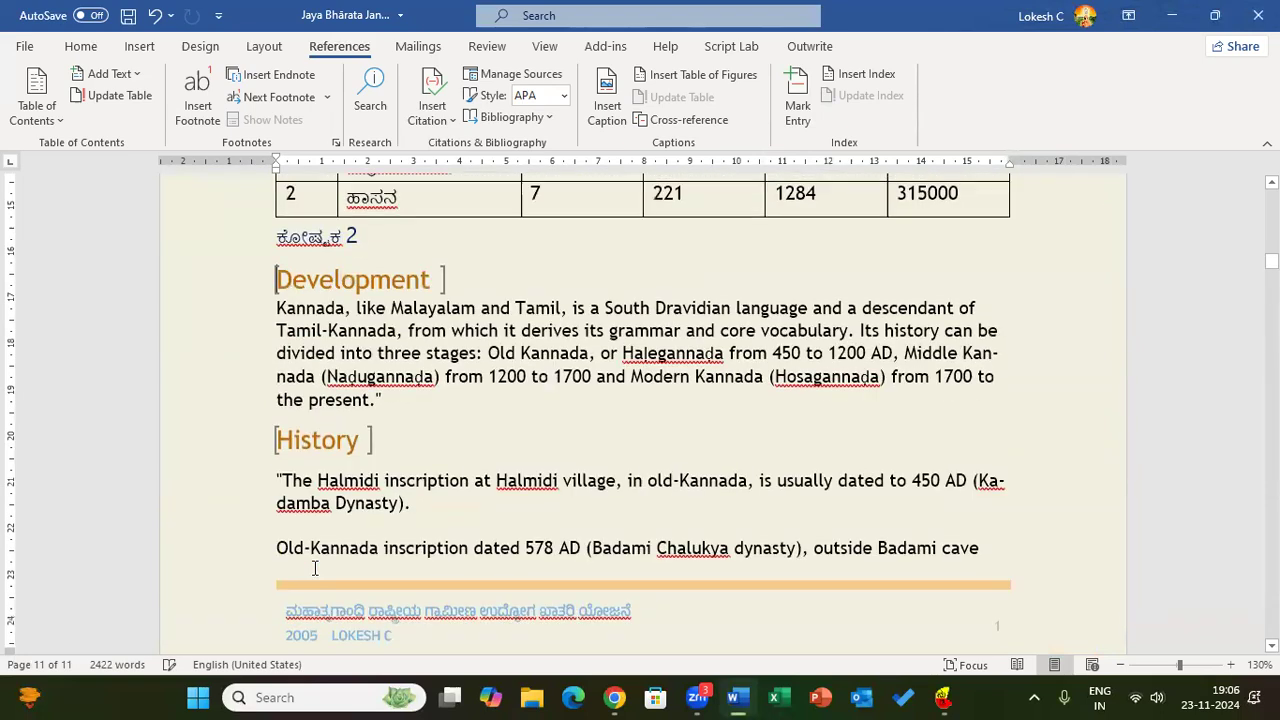
key("ctrl+End")
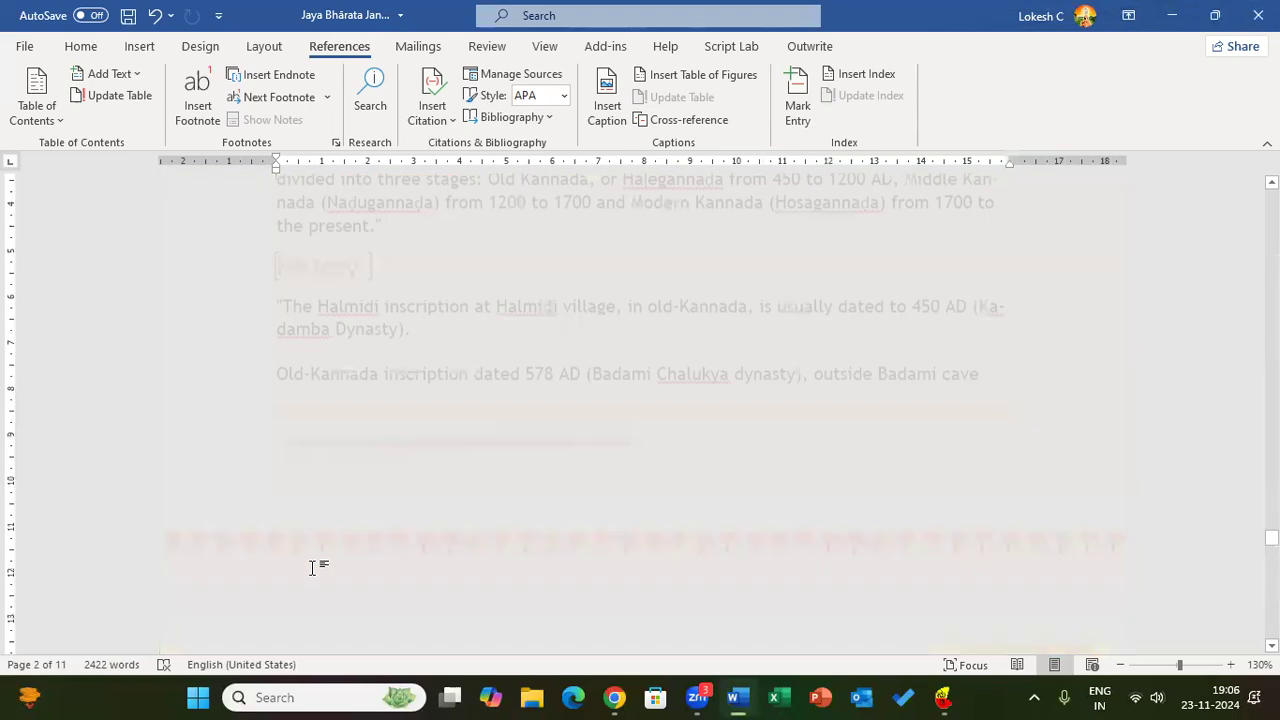
scroll(315, 568, "up", 4)
scroll(314, 568, "up", 1)
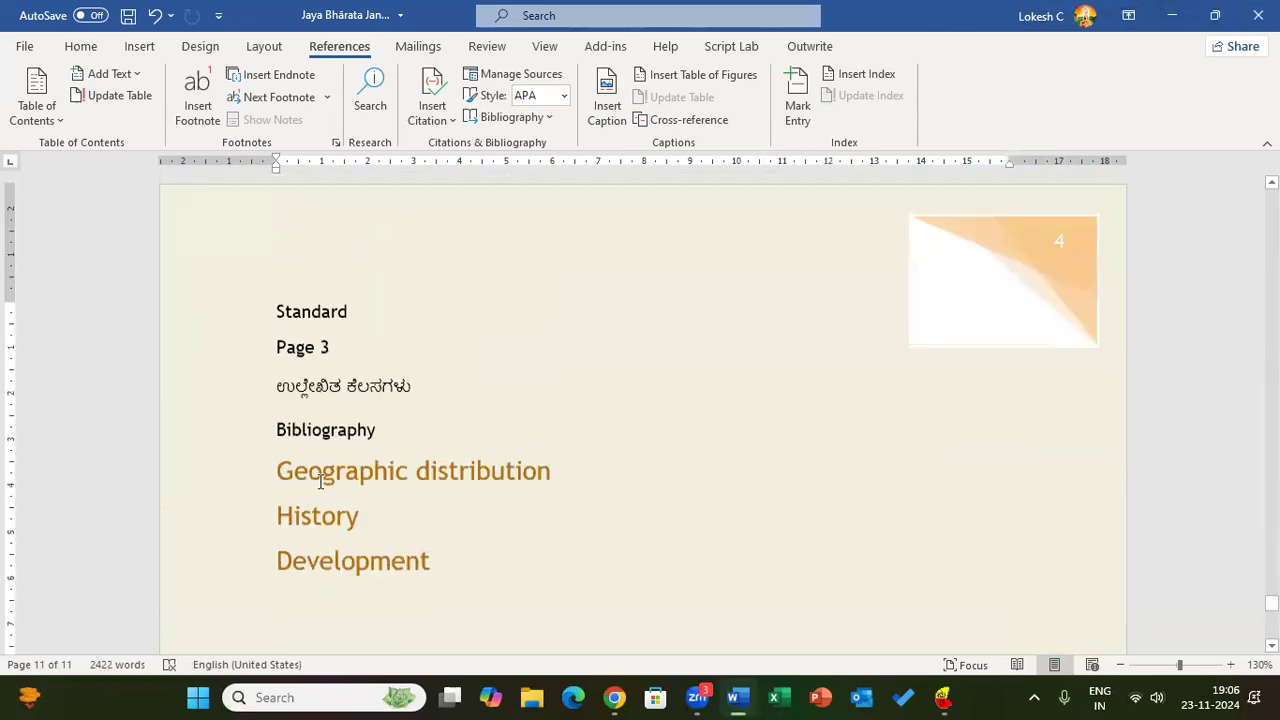
Follow the Standard cross-reference to its heading and return to the list on the last page.
double_click(303, 313)
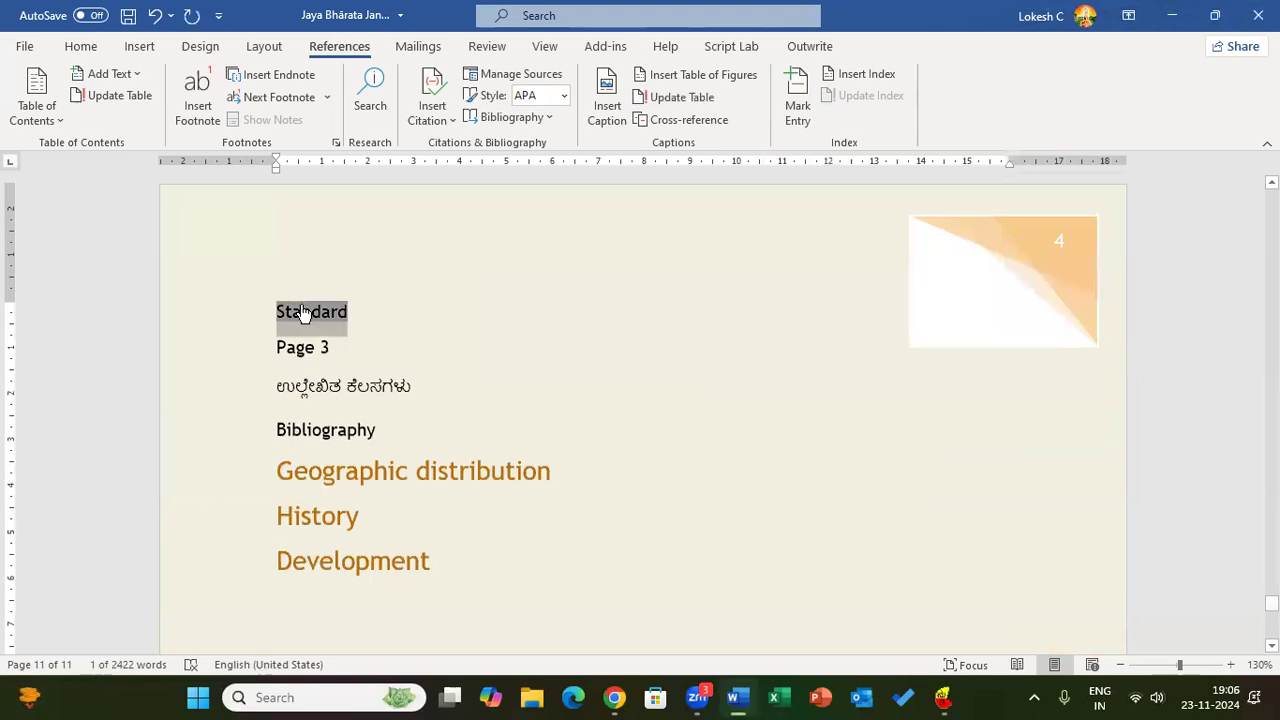
left_click(303, 313, "ctrl")
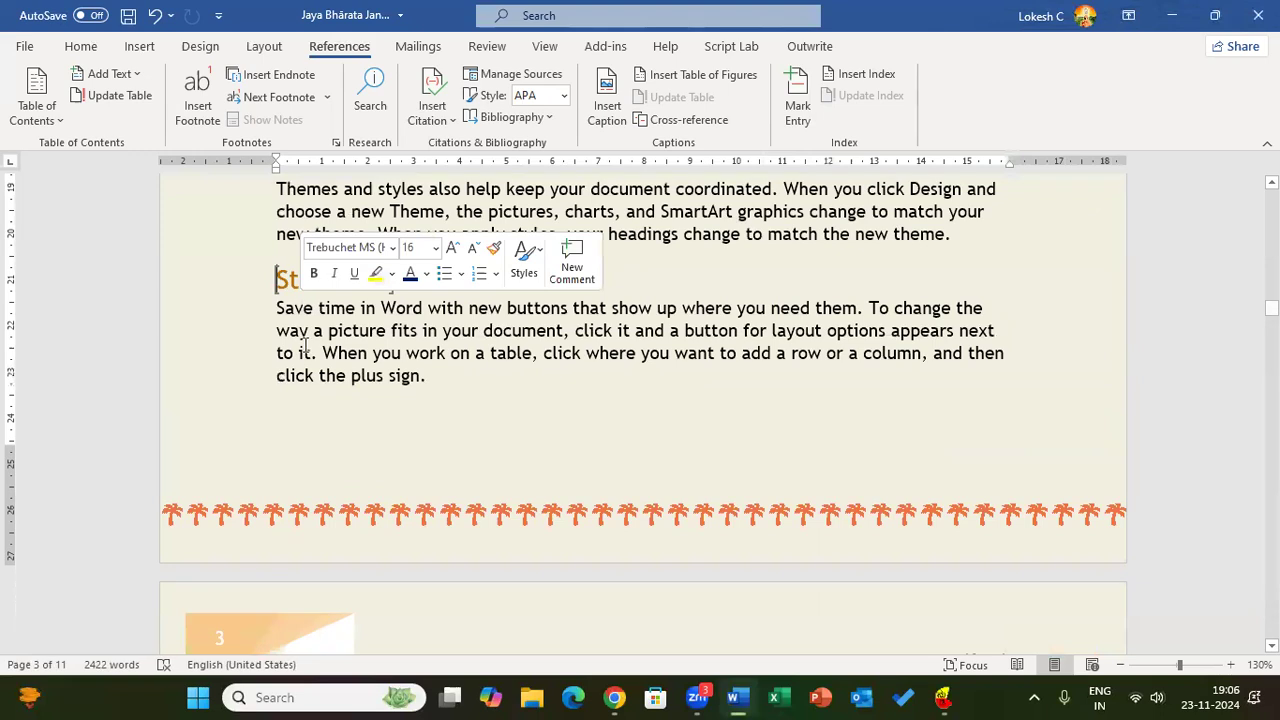
key("alt+Left")
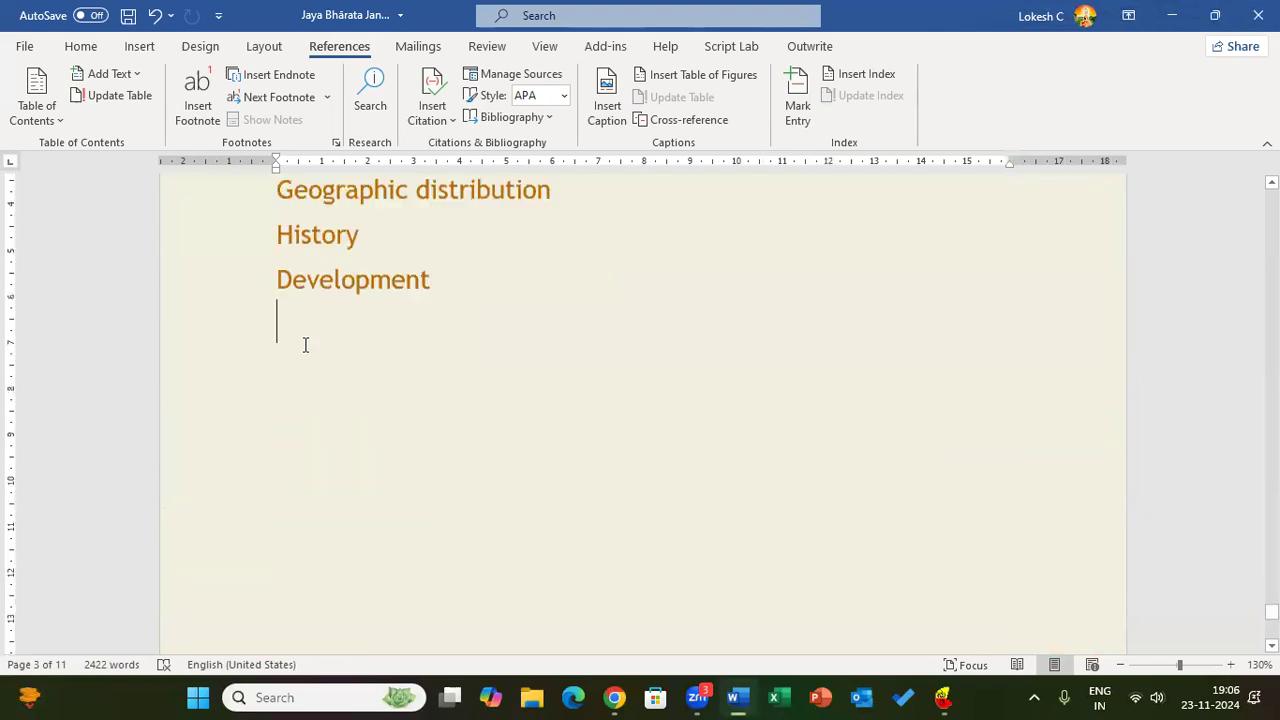
scroll(226, 446, "up", 3)
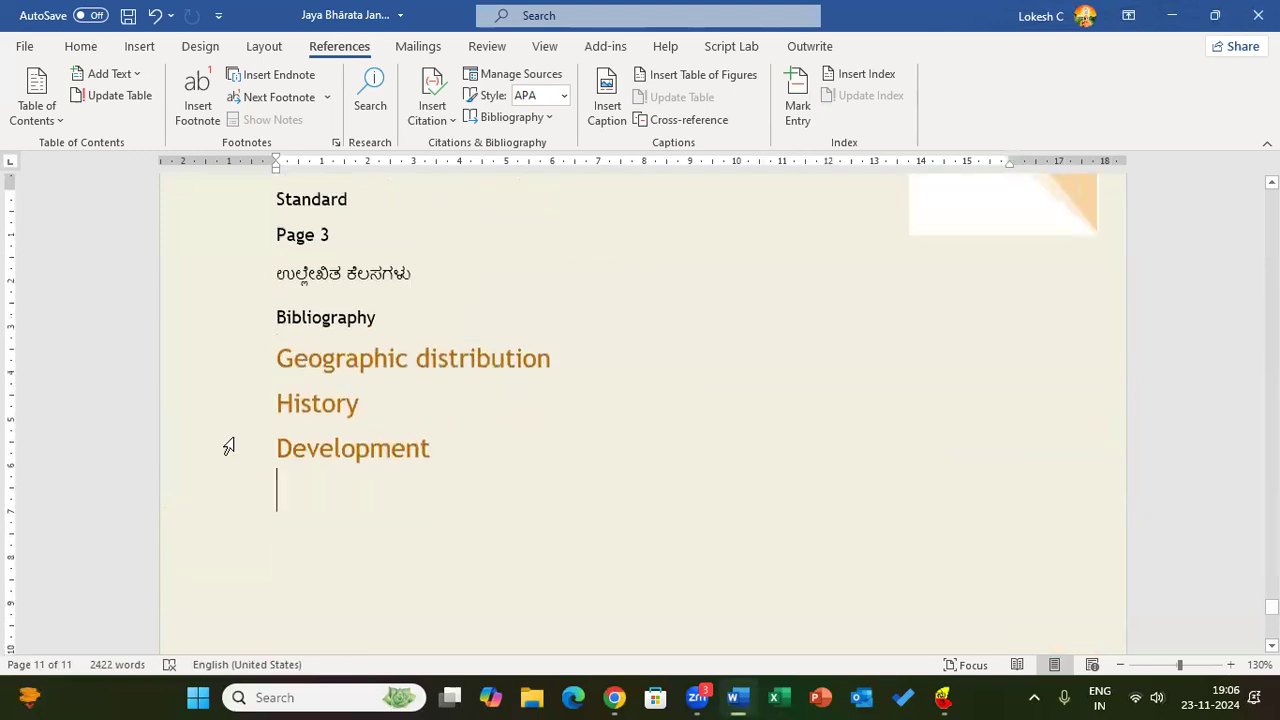
Follow the Geographic distribution and History cross-references to their headings, returning to the last page after each.
left_click(316, 352, "ctrl")
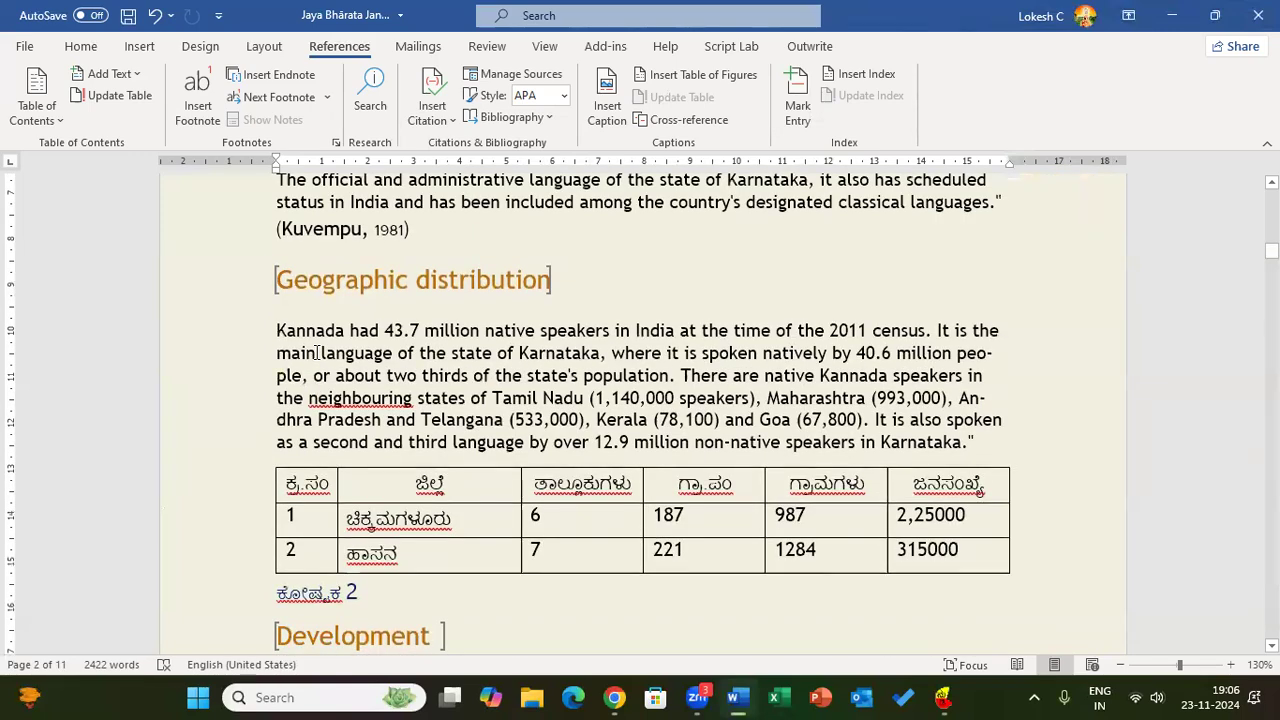
key("ctrl+End")
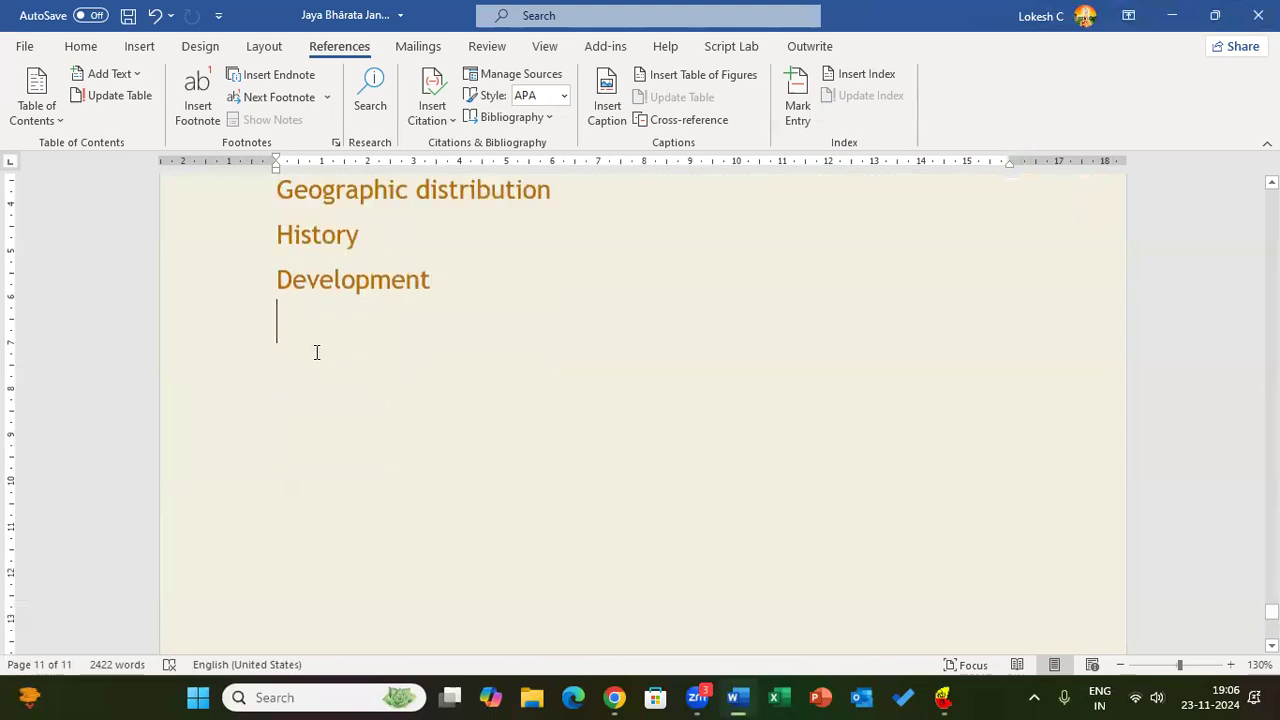
scroll(316, 352, "up", 1)
scroll(316, 352, "up", 1)
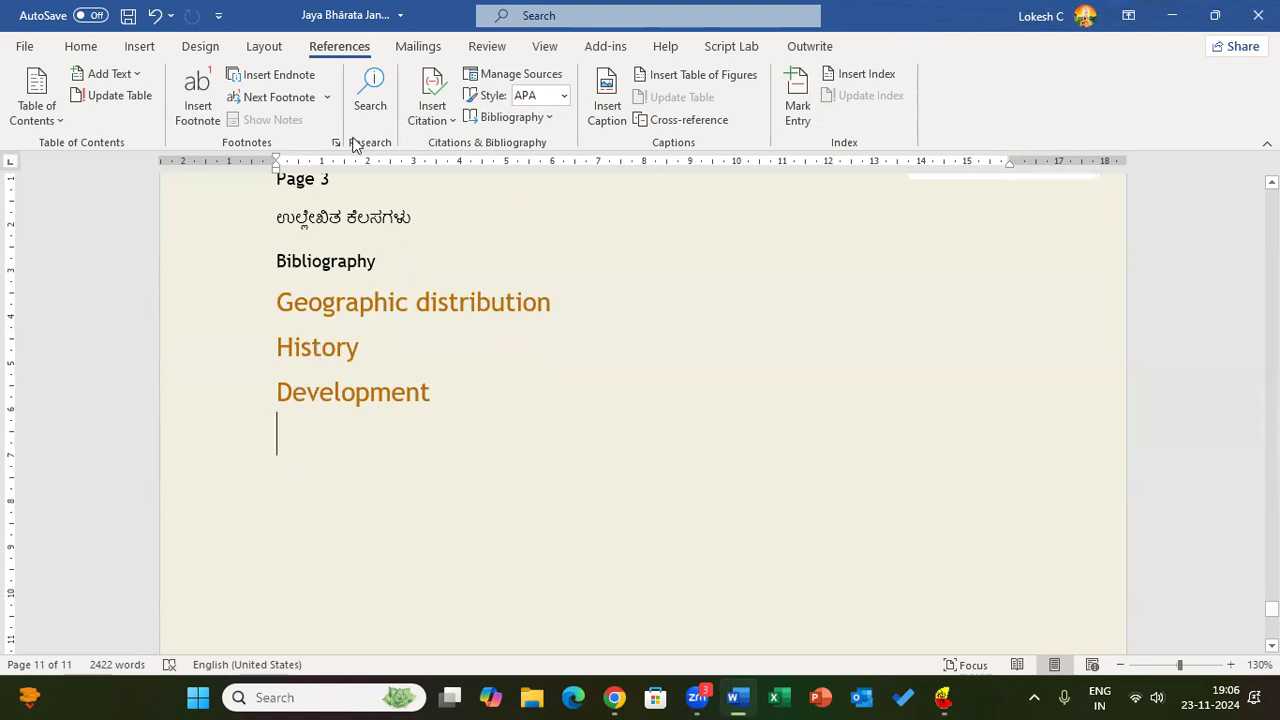
left_click(322, 352, "ctrl")
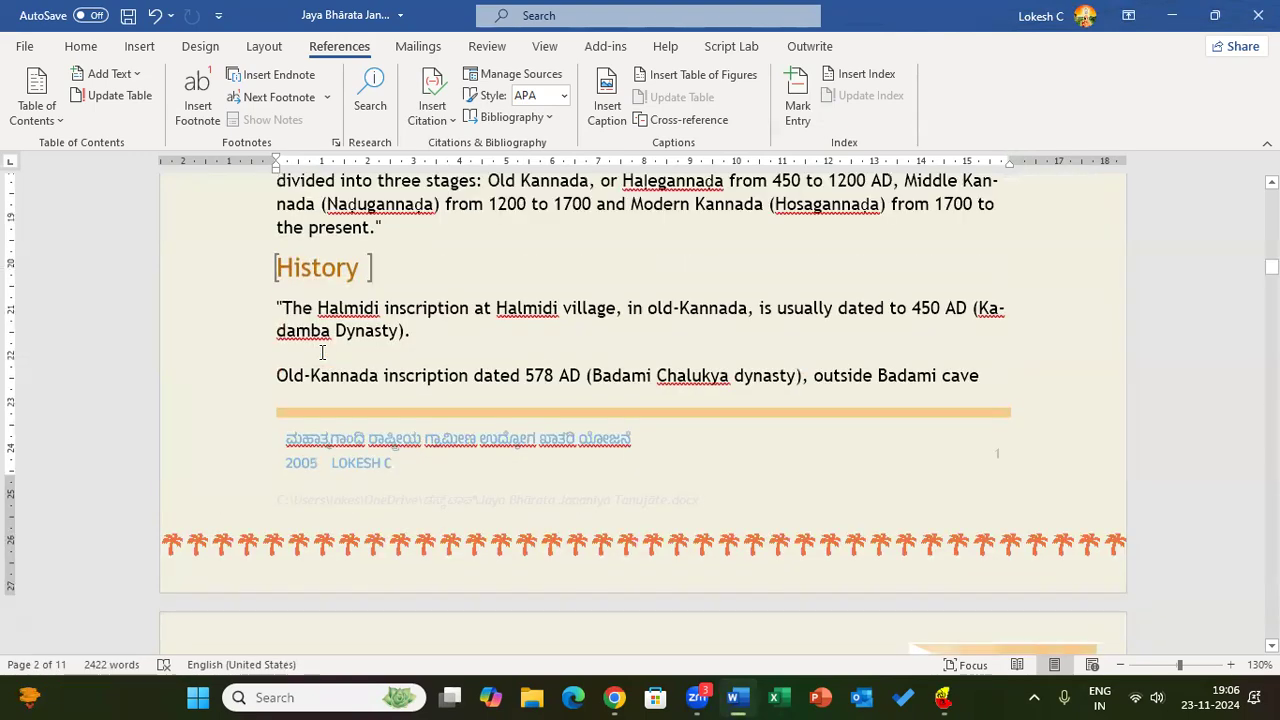
key("ctrl+End")
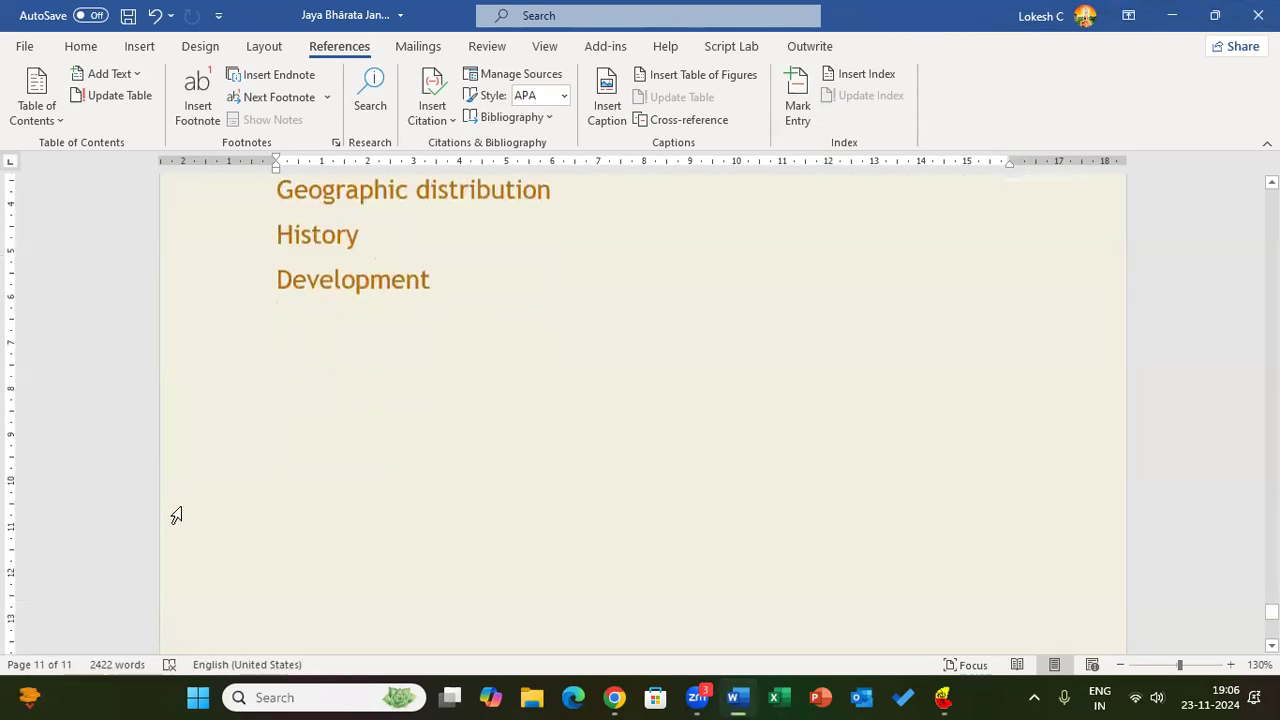
scroll(274, 462, "up", 3)
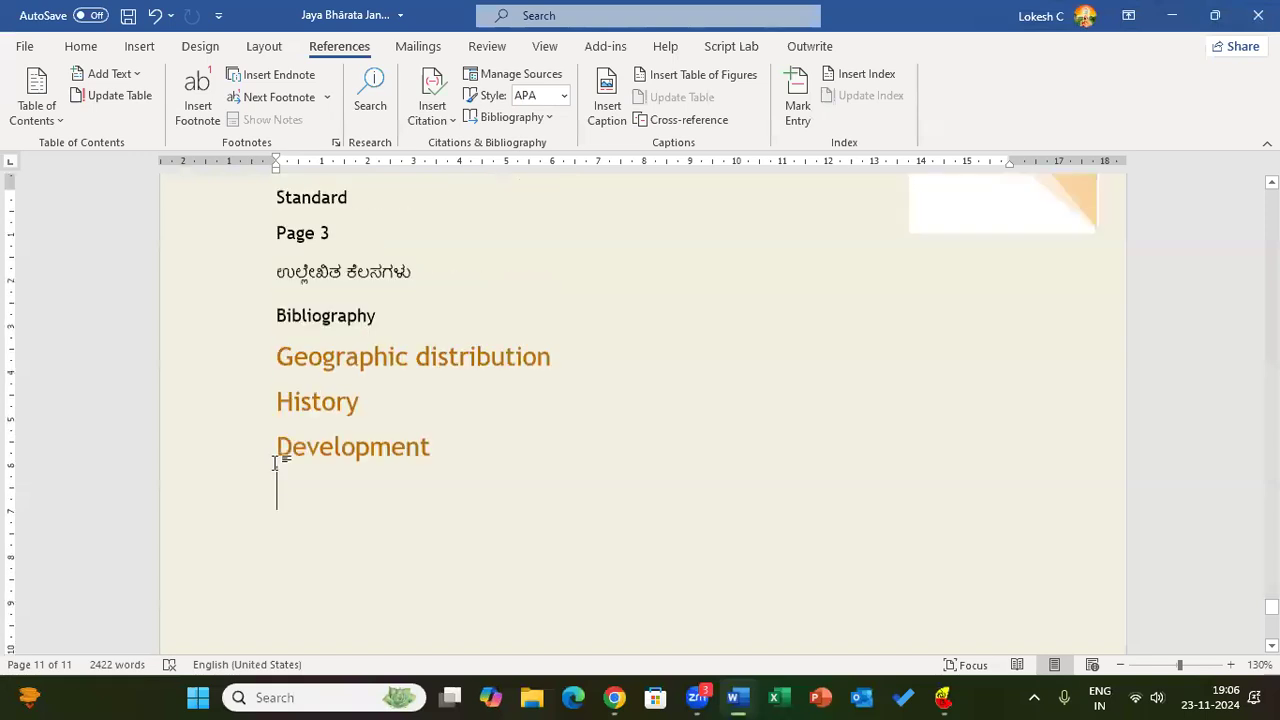
Follow the Bibliography and ಉಲ್ಲೇಖಿತ ಕೆಲಸಗಳು cross-references to their headings, returning to the last page after each.
left_click(304, 318, "ctrl")
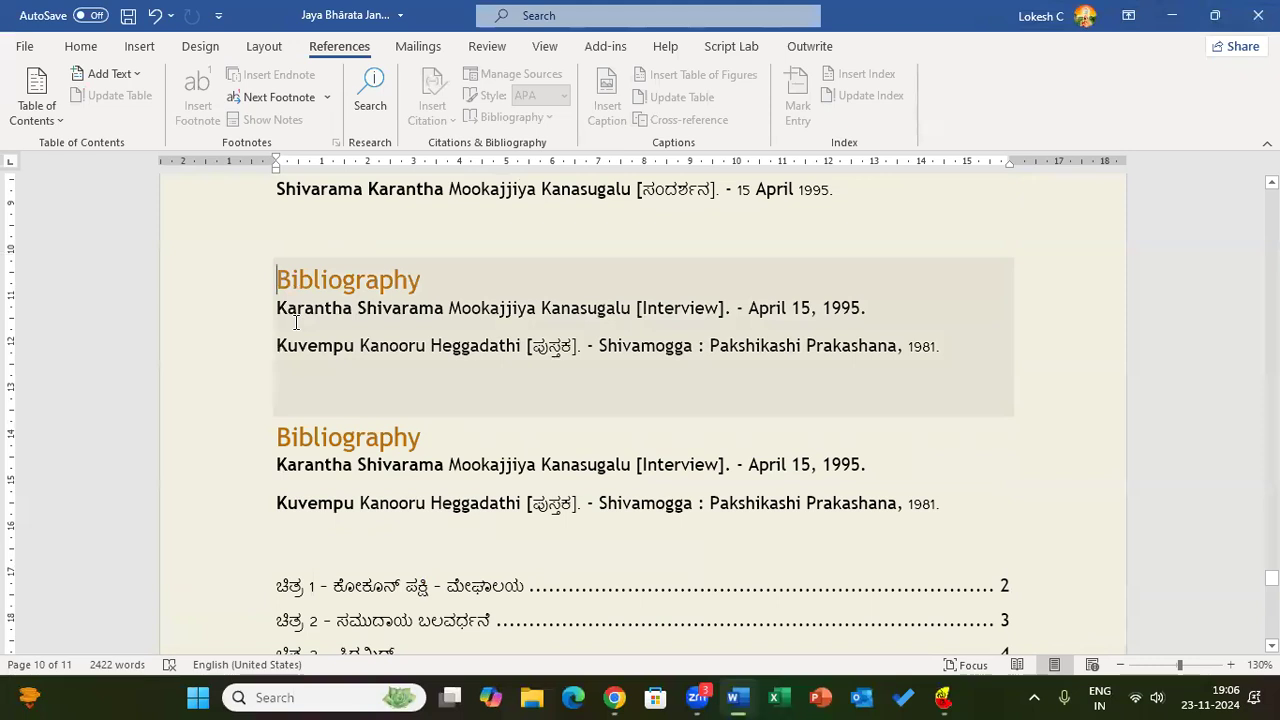
key("Page_Down")
key("Page_Down")
key("Page_Down")
scroll(296, 322, "up", 3)
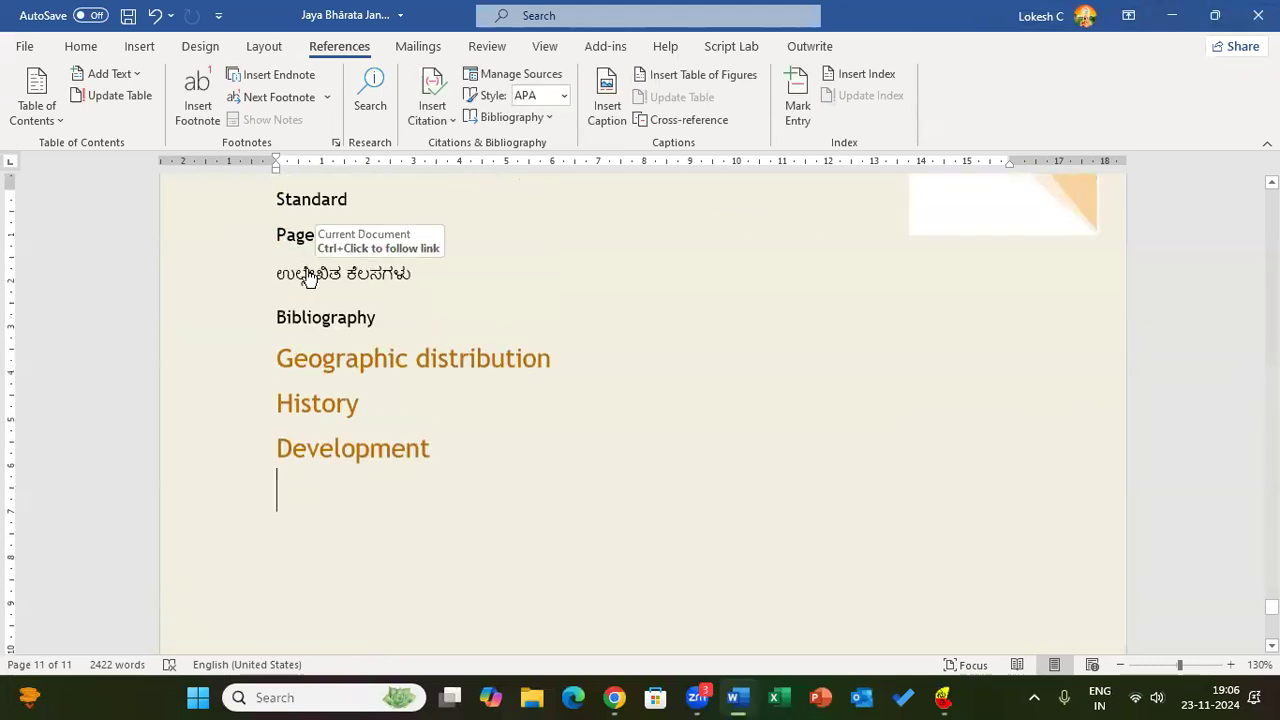
left_click(306, 272, "ctrl")
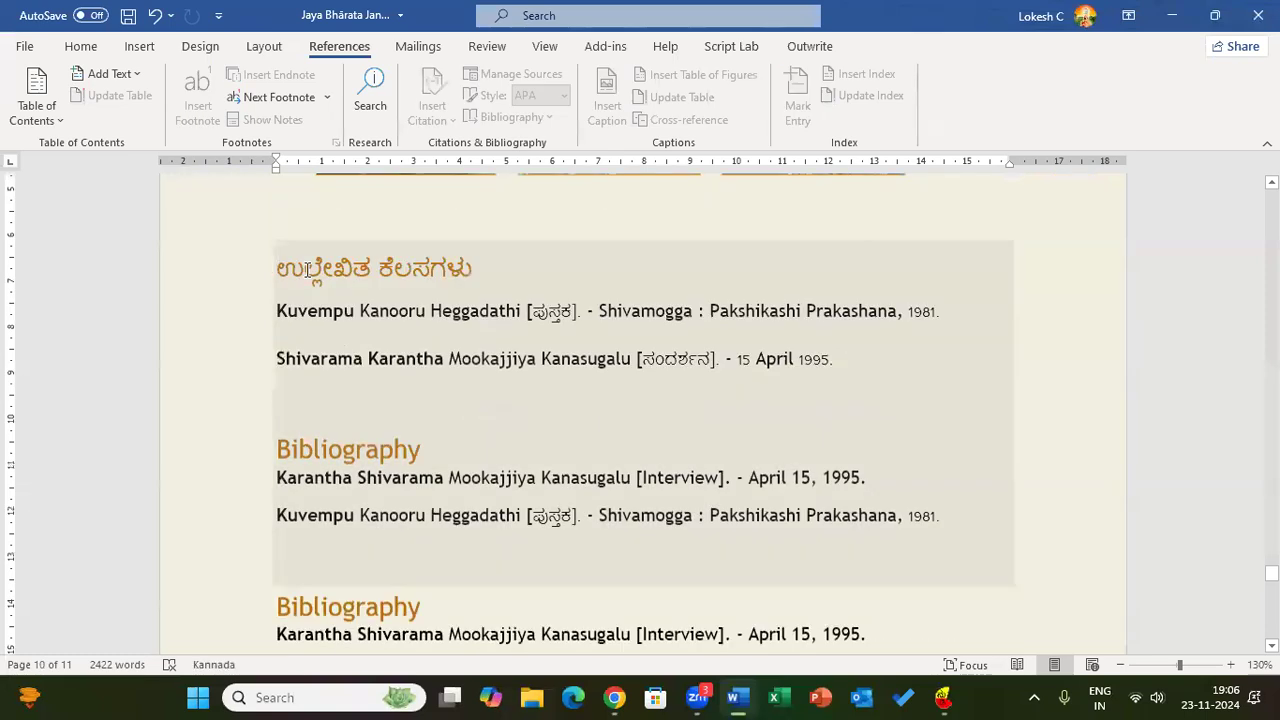
key("Page_Down")
key("Page_Down")
key("Page_Down")
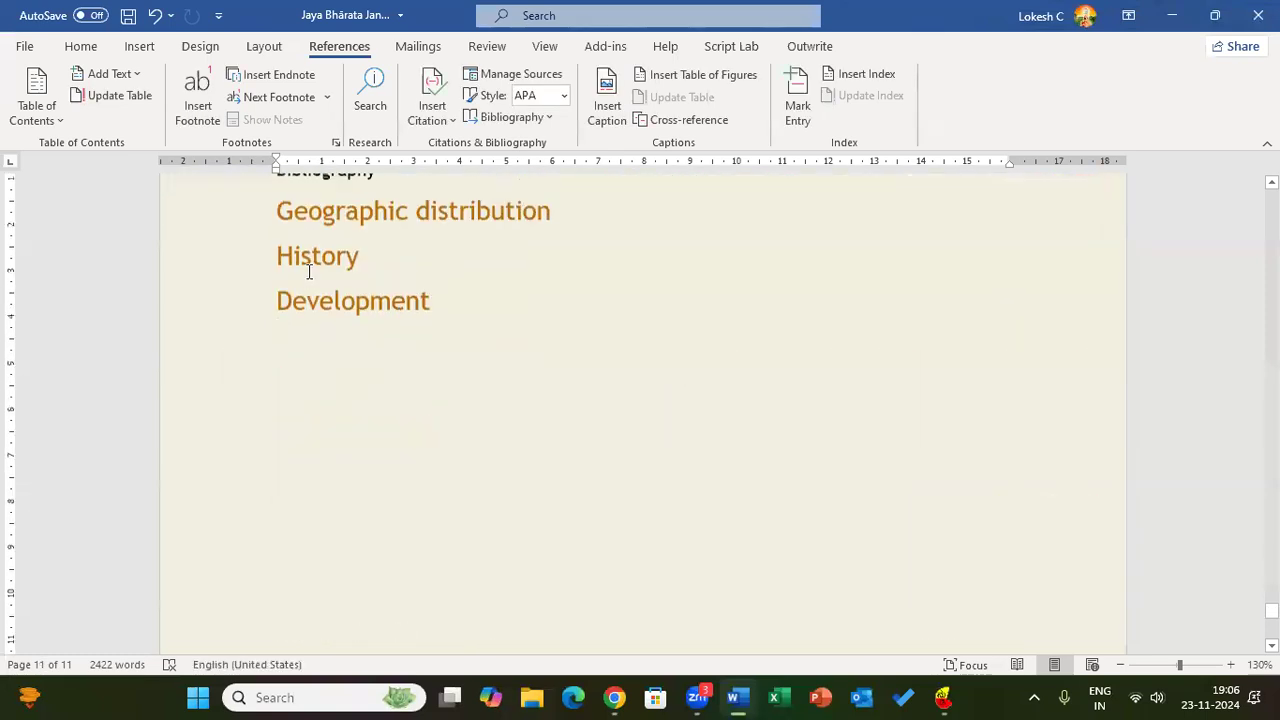
Follow the Page 3 cross-reference to its heading and return to the end of the document.
scroll(309, 271, "up", 3)
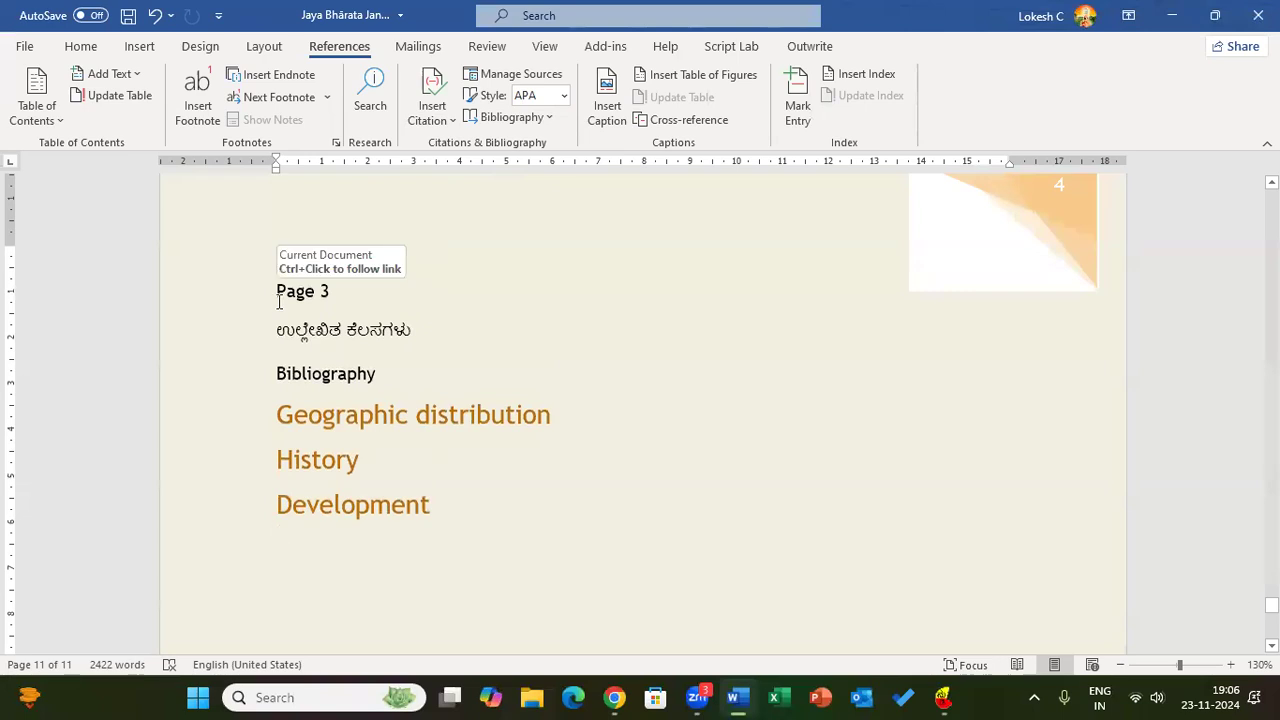
left_click(279, 302, "ctrl")
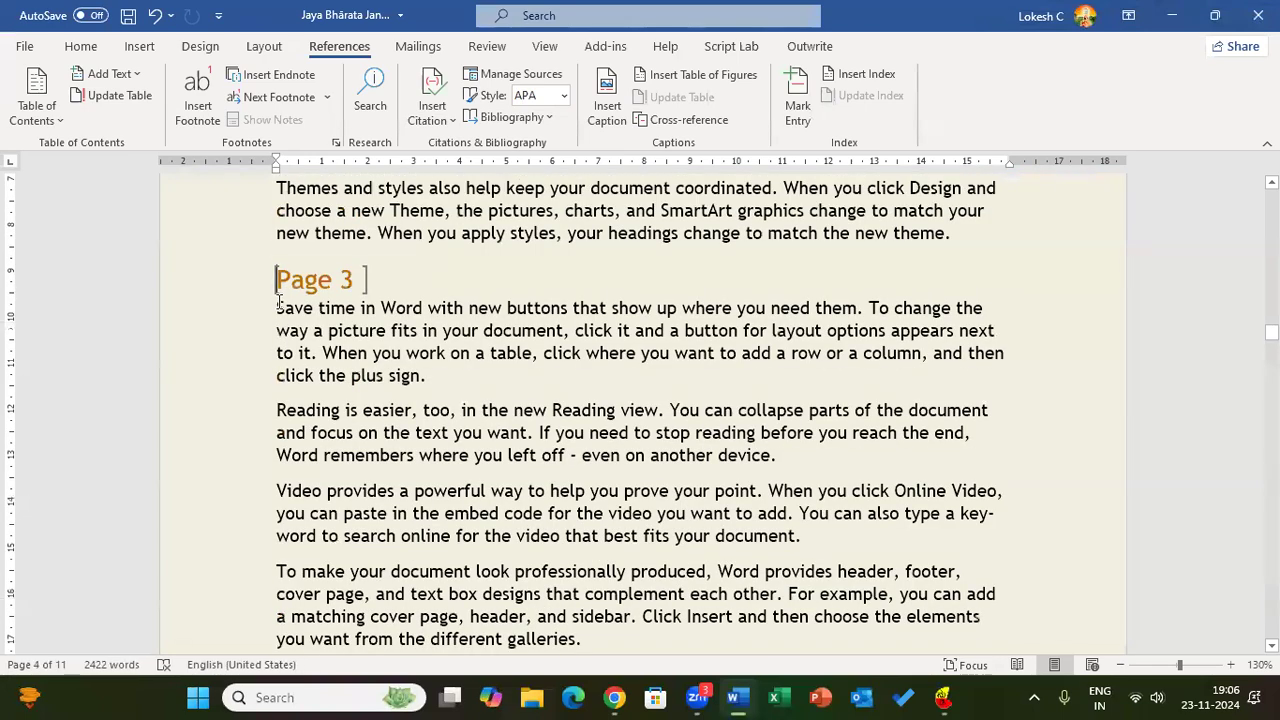
key("ctrl+End")
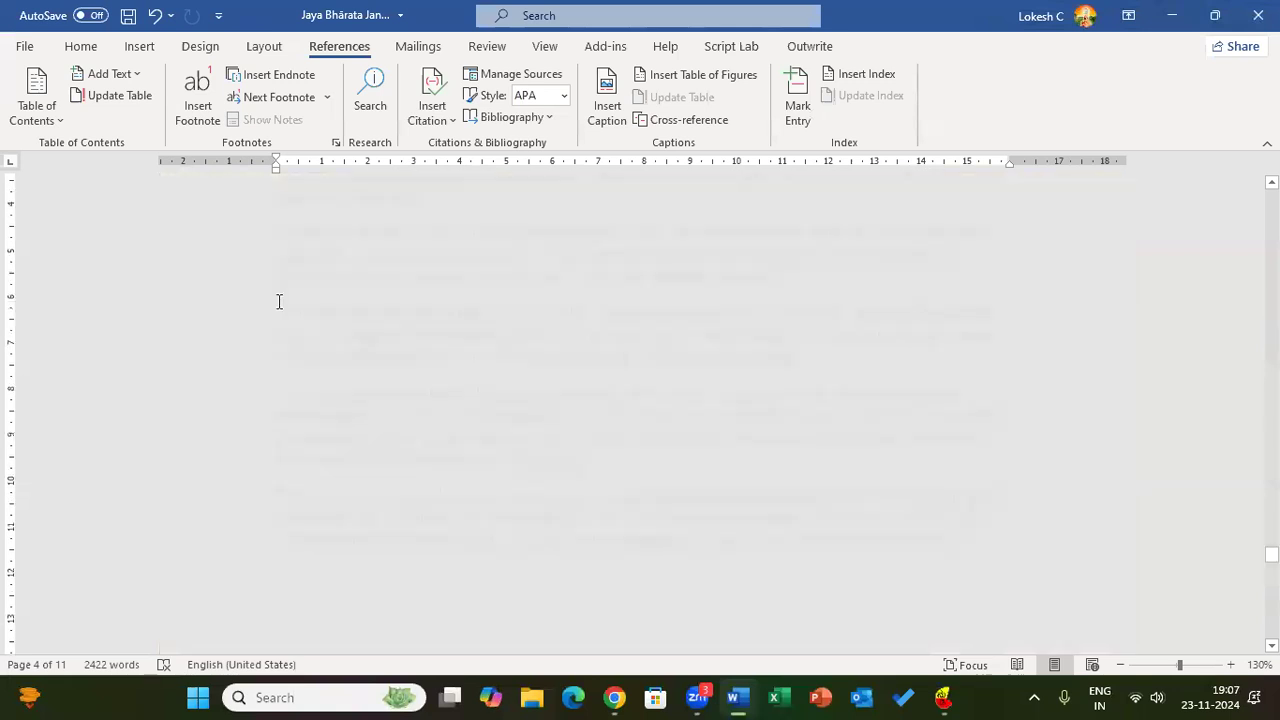
Add a blank line below the reference list and browse the available cross-reference types without inserting one.
key("Return")
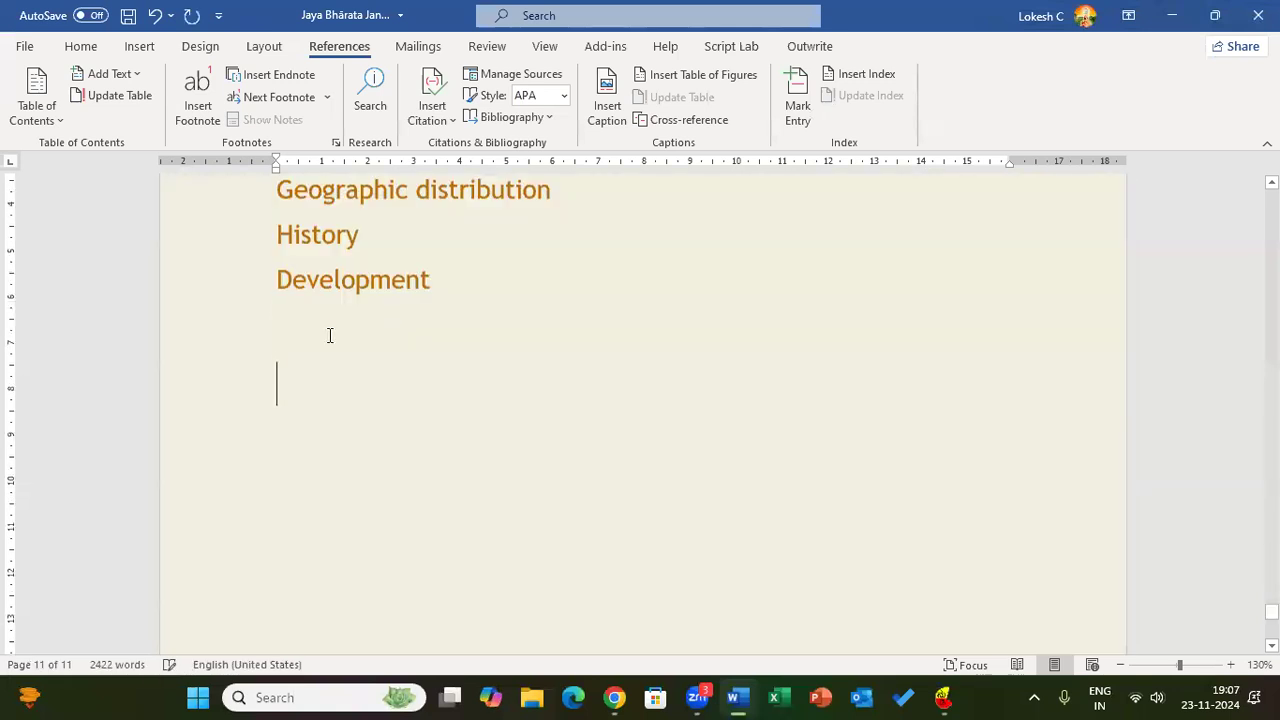
left_click(683, 121)
left_click(904, 197)
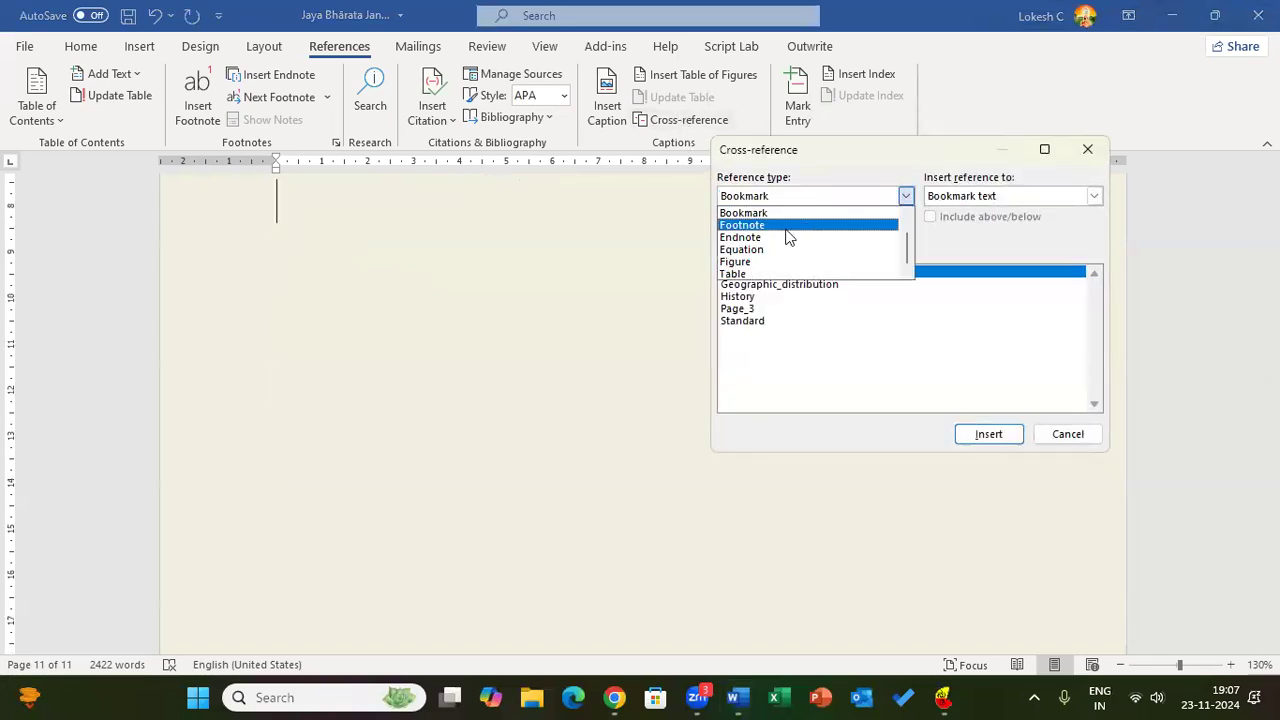
scroll(768, 243, "up", 1)
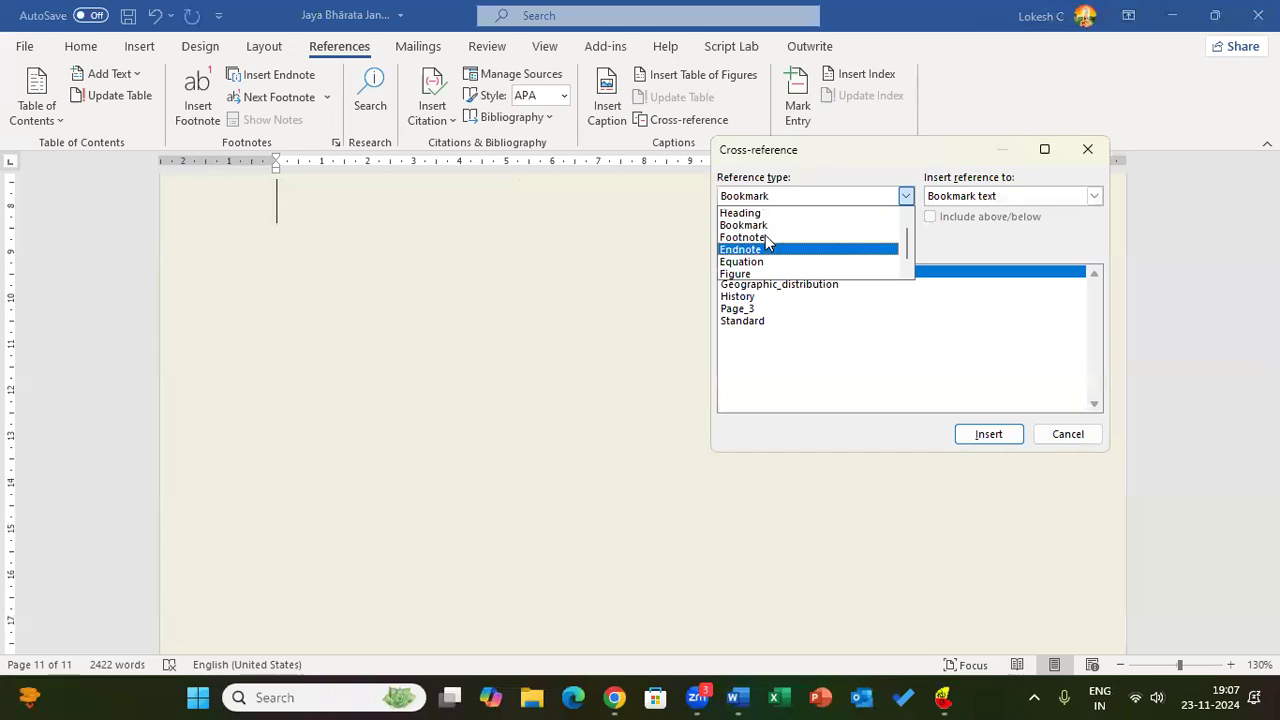
scroll(770, 245, "down", 1)
left_click(914, 314)
left_click(294, 322)
scroll(294, 322, "up", 3)
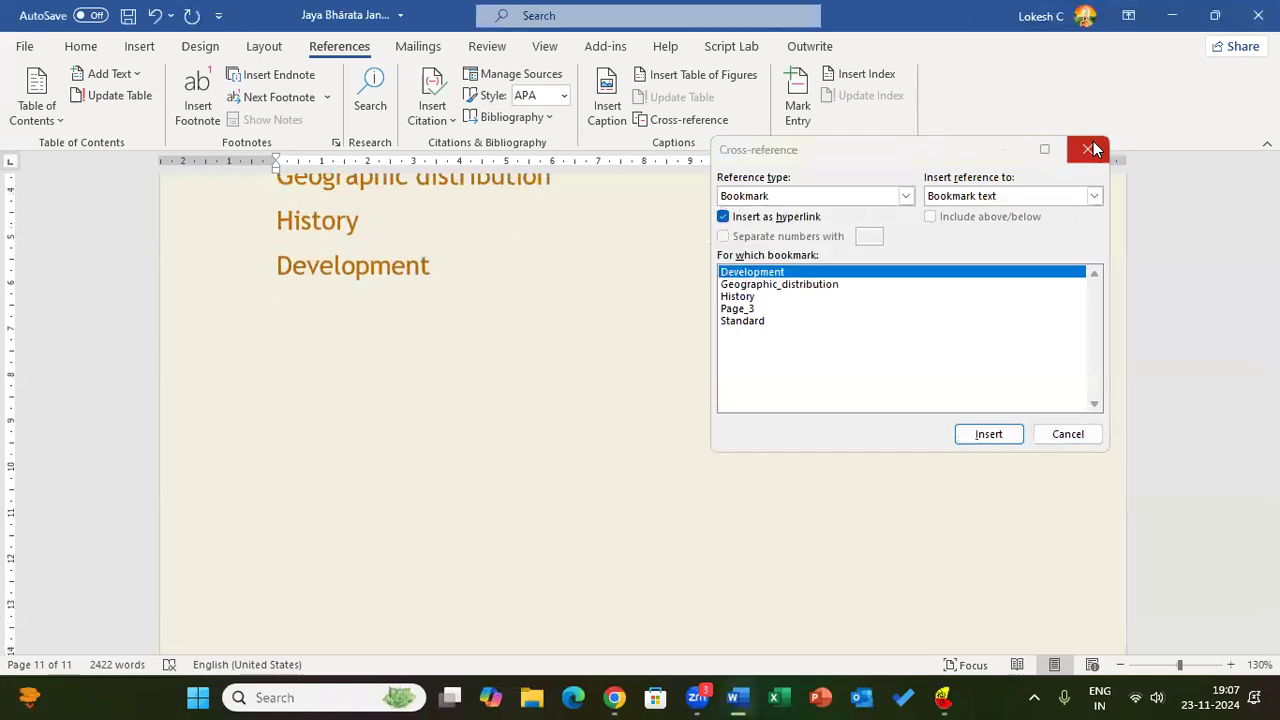
left_click(1087, 149)
scroll(592, 266, "down", 3)
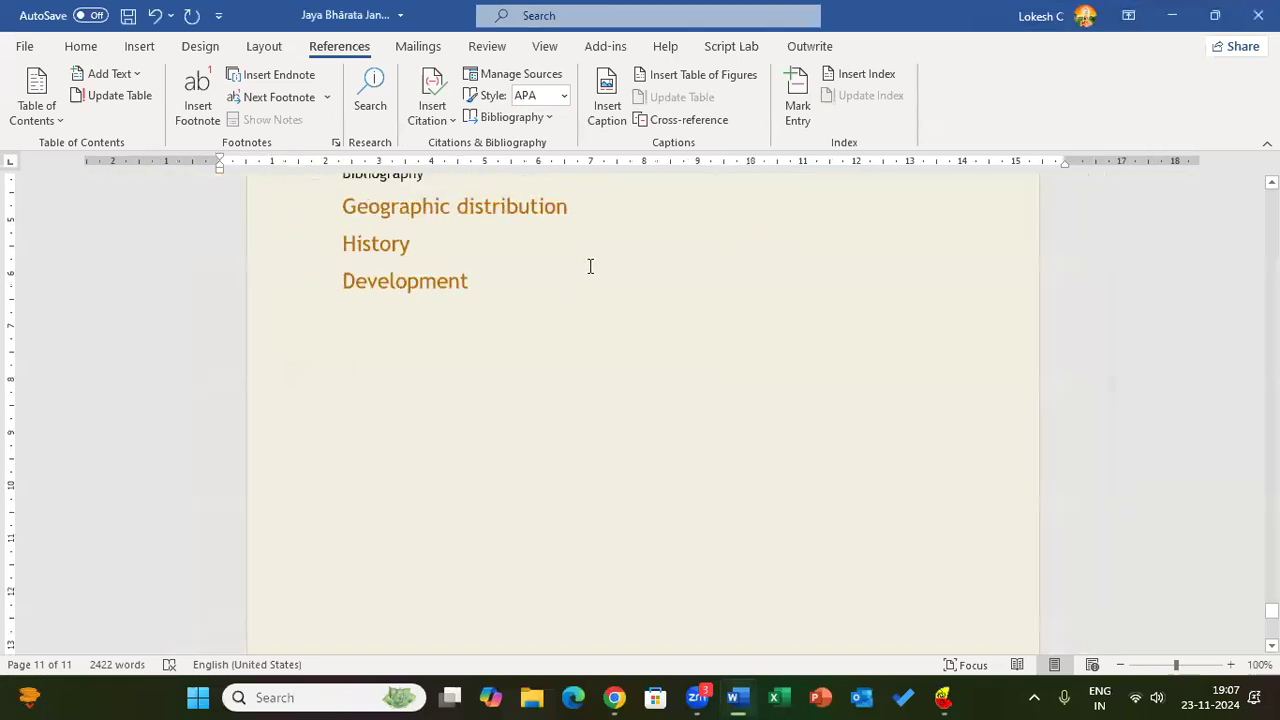
scroll(673, 305, "up", 3)
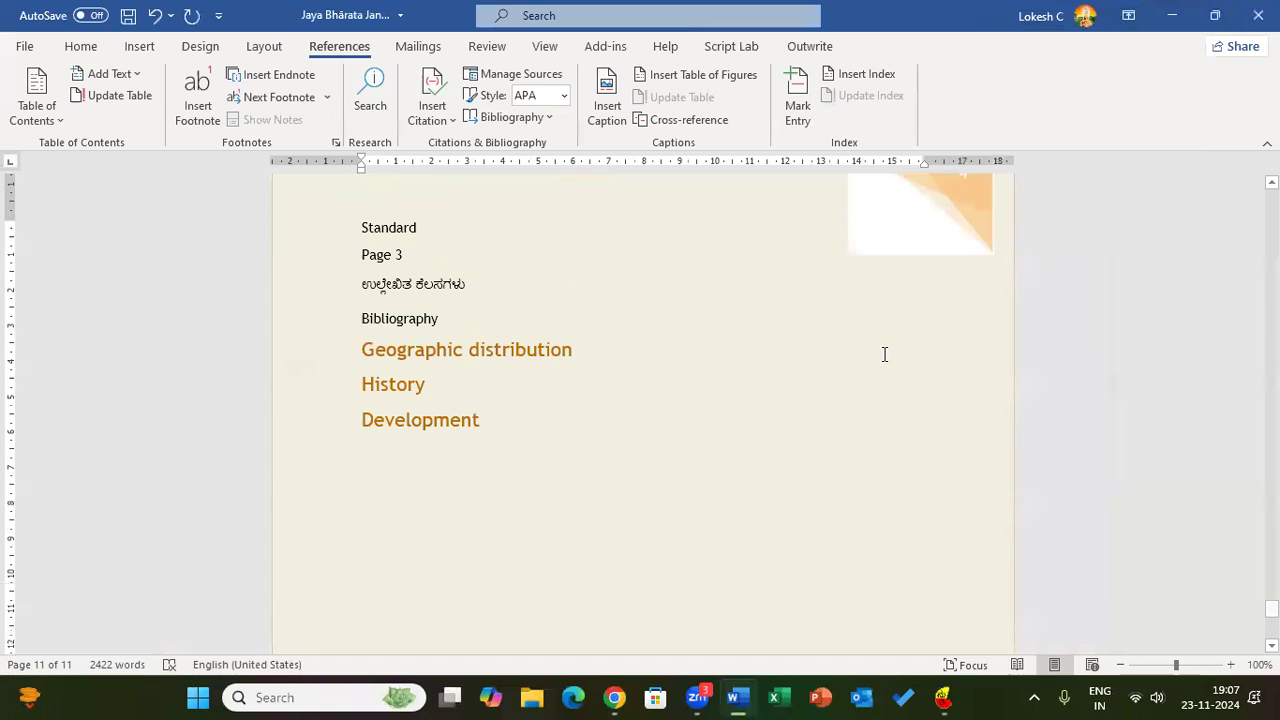
left_click_drag(361, 226, 528, 489)
left_click(528, 489)
left_click(798, 100)
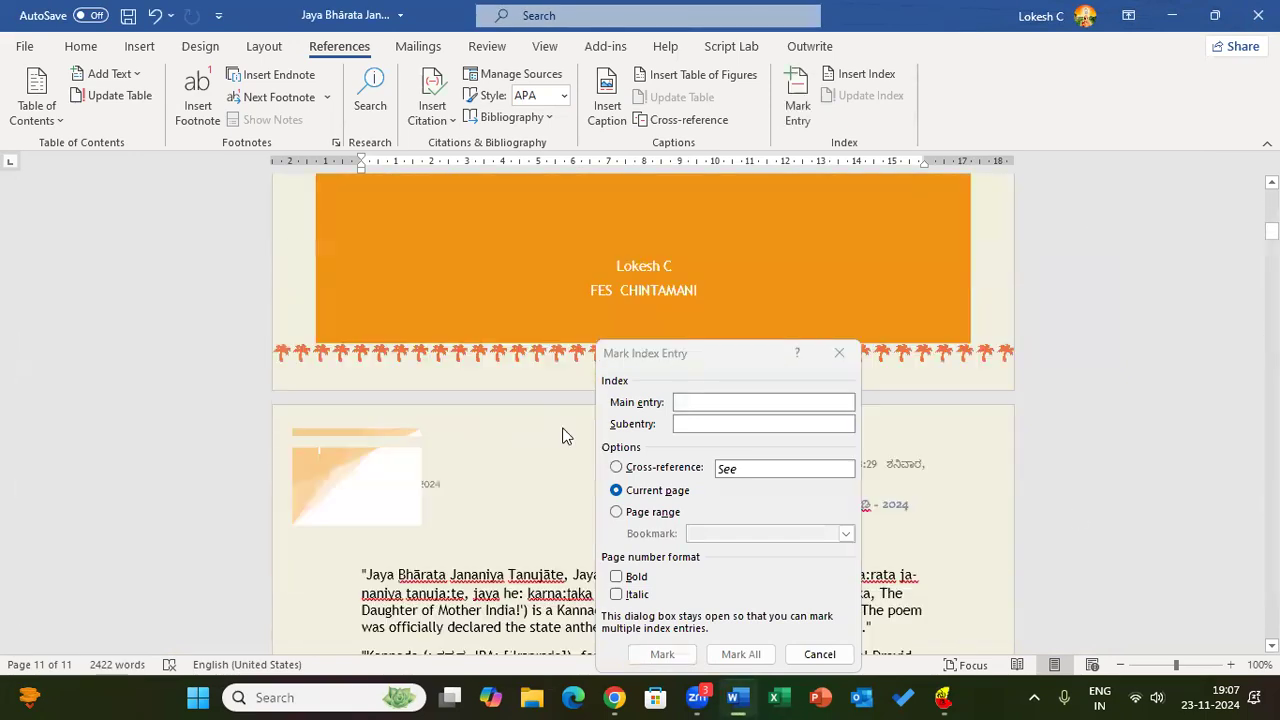
scroll(565, 428, "up", 3, "ctrl")
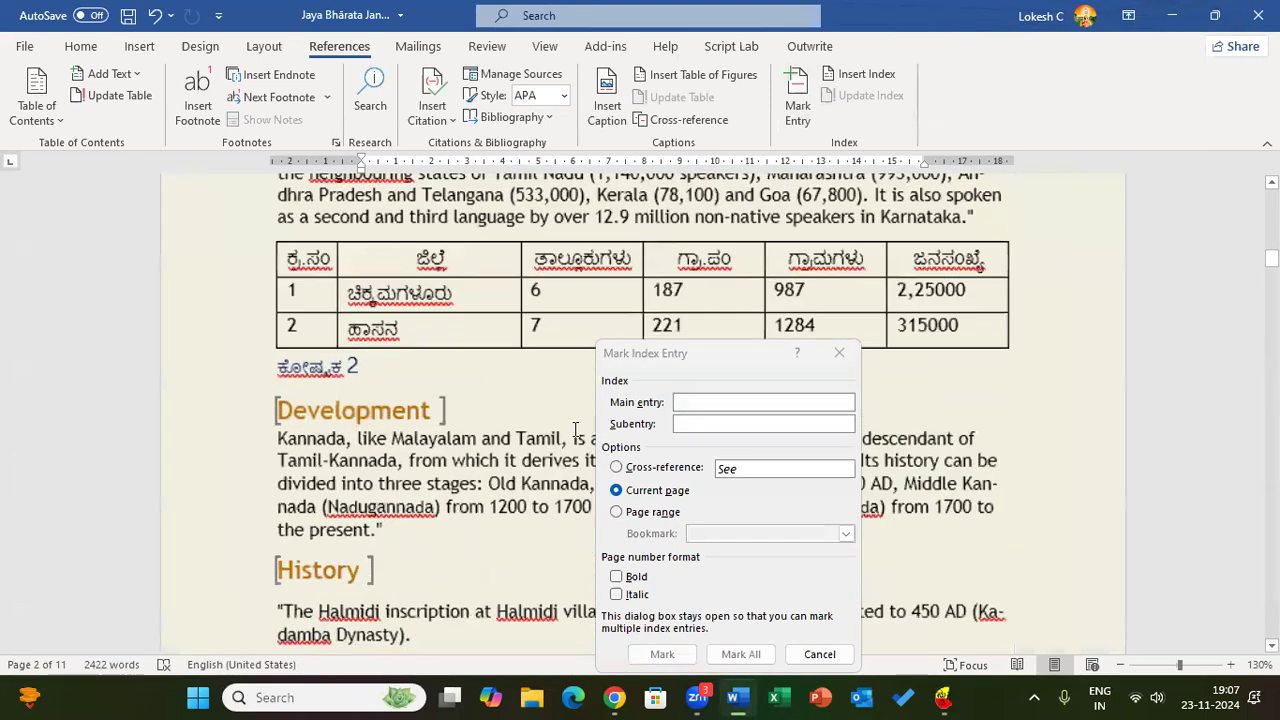
left_click_drag(750, 364, 970, 471)
left_click(489, 484)
left_click(590, 484, "shift")
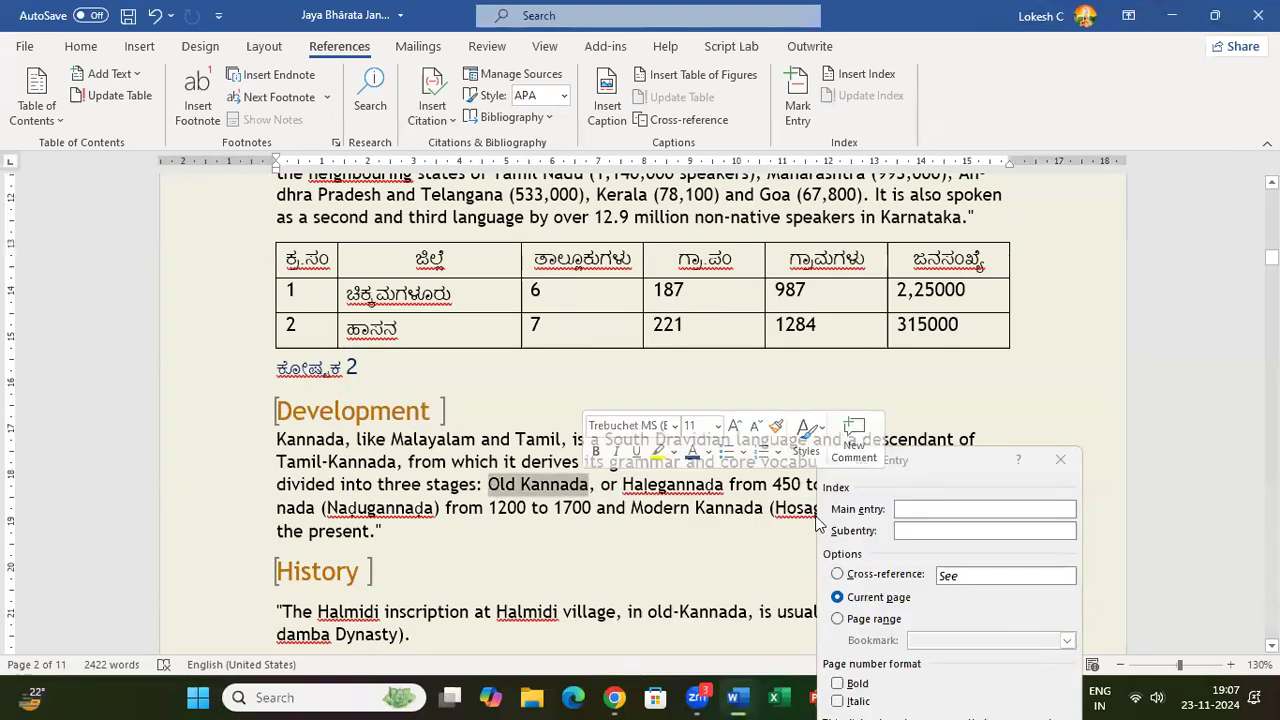
left_click(918, 509)
left_click(973, 465)
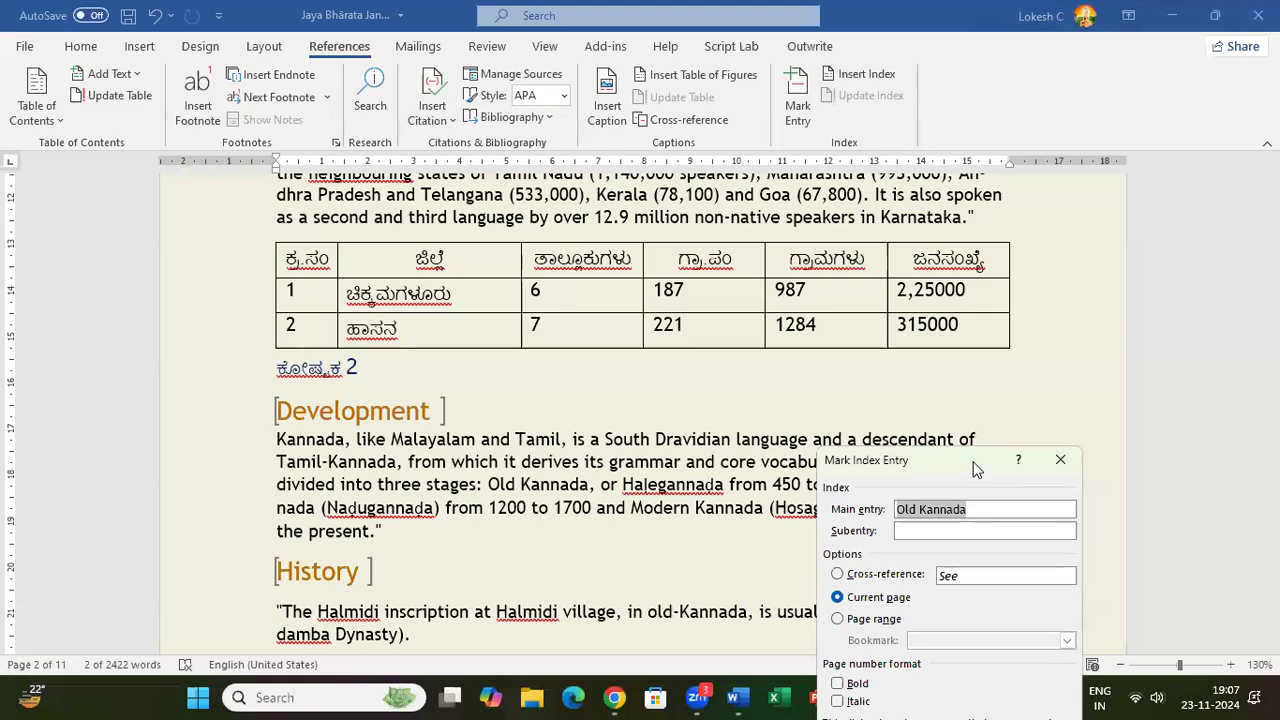
left_click_drag(984, 326, 984, 320)
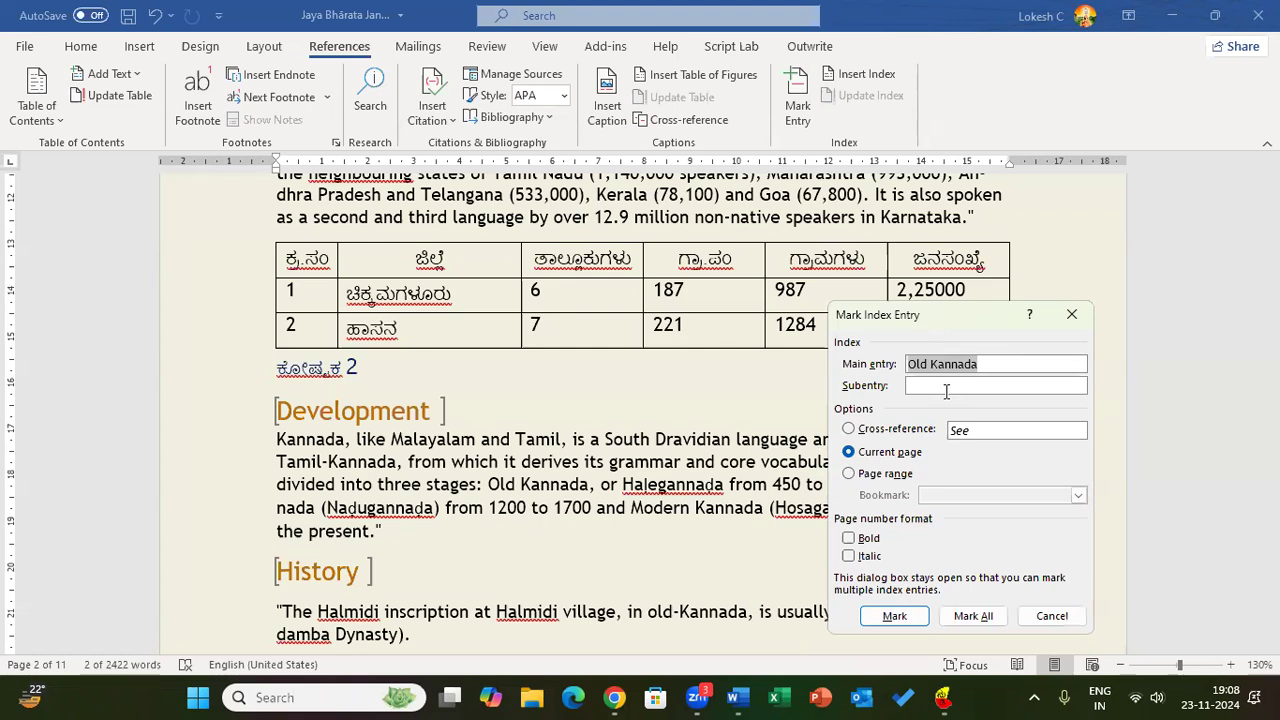
key("Escape")
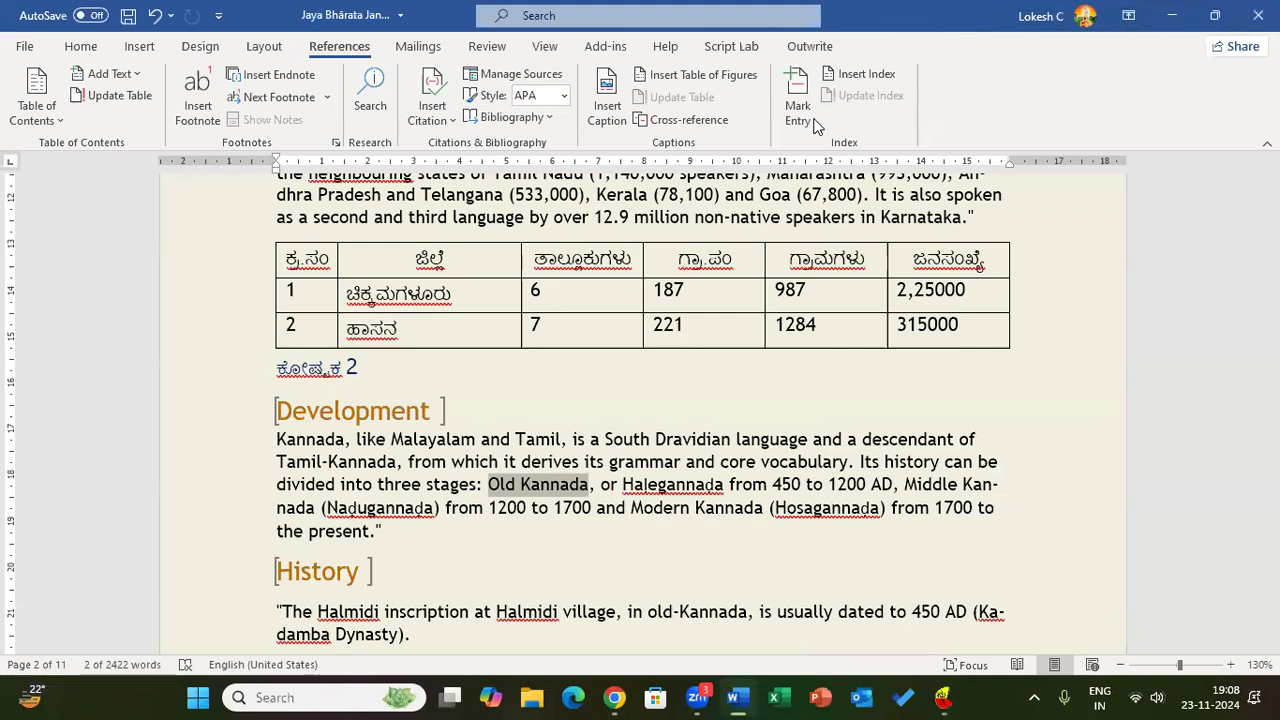
left_click(780, 417)
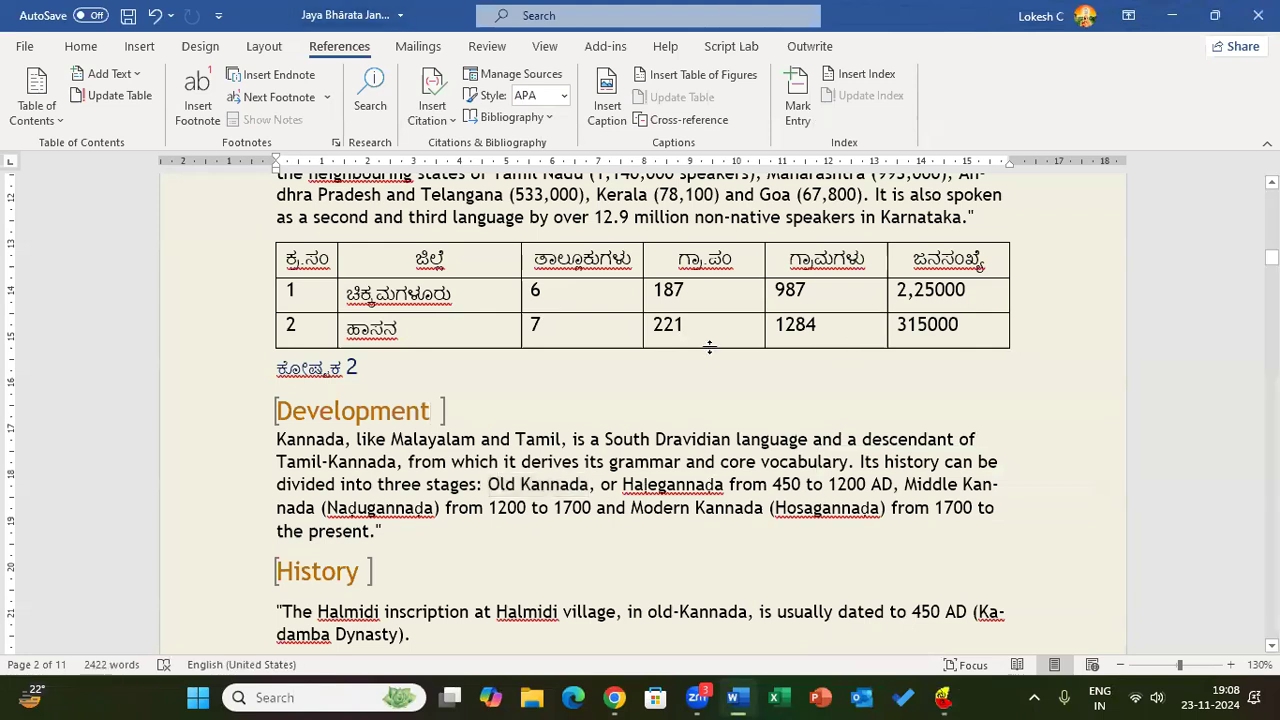
Mark the word "Haḷegannaḍa" in the Development paragraph as a main index entry for the current page.
left_click(800, 100)
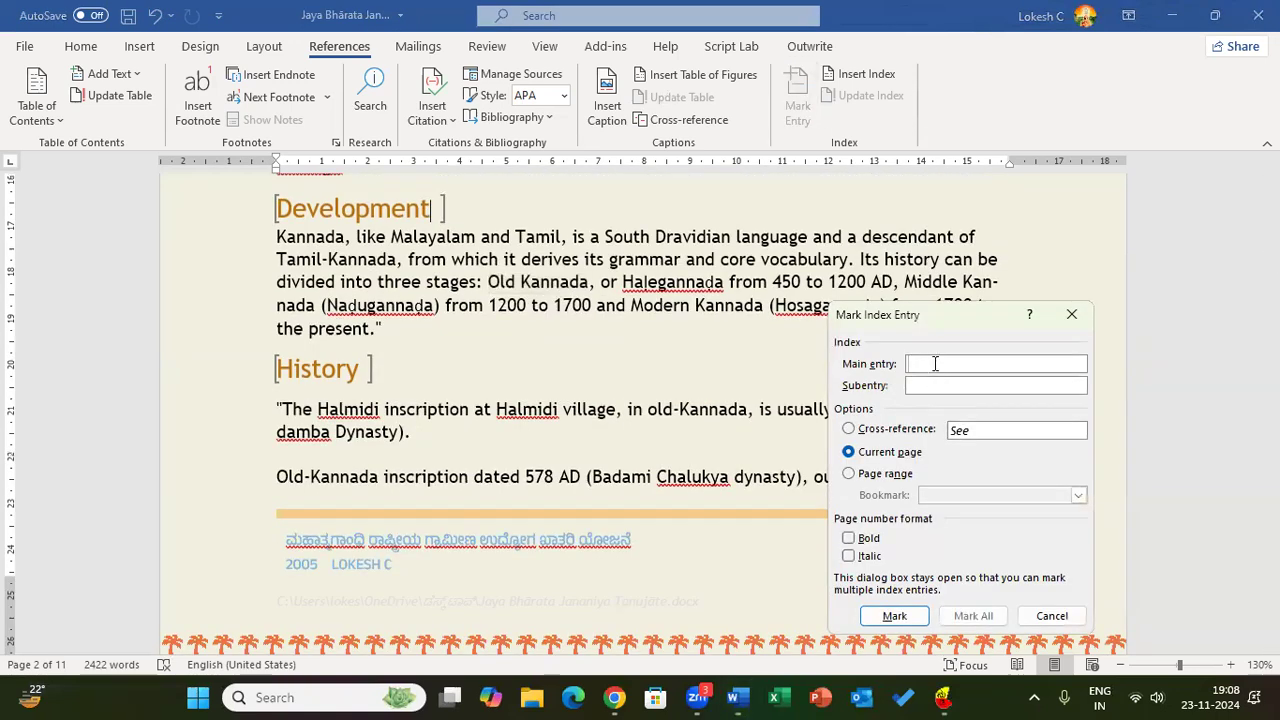
left_click(662, 283)
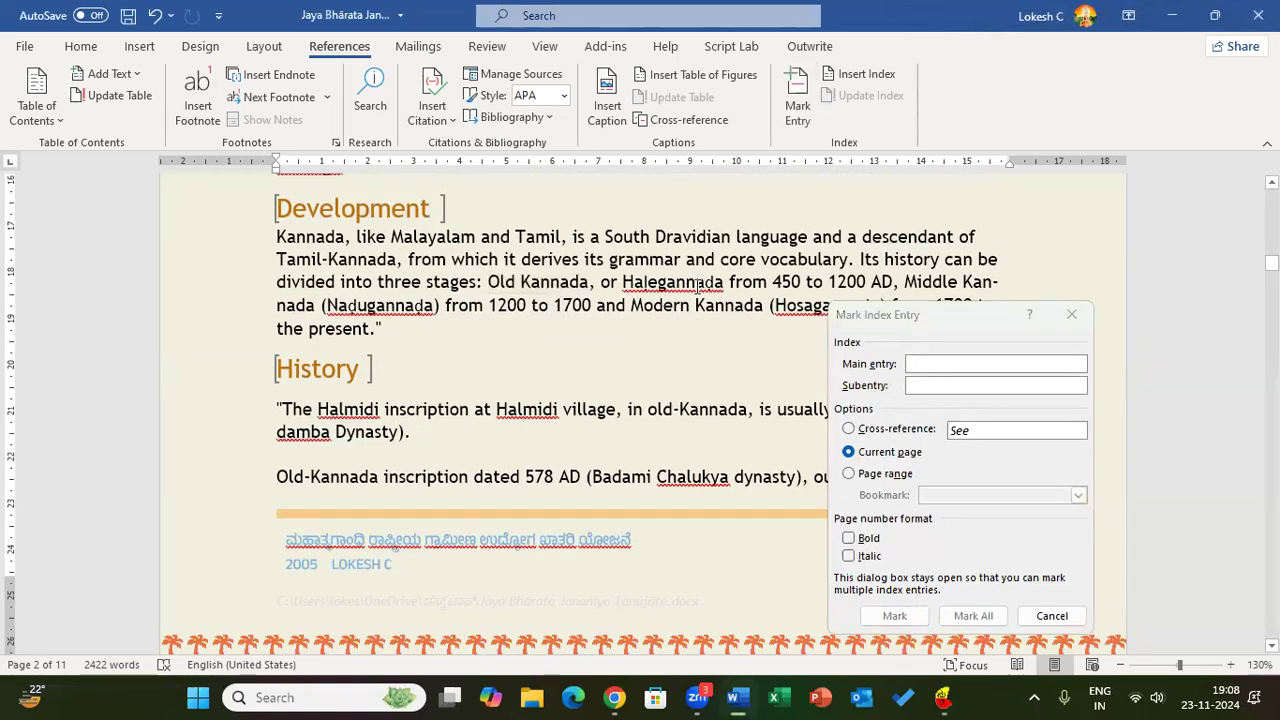
left_click_drag(723, 283, 623, 283)
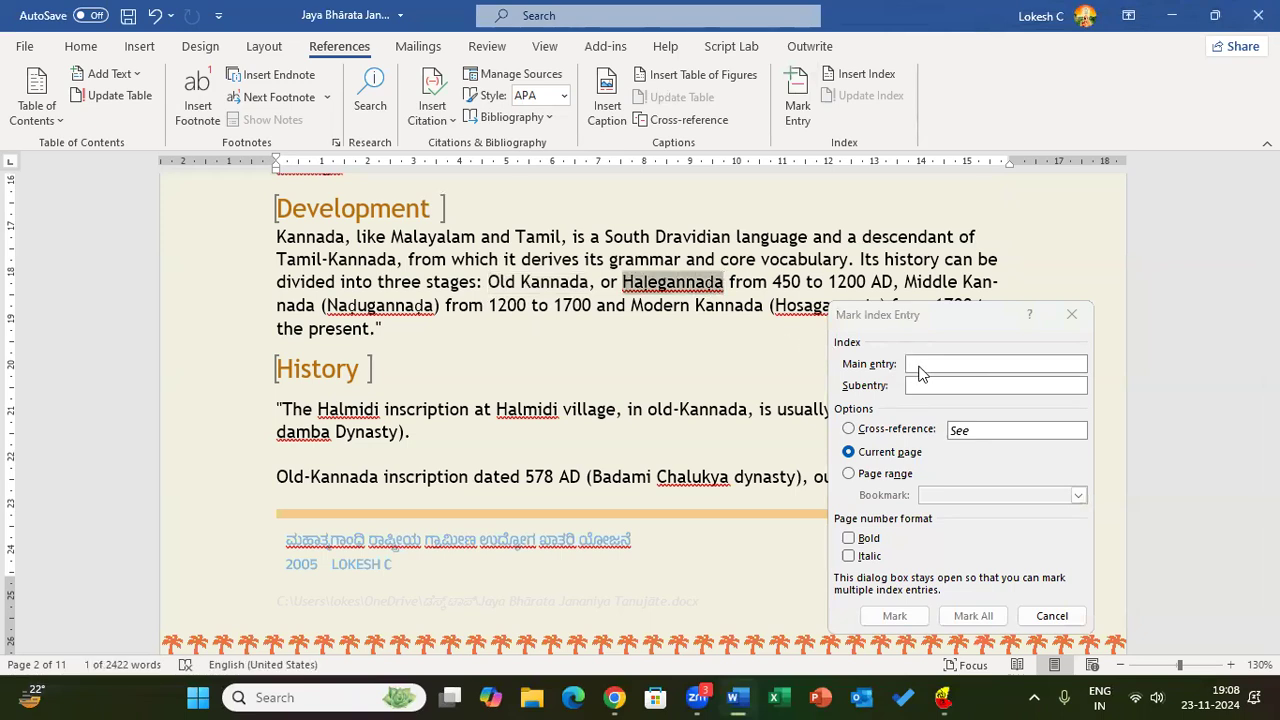
left_click(921, 364)
double_click(994, 365)
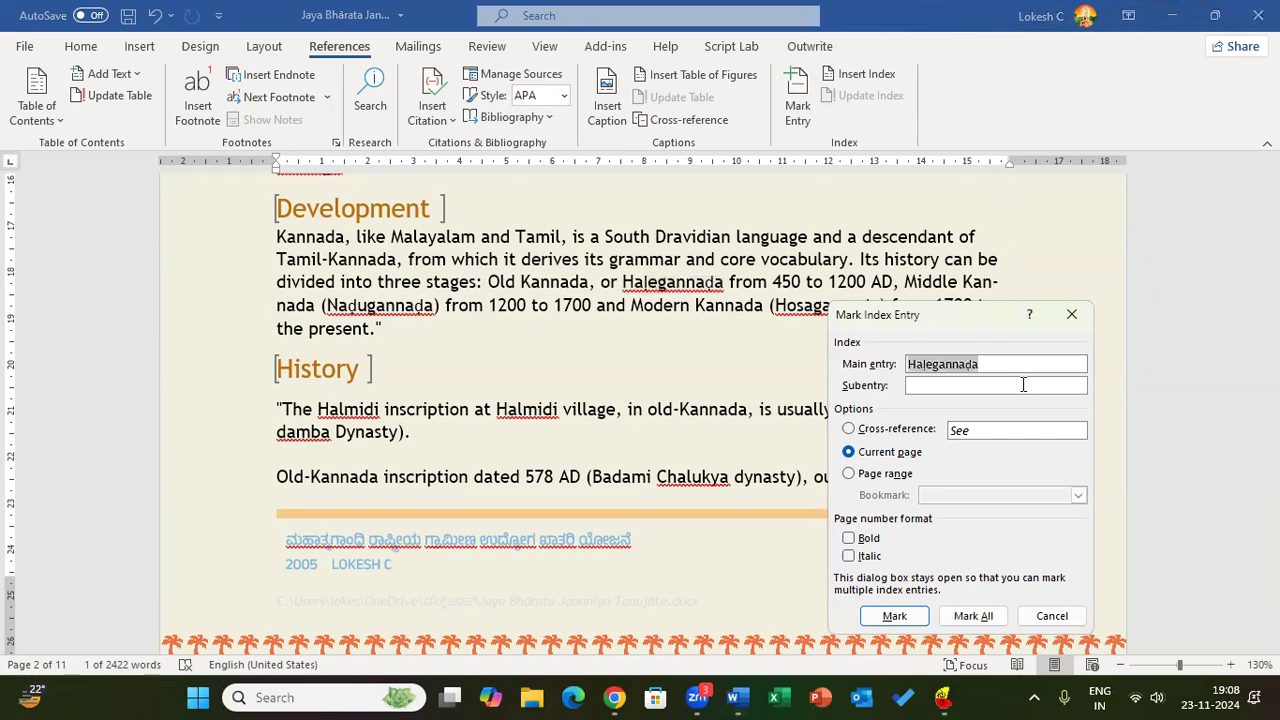
left_click_drag(1001, 240, 1010, 226)
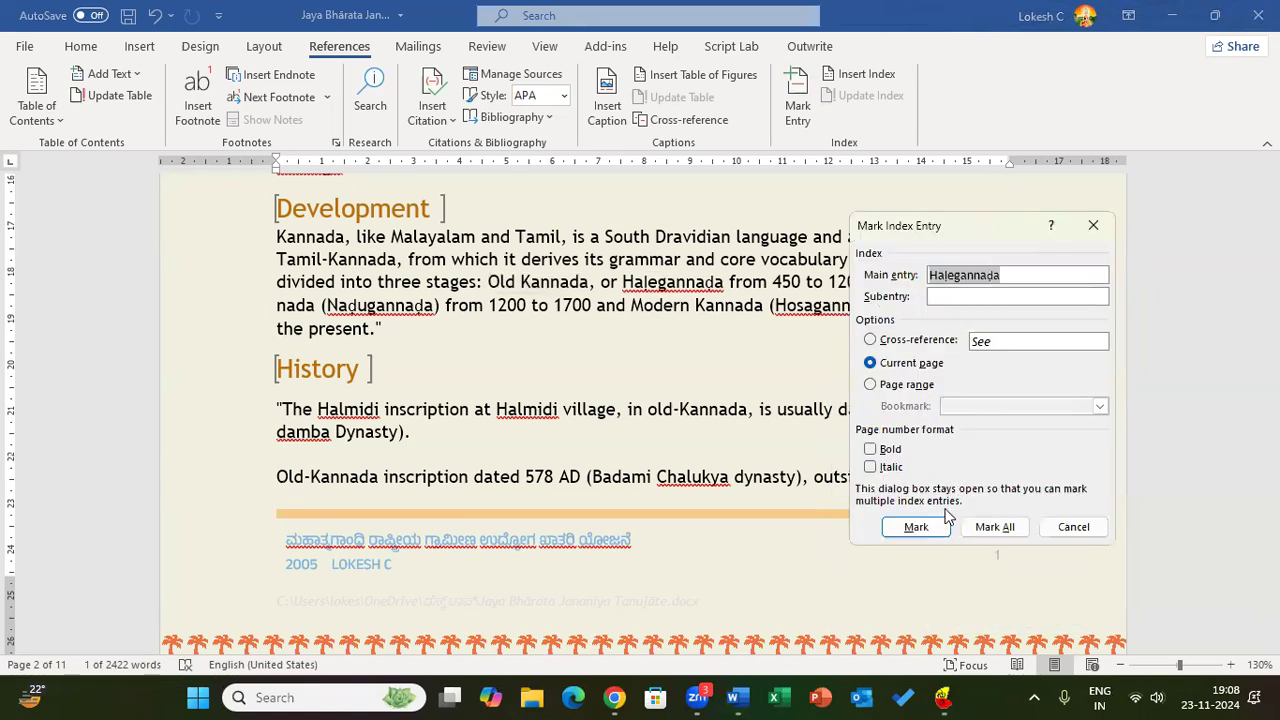
left_click(935, 531)
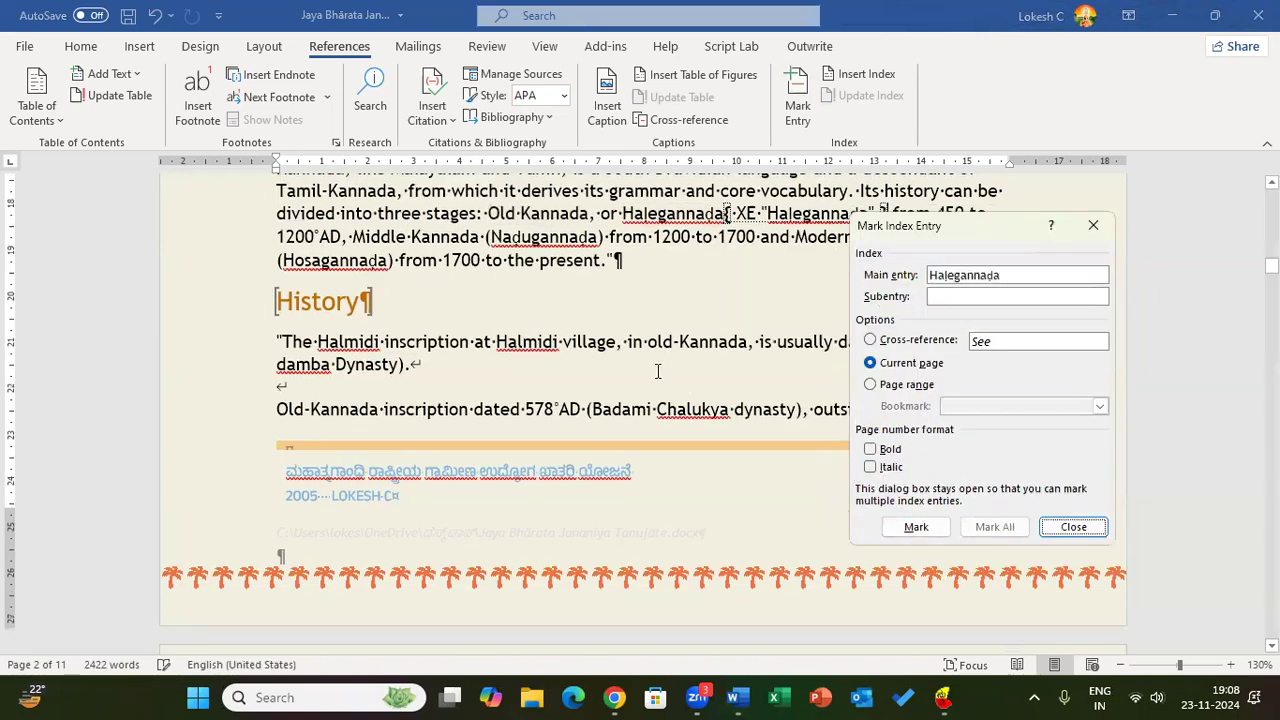
left_click(1073, 527)
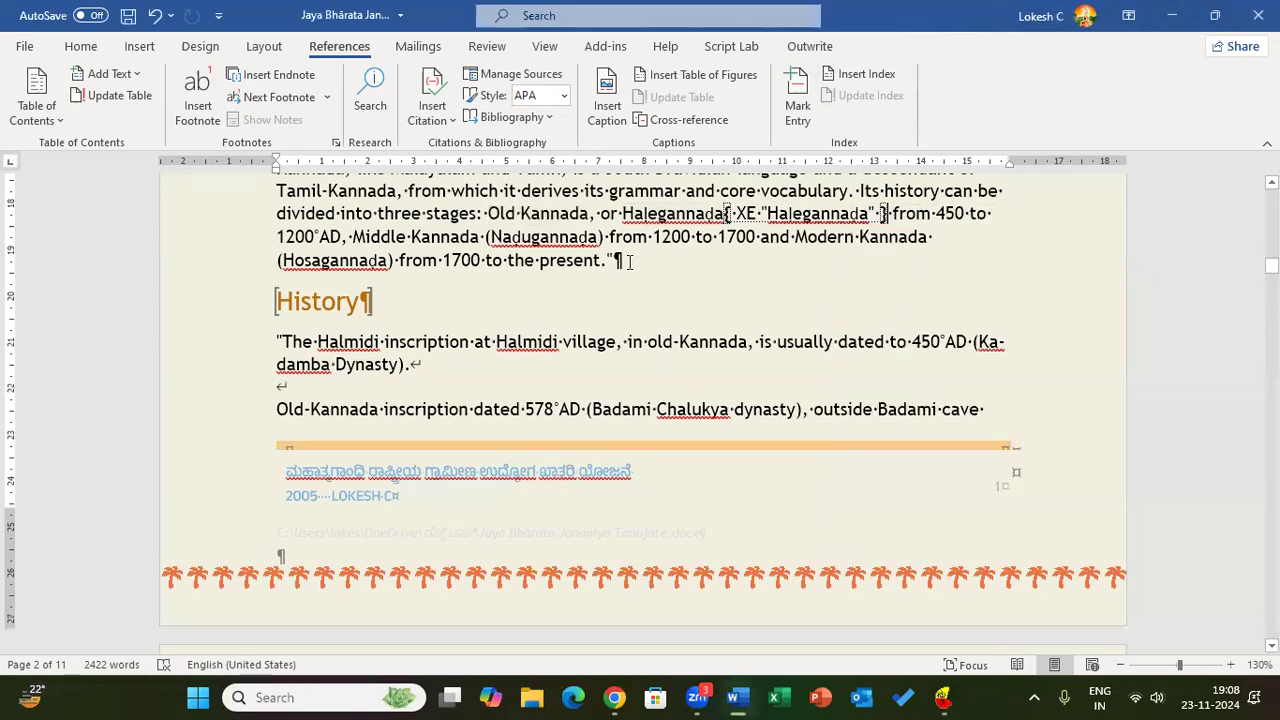
Mark "Rashtrakuta Dynasty" in the 9th century Old-Kannada inscription line as a main index entry for the current page.
scroll(624, 379, "down", 5)
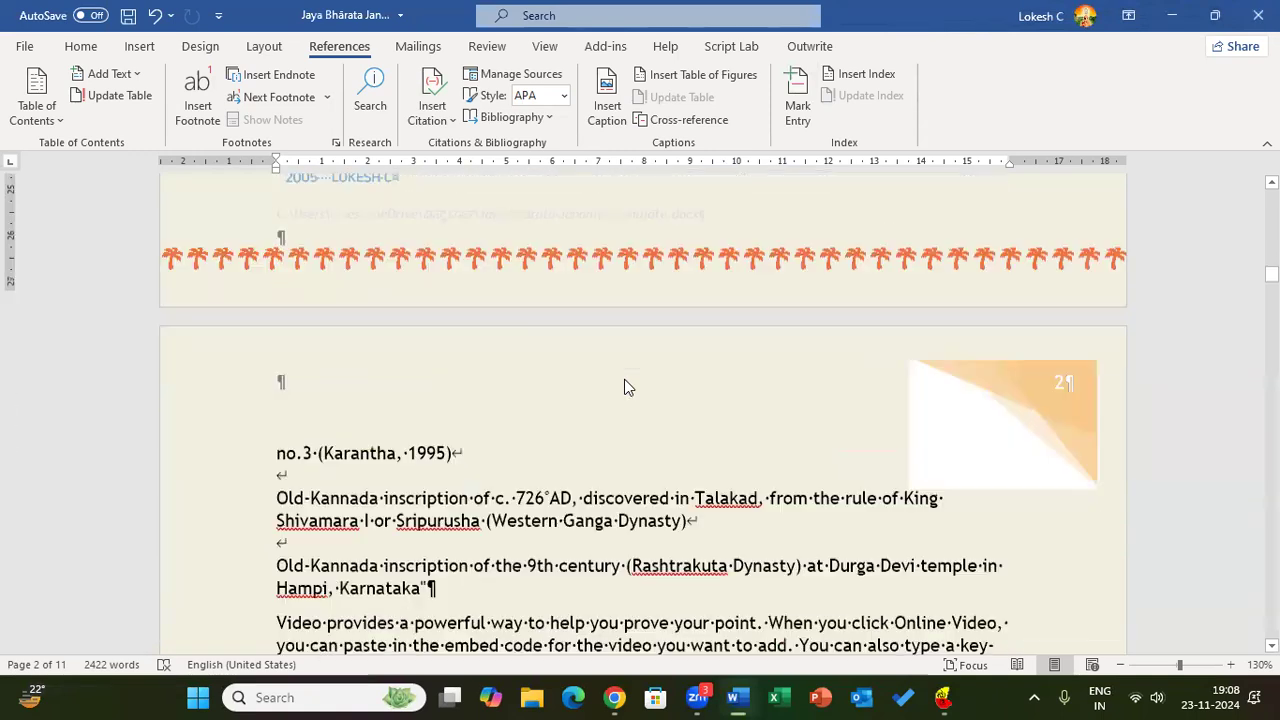
scroll(624, 379, "down", 4)
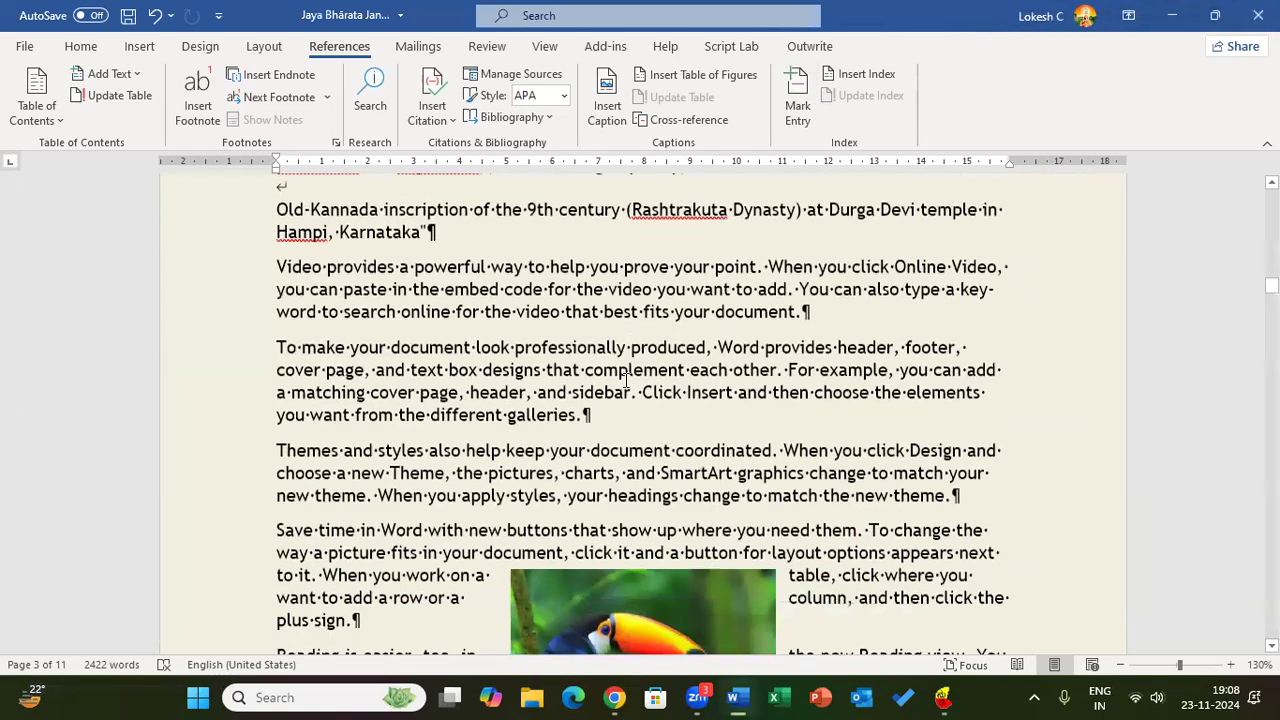
scroll(626, 379, "up", 1)
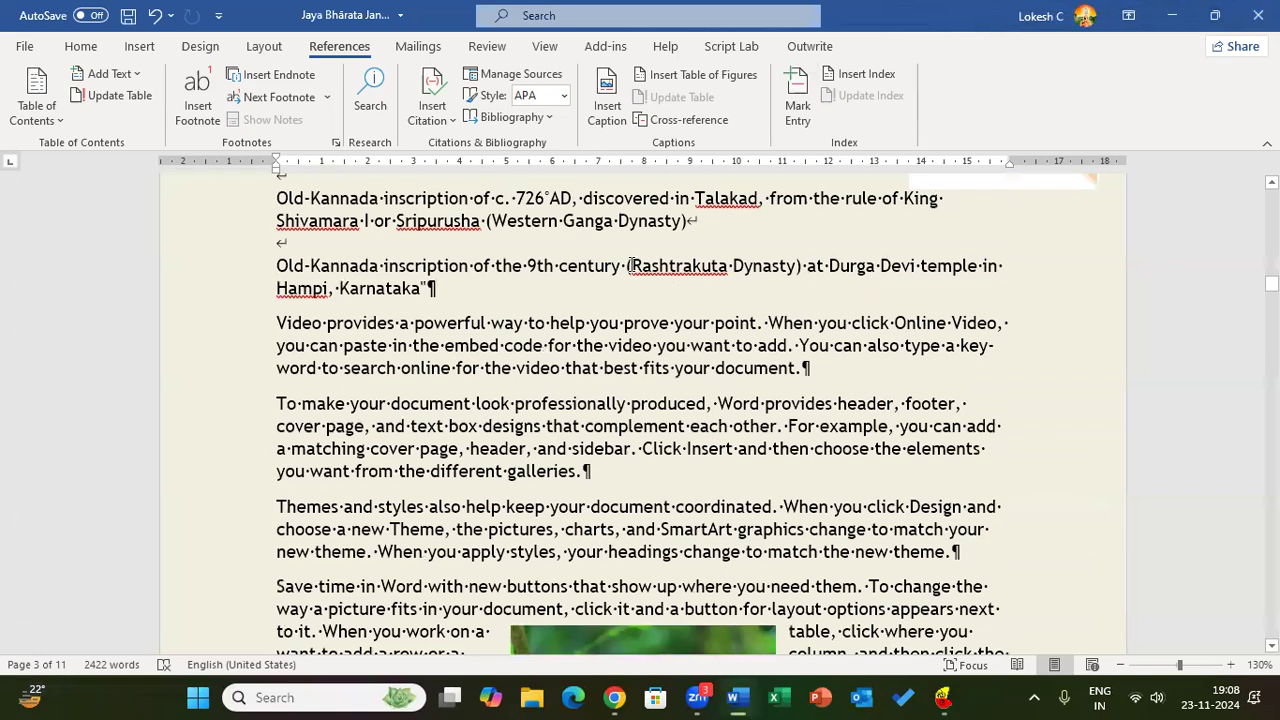
left_click(797, 88)
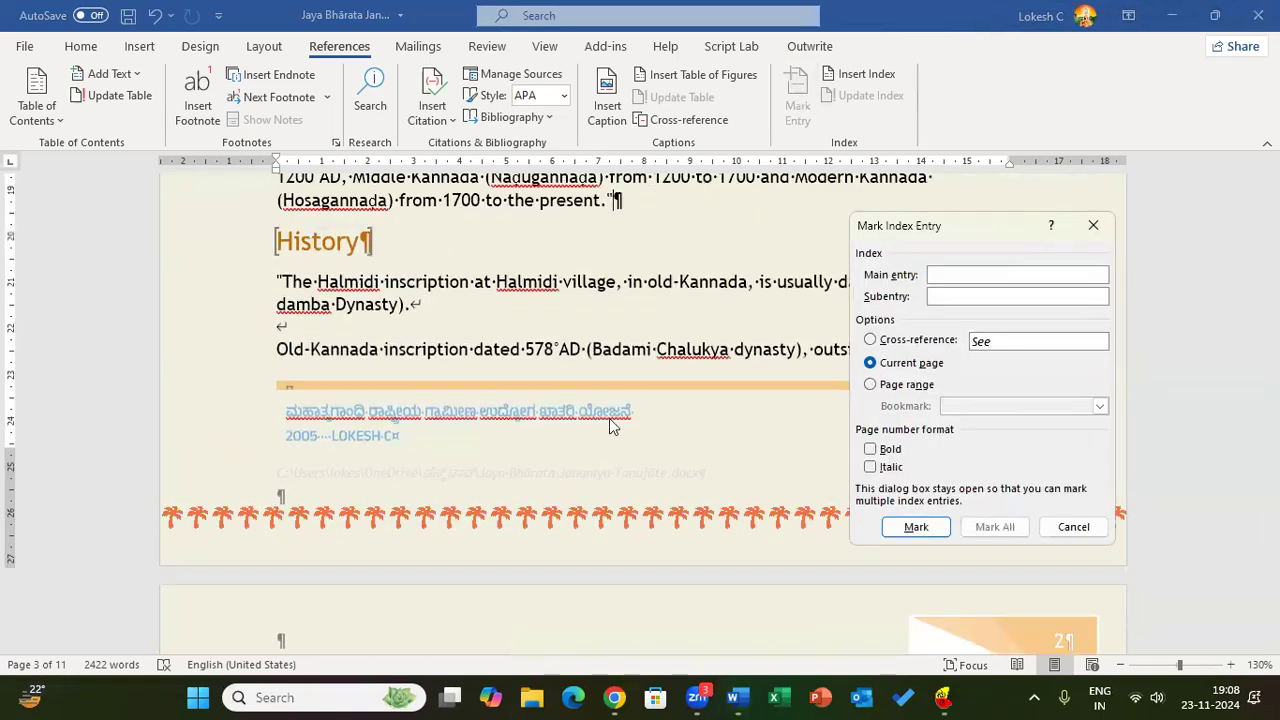
scroll(609, 420, "down", 6)
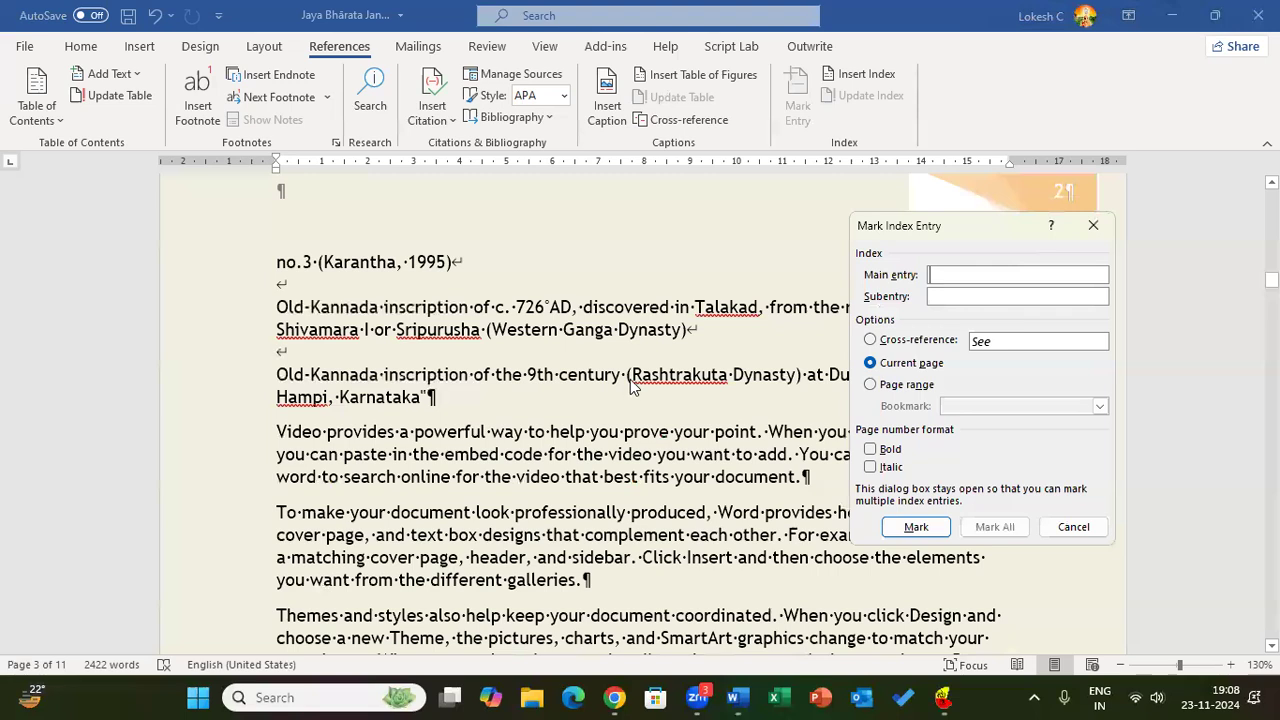
left_click(638, 378)
left_click_drag(638, 378, 819, 375)
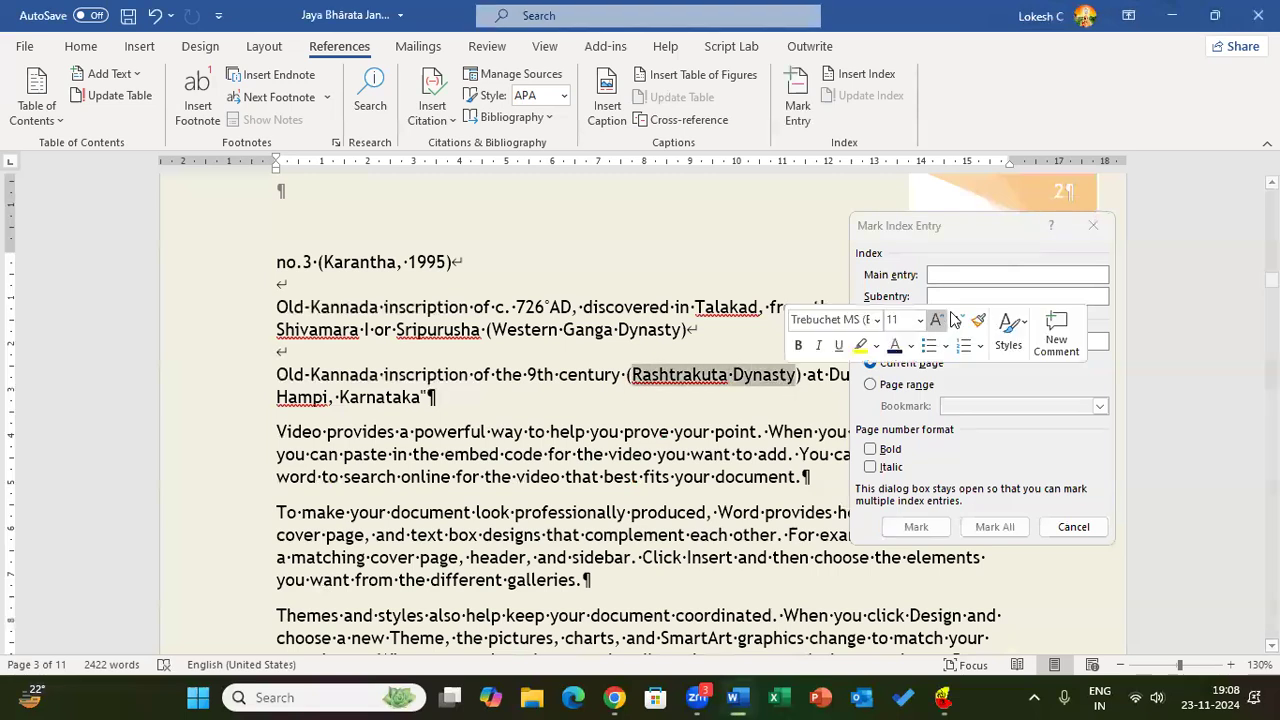
left_click(966, 278)
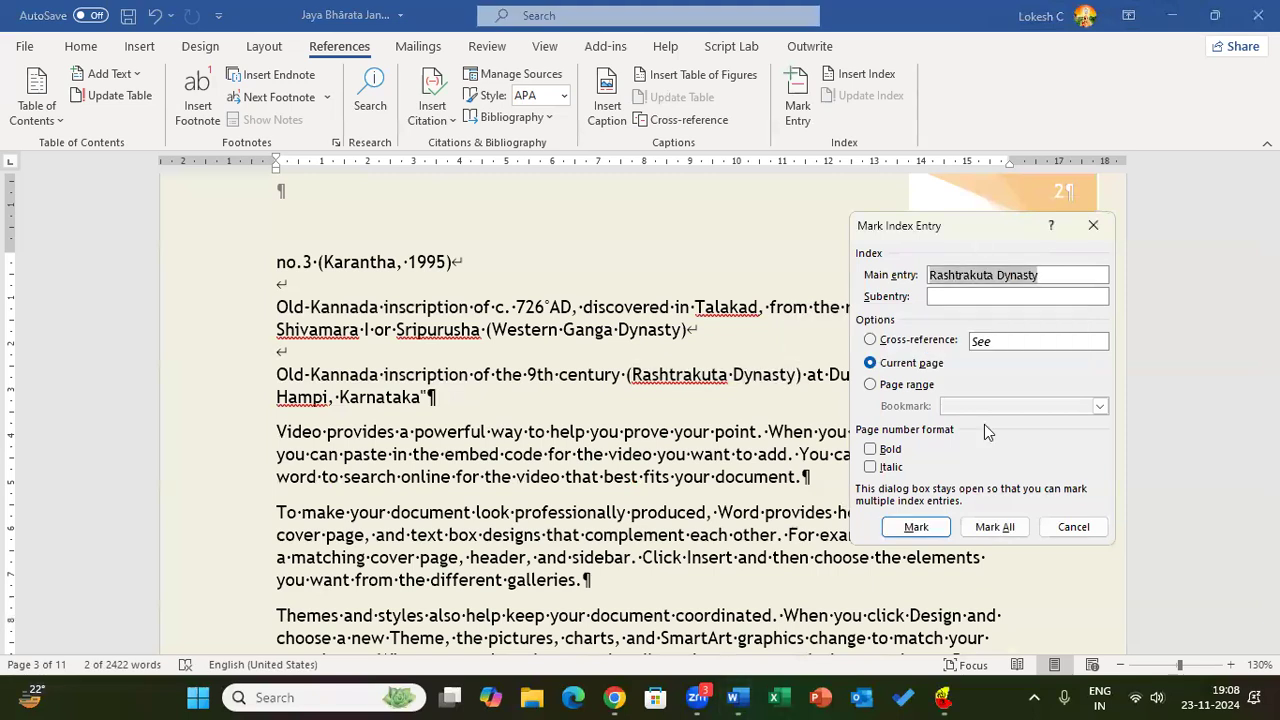
left_click(916, 527)
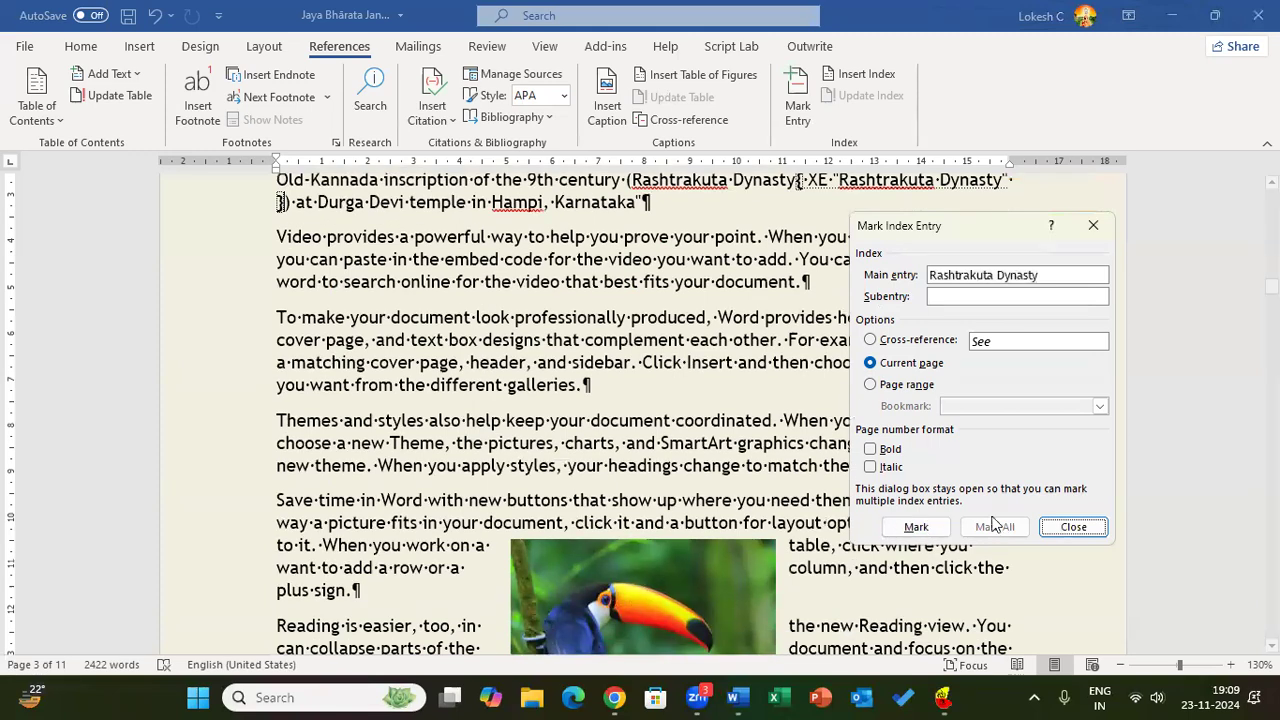
left_click(1073, 527)
Mark the word "Themes" in the last paragraph under the Page 3 heading as a main index entry for the current page.
scroll(453, 425, "down", 5)
scroll(452, 426, "down", 12)
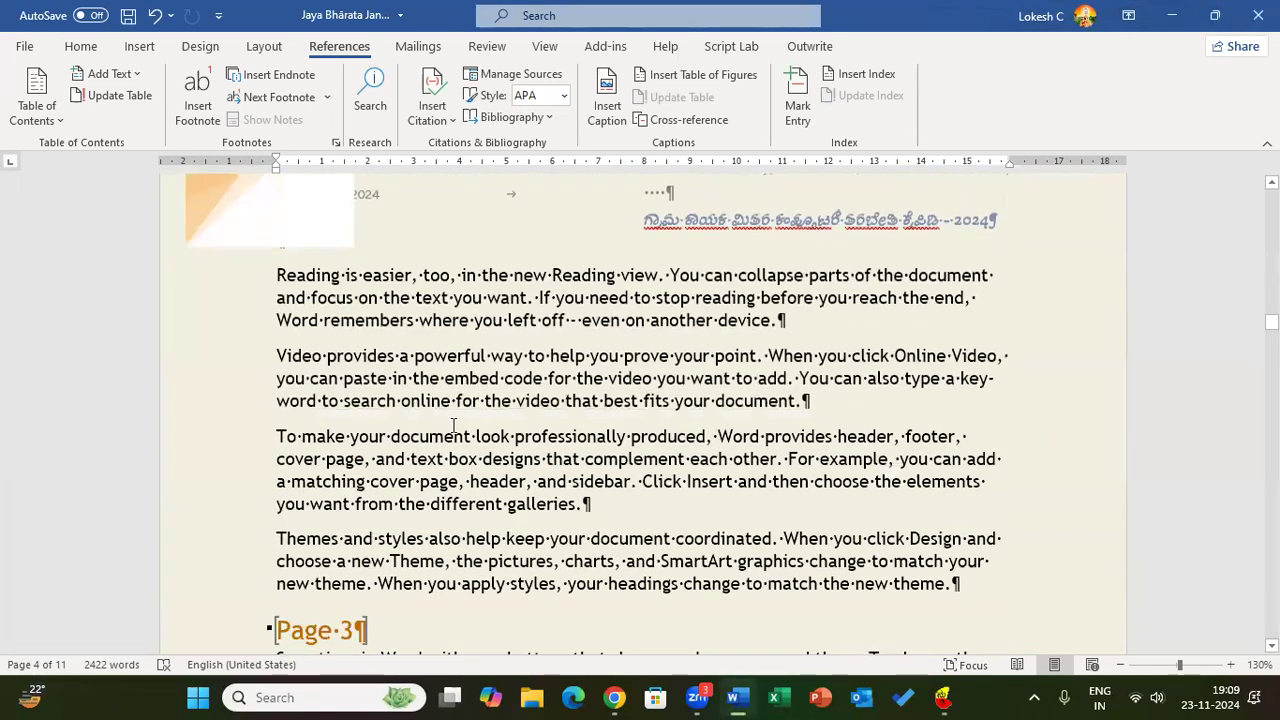
left_click(453, 426)
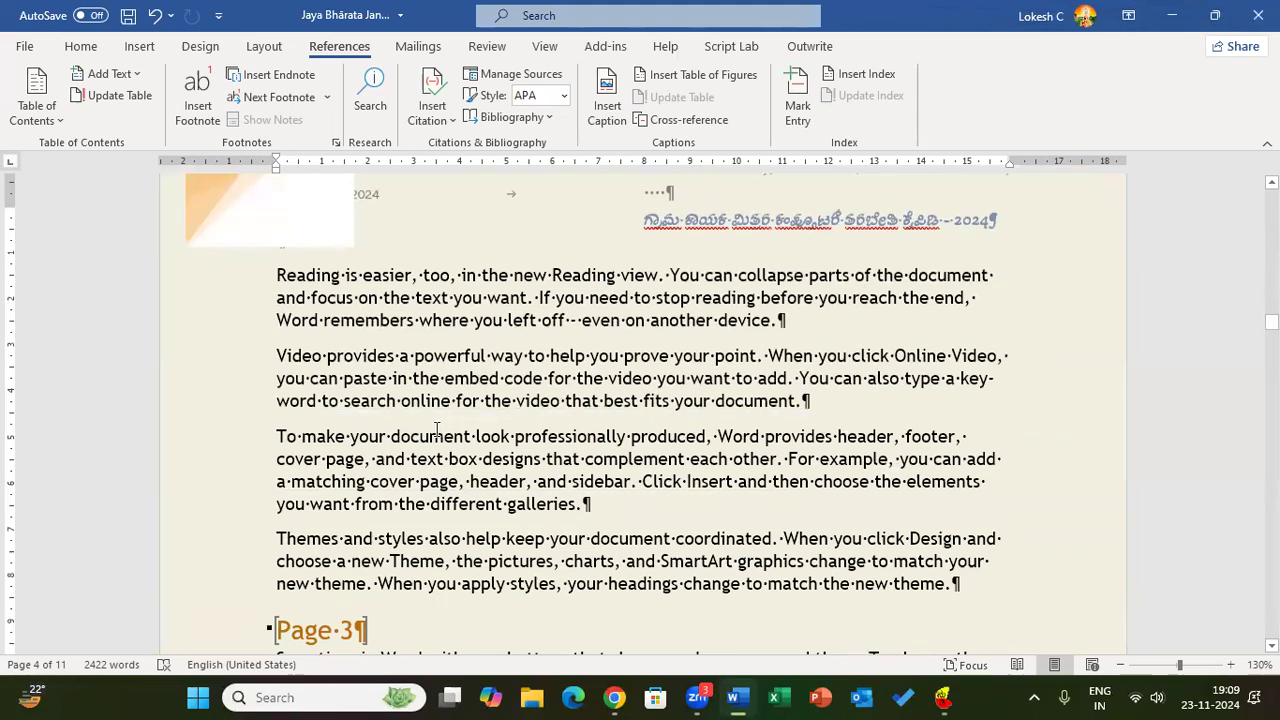
scroll(437, 430, "down", 4)
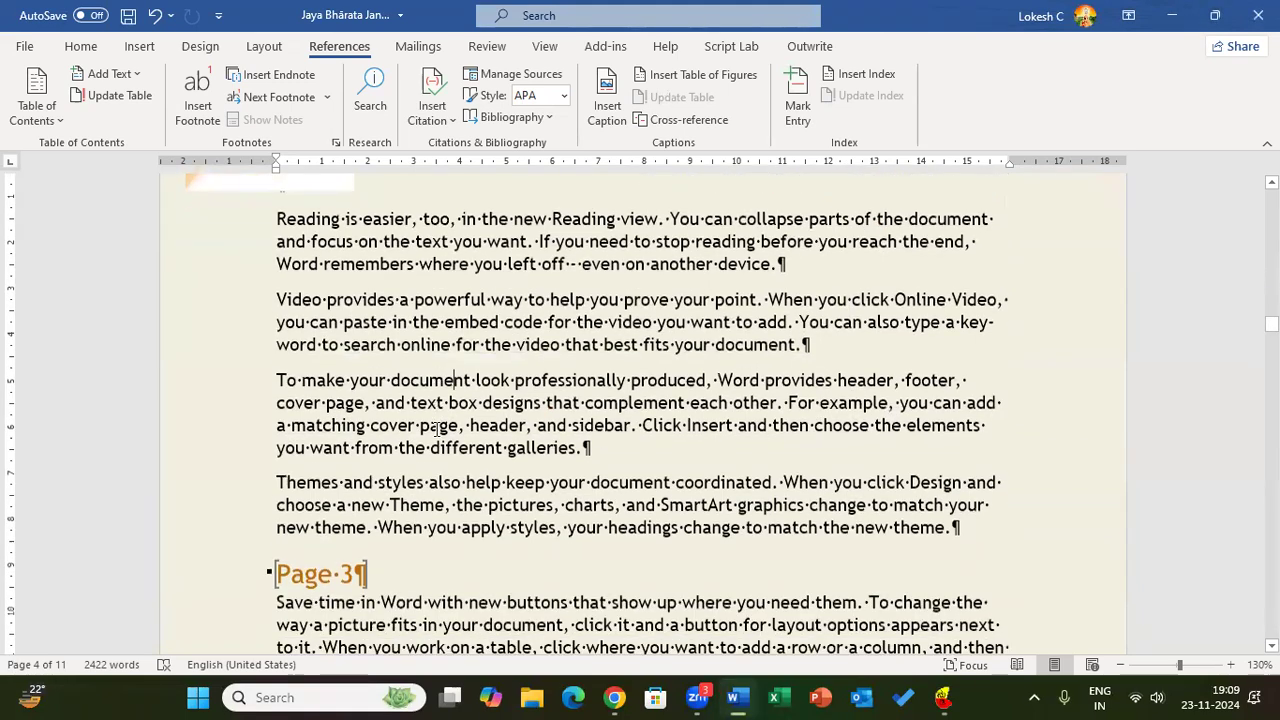
scroll(437, 430, "down", 2)
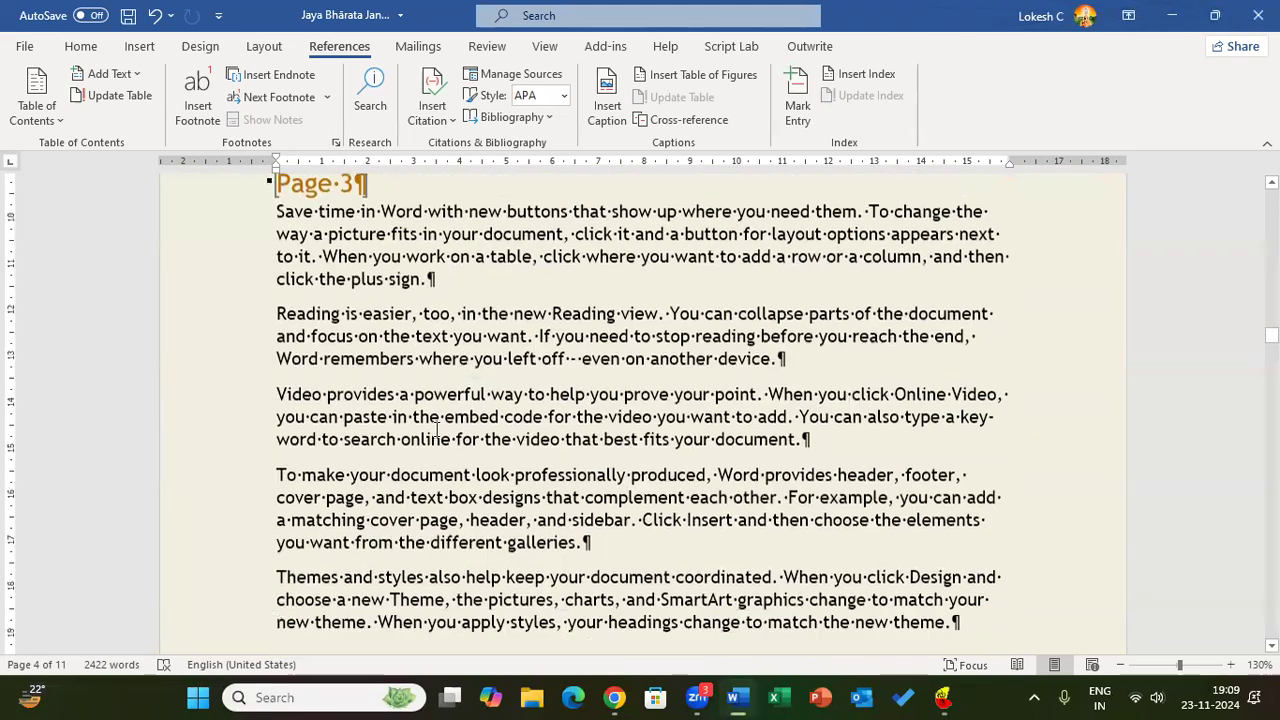
scroll(437, 430, "down", 2)
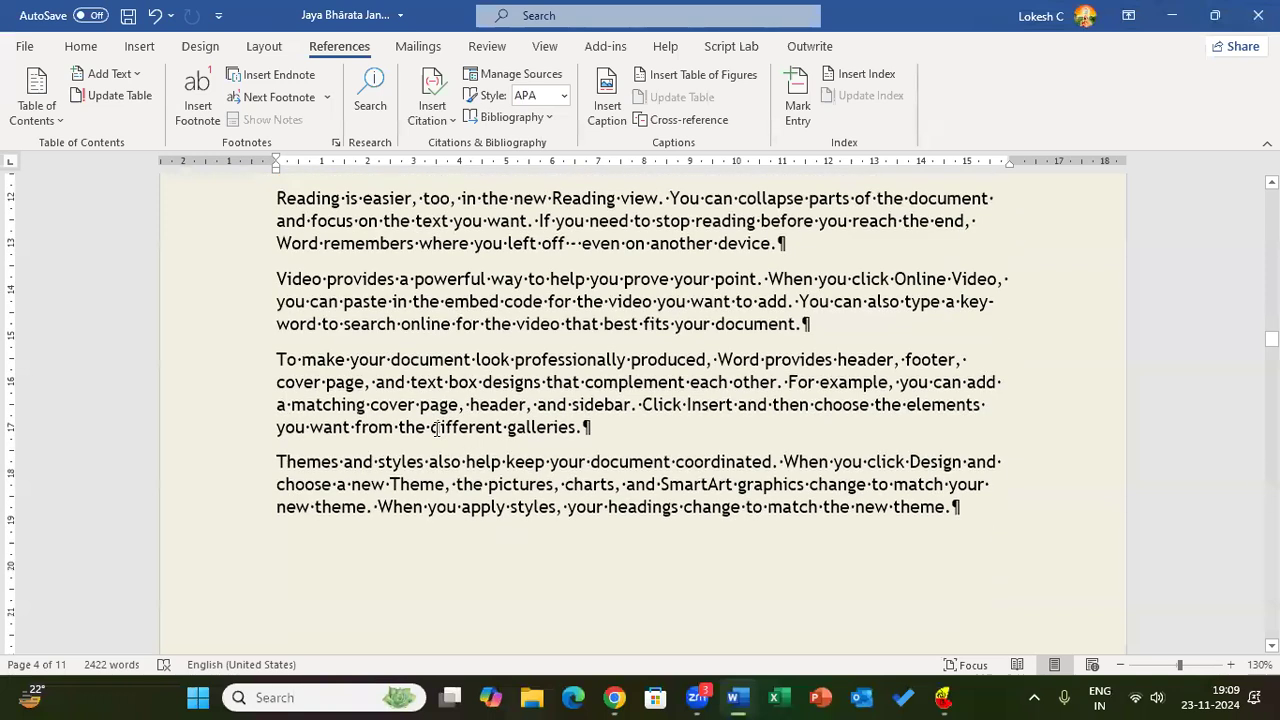
left_click_drag(278, 461, 345, 462)
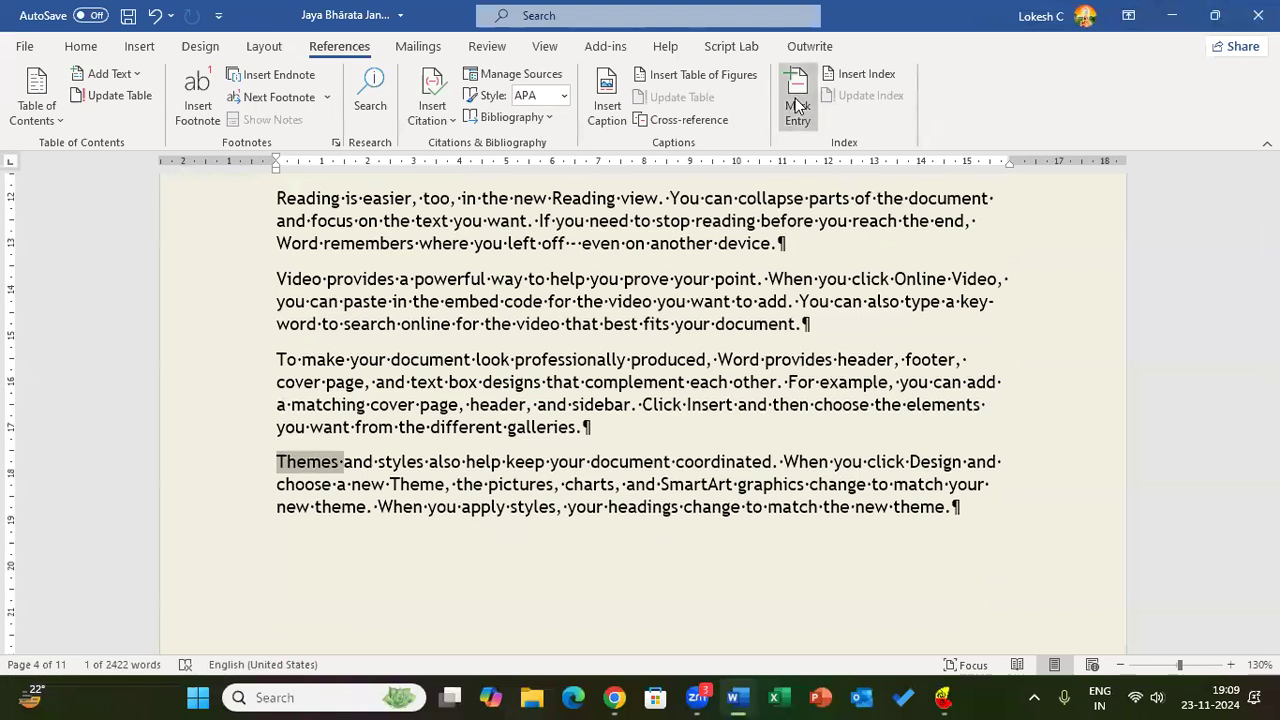
left_click(801, 103)
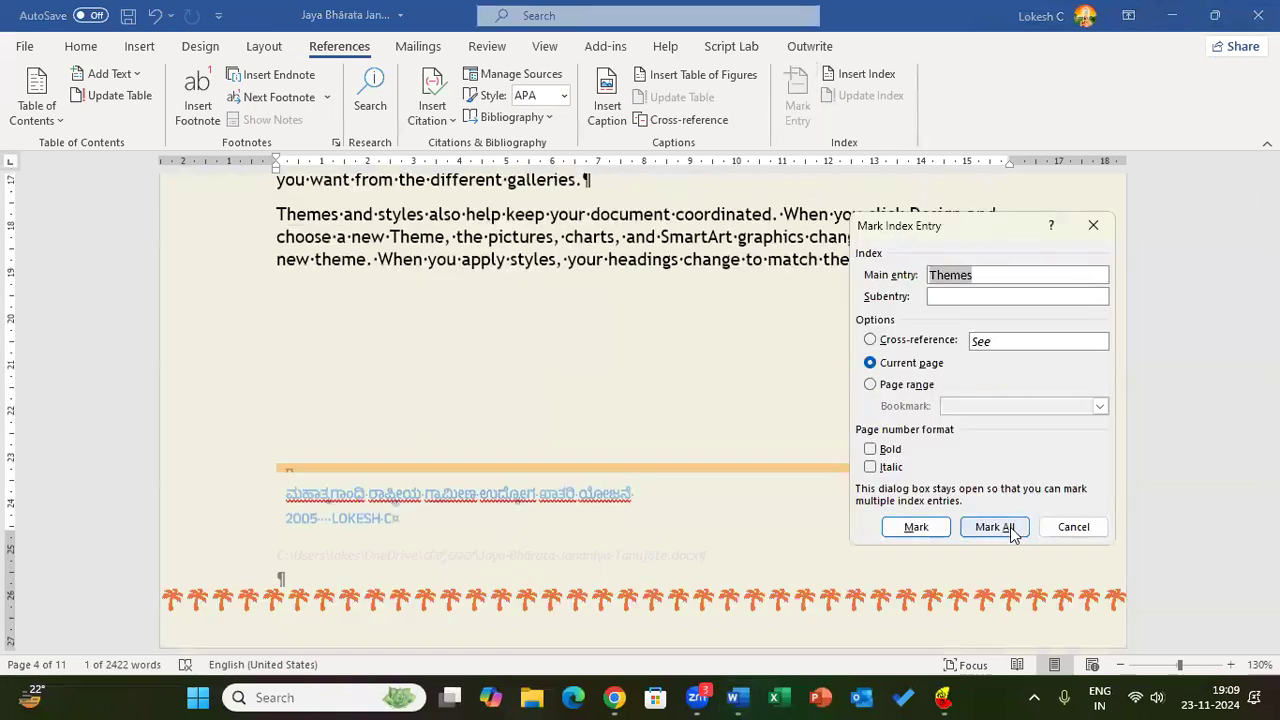
left_click(916, 527)
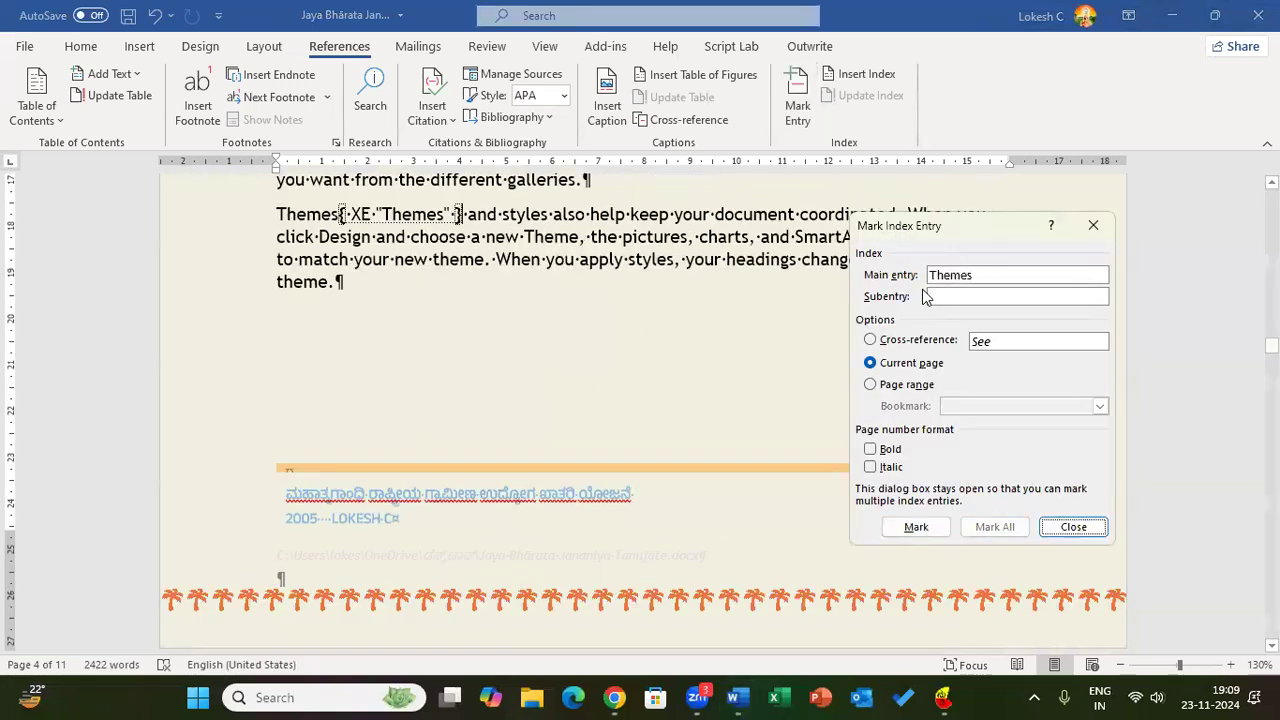
left_click(1071, 530)
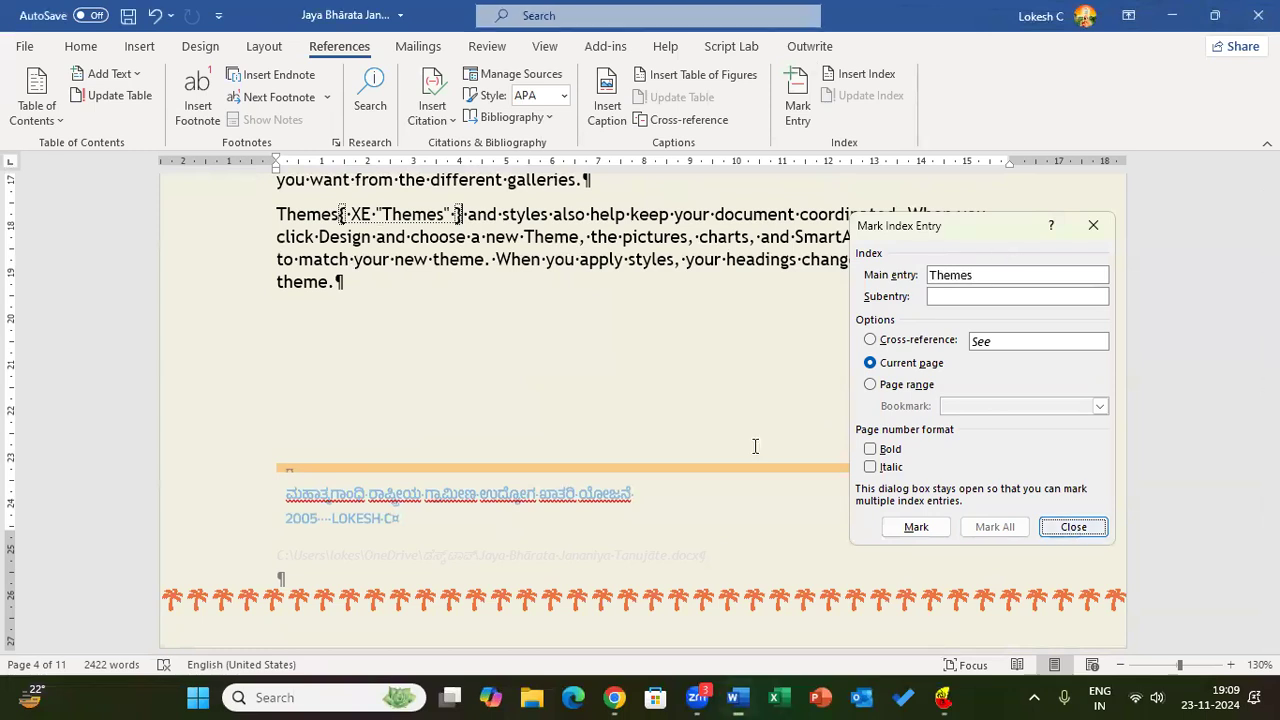
Mark the word "document" in the "To make your document look professionally produced" paragraph on page 5 as a main index entry for the current page.
scroll(540, 394, "down", 8)
scroll(533, 385, "down", 5)
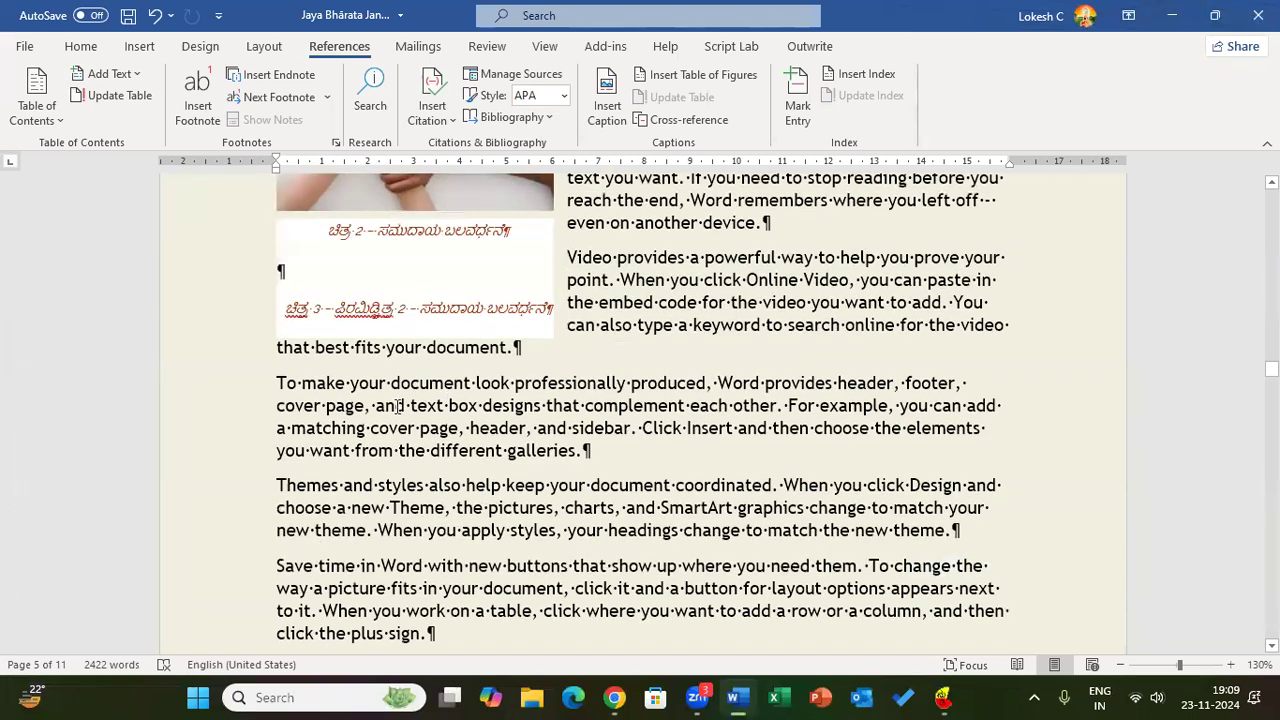
left_click_drag(391, 383, 470, 383)
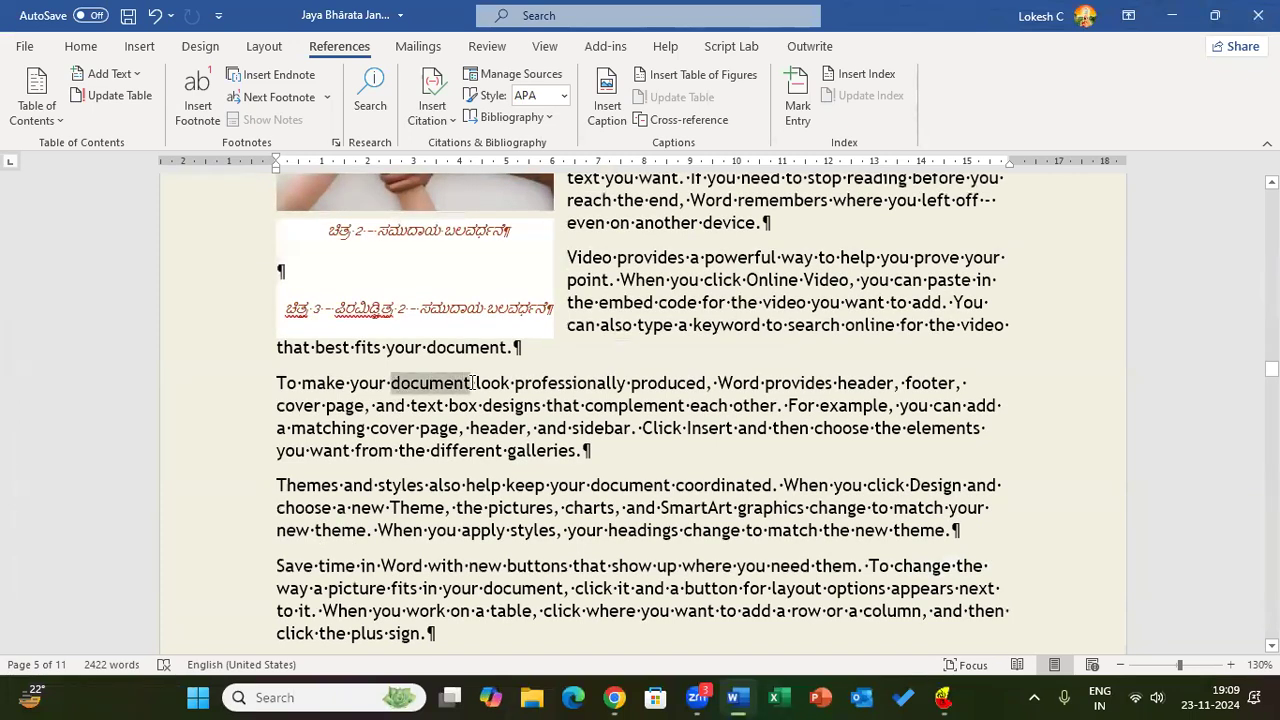
left_click(797, 95)
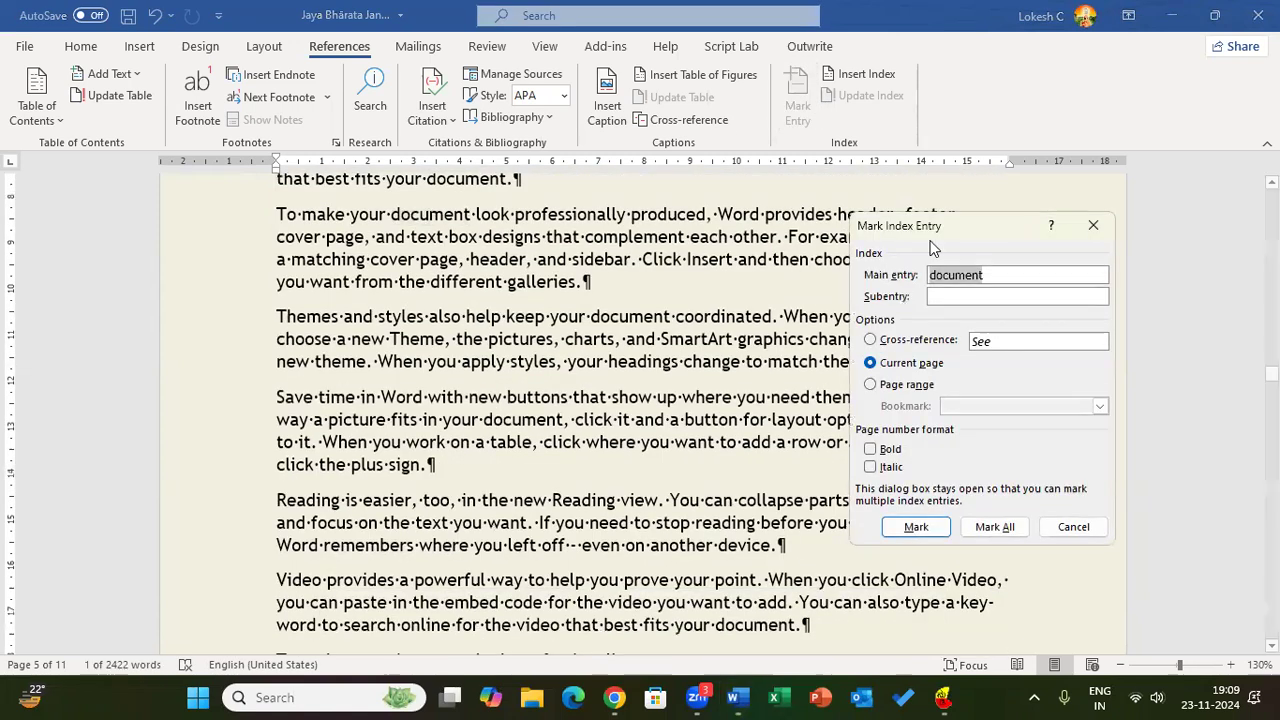
left_click(915, 527)
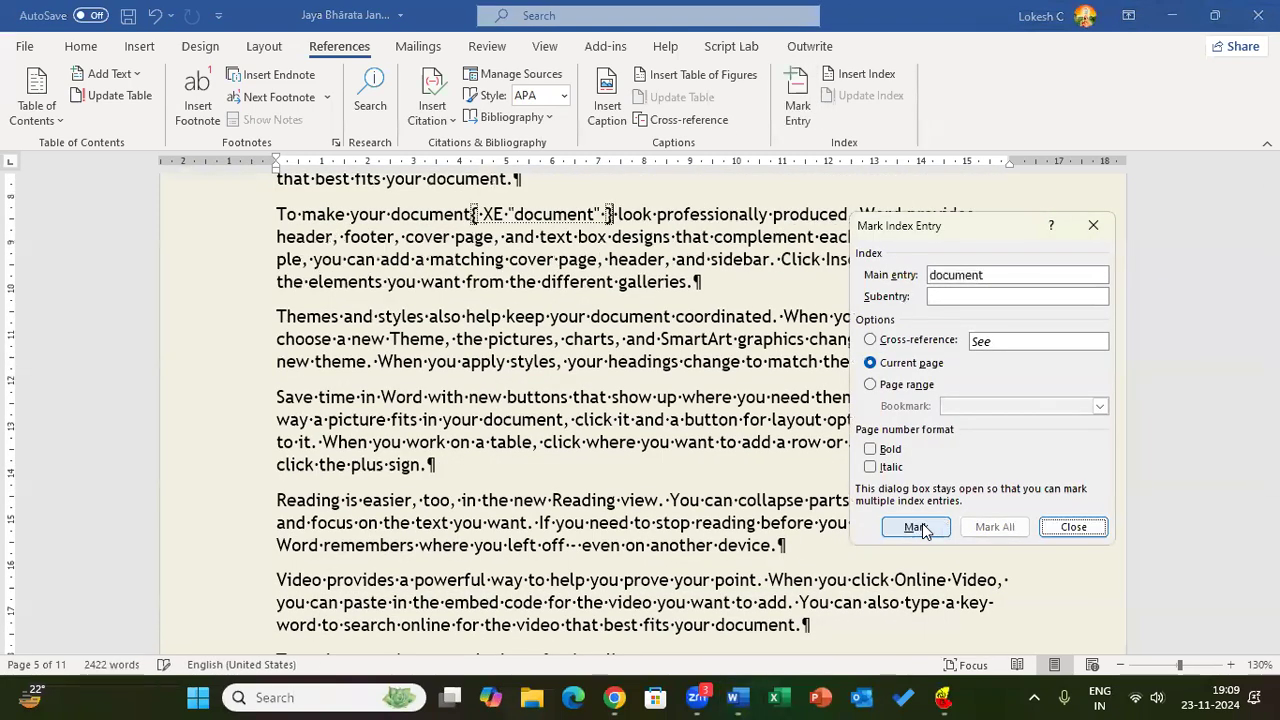
left_click(1072, 527)
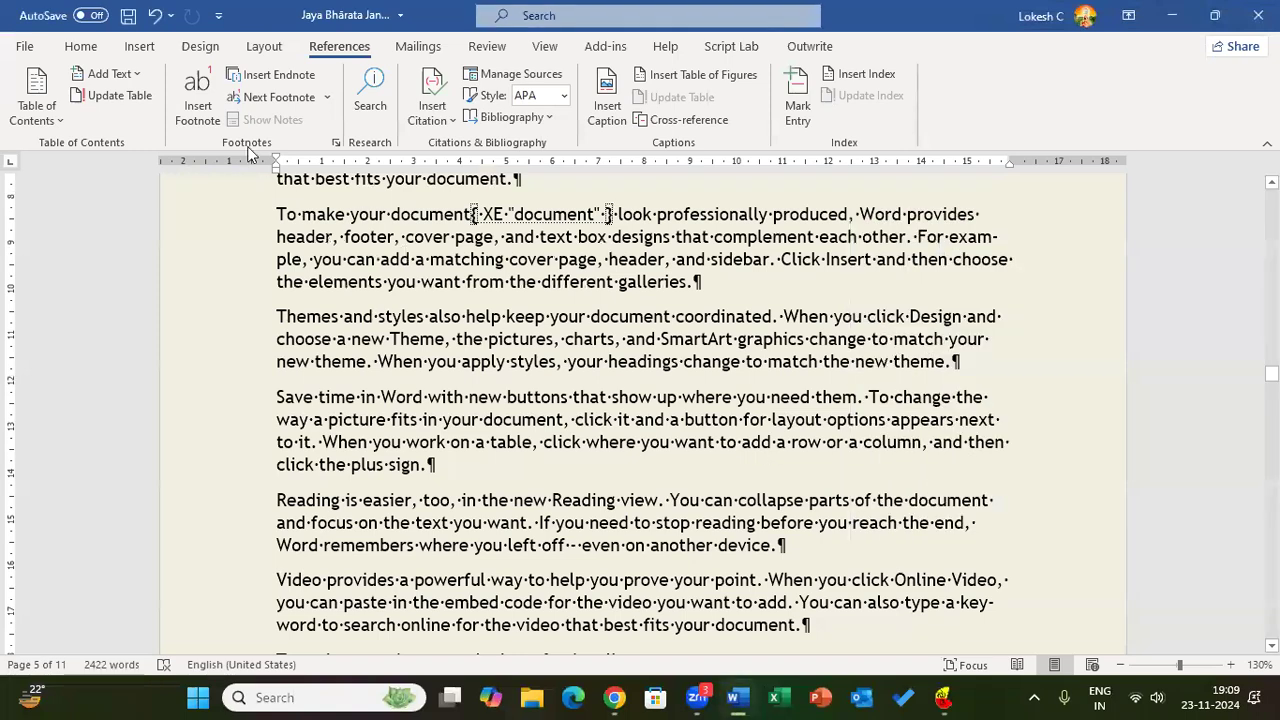
Examine the formatting marks and marked index entry fields on the preceding pages, back to the Development section.
scroll(723, 541, "up", 1)
scroll(723, 541, "up", 15)
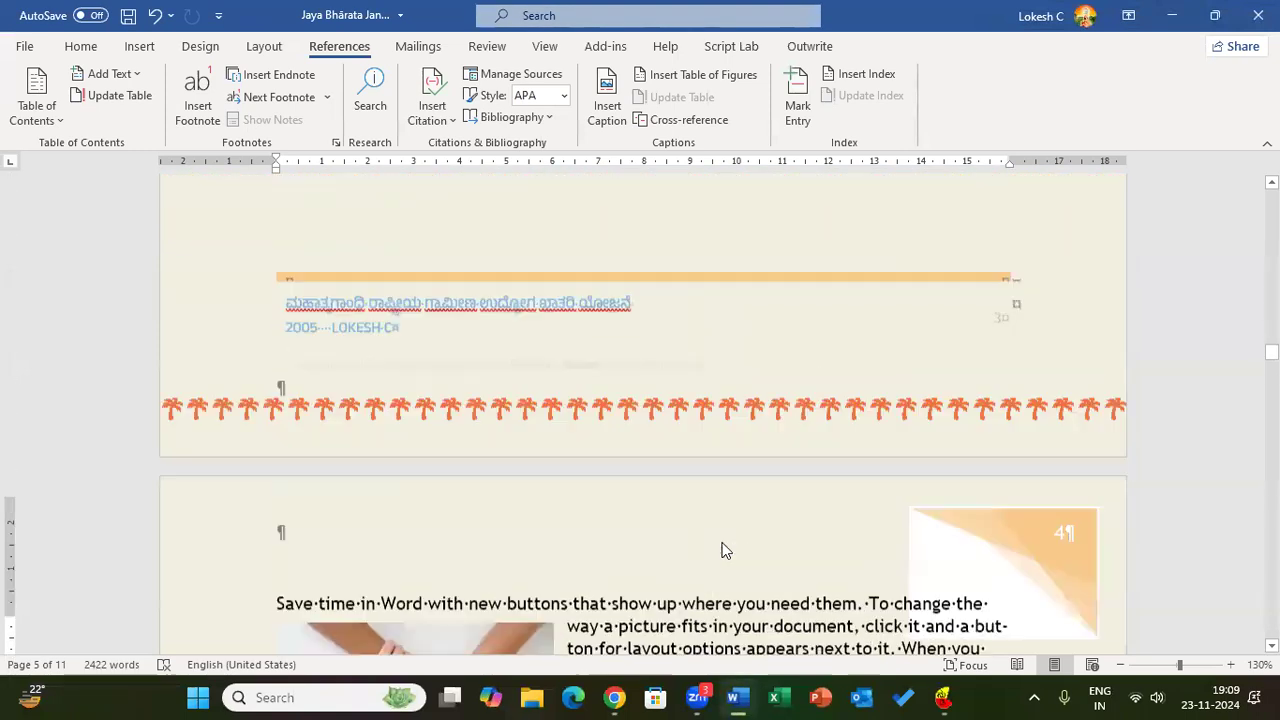
scroll(723, 541, "up", 20)
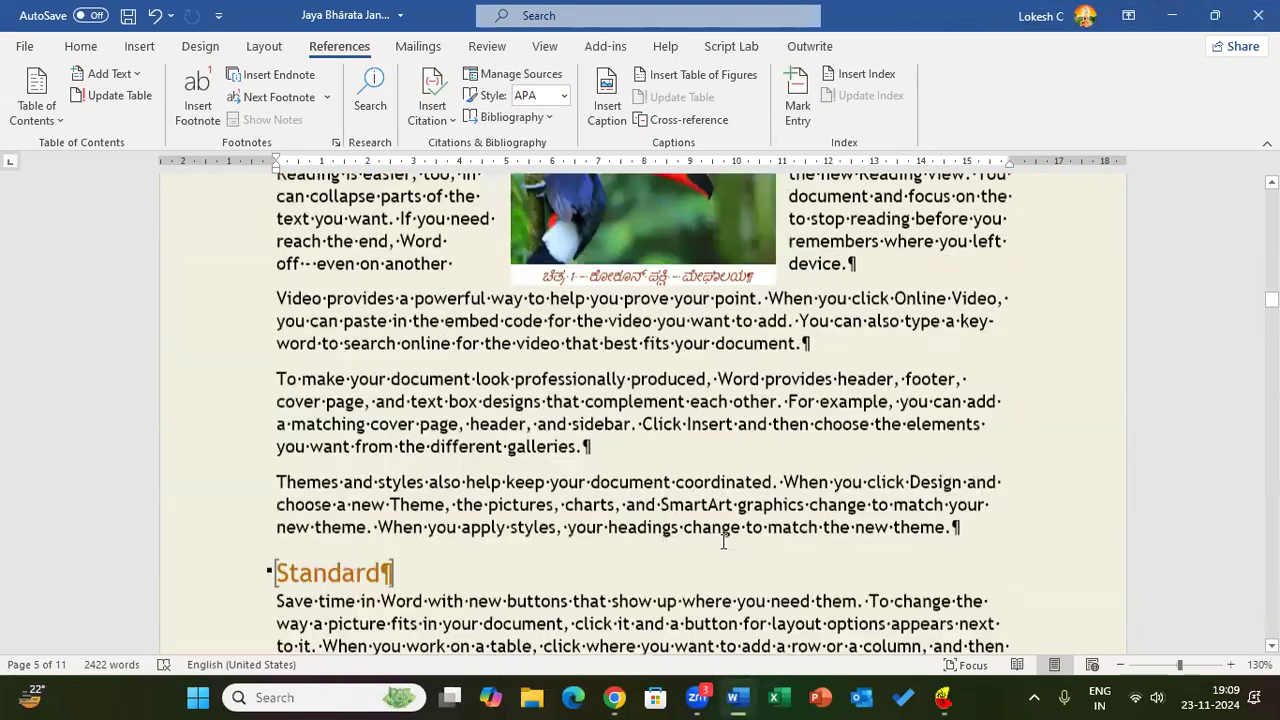
scroll(696, 384, "up", 4, "ctrl")
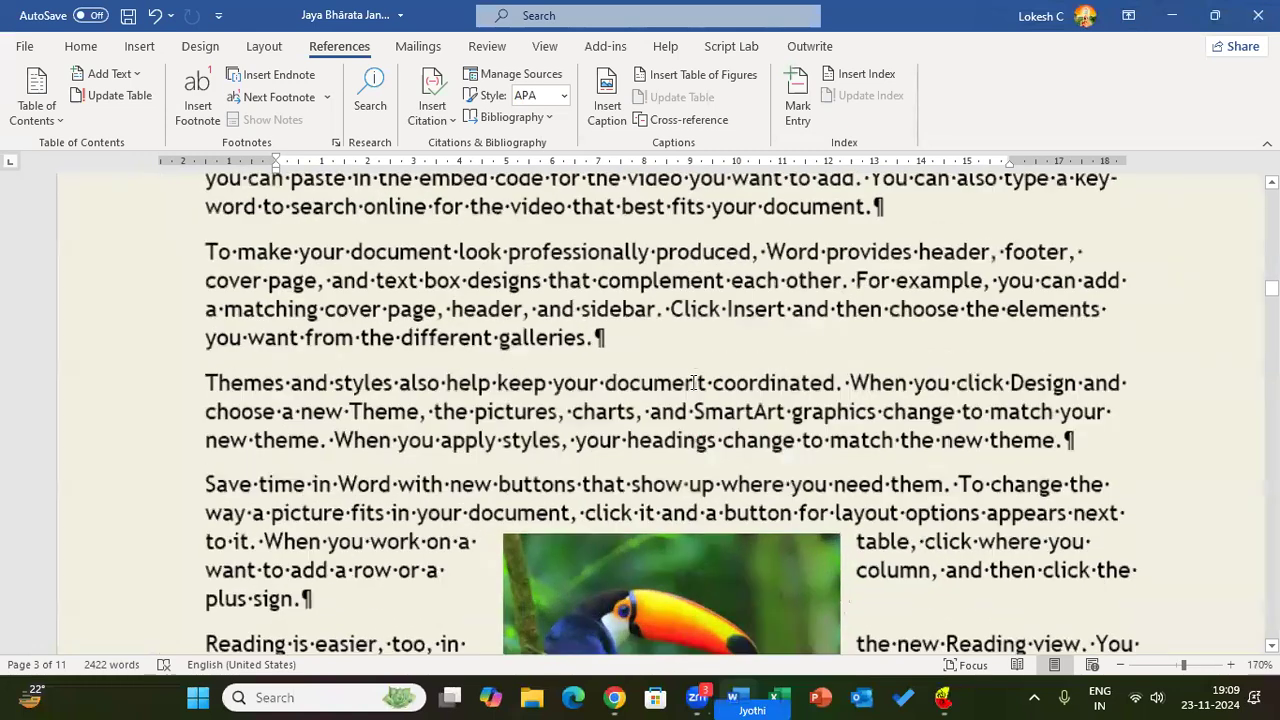
left_click_drag(601, 341, 634, 338)
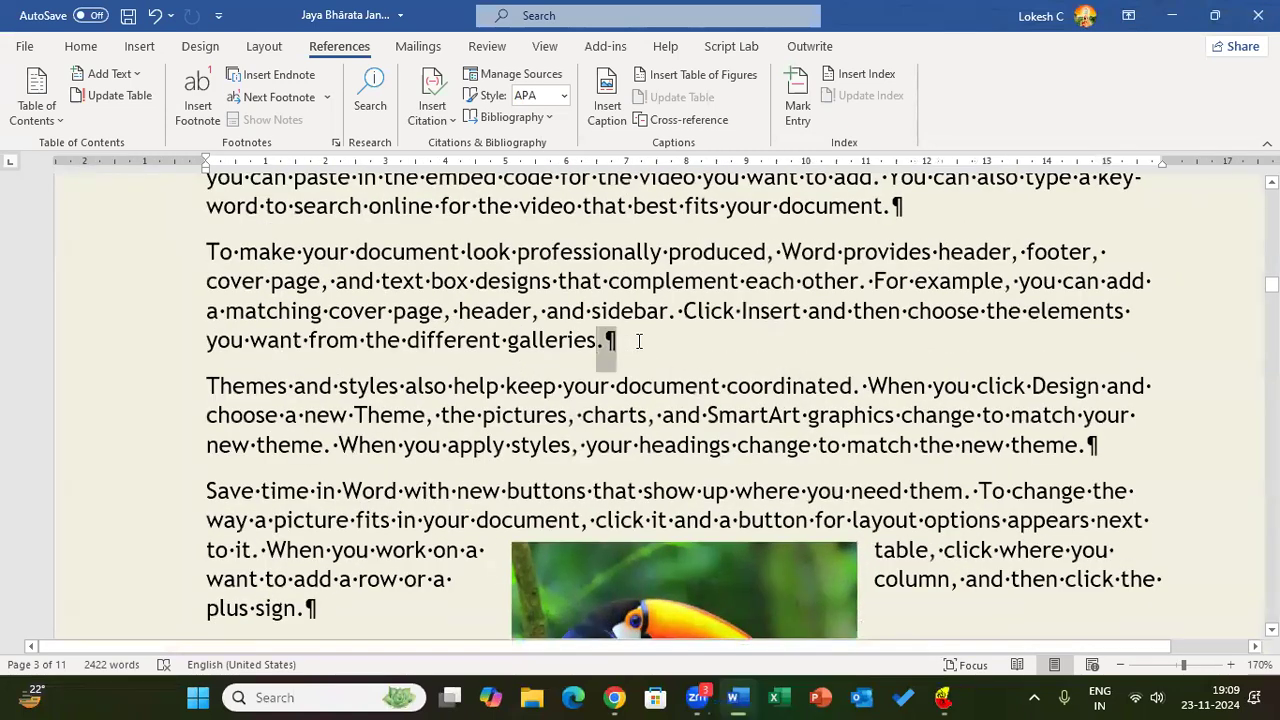
left_click(1124, 439)
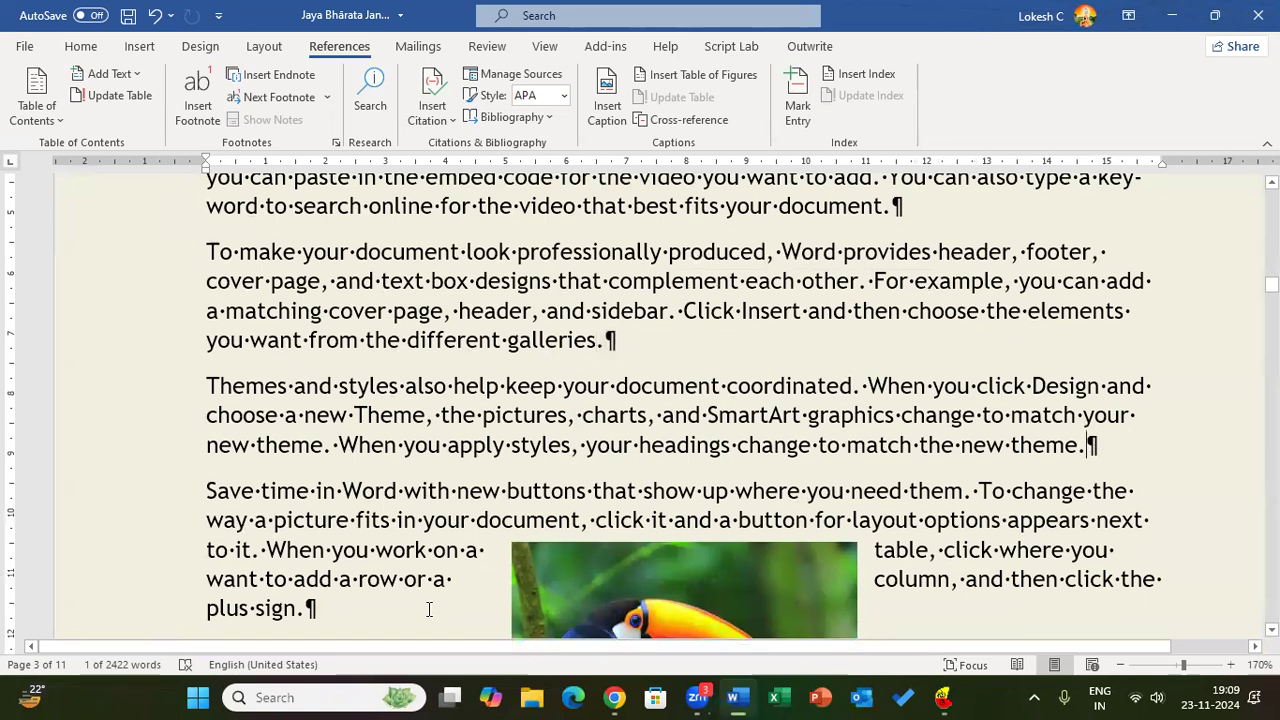
left_click_drag(311, 611, 301, 614)
scroll(660, 405, "up", 10)
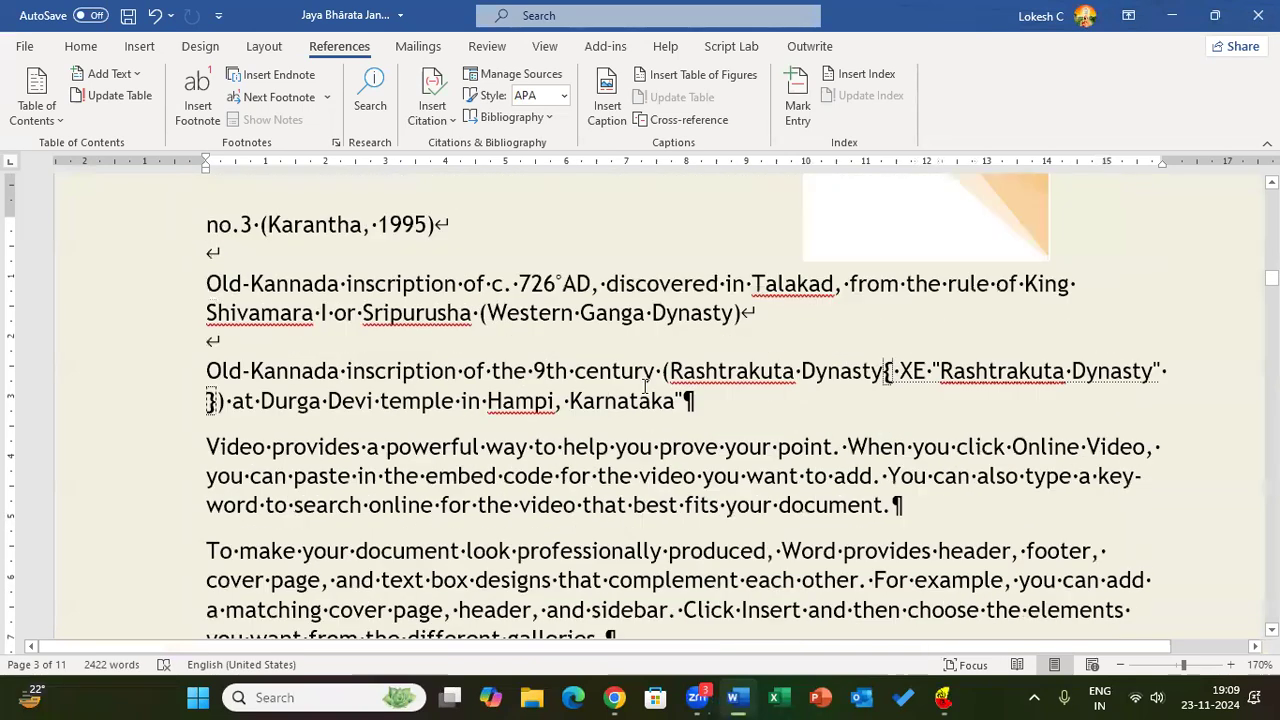
scroll(734, 399, "up", 7)
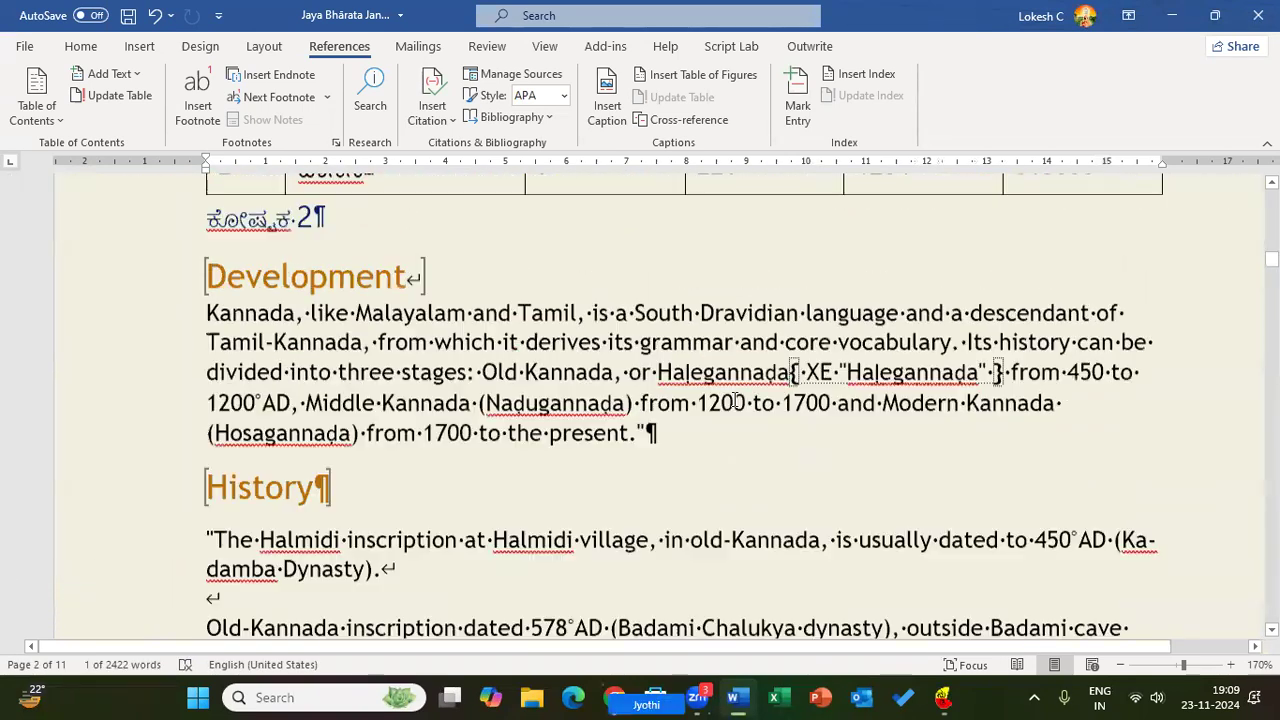
scroll(734, 392, "down", 2)
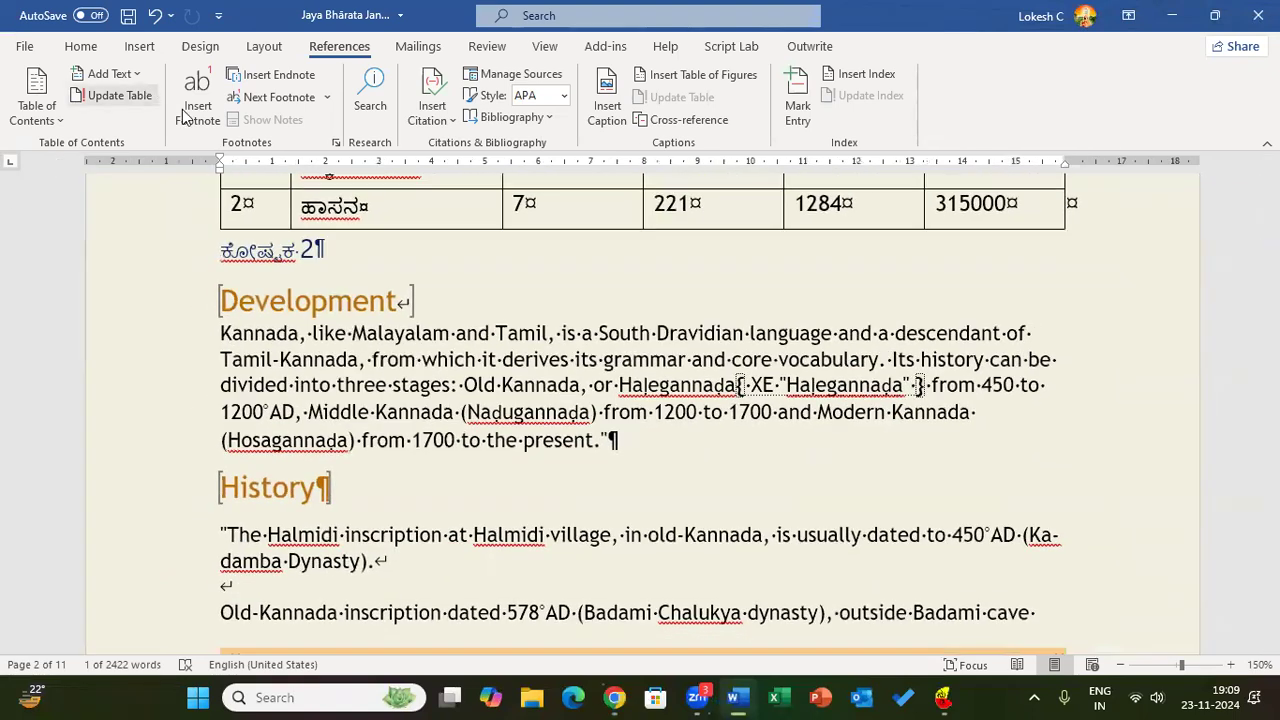
Hide the formatting marks and index entry fields throughout the document.
left_click(84, 47)
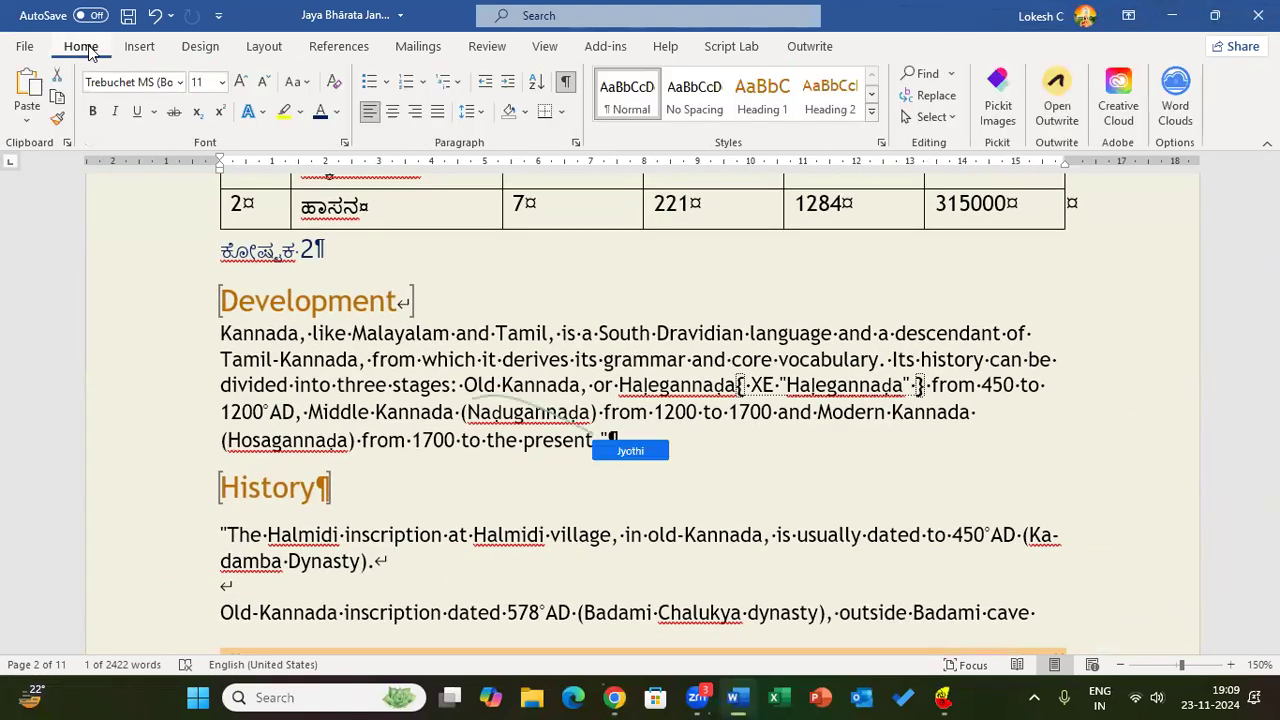
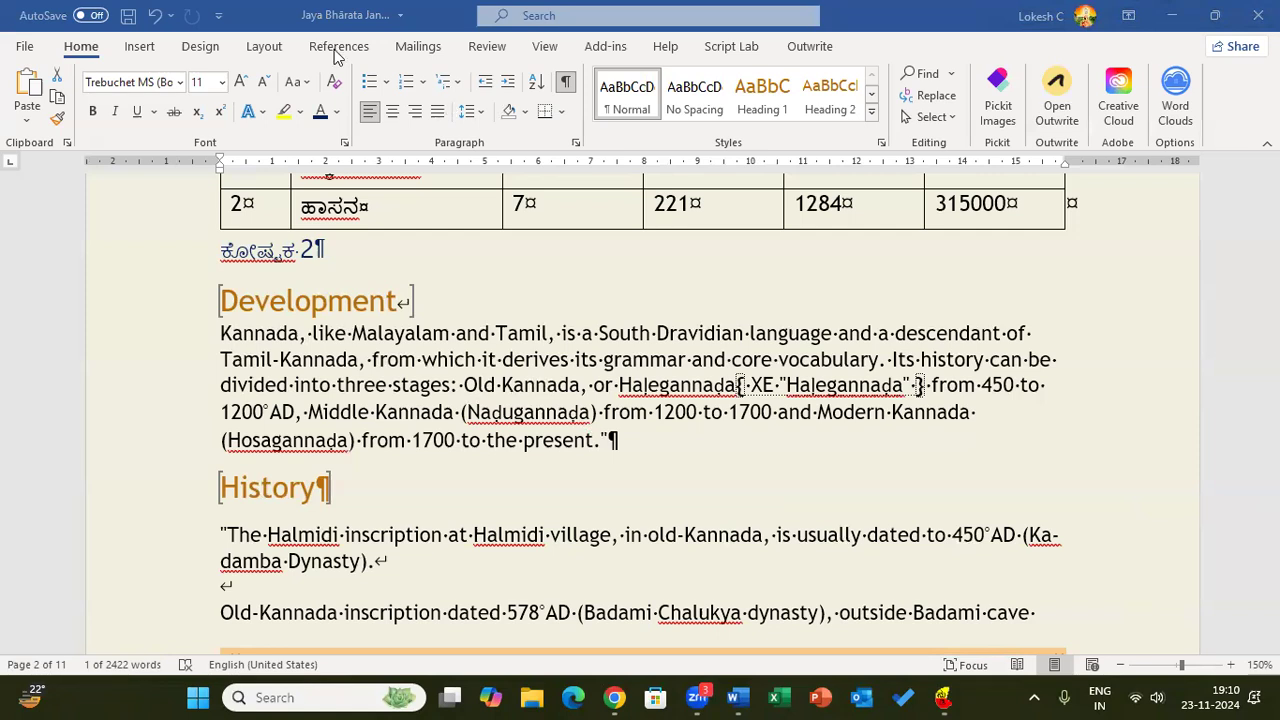
left_click(632, 437)
scroll(631, 437, "down", 3)
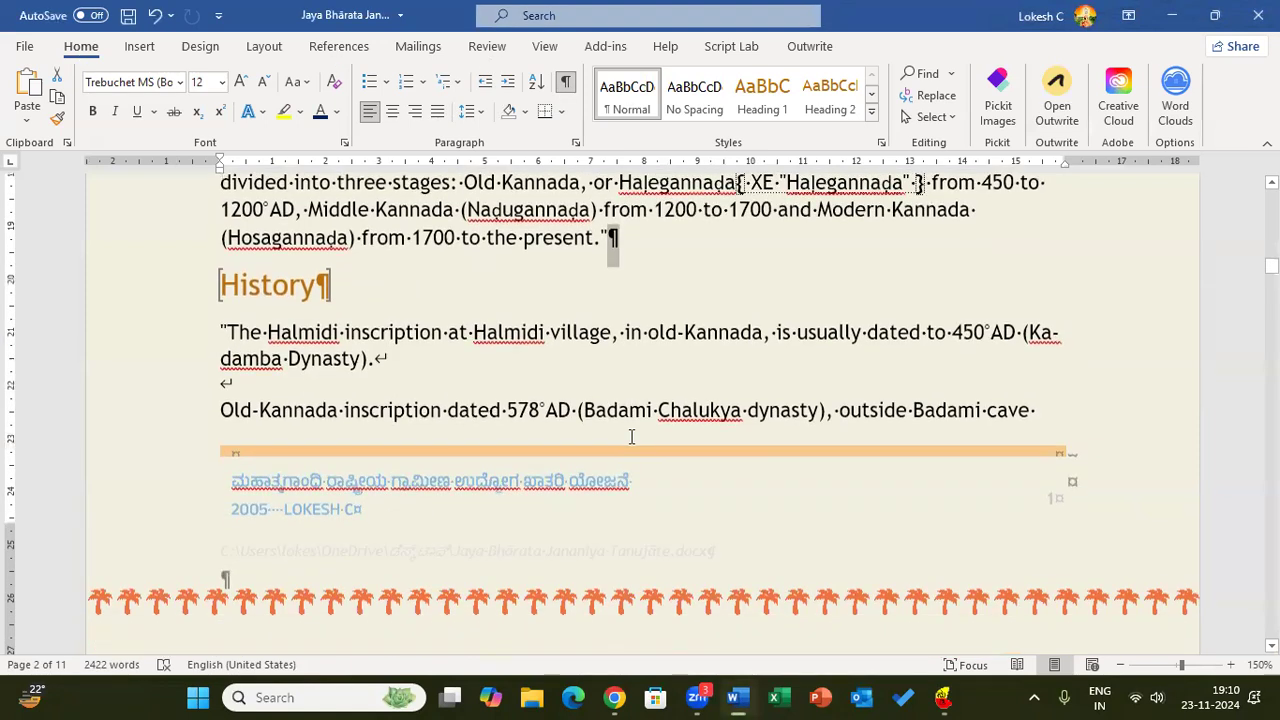
scroll(393, 396, "up", 7)
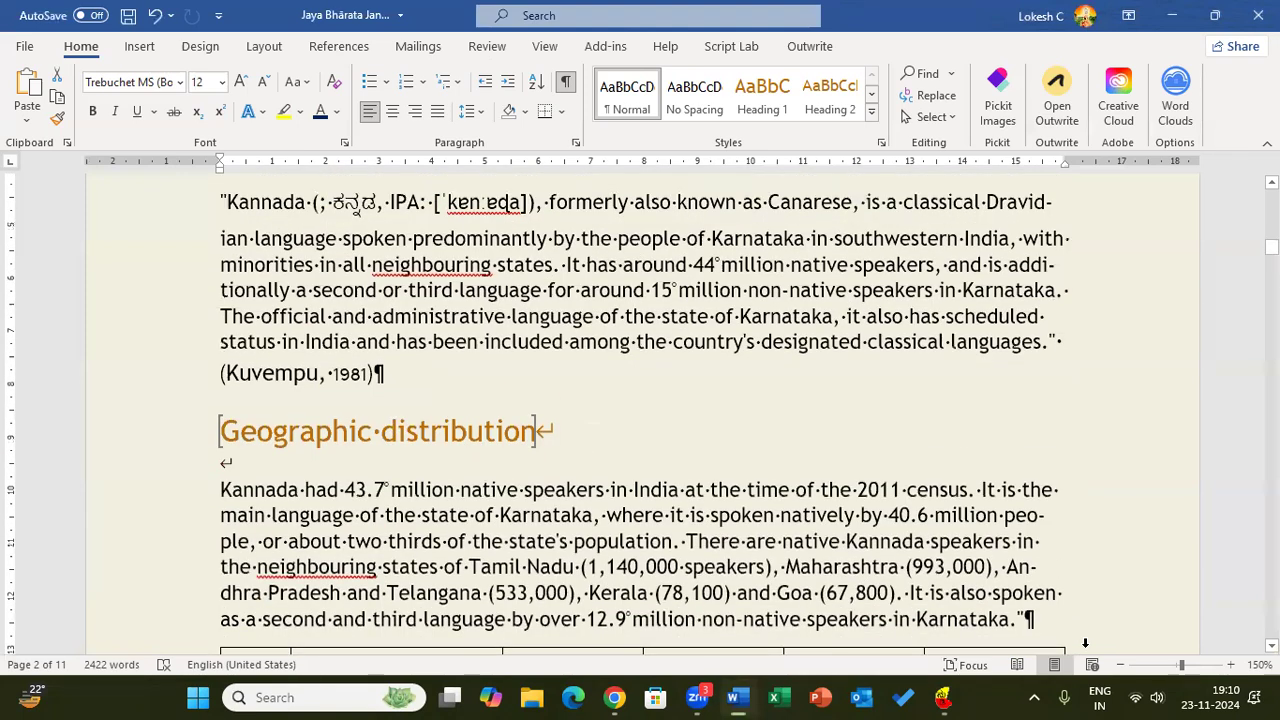
left_click(563, 82)
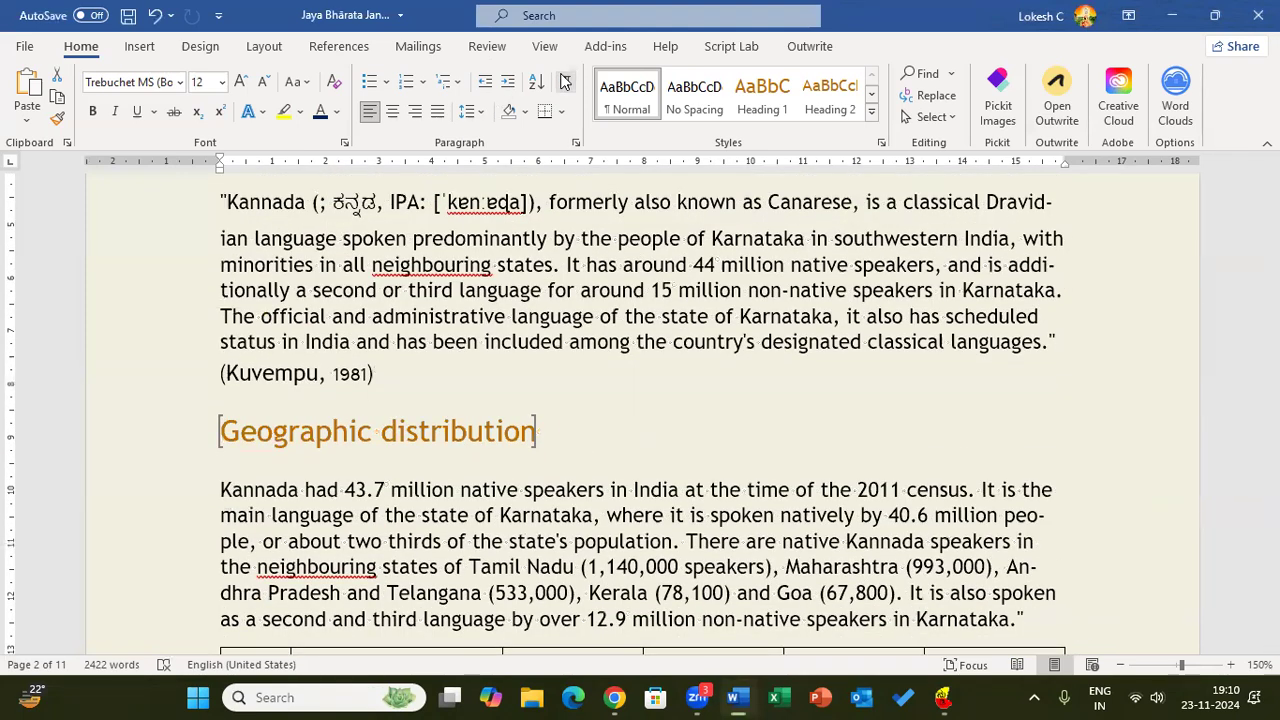
scroll(430, 400, "up", 5)
left_click(427, 414)
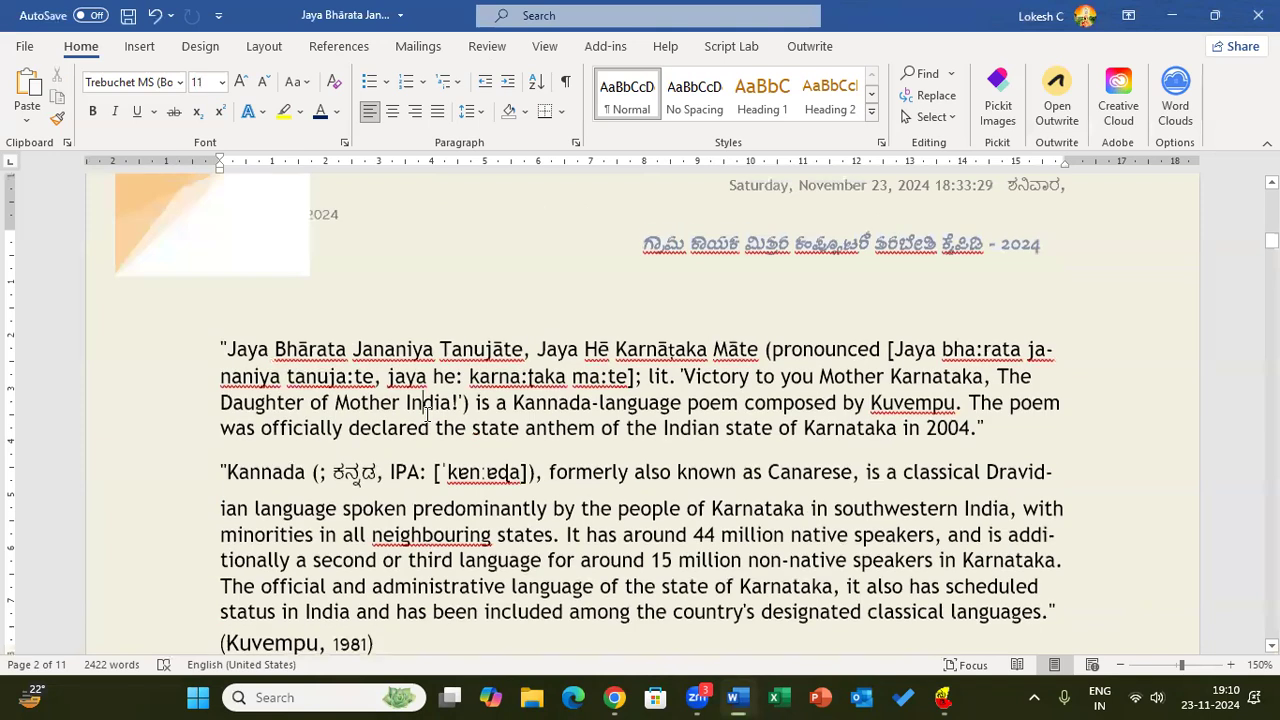
Go to the end of the document, undo the last blank line and add a new one below the Development cross-reference.
key("ctrl+End")
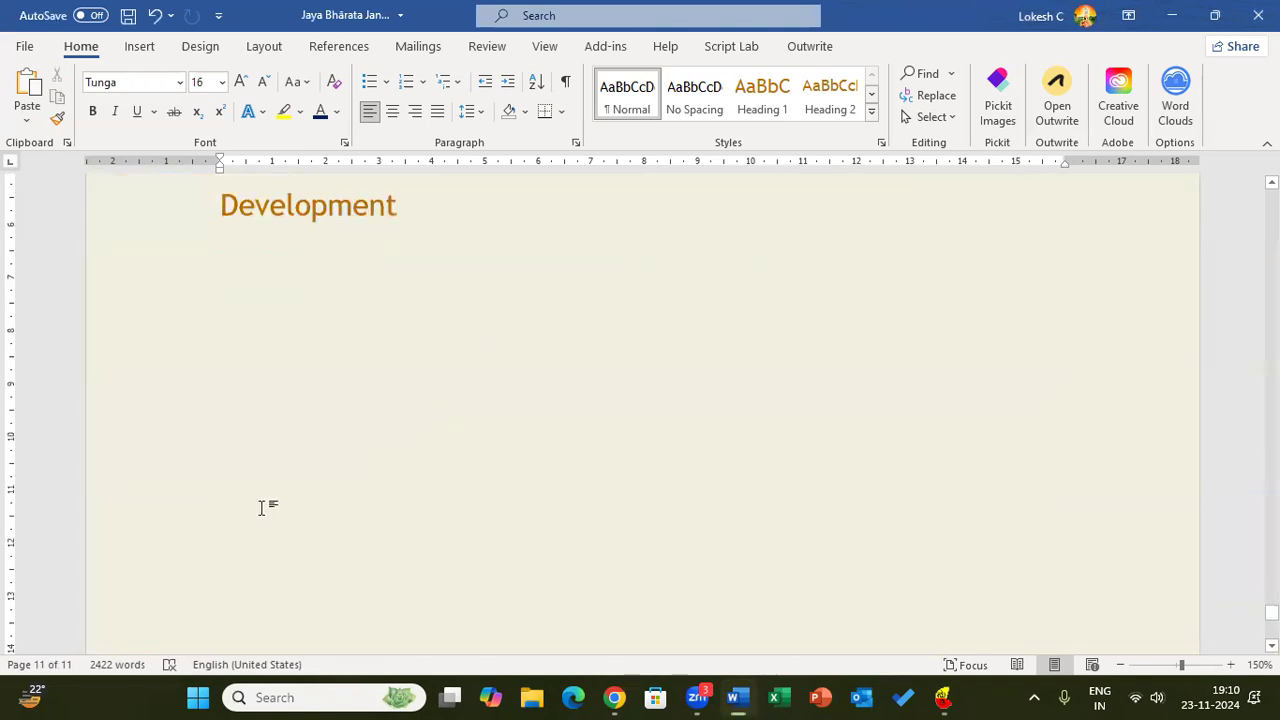
left_click(339, 46)
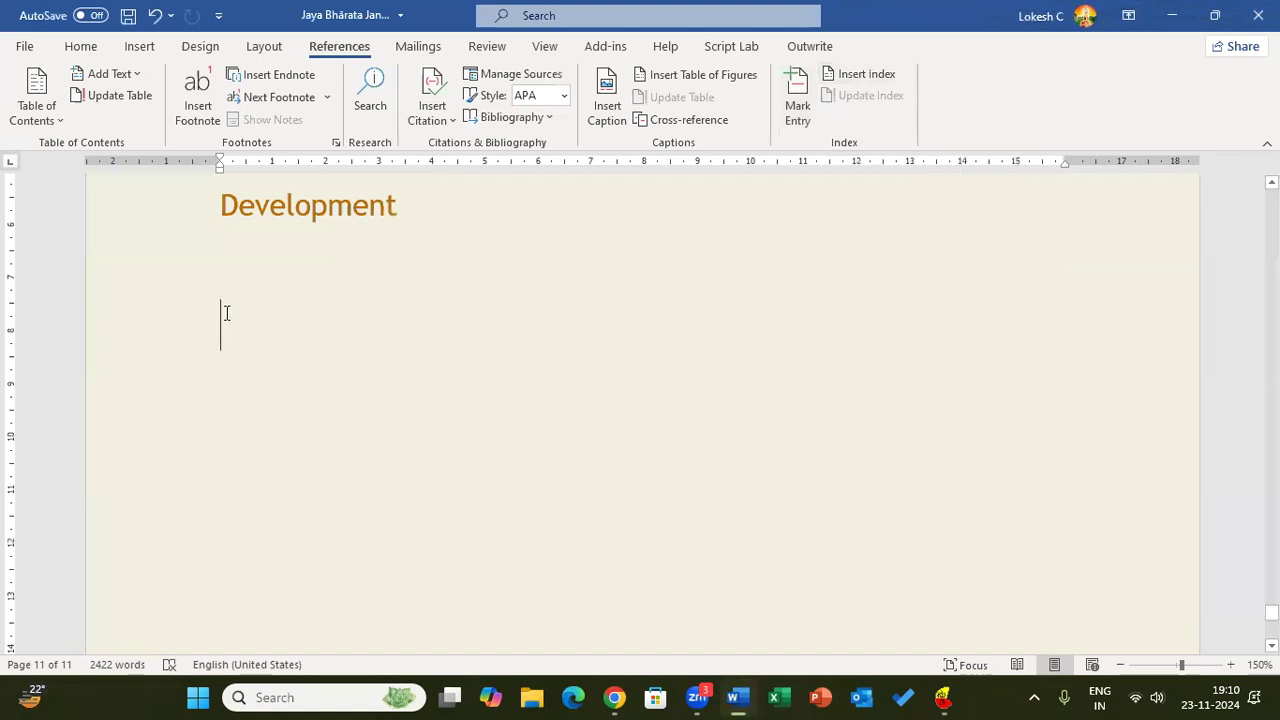
key("ctrl+z")
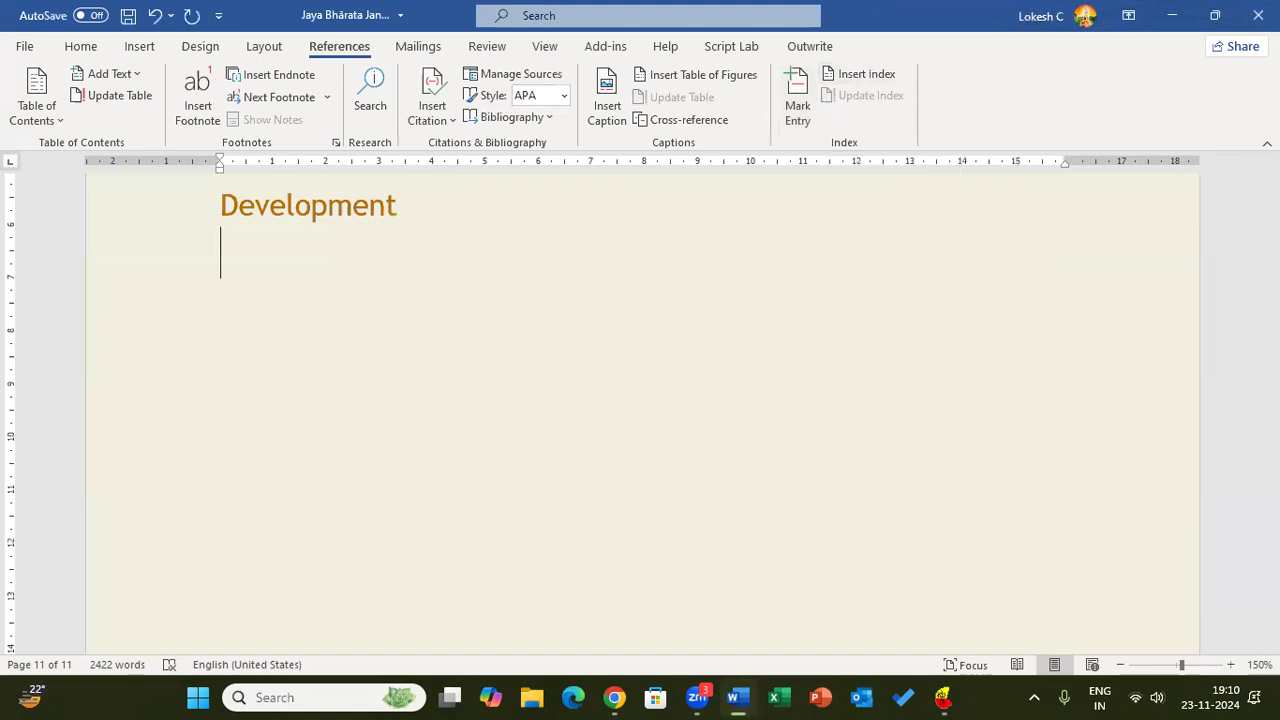
key("Return")
Insert an Automatic Table 1 table of contents below the Development cross-reference at the end of the document.
key("ctrl+Home")
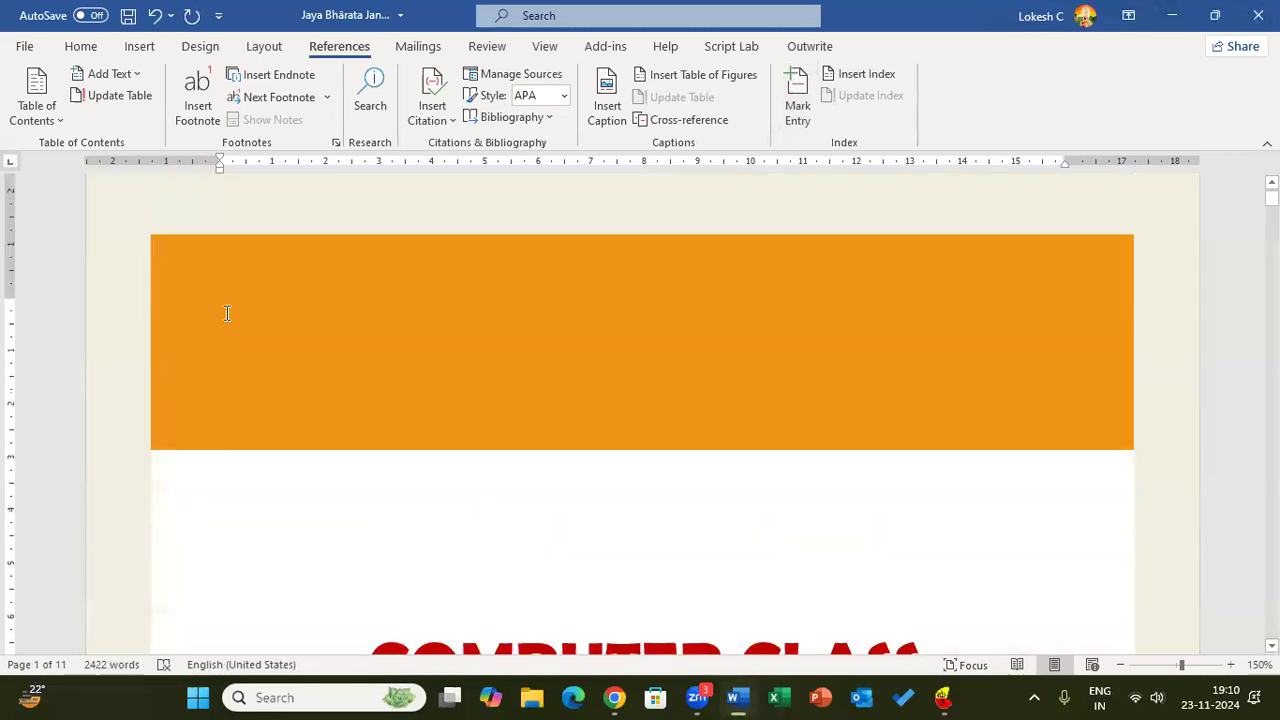
scroll(226, 313, "down", 10)
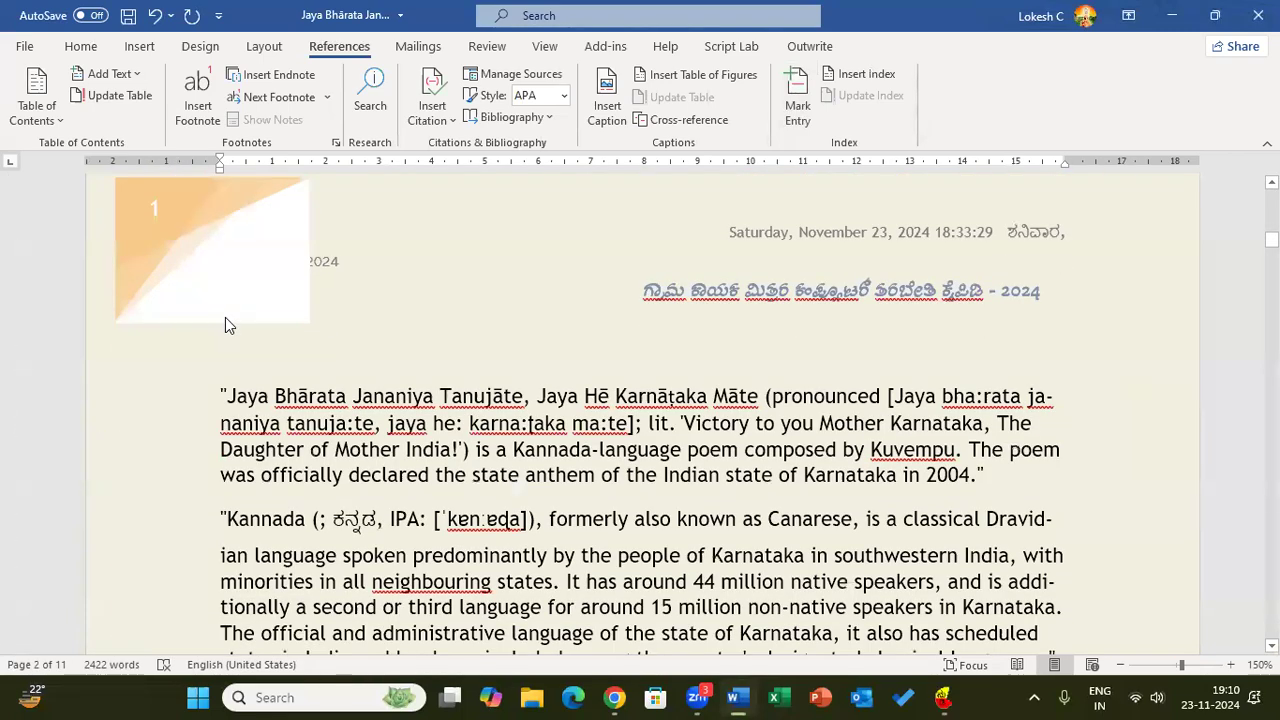
key("ctrl+End")
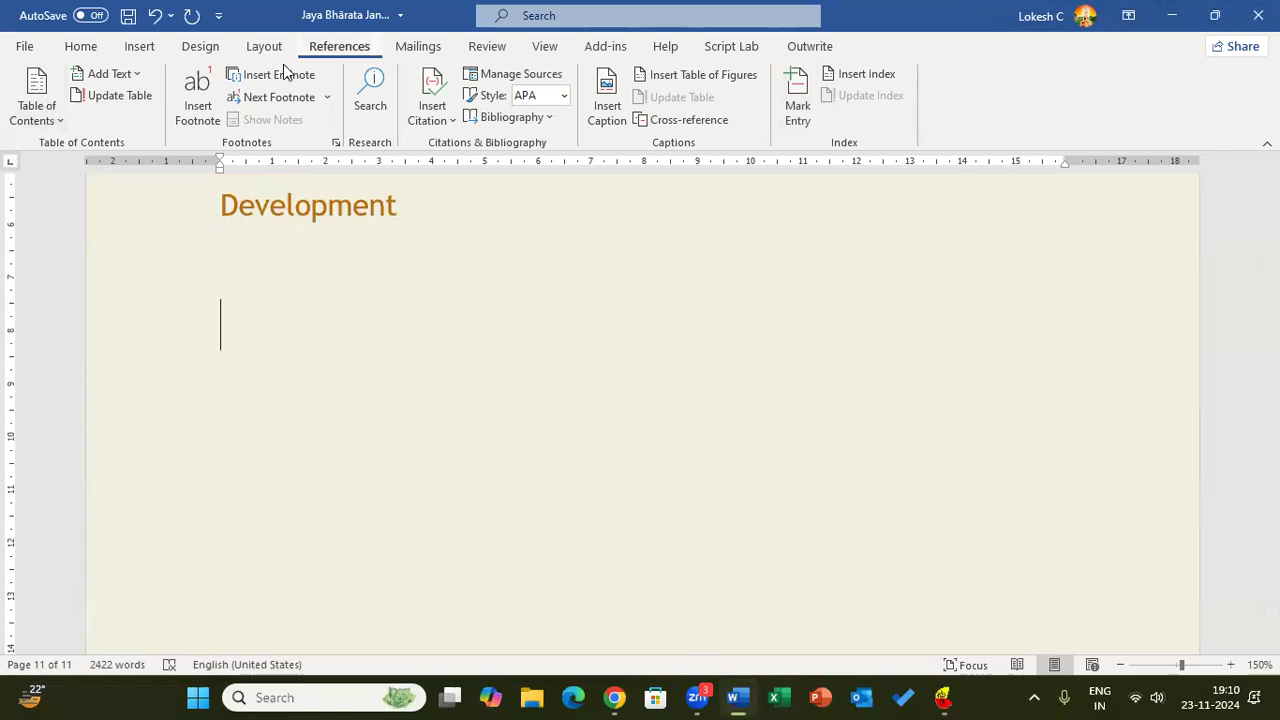
left_click(37, 120)
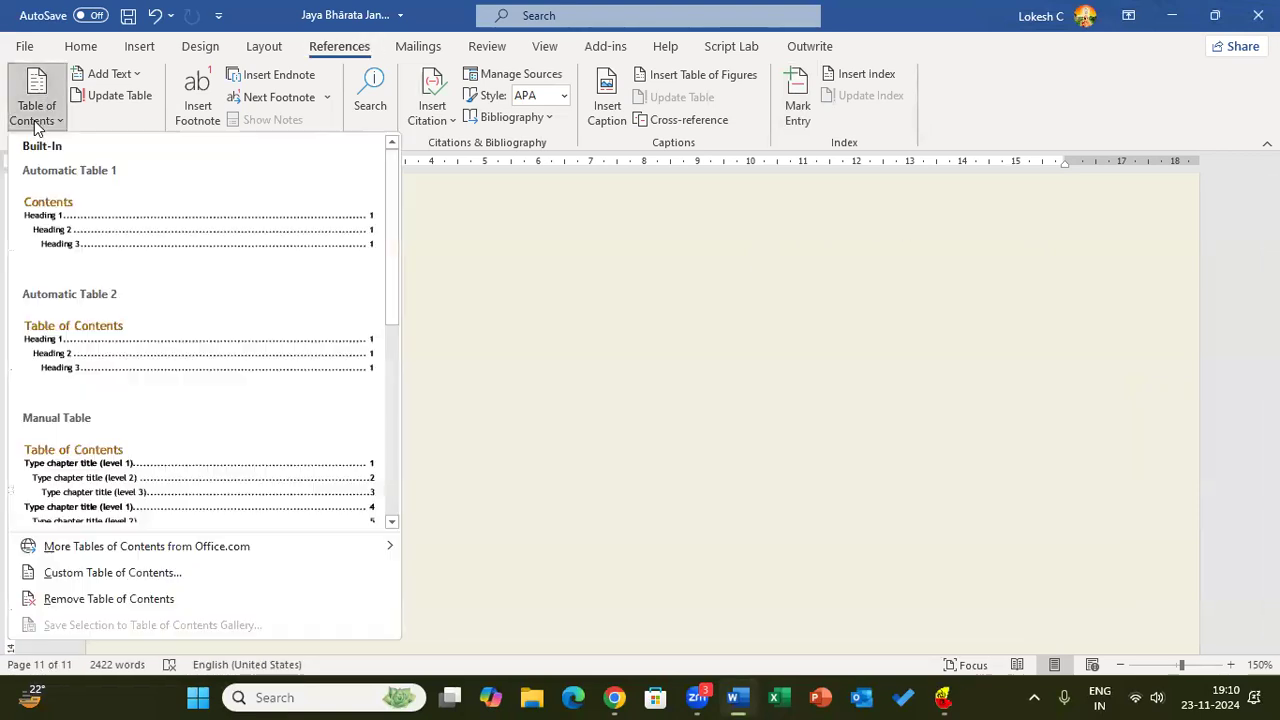
left_click(82, 258)
scroll(465, 408, "up", 3)
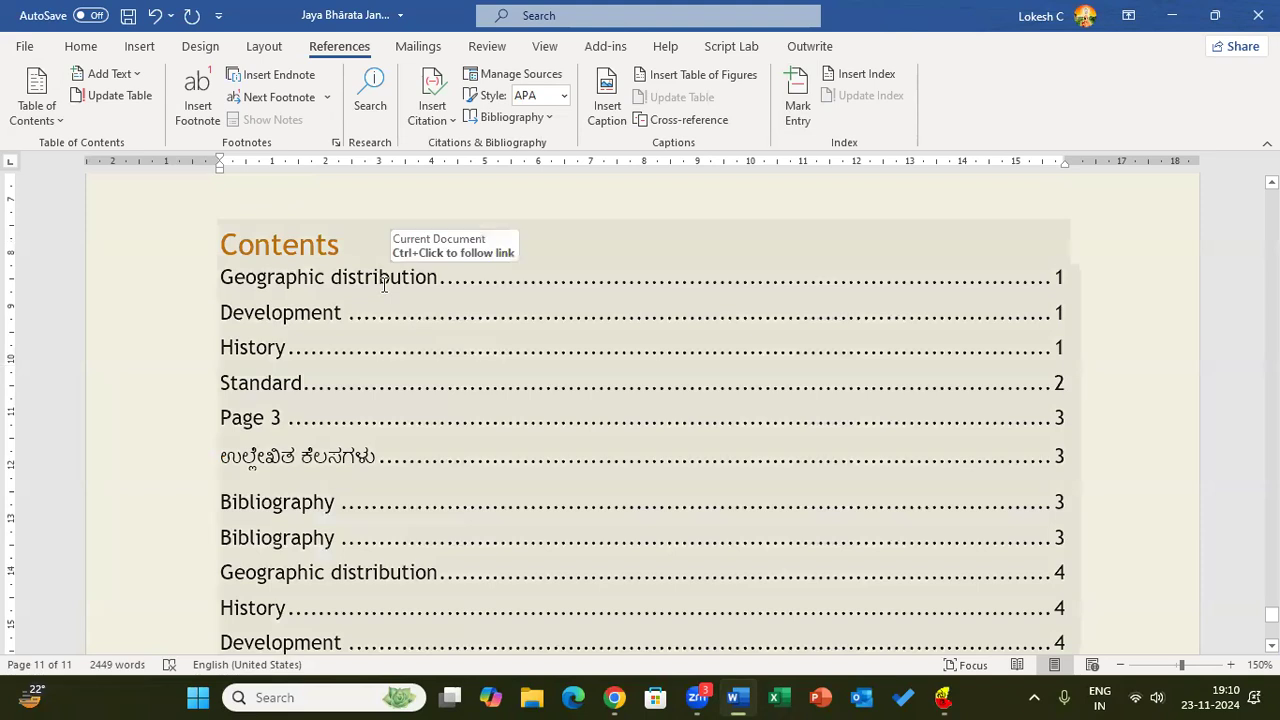
left_click(384, 285)
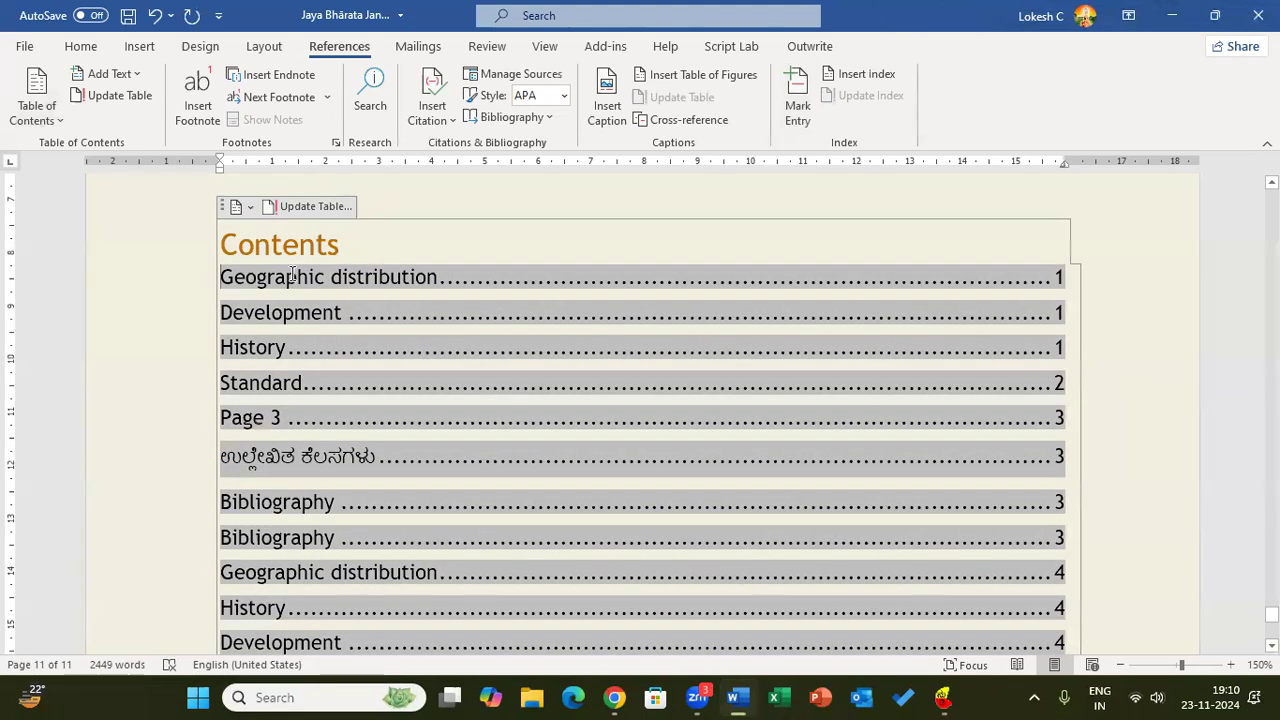
Try to insert a two-column indented index in the From template format on the blank line inside the table of contents block.
left_click(1079, 282)
scroll(514, 480, "down", 2)
left_click(255, 458)
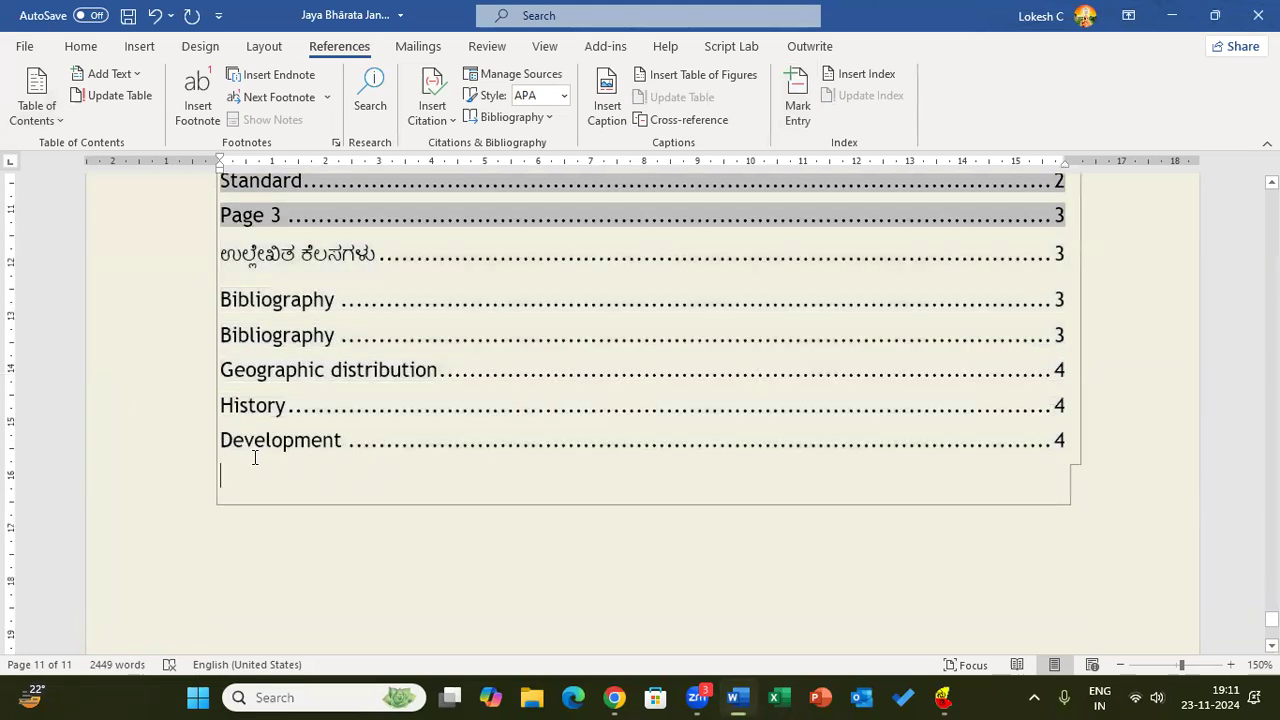
left_click(851, 80)
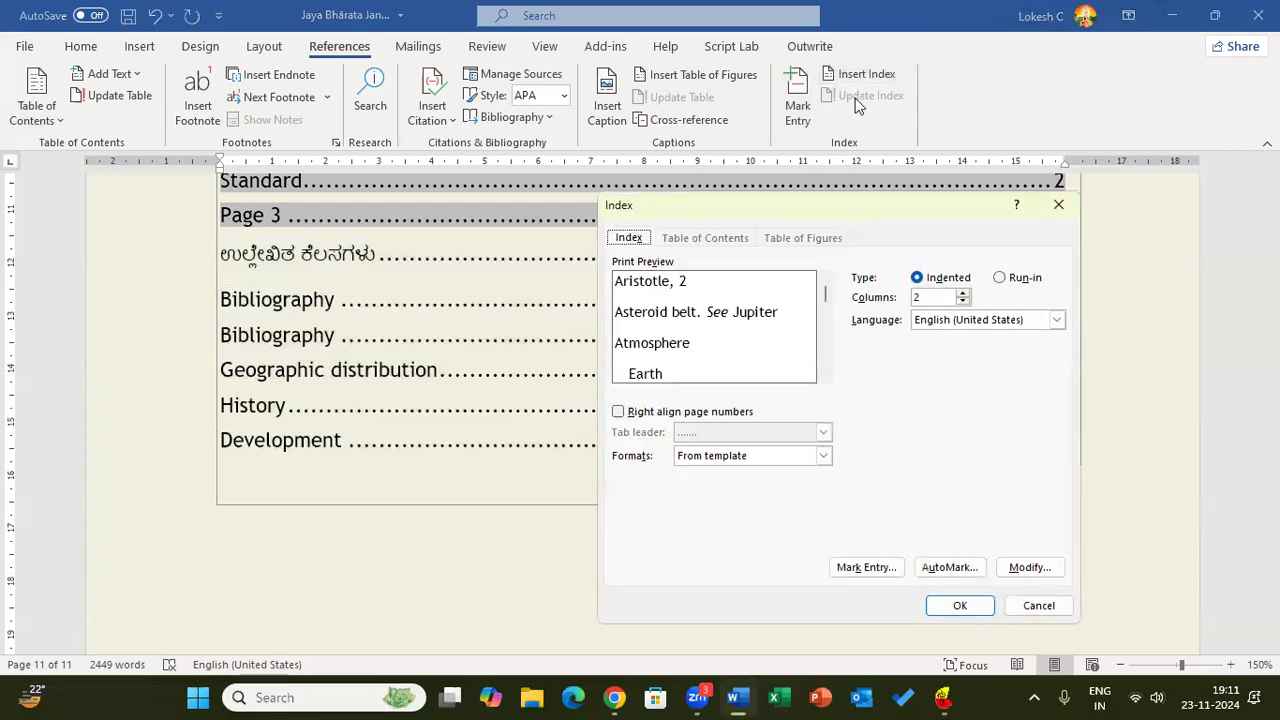
left_click_drag(956, 222, 540, 137)
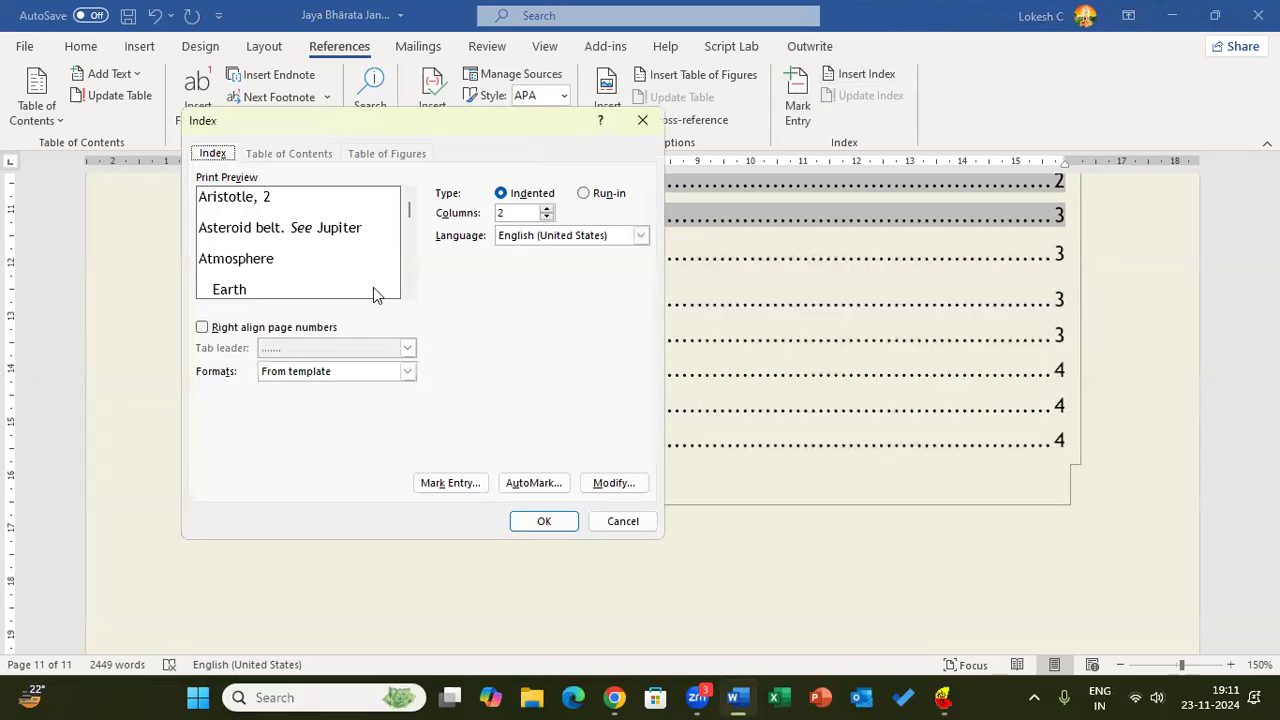
left_click(306, 334)
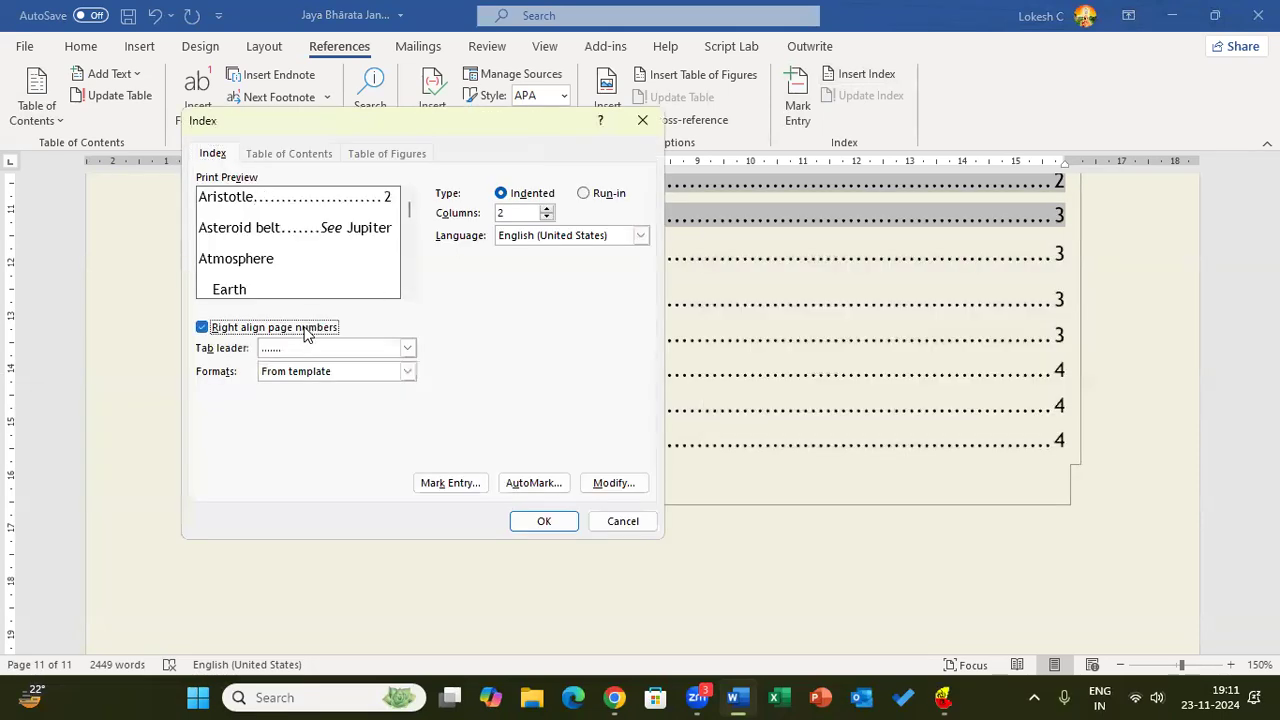
left_click(306, 334)
left_click_drag(423, 120, 365, 137)
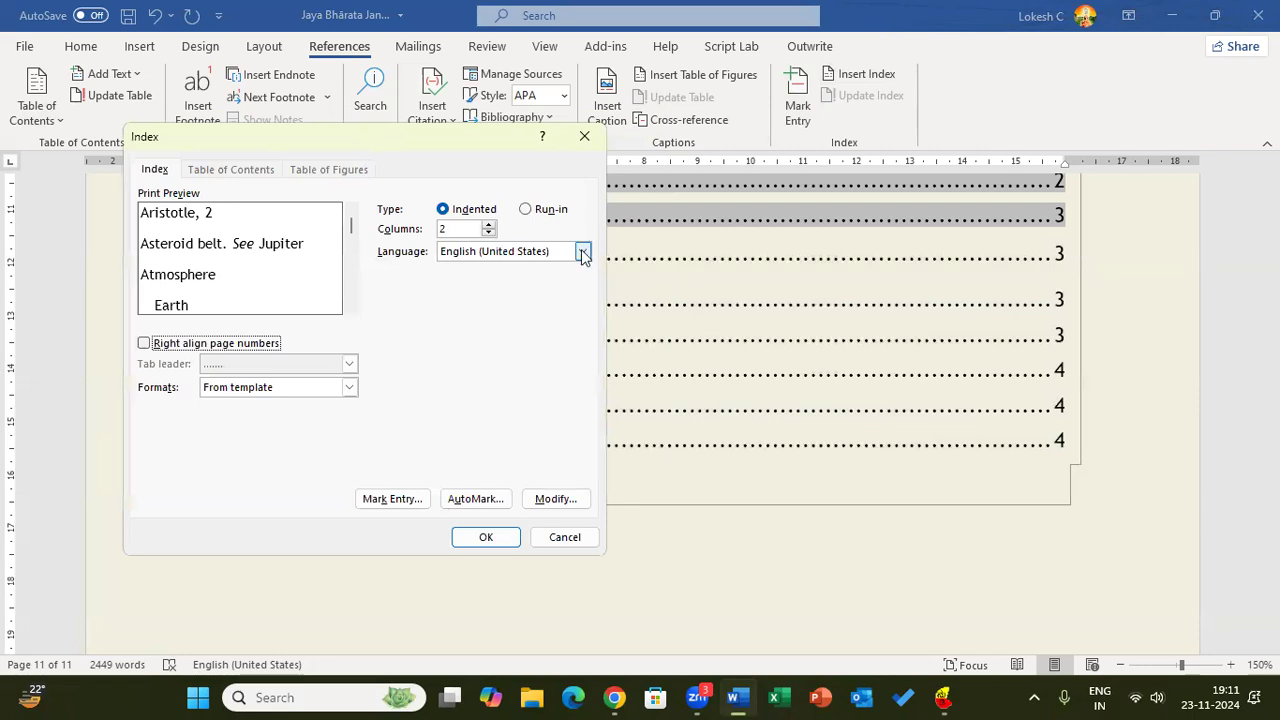
left_click(349, 389)
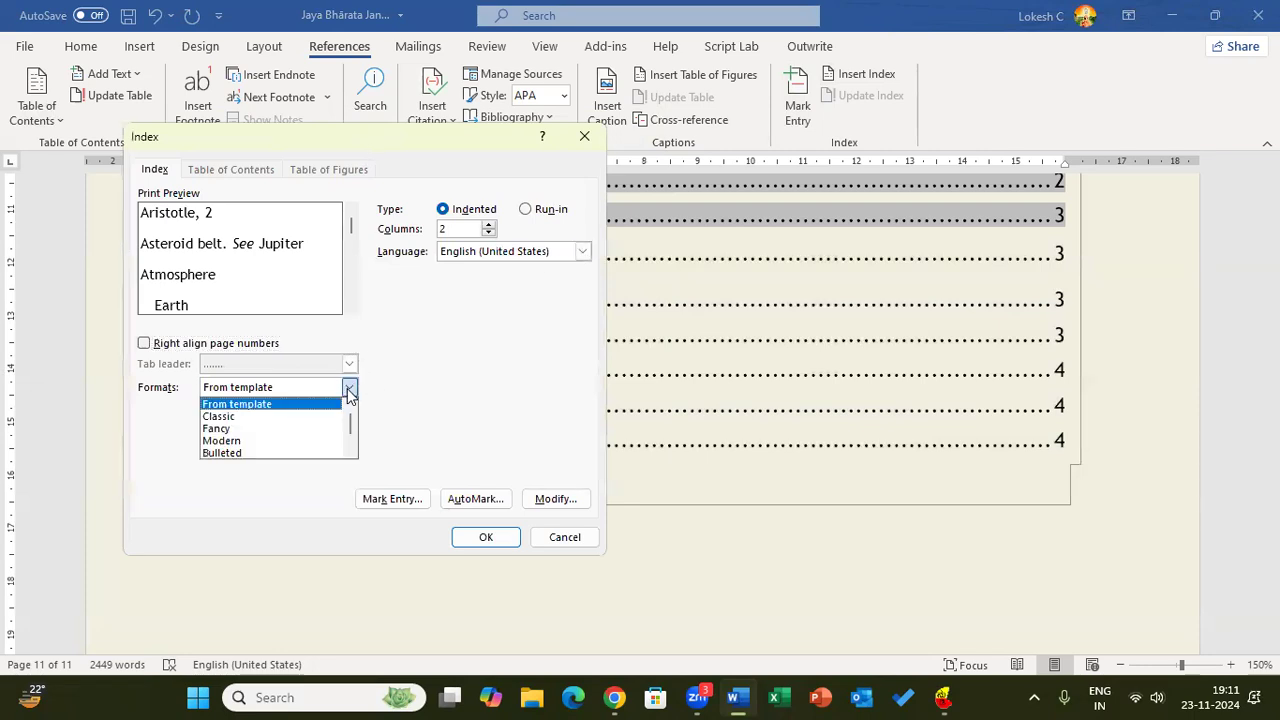
left_click(349, 390)
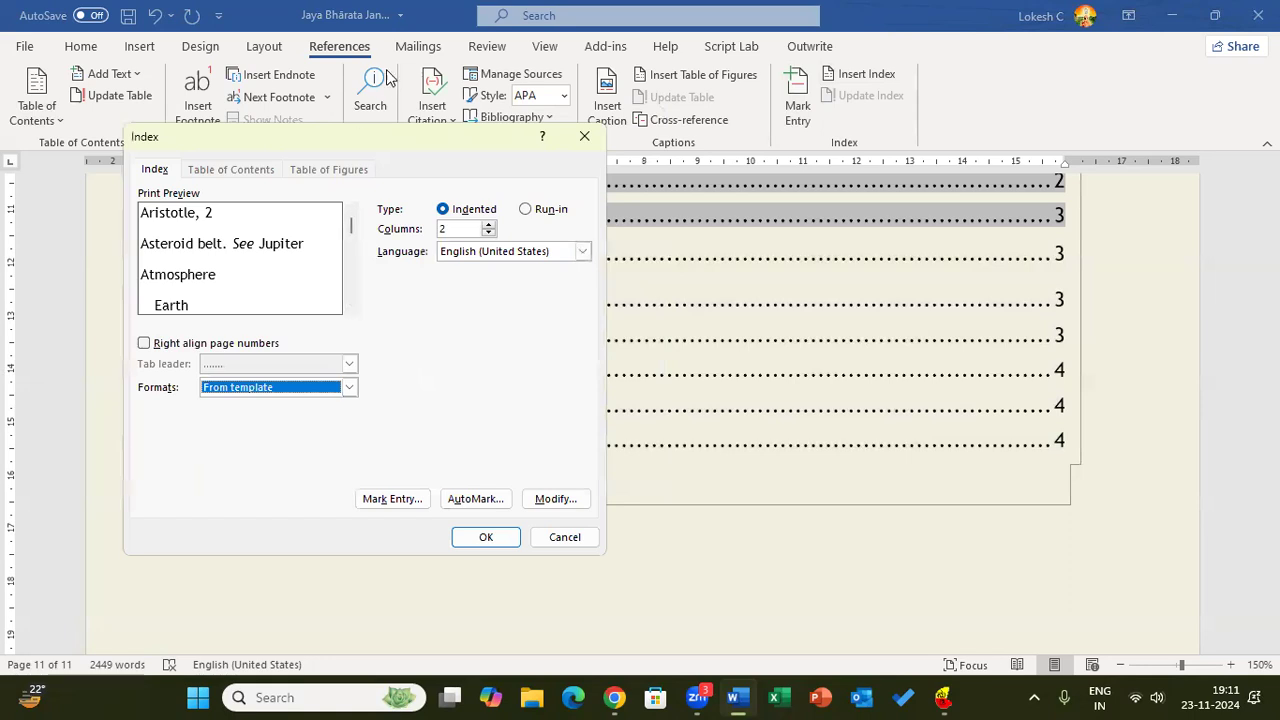
left_click_drag(355, 137, 581, 86)
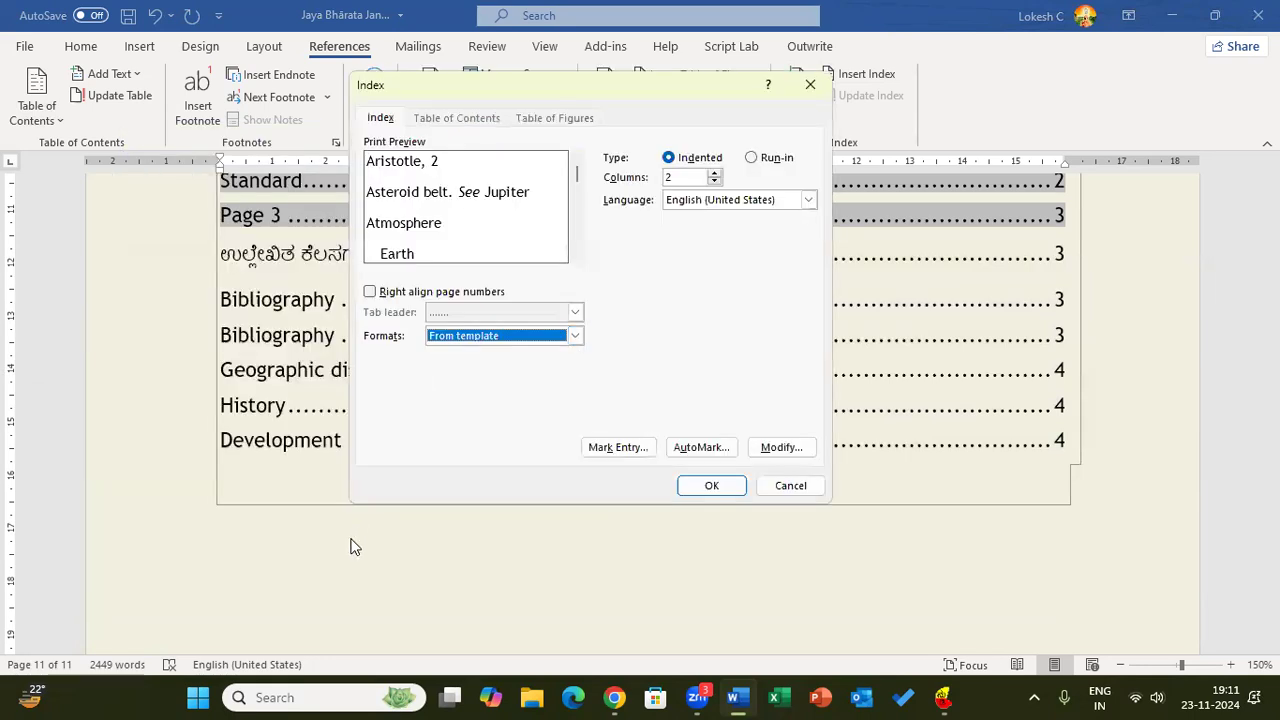
left_click(699, 486)
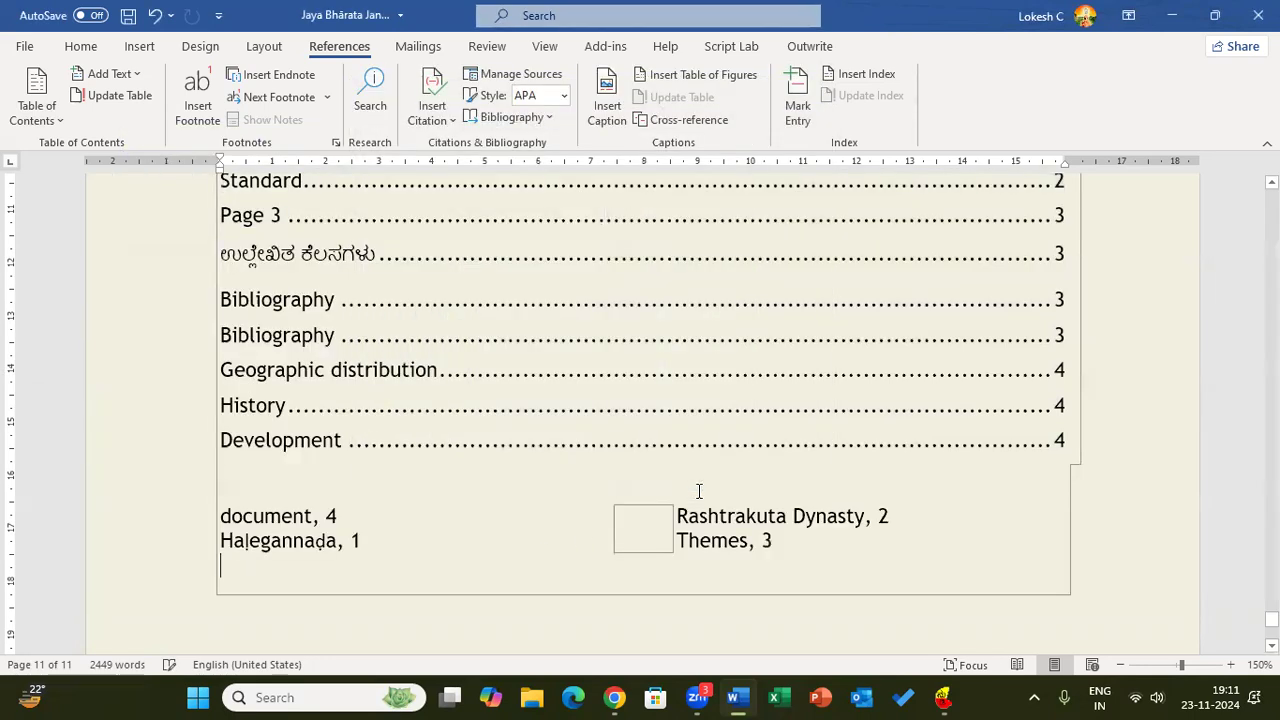
Check the entries of the new index and undo its insertion inside the table of contents block.
scroll(421, 463, "down", 3)
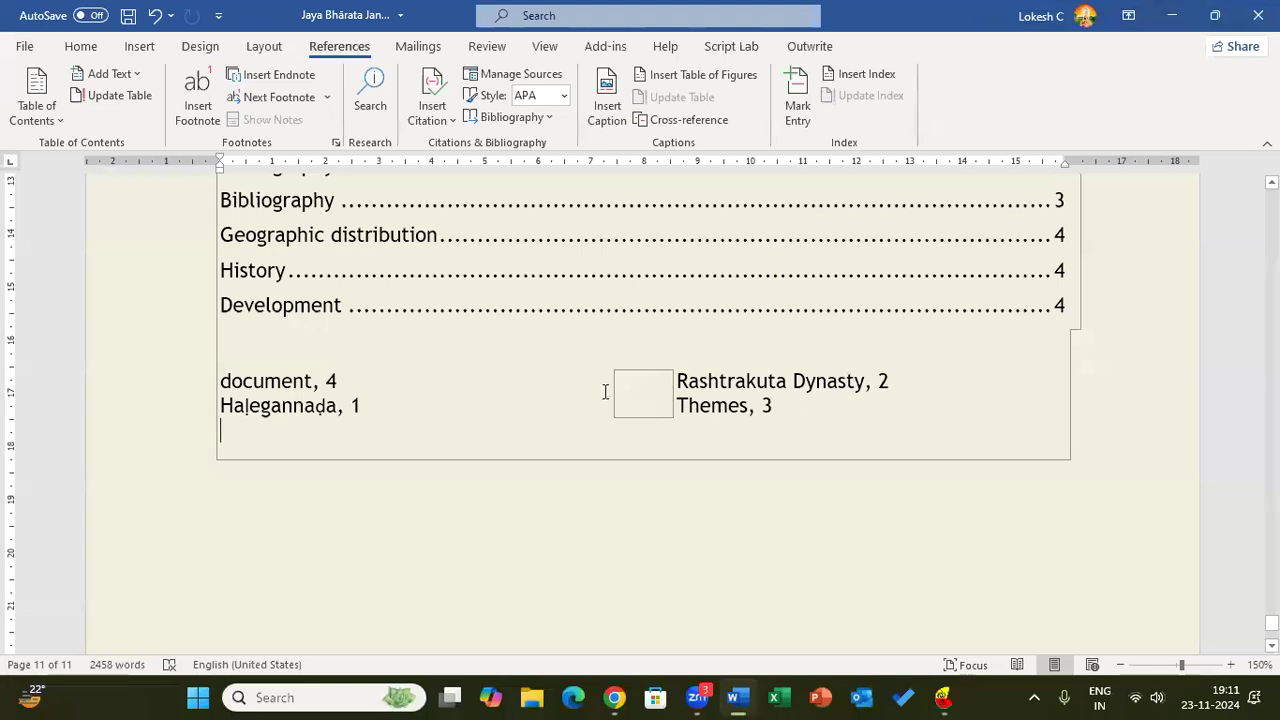
left_click(258, 406)
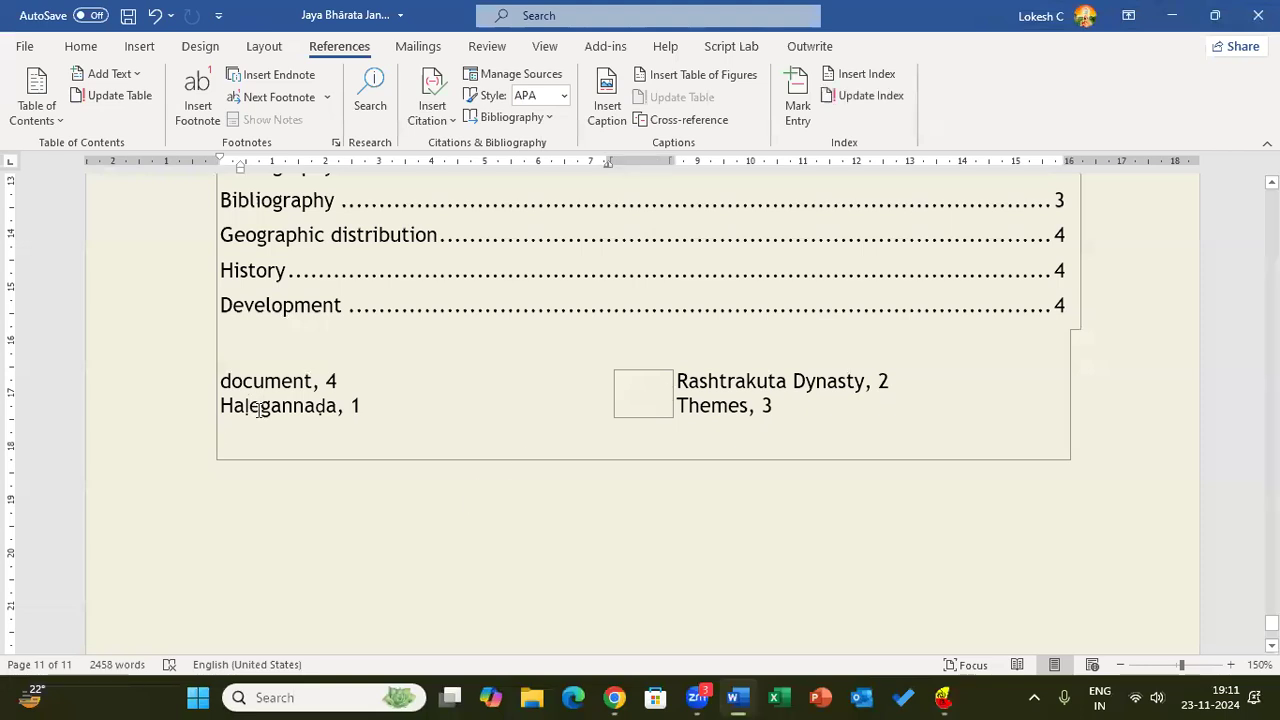
triple_click(258, 408)
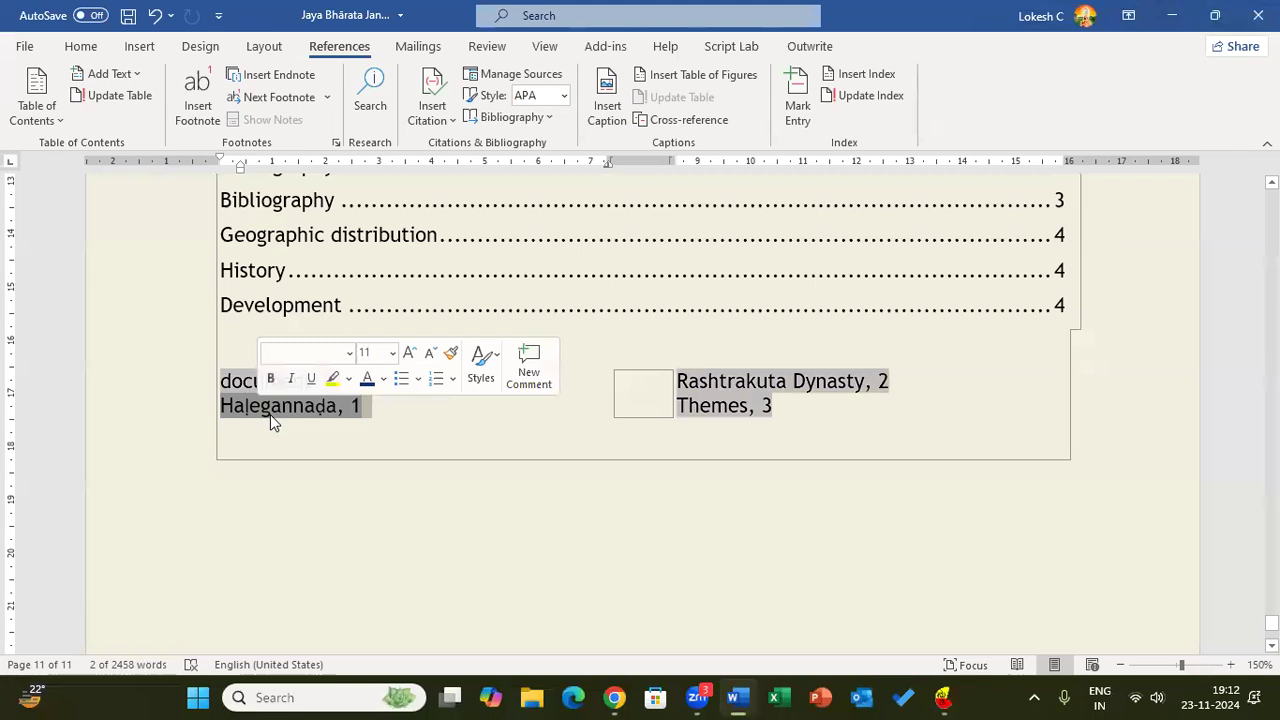
left_click(351, 486)
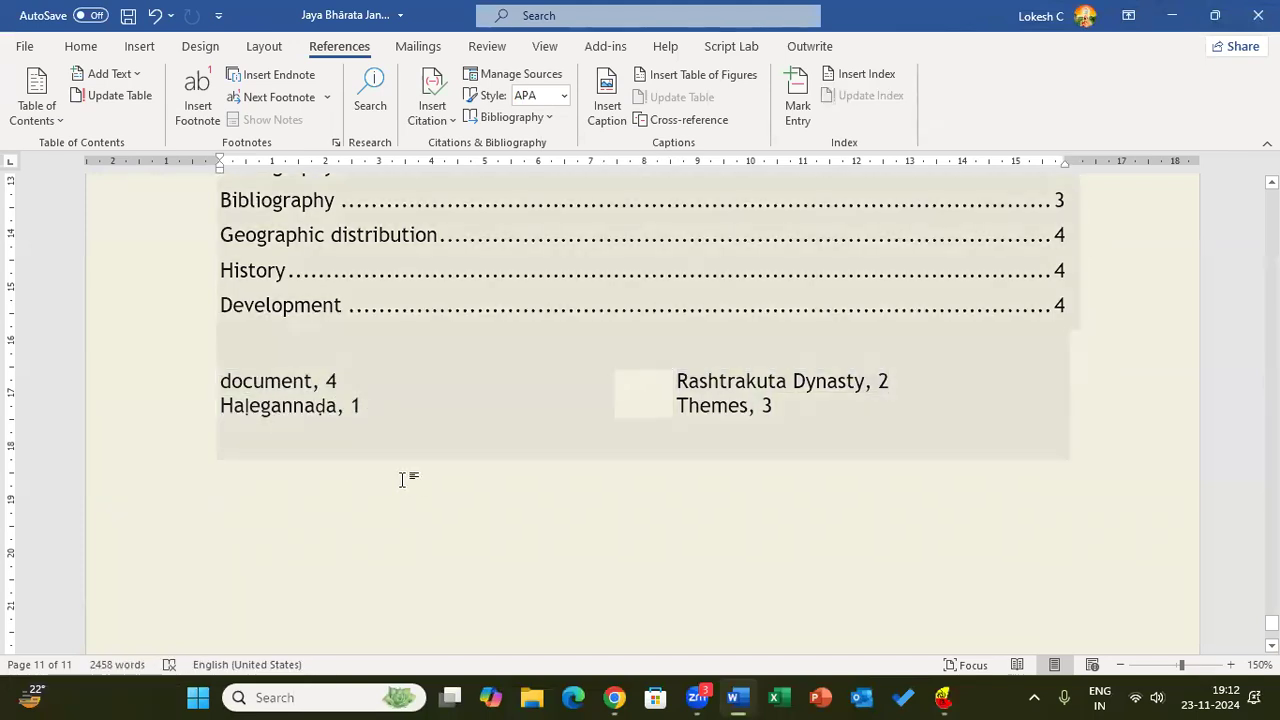
left_click(403, 456)
key("ctrl+z")
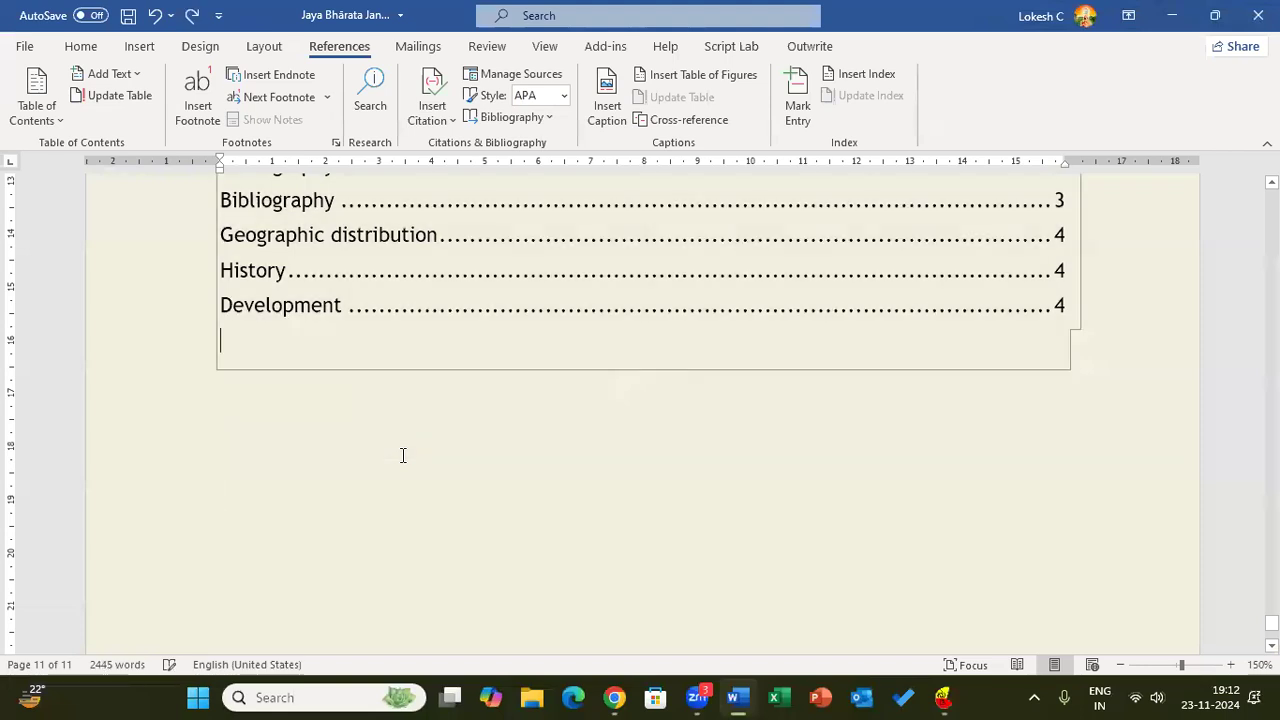
Insert a two-column indented index in the From template format on a new line below the table of contents block.
left_click(318, 466)
key("Return")
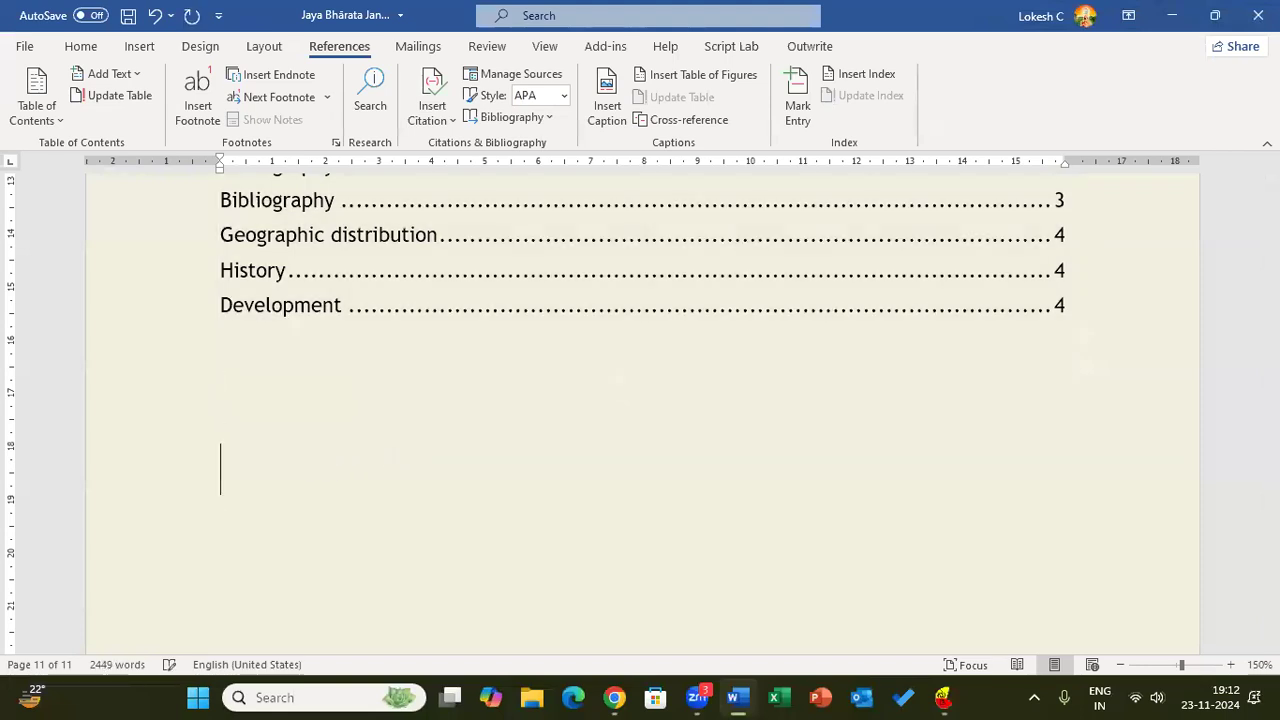
left_click(829, 80)
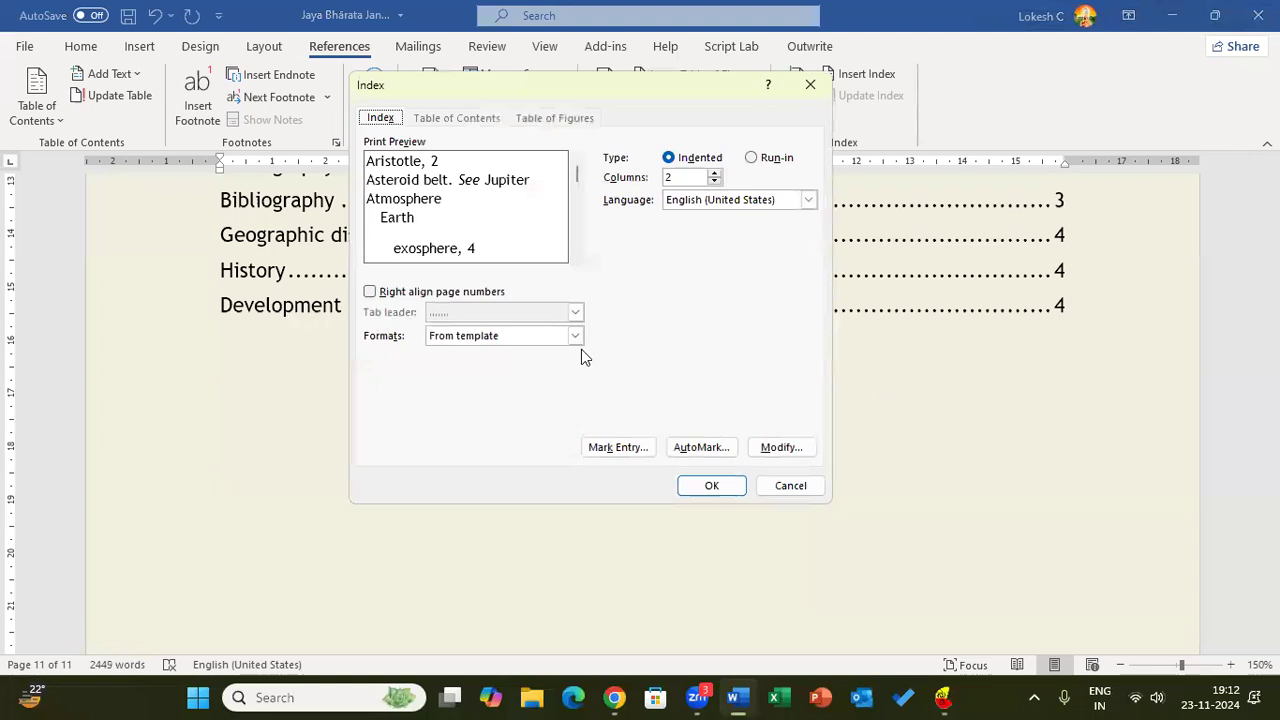
left_click(708, 486)
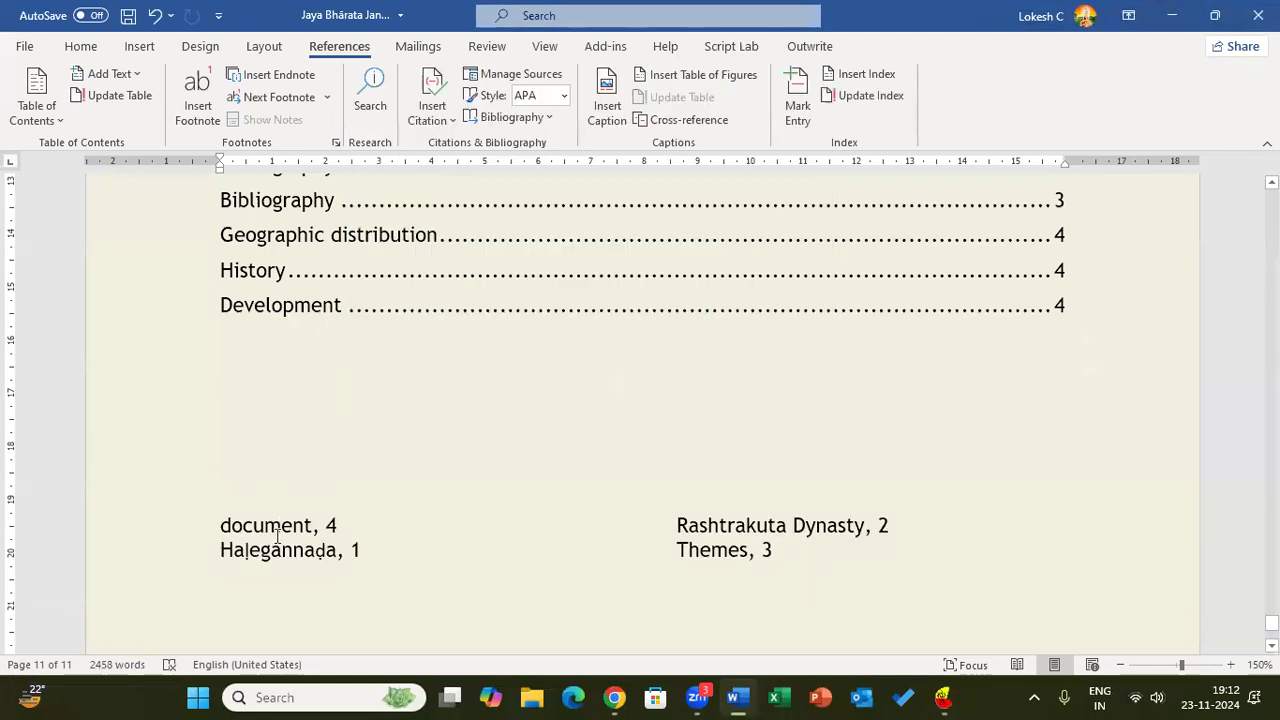
Examine the terms and page numbers listed in both columns of the inserted index.
double_click(275, 525)
left_click(288, 526)
right_click(336, 526)
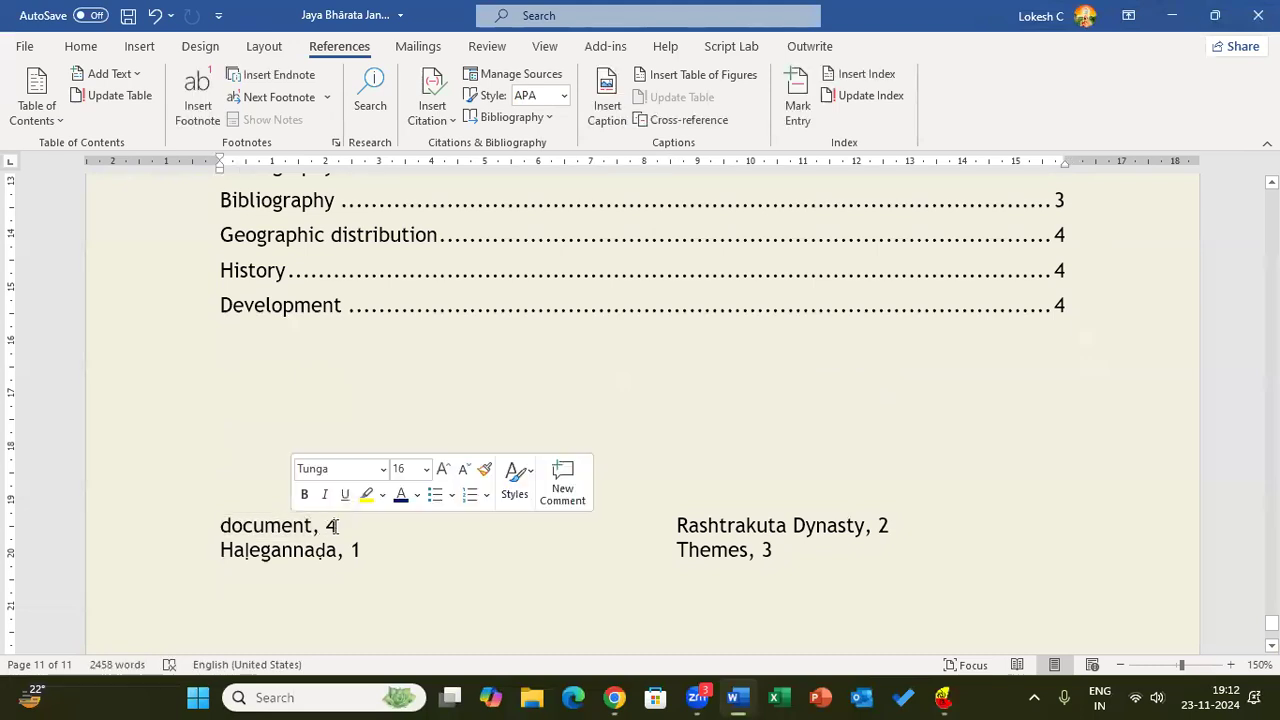
left_click(338, 526)
right_click(762, 540)
left_click_drag(771, 548, 749, 550)
left_click(729, 551)
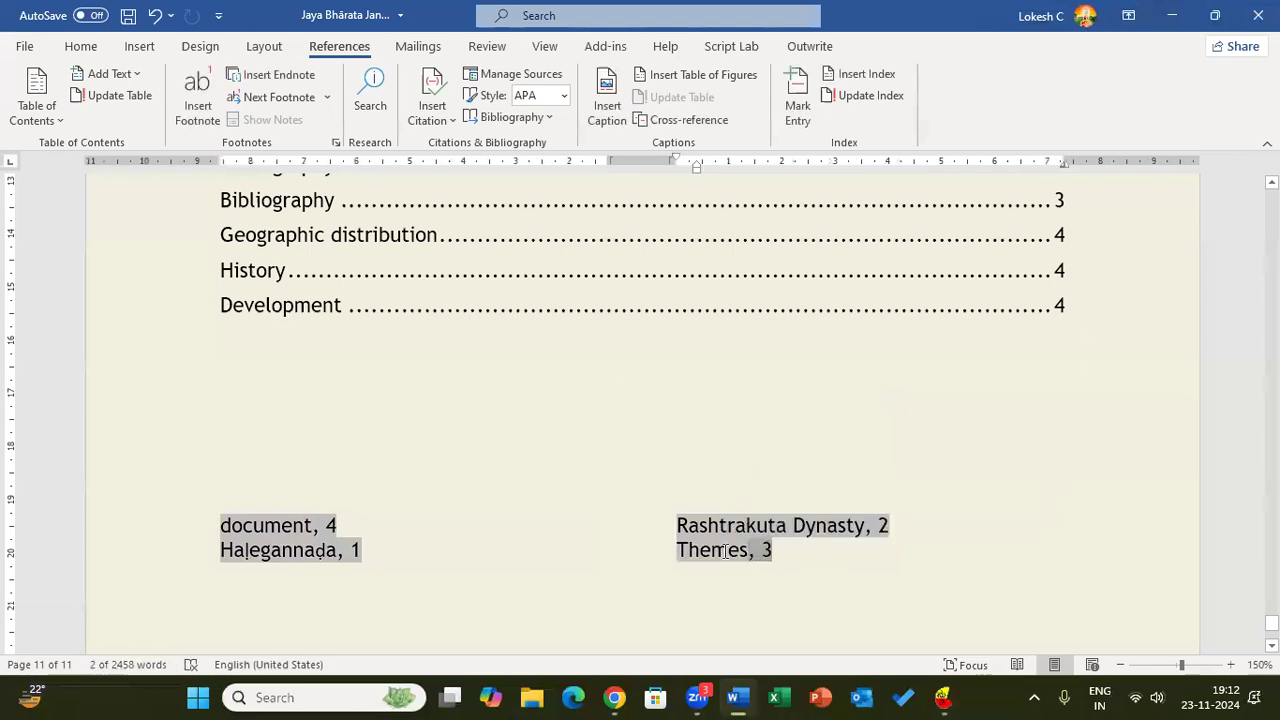
left_click(465, 551)
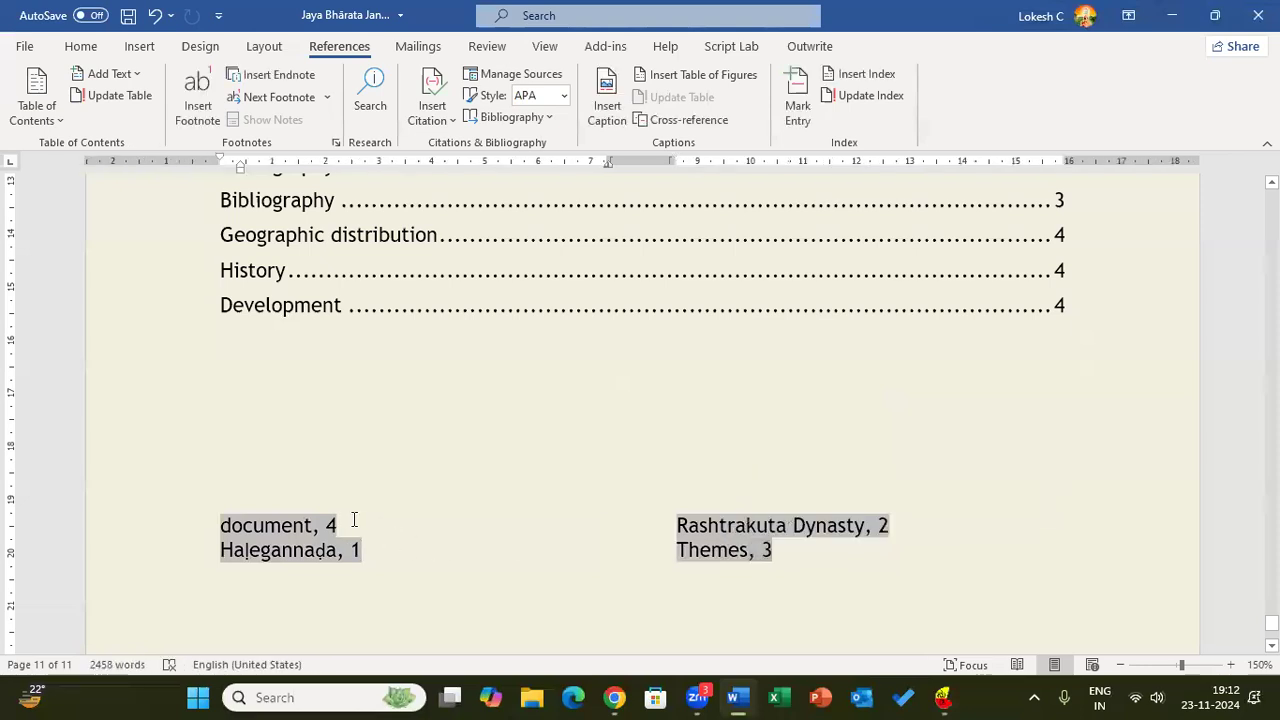
left_click(258, 505)
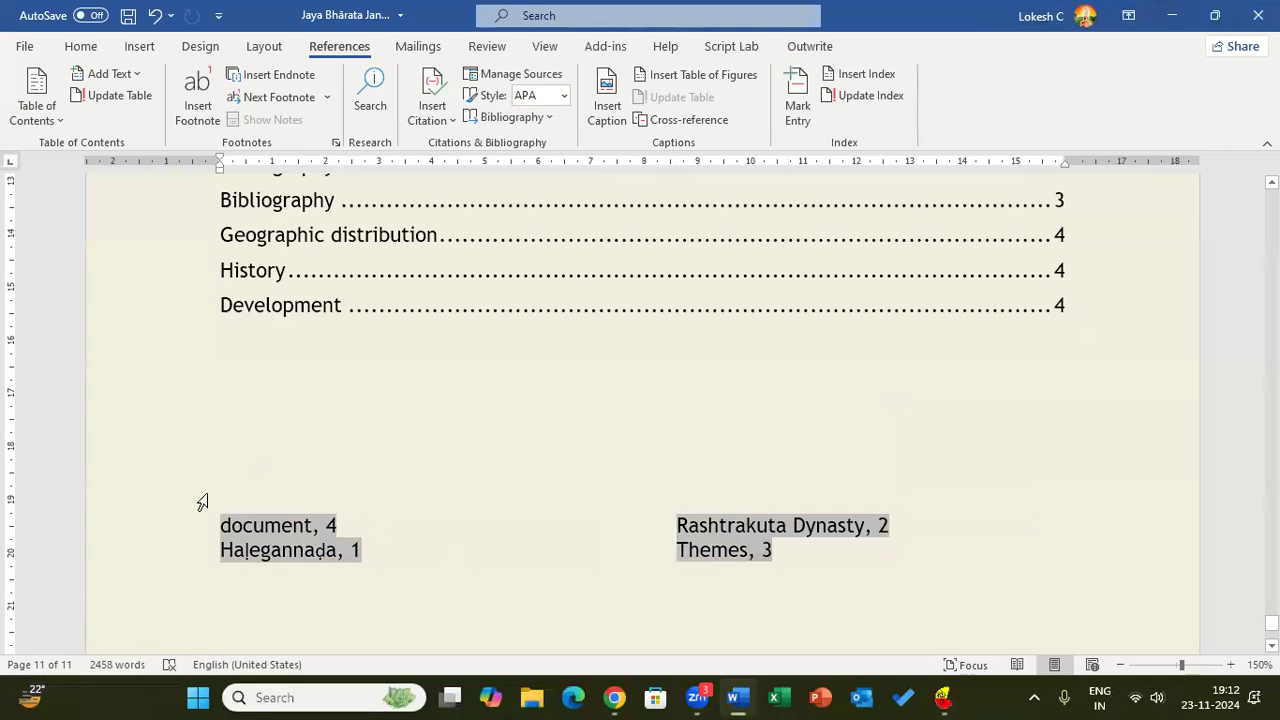
left_click(224, 518)
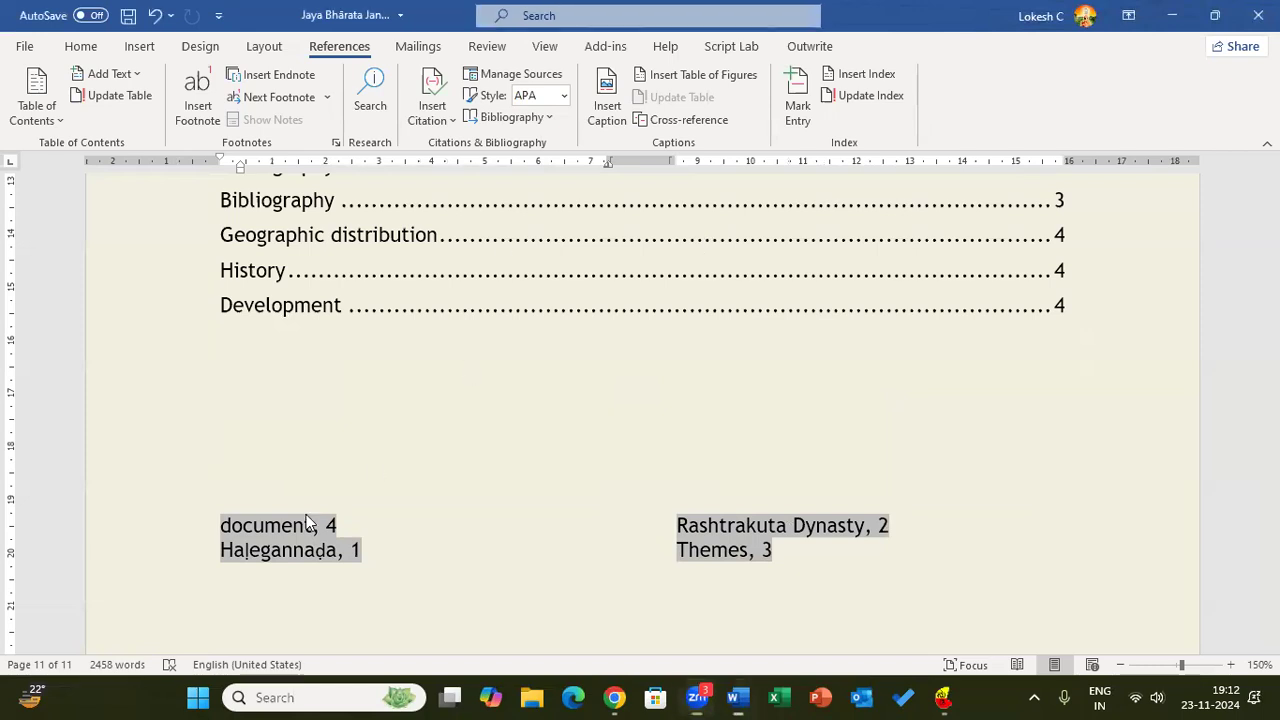
left_click(232, 496)
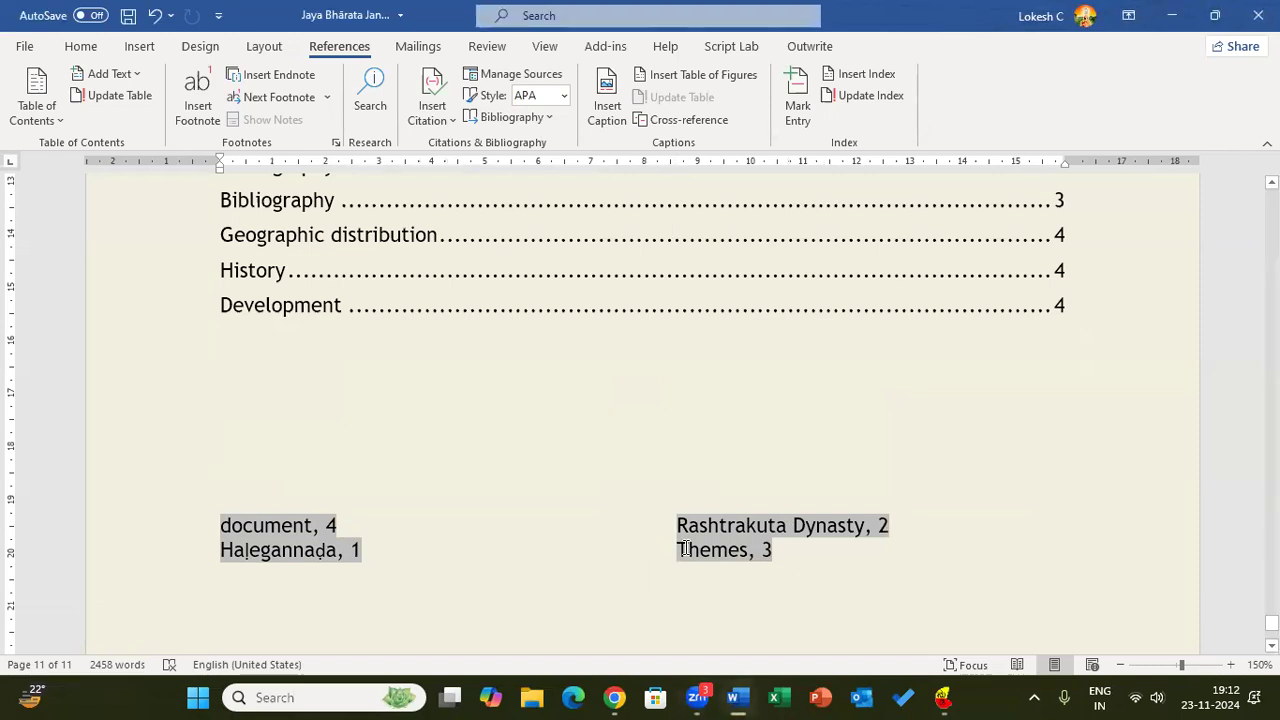
left_click(815, 553)
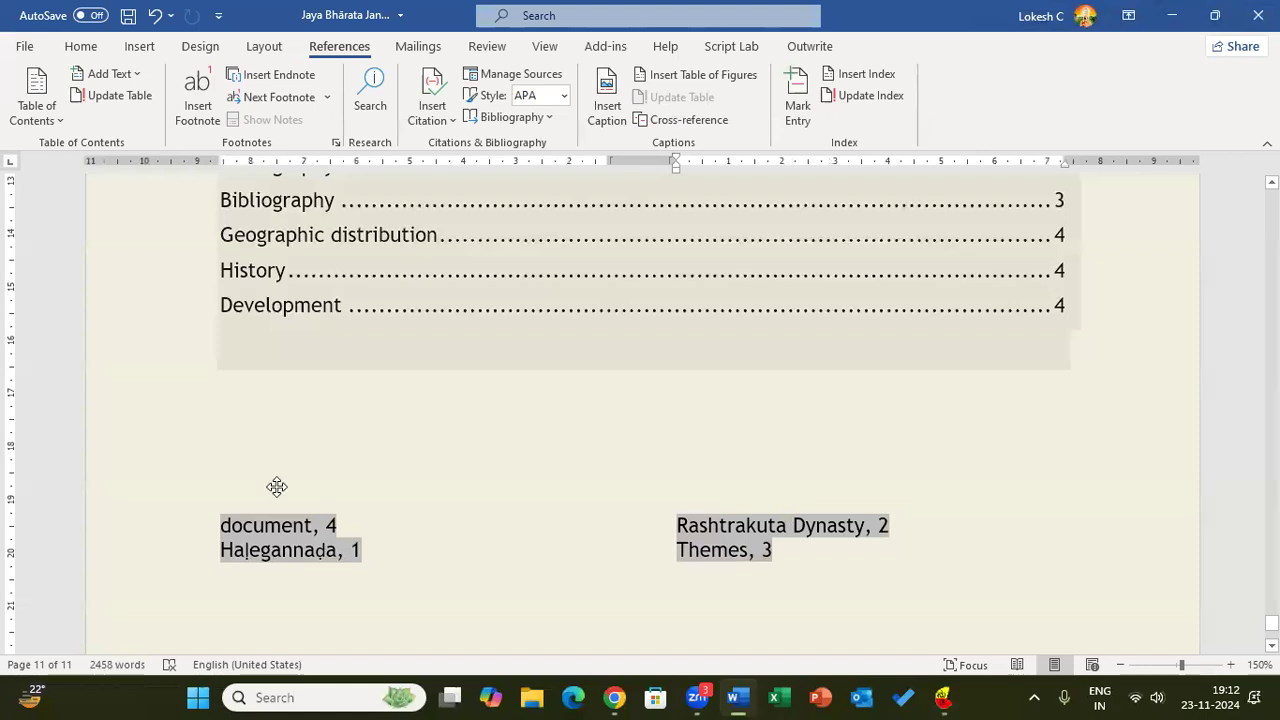
left_click(216, 528)
left_click(227, 528)
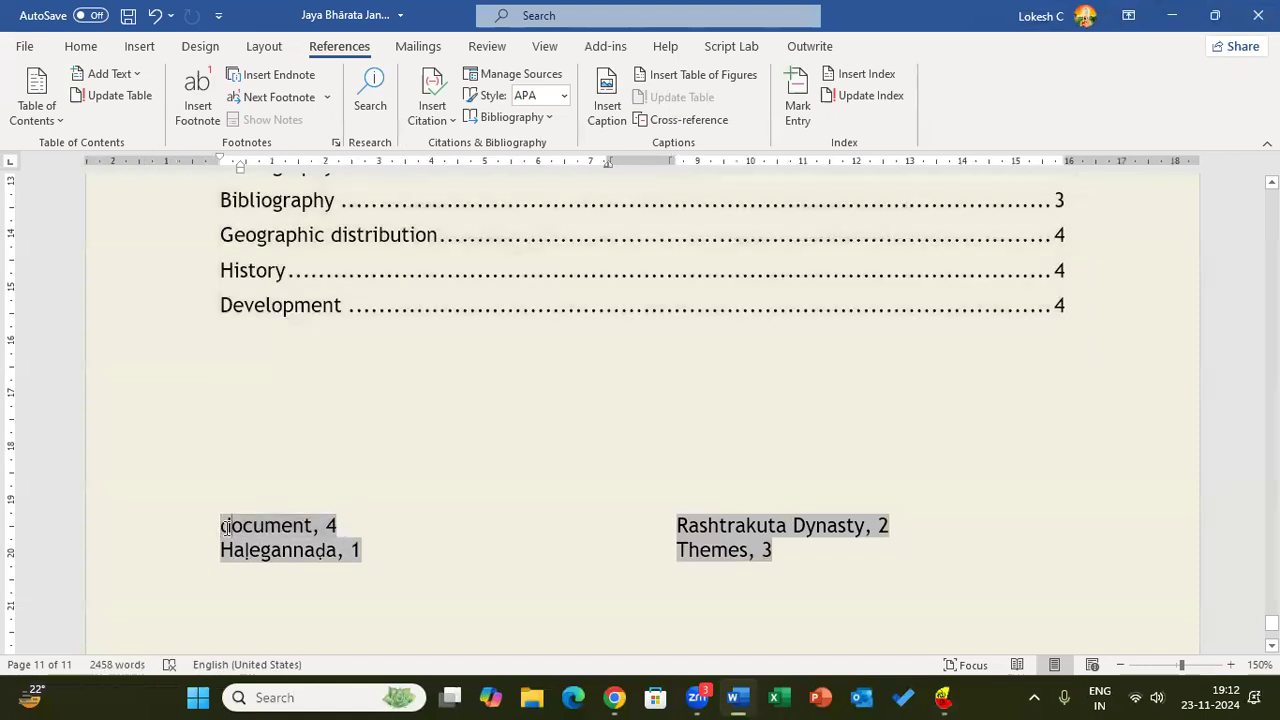
double_click(227, 528)
double_click(263, 366)
left_click(269, 442)
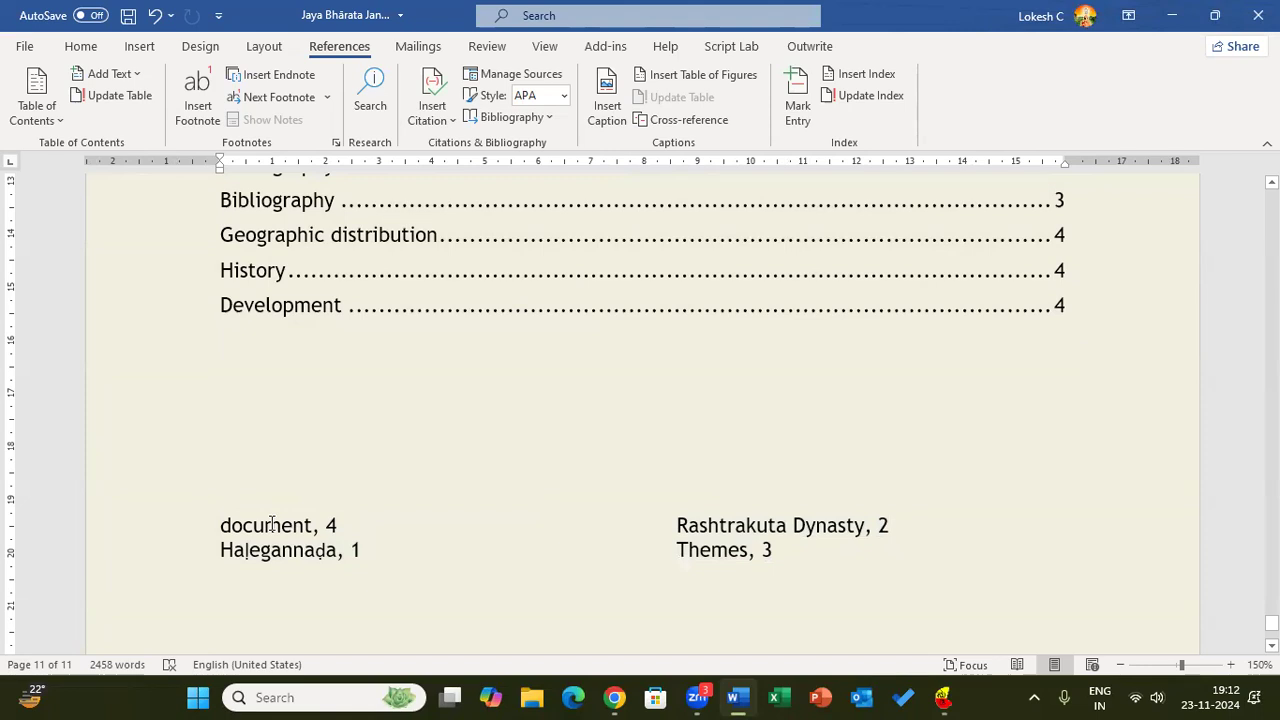
left_click(325, 550)
triple_click(745, 552)
double_click(745, 552)
Remove the extra blank lines above the index and add a blank line below it.
left_click(628, 435)
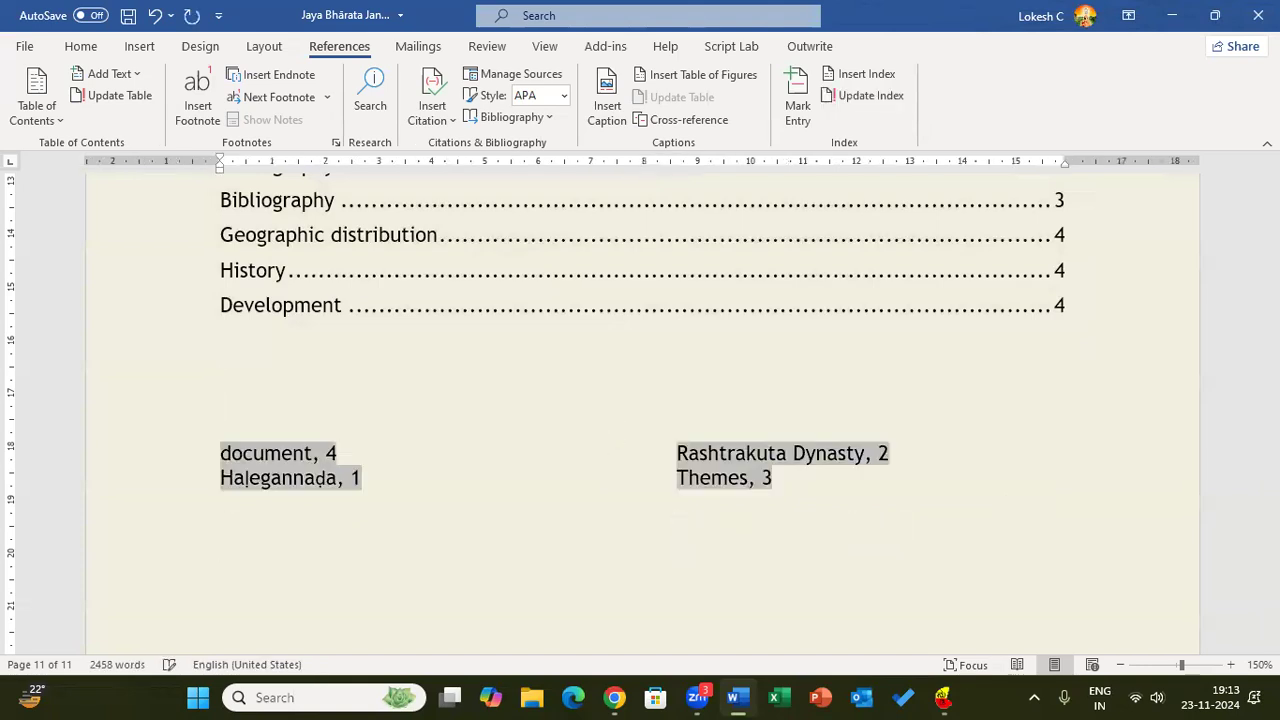
key("BackSpace")
key("BackSpace")
key("BackSpace")
left_click(700, 488)
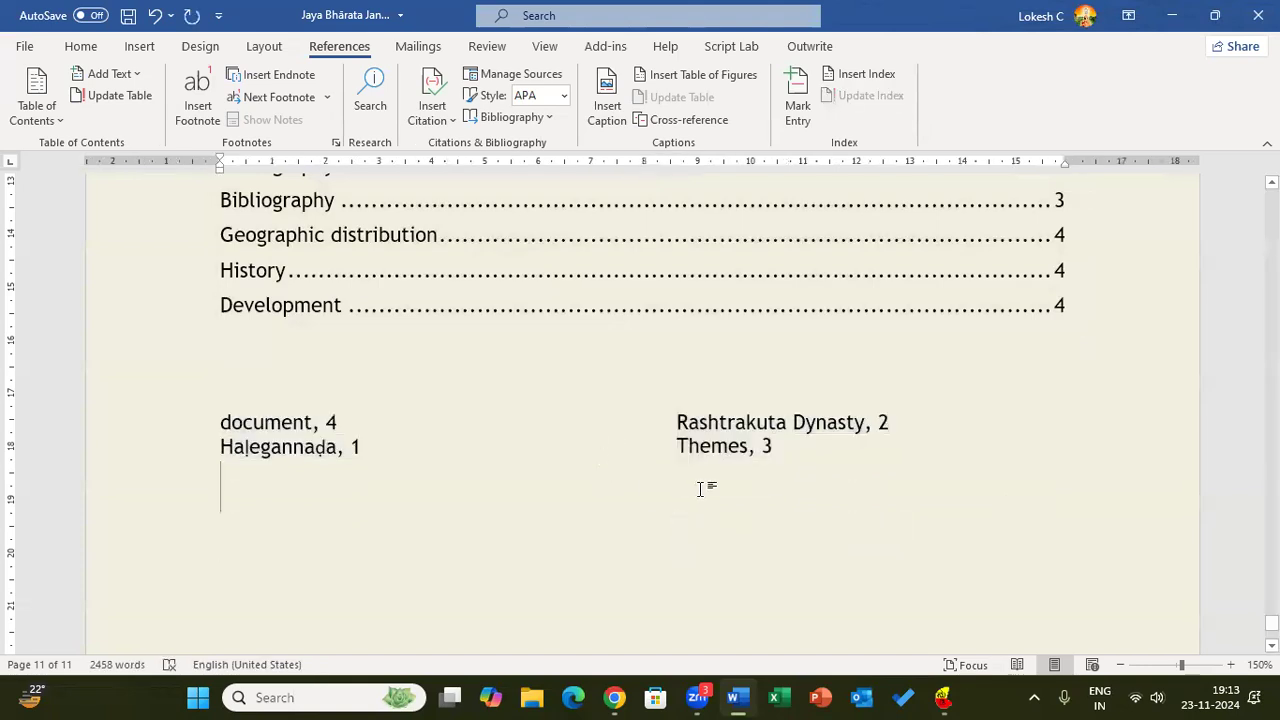
key("Return")
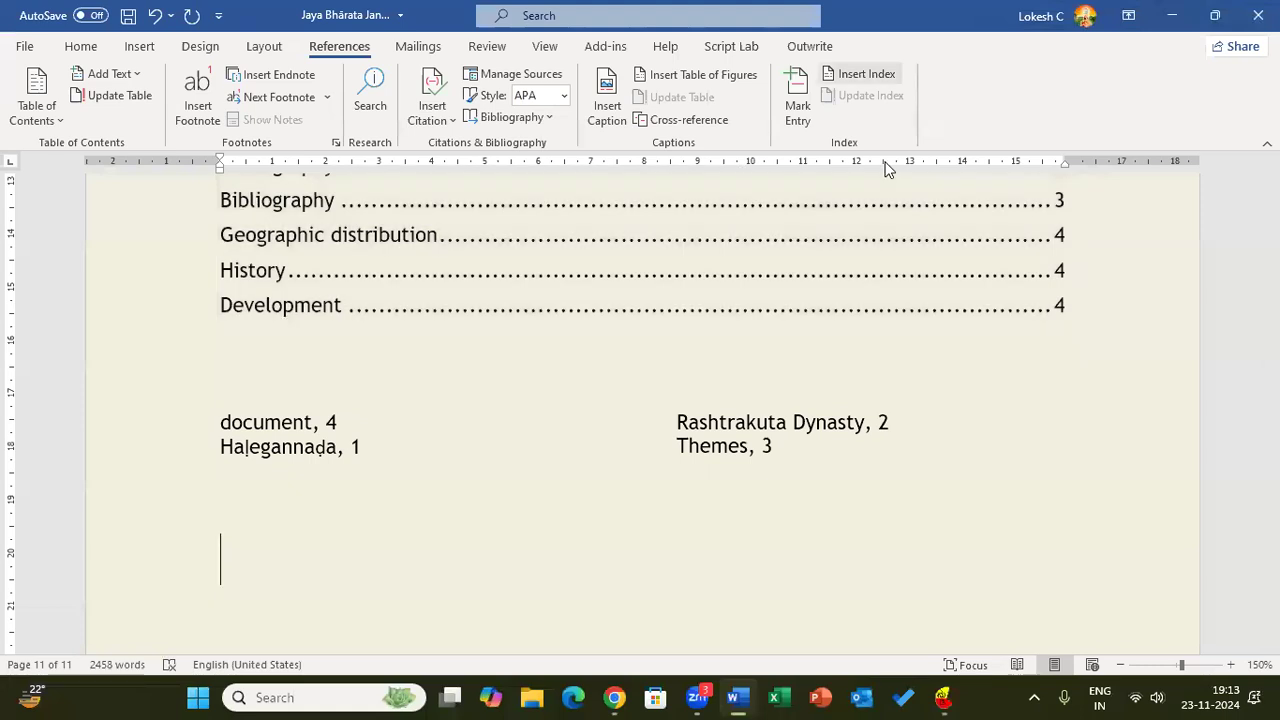
Look at the options for marking an index entry from the index settings, without marking anything.
left_click(866, 75)
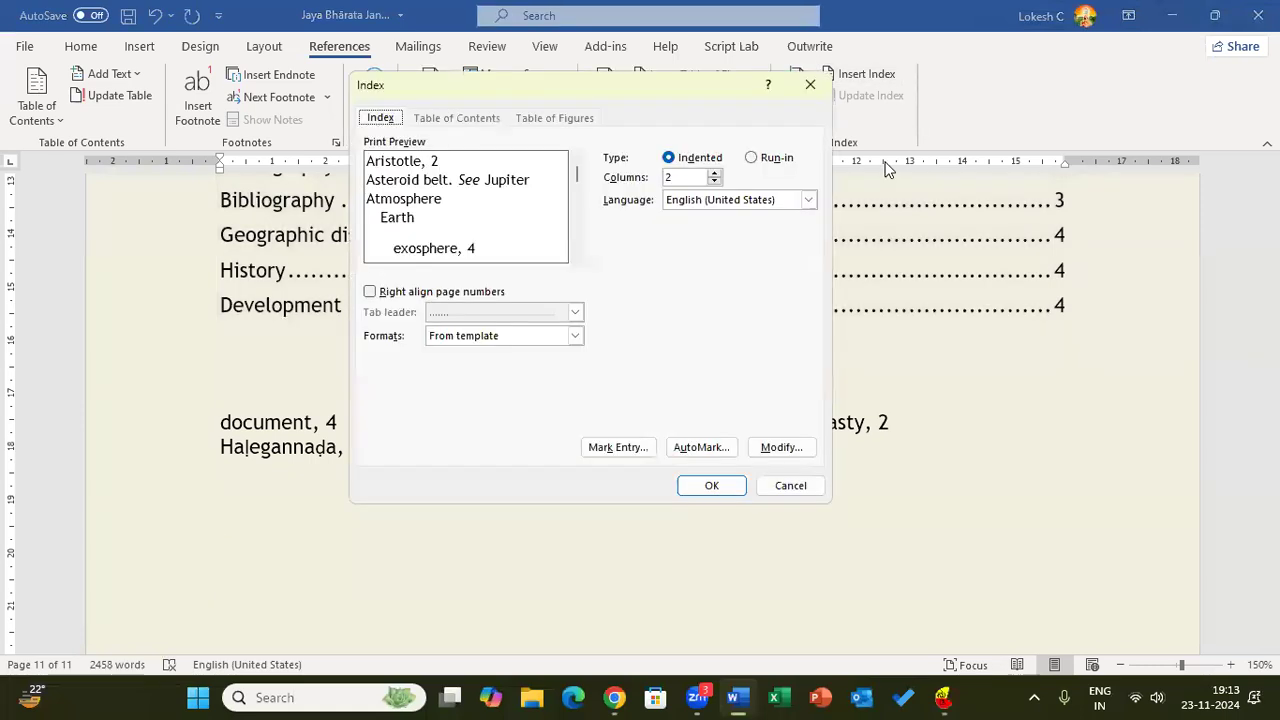
left_click_drag(541, 90, 686, 302)
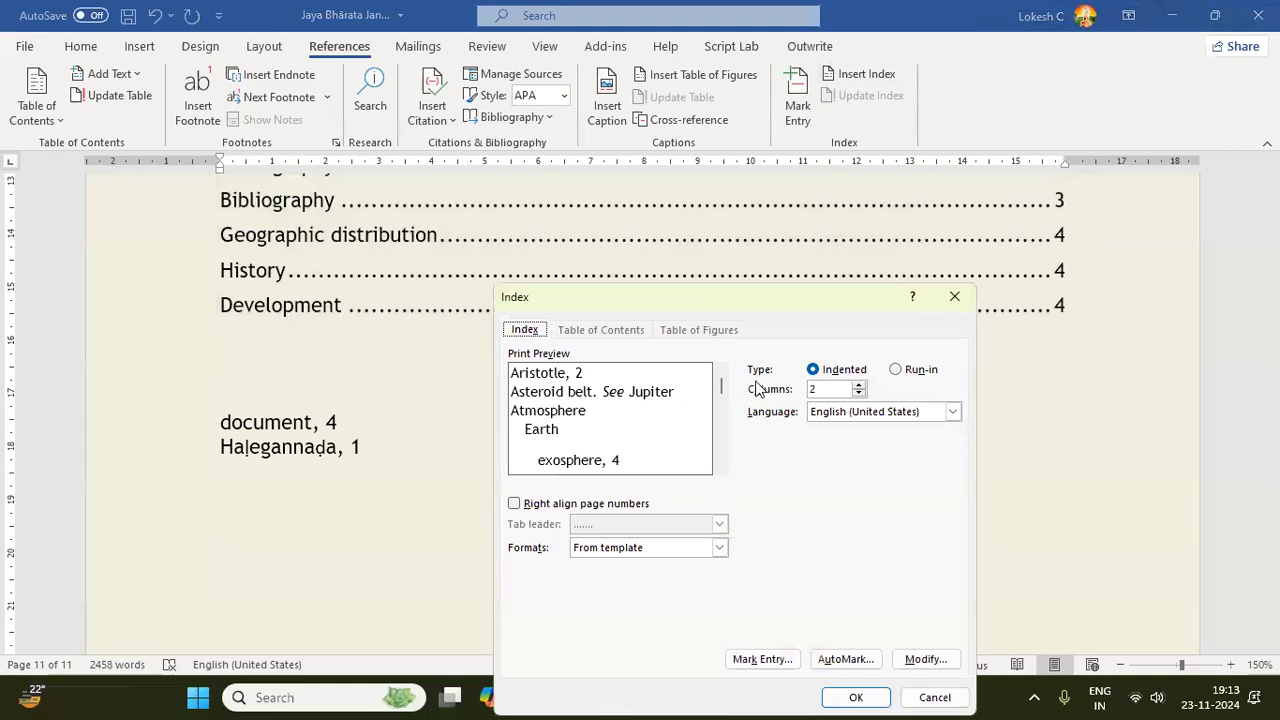
left_click_drag(760, 297, 766, 197)
left_click(765, 560)
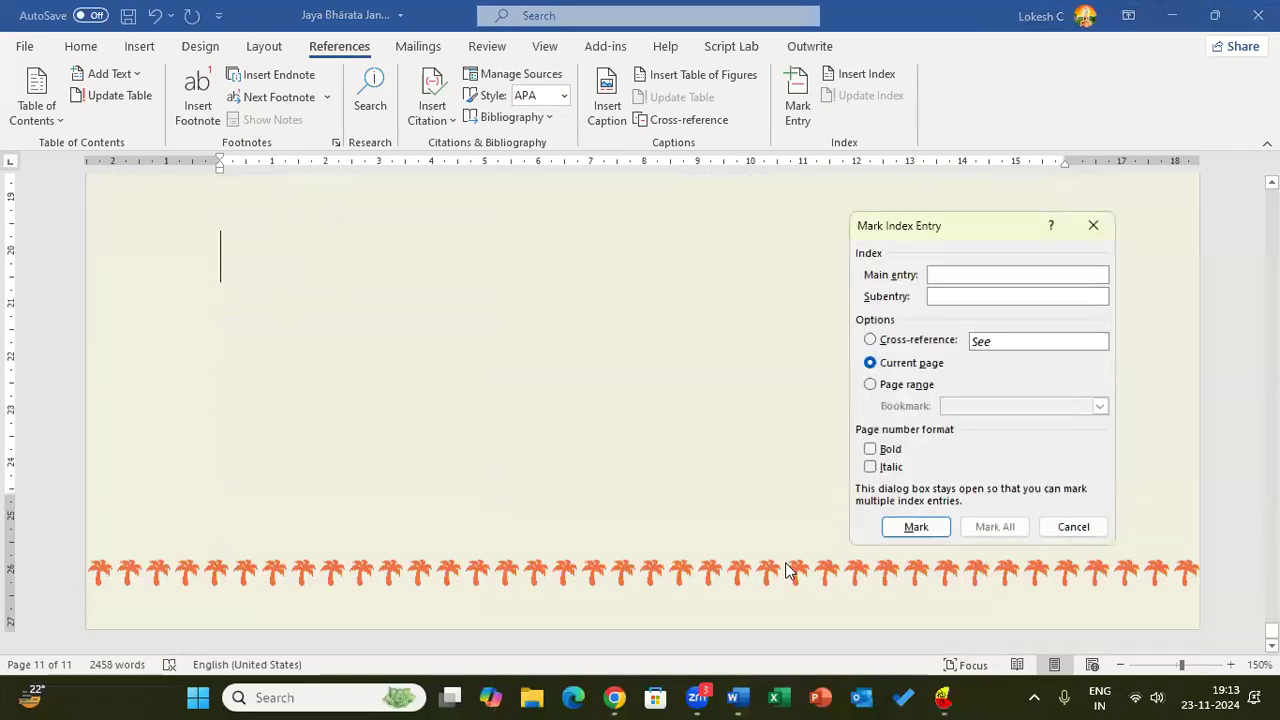
left_click(1070, 527)
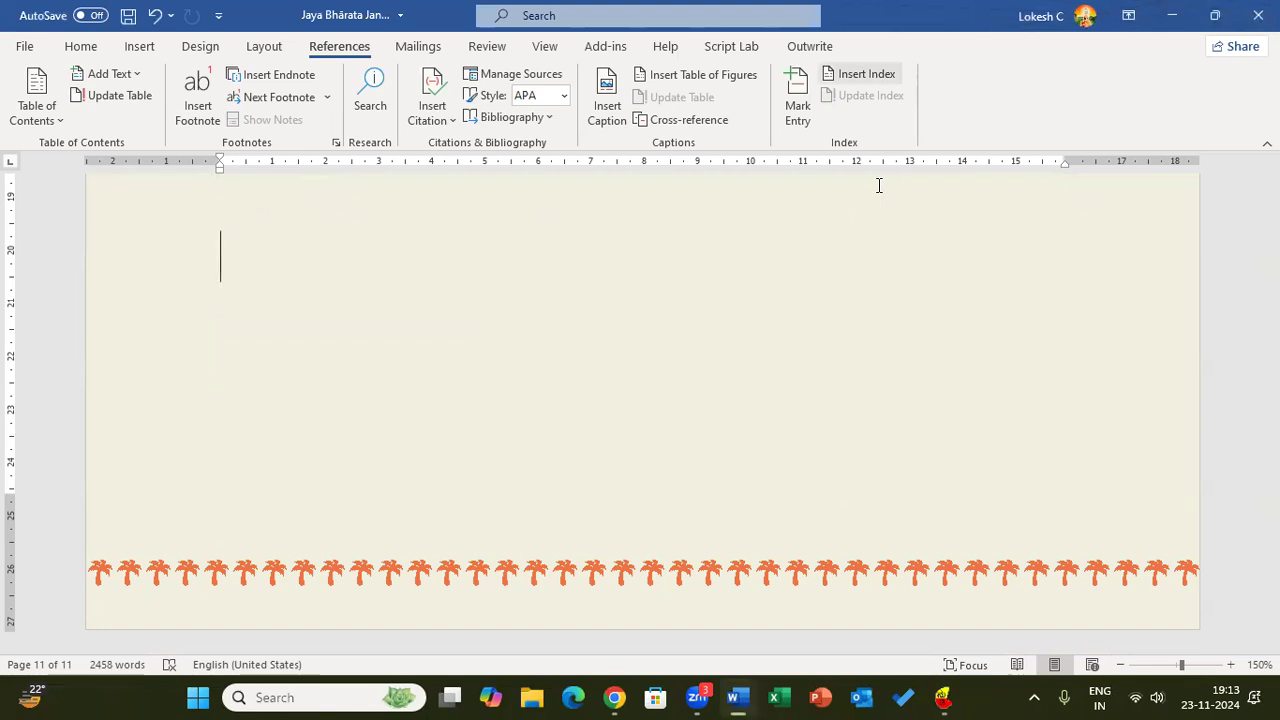
Examine the formatting settings of the Index 1 style from the index settings, leaving them unchanged.
left_click(868, 75)
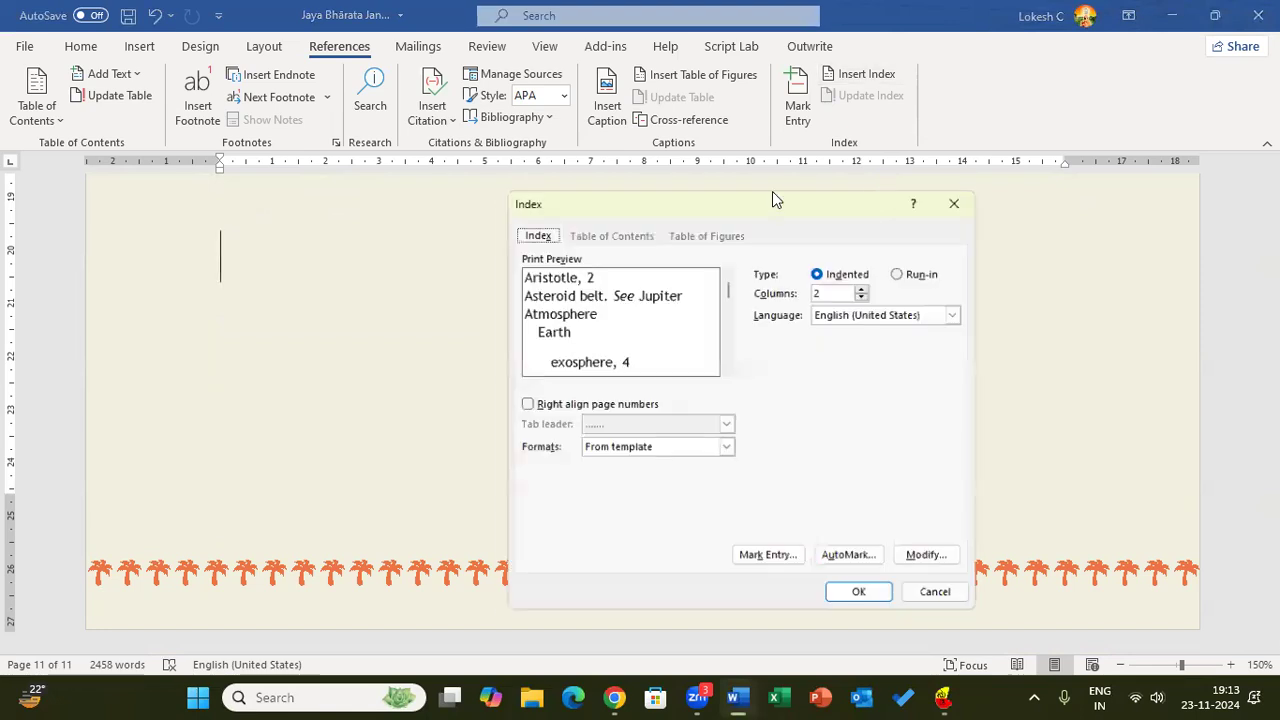
left_click(927, 563)
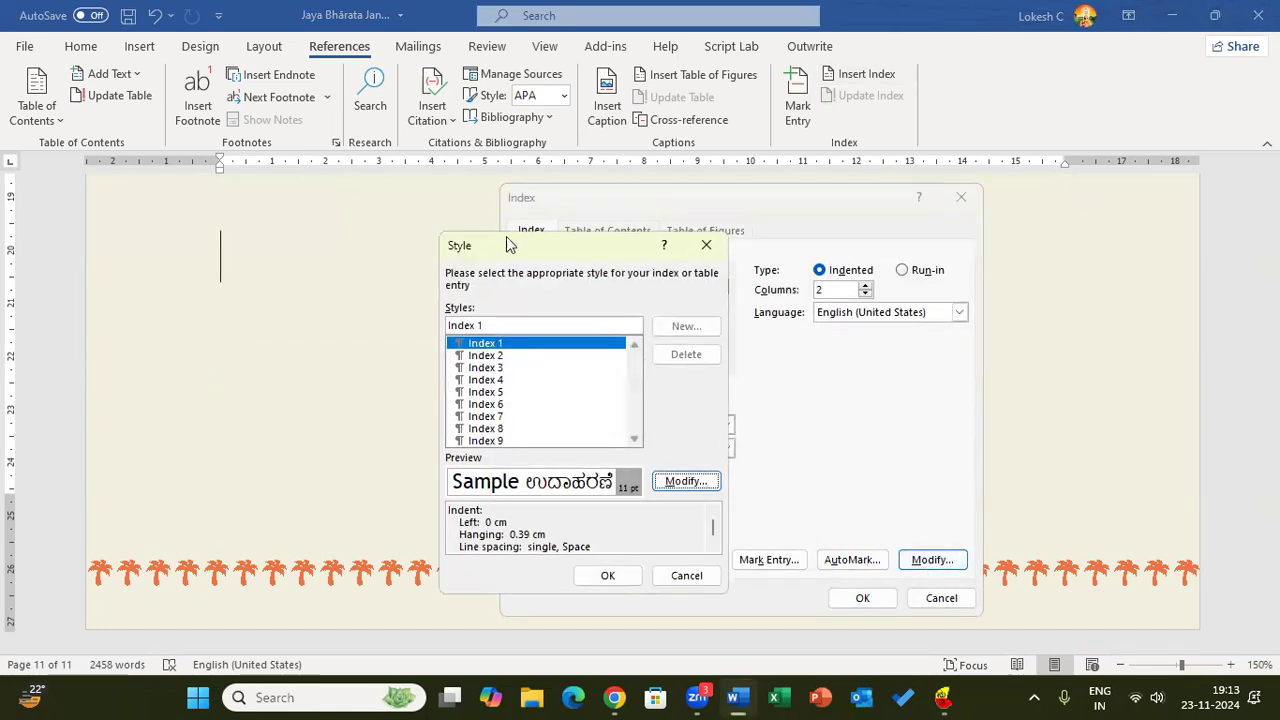
left_click_drag(497, 245, 586, 245)
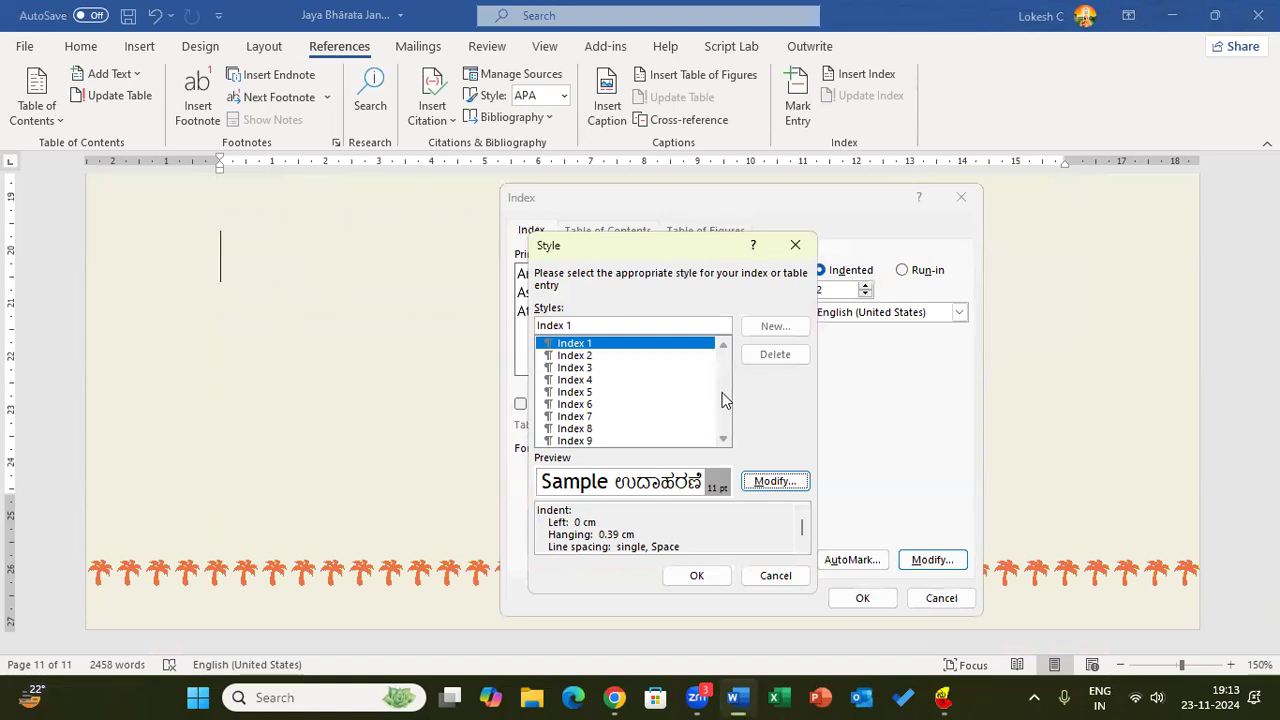
left_click(772, 482)
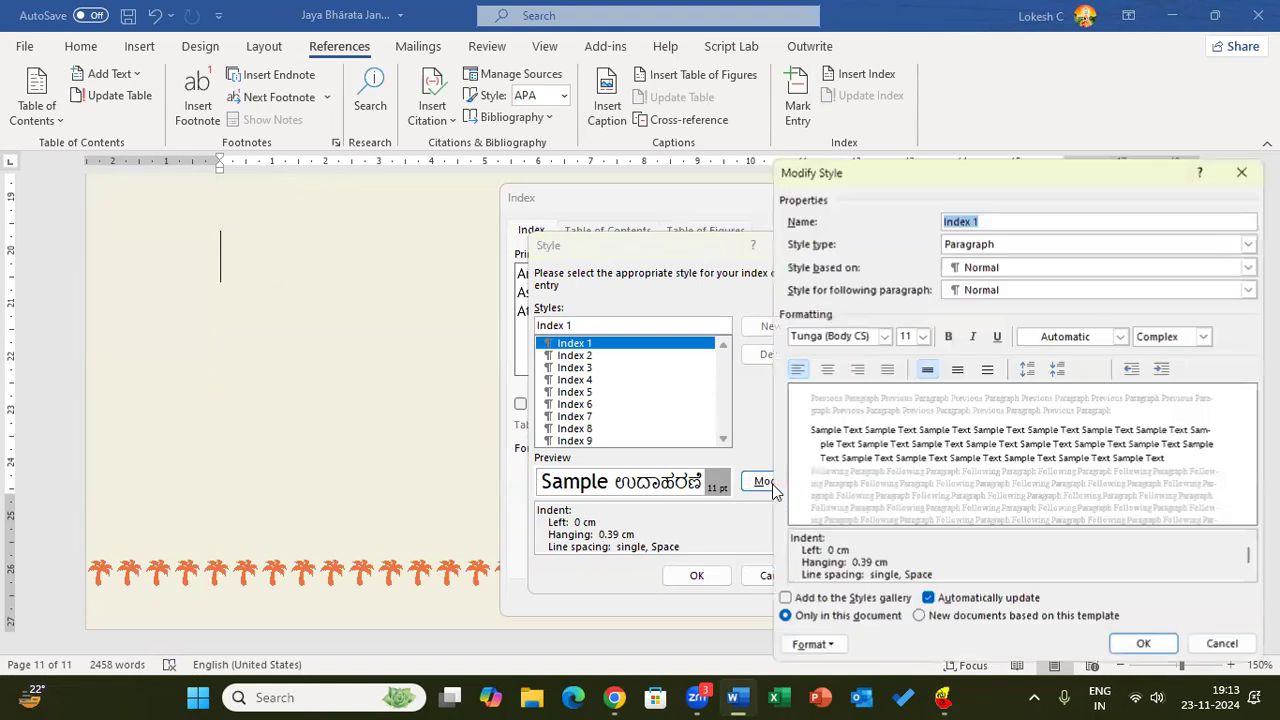
left_click_drag(928, 180, 336, 236)
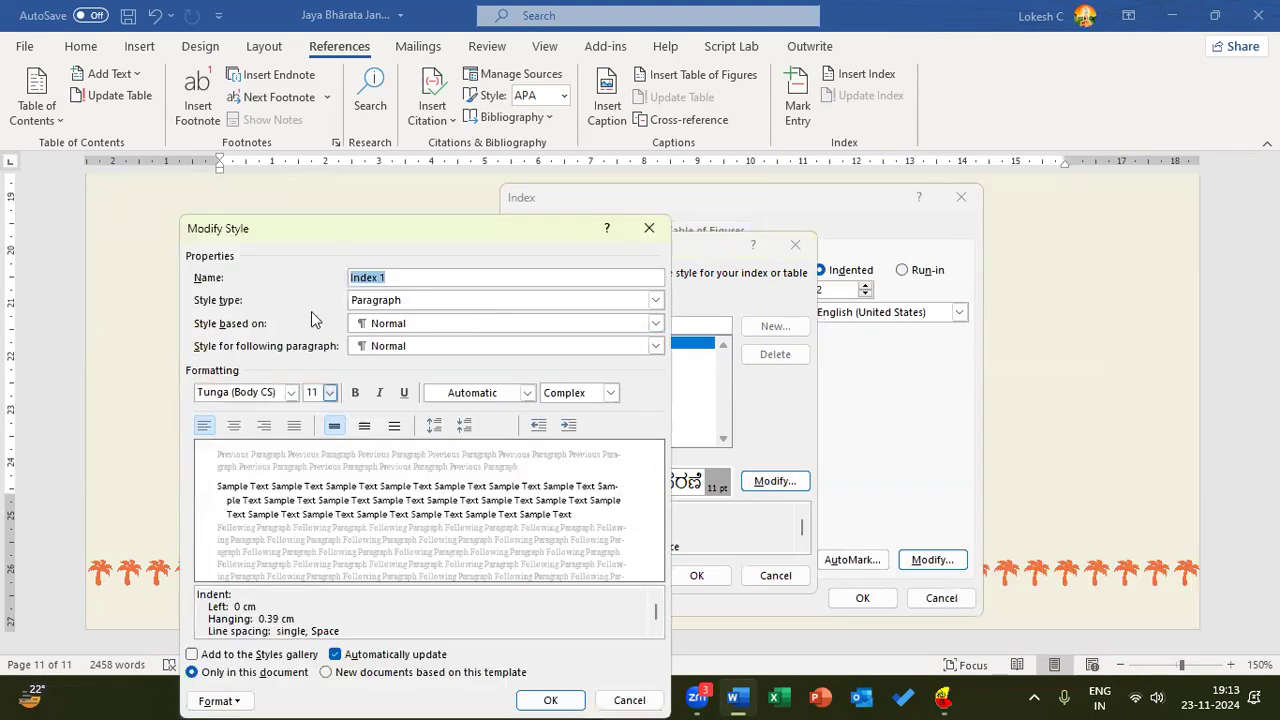
left_click(649, 229)
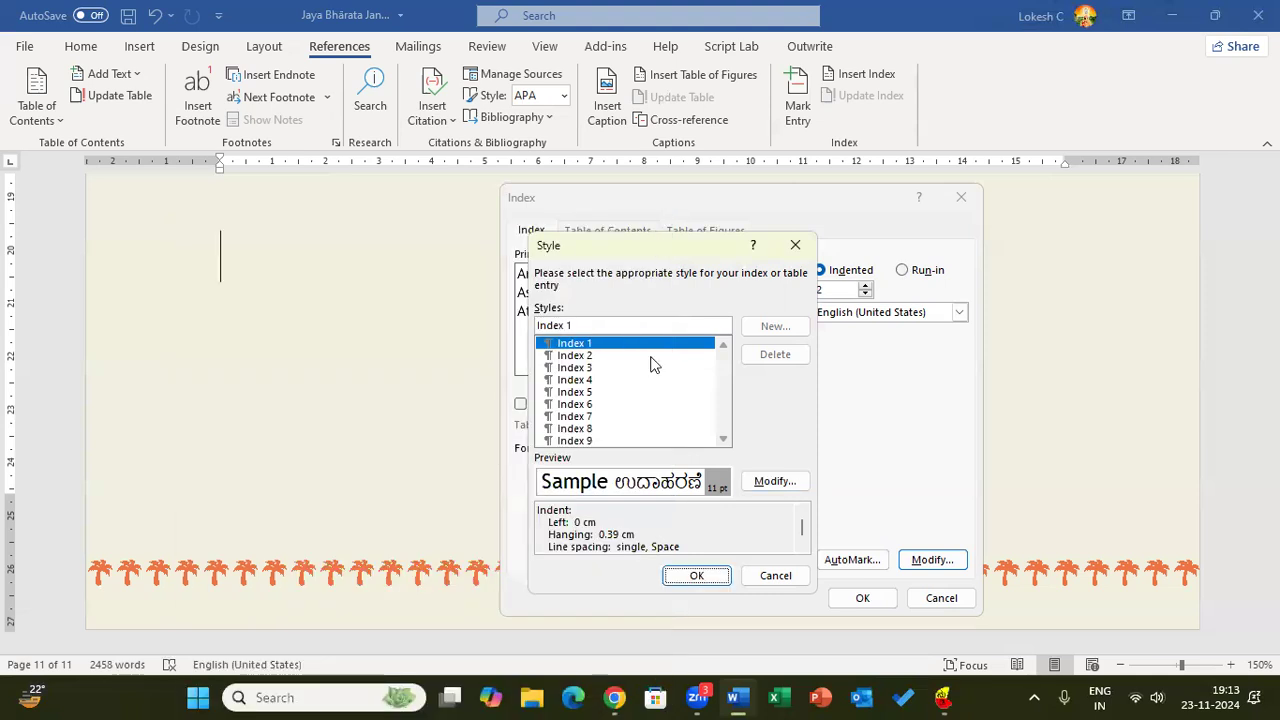
Look through the styles for the other index levels up to Index 9 and view the AutoMark file chooser.
left_click(583, 356)
left_click(580, 368)
left_click(575, 392)
left_click(575, 416)
left_click(575, 440)
left_click(776, 576)
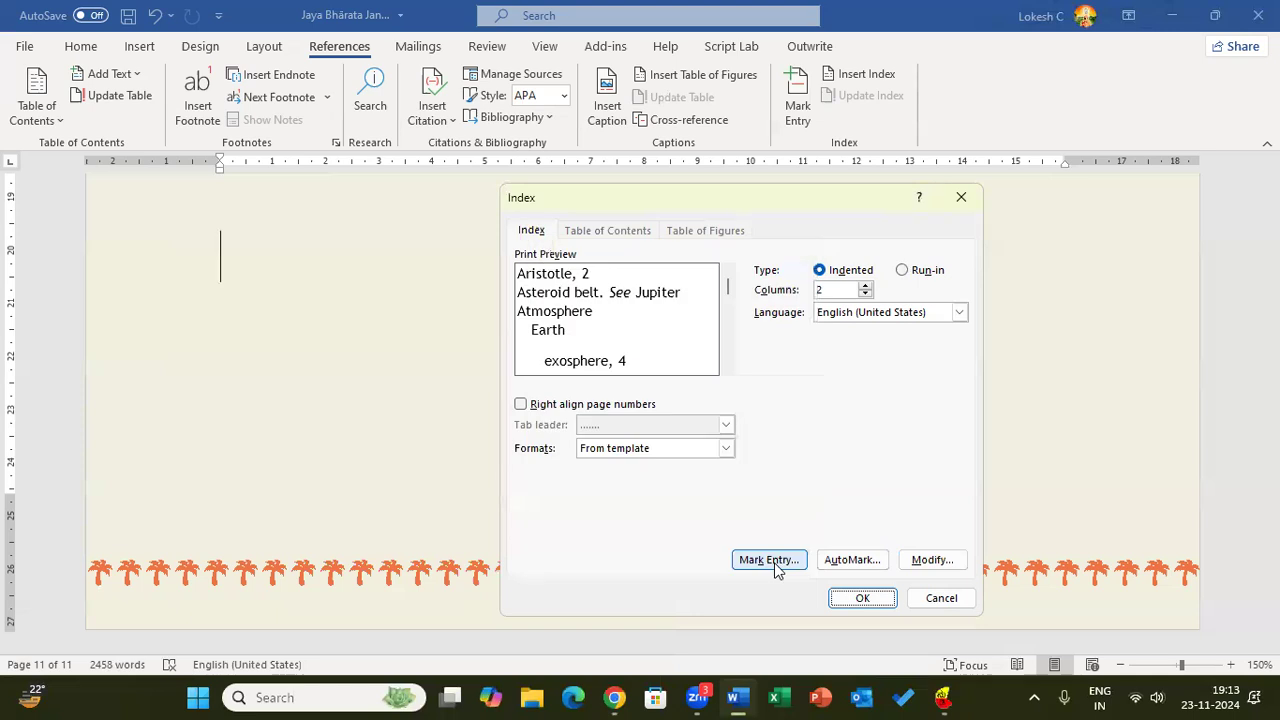
left_click(860, 563)
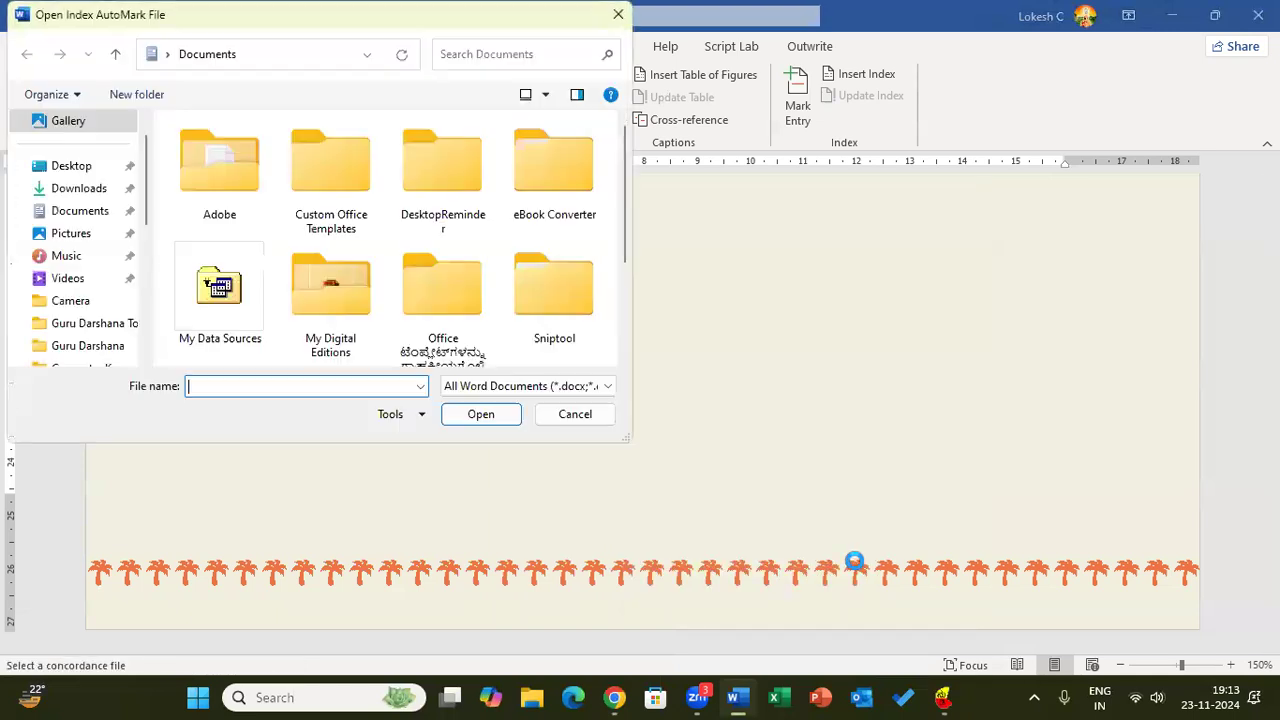
left_click(575, 414)
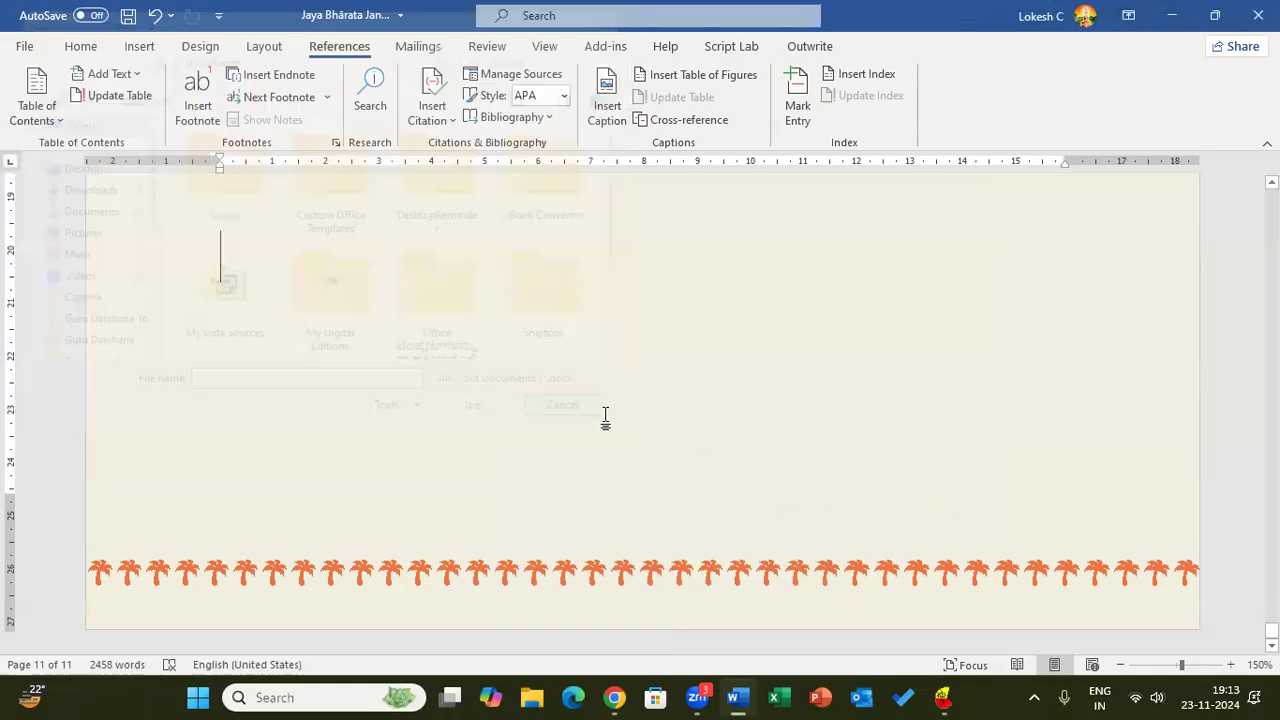
Look back through the document up to the cover page for another term to index.
scroll(517, 459, "up", 2)
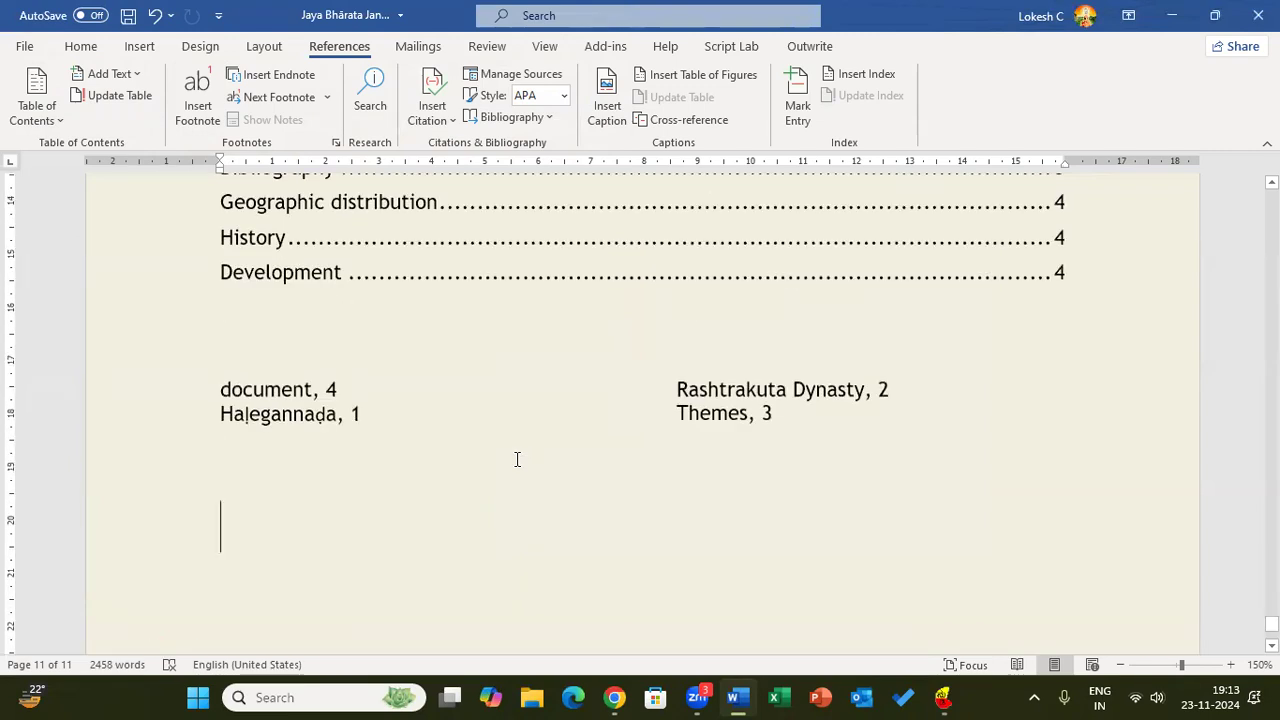
scroll(517, 459, "up", 15)
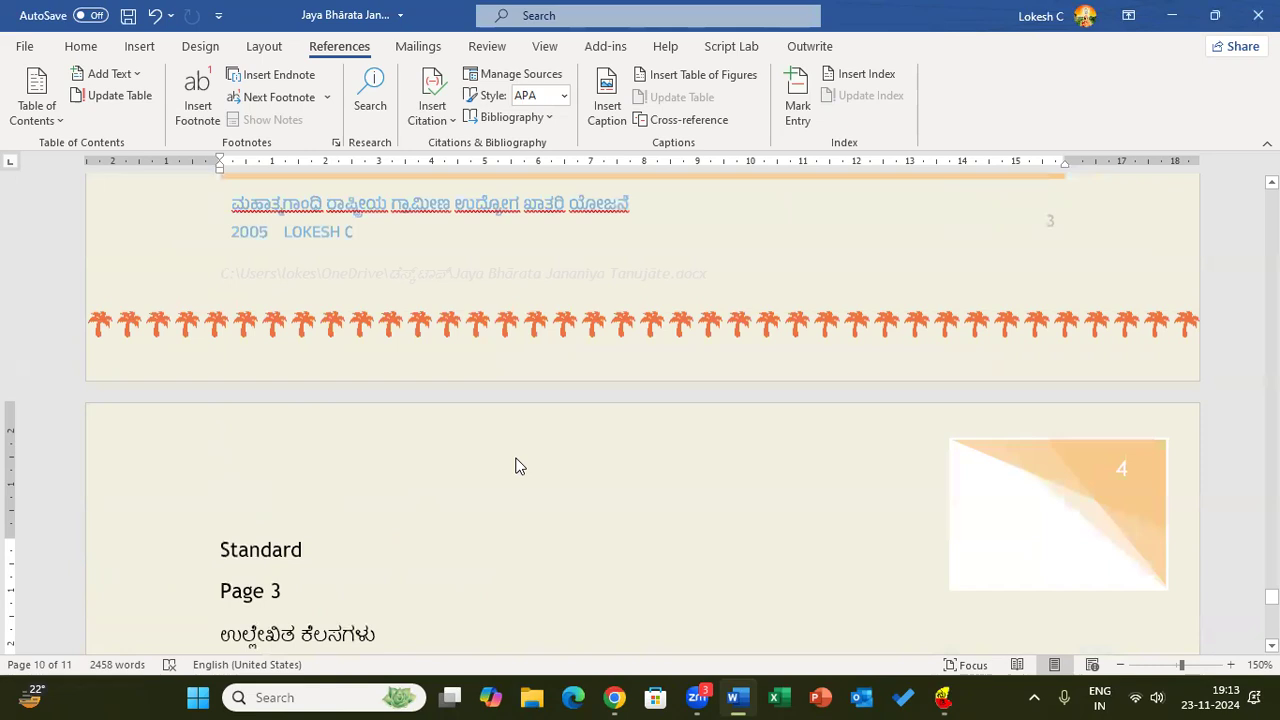
scroll(517, 463, "up", 20)
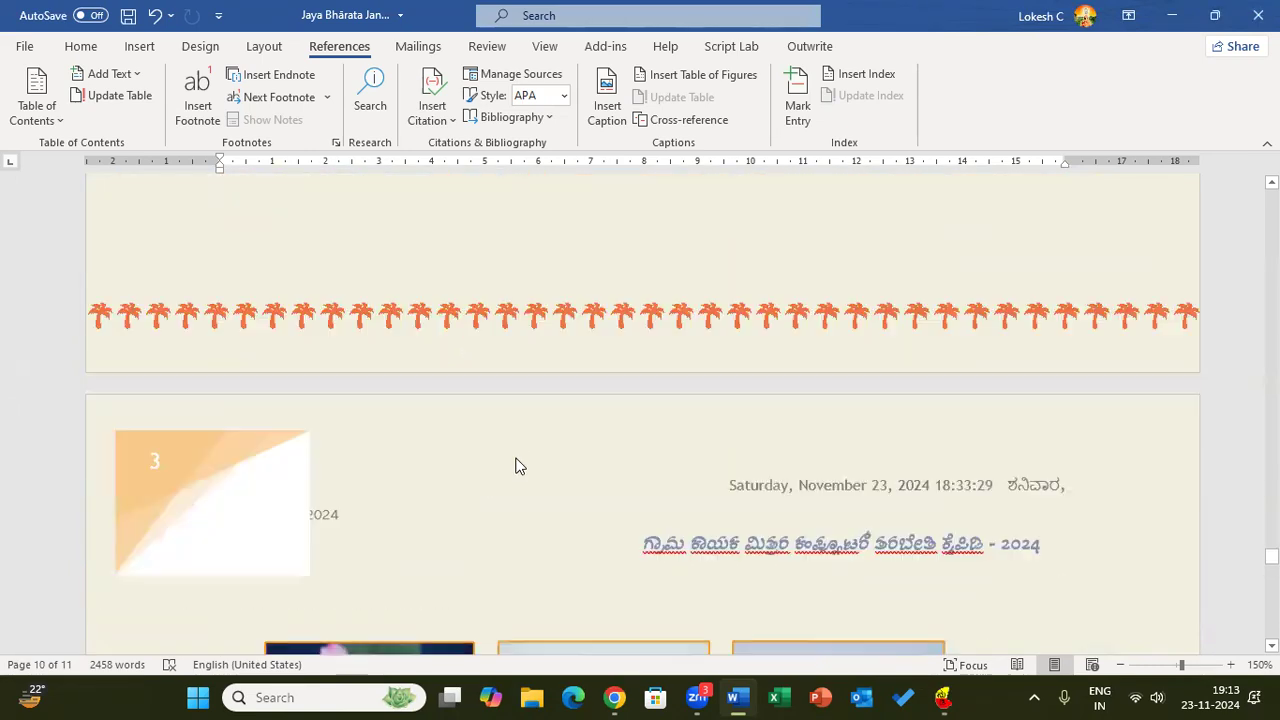
scroll(517, 459, "up", 10)
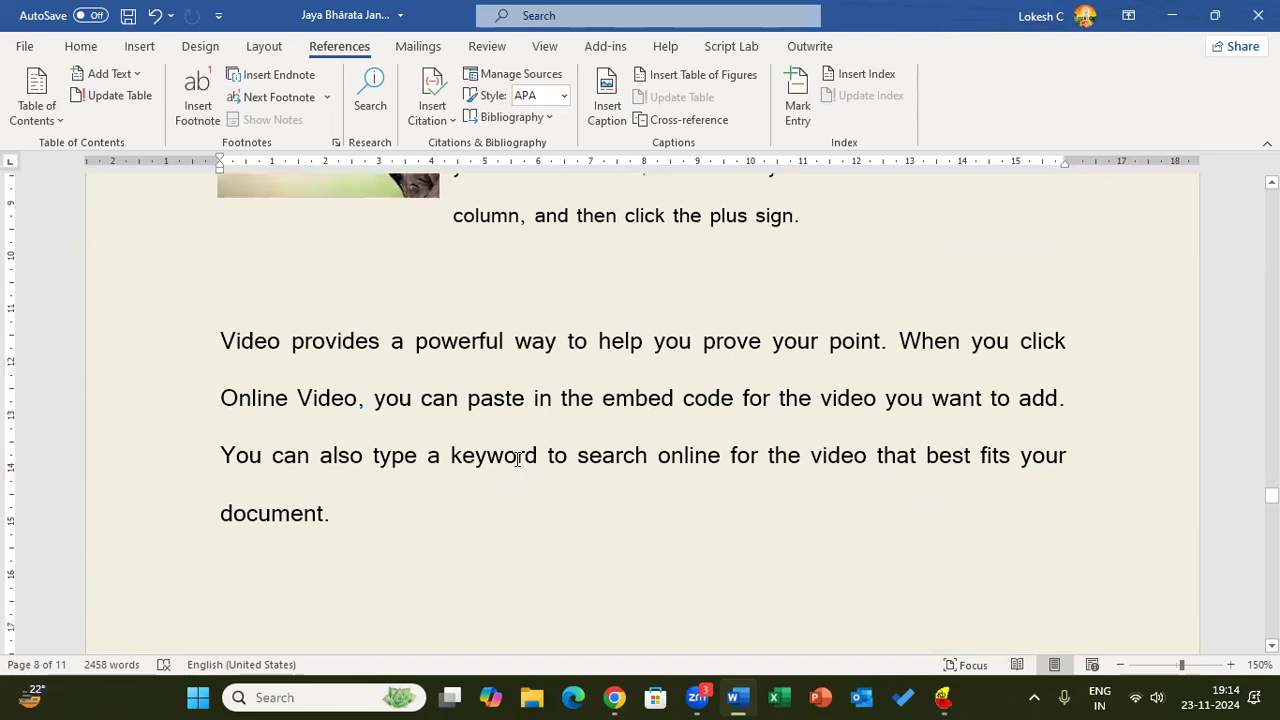
key("ctrl+Home")
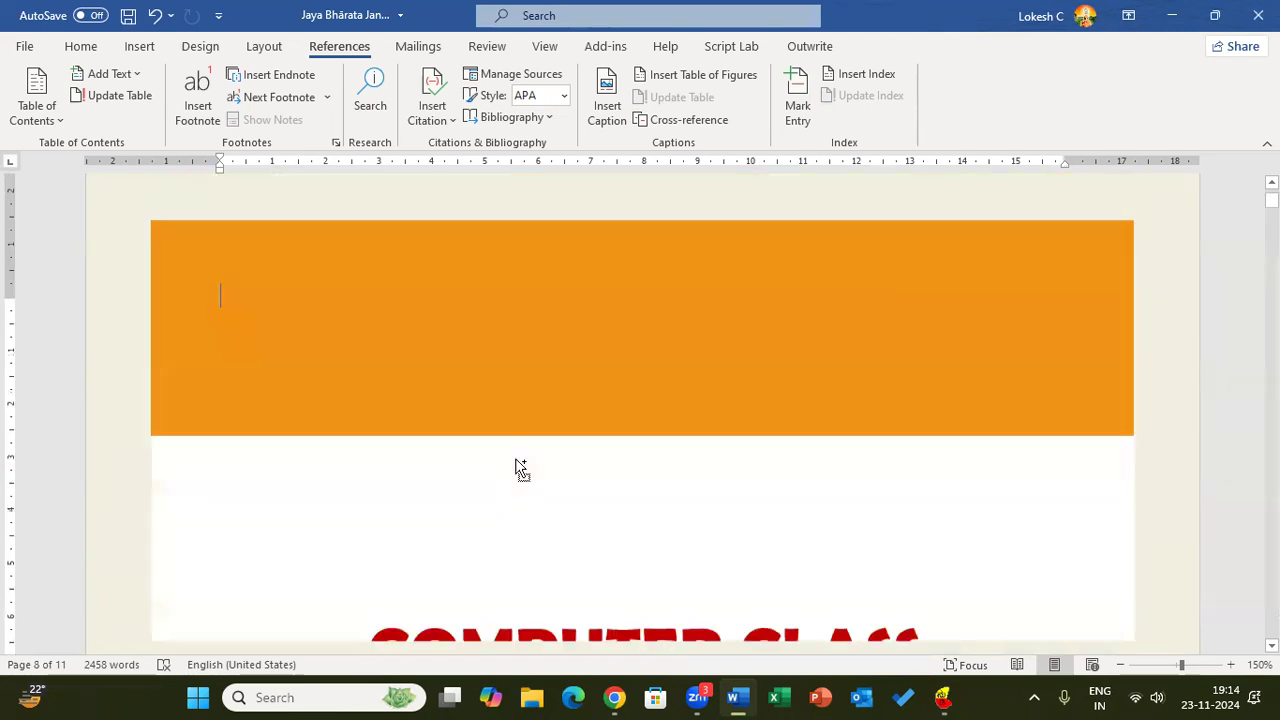
scroll(517, 463, "down", 5)
scroll(517, 463, "down", 5)
scroll(517, 463, "up", 10)
Try the COMPUTER CLASS title and the author name on the cover page as terms to index.
left_click(432, 254)
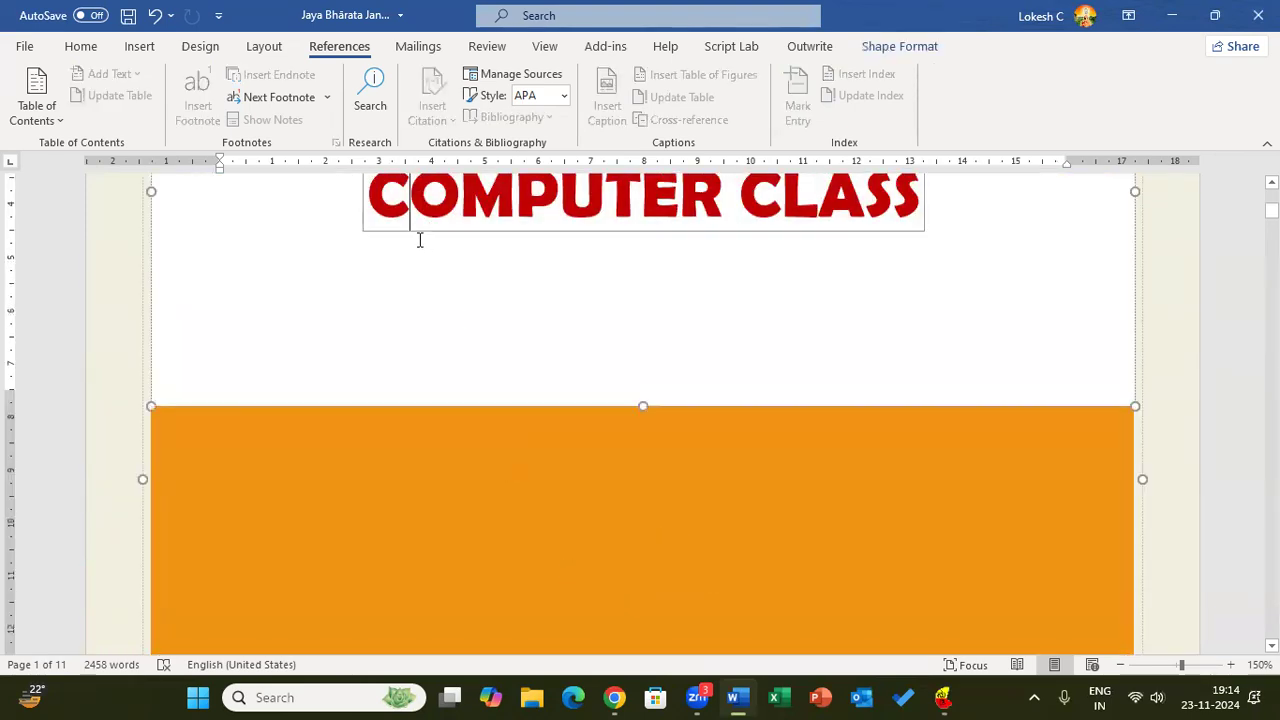
scroll(420, 240, "up", 2)
left_click_drag(392, 311, 957, 334)
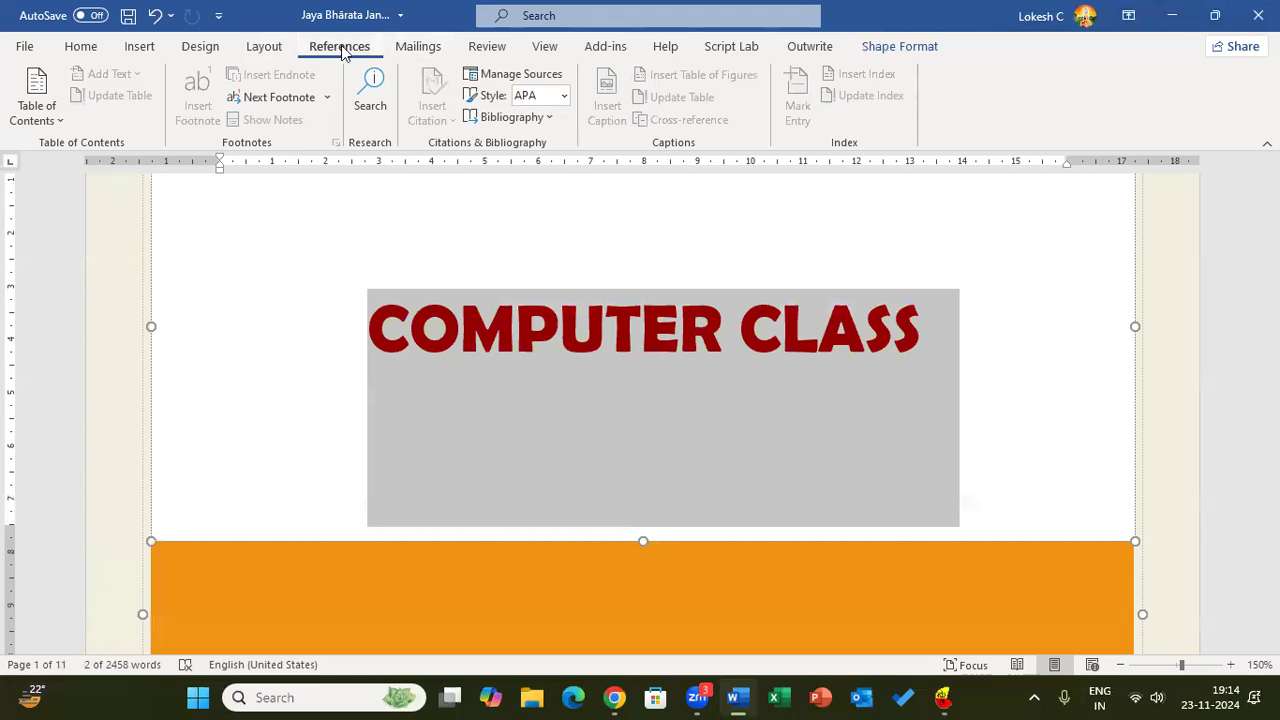
left_click(922, 347)
left_click_drag(922, 347, 402, 381)
scroll(1066, 357, "down", 2)
left_click(966, 377)
scroll(963, 383, "down", 4)
scroll(659, 262, "up", 3)
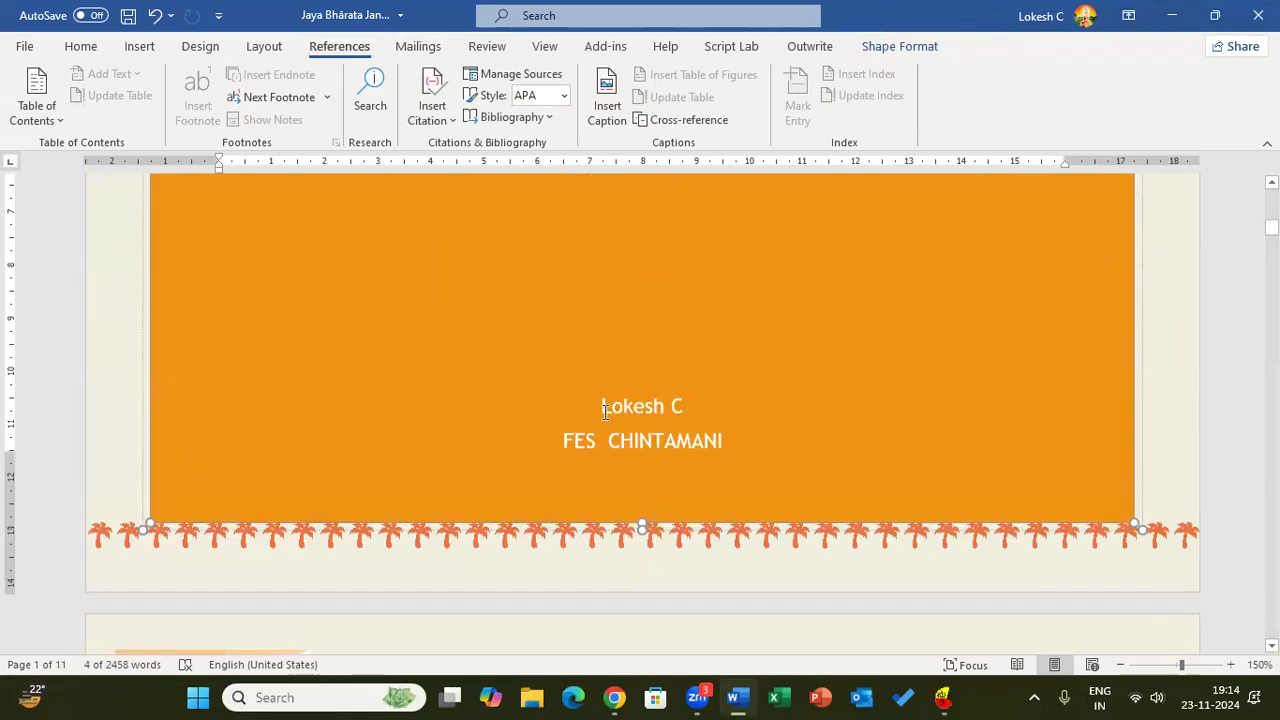
left_click_drag(601, 406, 694, 410)
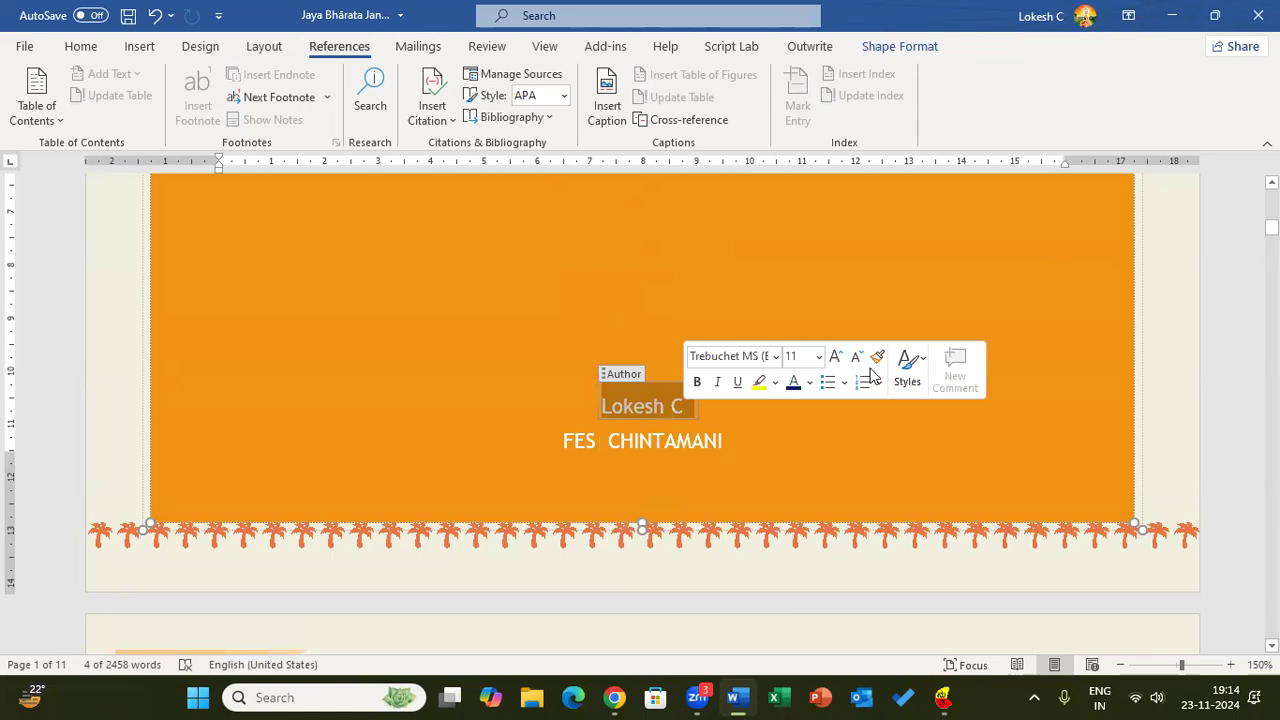
left_click(830, 319)
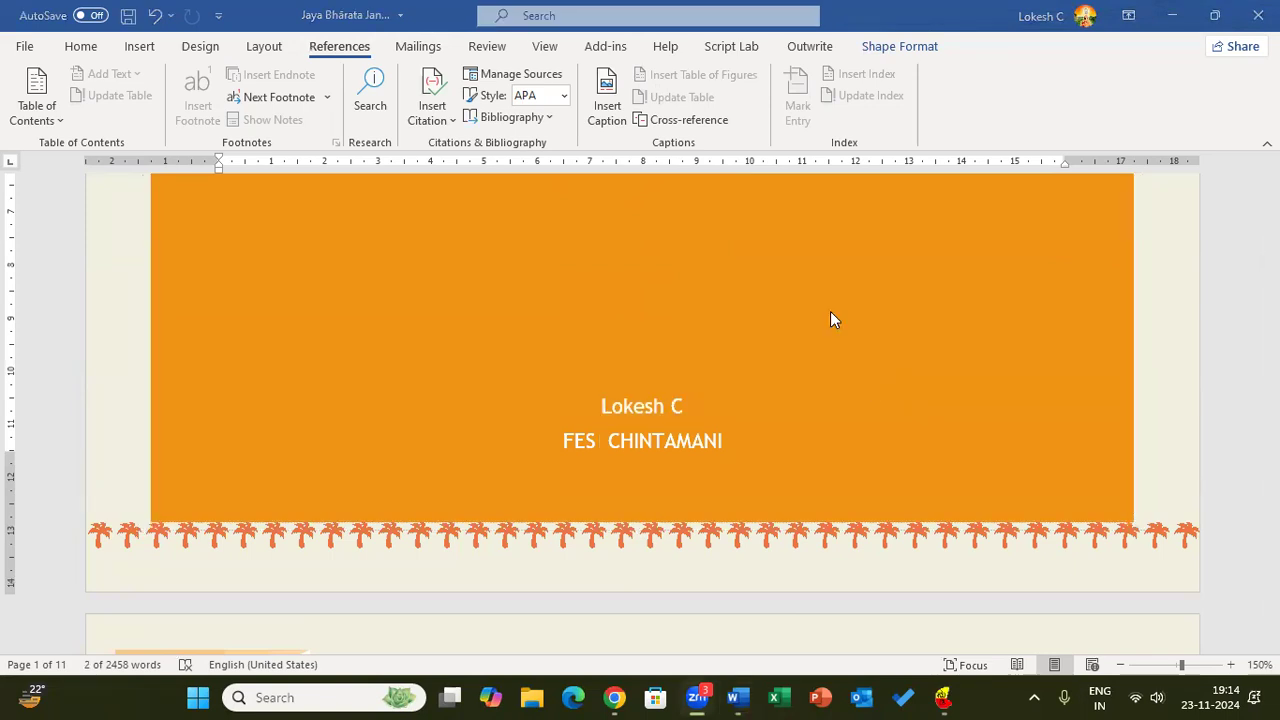
Mark "India" in the Geographic distribution paragraph as a current-page index entry with a bold, italic page number.
scroll(903, 397, "down", 6)
left_click(622, 494)
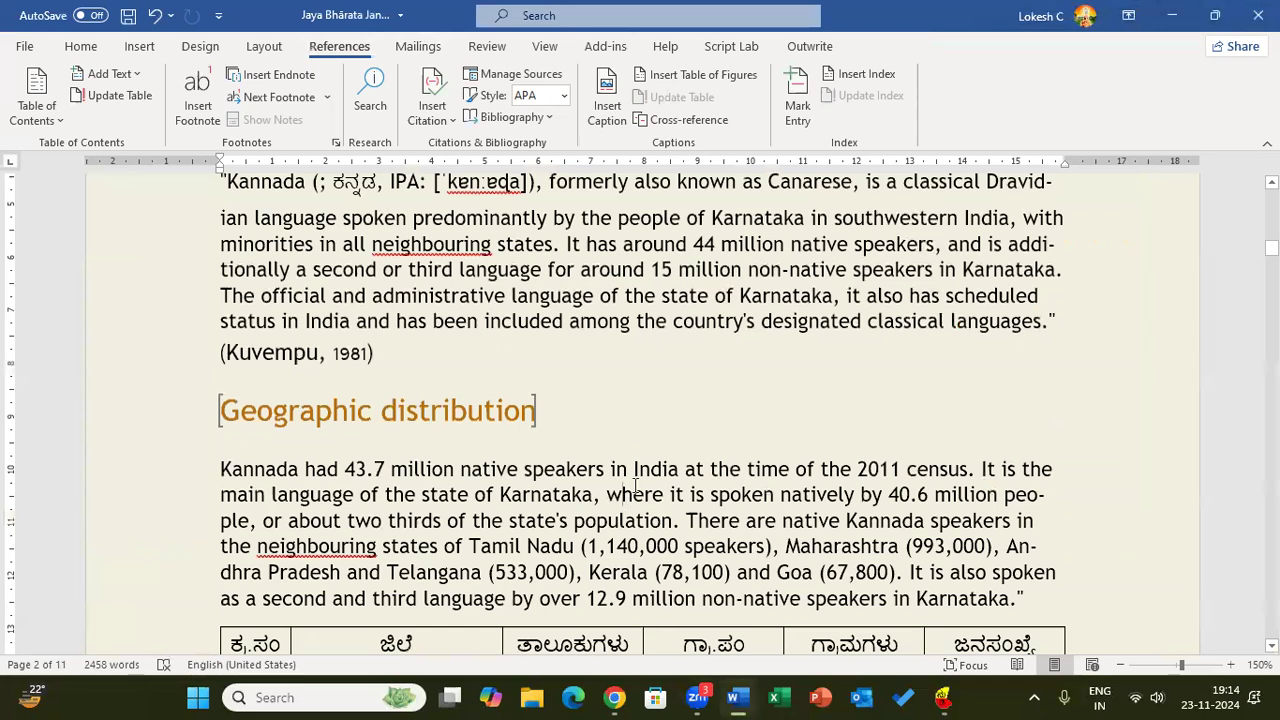
left_click_drag(634, 469, 680, 470)
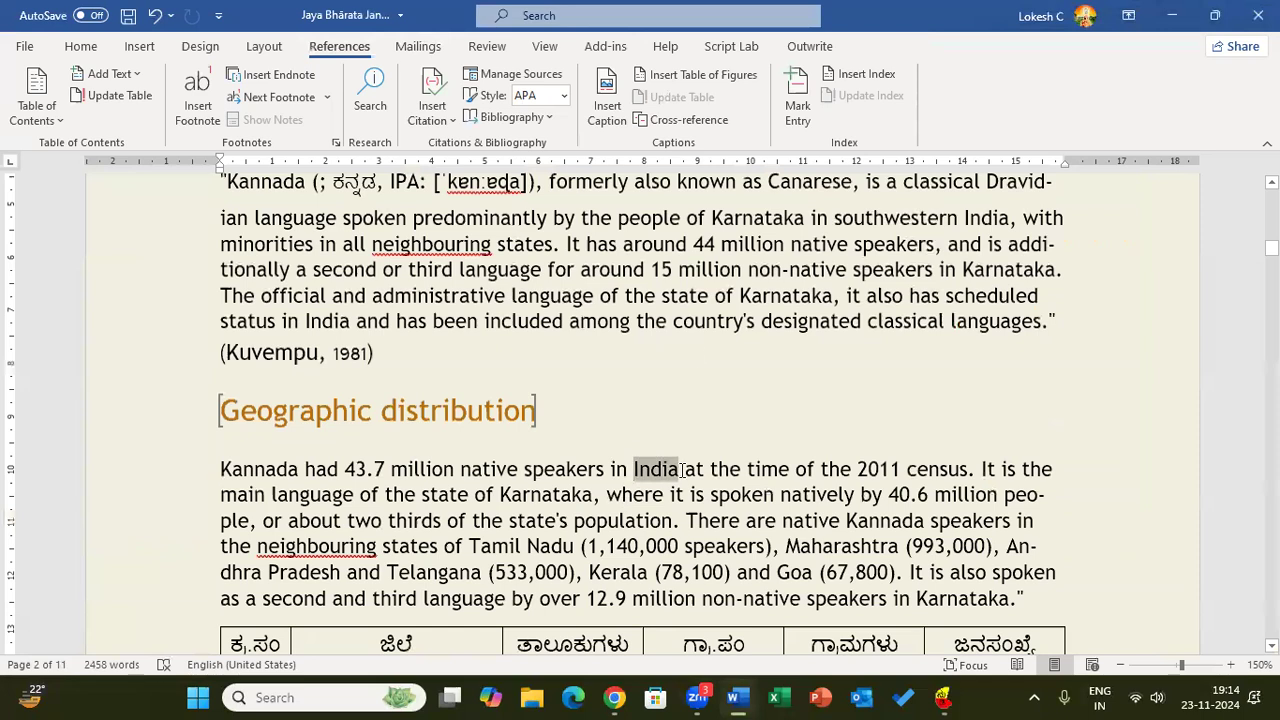
left_click(812, 94)
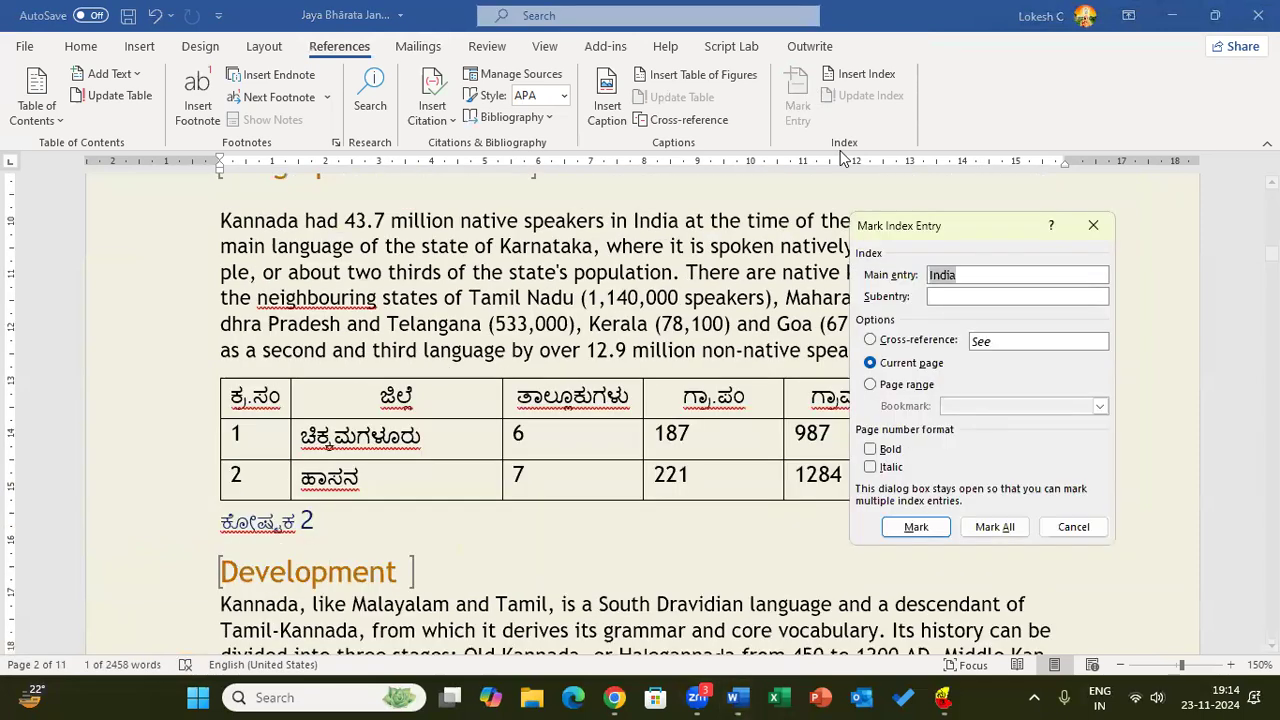
left_click(870, 449)
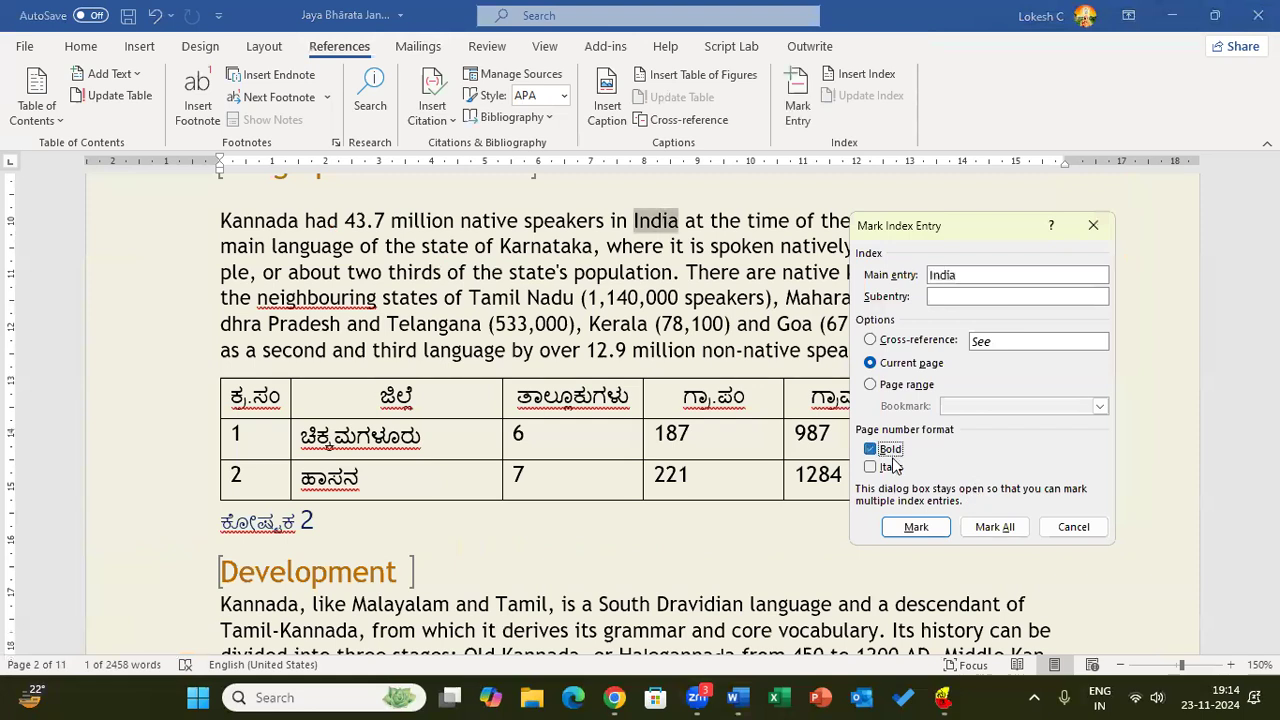
left_click(889, 466)
left_click(929, 529)
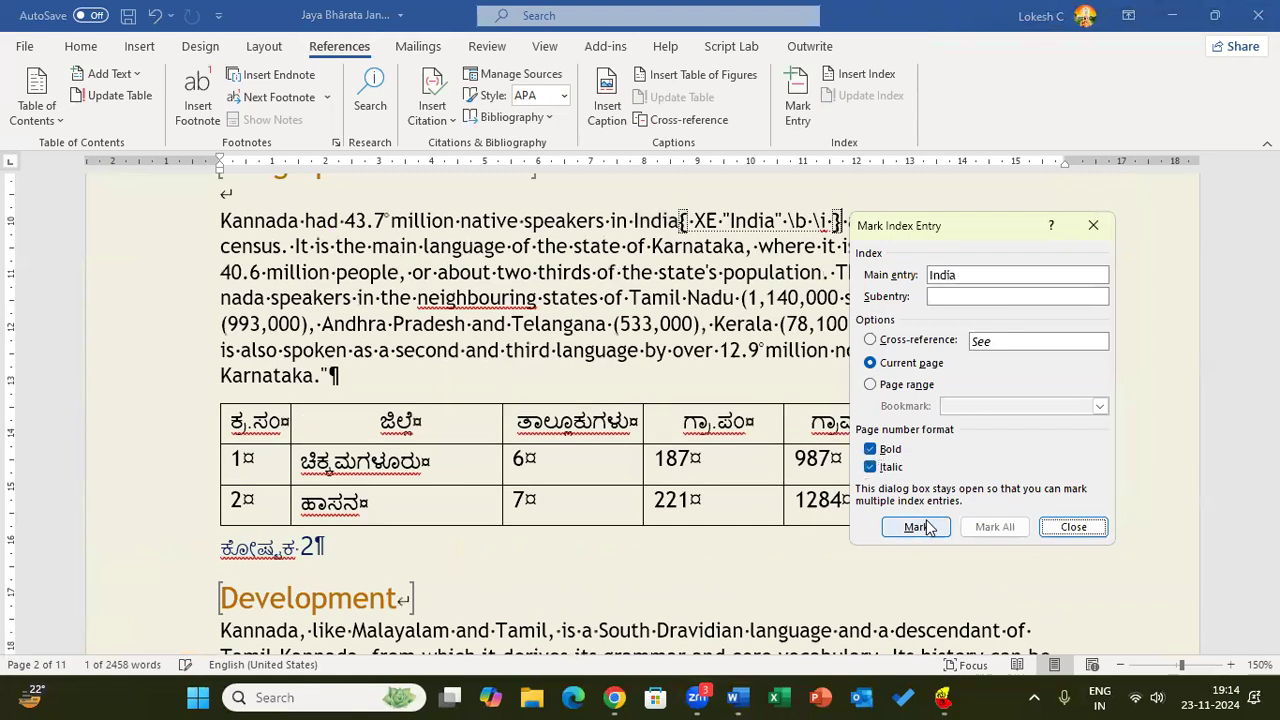
left_click(1070, 528)
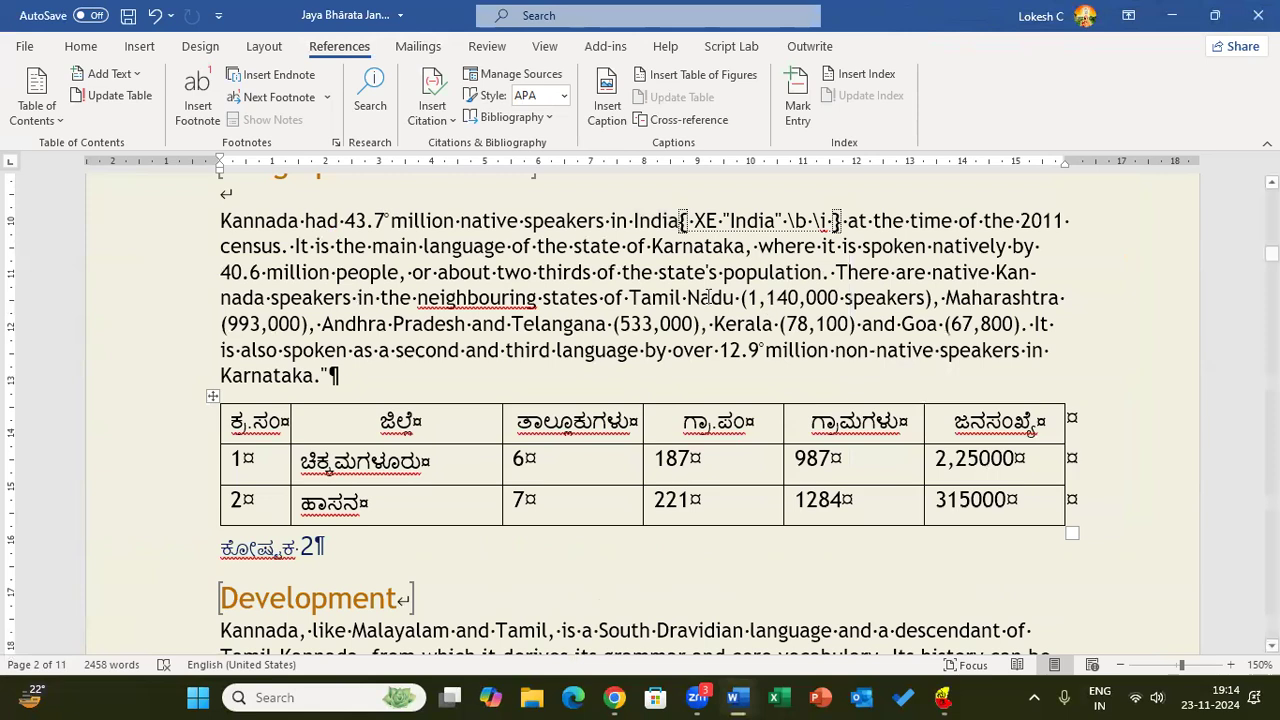
Hide the formatting marks and field codes in the document.
left_click(80, 46)
left_click(565, 81)
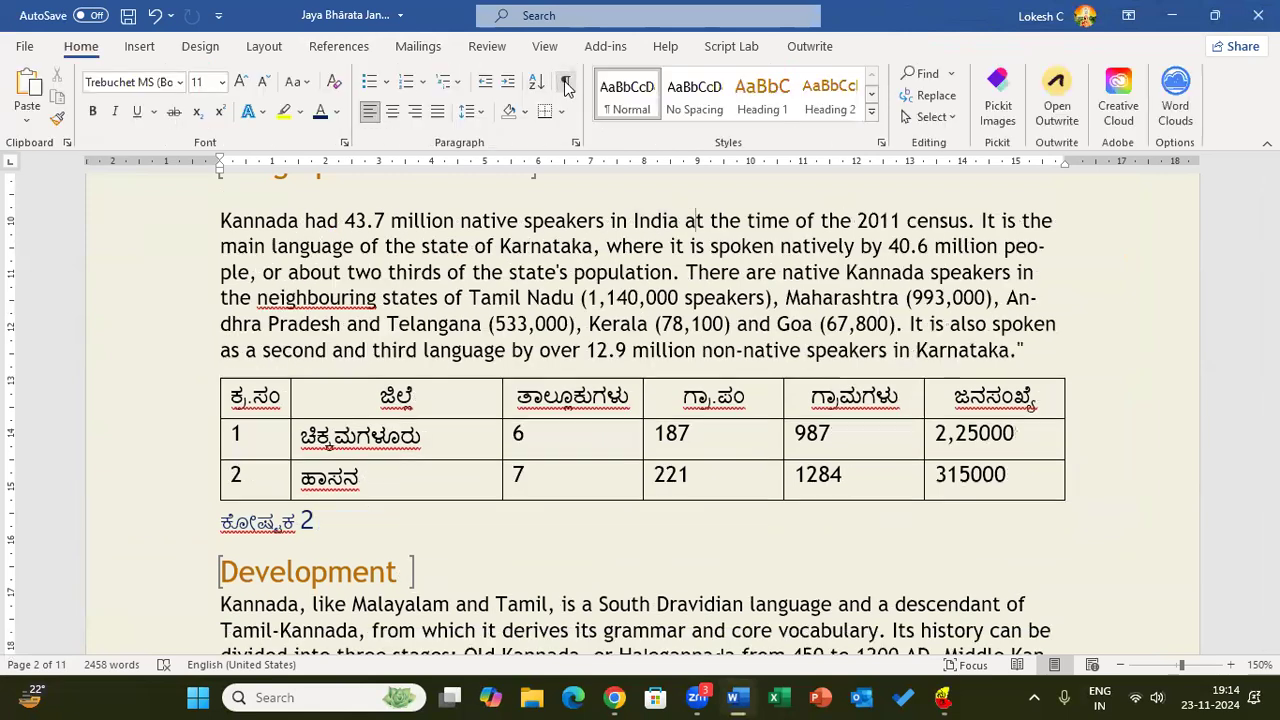
left_click(611, 431)
scroll(611, 431, "down", 3)
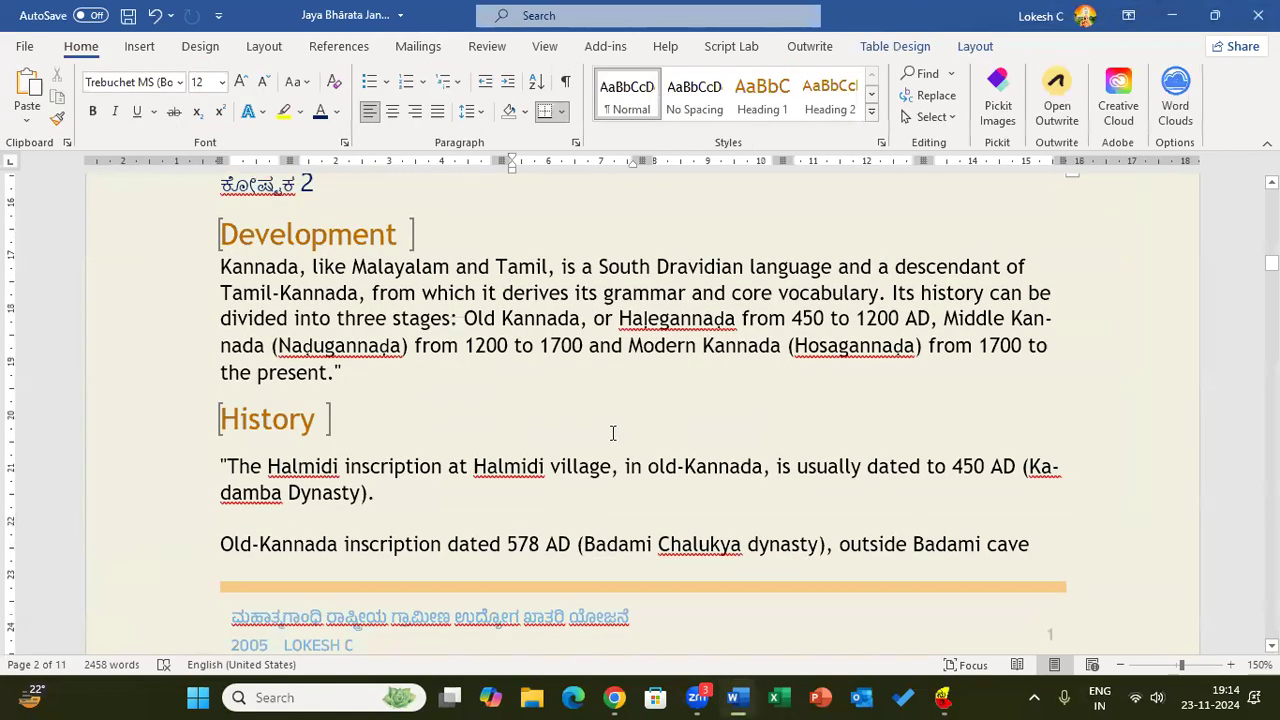
Insert a second two-column indented index at the end of the document, with right-aligned page numbers and the From template format.
key("ctrl+End")
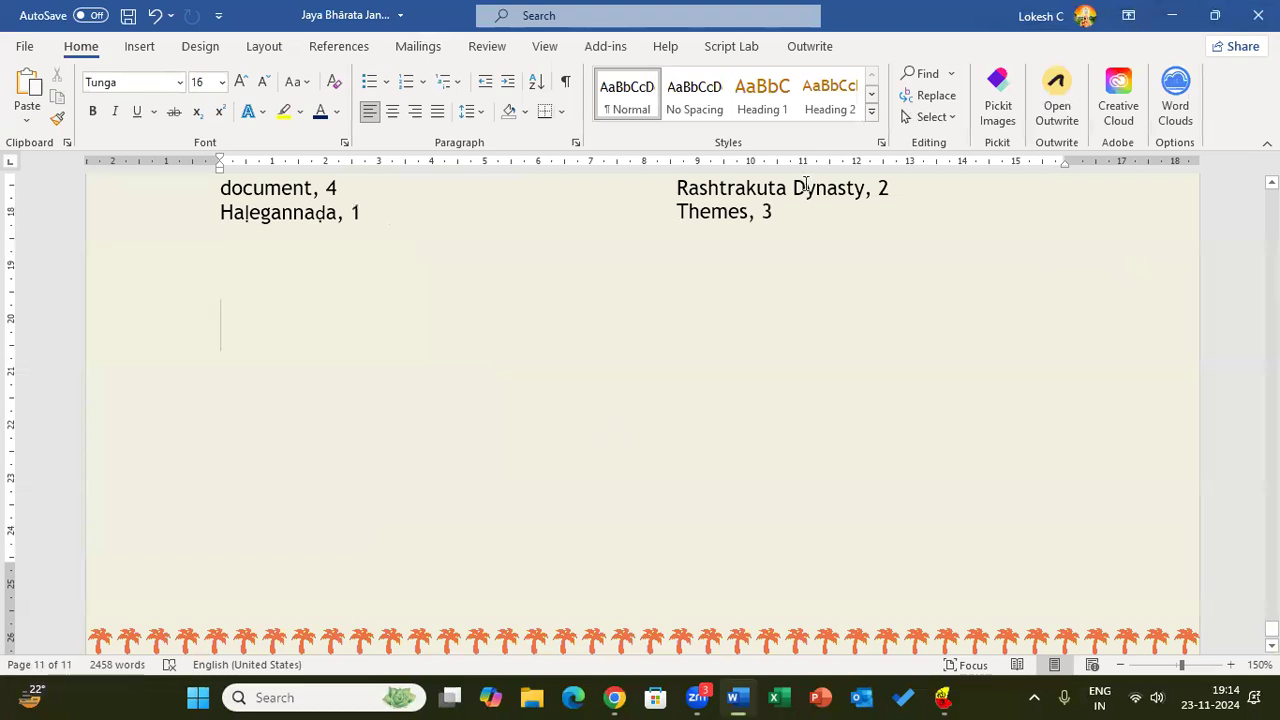
left_click(349, 47)
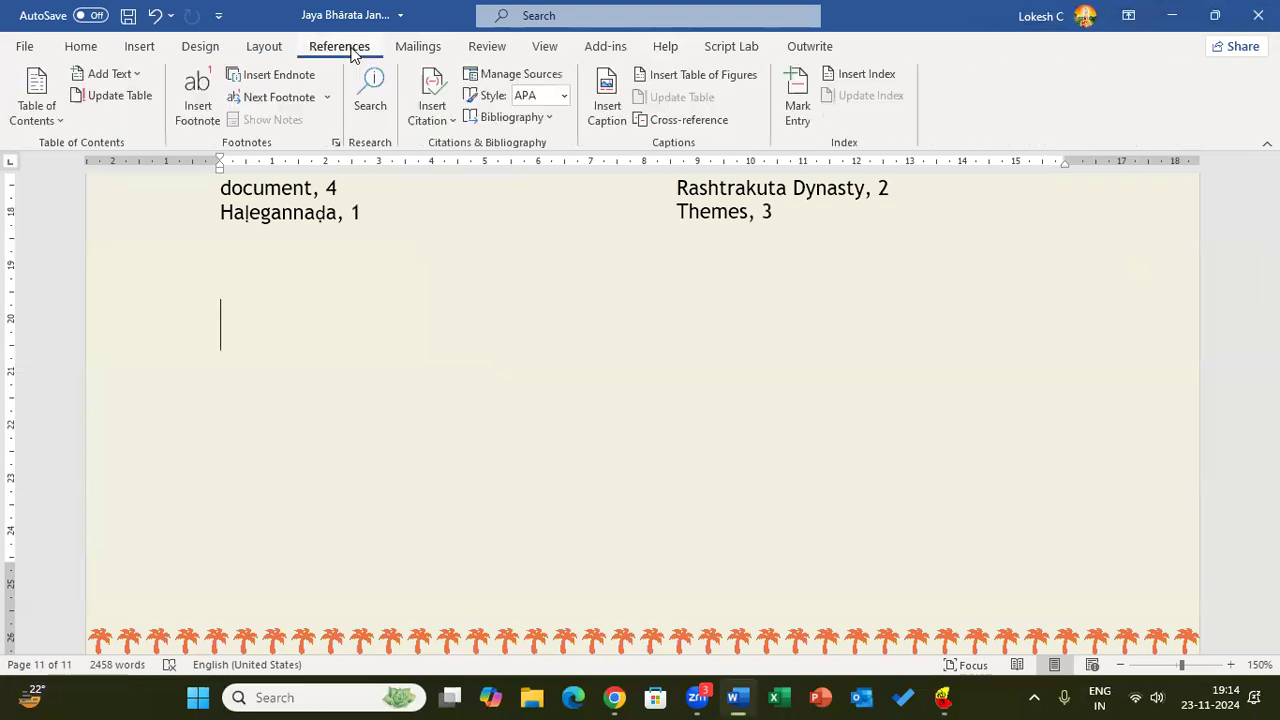
left_click(866, 77)
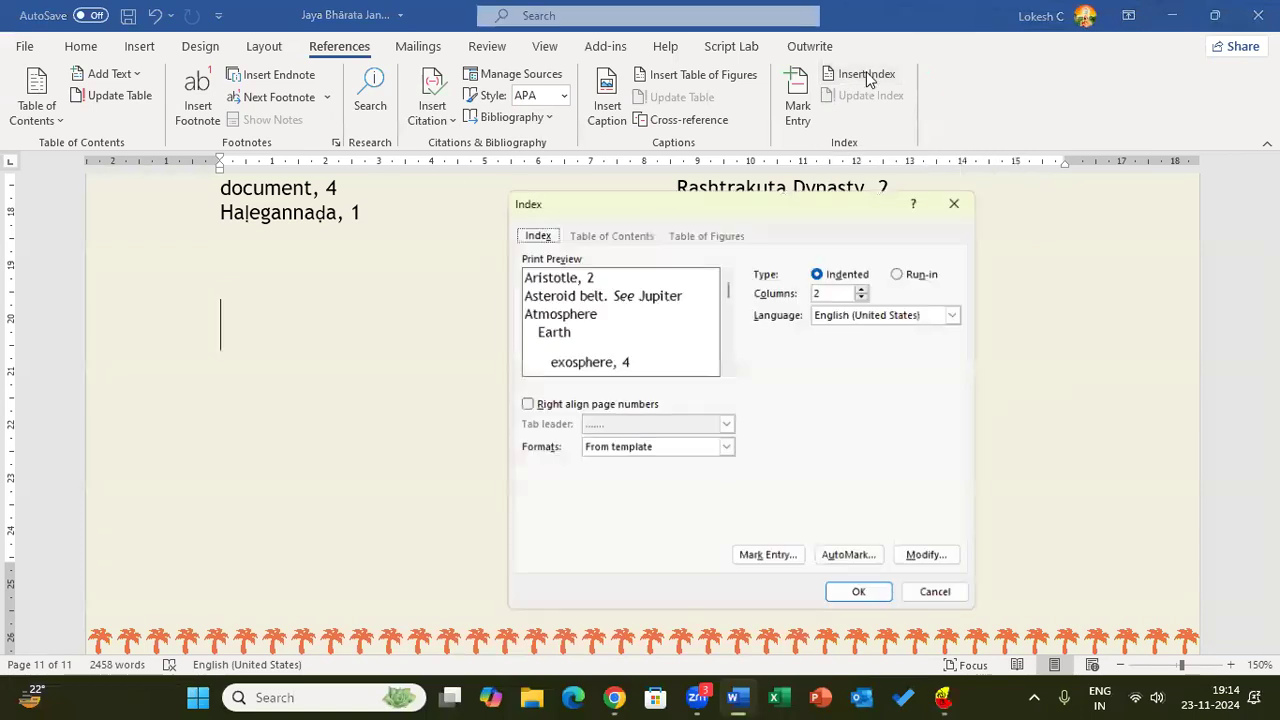
left_click(520, 405)
left_click(855, 598)
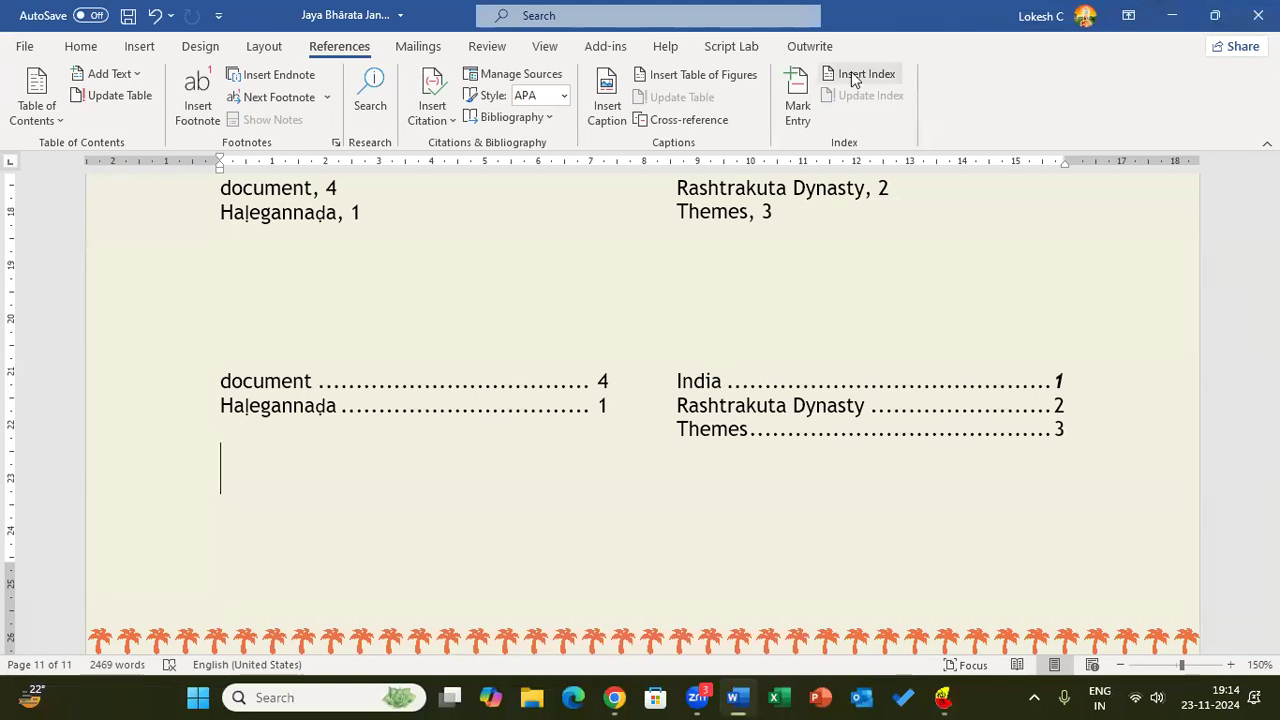
Update the second index, the one with dot leaders at the end of the document, as a field.
left_click(824, 405)
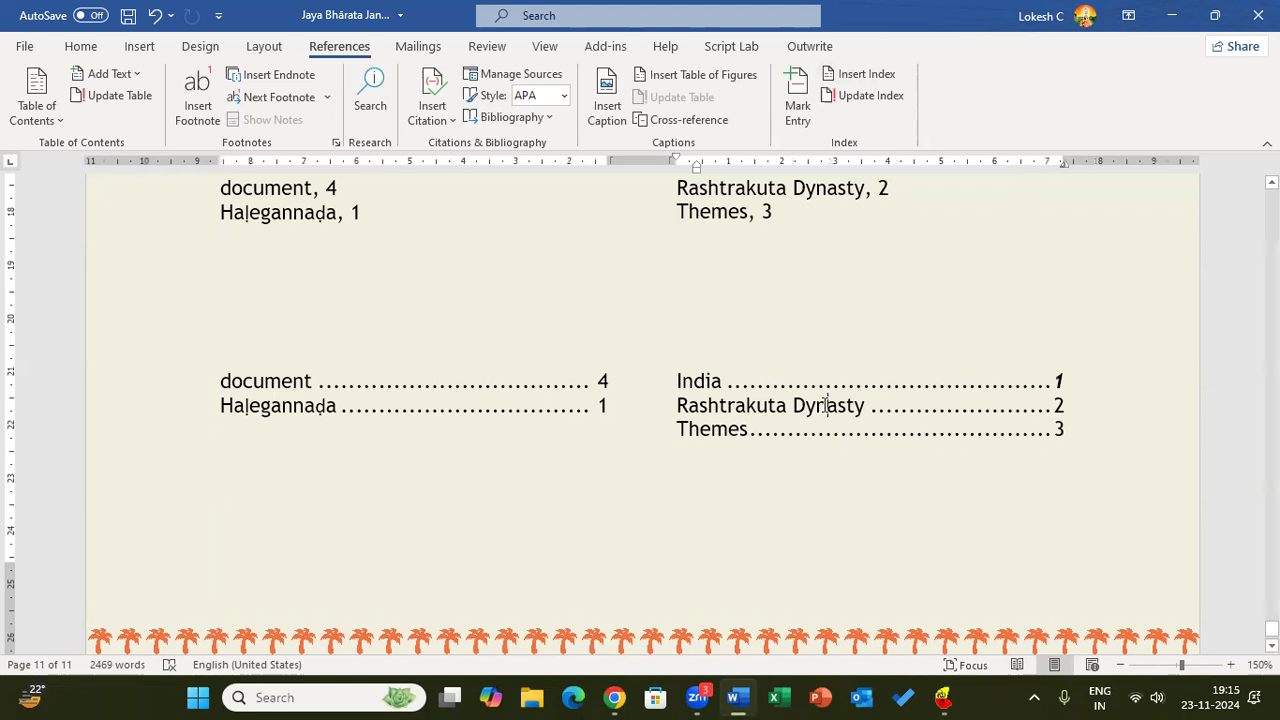
left_click(573, 356)
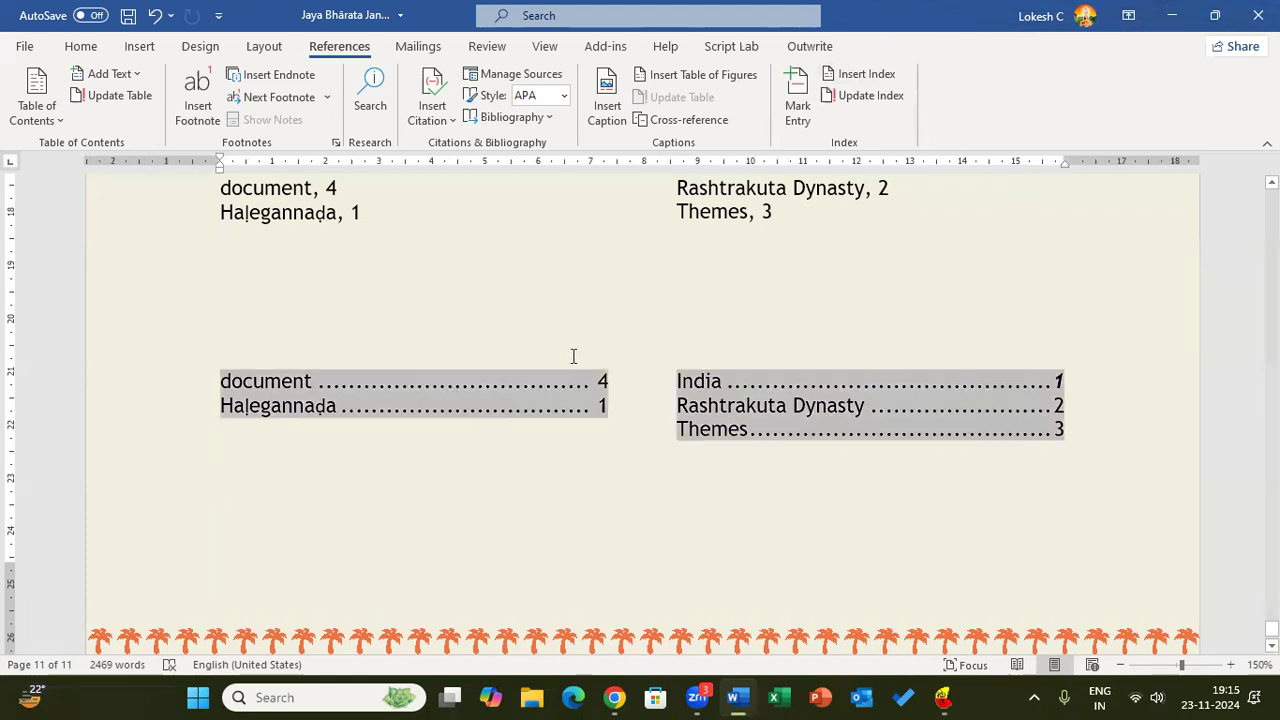
right_click(689, 397)
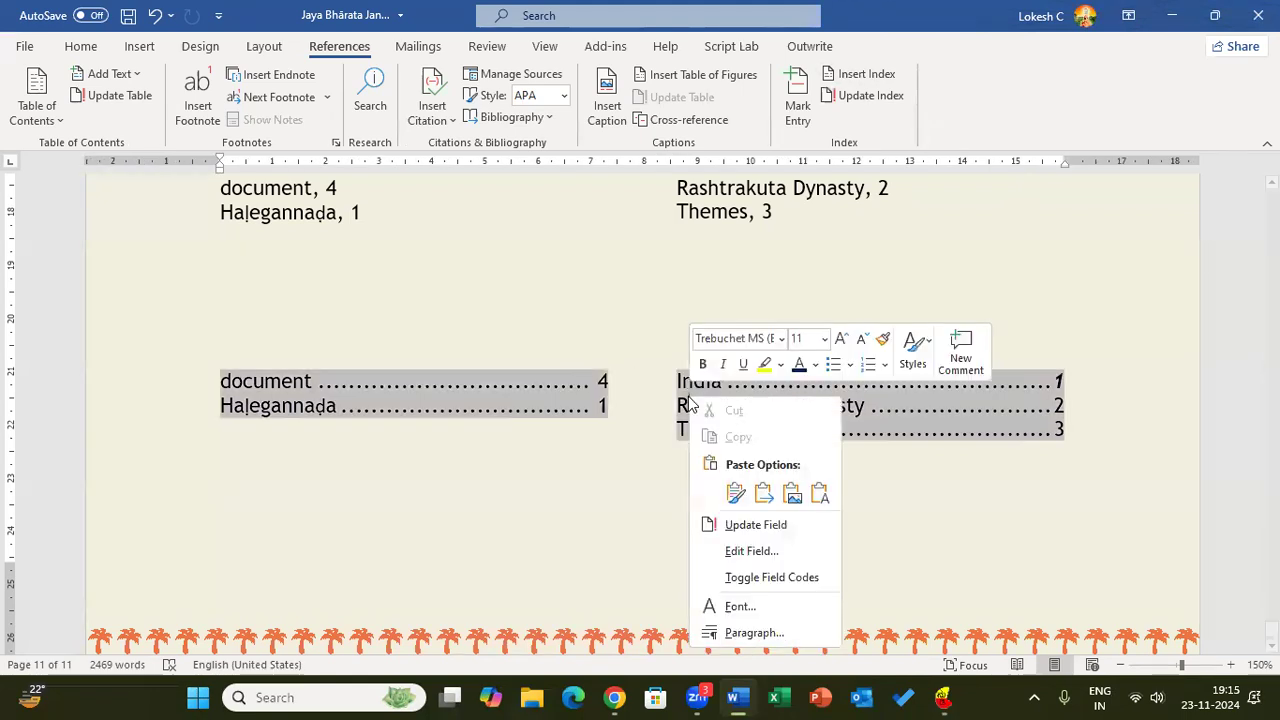
left_click(726, 526)
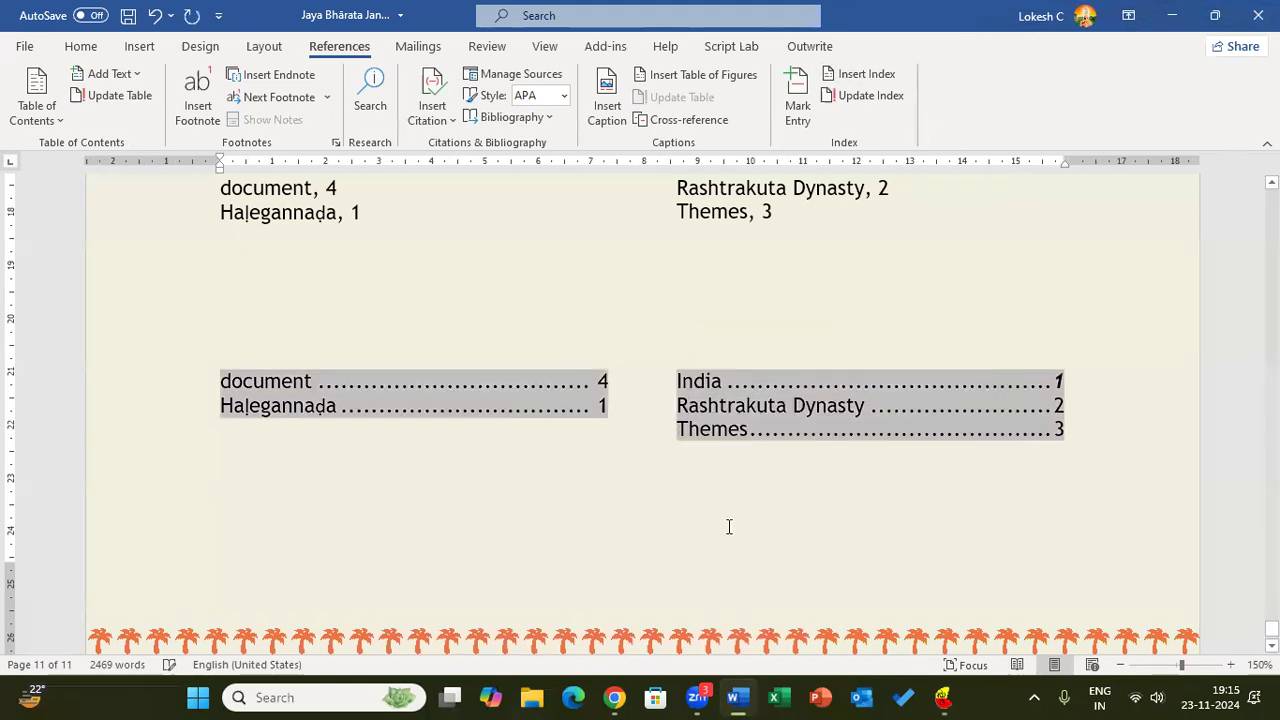
right_click(737, 419)
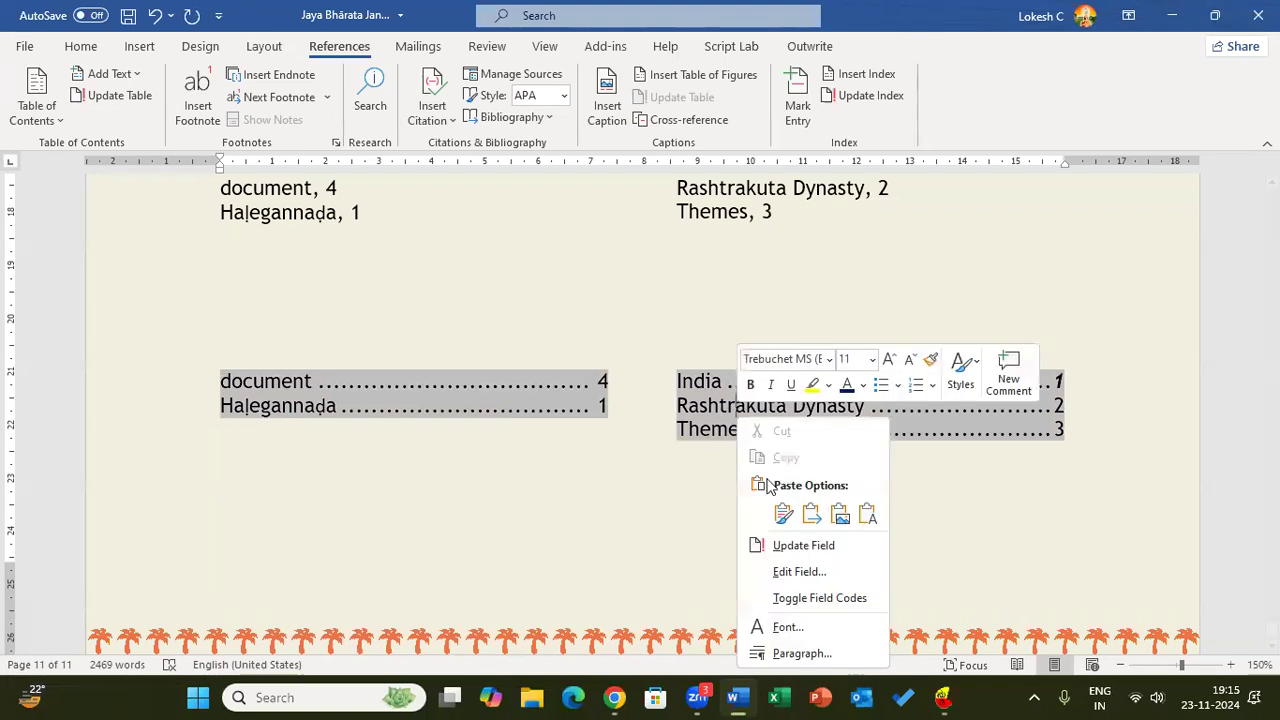
left_click(793, 547)
left_click(775, 487)
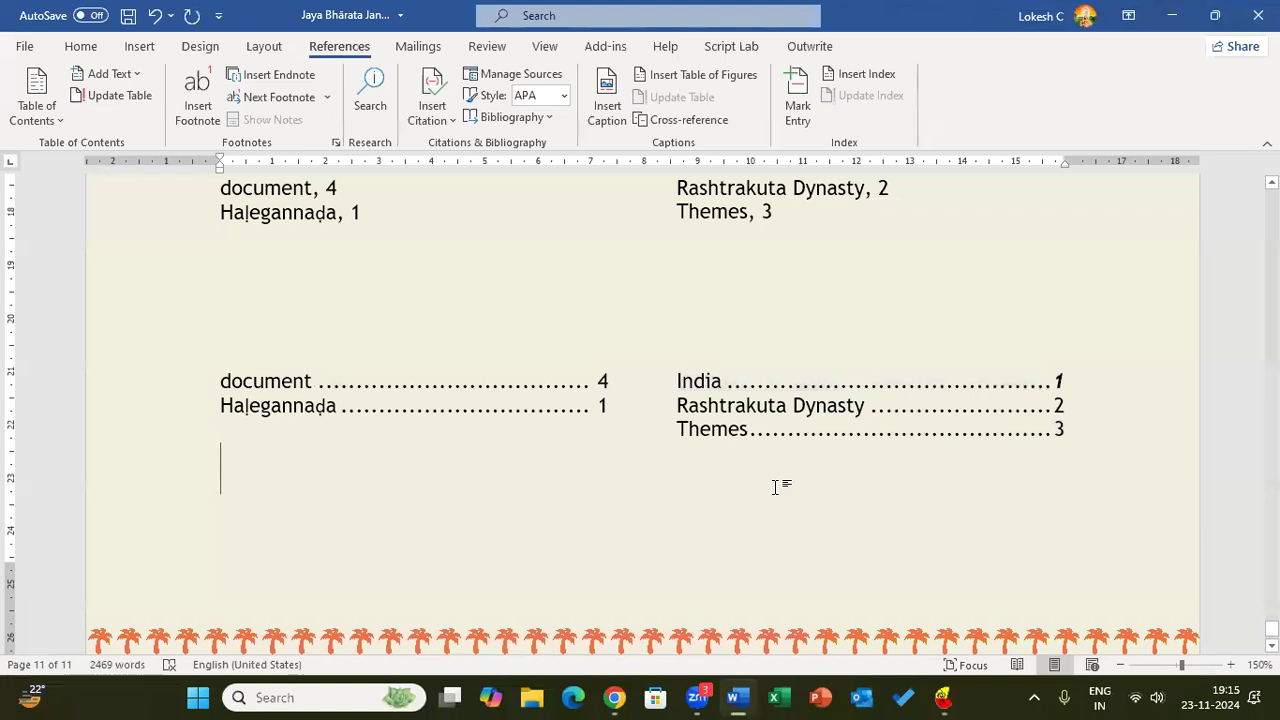
Review the index settings, the built-in table of contents styles and the levels available for adding text to the contents.
left_click(856, 78)
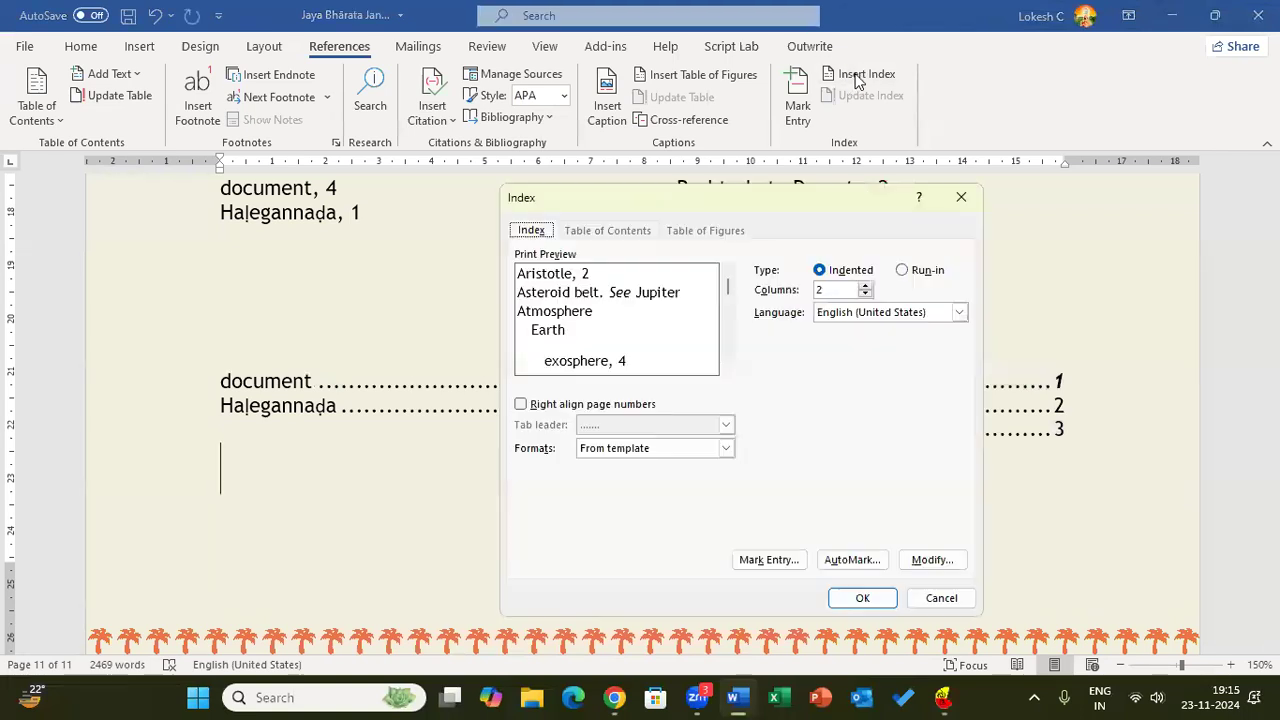
key("Escape")
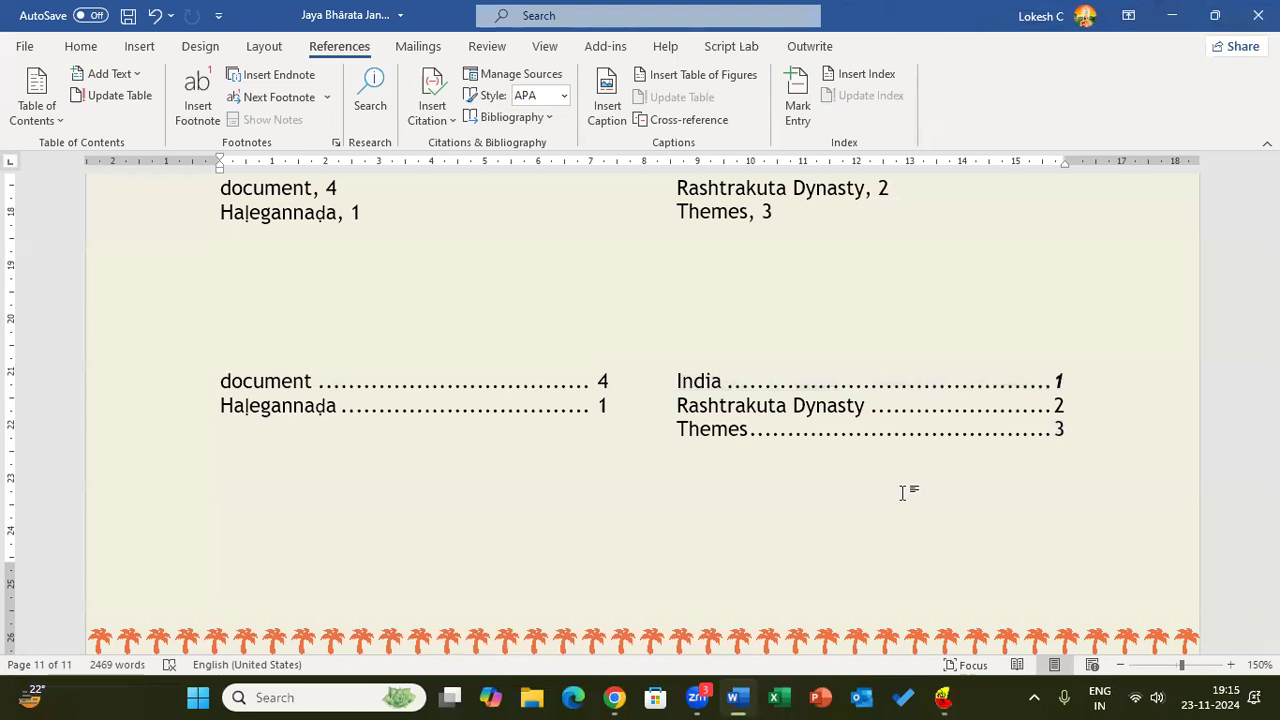
left_click(48, 118)
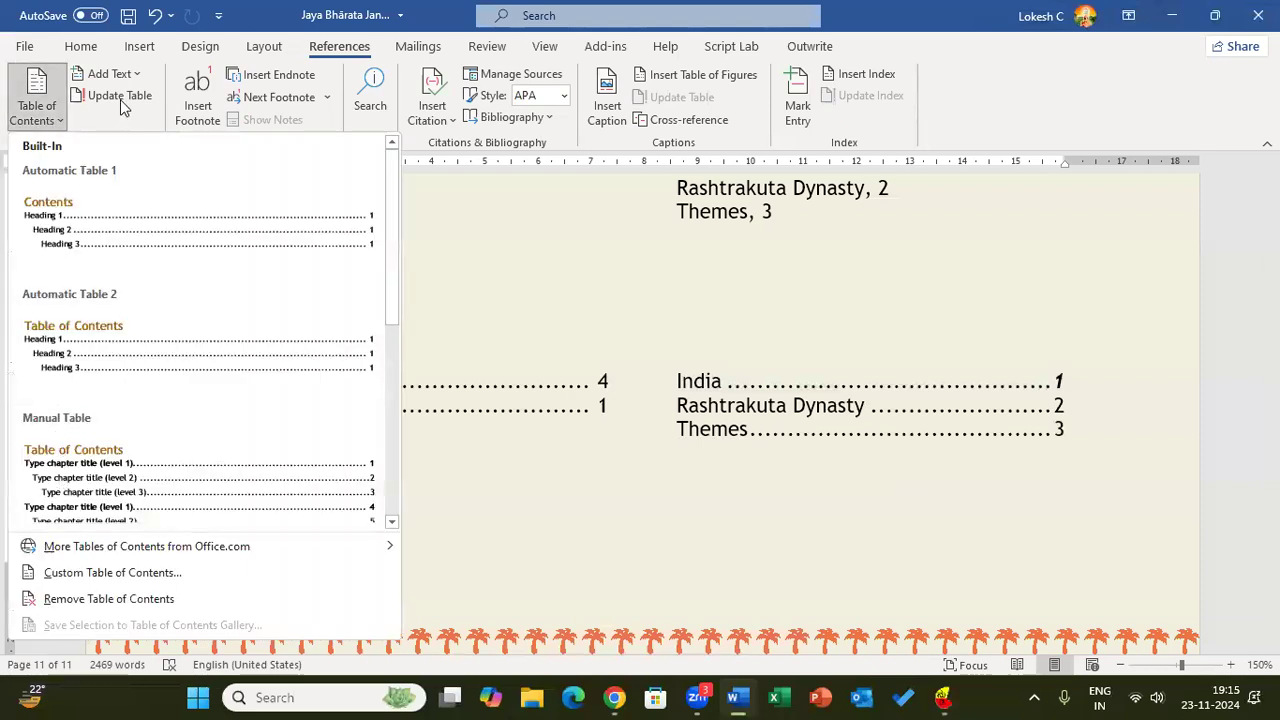
left_click(133, 73)
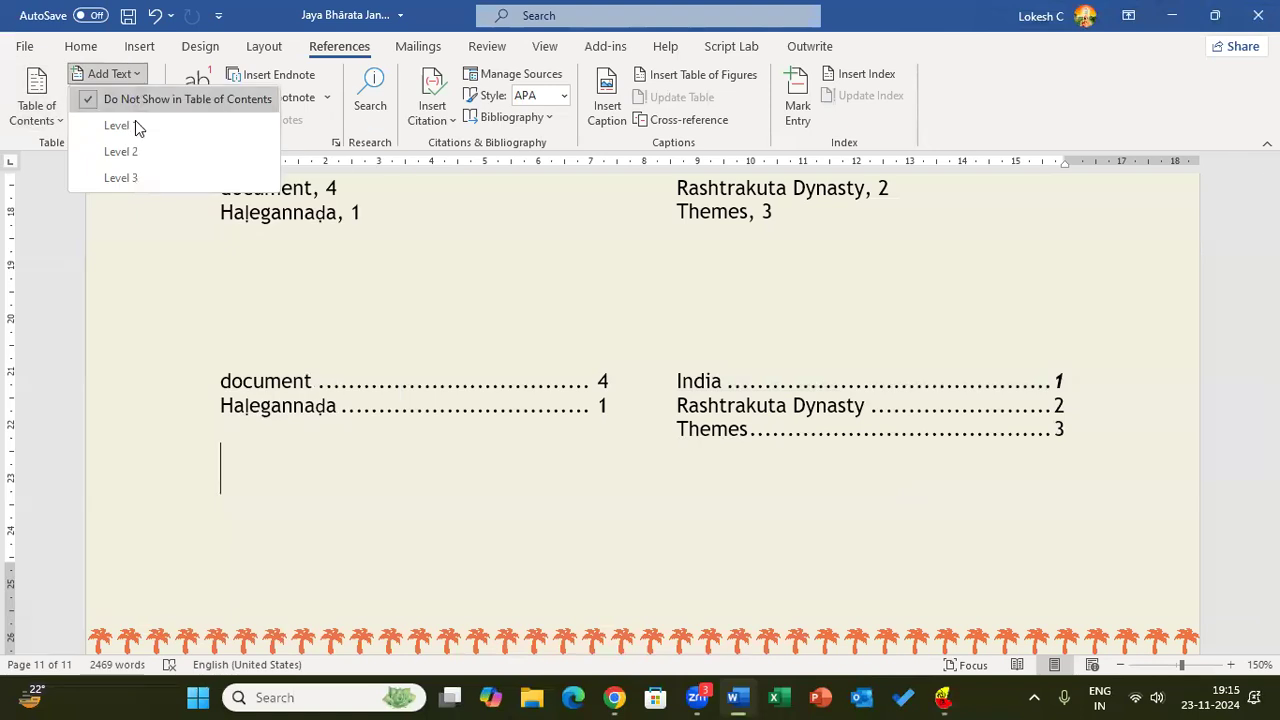
left_click(135, 75)
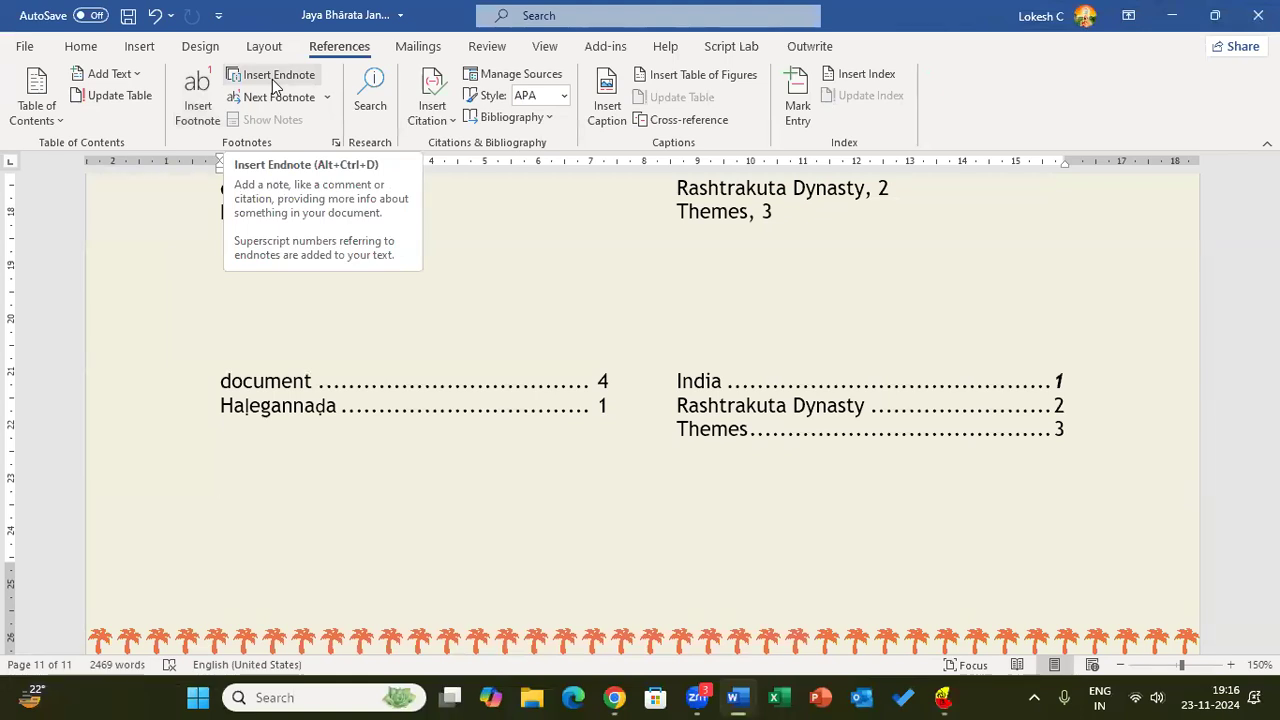
Review the choices for moving between footnotes and endnotes, and view the research Search pane.
left_click(328, 98)
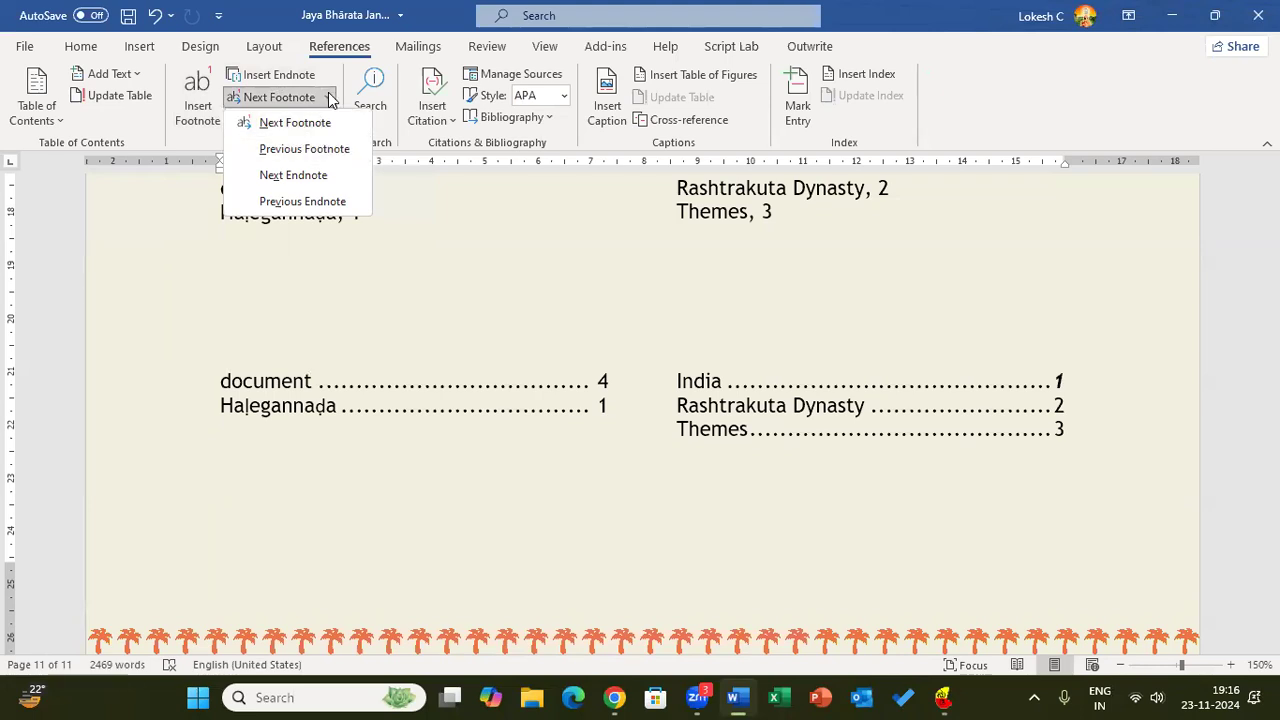
left_click(328, 96)
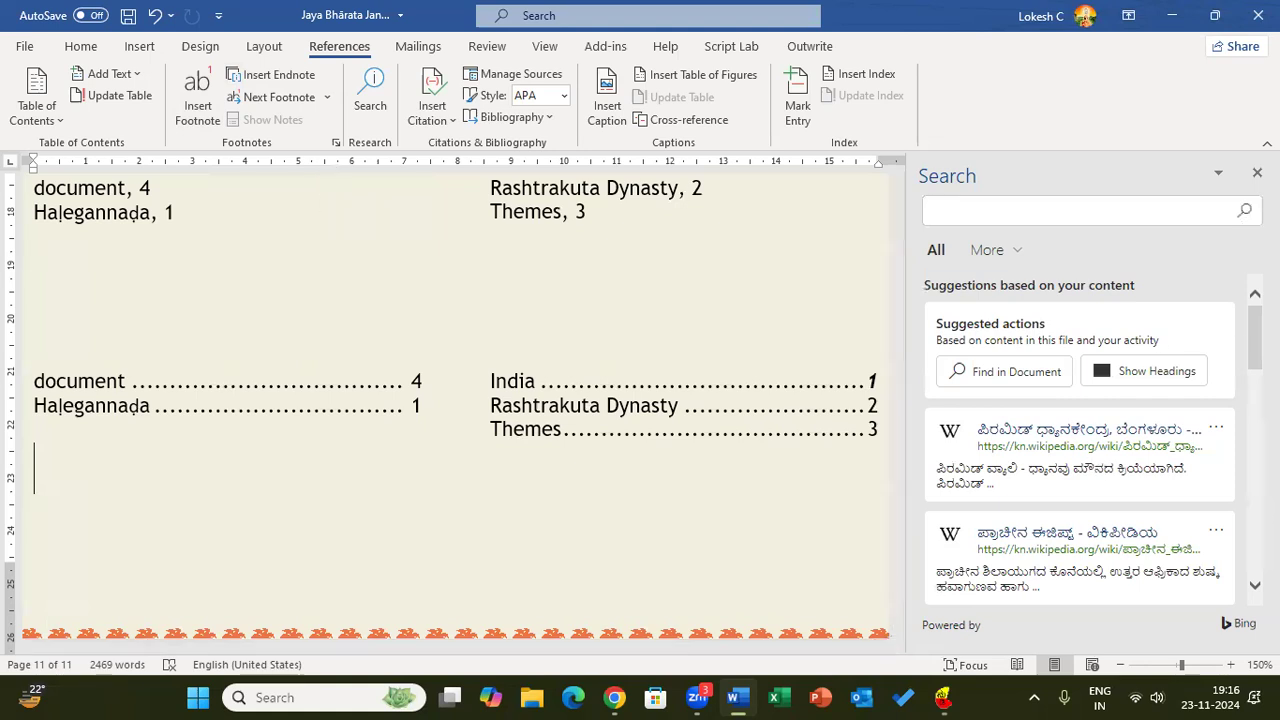
key("Escape")
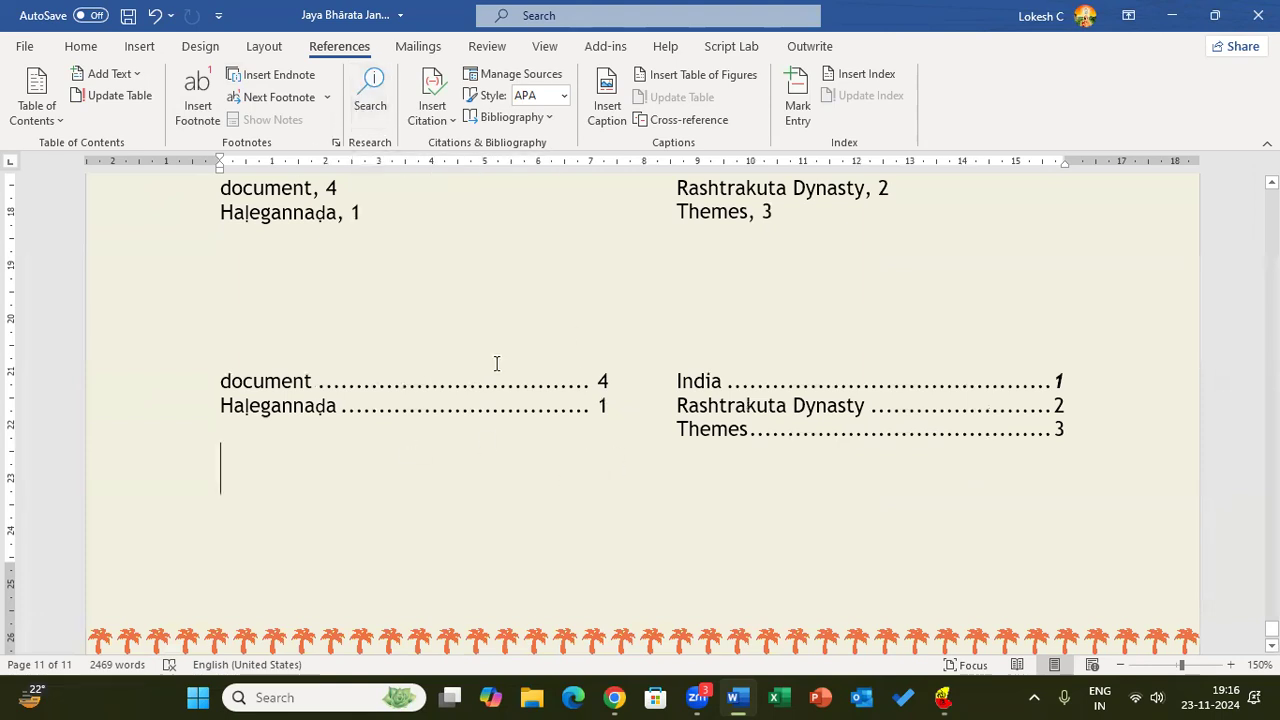
Review the citation sources and the source types offered when creating a new source, without adding one.
left_click(446, 118)
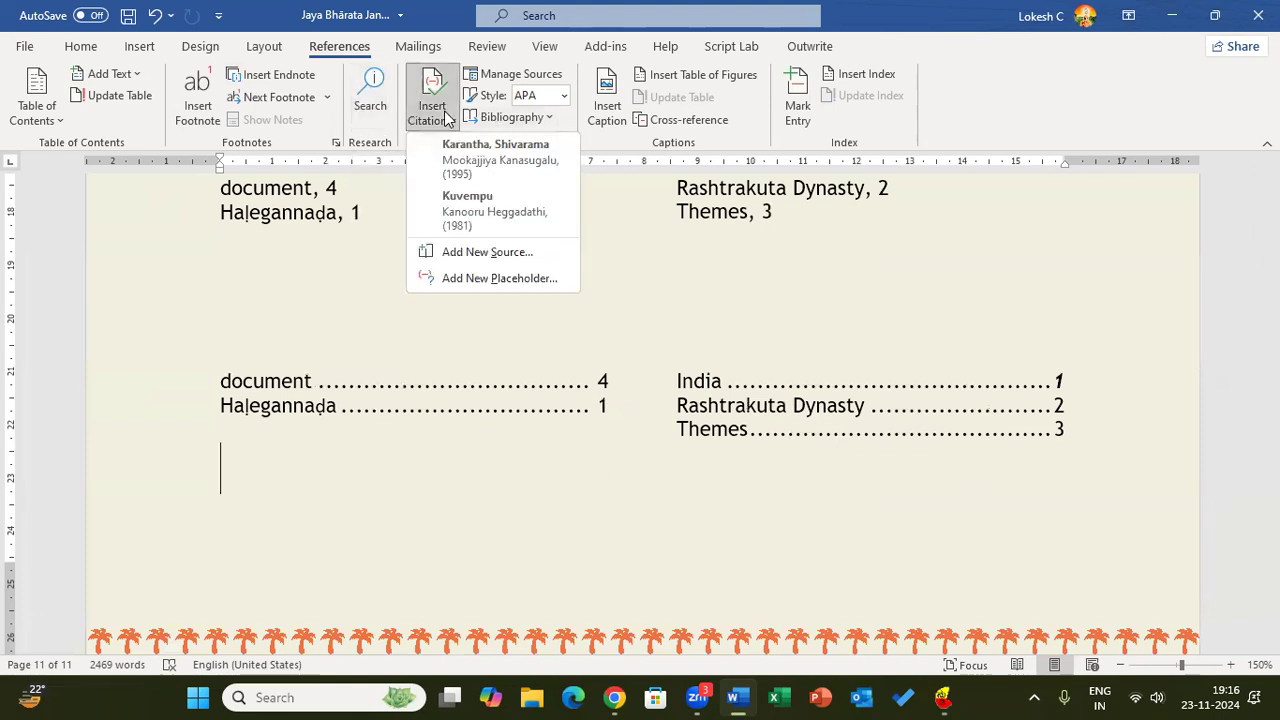
left_click(319, 494)
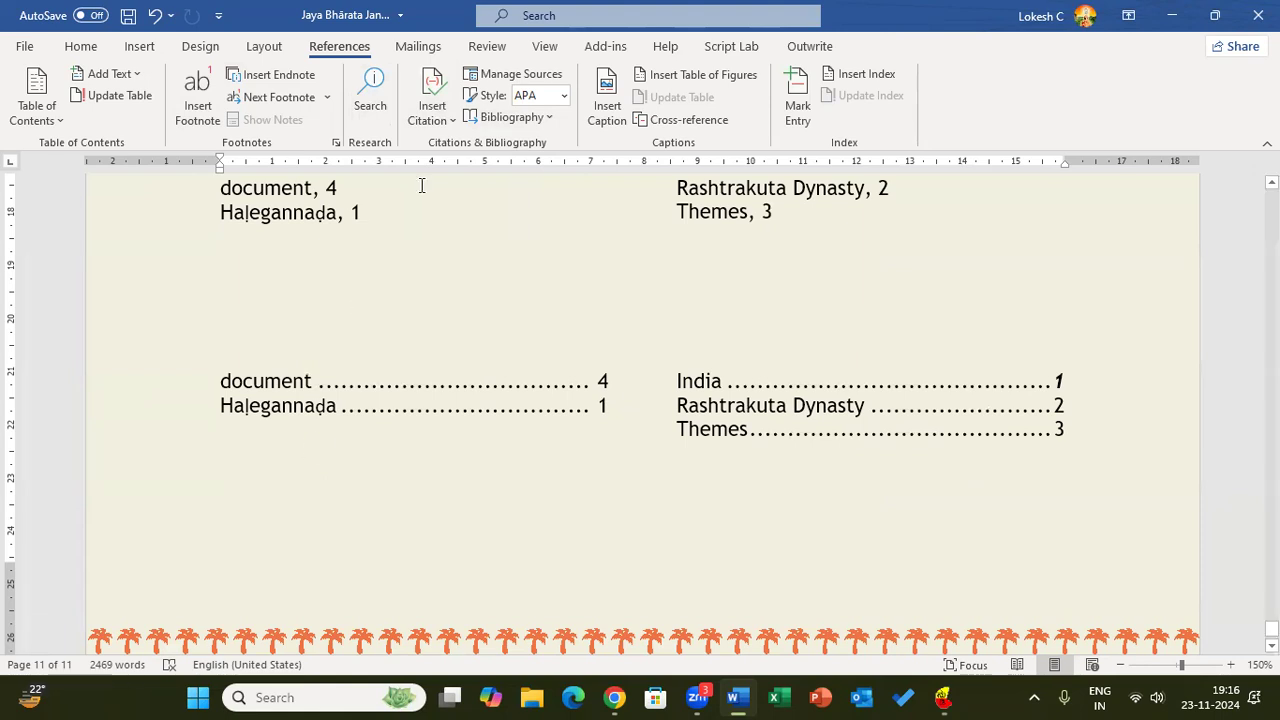
left_click(447, 124)
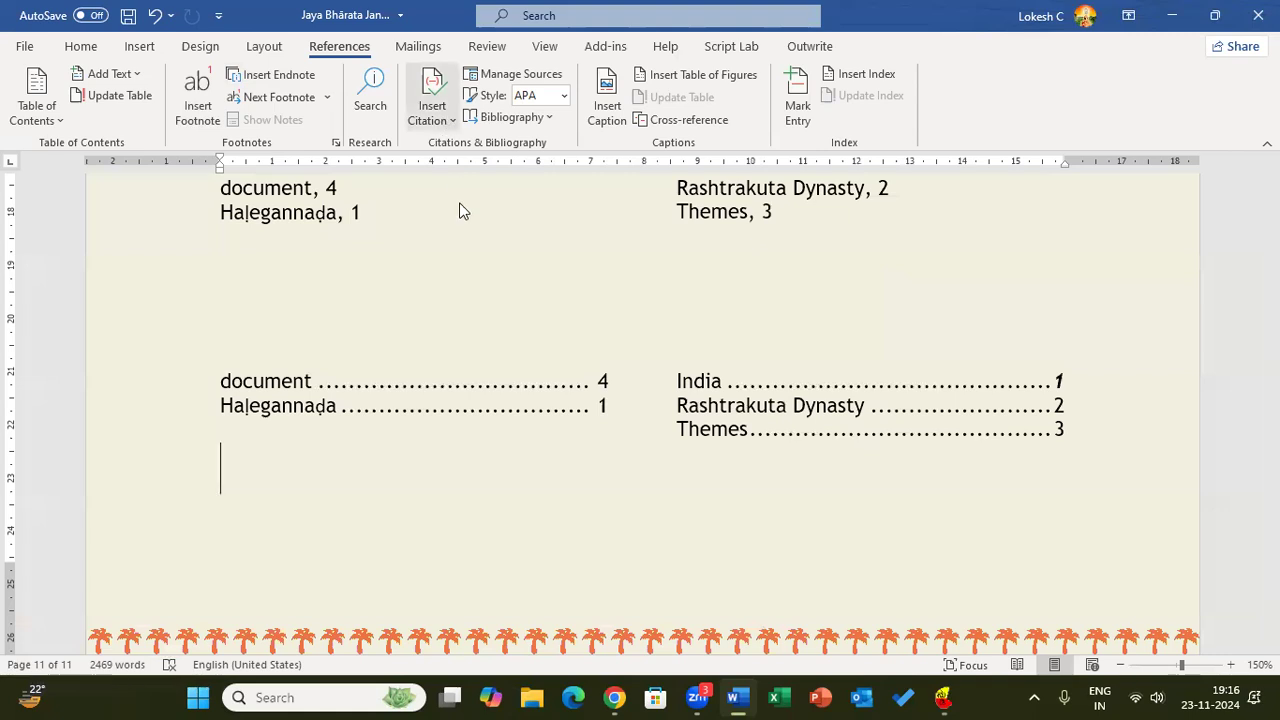
left_click(510, 252)
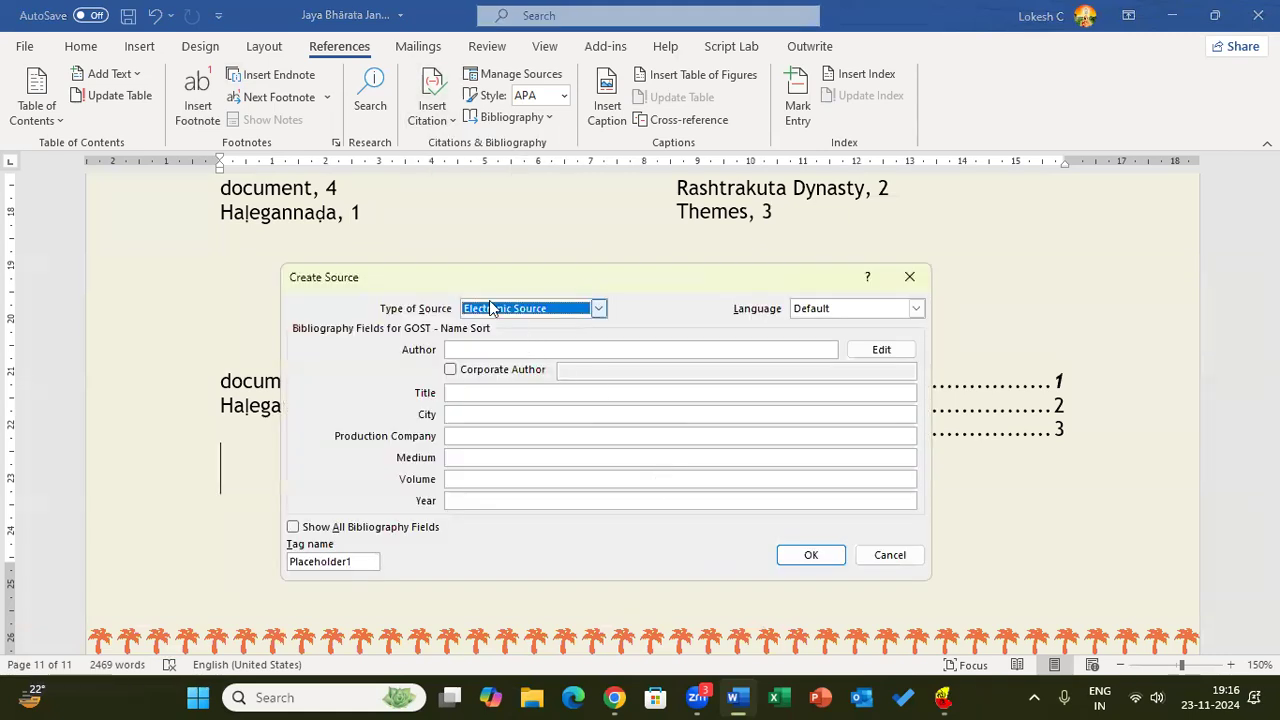
left_click_drag(473, 271, 605, 371)
left_click(731, 409)
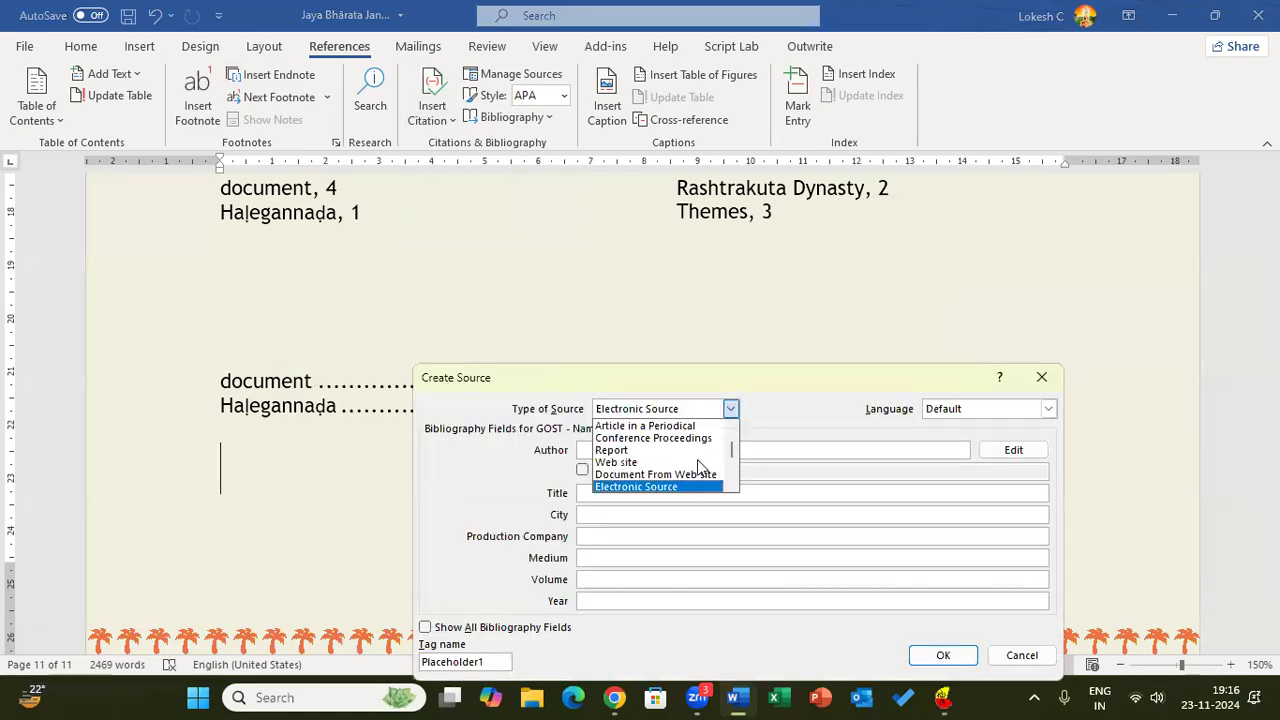
scroll(673, 470, "up", 1)
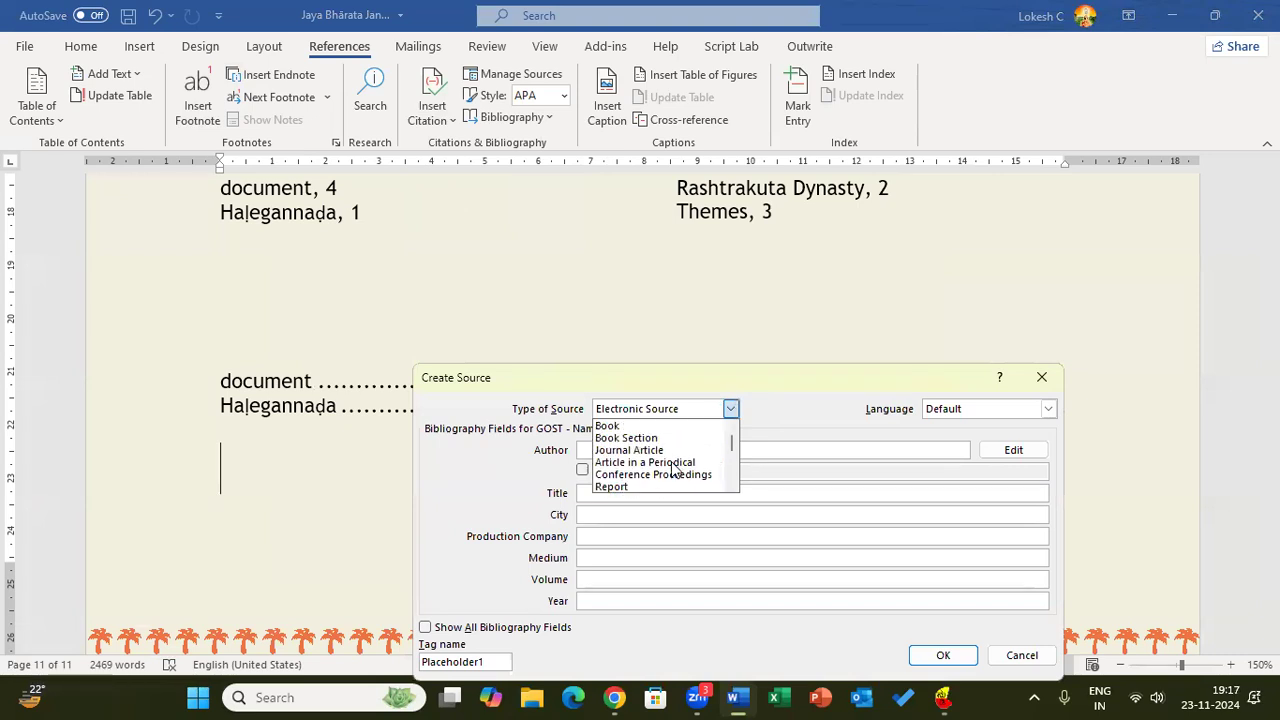
left_click(1050, 378)
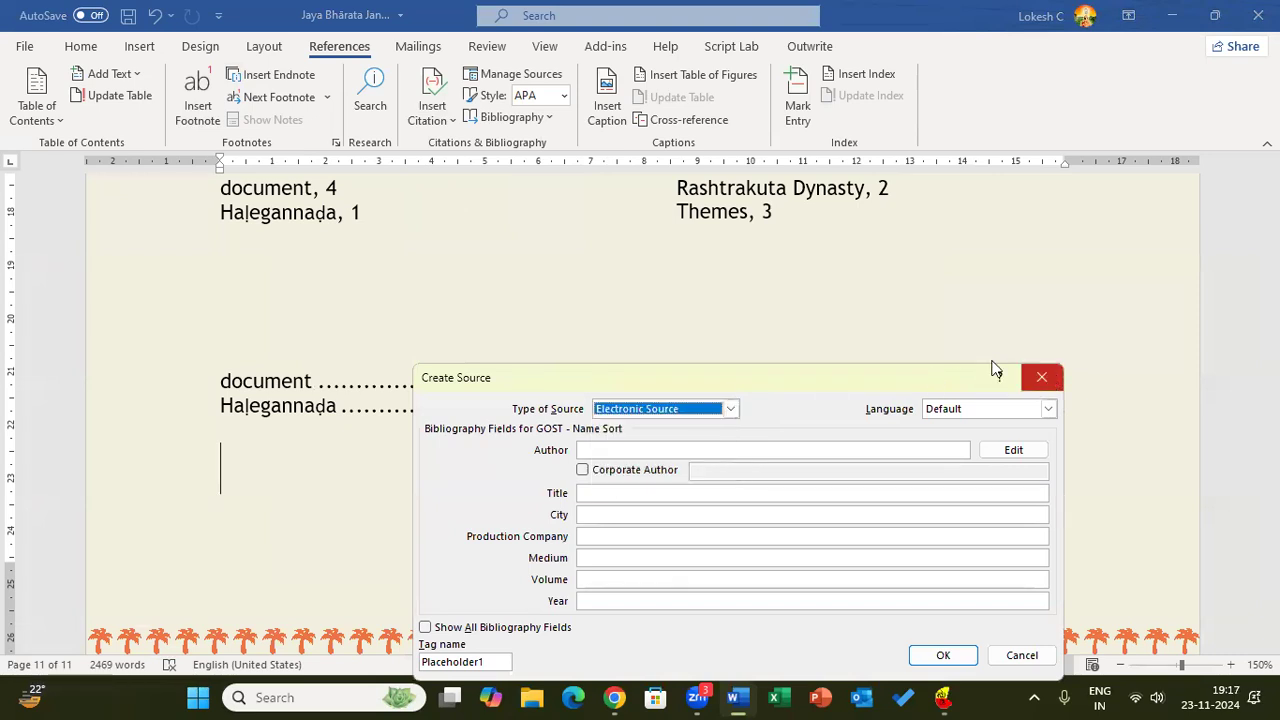
left_click(1045, 374)
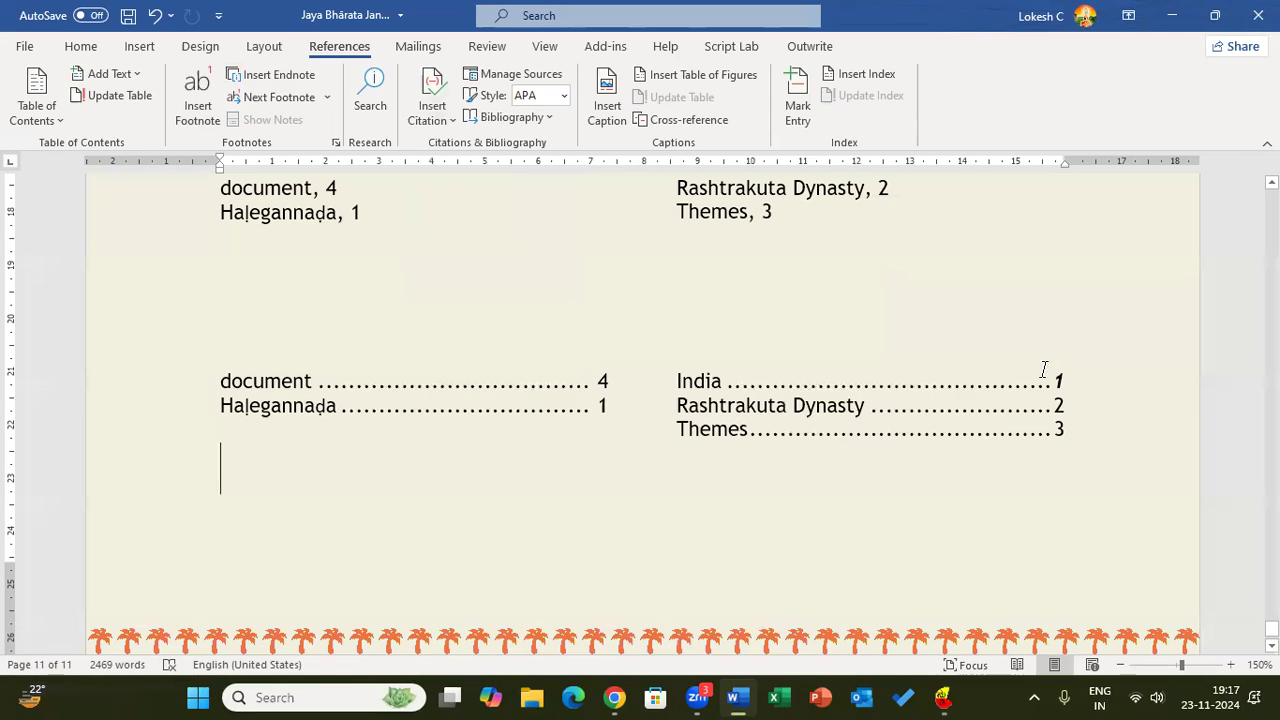
Review the built-in bibliography layouts, the lists in the Source Manager and the available citation styles.
left_click(547, 118)
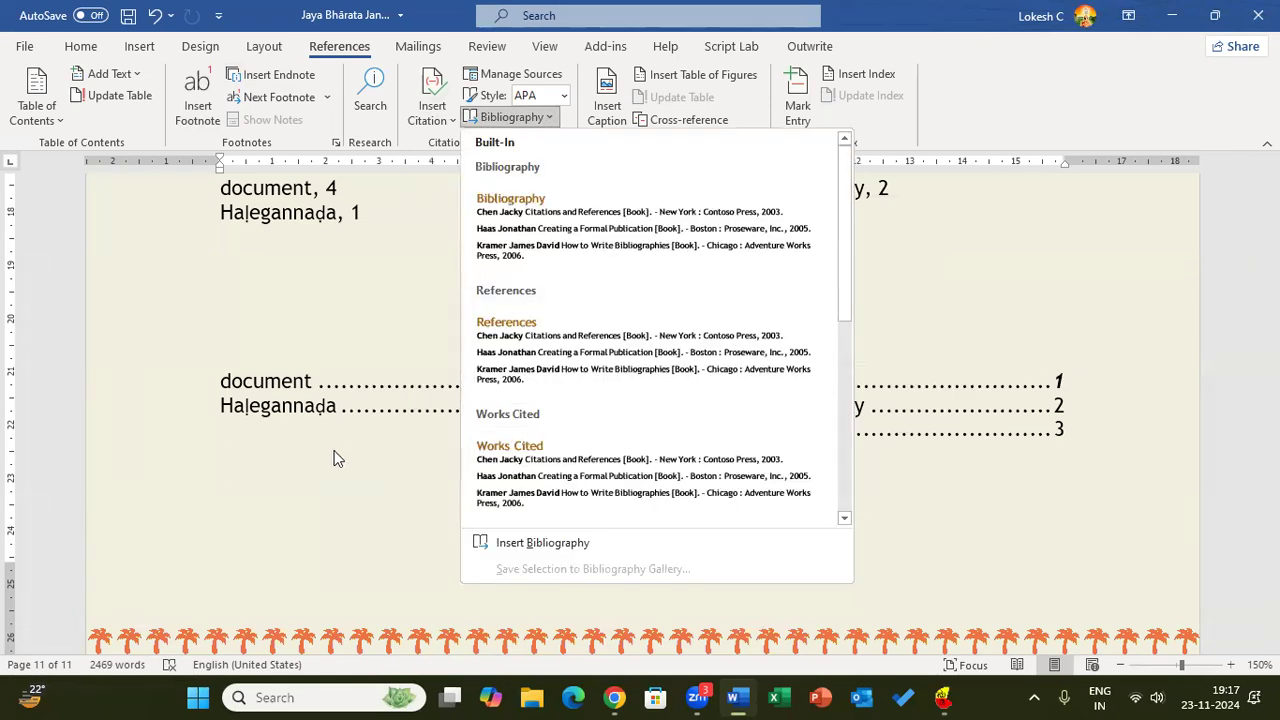
left_click(334, 418)
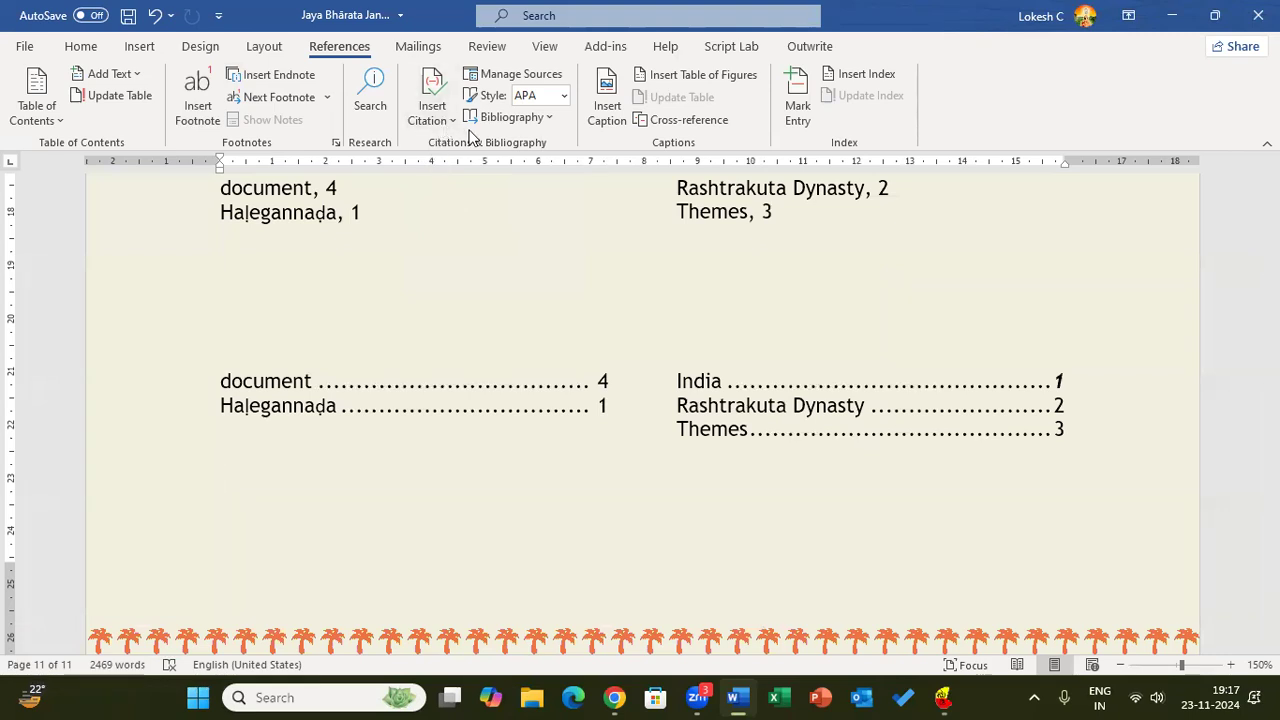
left_click(492, 77)
left_click_drag(460, 241, 642, 337)
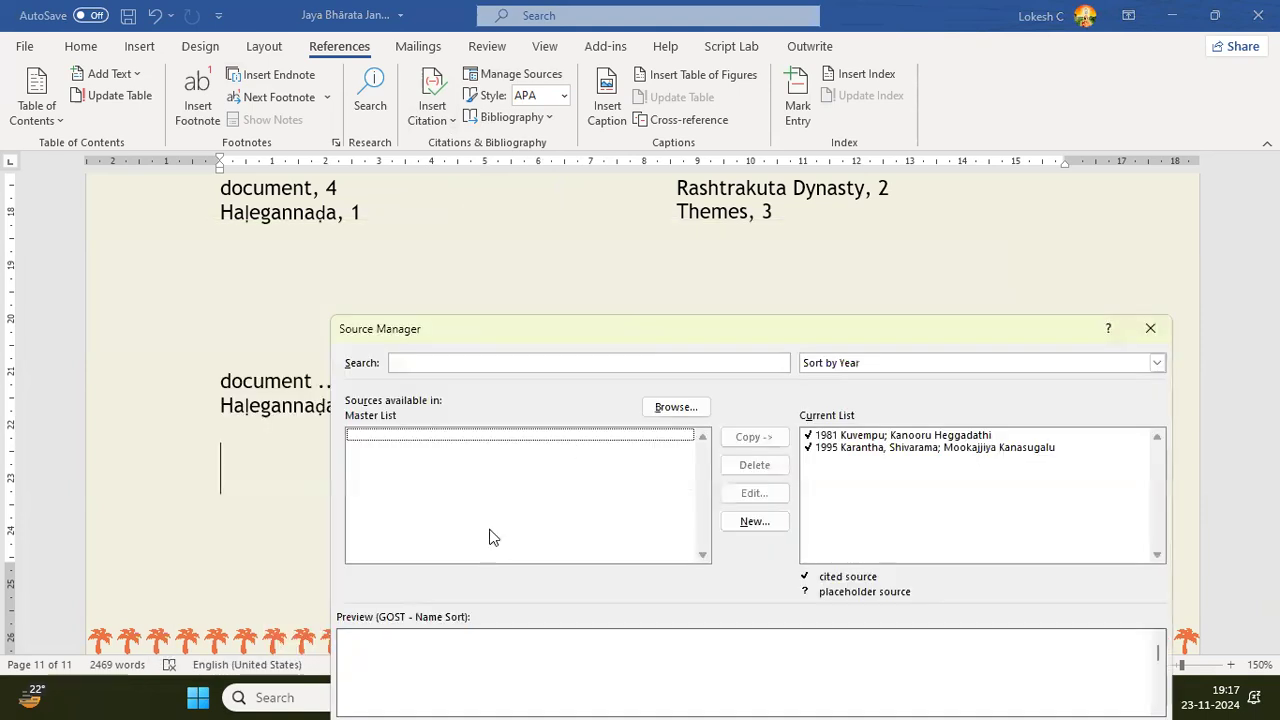
left_click(1151, 330)
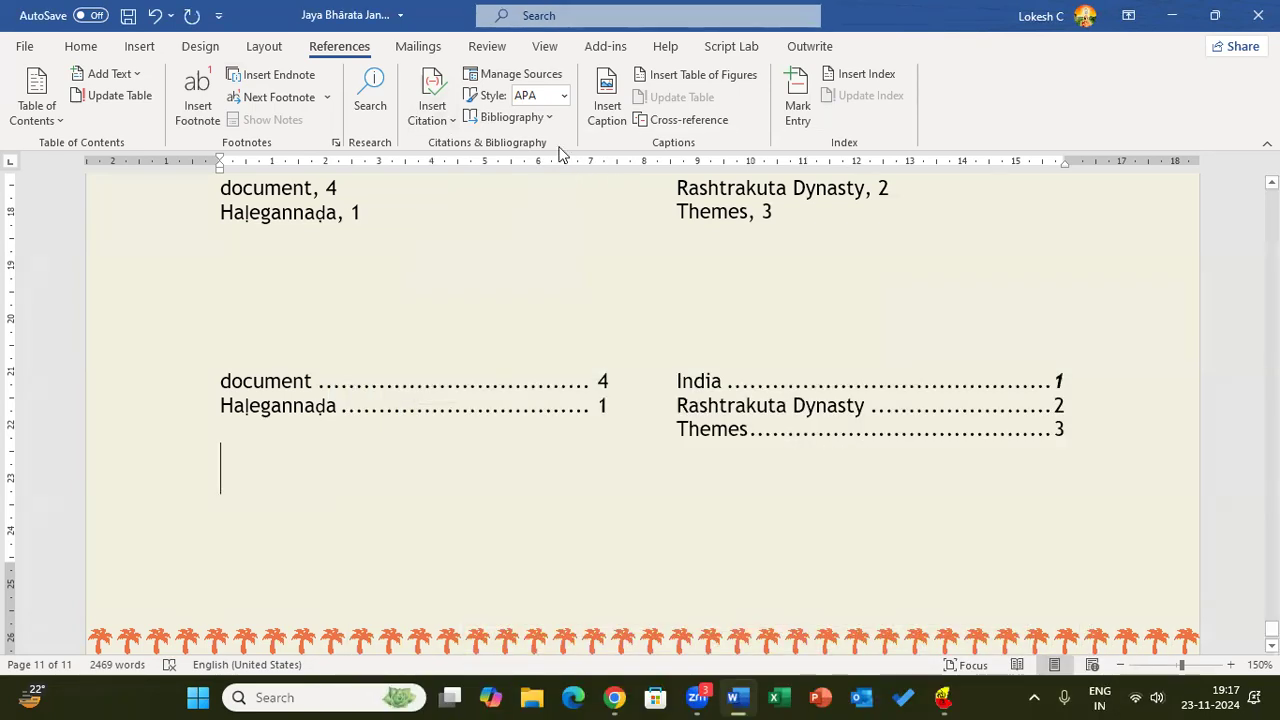
left_click(565, 98)
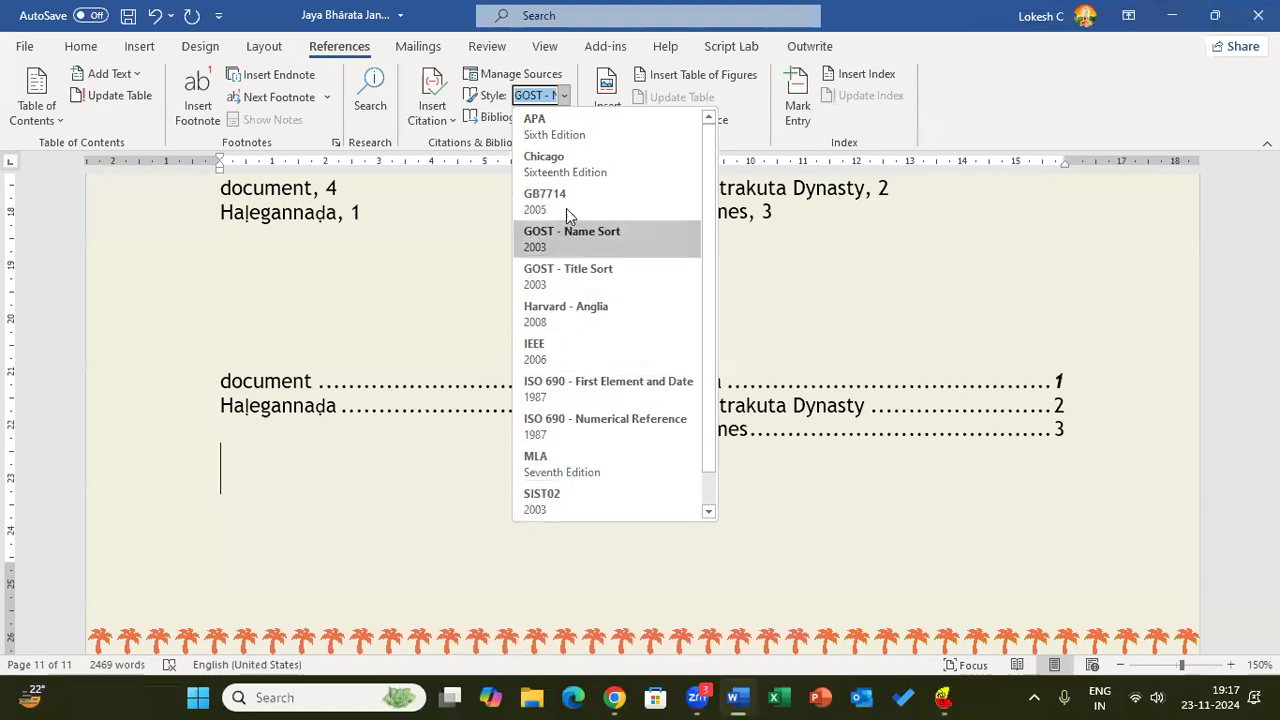
left_click(563, 96)
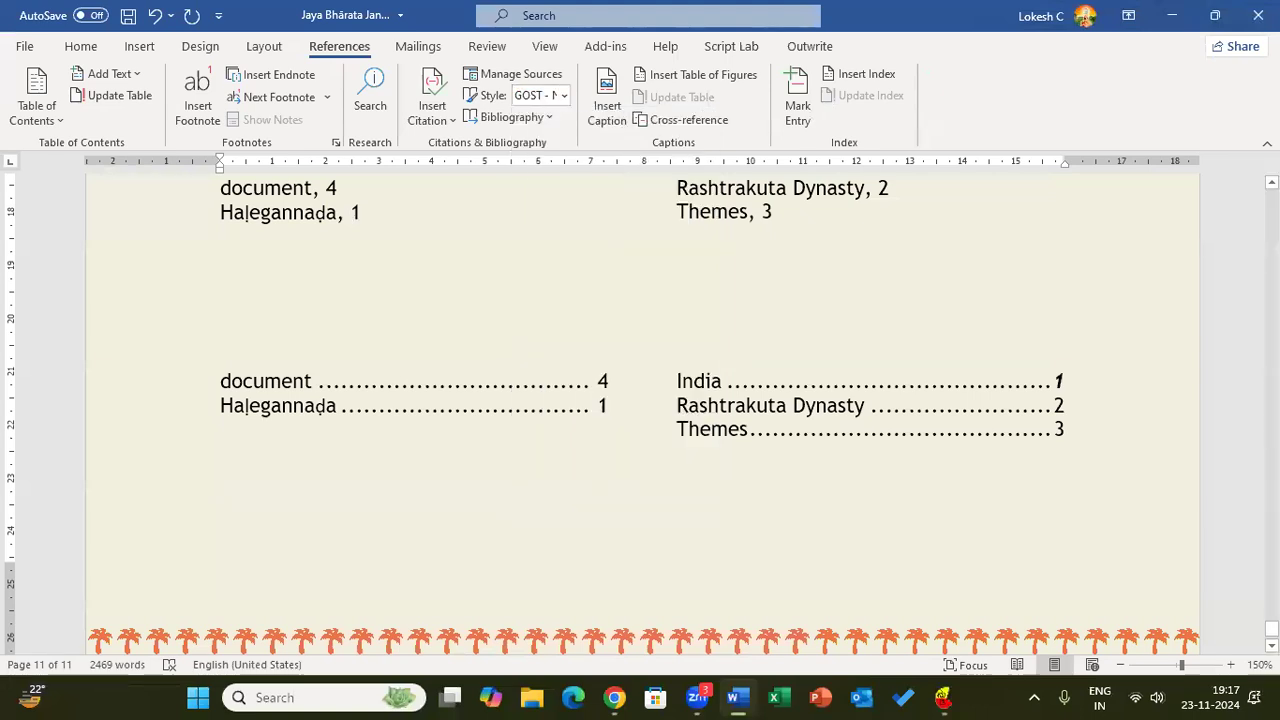
Review the caption settings and the available caption labels without inserting a caption.
left_click(603, 110)
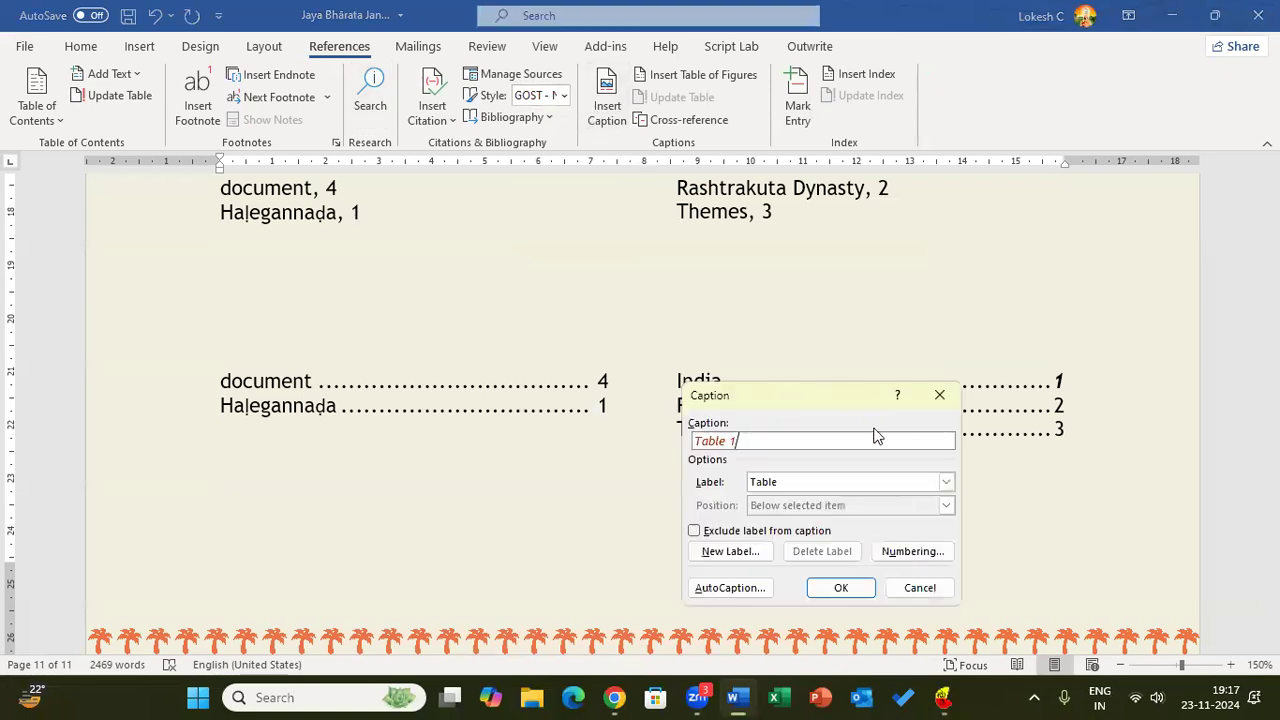
left_click(944, 482)
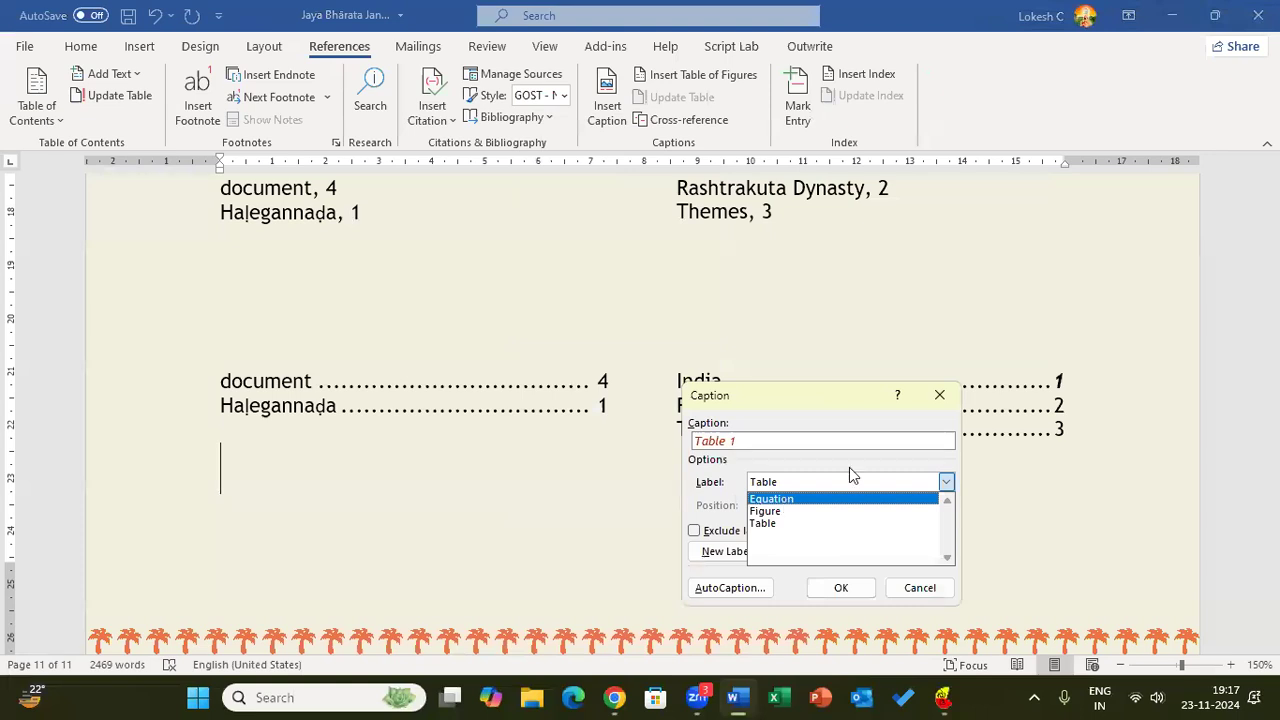
left_click(945, 408)
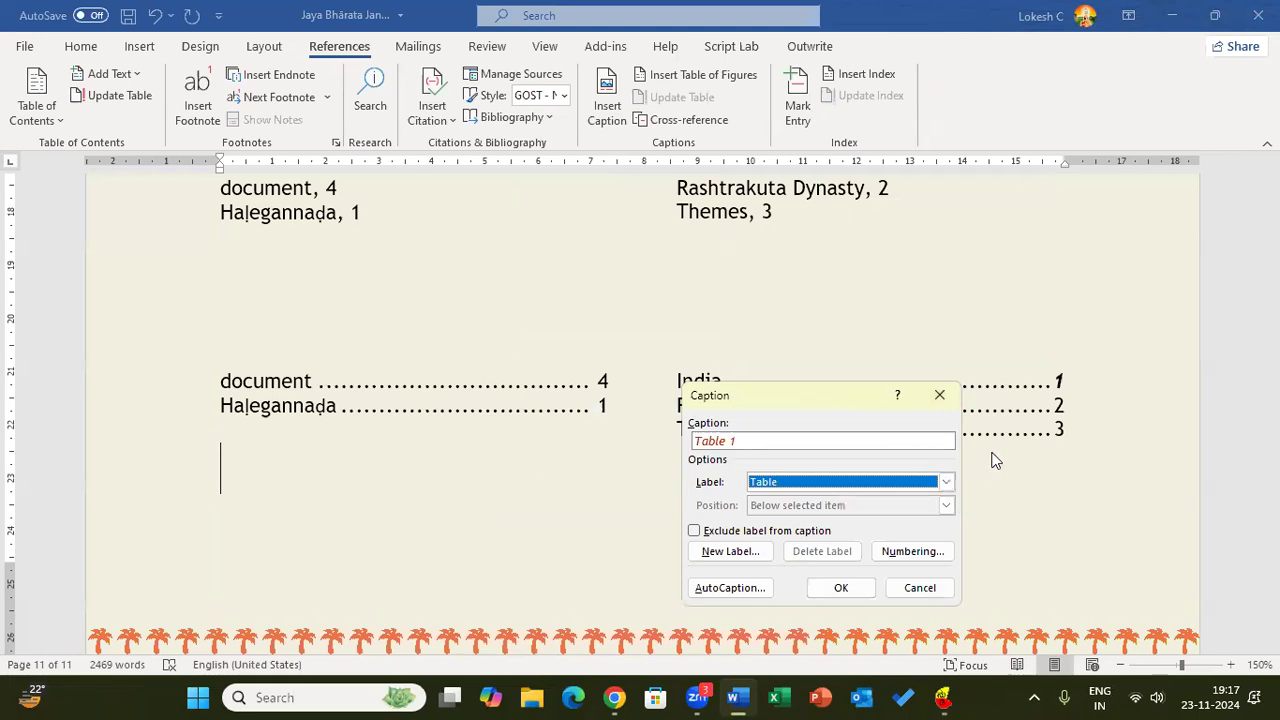
left_click(943, 403)
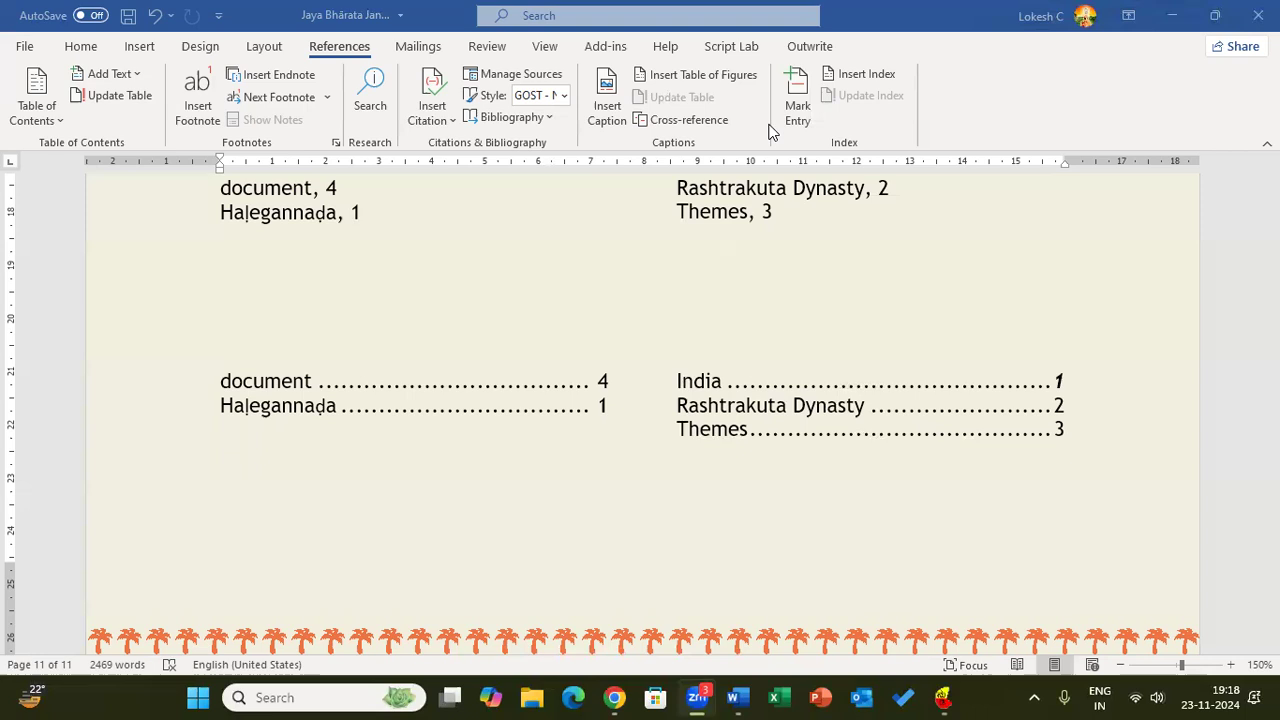
Review the Table of Figures settings without inserting a table.
left_click(702, 83)
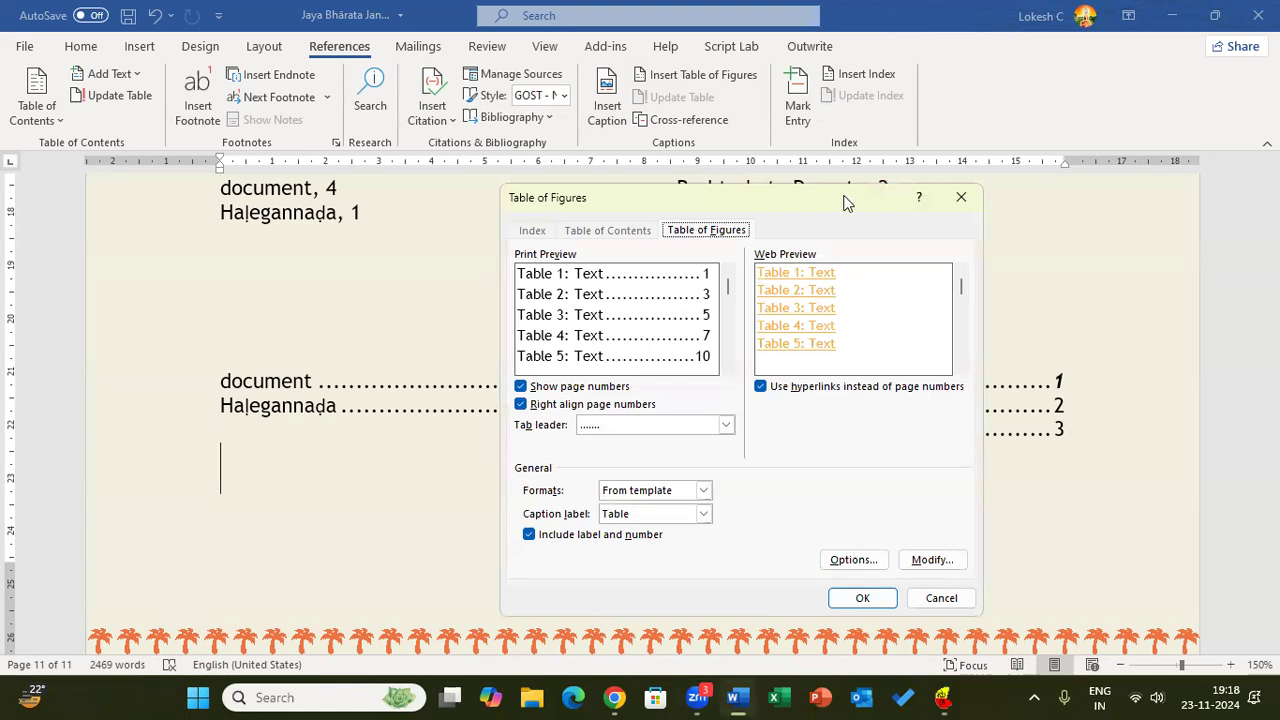
left_click_drag(847, 197, 895, 285)
left_click(1009, 285)
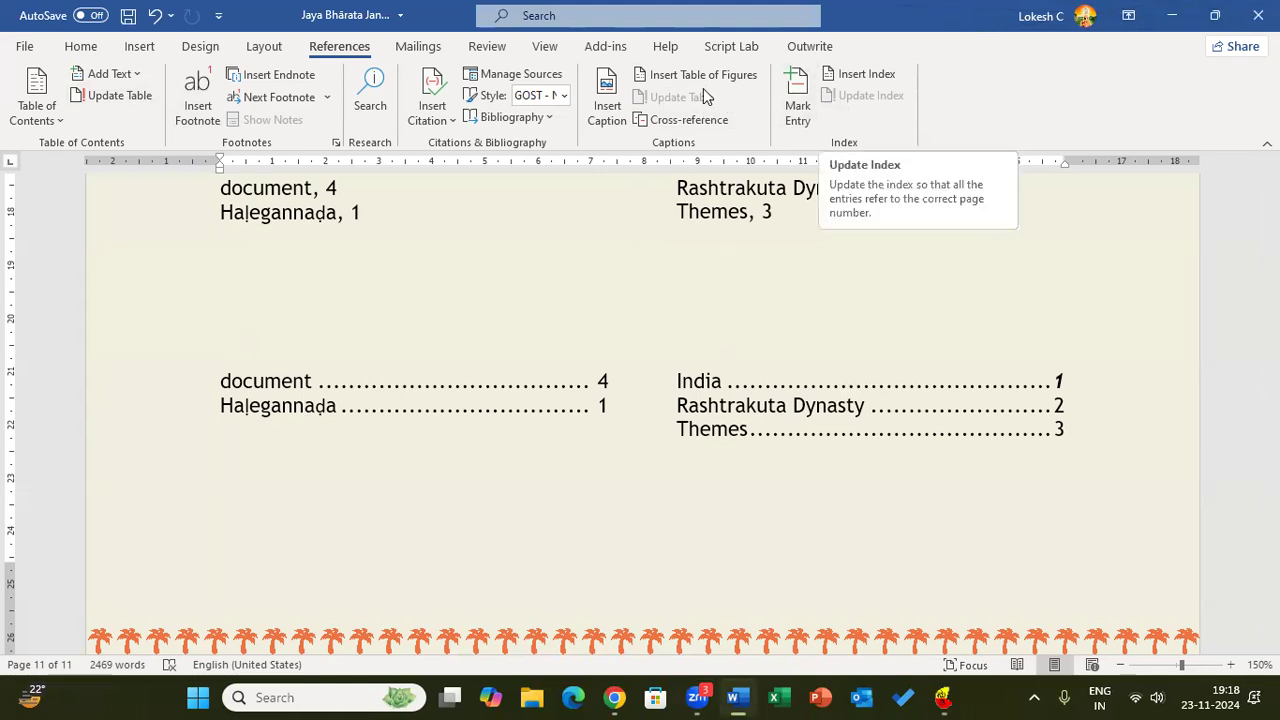
Open the cross-reference settings and review the available reference types.
left_click(680, 120)
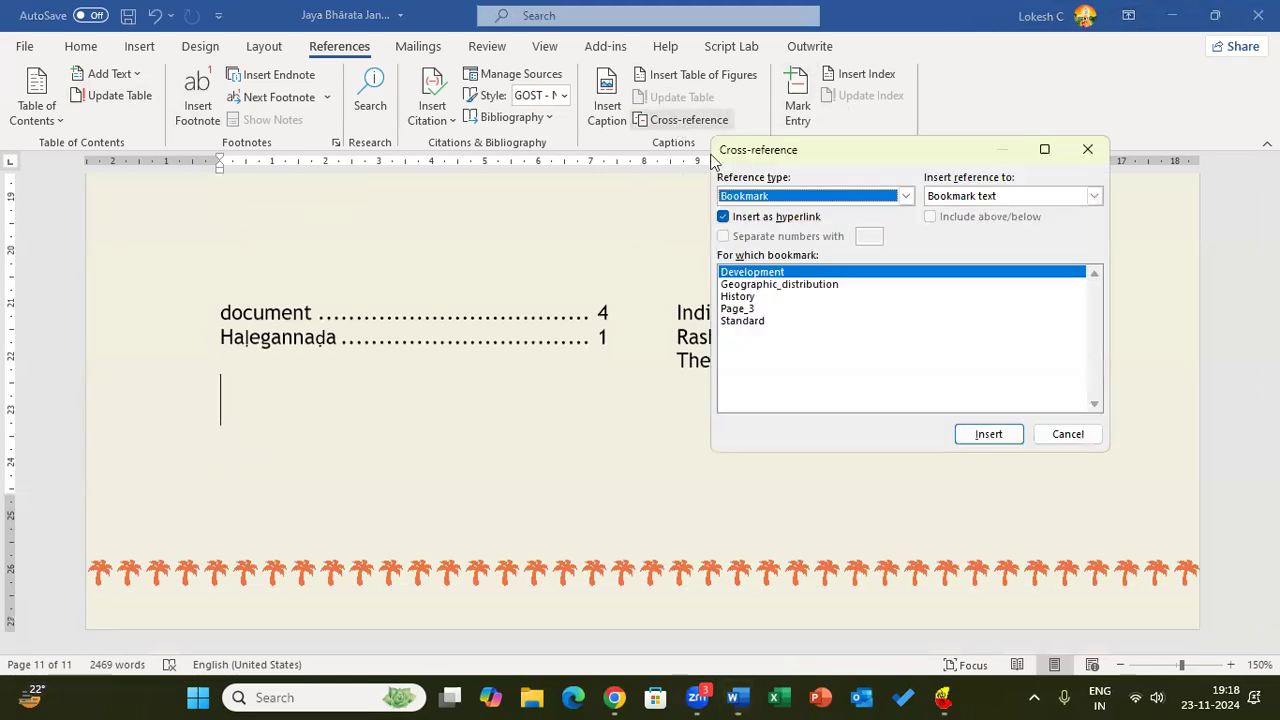
left_click_drag(802, 154, 855, 339)
left_click(957, 381)
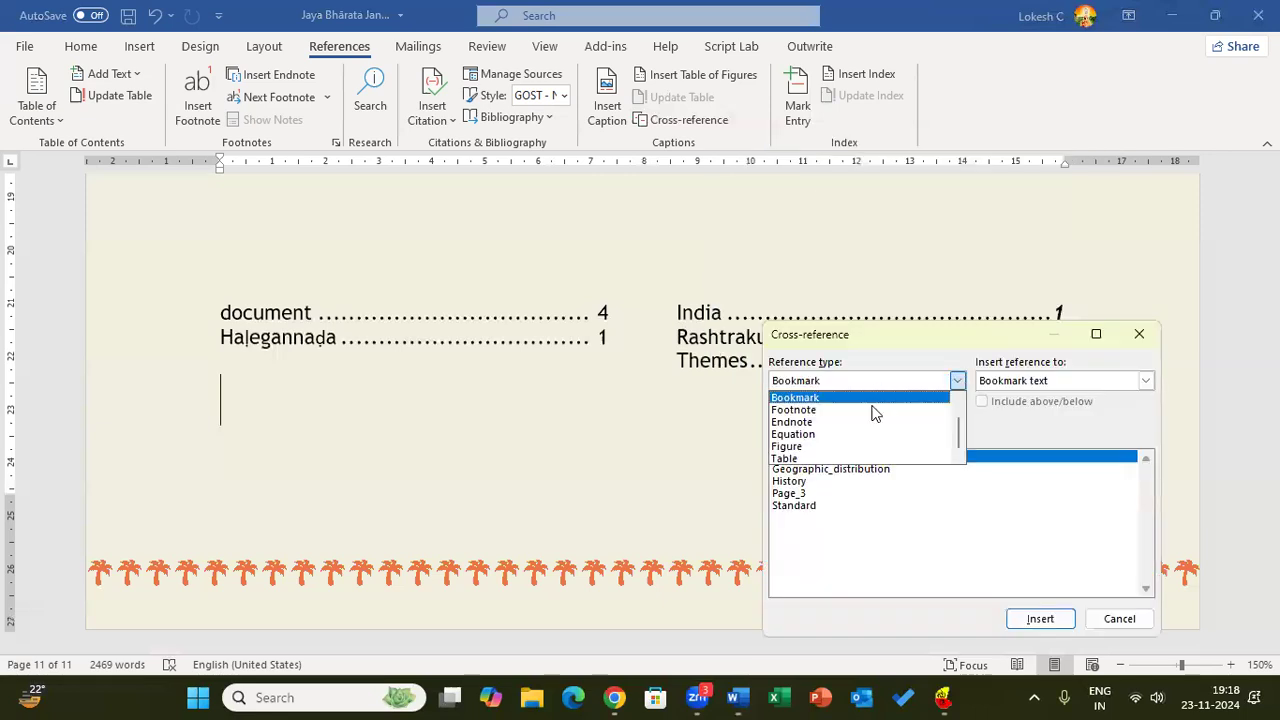
left_click(972, 342)
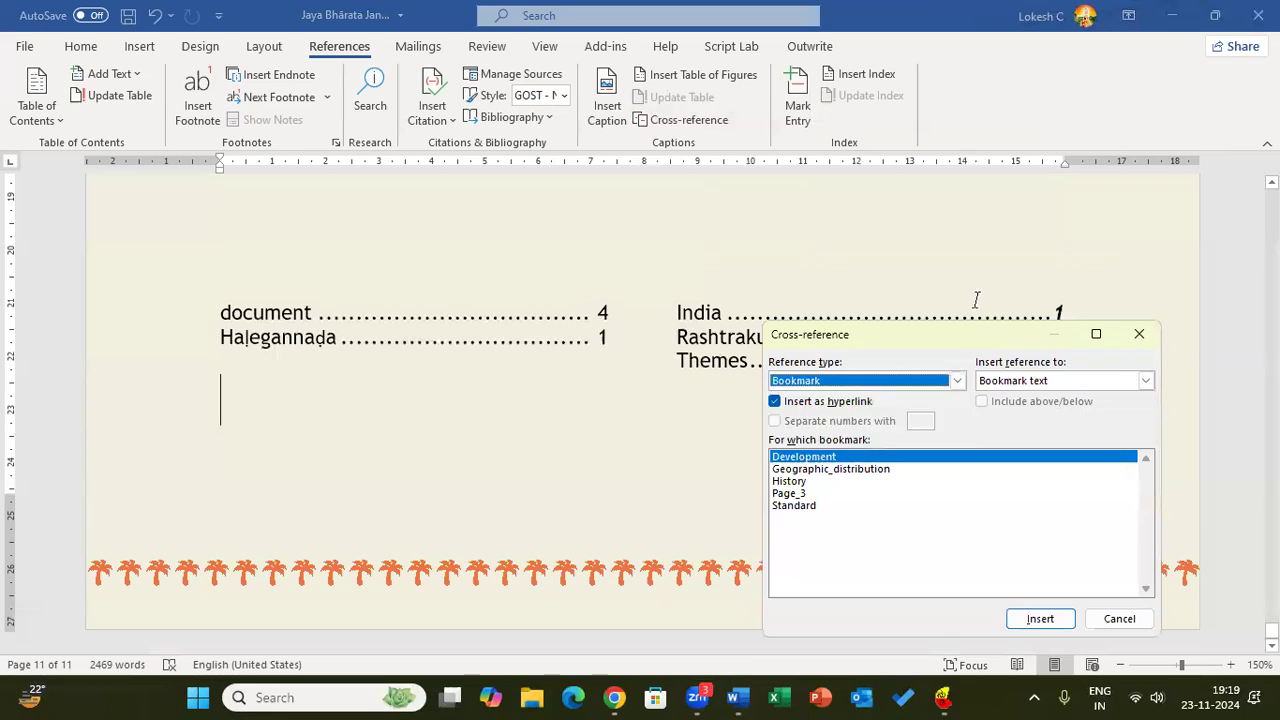
left_click(957, 381)
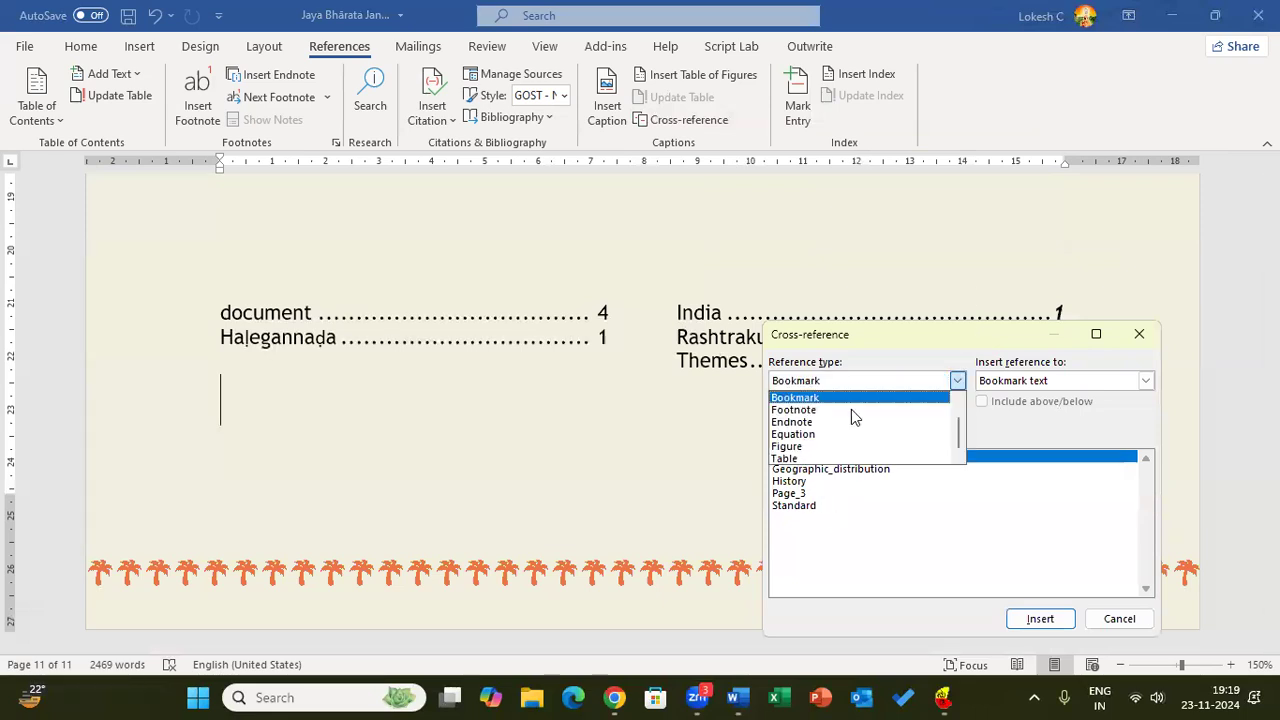
Choose Table as the cross-reference type and try the Only label and number and Page number reference options.
left_click(789, 461)
left_click_drag(982, 342, 982, 272)
left_click(1147, 317)
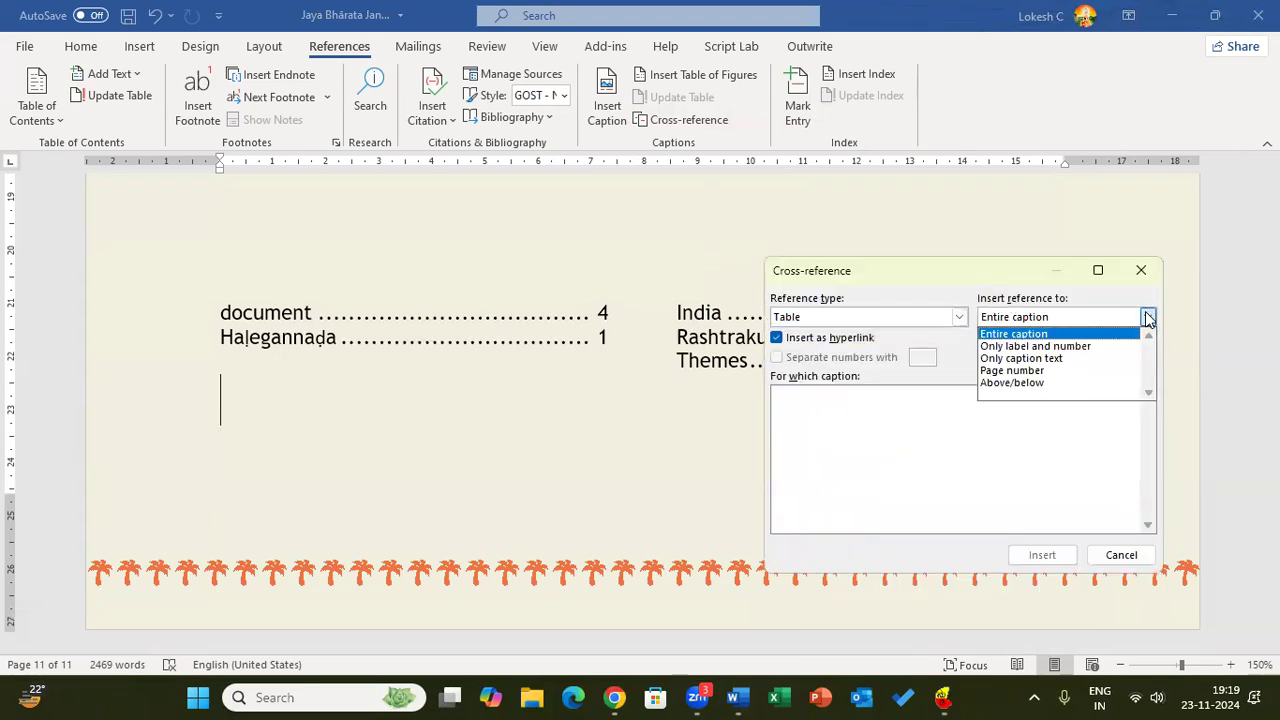
left_click(1069, 348)
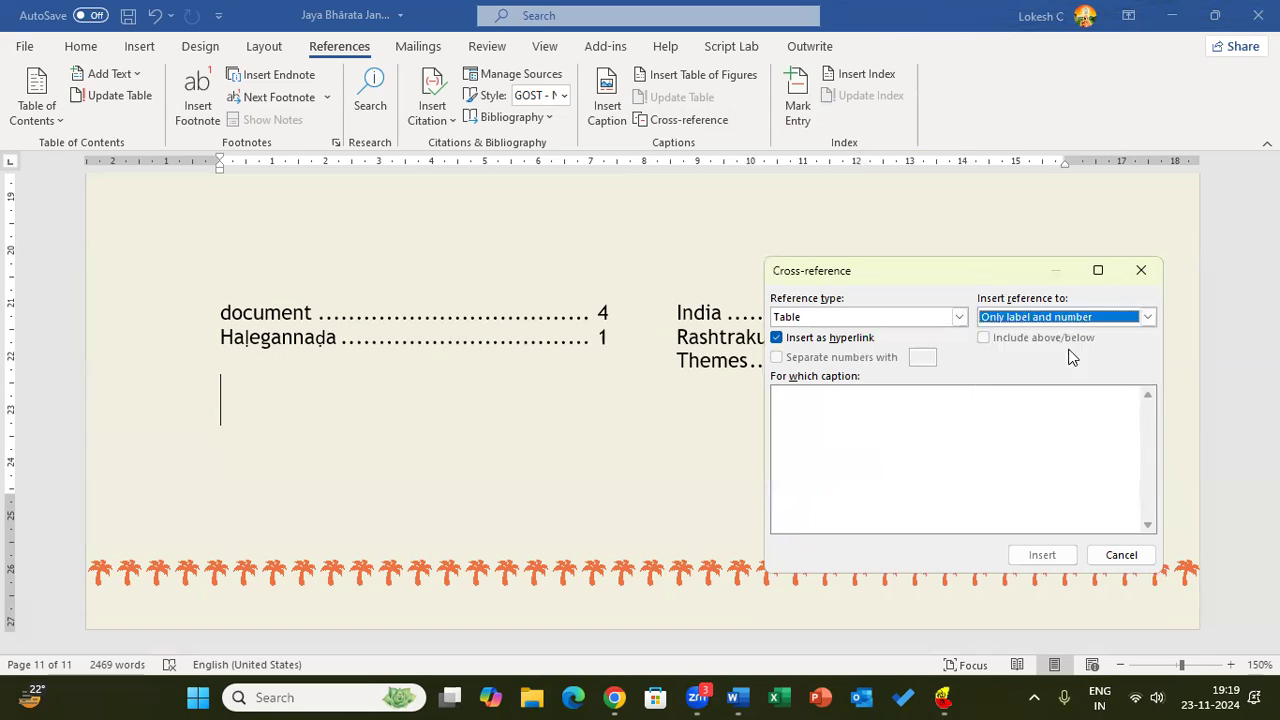
left_click(1147, 317)
left_click(1052, 371)
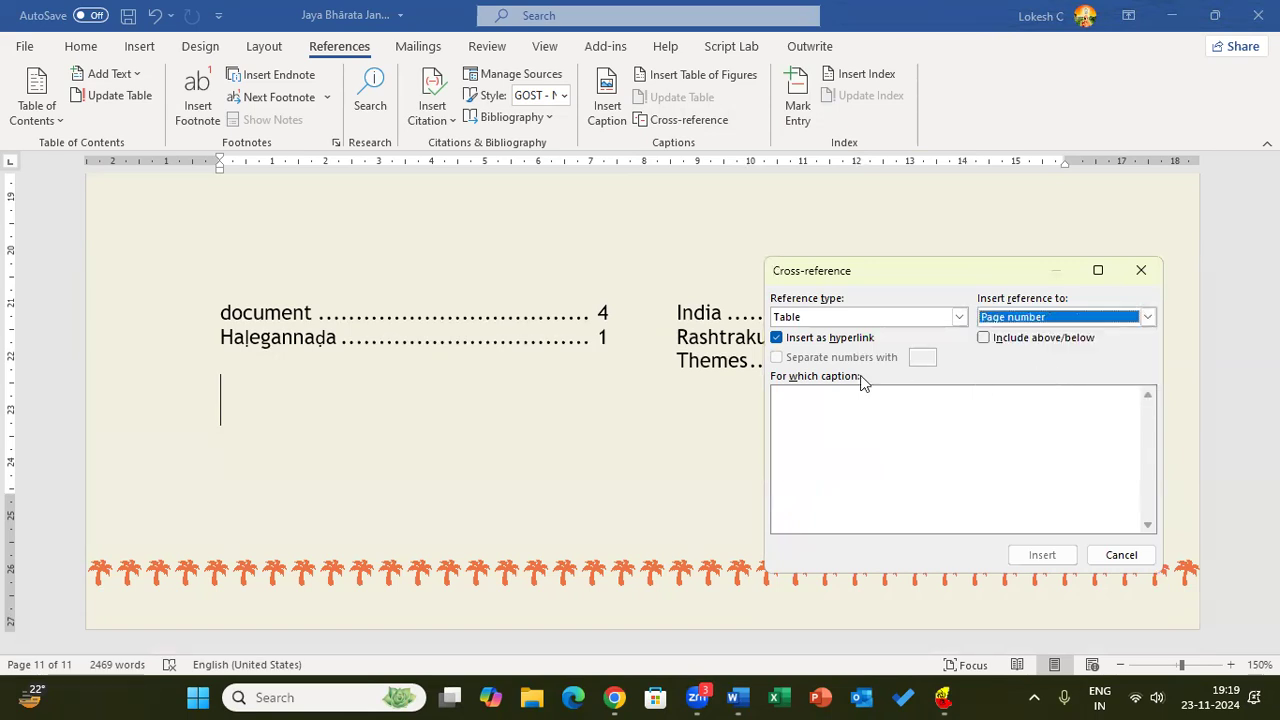
Turn off Insert as hyperlink, try the Equation reference type, and close the cross-reference settings without inserting anything.
left_click(781, 342)
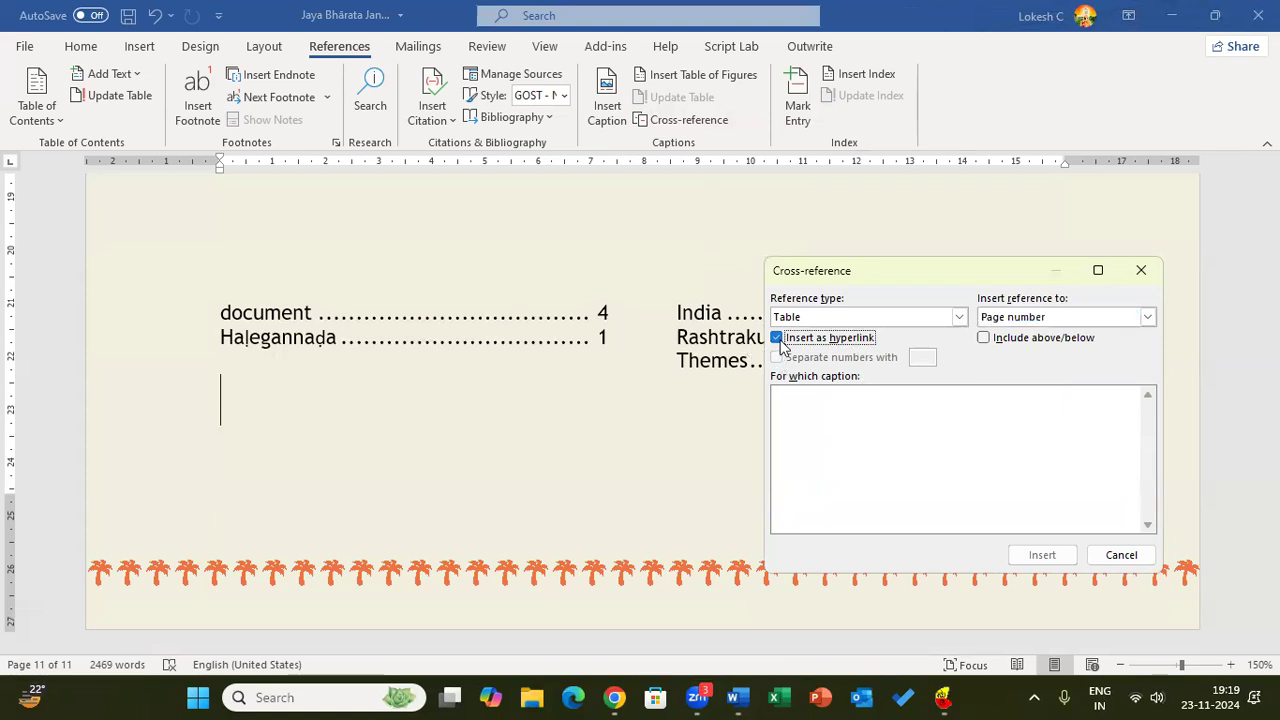
left_click(778, 339)
left_click(958, 318)
left_click(832, 368)
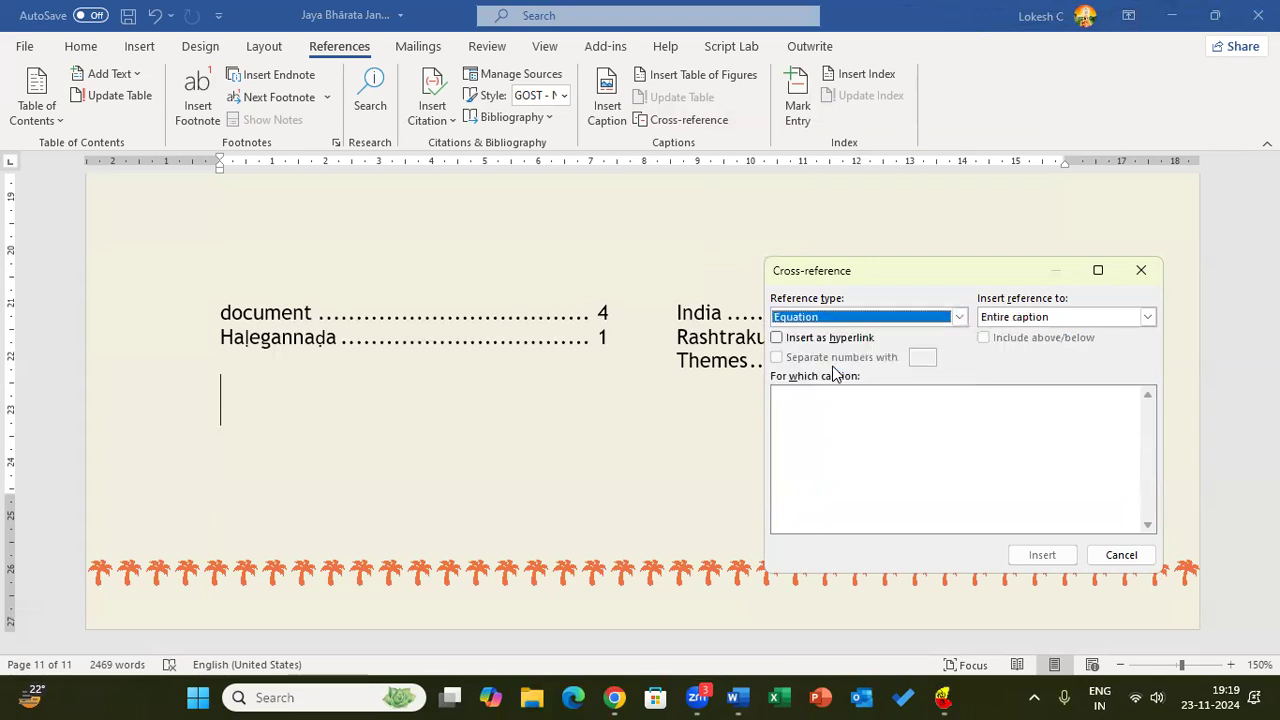
left_click(1141, 274)
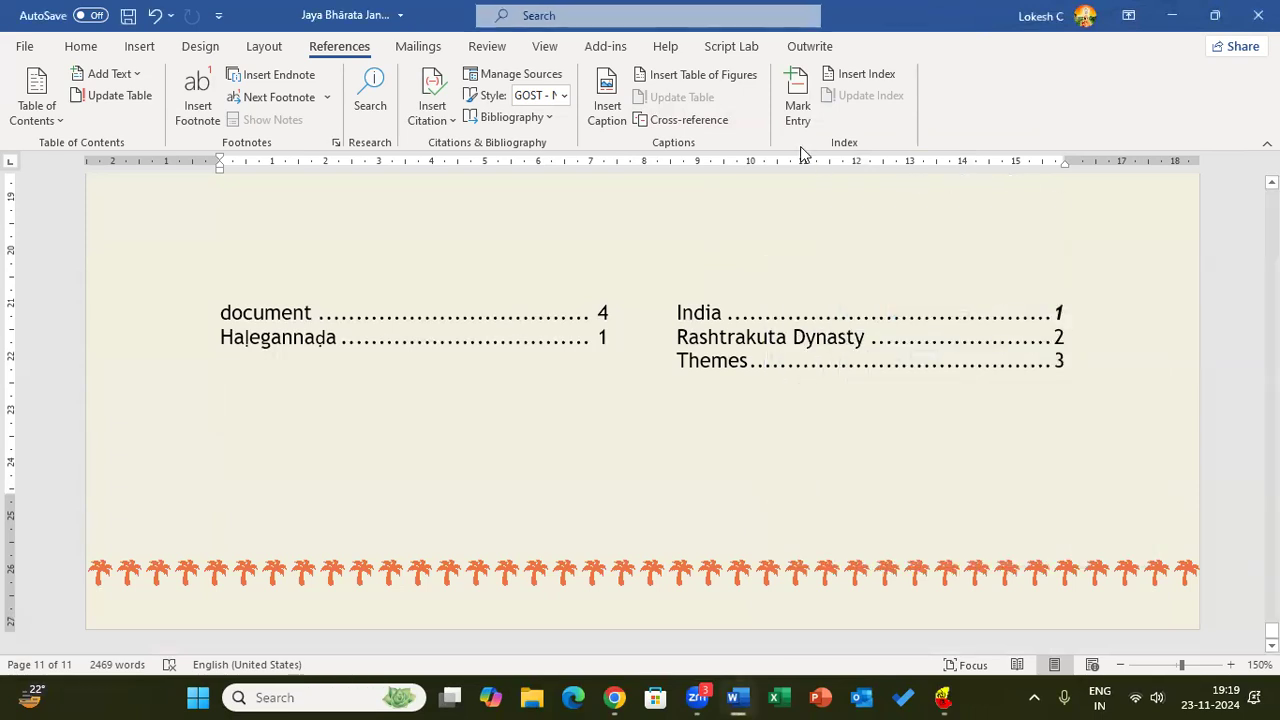
Review the cross-reference, current page and page range options for marking an index entry without marking one.
left_click(790, 106)
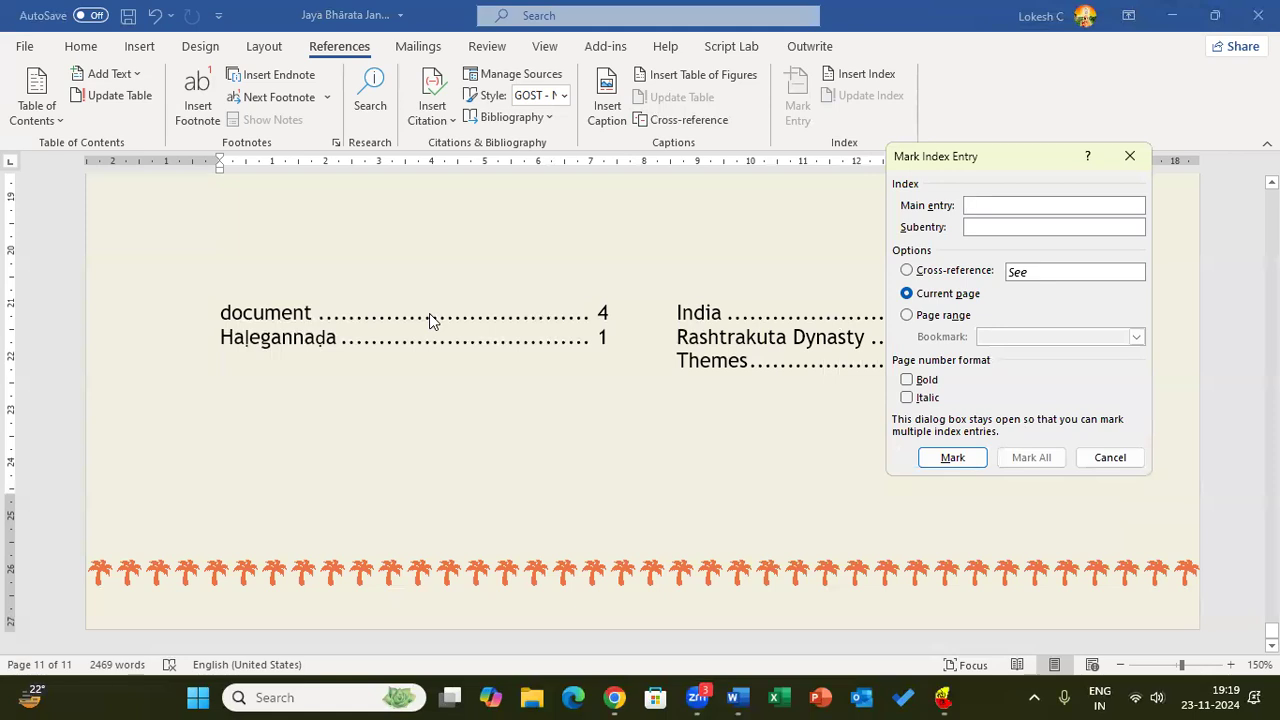
left_click(975, 298)
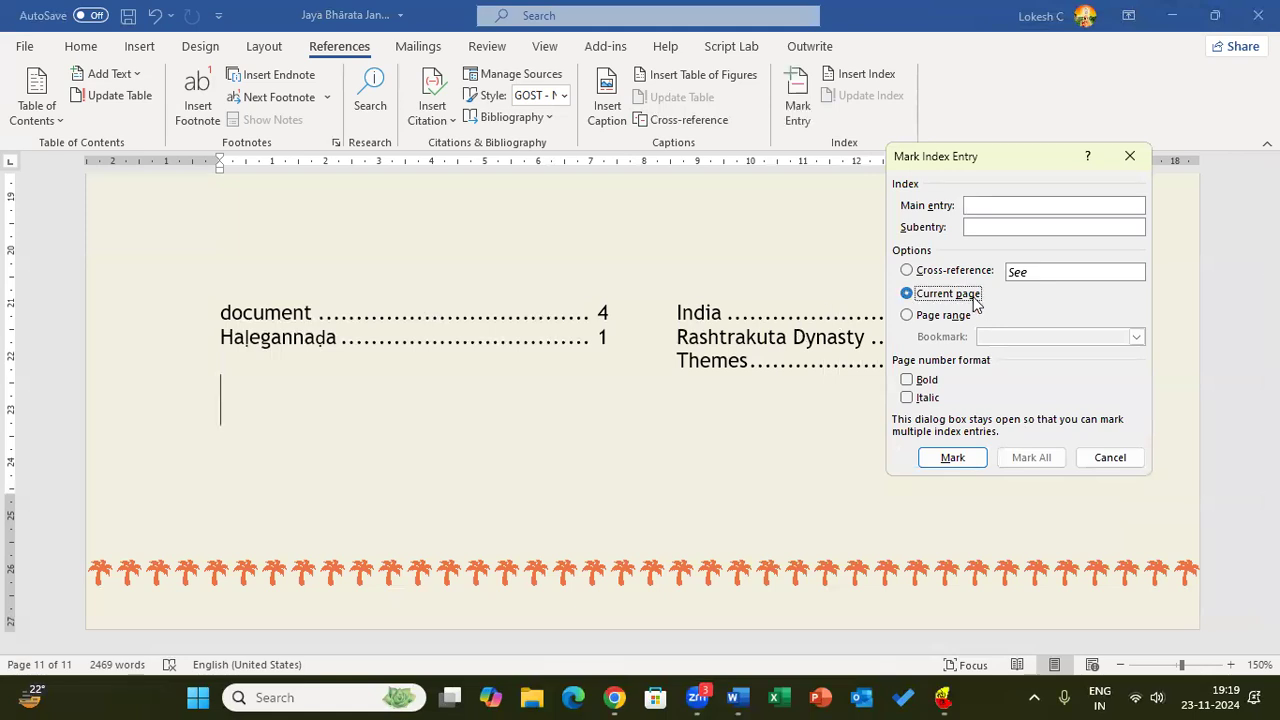
left_click(964, 318)
key("Up")
key("Up")
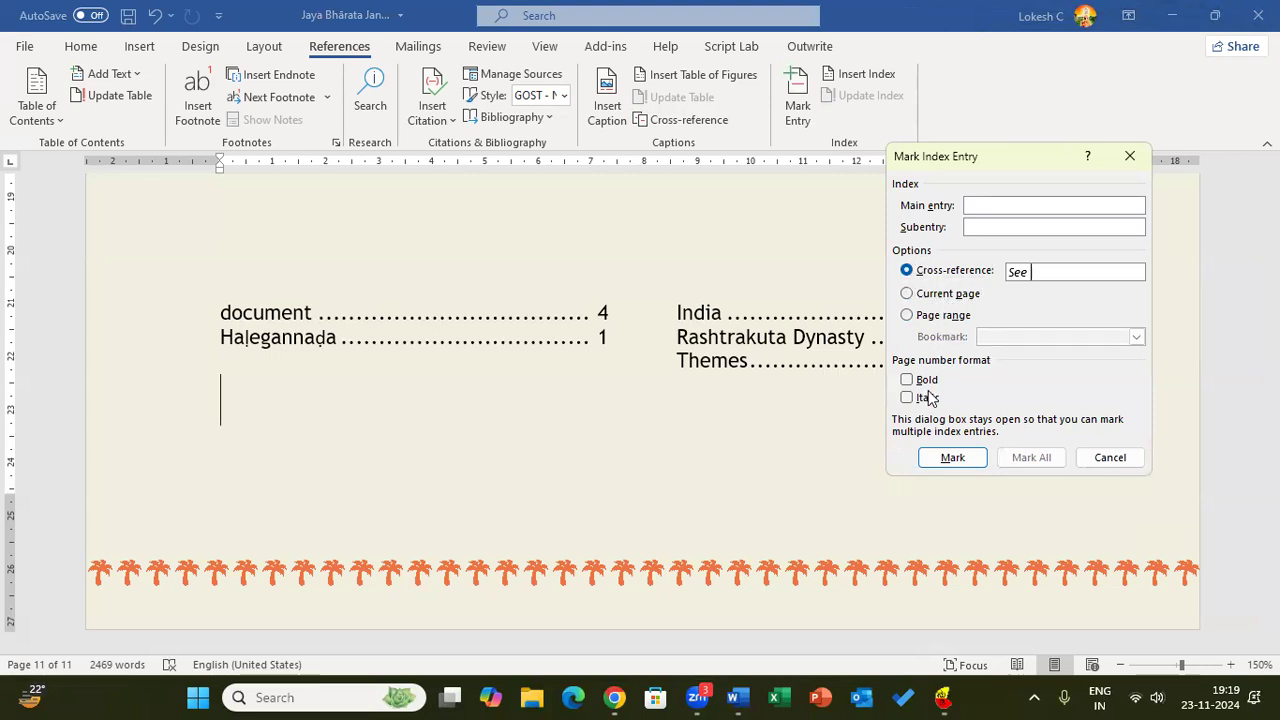
left_click(966, 296)
left_click(945, 316)
key("Up")
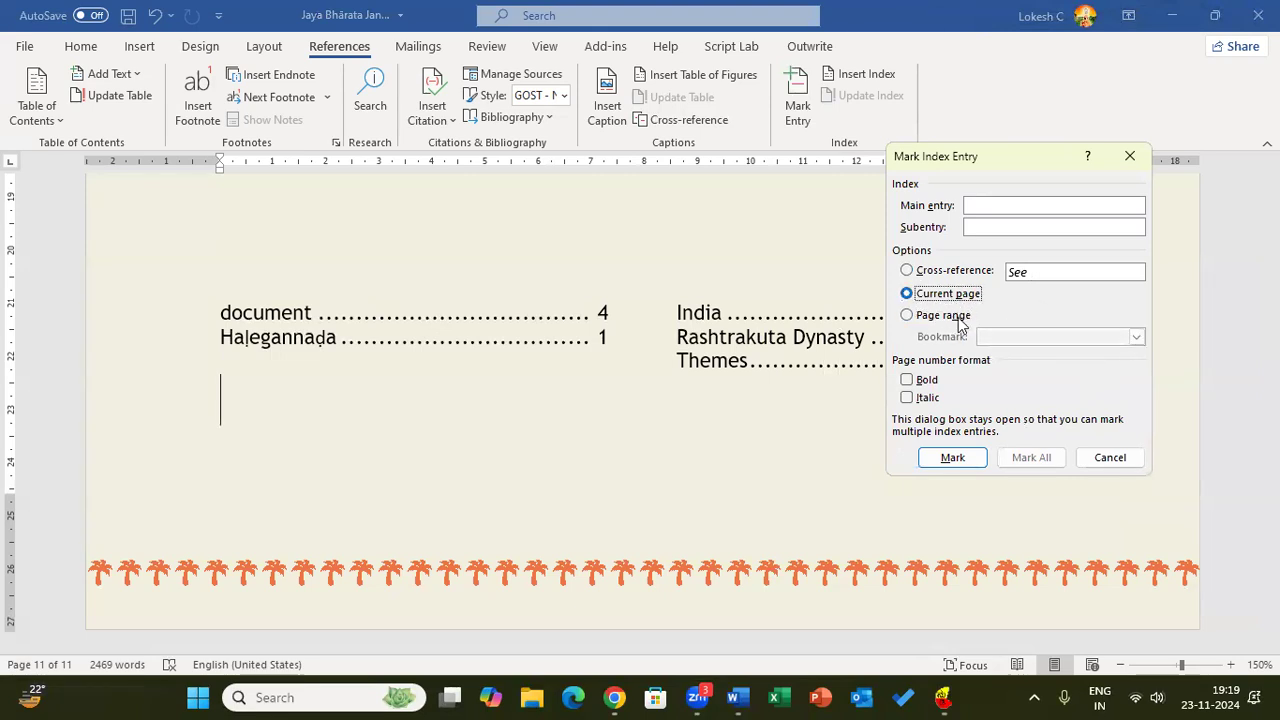
left_click(1092, 458)
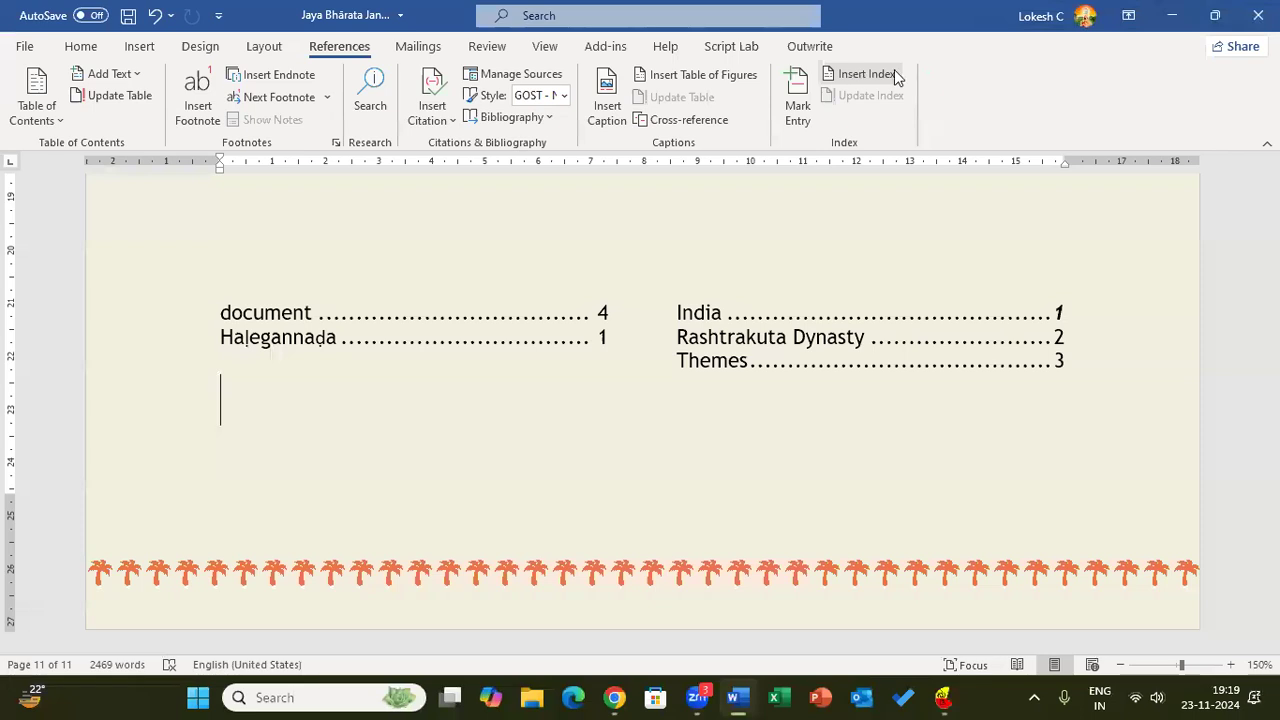
Review the Index settings and the built-in table of contents layouts without inserting either.
left_click(864, 78)
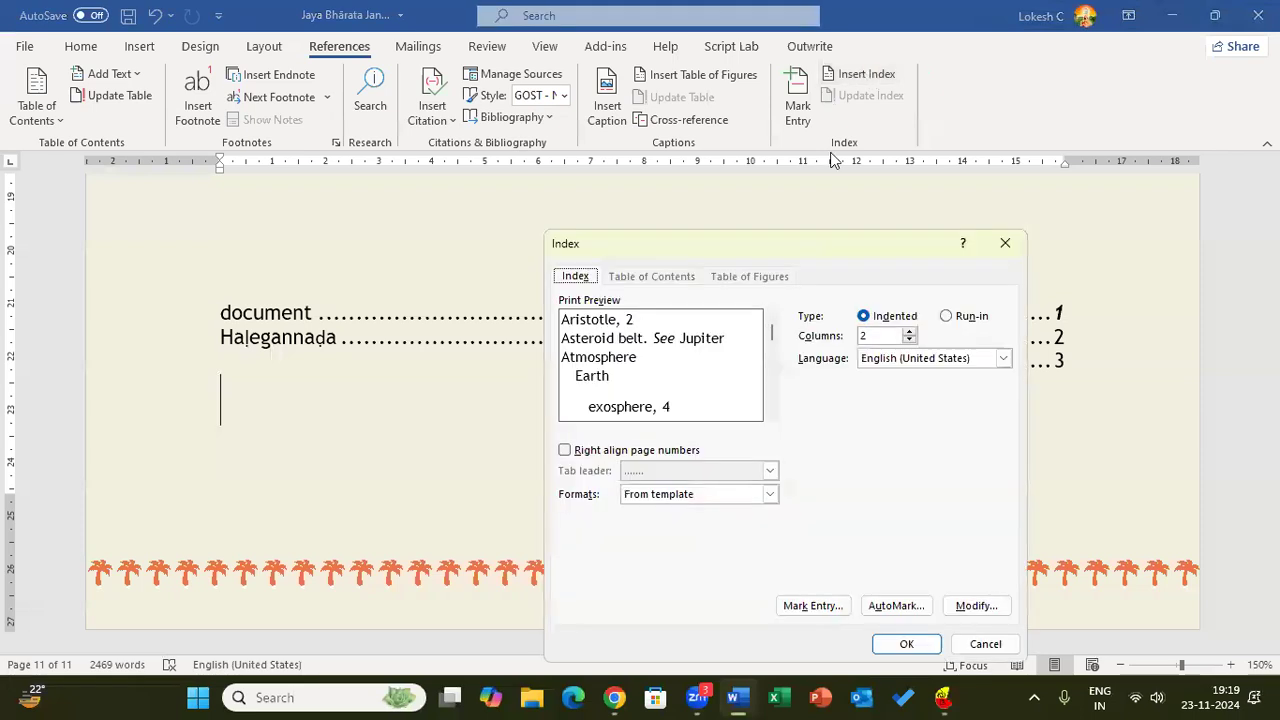
left_click_drag(802, 251, 923, 114)
left_click(1150, 118)
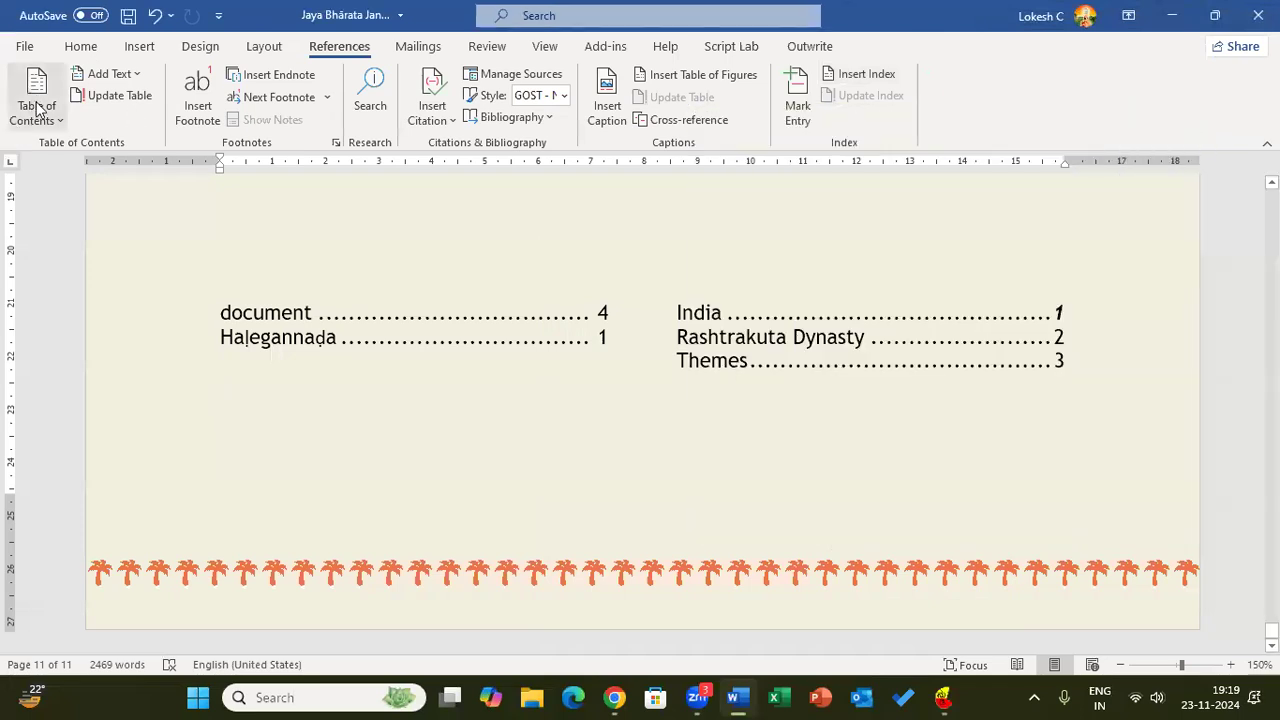
left_click(54, 121)
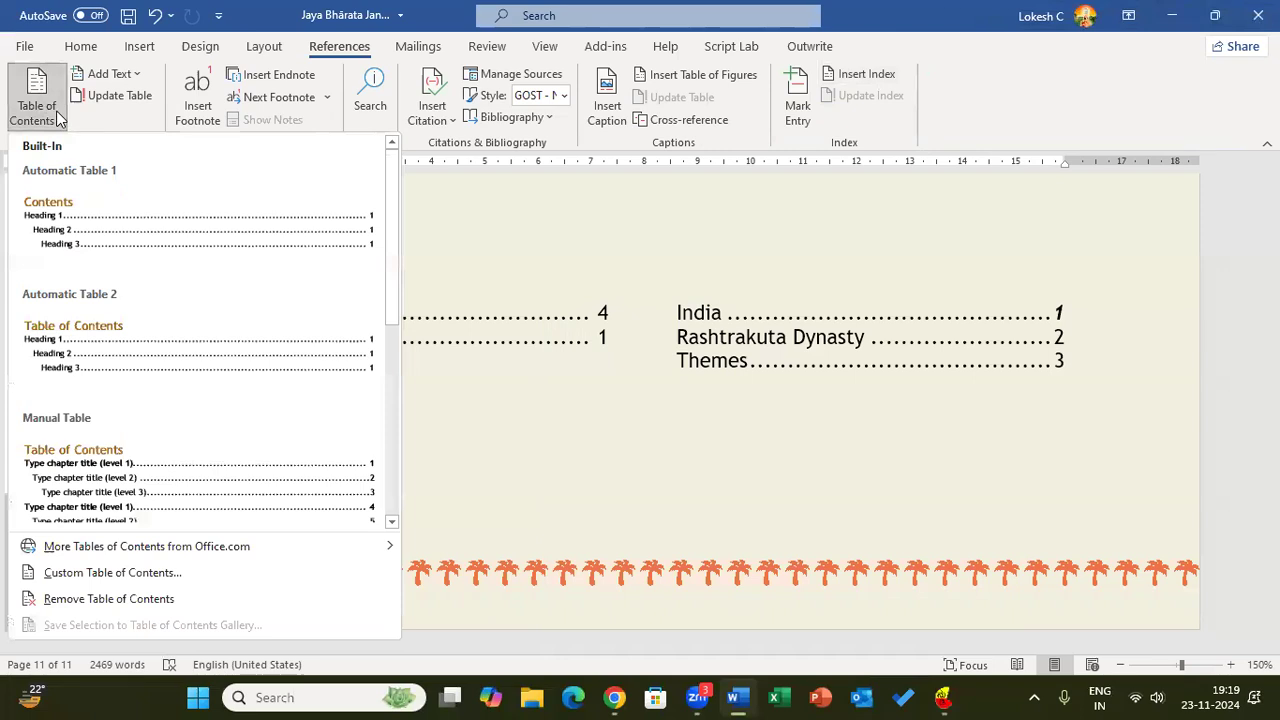
left_click(56, 116)
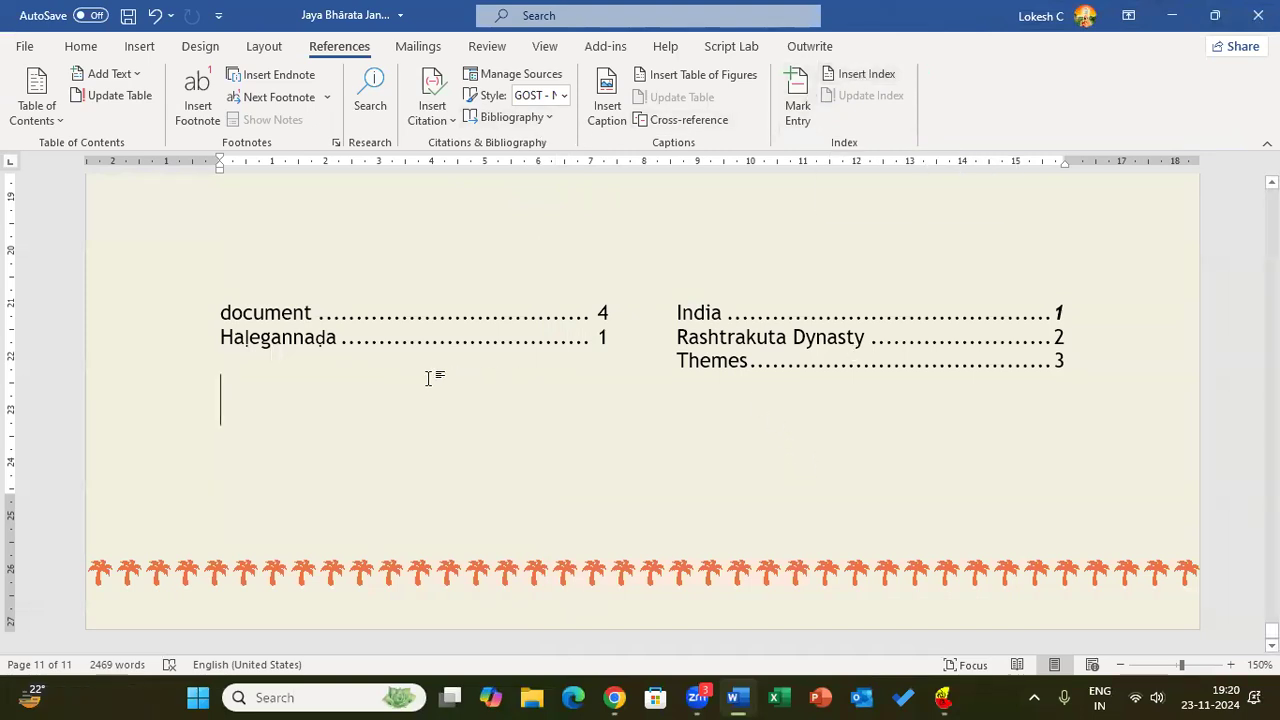
Review the command sets for mailings, document review, views and help, and return to the home commands.
scroll(428, 377, "down", 2, "ctrl")
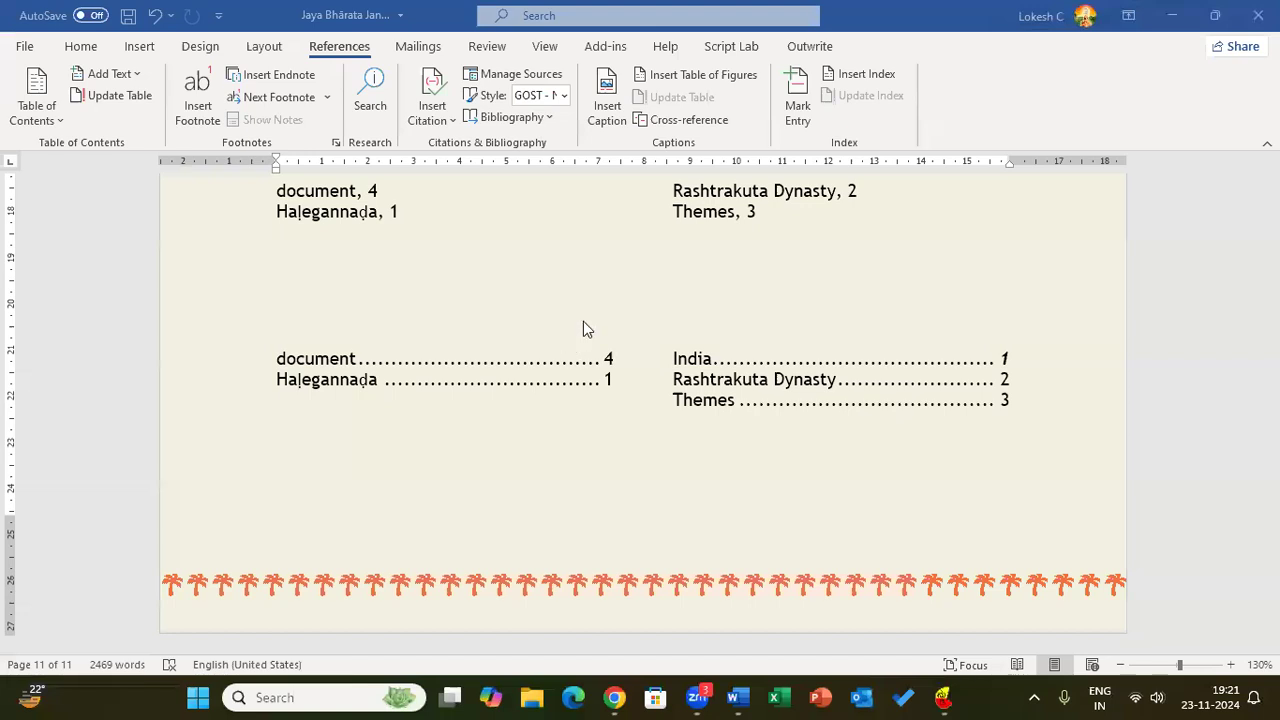
left_click(418, 50)
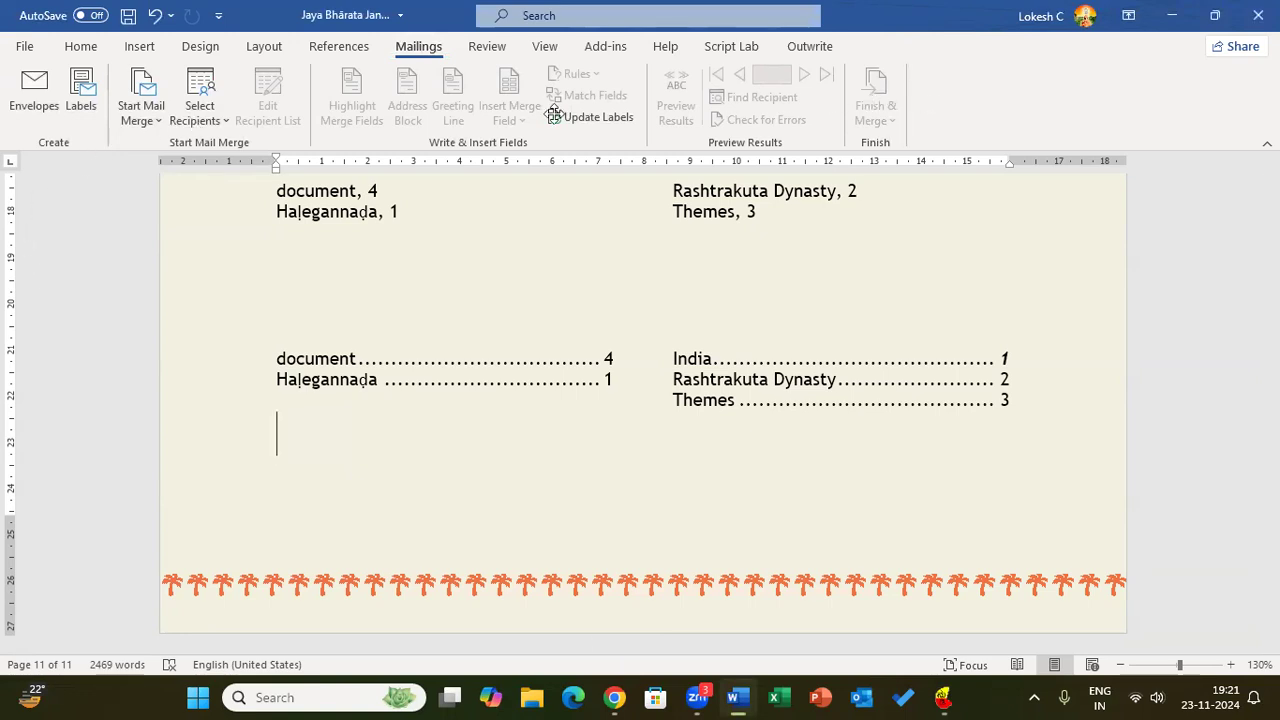
left_click(491, 45)
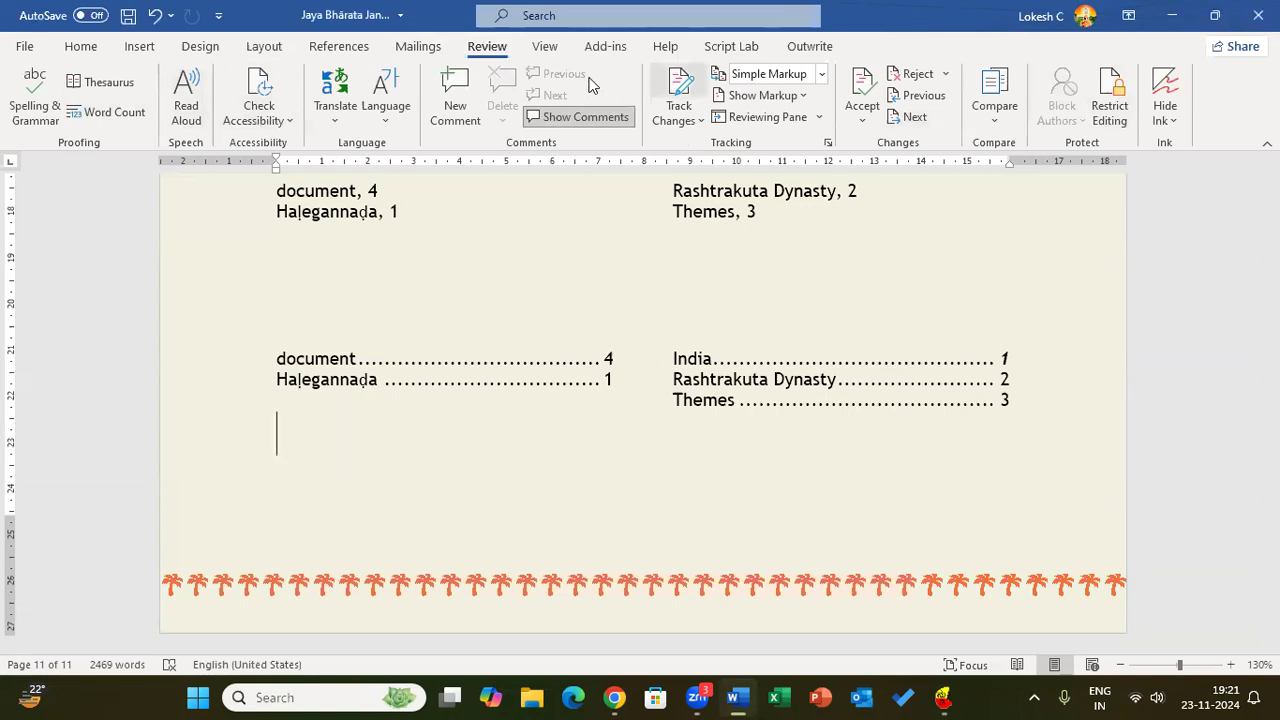
left_click(545, 47)
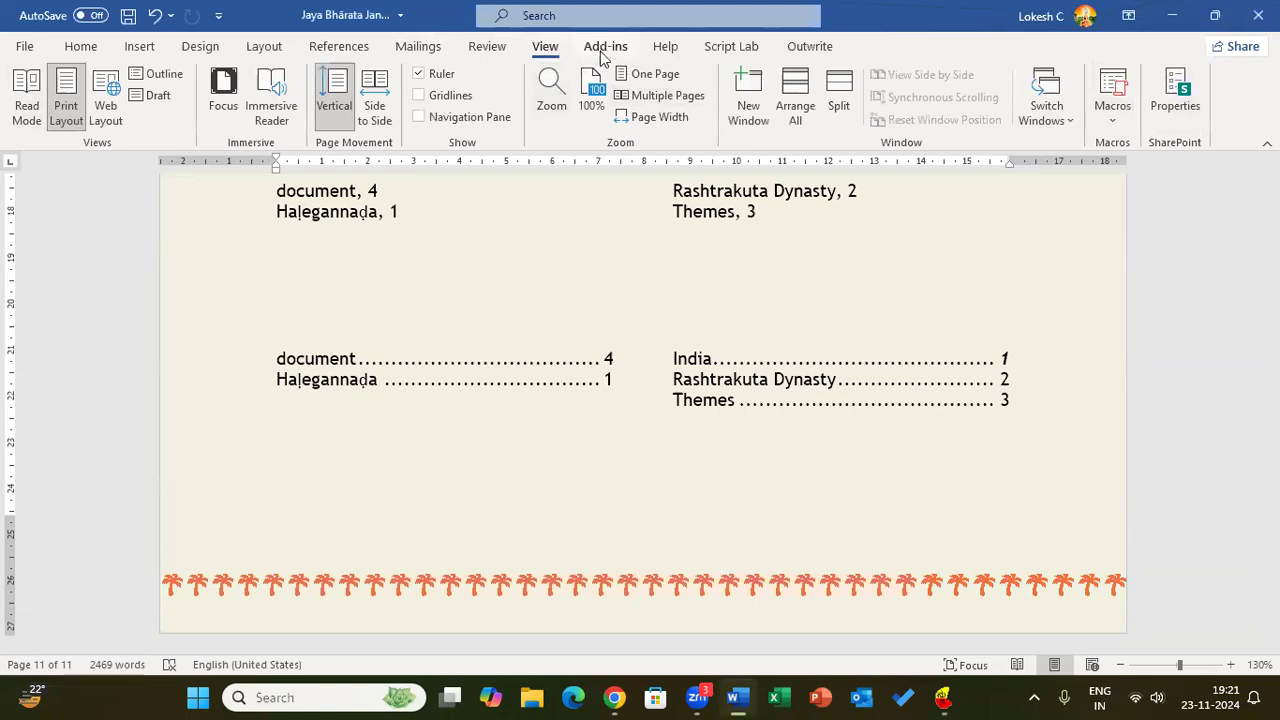
left_click(667, 47)
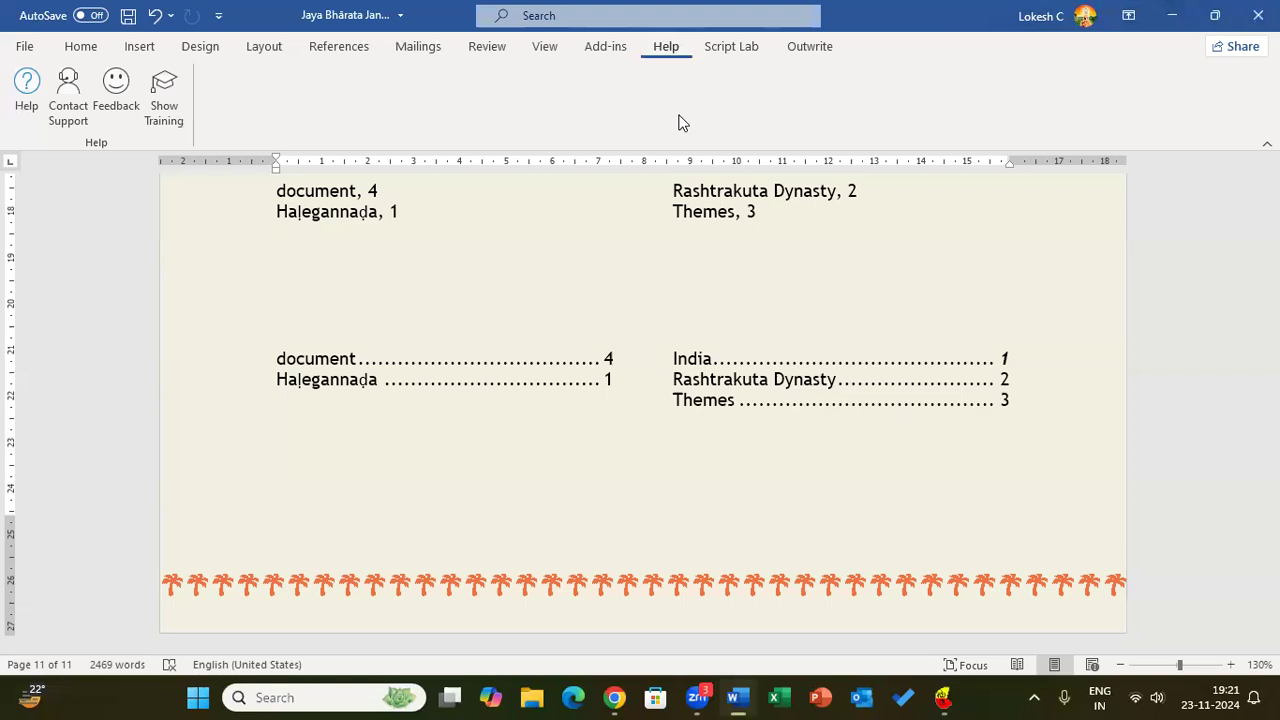
left_click(430, 47)
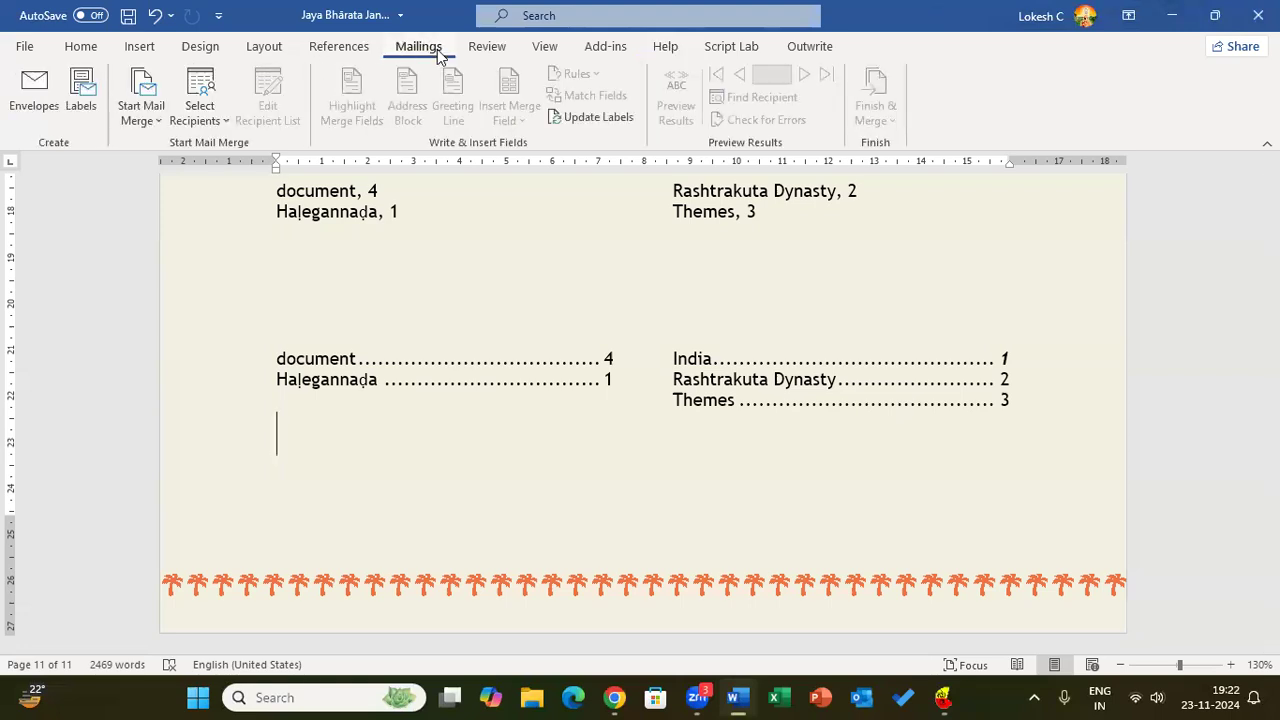
left_click(492, 48)
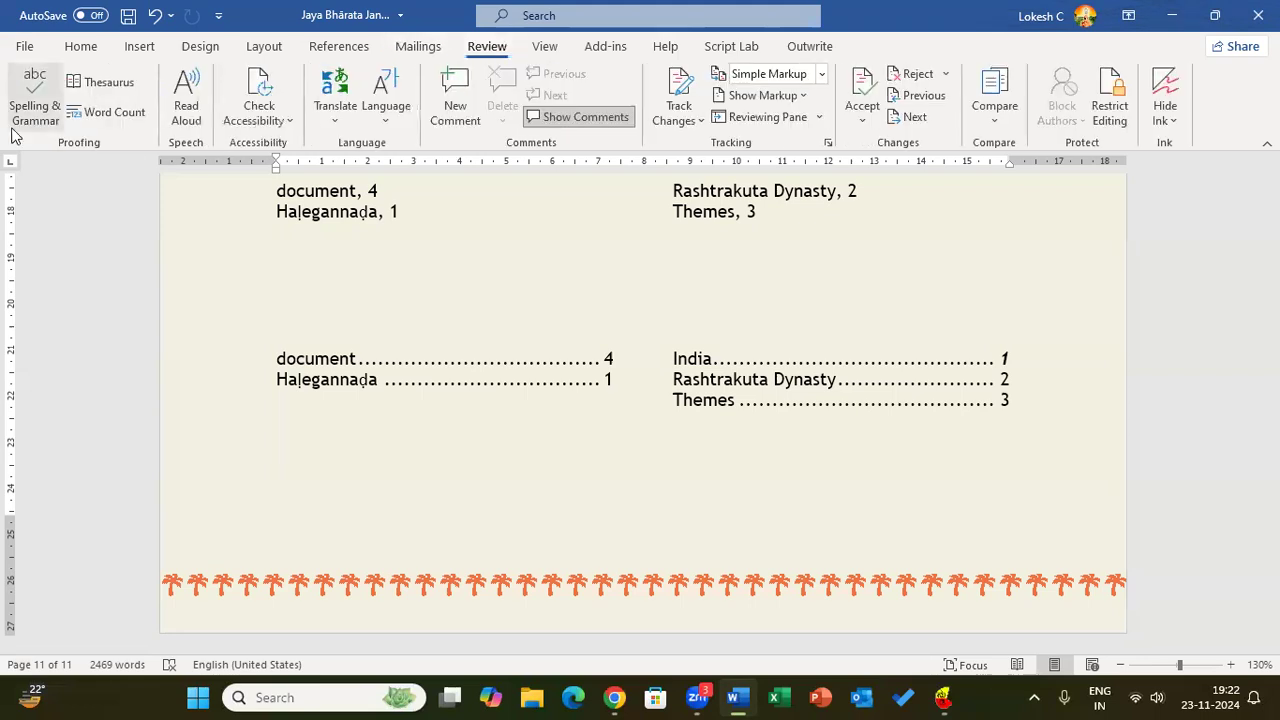
left_click(547, 47)
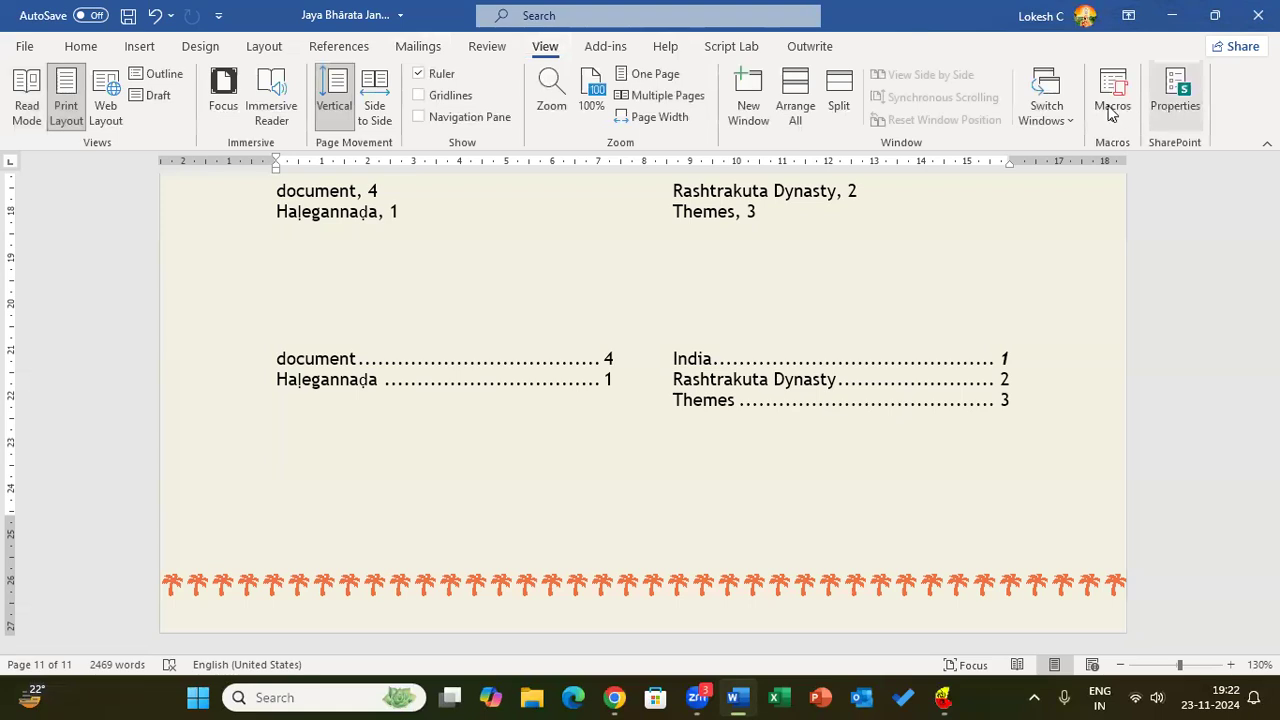
left_click(666, 50)
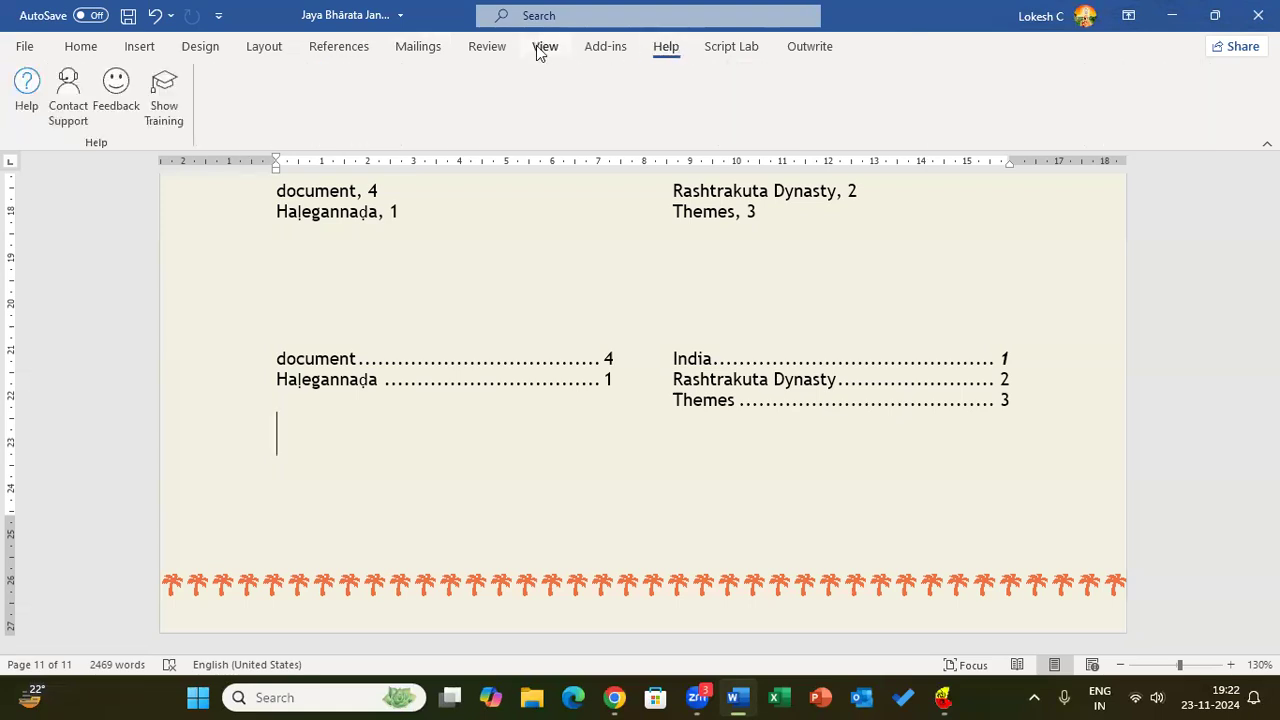
left_click(543, 48)
left_click(666, 50)
left_click(80, 46)
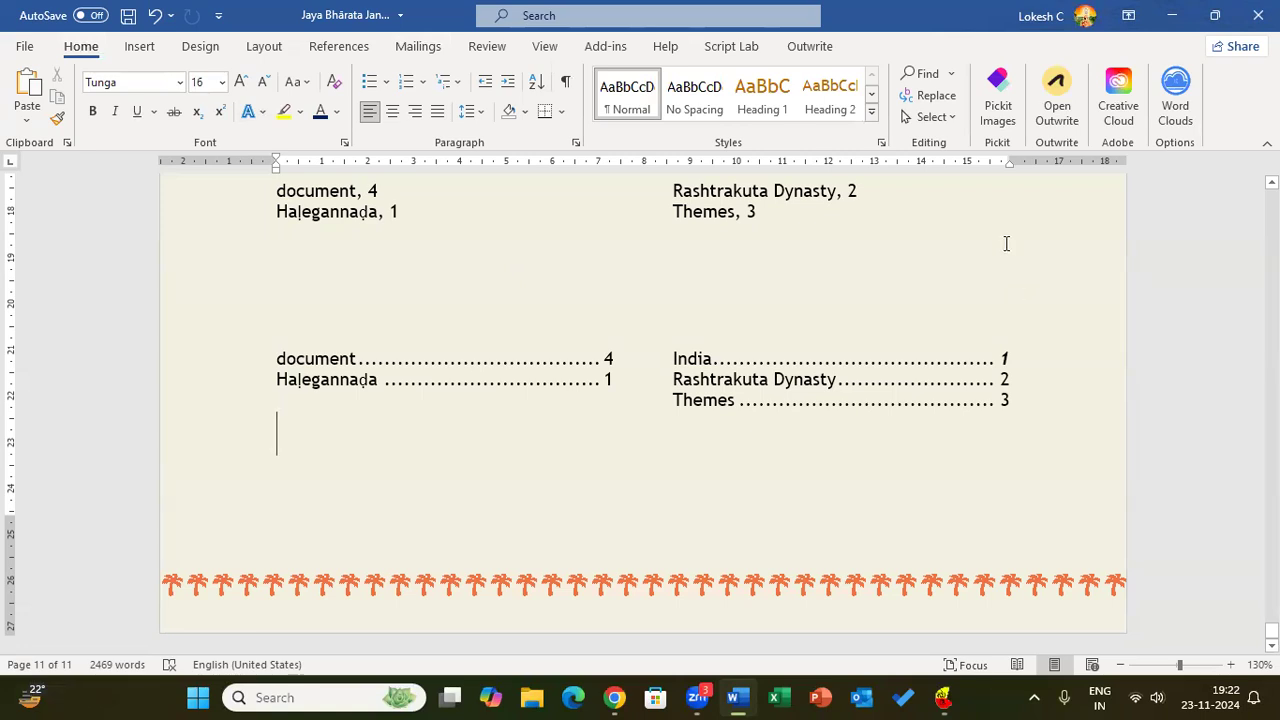
Check the system calendar for November 2024 and the following month, and close it.
left_click(1230, 697)
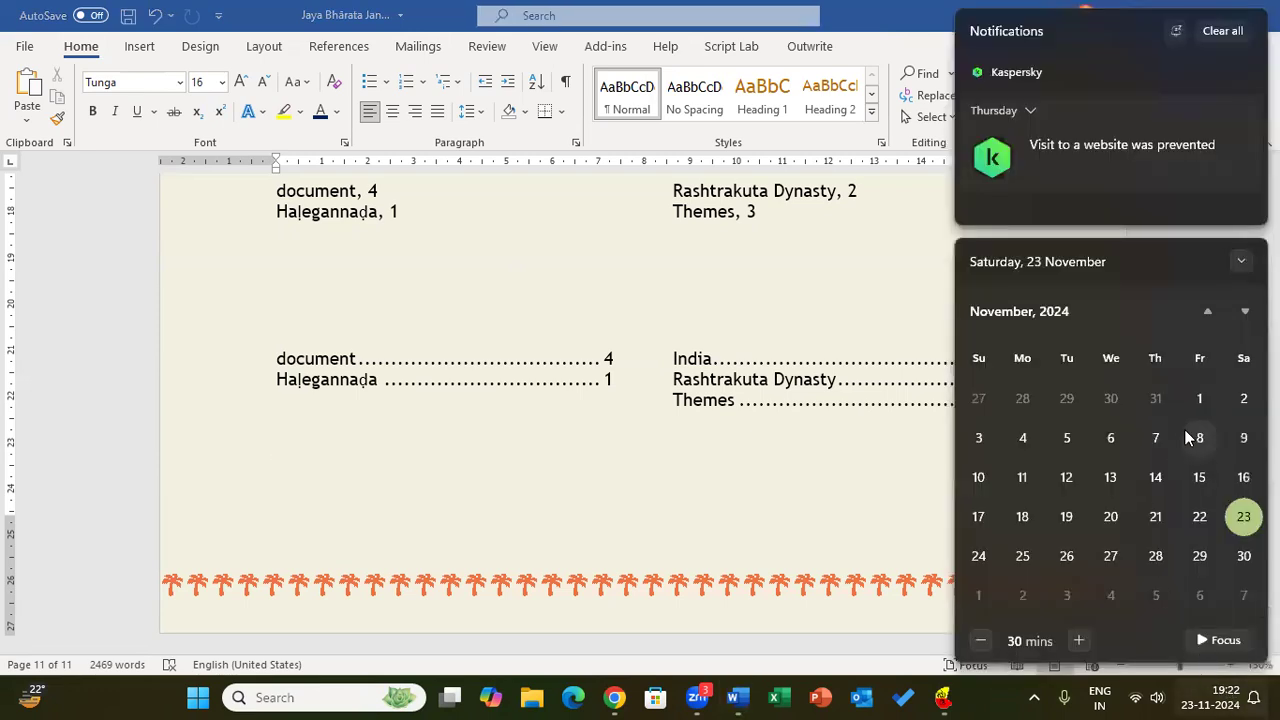
left_click(1245, 315)
left_click(594, 504)
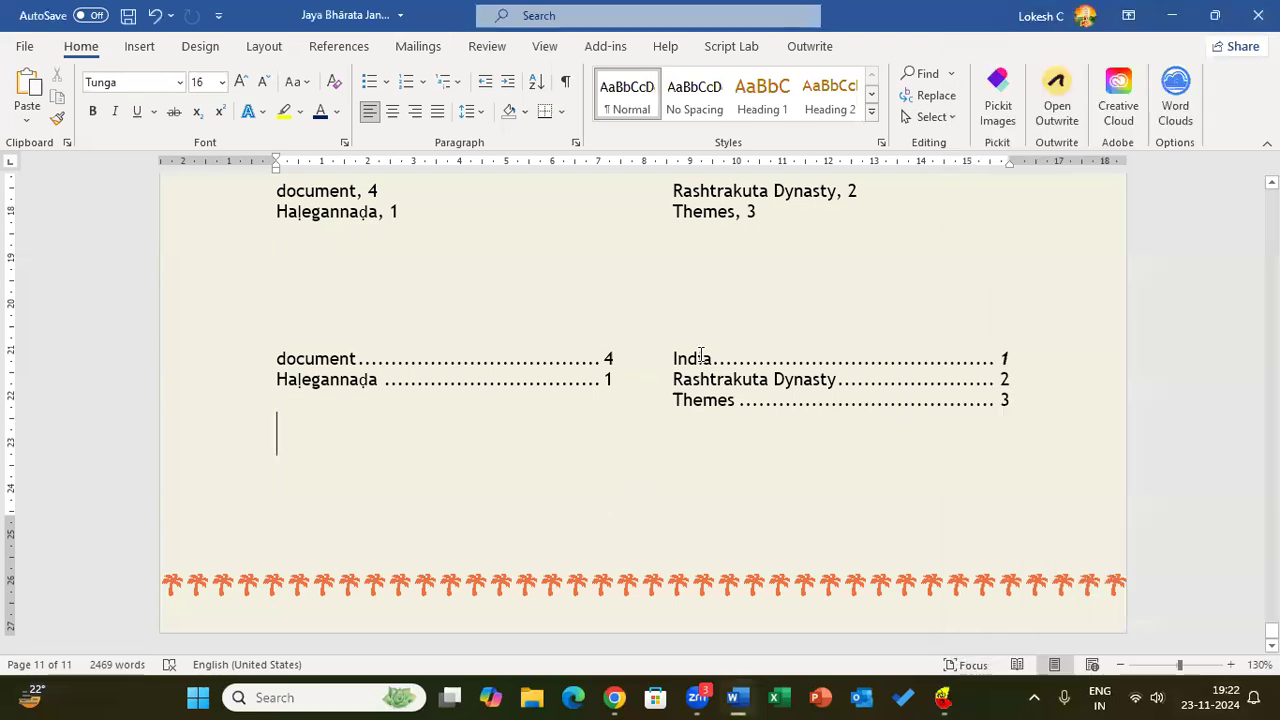